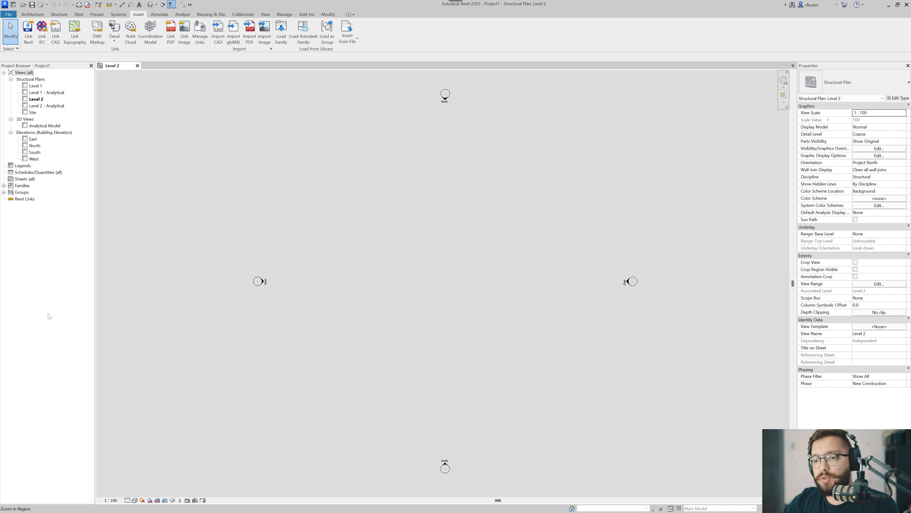
drag(383, 270, 335, 328)
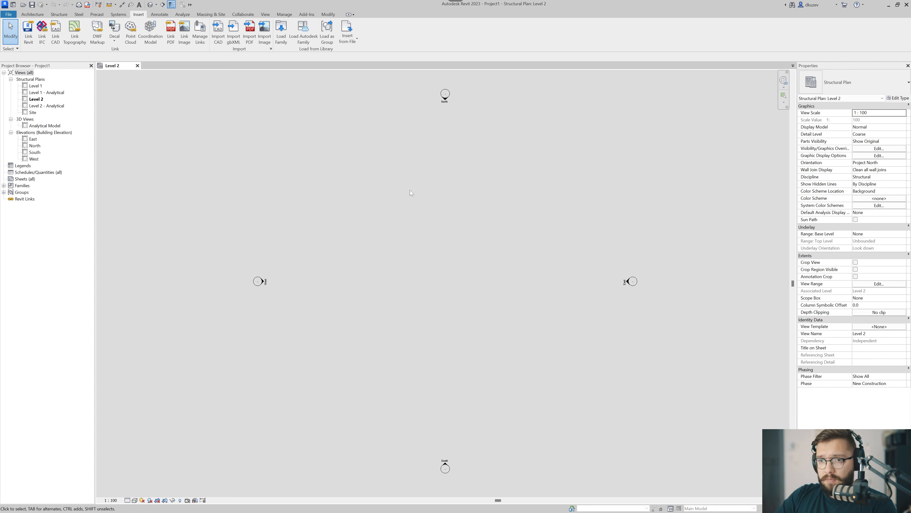
middle_drag(365, 233, 342, 214)
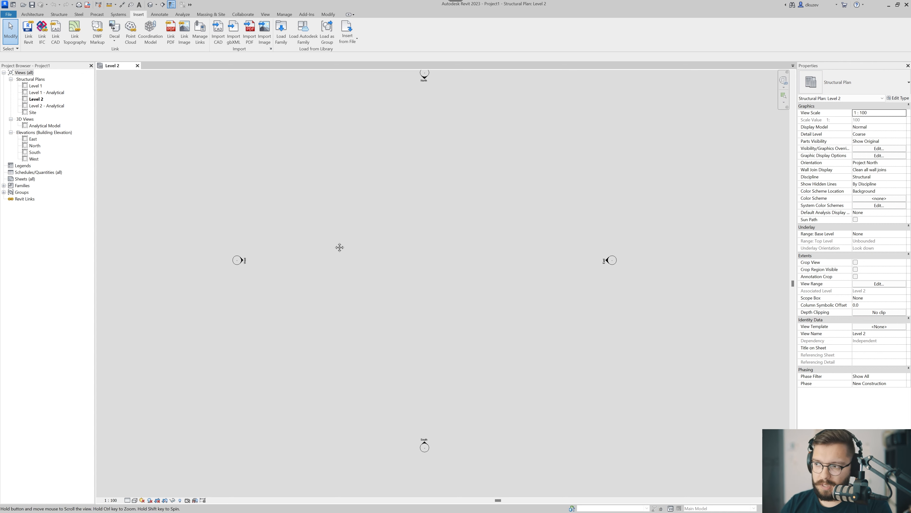
middle_drag(339, 250, 317, 250)
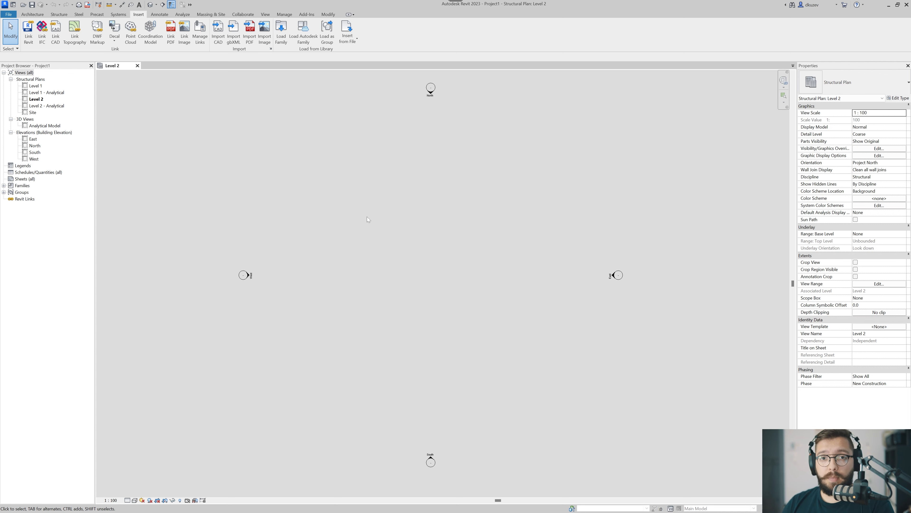
key(w)
key(a)
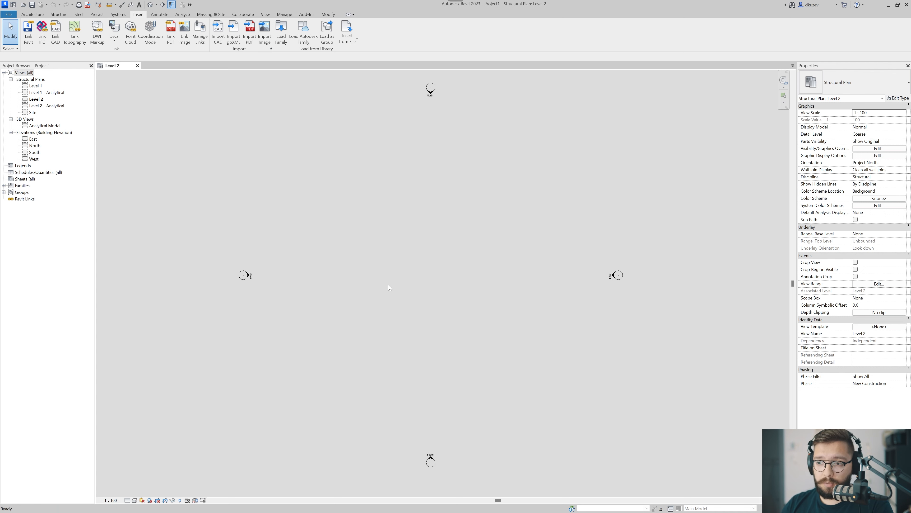
scroll(374, 308, up, 3)
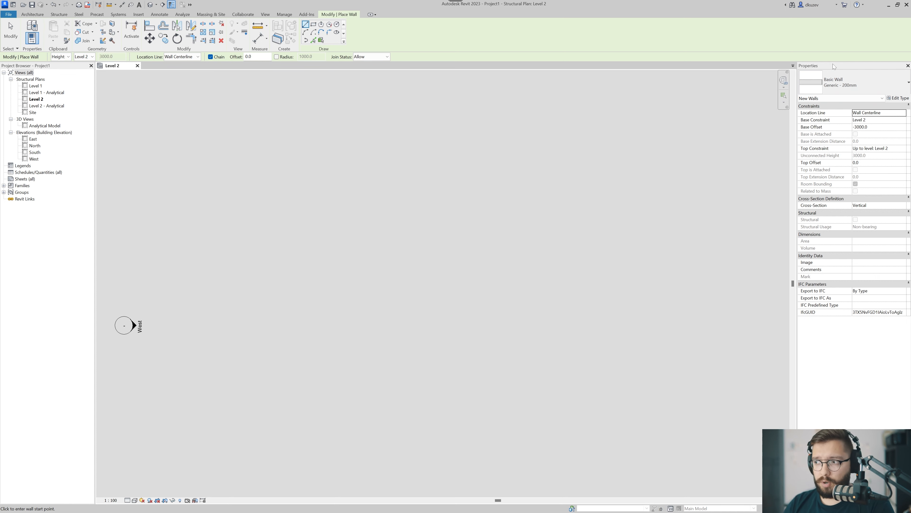
click(873, 83)
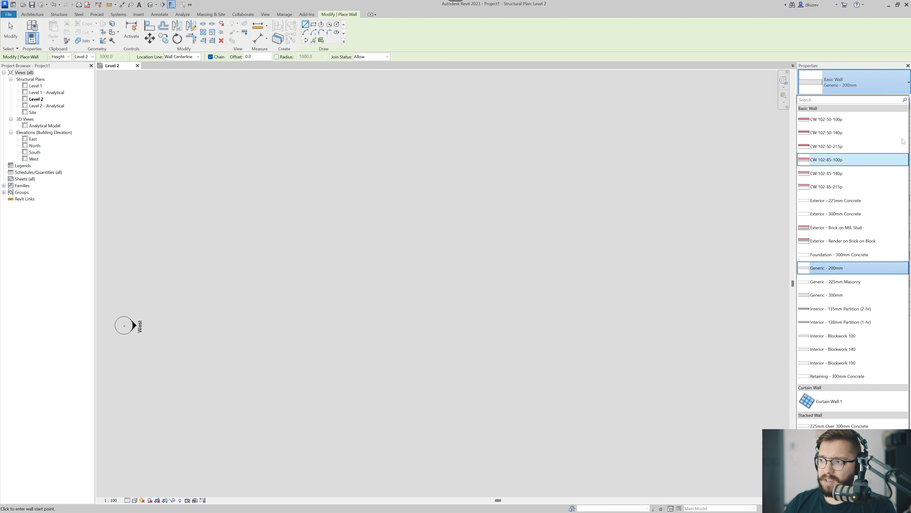
click(861, 120)
middle_drag(250, 281, 272, 255)
click(375, 245)
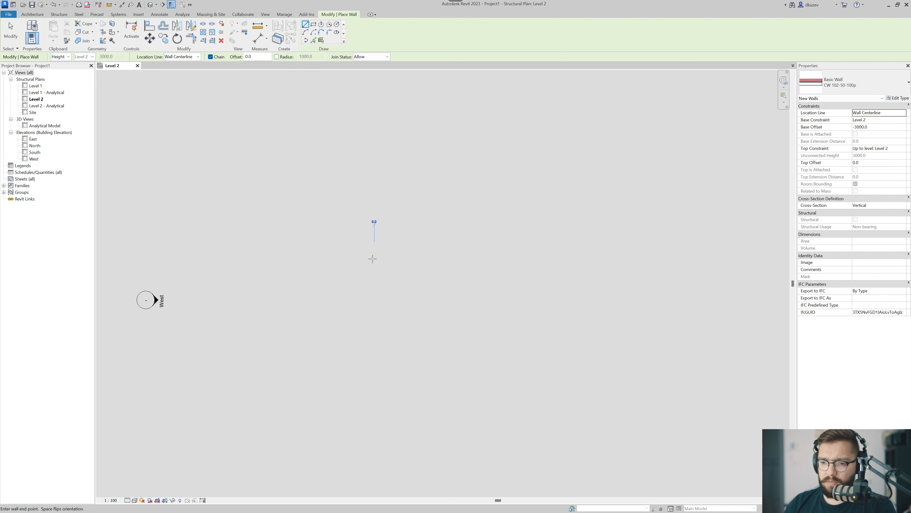
key(Escape)
key(Escape)
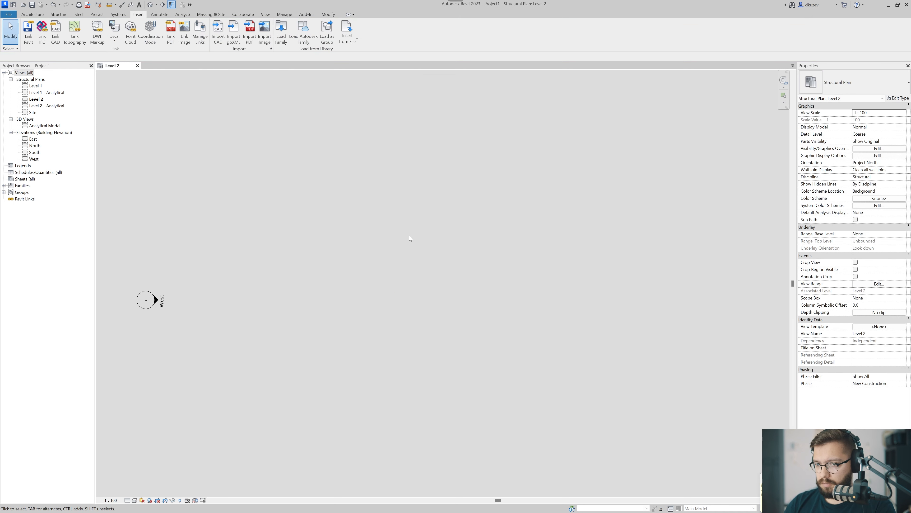
drag(408, 235, 282, 366)
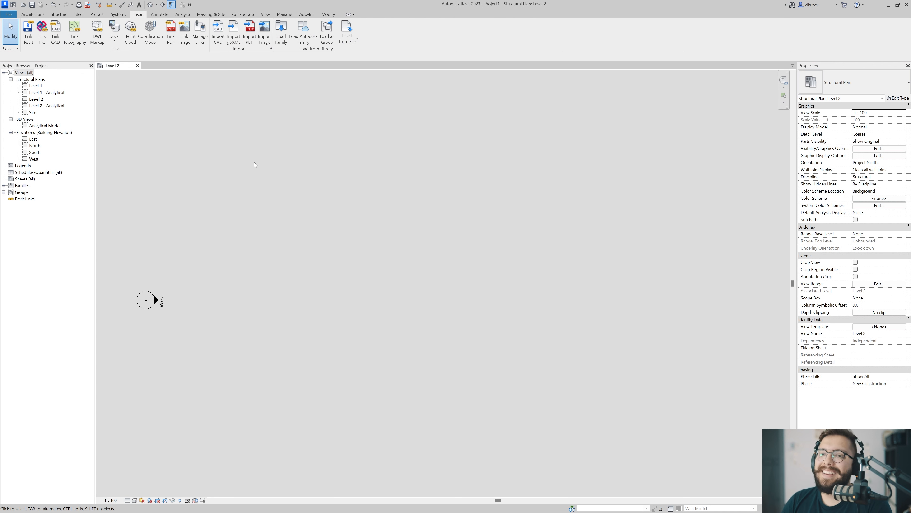
Create a new project from the Metric-Architectural Template and close the earlier structural project.
key(ctrl+n)
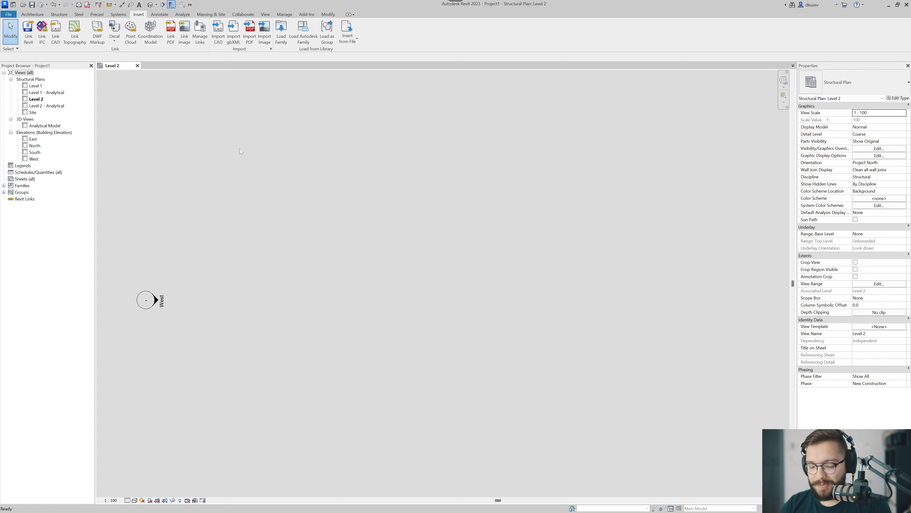
click(419, 204)
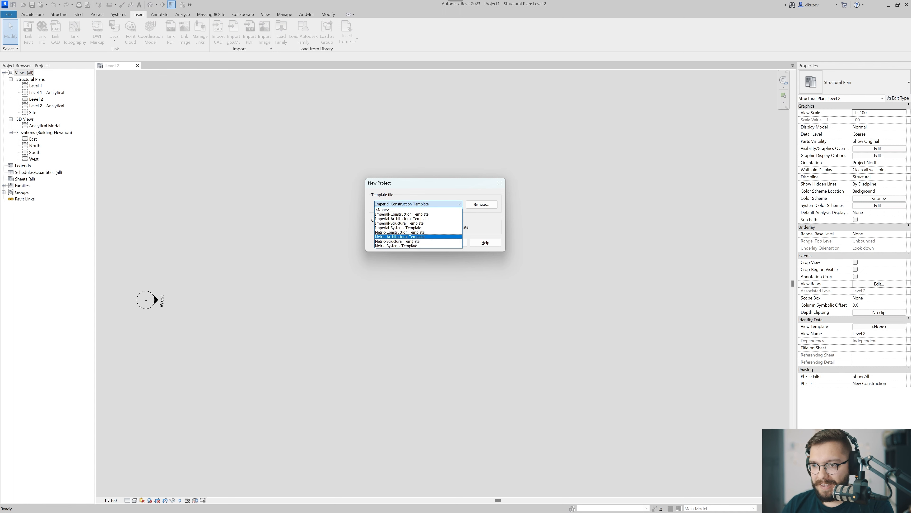
click(418, 237)
click(423, 244)
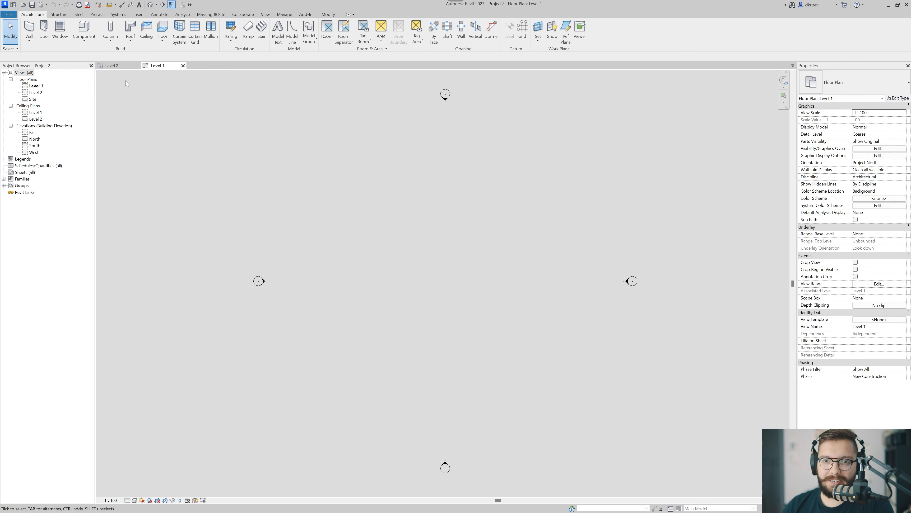
click(137, 65)
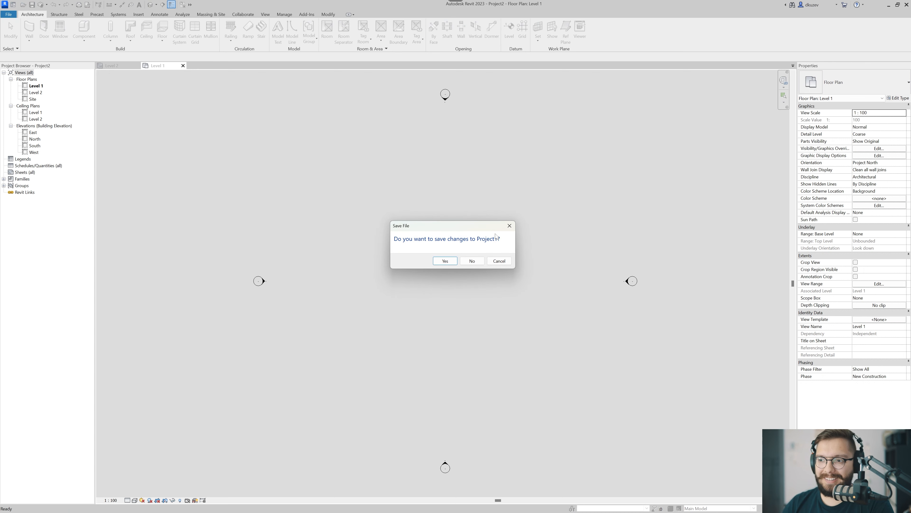
click(445, 260)
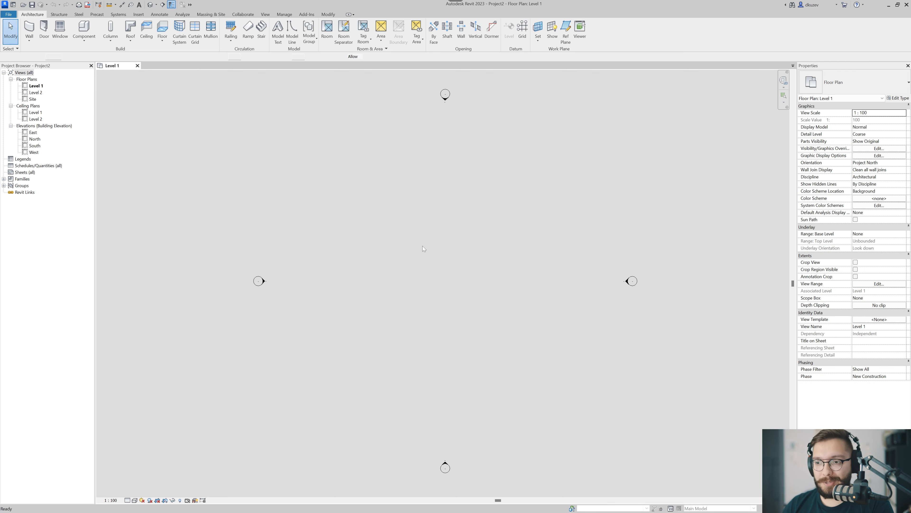
Draw one vertical Exterior - Brick on Mtl. Stud wall, about 7400 mm long, between the elevation markers on Level 1.
key(w)
key(a)
click(867, 74)
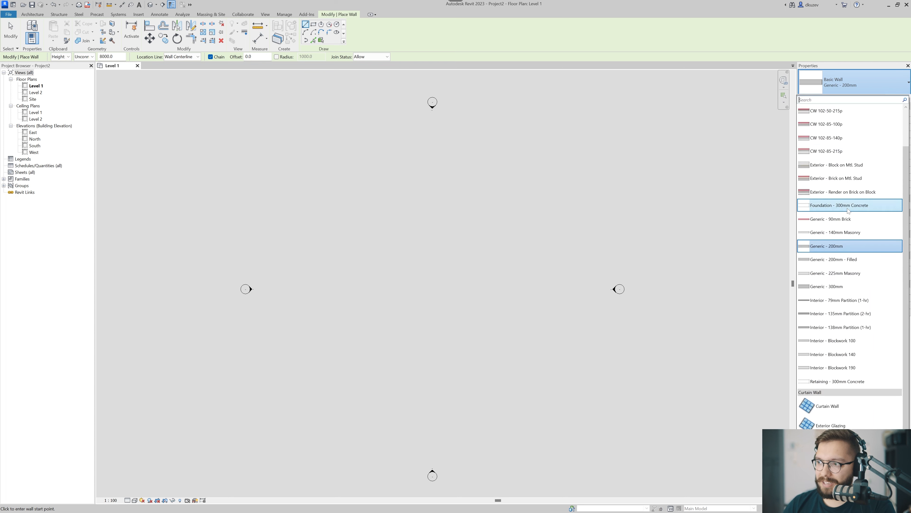
scroll(825, 180, up, 1)
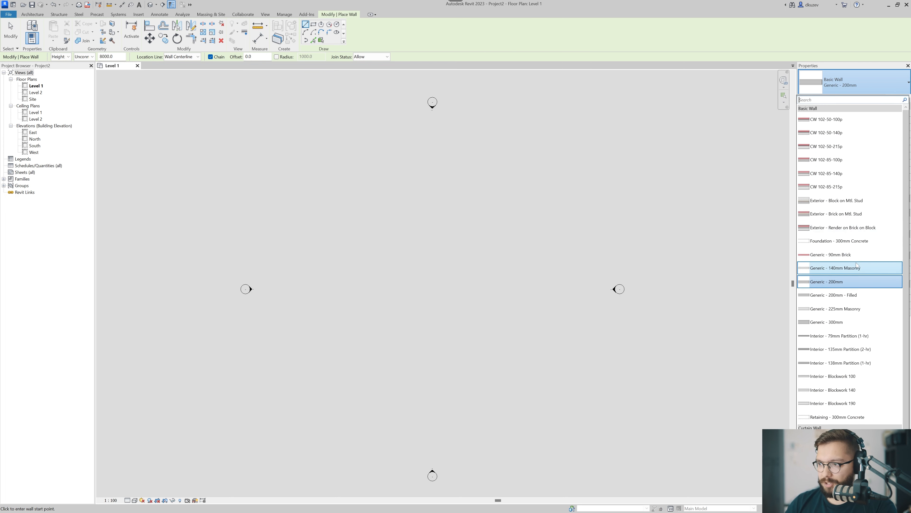
click(848, 215)
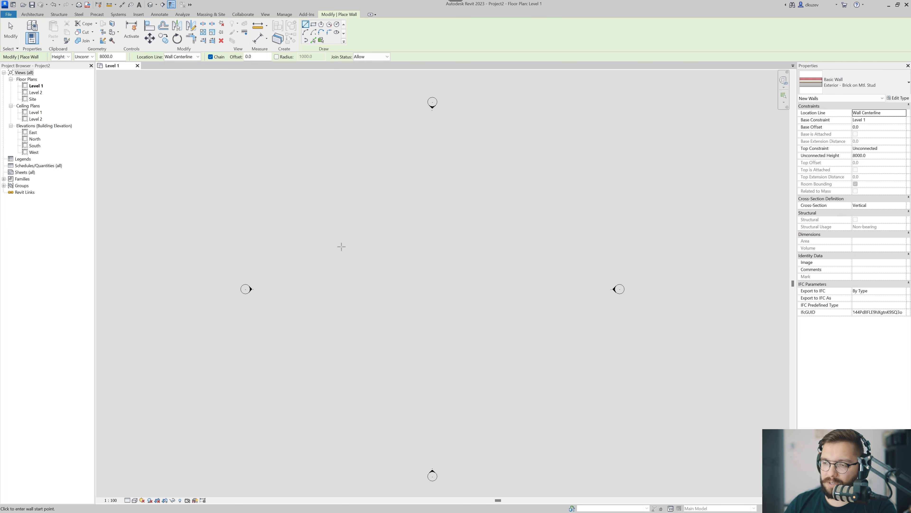
click(368, 218)
click(368, 275)
key(Escape)
key(Escape)
Set the Level 1 plan's detail level to Fine and turn off the thin lines display.
scroll(365, 249, up, 3)
scroll(369, 252, up, 4)
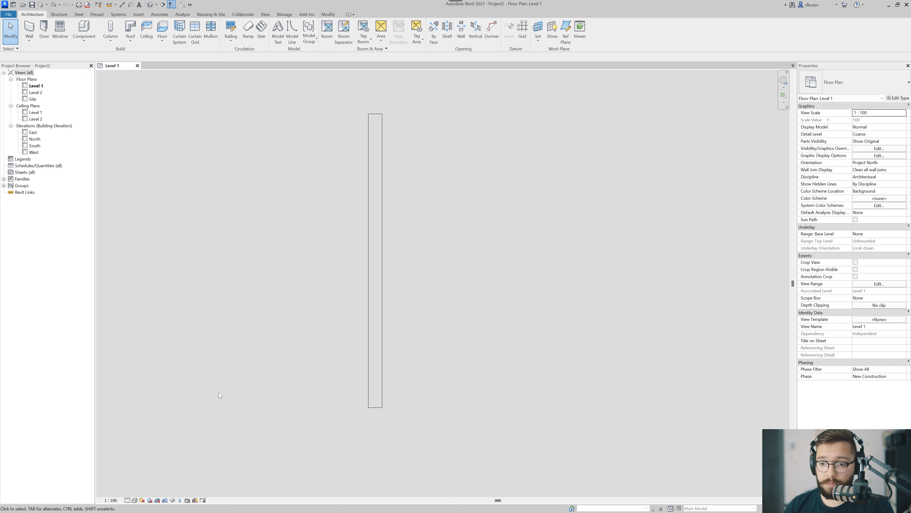
click(127, 500)
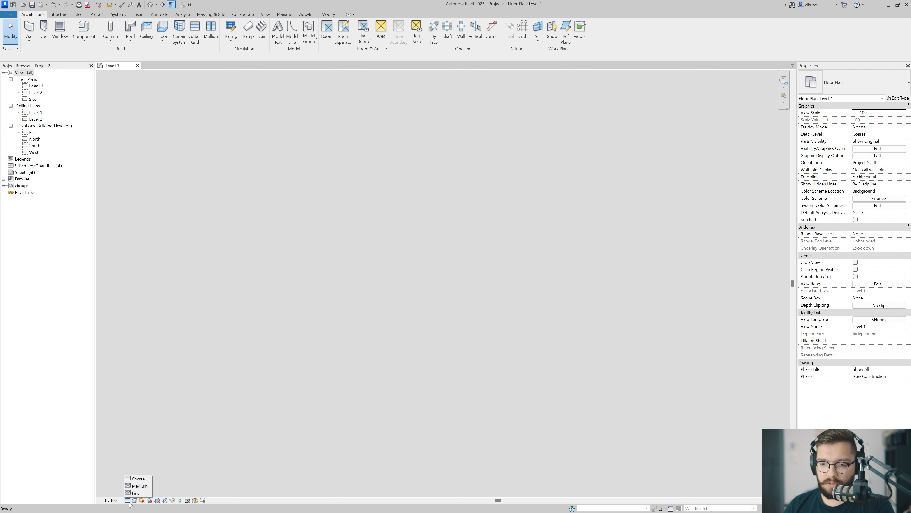
click(135, 492)
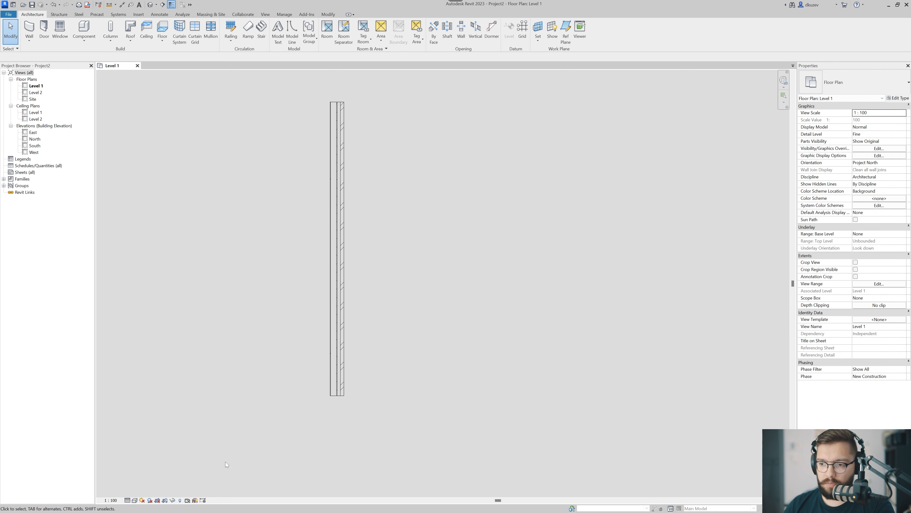
scroll(368, 370, up, 5)
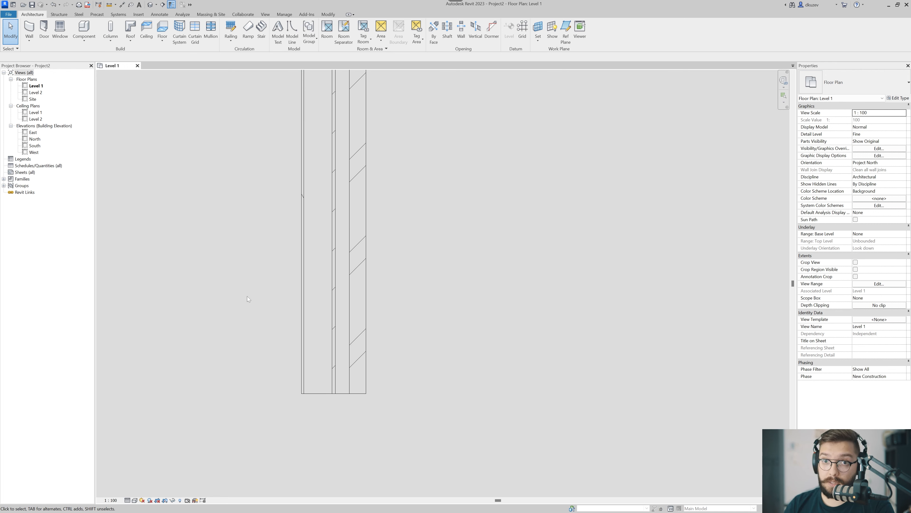
key(t)
key(l)
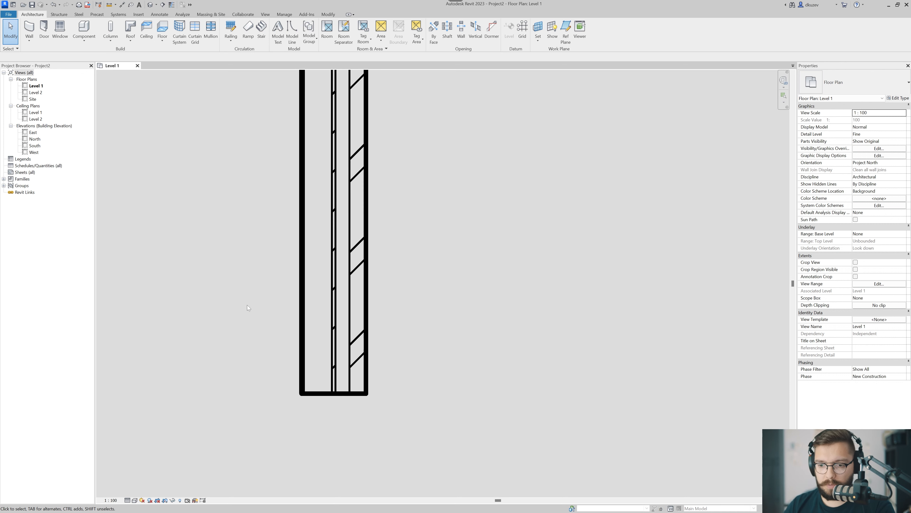
Set the view scale of the Level 1 floor plan to 1:50.
click(114, 501)
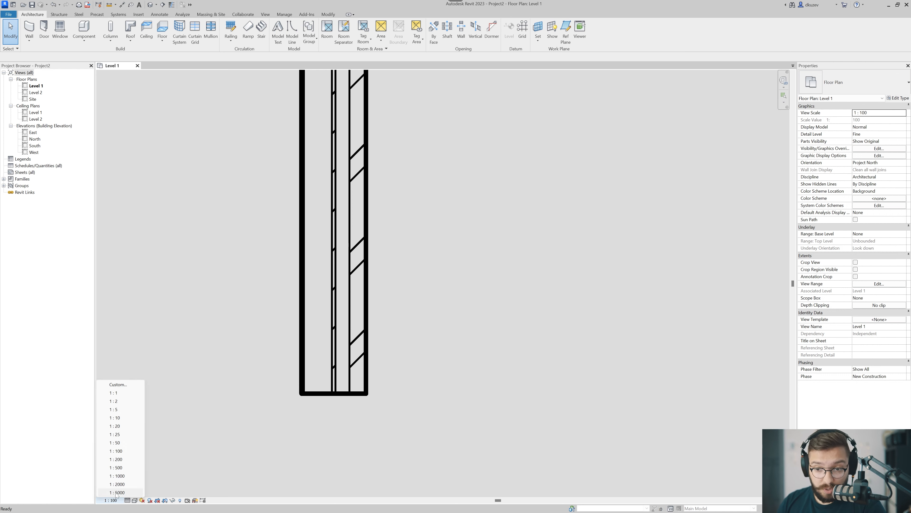
click(132, 440)
middle_drag(323, 411, 329, 437)
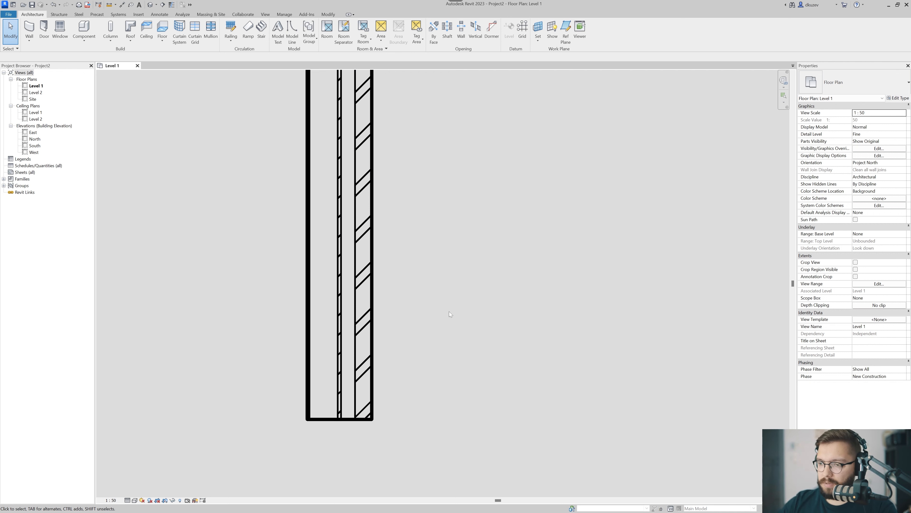
scroll(402, 327, down, 5)
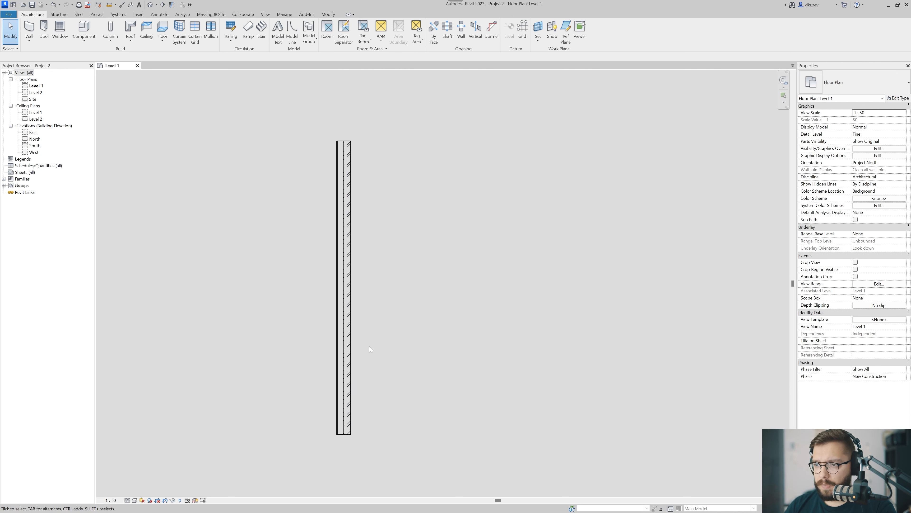
Move the wall's upper end through slanted positions and return the wall to vertical at about 5000 mm long.
click(345, 302)
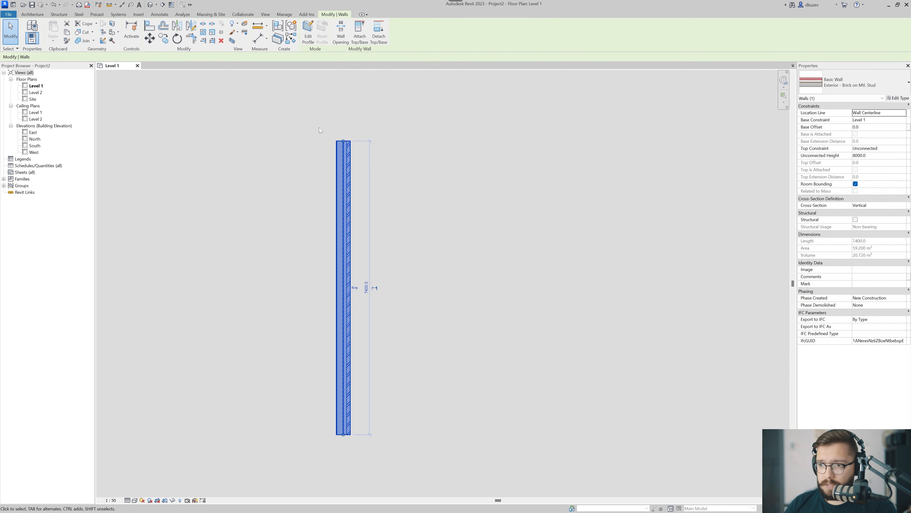
scroll(350, 140, up, 3)
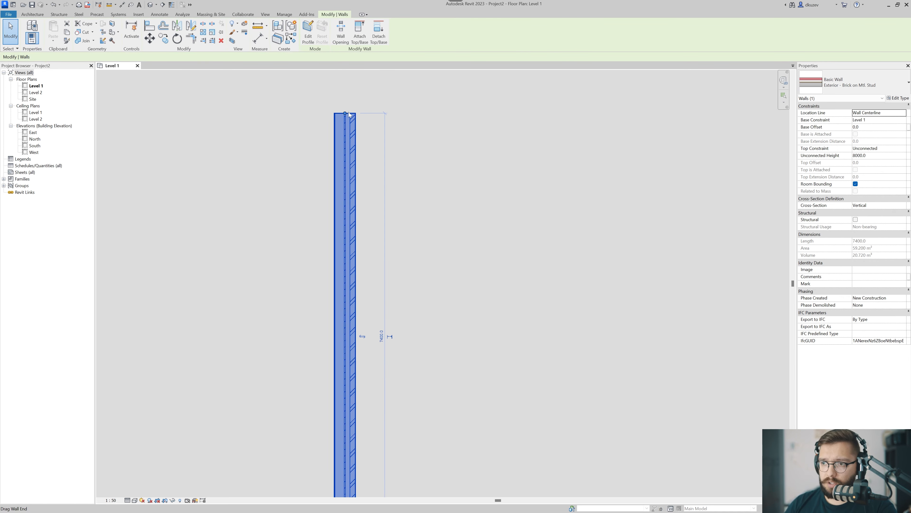
drag(350, 115, 554, 284)
middle_drag(554, 284, 489, 179)
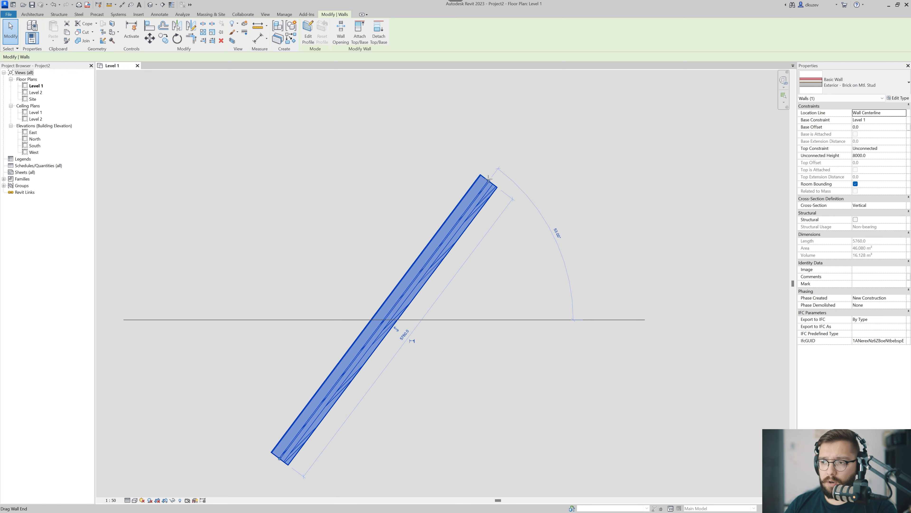
drag(488, 179, 286, 157)
middle_drag(322, 232, 346, 230)
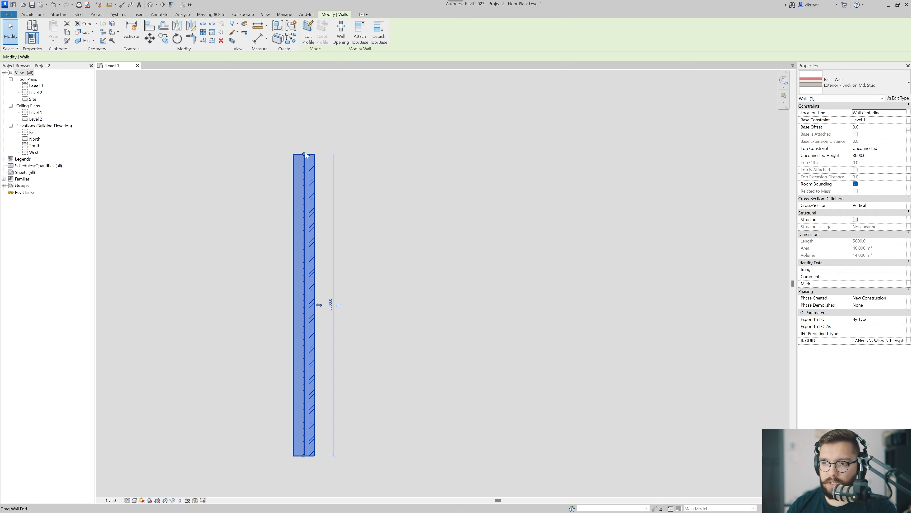
Tilt the wall to about 71° by its upper end, bring it back upright at a shorter length, and deselect it.
drag(304, 154, 400, 190)
middle_drag(399, 191, 441, 215)
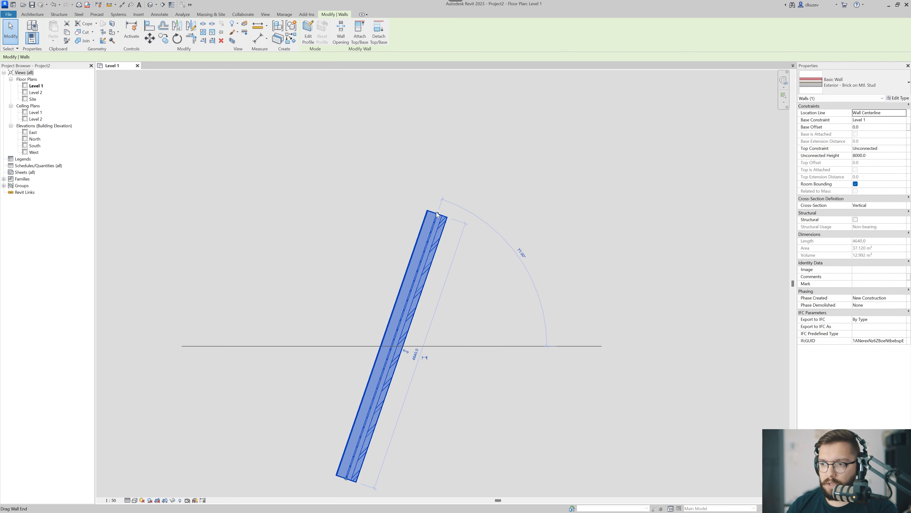
drag(437, 214, 346, 220)
middle_drag(445, 315, 411, 249)
click(432, 225)
Draw a chain of four connected Exterior - Brick on Mtl. Stud walls beside the existing wall, forming an open irregular outline.
key(w)
key(a)
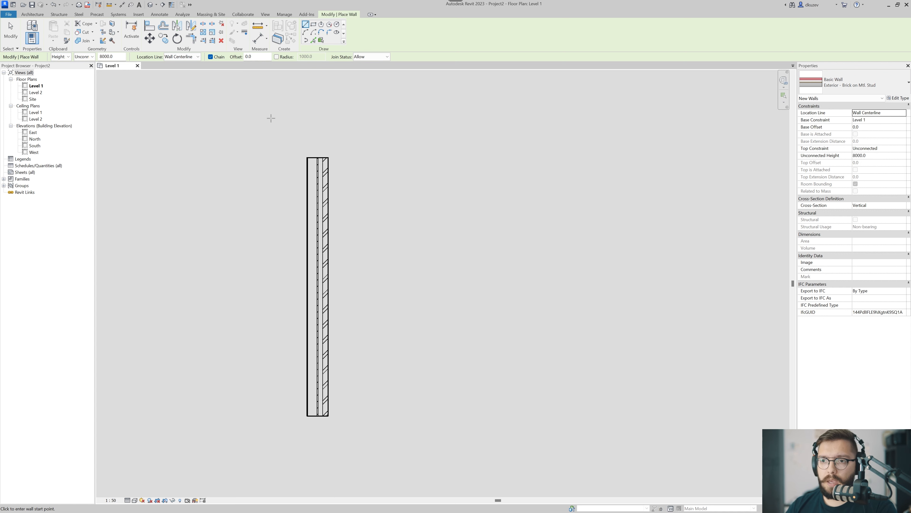
middle_drag(240, 113, 227, 104)
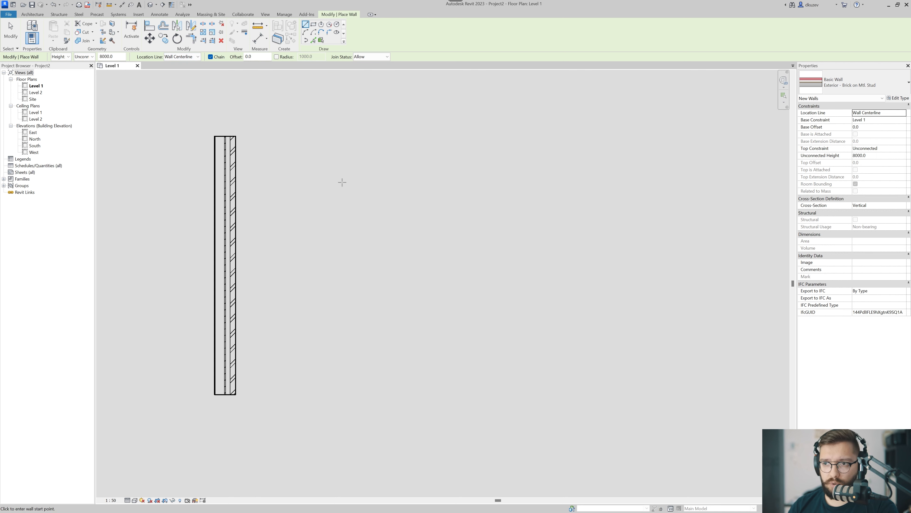
click(320, 329)
click(310, 133)
click(538, 145)
click(561, 259)
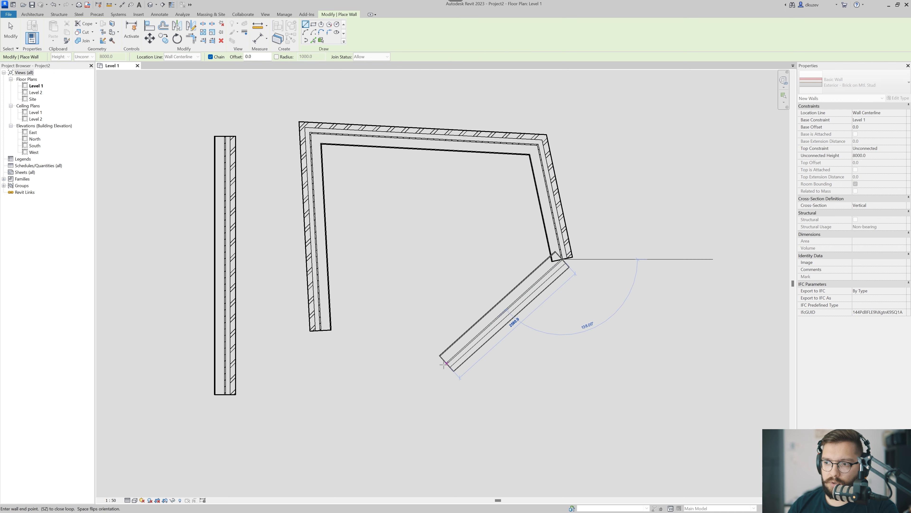
click(442, 367)
key(Escape)
key(Escape)
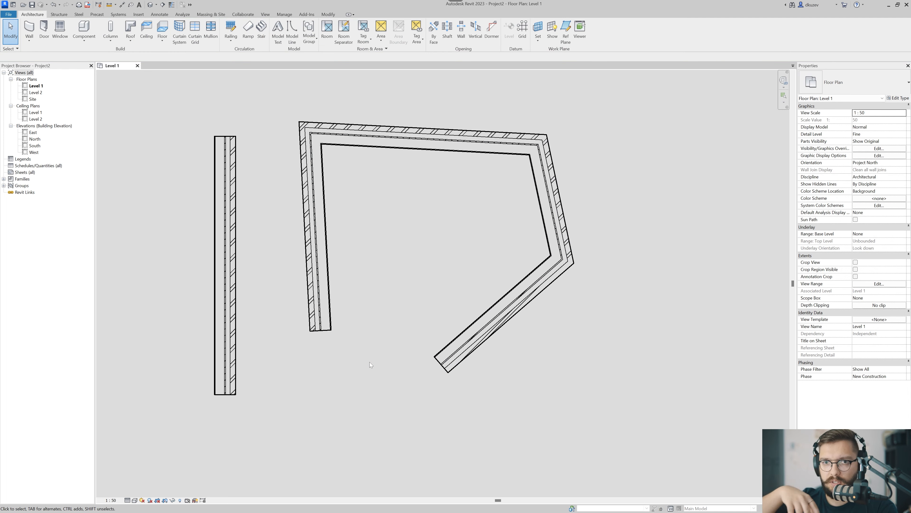
Turn off wall chaining and draw three separate short Exterior - Brick on Mtl. Stud walls below the existing walls.
key(w)
key(a)
middle_drag(371, 292, 373, 263)
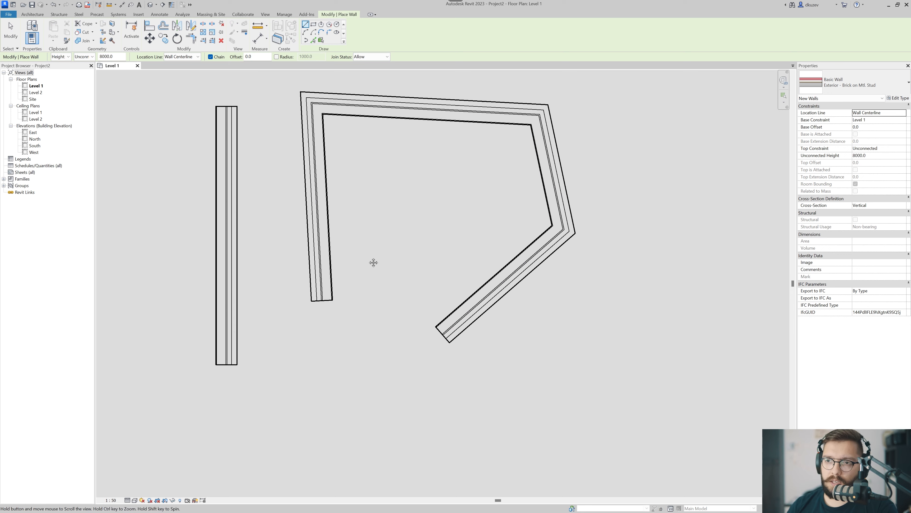
middle_drag(270, 232, 270, 176)
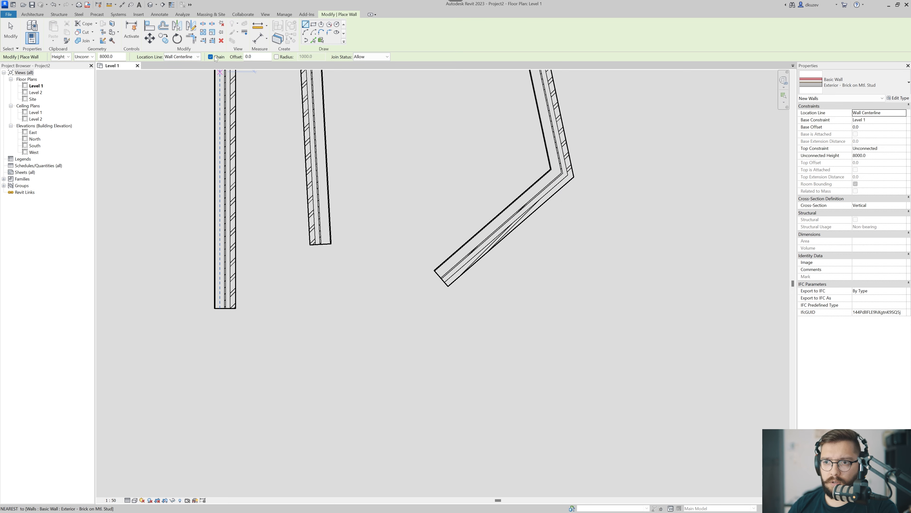
click(210, 57)
middle_drag(311, 363, 310, 292)
click(306, 405)
click(290, 287)
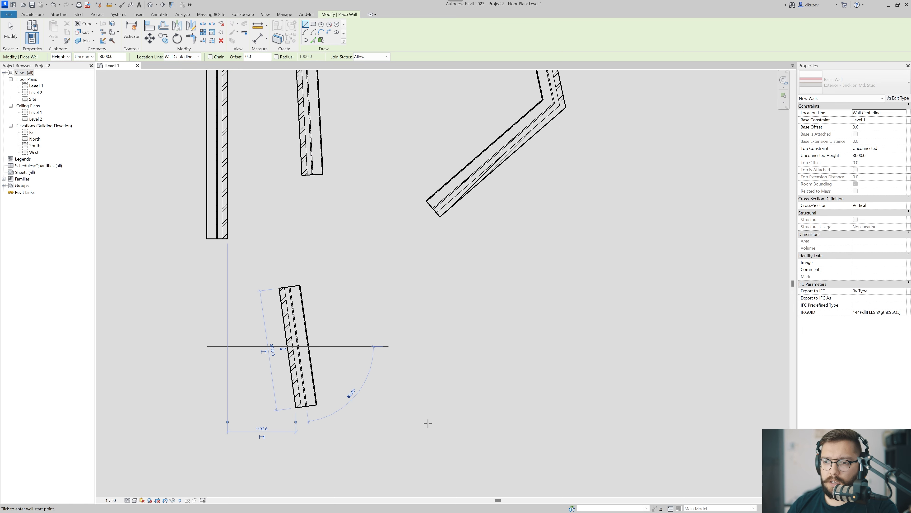
click(427, 423)
click(428, 315)
click(564, 436)
click(538, 311)
scroll(537, 333, down, 1)
key(Escape)
Delete all the walls in the Level 1 floor plan.
scroll(502, 360, down, 4)
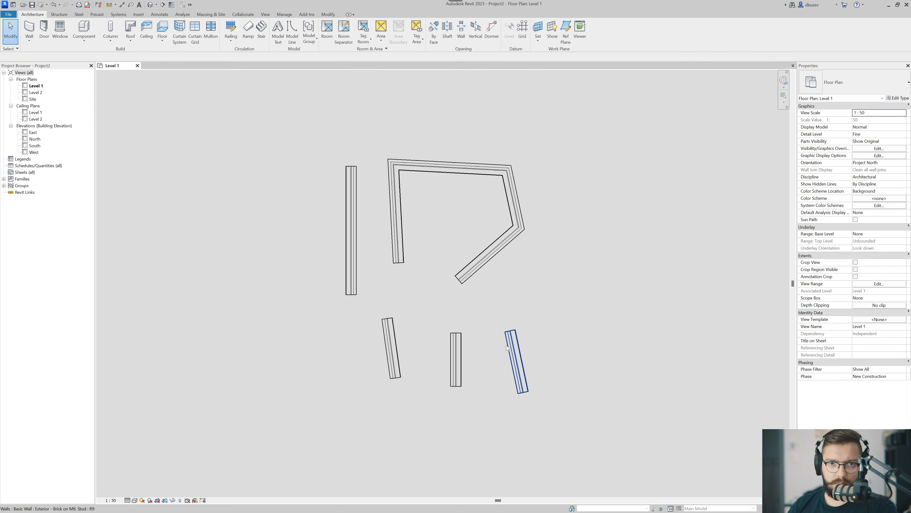
drag(576, 171, 271, 448)
key(Delete)
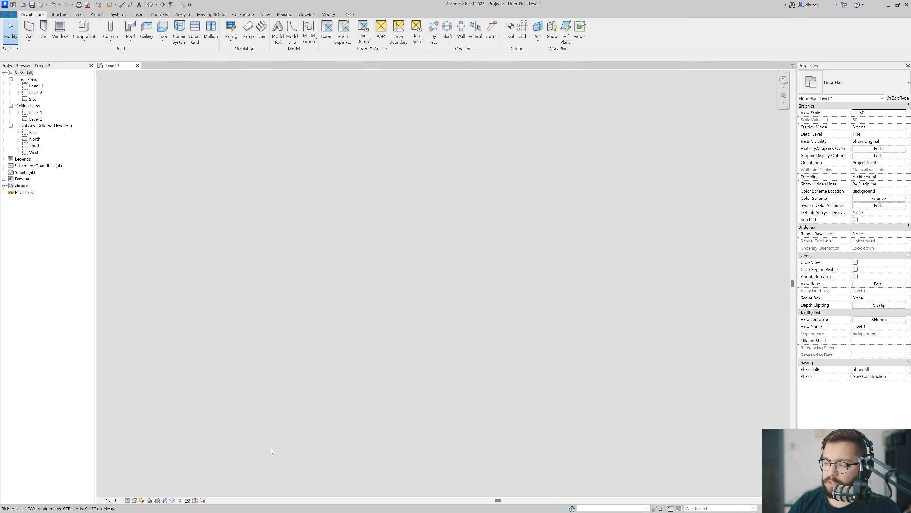
scroll(366, 315, up, 3)
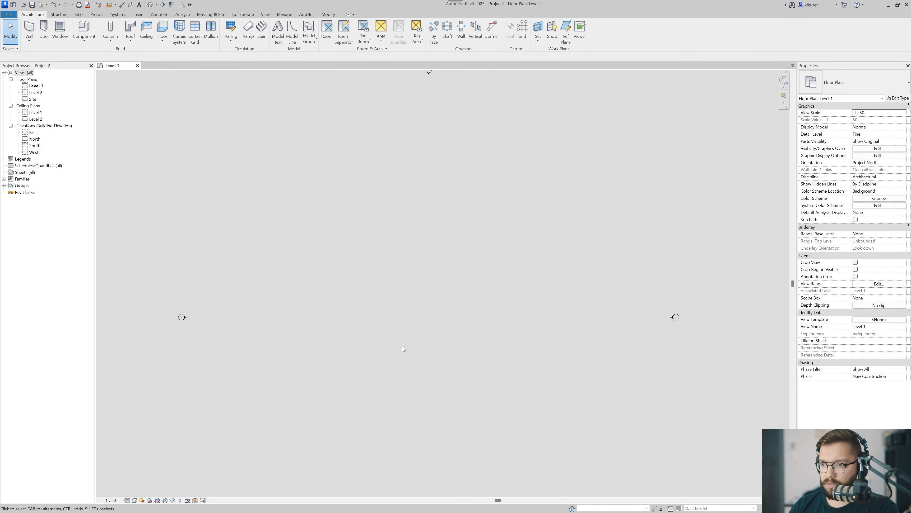
Draw a rectangular enclosure of Exterior - Brick on Mtl. Stud walls, about 7950 mm wide between its inner faces.
key(w)
key(a)
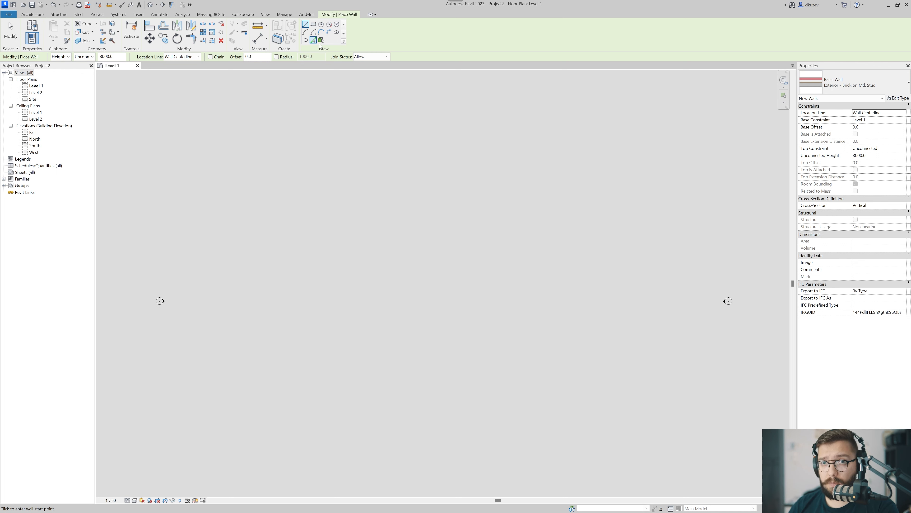
click(314, 24)
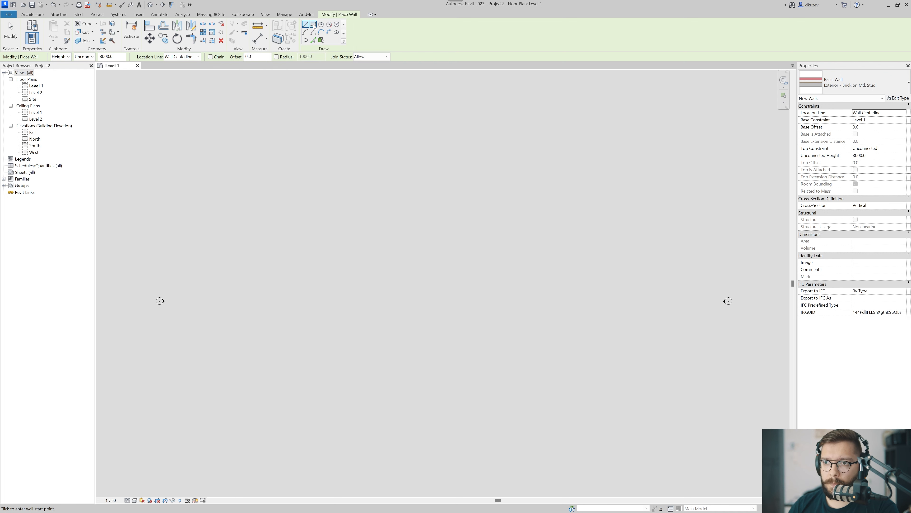
click(341, 237)
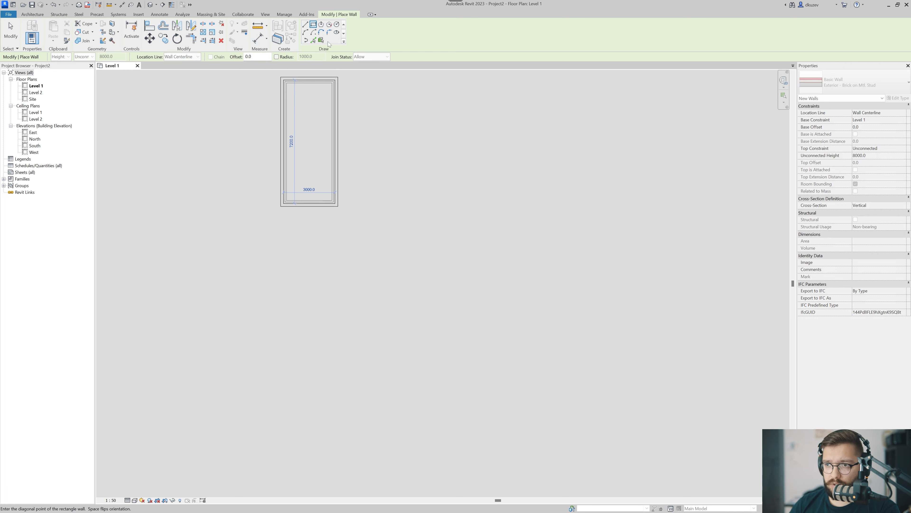
click(427, 294)
key(Escape)
key(Escape)
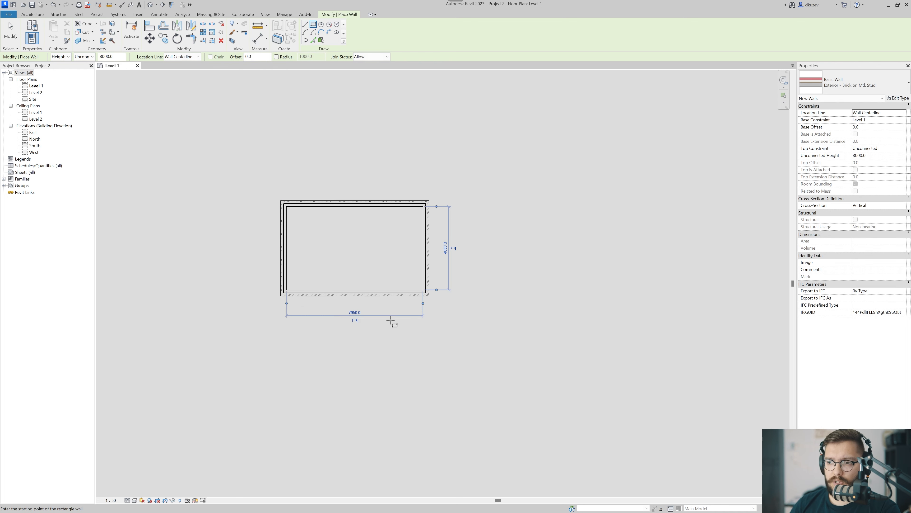
scroll(323, 316, up, 5)
scroll(309, 304, down, 4)
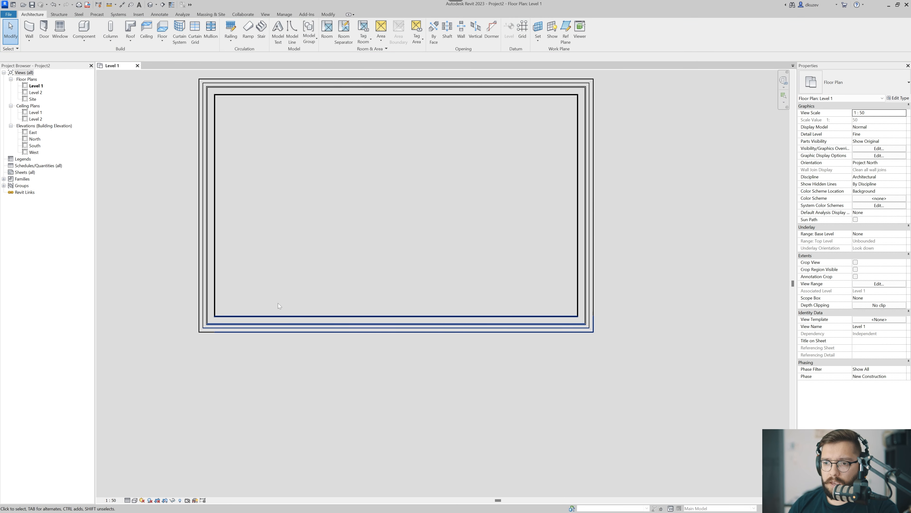
Draw a second rectangle of walls about 8900 mm wide below the first, starting from its lower-right corner.
key(w)
key(a)
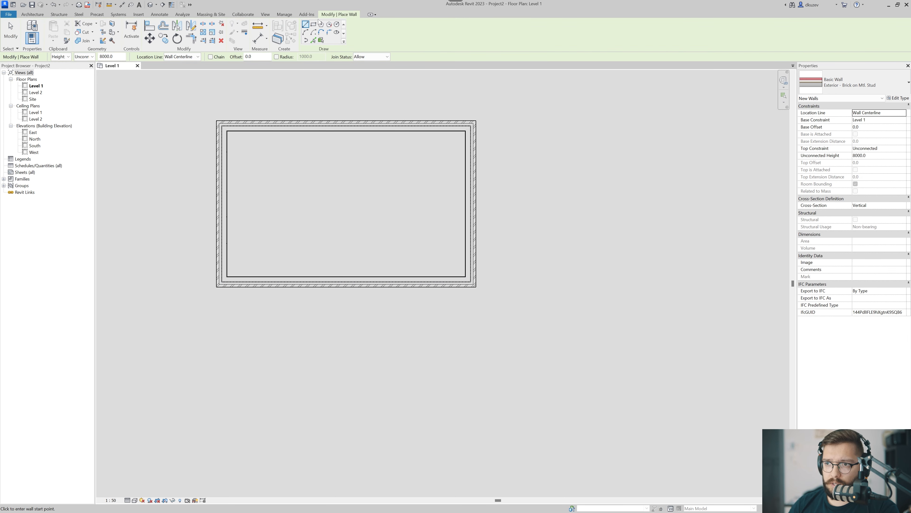
click(314, 24)
middle_drag(465, 342, 476, 266)
click(538, 411)
scroll(273, 259, up, 2)
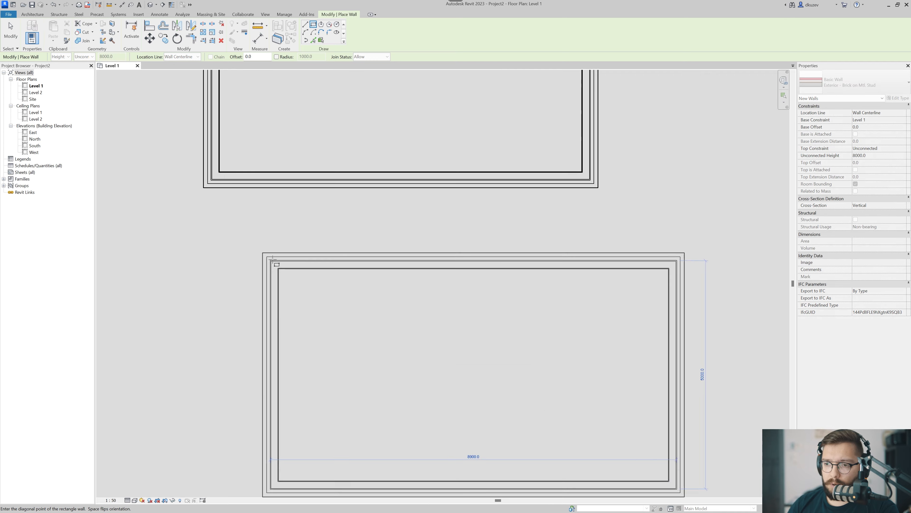
scroll(273, 259, up, 1)
middle_drag(274, 283, 209, 209)
scroll(208, 211, down, 1)
click(207, 210)
key(Escape)
key(Escape)
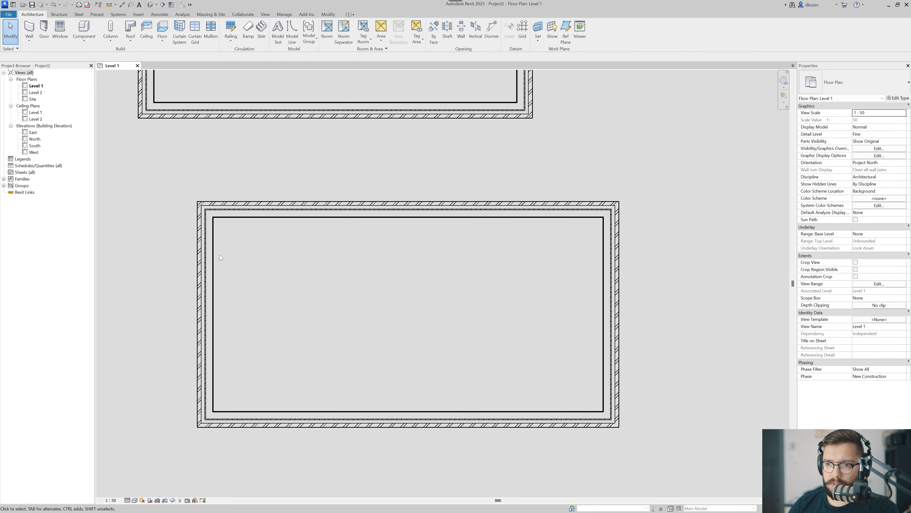
Flip the orientation of the lower rectangle's four walls so the brick layer faces inward.
scroll(251, 251, down, 2)
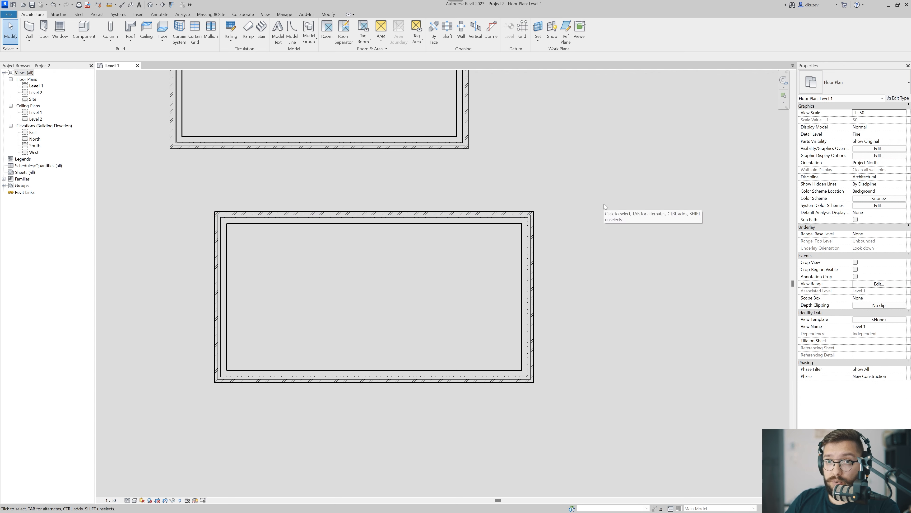
drag(612, 199, 196, 394)
click(269, 406)
scroll(236, 364, up, 5)
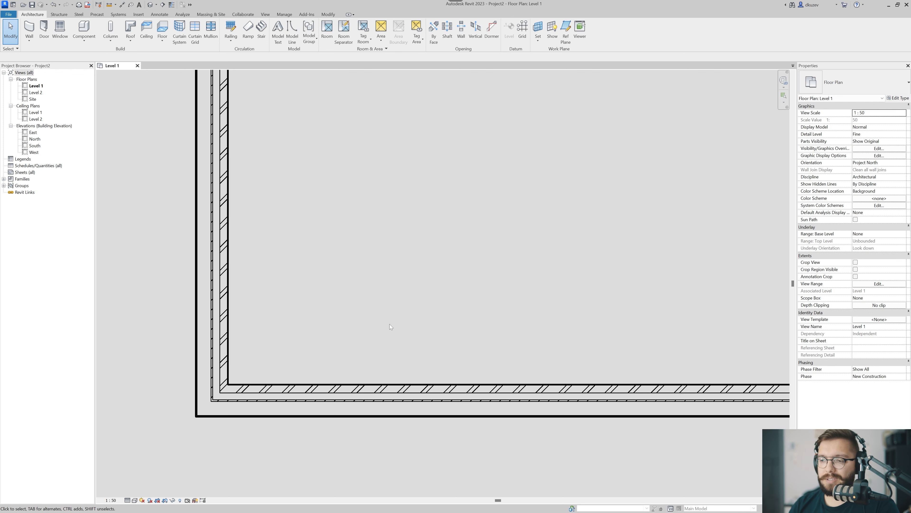
Delete the four walls of the lower rectangle.
scroll(391, 326, down, 5)
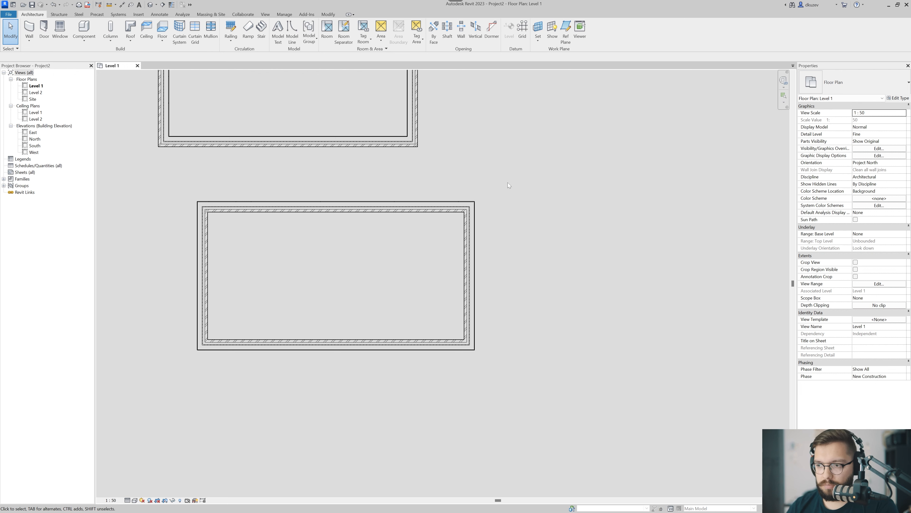
drag(507, 182, 192, 389)
key(Delete)
middle_drag(237, 318, 262, 333)
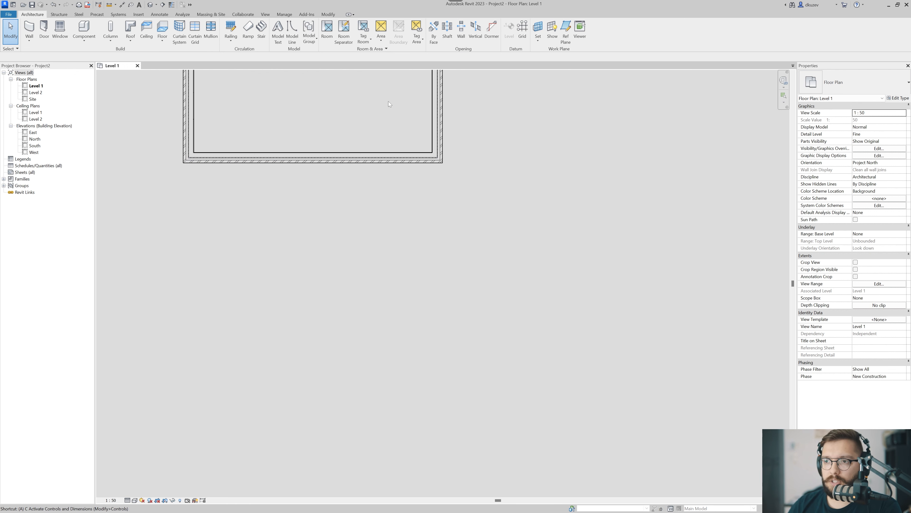
Draw a circular wall with a radius of about 2700 mm, overlapping the lower wall of the rectangle.
key(w)
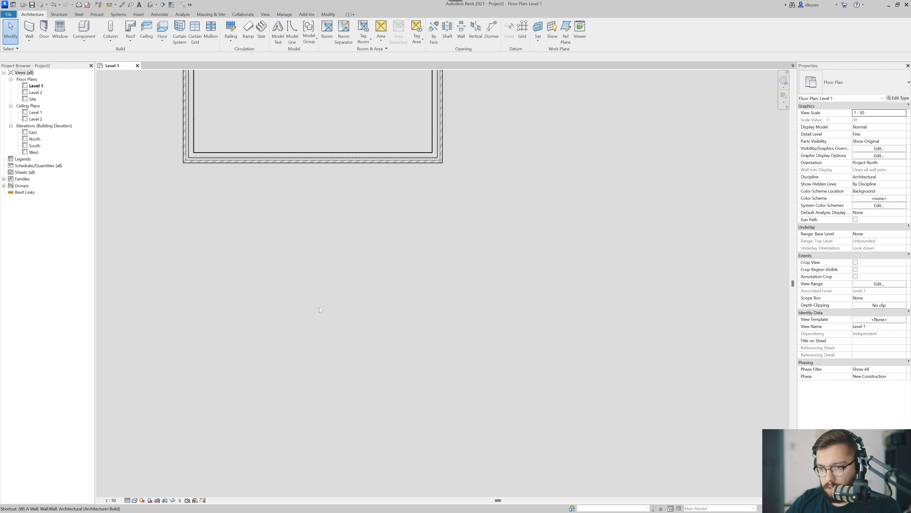
key(a)
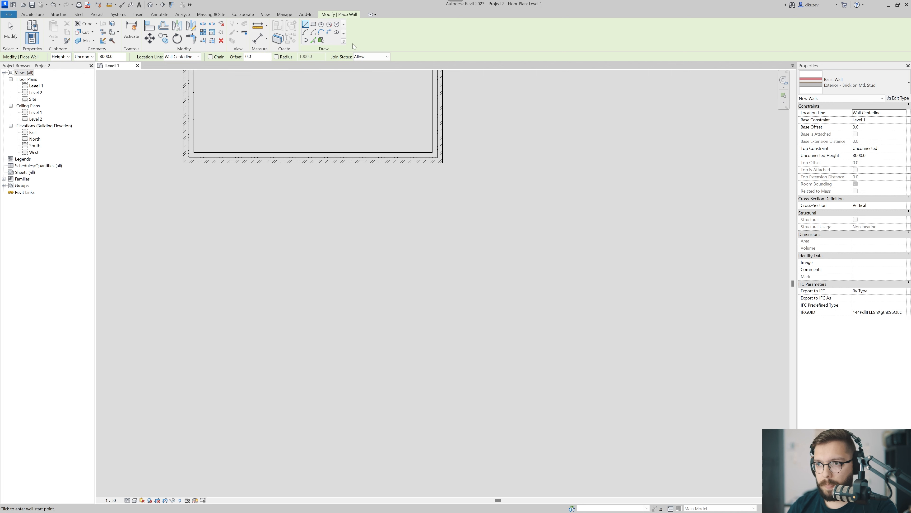
click(336, 24)
click(332, 200)
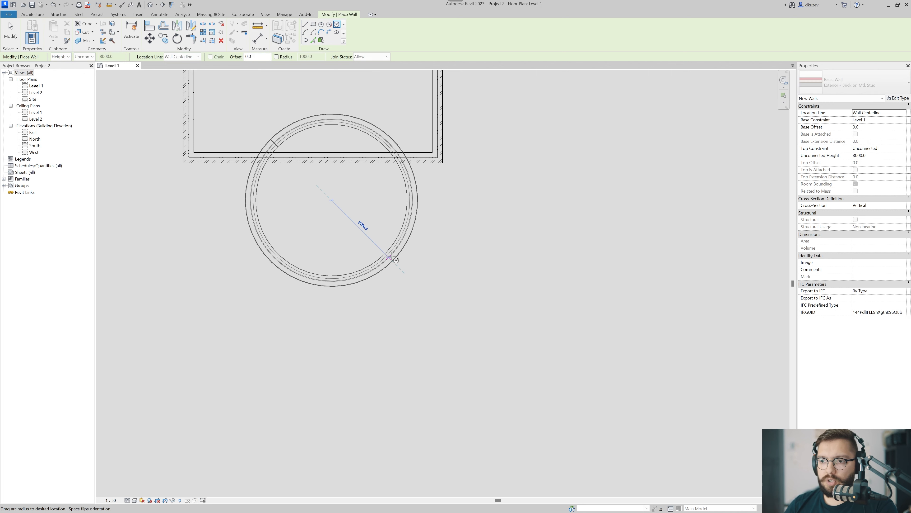
click(390, 257)
key(Escape)
key(Escape)
Delete the circular wall and keep the rectangle.
scroll(316, 118, up, 3)
click(321, 128)
key(Delete)
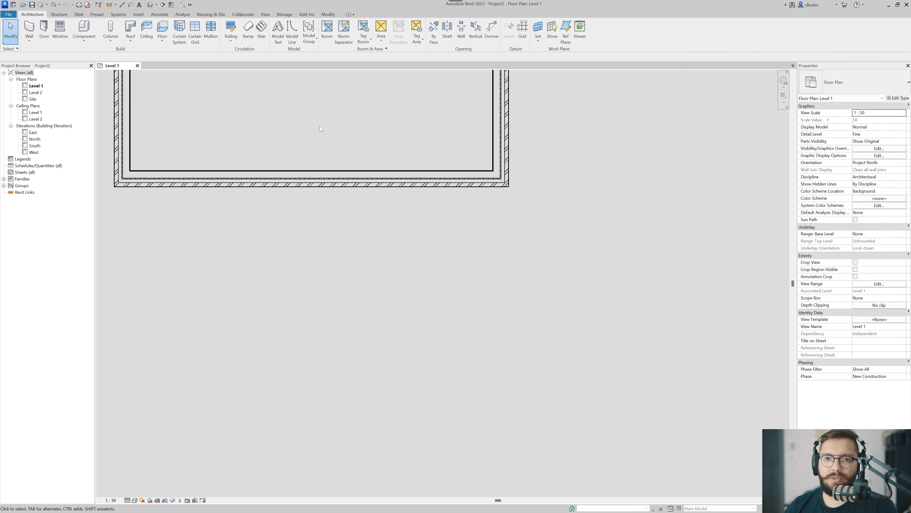
middle_drag(330, 185, 366, 148)
scroll(366, 148, down, 2)
middle_drag(372, 194, 370, 186)
key(w)
key(a)
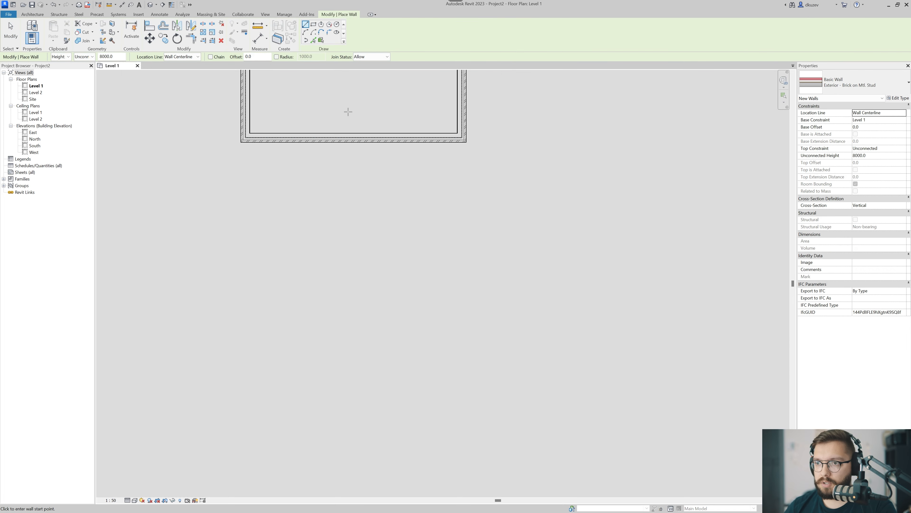
middle_drag(344, 150, 250, 184)
key(Escape)
key(Escape)
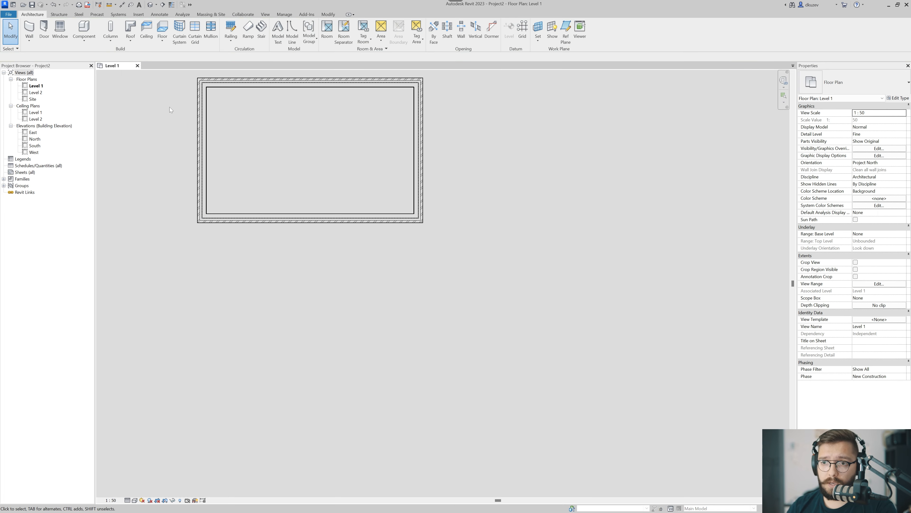
Open the default 3D view and tile it beside the Level 1 floor plan.
click(150, 4)
middle_drag(301, 199, 321, 224)
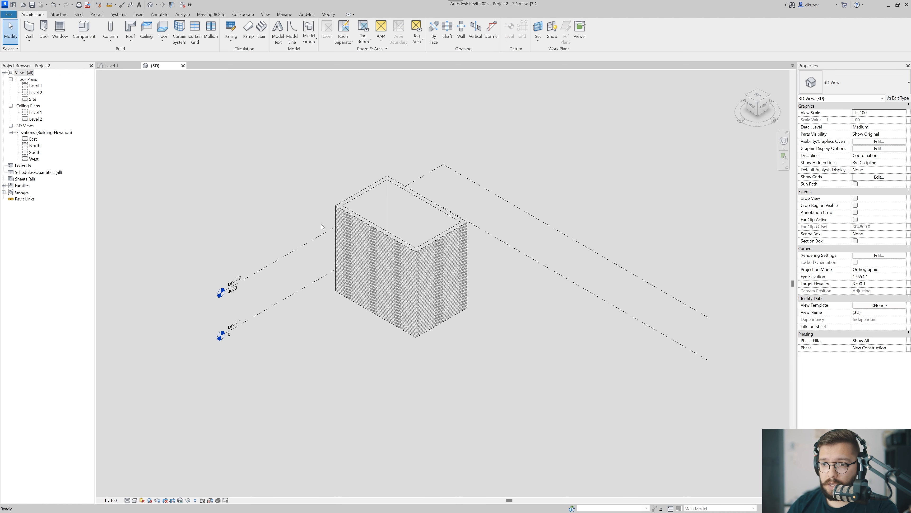
key(w)
key(t)
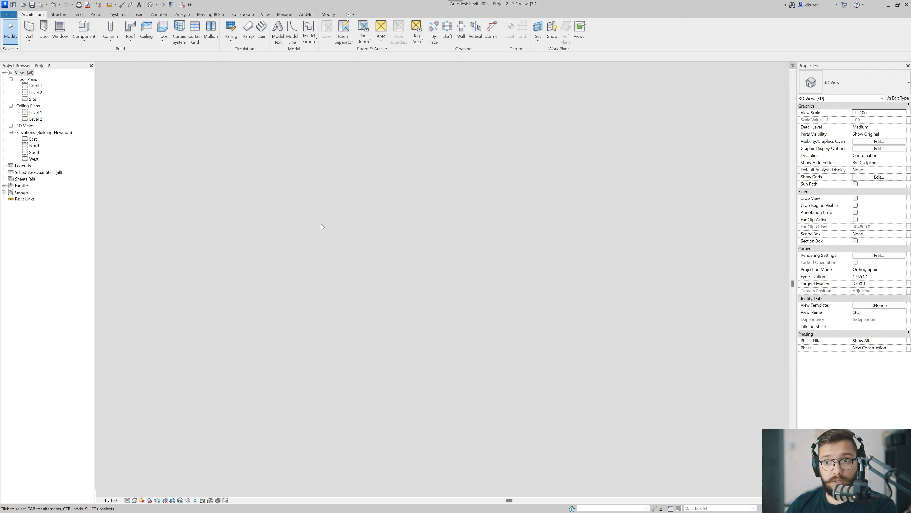
Examine in the 3D view how high the walls rise relative to the Level 1 and Level 2 lines.
middle_drag(366, 313, 285, 352)
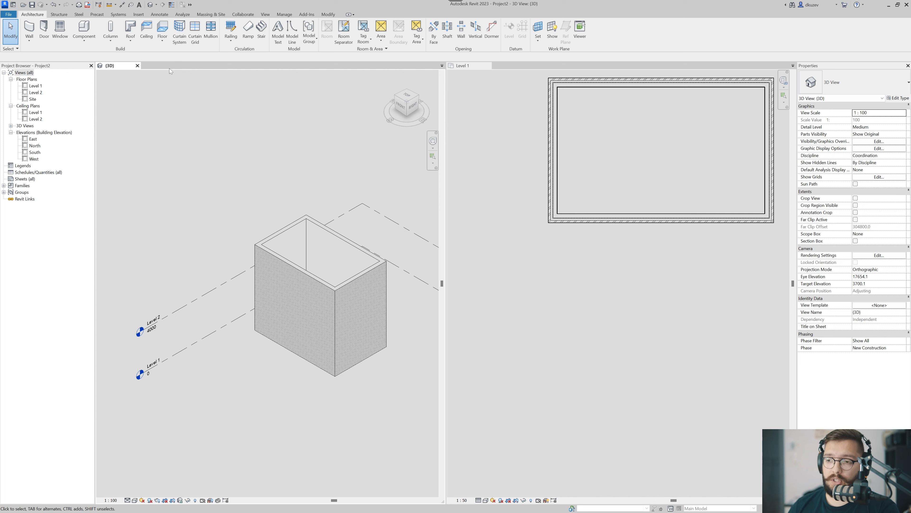
scroll(201, 316, down, 3)
scroll(286, 302, up, 2)
middle_drag(192, 324, 220, 311)
scroll(221, 312, up, 2)
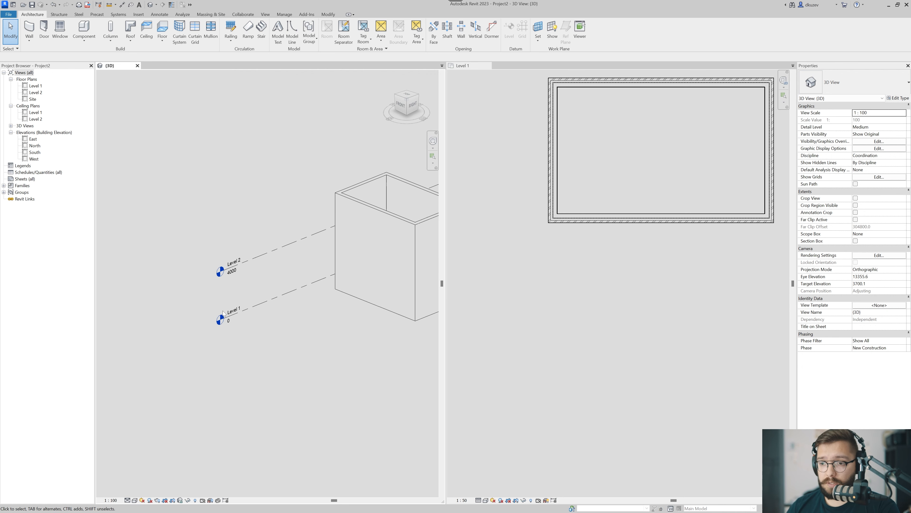
mouse_move(267, 222)
middle_down()
mouse_move(230, 201)
mouse_move(239, 289)
mouse_move(228, 266)
mouse_move(240, 212)
mouse_move(229, 285)
mouse_move(250, 240)
middle_up()
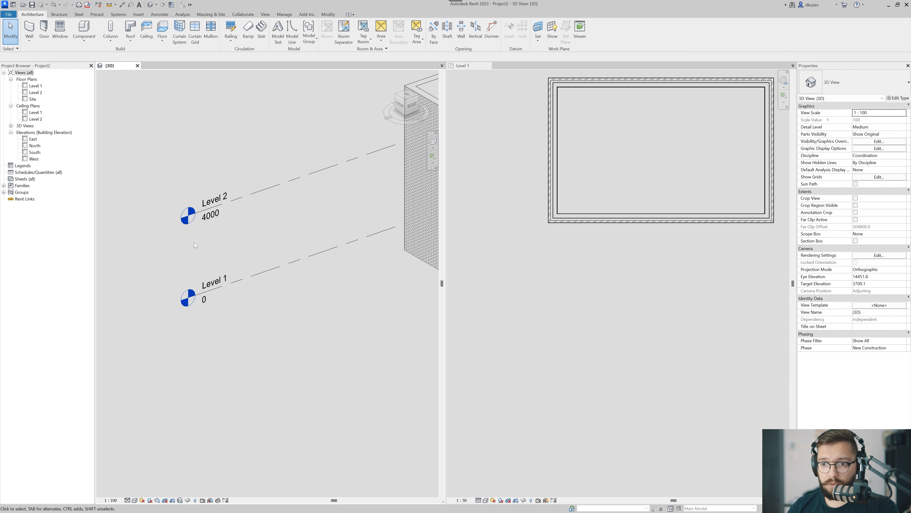
shift+middle_drag(236, 233, 295, 289)
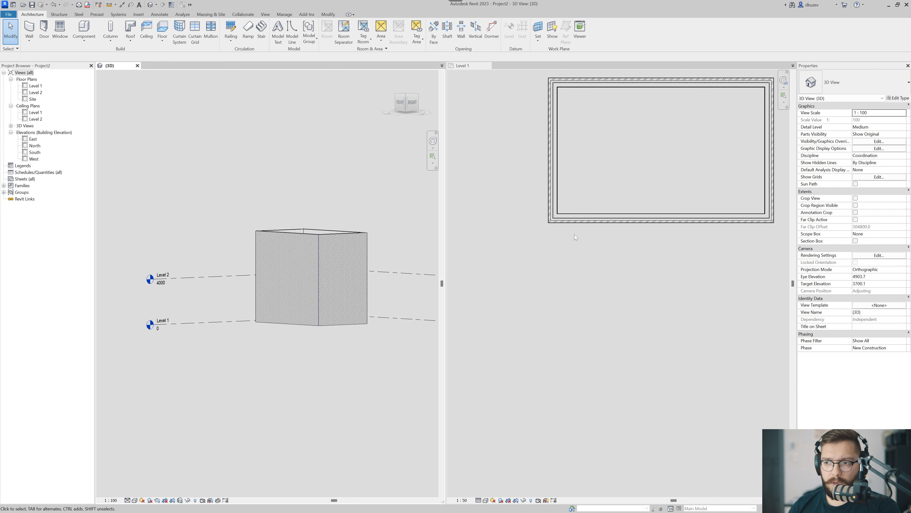
Set the top constraint of all four rectangle walls to Up to level: Level 2.
click(534, 302)
scroll(536, 301, down, 2)
middle_drag(588, 279, 550, 303)
drag(699, 133, 503, 312)
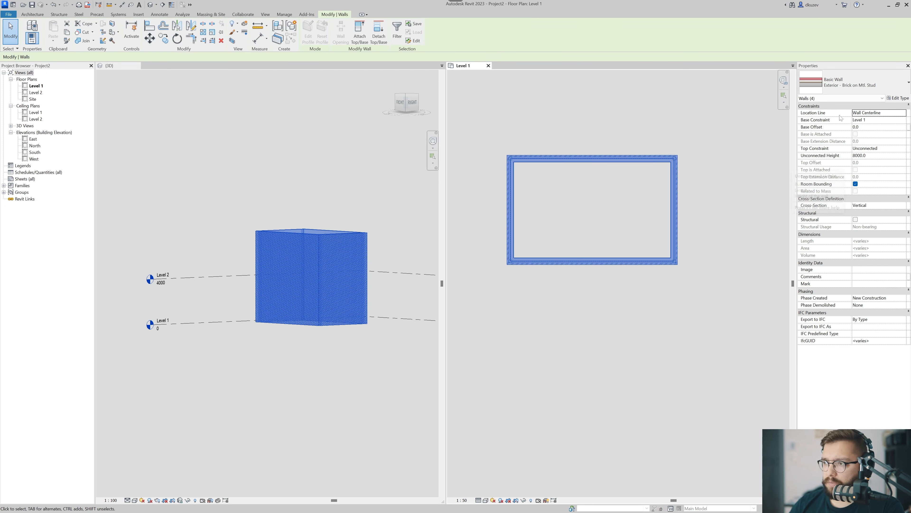
click(406, 105)
click(406, 104)
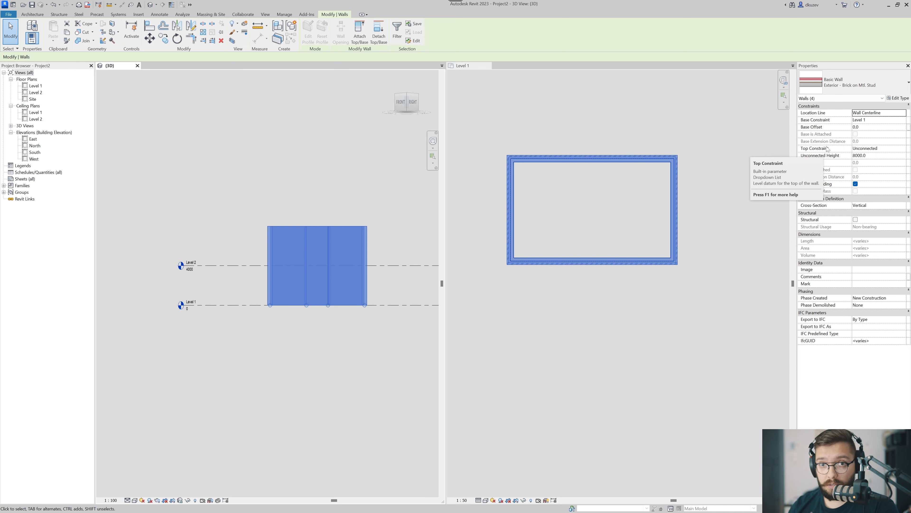
click(904, 149)
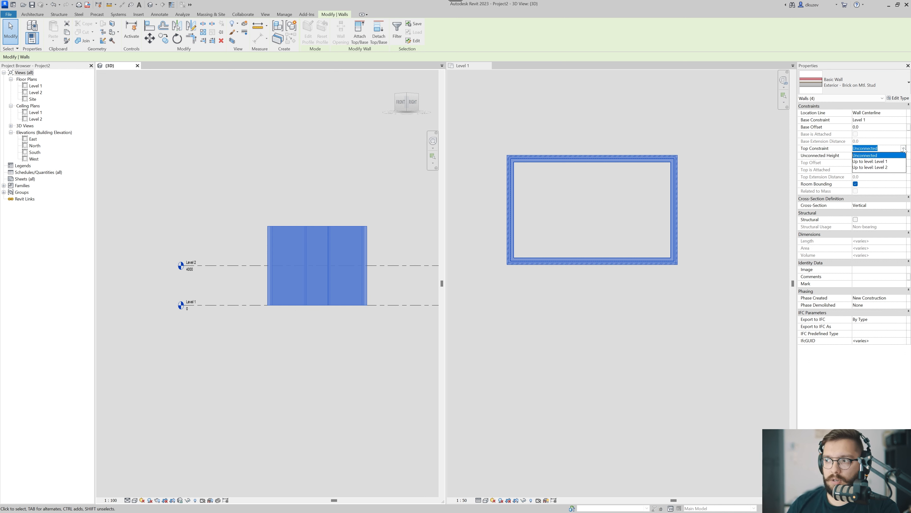
click(883, 168)
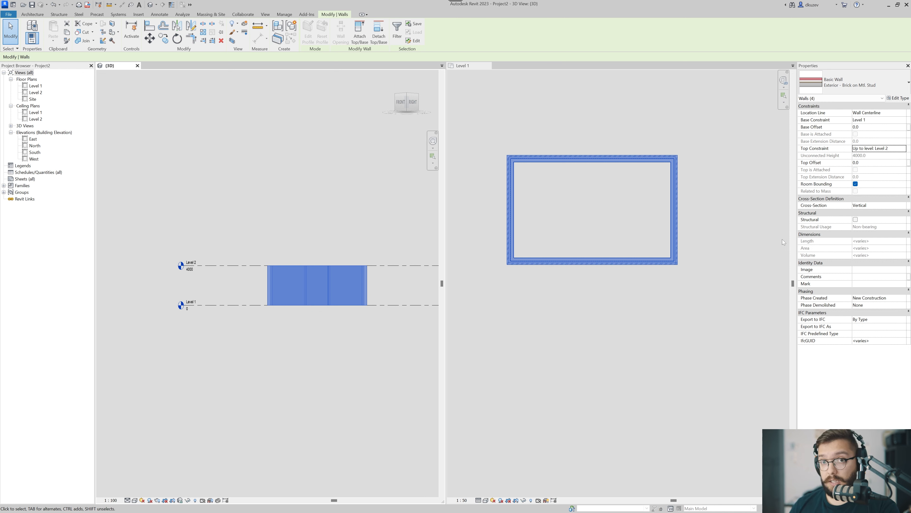
click(679, 194)
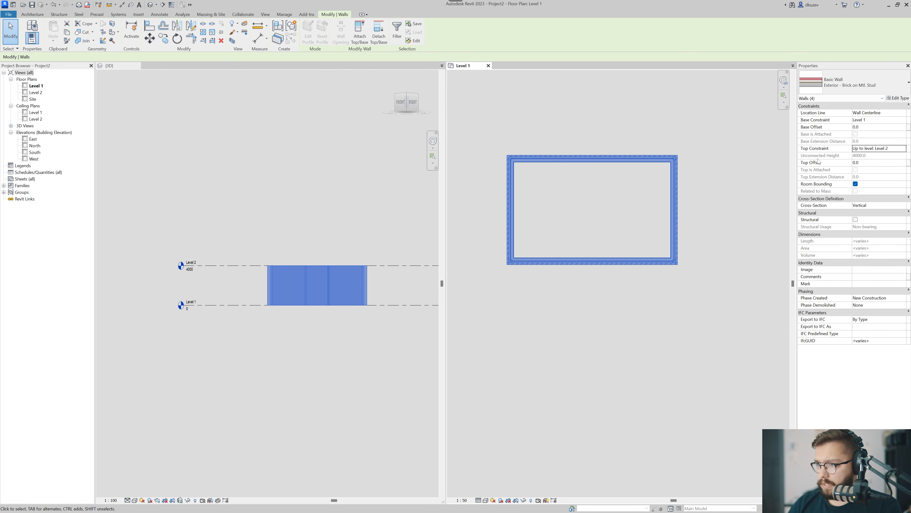
Set the top offset of the four rectangle walls to 1000.
click(808, 164)
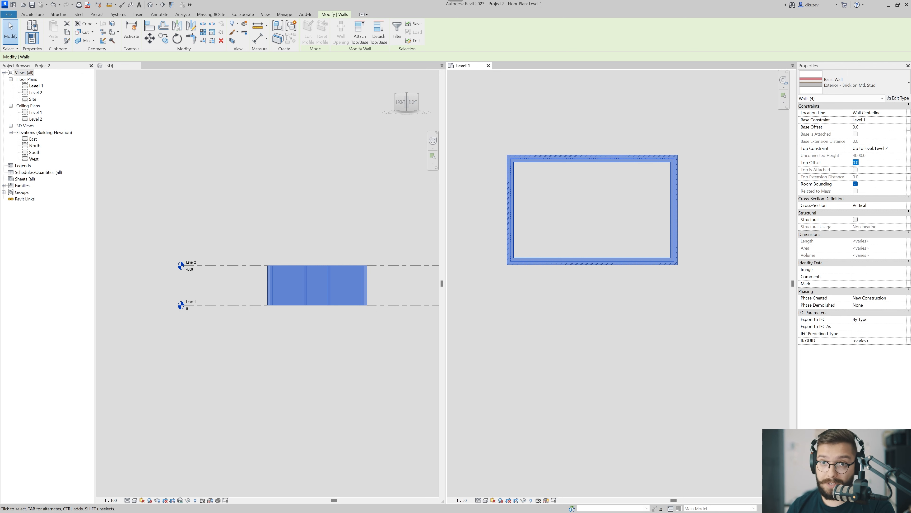
text(1000)
key(Return)
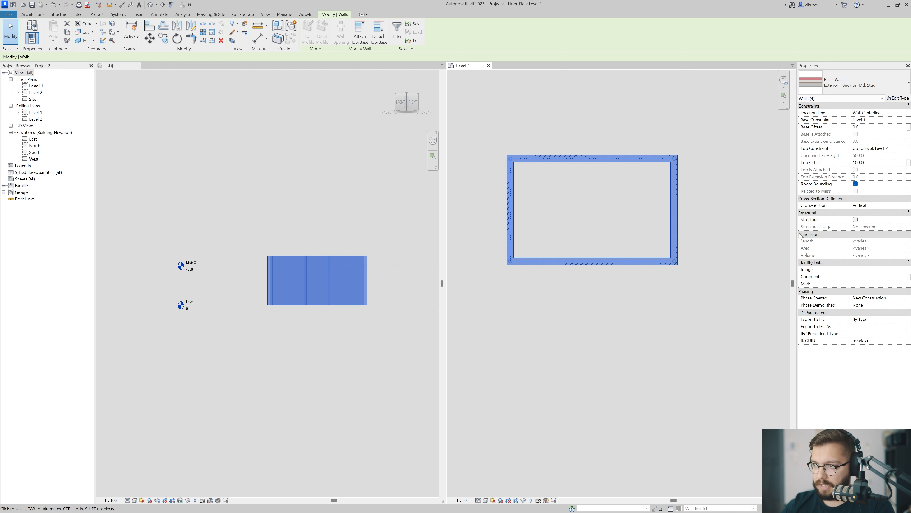
scroll(256, 271, up, 5)
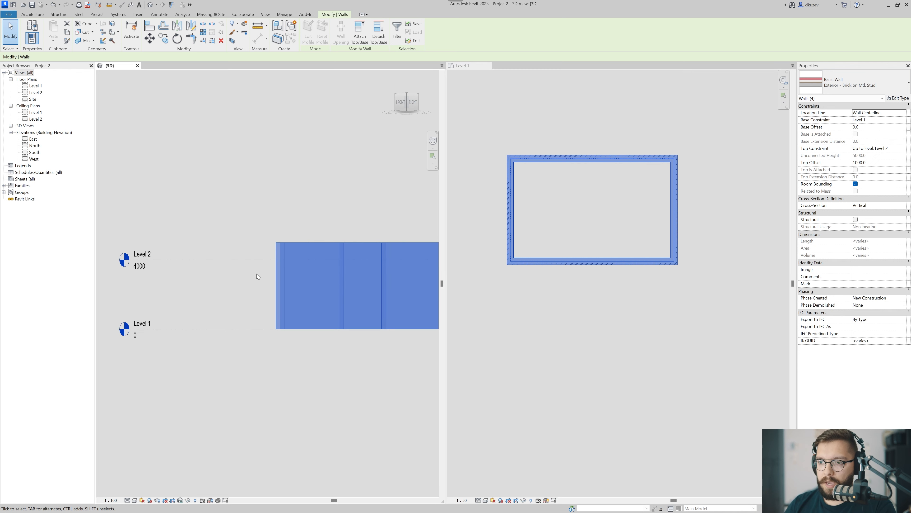
click(332, 256)
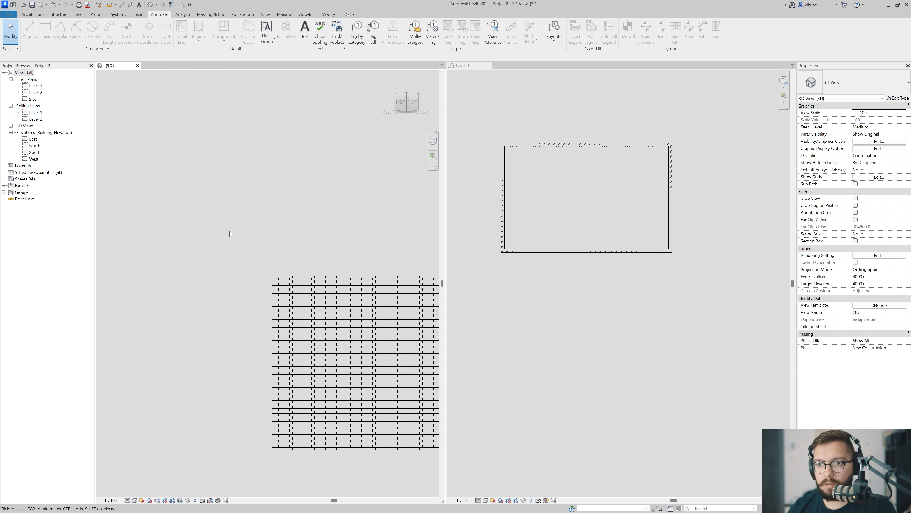
scroll(230, 231, down, 3)
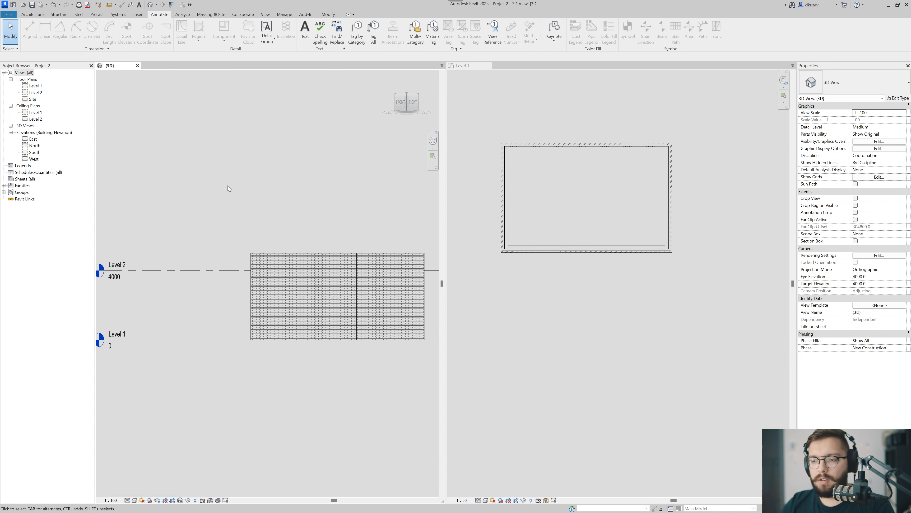
scroll(315, 235, down, 1)
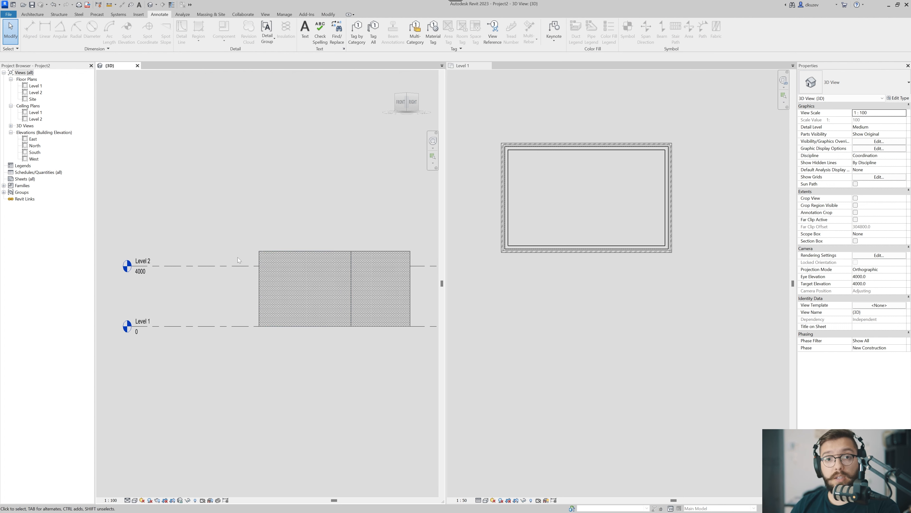
scroll(247, 254, up, 2)
scroll(343, 234, down, 1)
Try a base offset of 1000 on the four rectangle walls and replace it with -1000.
key(Tab)
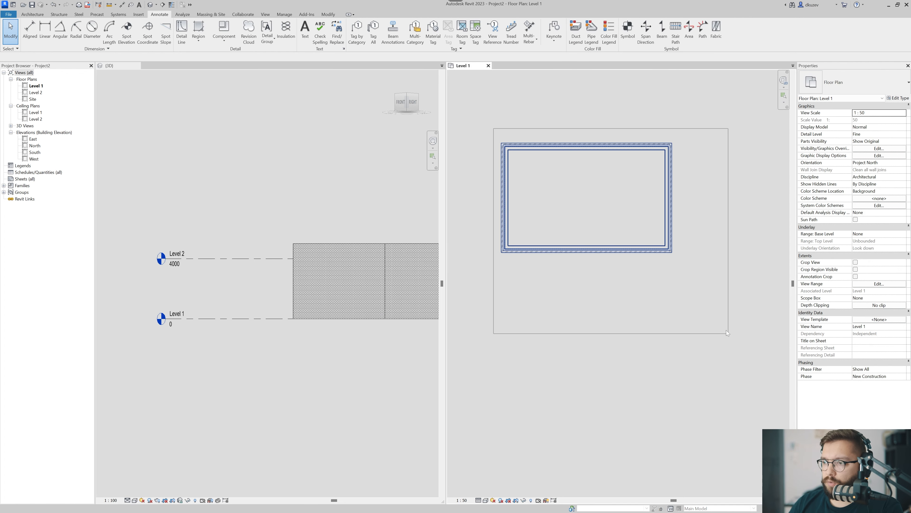
click(341, 266)
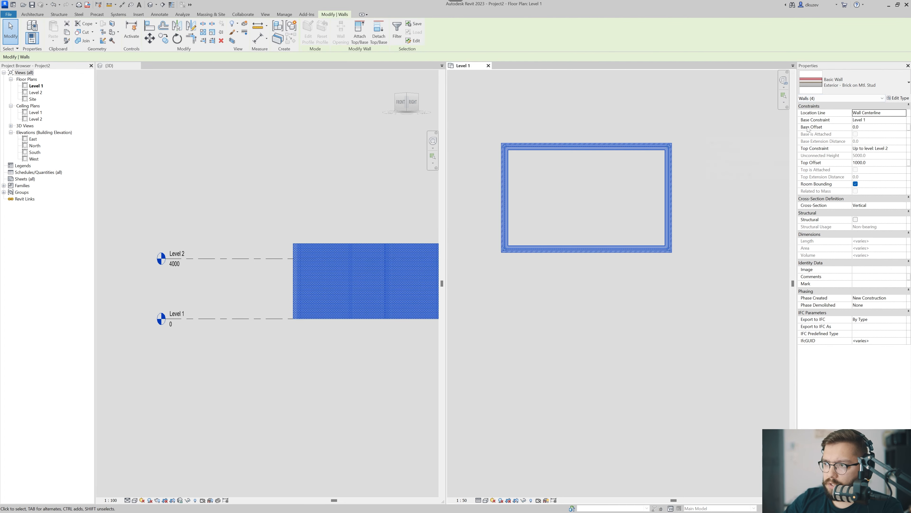
double_click(857, 127)
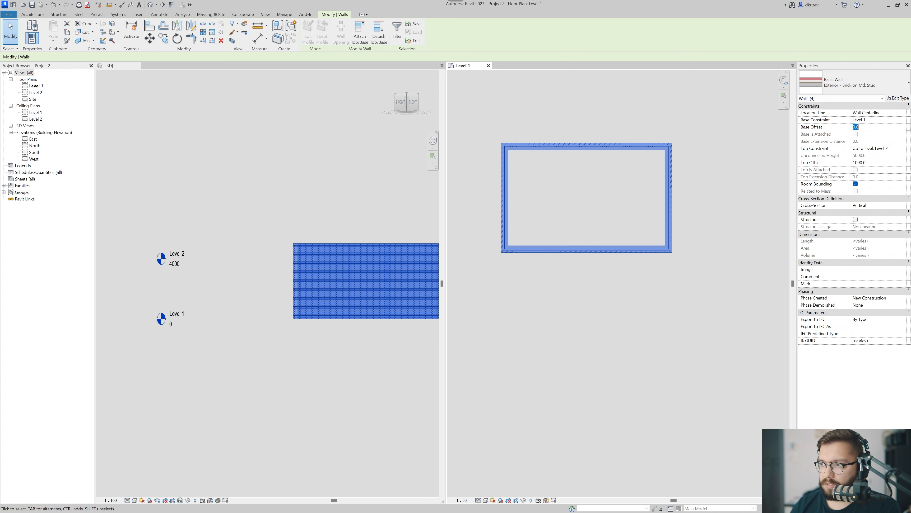
text(1000)
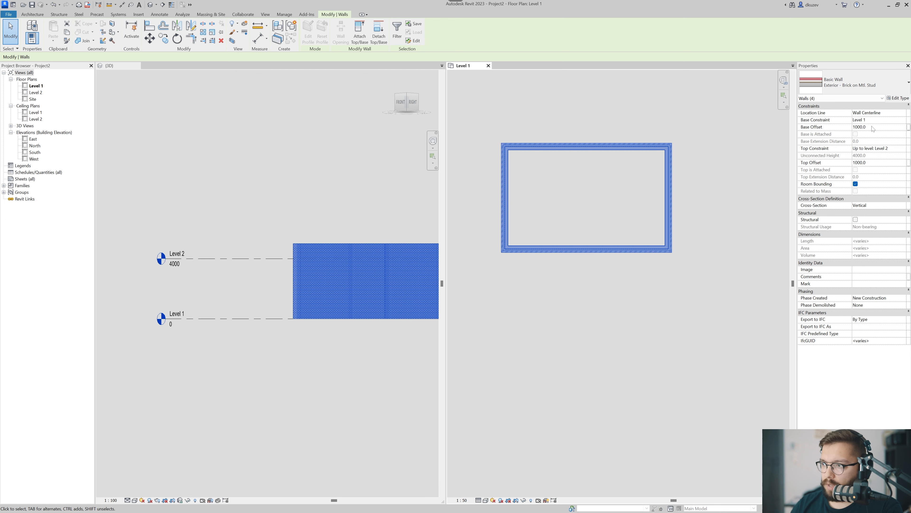
double_click(881, 127)
text(-1)
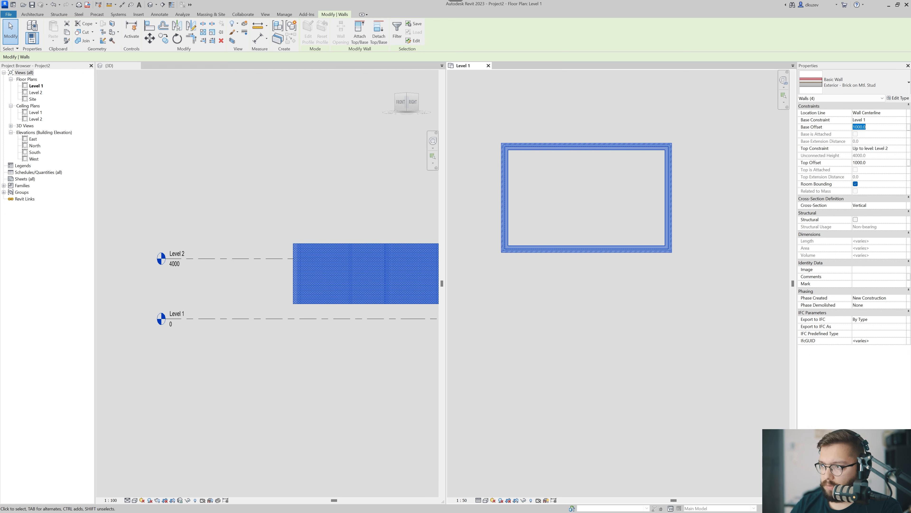
text(000)
key(Return)
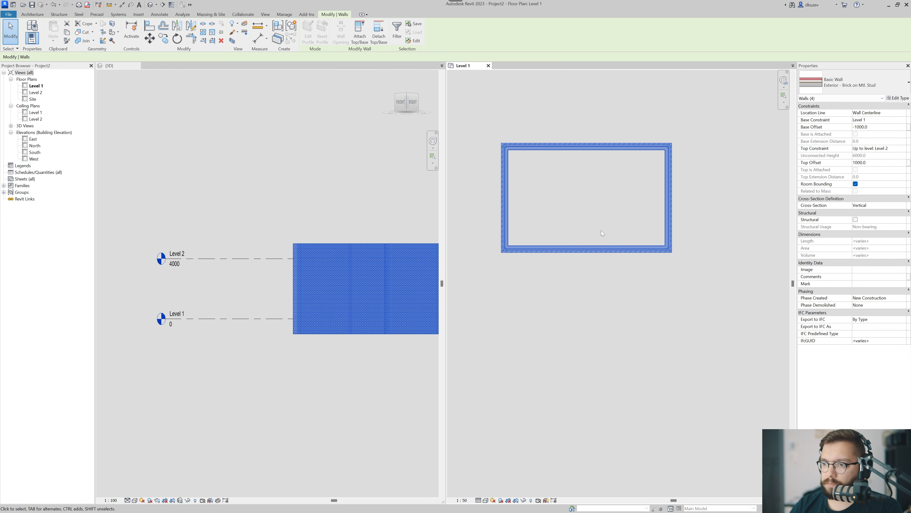
click(301, 298)
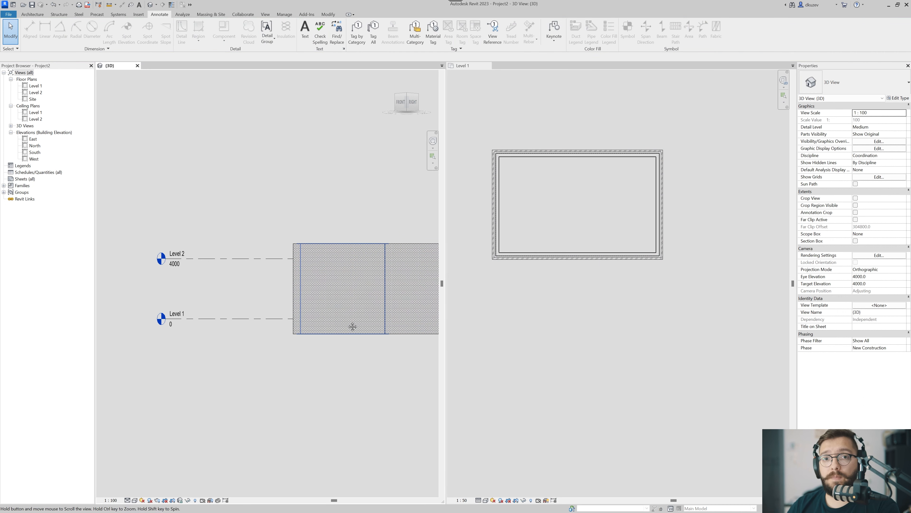
middle_drag(351, 317, 341, 325)
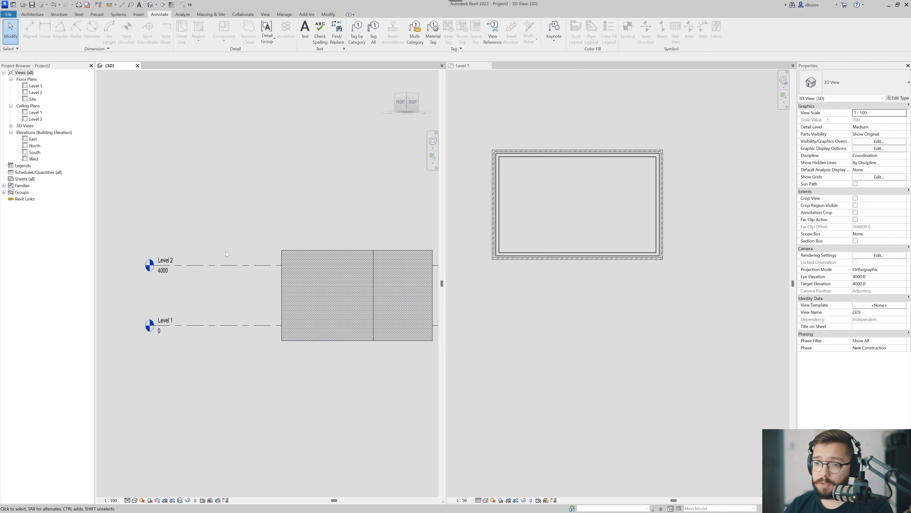
Move Level 2 up to an elevation of about 5800 in the 3D view and undo the move.
click(230, 265)
middle_drag(246, 272, 216, 307)
key(m)
key(v)
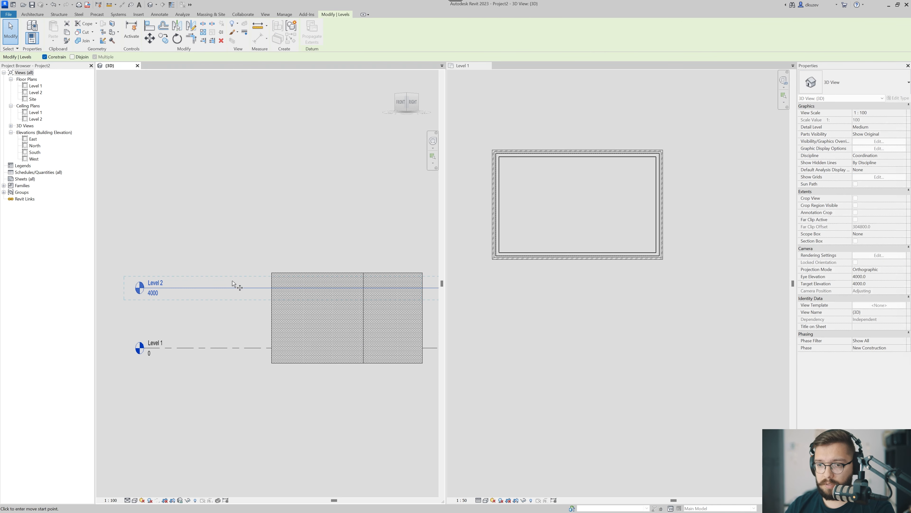
click(234, 282)
click(230, 255)
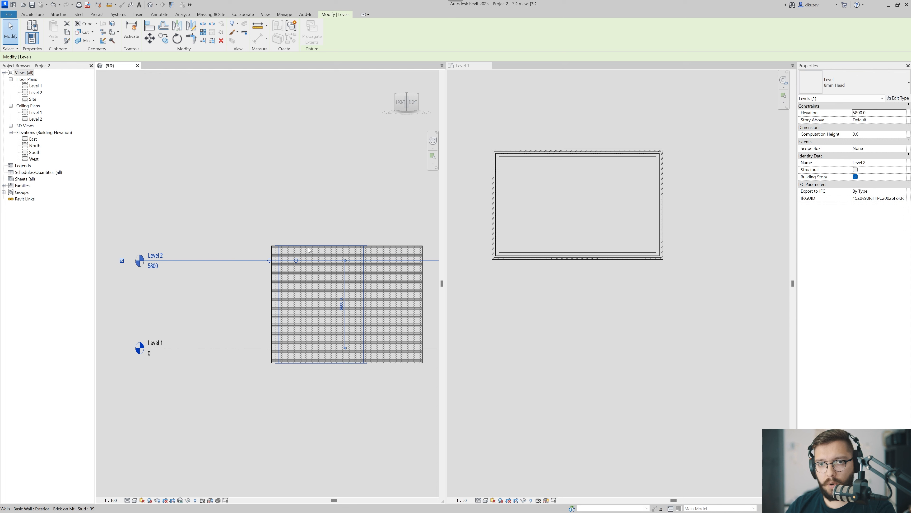
click(205, 203)
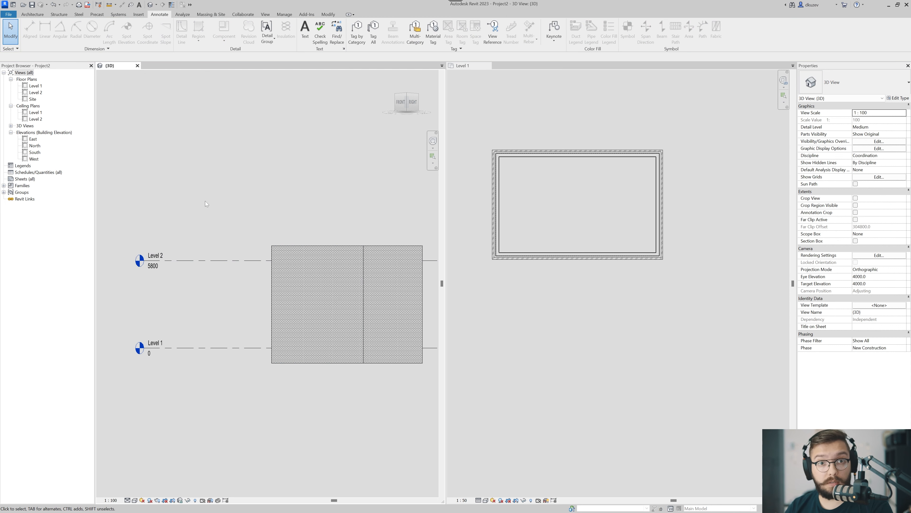
key(ctrl+z)
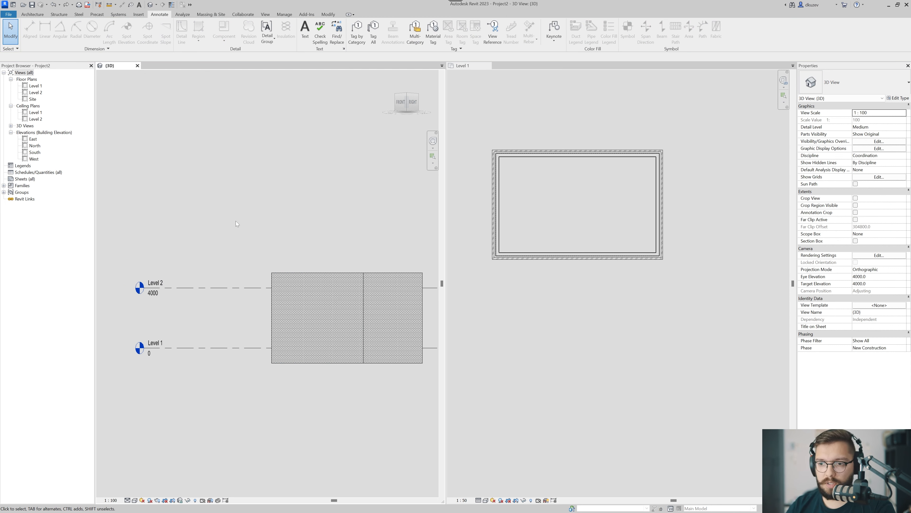
Start a new wall in the Level 1 plan with its height set to Level 2 and Chain enabled.
click(562, 286)
drag(749, 134, 478, 275)
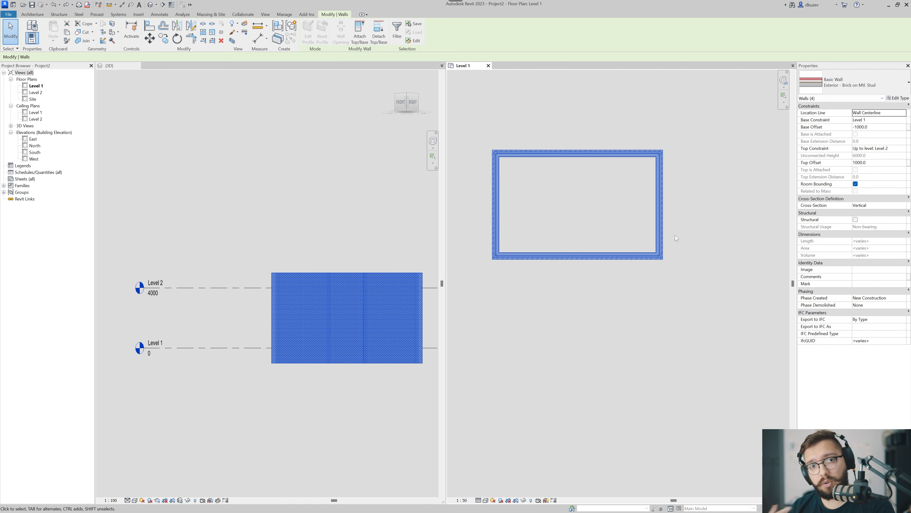
key(w)
key(a)
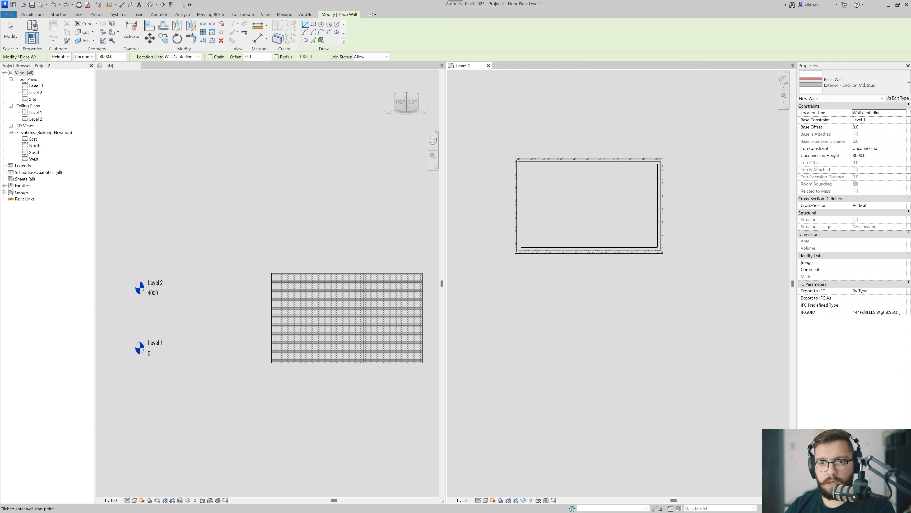
click(65, 59)
click(67, 70)
click(87, 56)
click(83, 73)
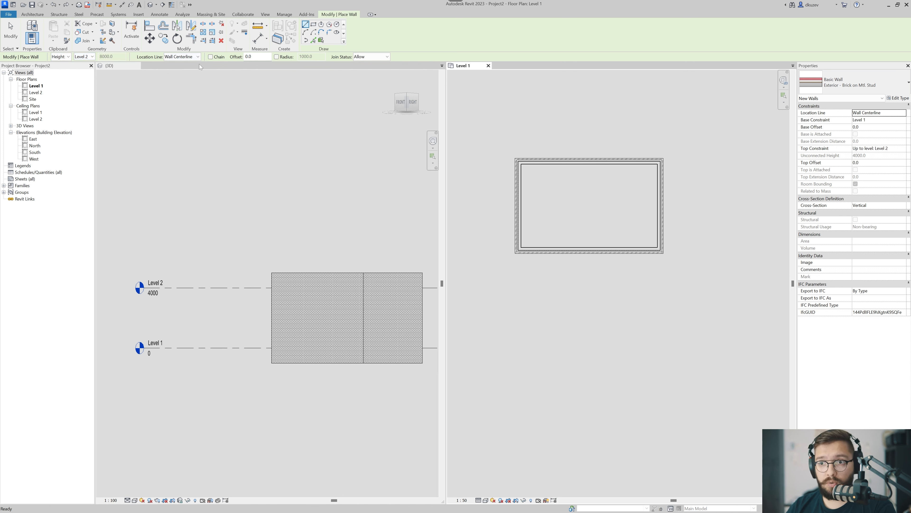
click(223, 57)
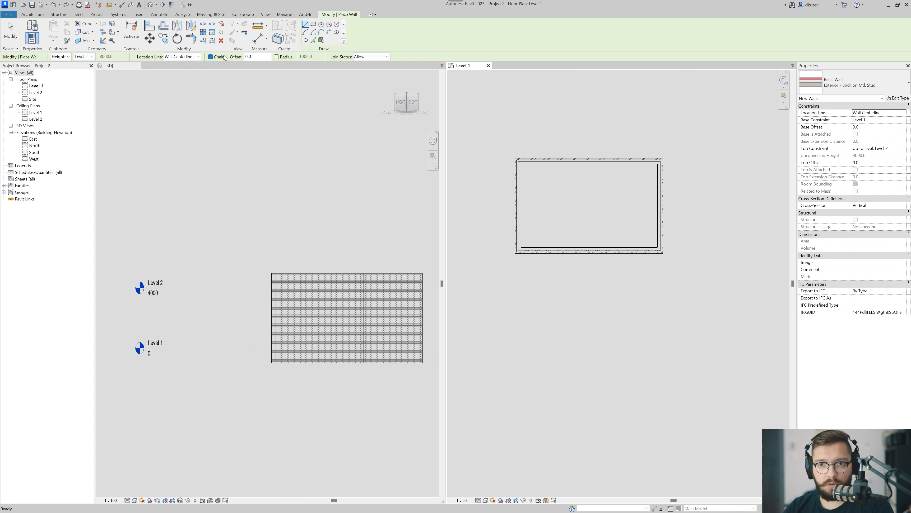
Review the Location Line choices for the new walls and enable a corner radius of 1000.
click(178, 57)
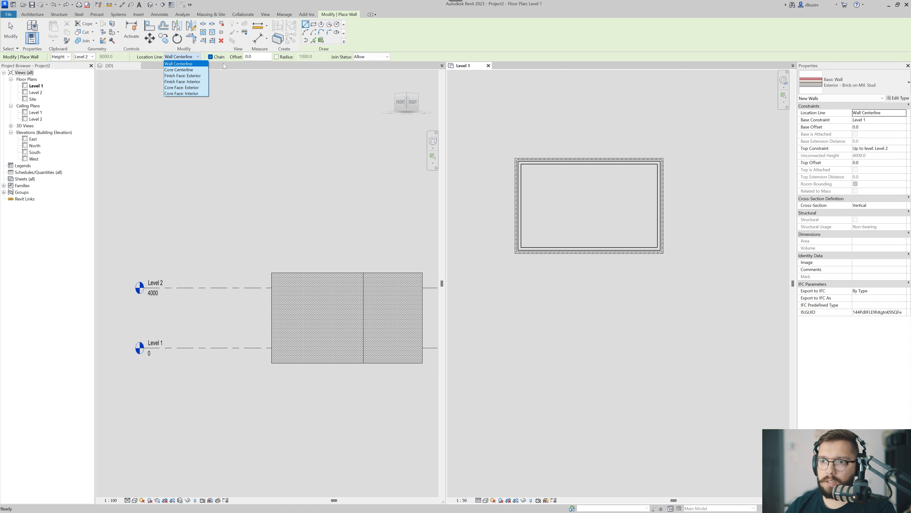
key(Escape)
double_click(252, 56)
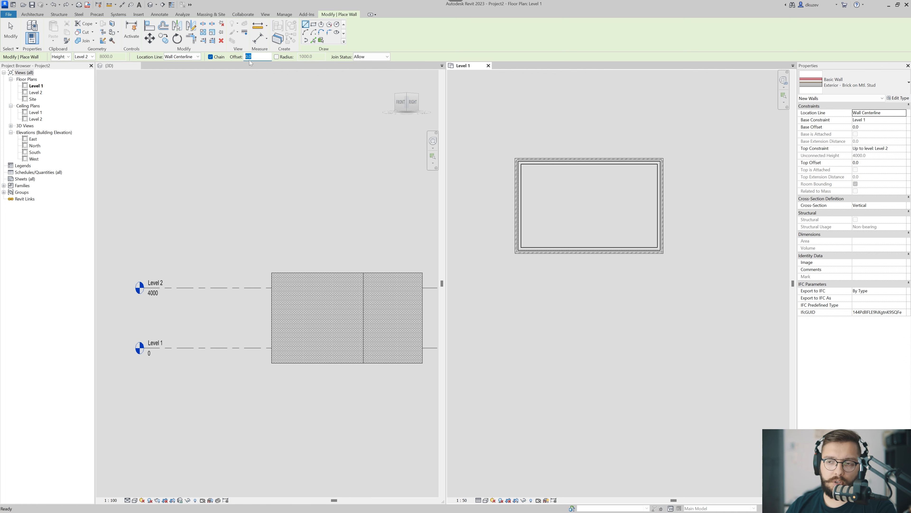
click(286, 58)
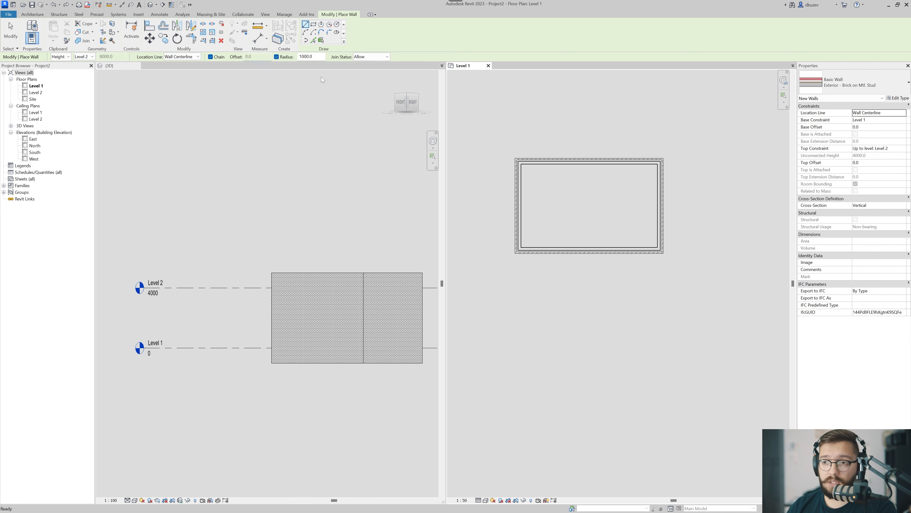
Draw an L-shaped pair of chained walls with a rounded corner below the rectangle in the Level 1 plan.
middle_drag(554, 392, 483, 292)
scroll(484, 291, down, 3)
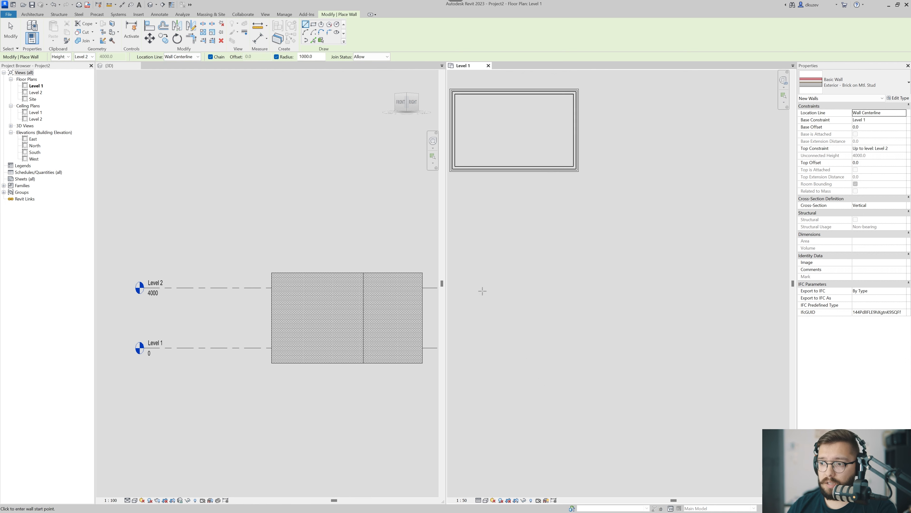
click(523, 370)
click(524, 244)
click(621, 245)
scroll(525, 248, up, 5)
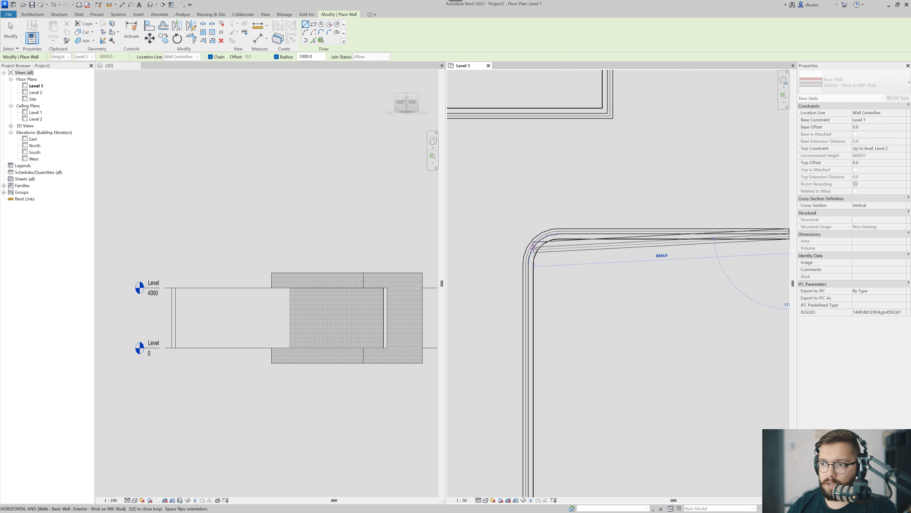
key(Escape)
key(Escape)
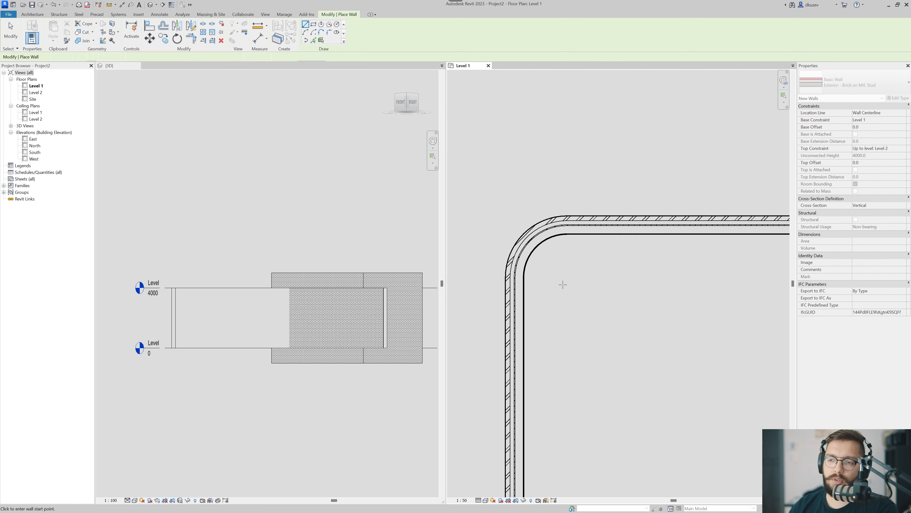
Delete the rounded L-shaped walls below the rectangle.
scroll(557, 267, down, 2)
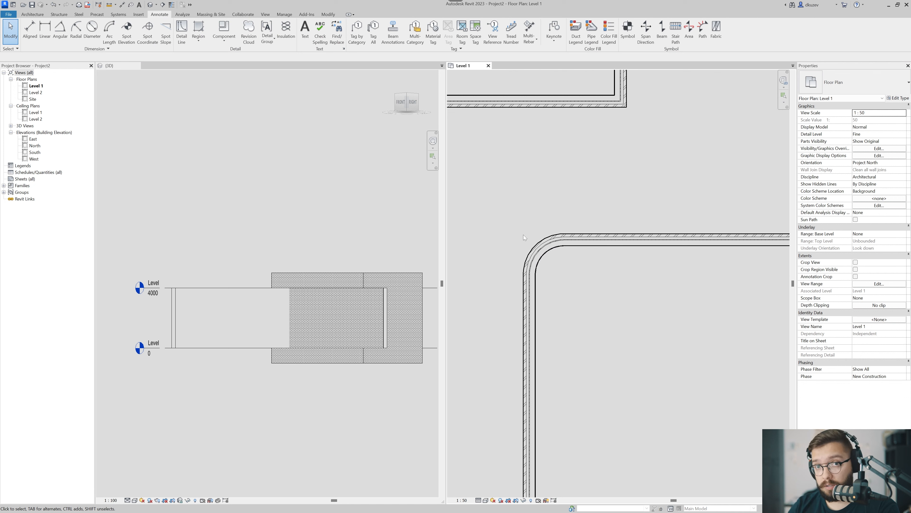
scroll(524, 235, down, 4)
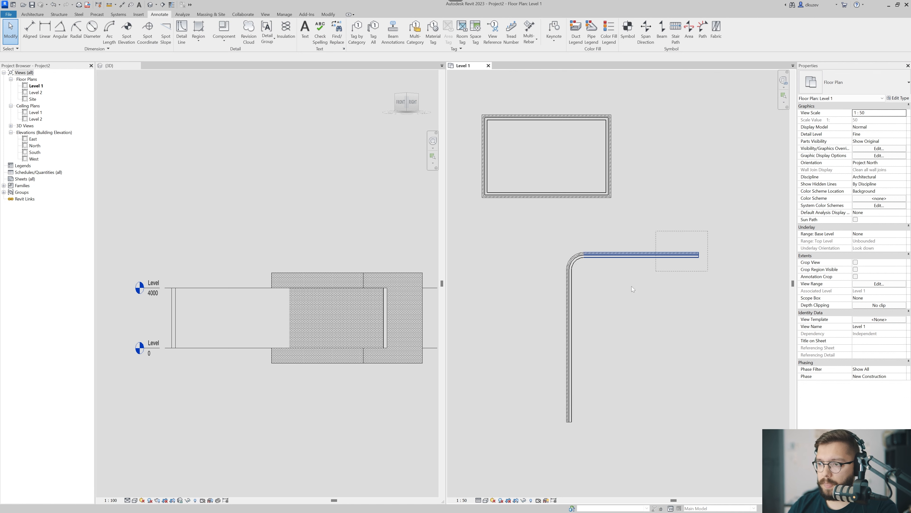
click(569, 298)
key(Delete)
Examine the wall layers at the rectangle's lower-left corner in the Level 1 plan.
scroll(513, 236, up, 6)
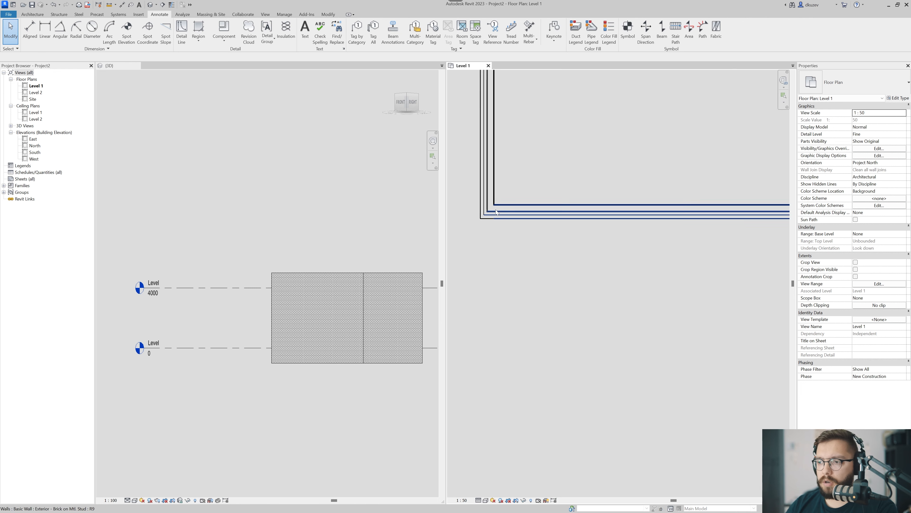
scroll(517, 221, up, 2)
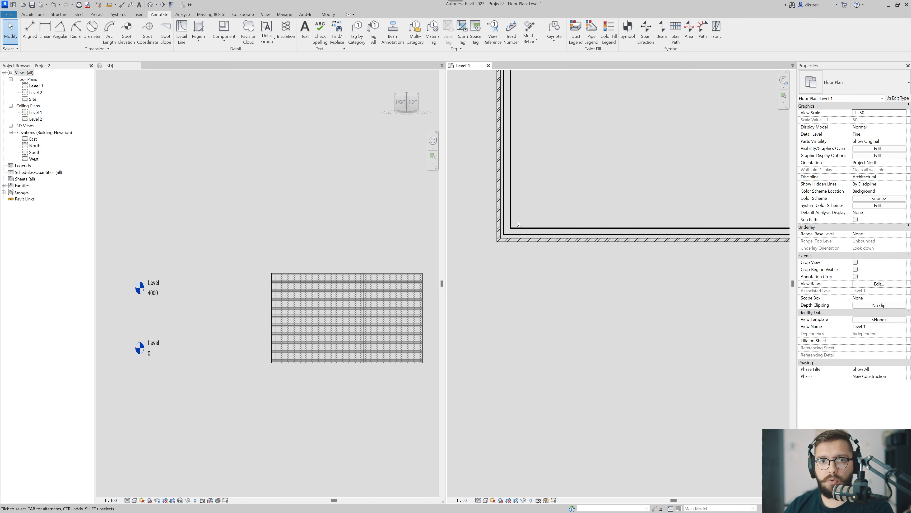
scroll(517, 221, up, 4)
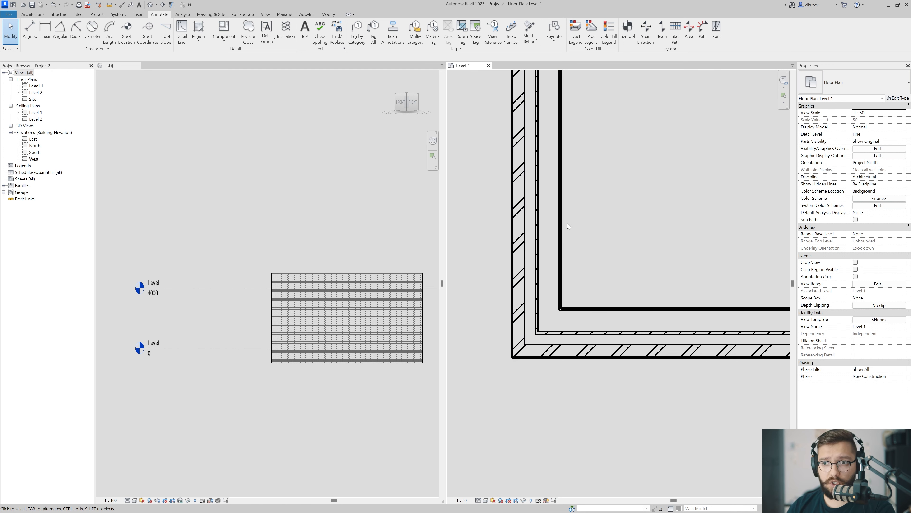
scroll(575, 244, down, 5)
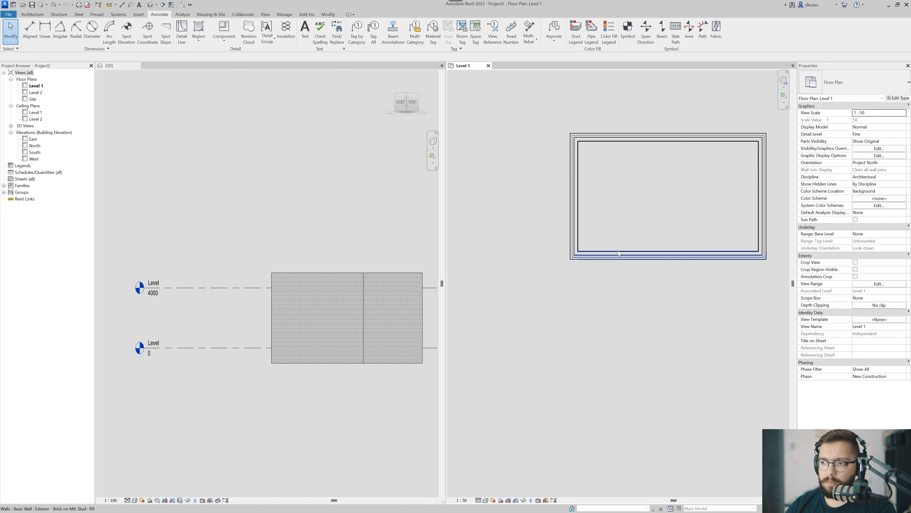
scroll(576, 289, down, 2)
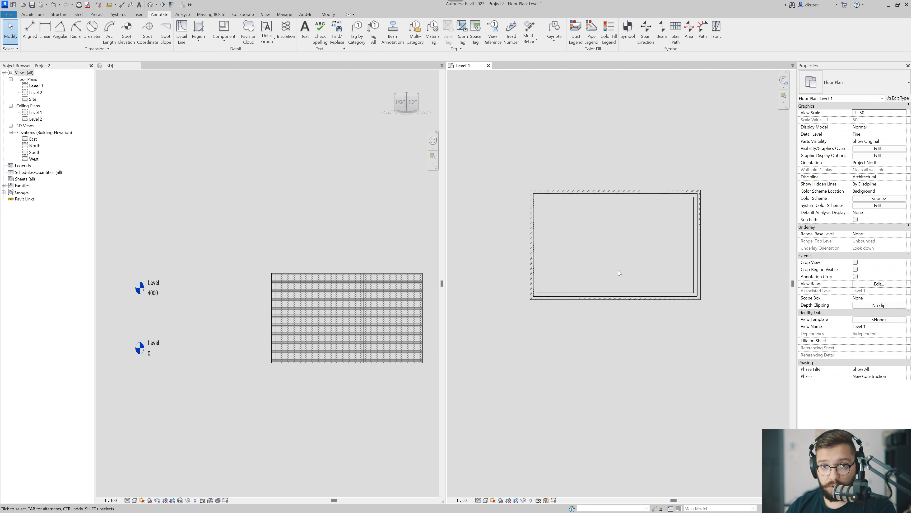
Change the four rectangle walls in the Level 1 plan to the Exterior - Render on Brick on Block type.
drag(718, 191, 504, 362)
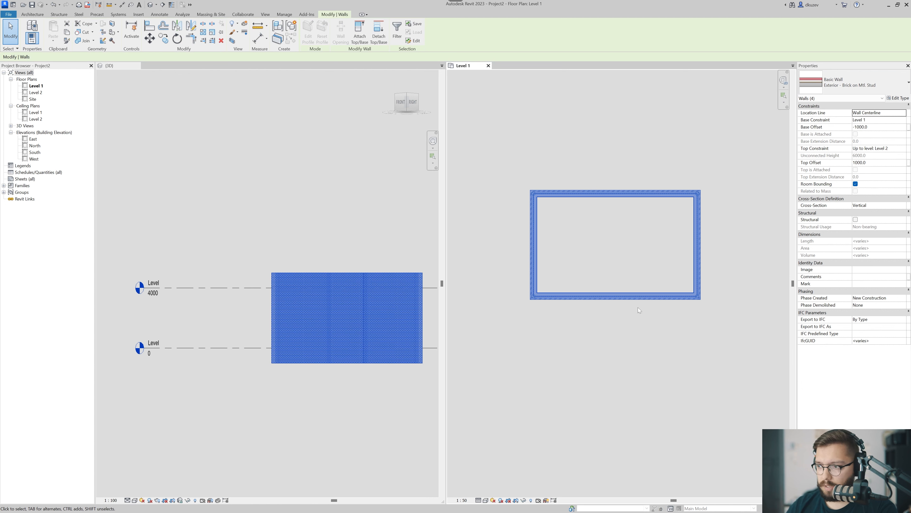
click(723, 207)
mouse_move(734, 171)
mouse_down()
mouse_move(703, 214)
mouse_move(510, 343)
mouse_up()
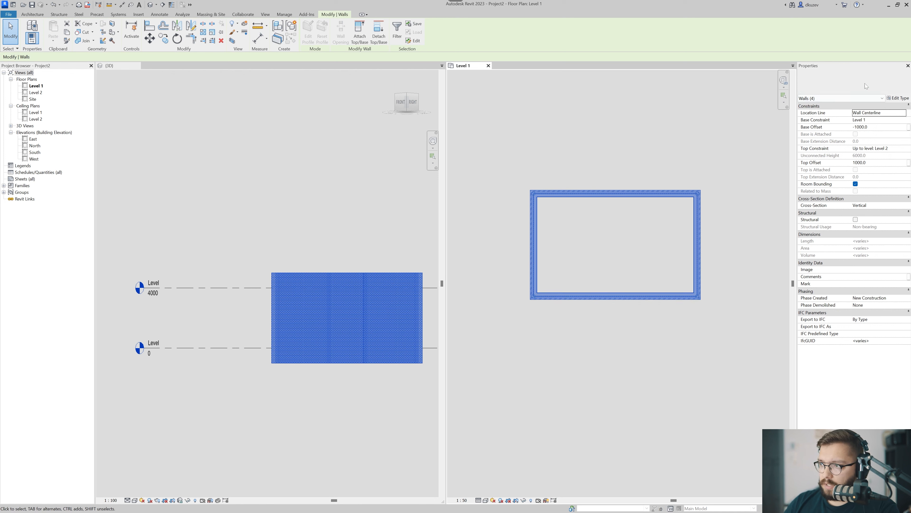
click(866, 85)
click(844, 178)
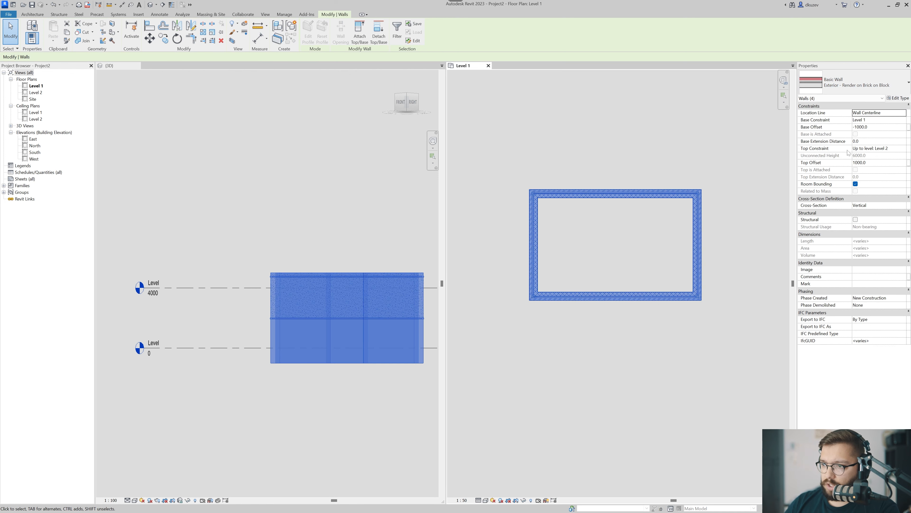
Change the four rectangle walls to the Generic - 200mm wall type and clear the selection.
click(859, 86)
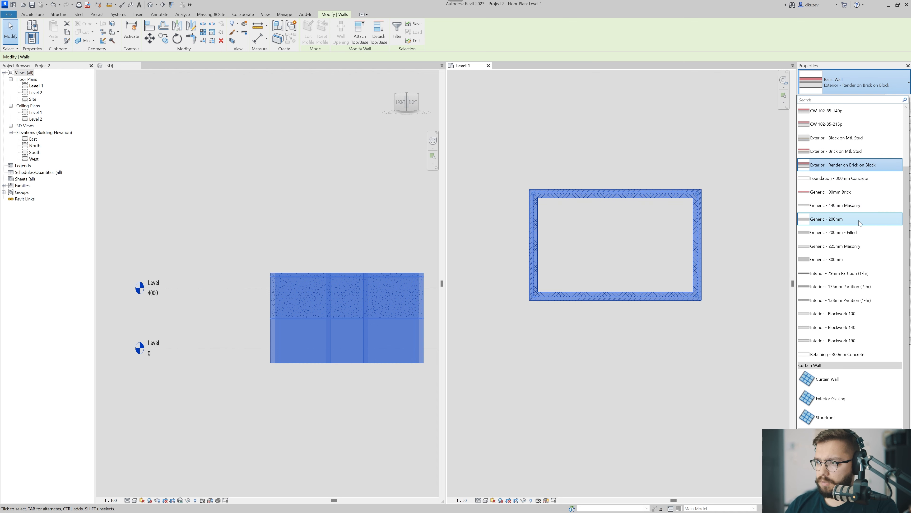
click(846, 224)
click(588, 340)
Examine how the generic walls are drawn around the rectangle's lower-left corner in the Level 1 plan.
scroll(542, 286, up, 5)
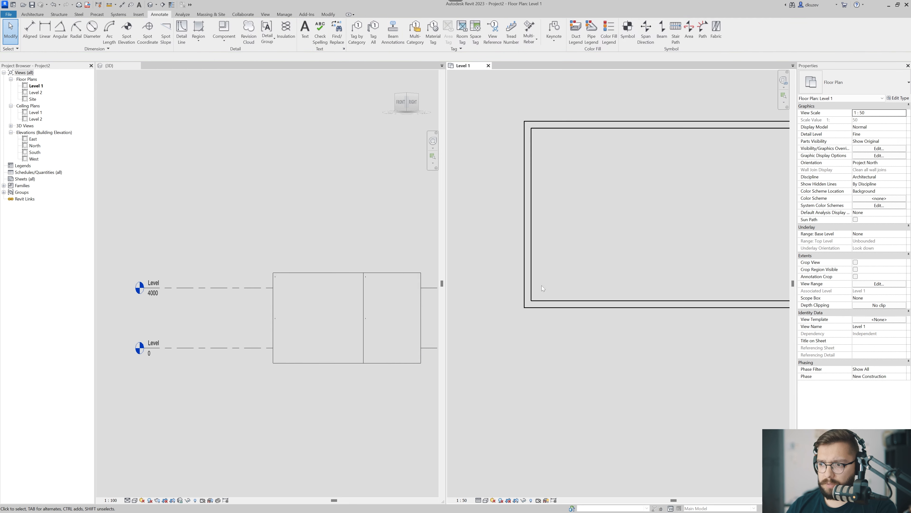
scroll(581, 267, up, 5)
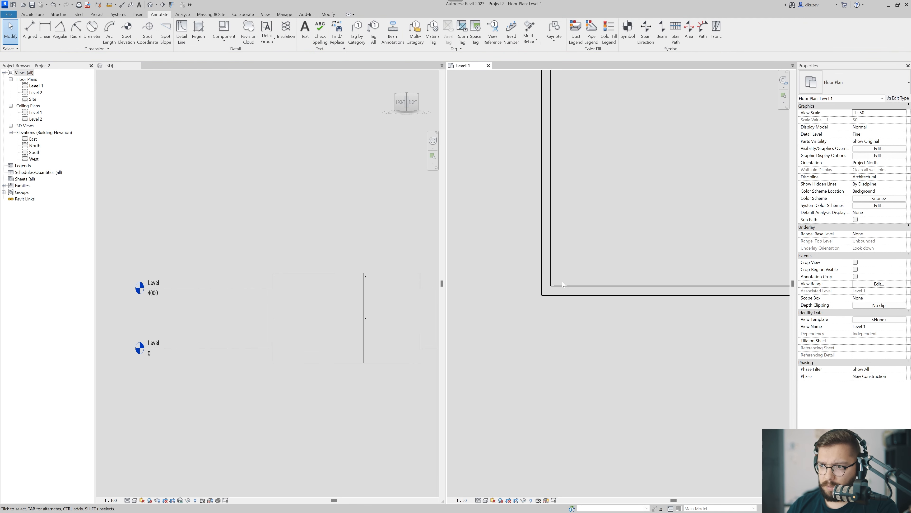
middle_drag(580, 267, 607, 294)
click(593, 222)
scroll(561, 280, down, 2)
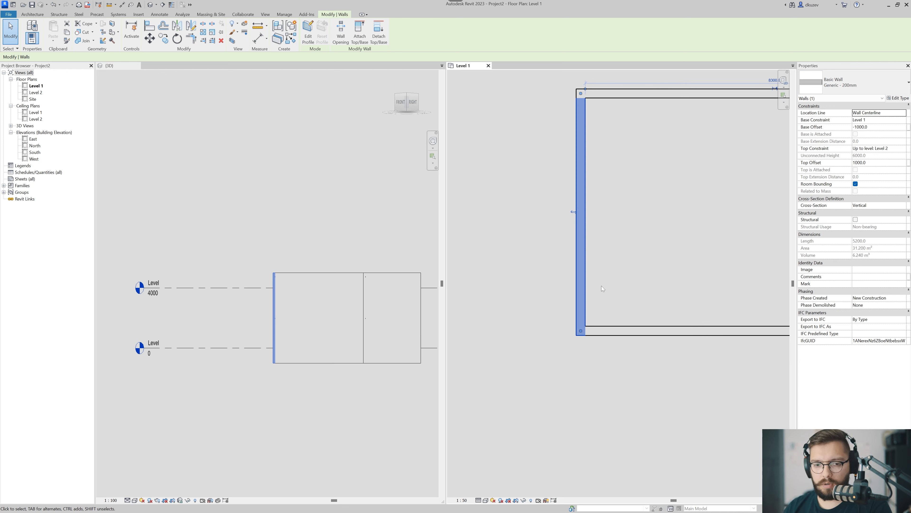
middle_drag(597, 295, 607, 275)
middle_drag(599, 331, 575, 230)
Draw a vertical Generic - 200mm wall about 4100 mm long below the rectangle's lower-left corner in the Level 1 plan.
key(w)
key(a)
scroll(576, 233, down, 2)
click(578, 252)
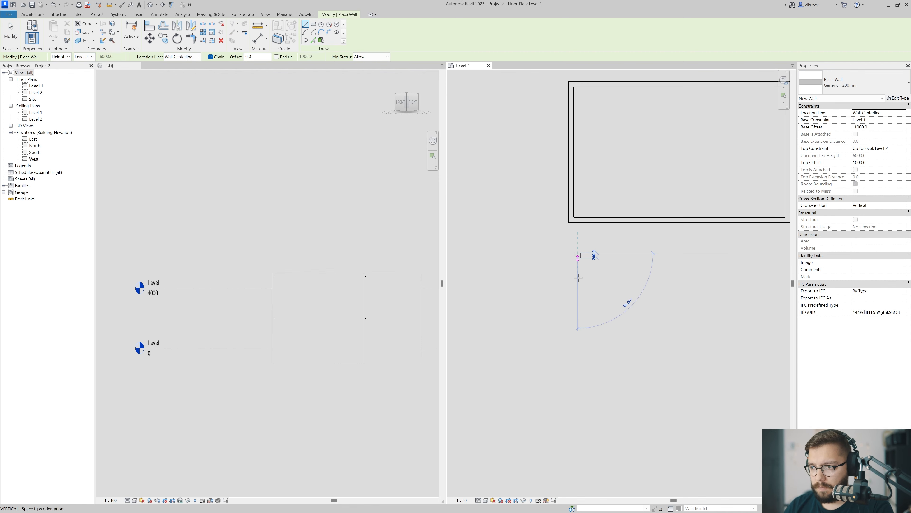
click(578, 360)
key(Escape)
scroll(581, 323, up, 4)
key(Escape)
middle_drag(583, 321, 580, 290)
Show the standalone wall at an angle in the 3D view and select it.
click(243, 215)
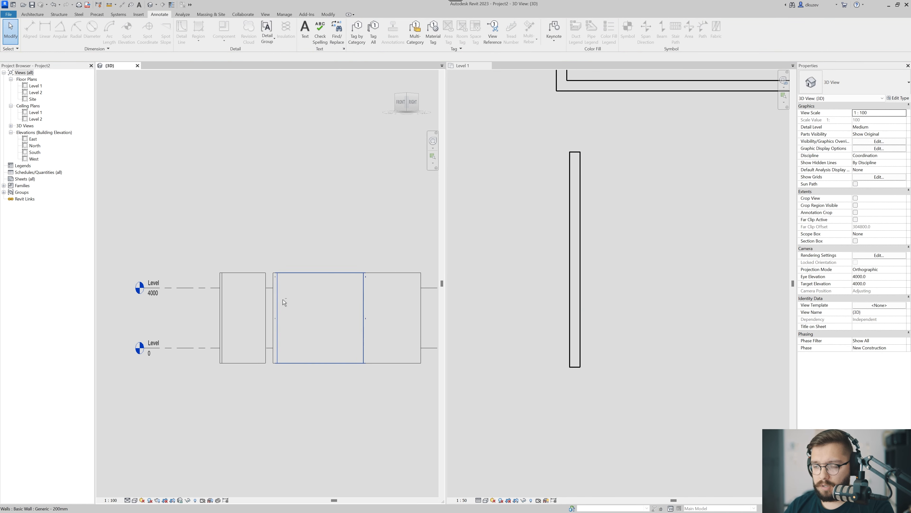
shift+middle_drag(283, 299, 298, 335)
scroll(268, 324, up, 3)
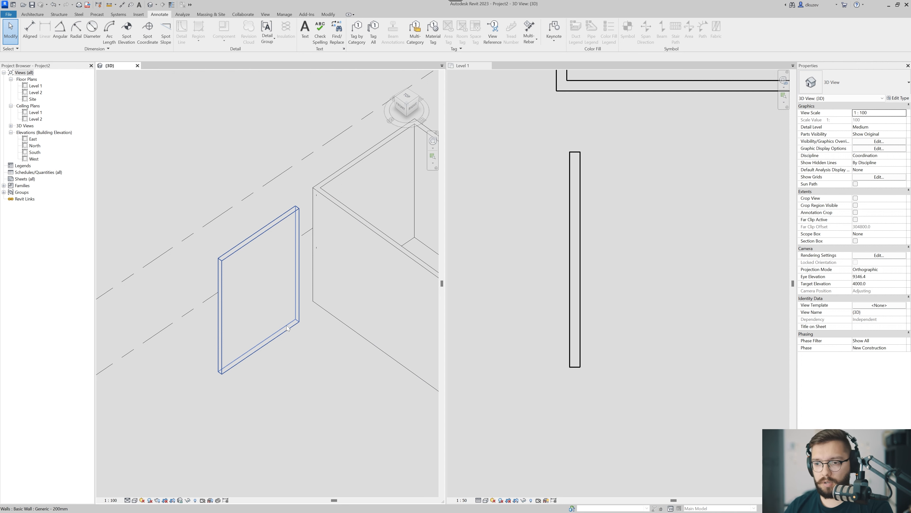
click(267, 289)
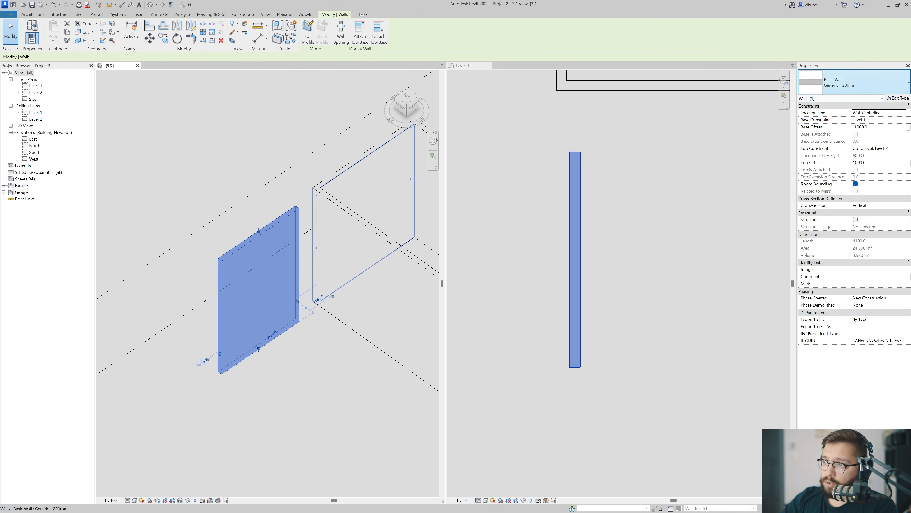
Duplicate the selected wall's Generic - 200mm type under the name "00 Exterior Brick Wall".
click(900, 98)
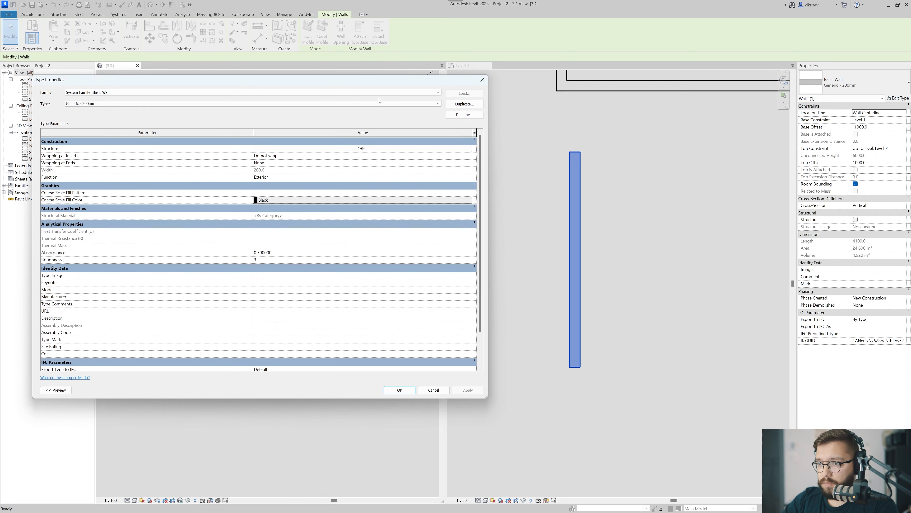
drag(250, 83, 407, 96)
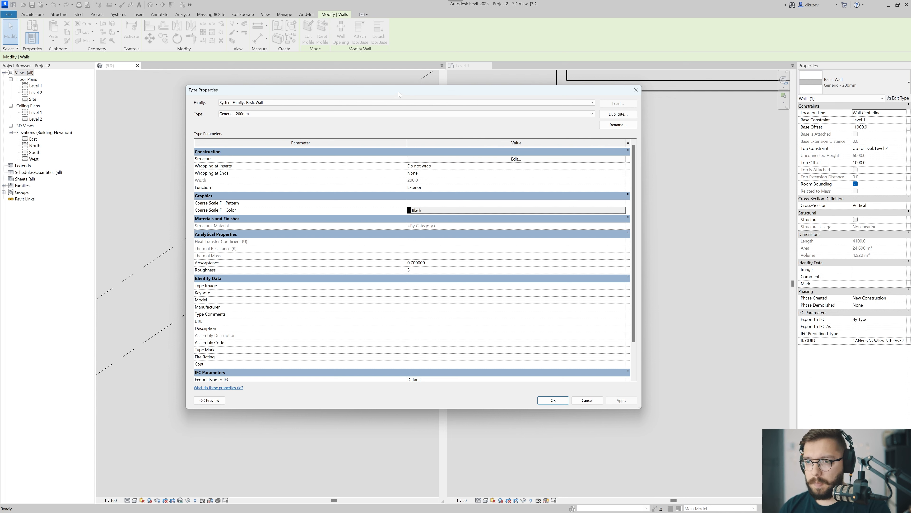
drag(537, 91, 542, 88)
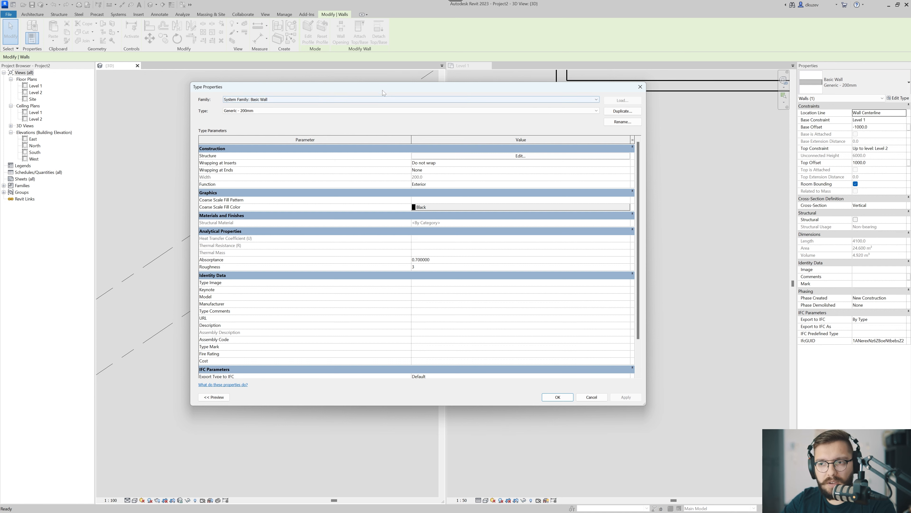
drag(382, 88, 393, 84)
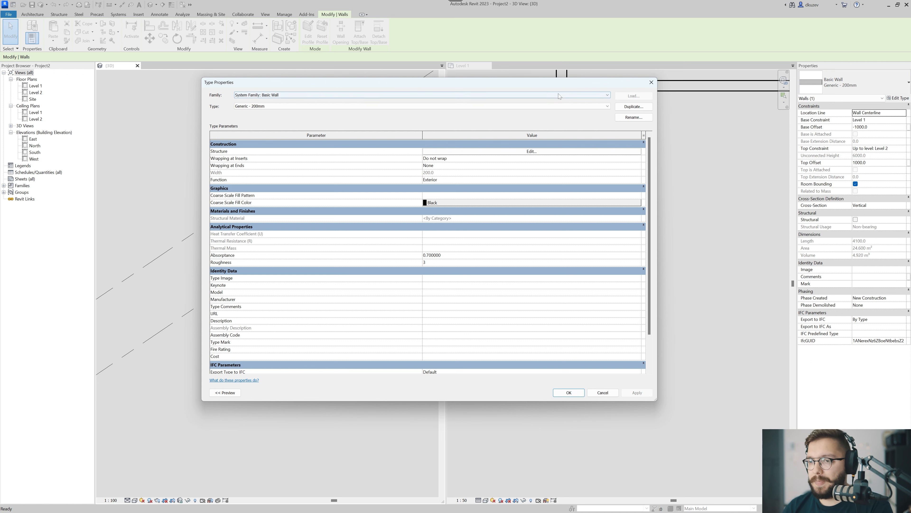
click(634, 107)
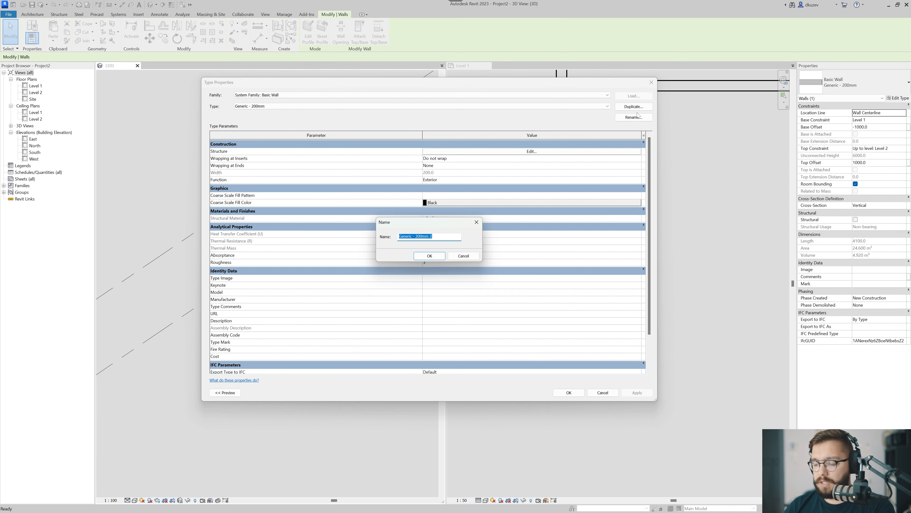
text(00)
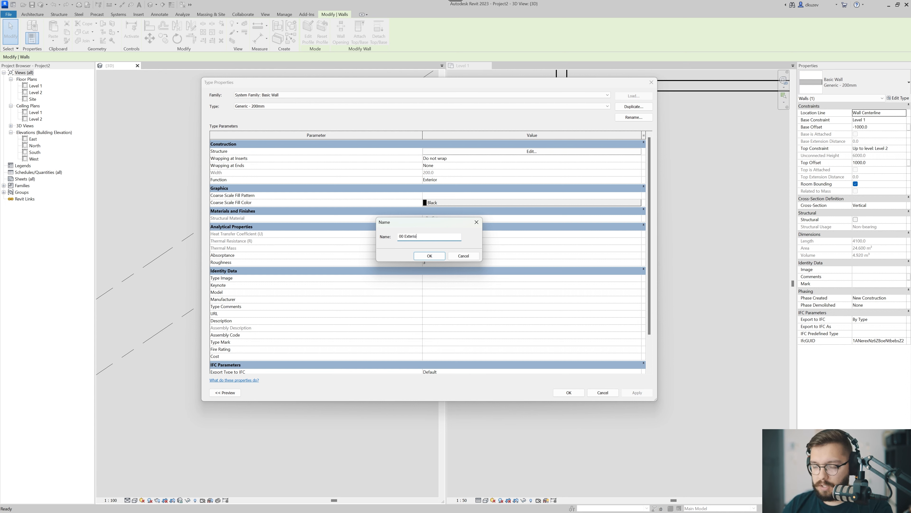
text(Exterior Brick Wall)
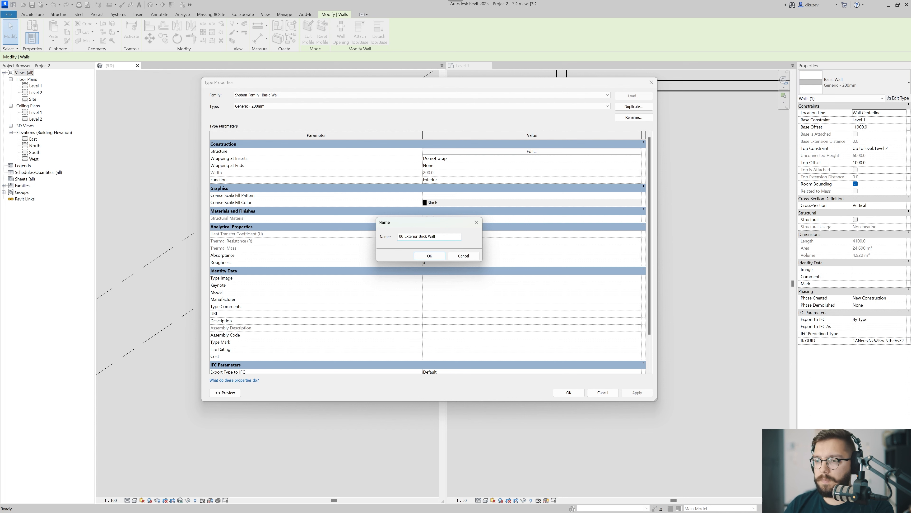
key(Return)
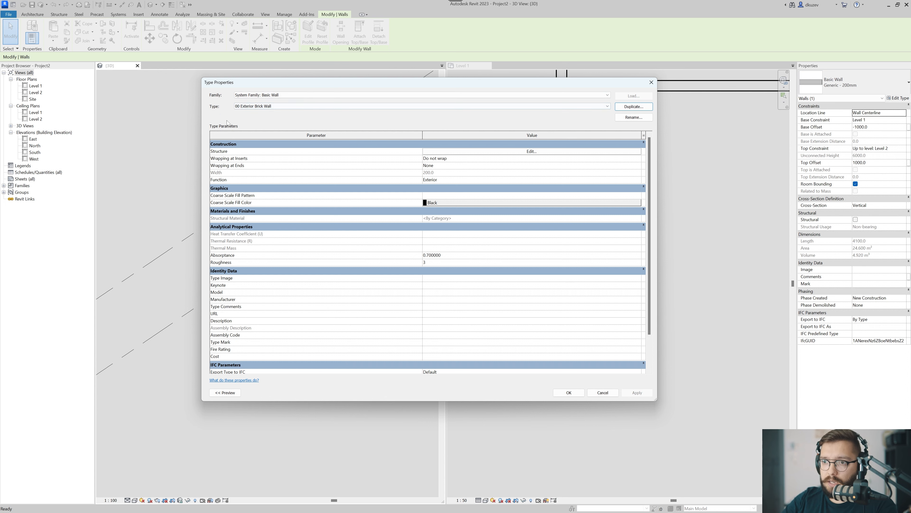
Show the preview of the 00 Exterior Brick Wall type and open its structure for editing.
drag(231, 83, 342, 83)
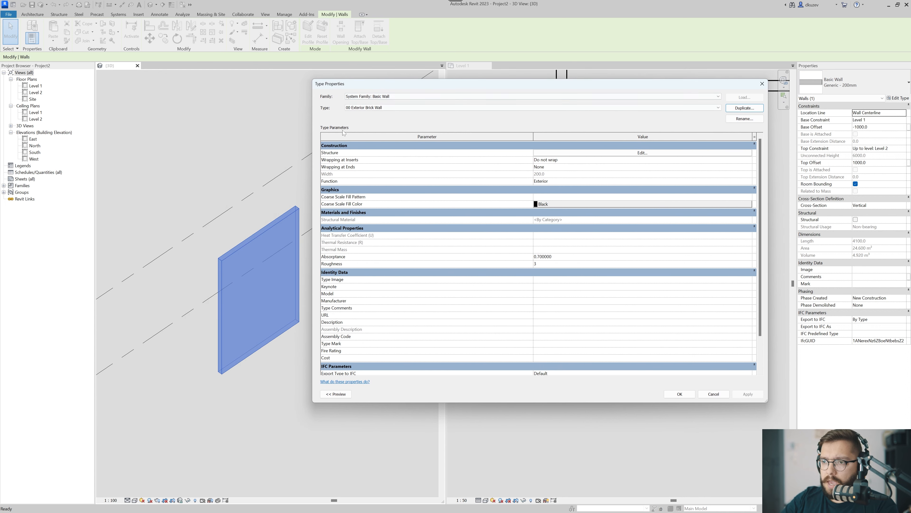
click(333, 392)
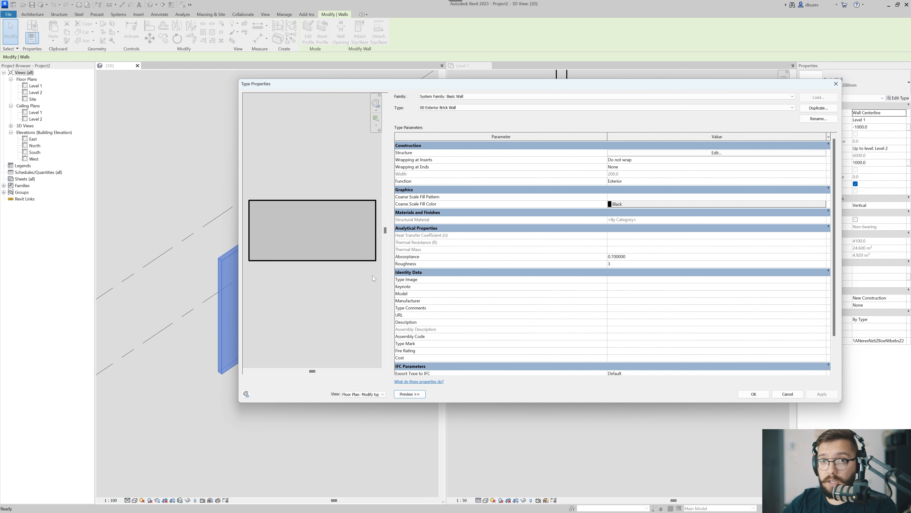
middle_drag(333, 230, 336, 238)
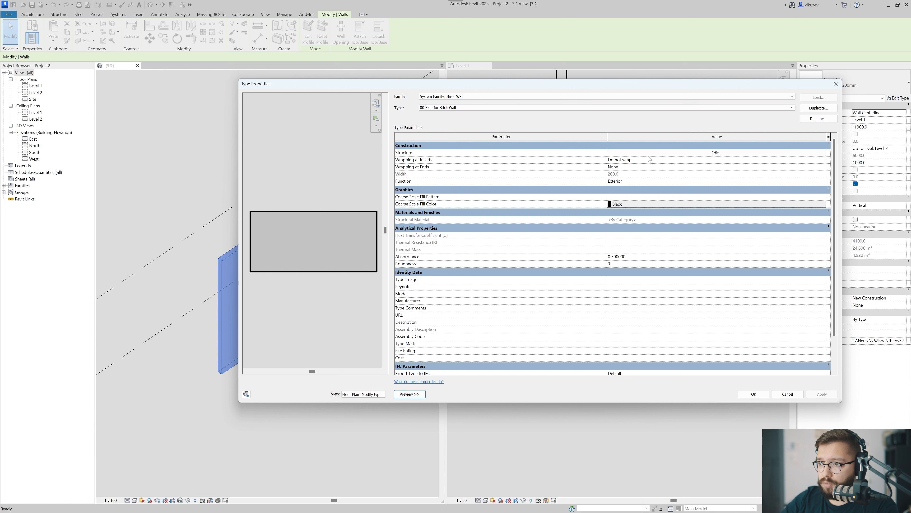
click(659, 153)
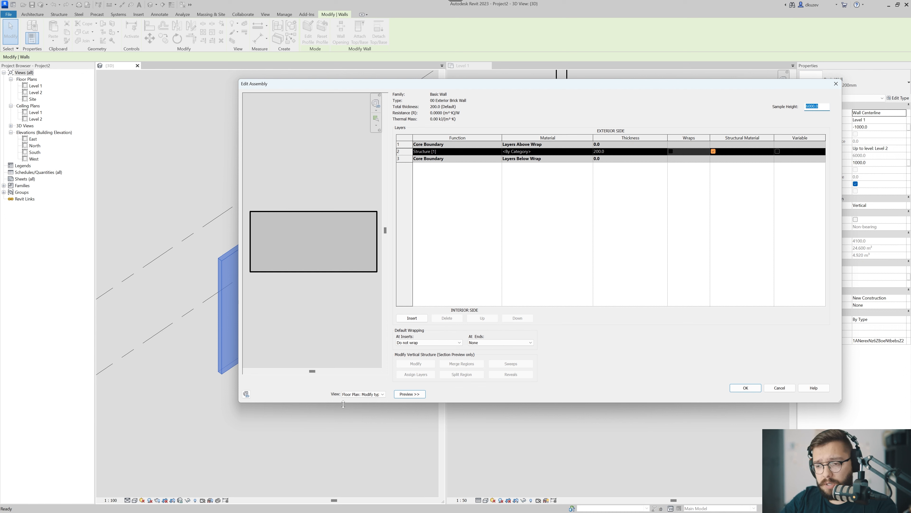
Compare the section and floor plan previews of the wall assembly, leaving the preview set to Section: Modify type attributes.
click(352, 394)
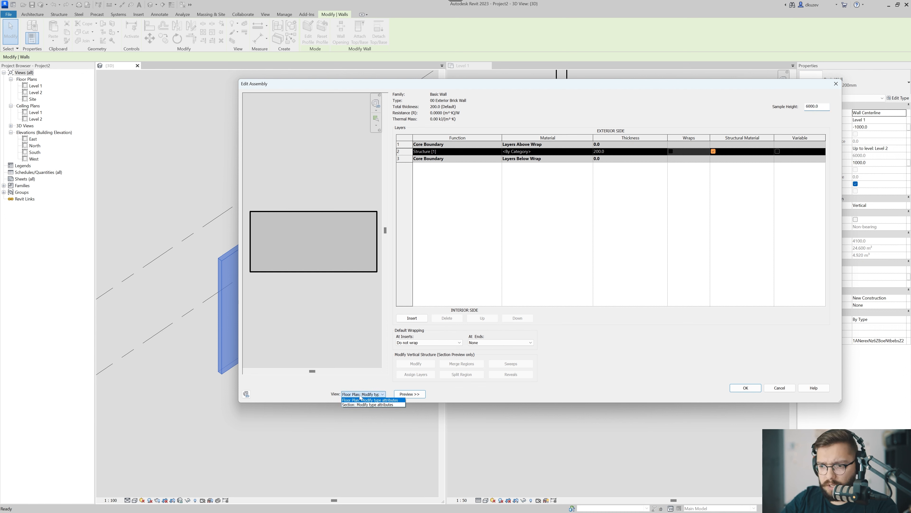
click(357, 404)
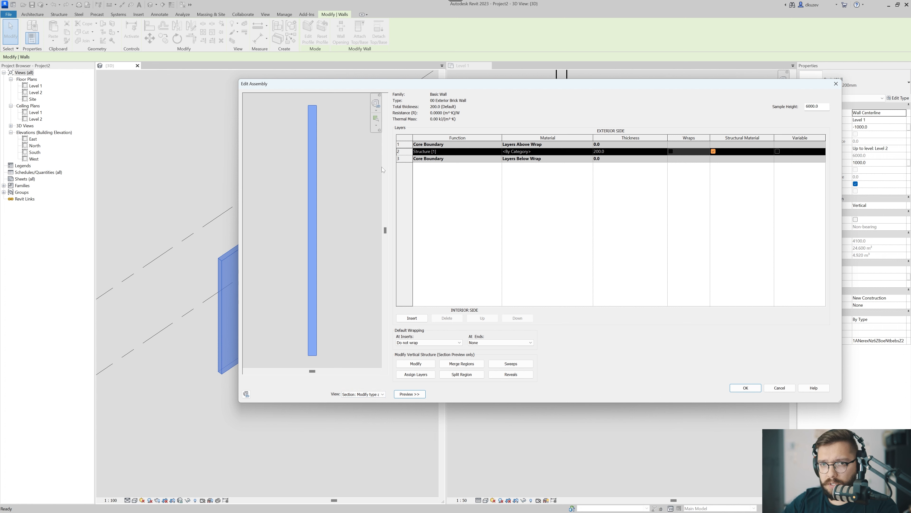
drag(823, 107, 722, 105)
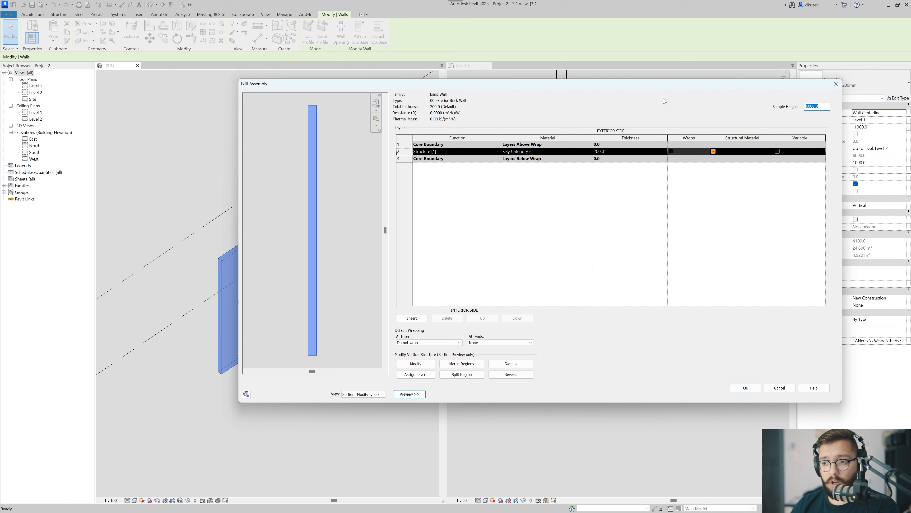
click(363, 394)
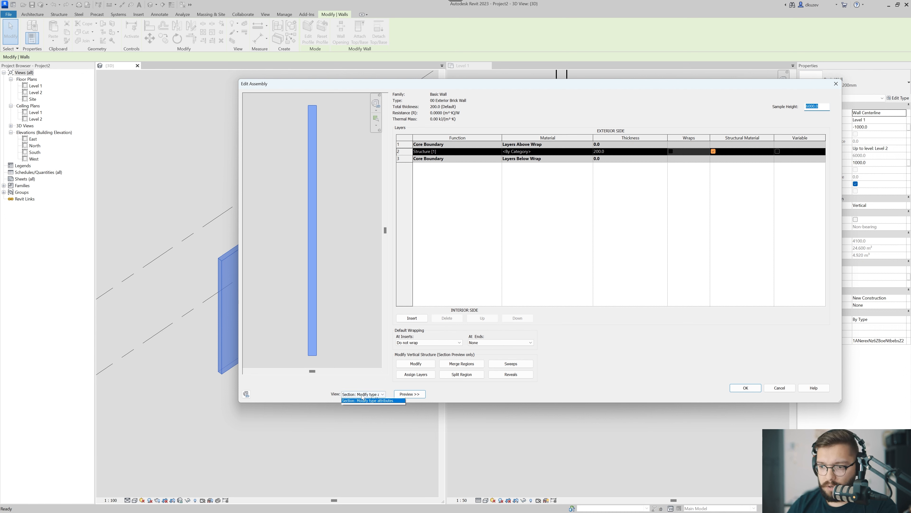
click(361, 400)
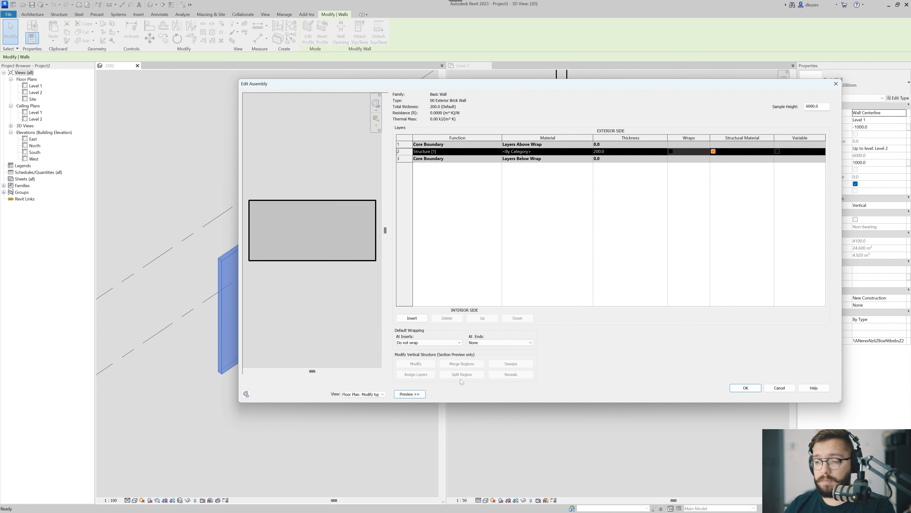
click(362, 394)
click(361, 405)
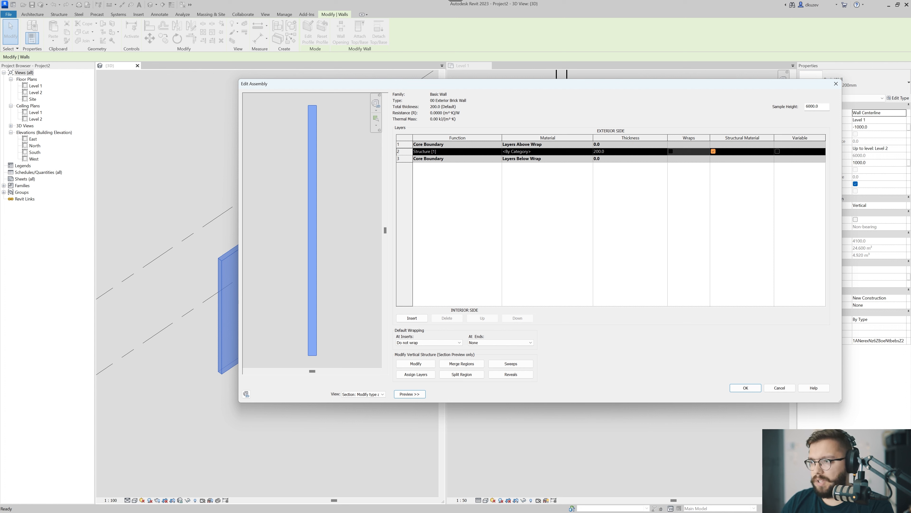
Set the wall assembly's sample height to 3000 and enlarge the section preview.
double_click(812, 107)
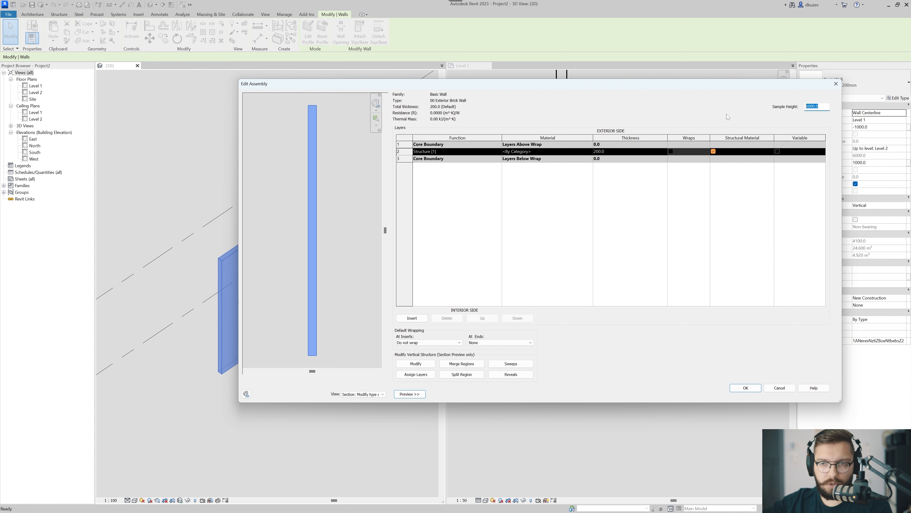
text(3)
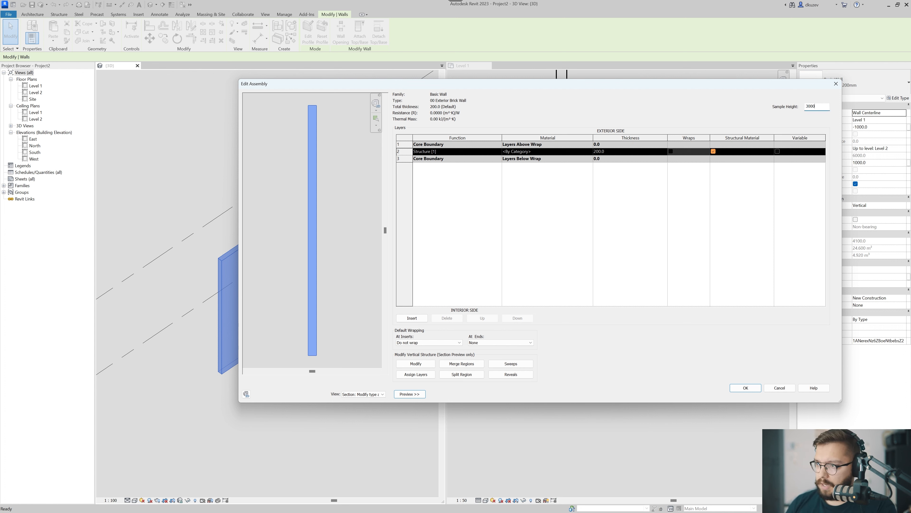
key(Tab)
scroll(297, 273, up, 4)
middle_drag(317, 269, 299, 183)
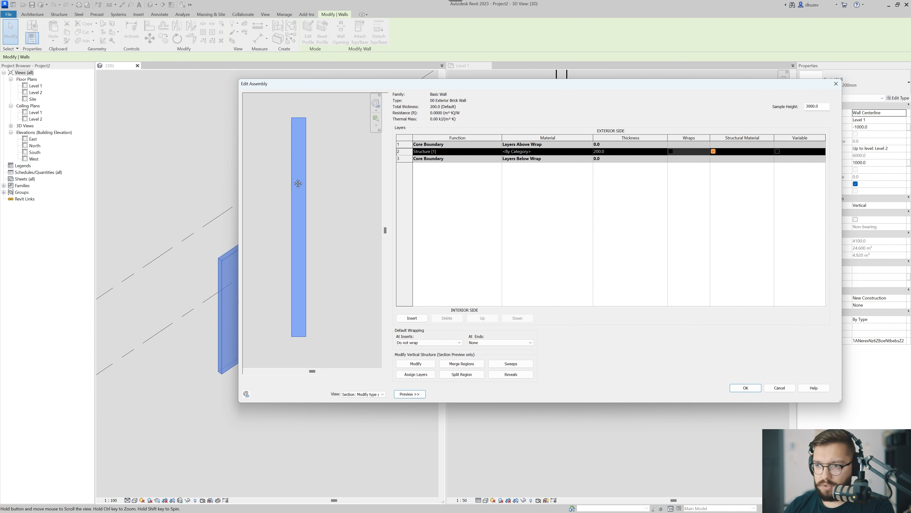
scroll(297, 188, up, 1)
drag(422, 86, 336, 93)
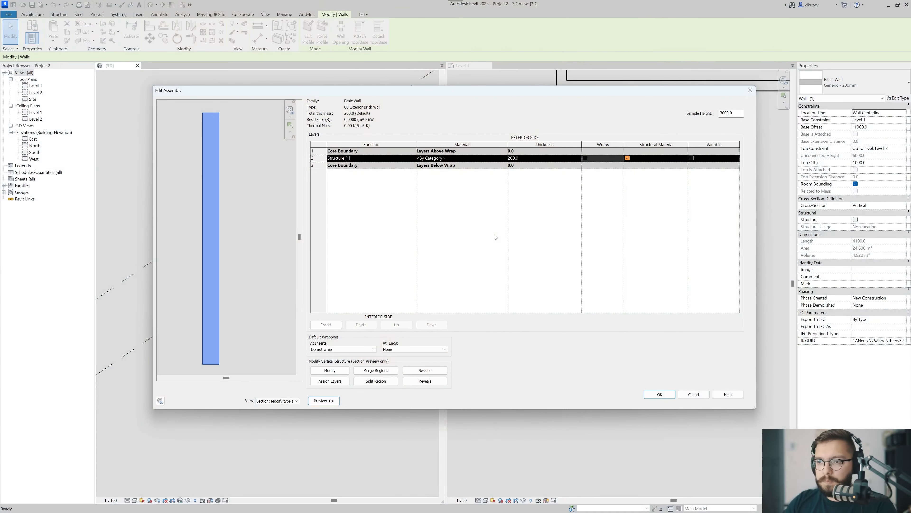
drag(593, 93, 555, 87)
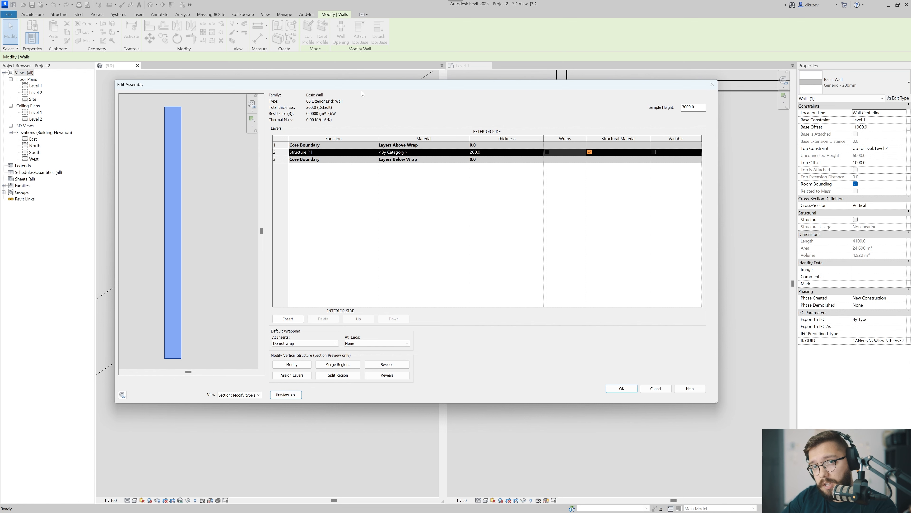
drag(364, 87, 383, 96)
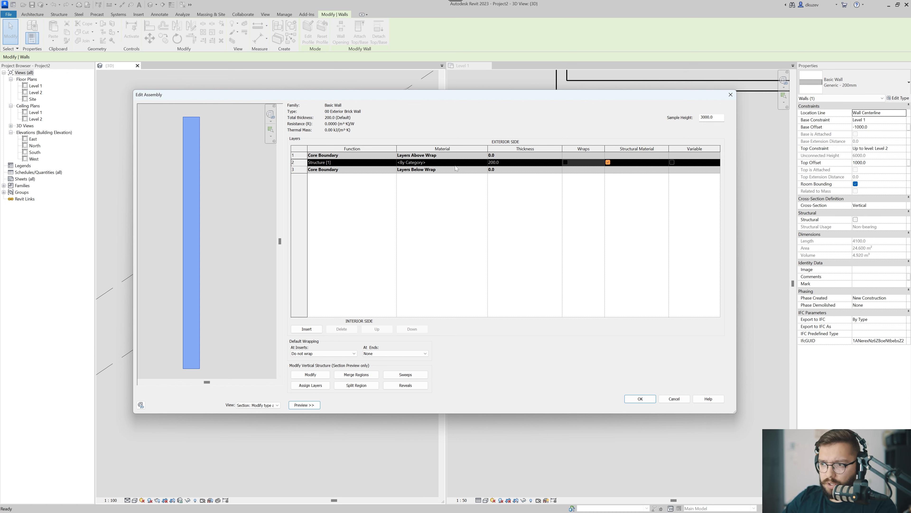
Set the structure layer's thickness to 152 and insert six blank layers above it inside the core.
click(515, 163)
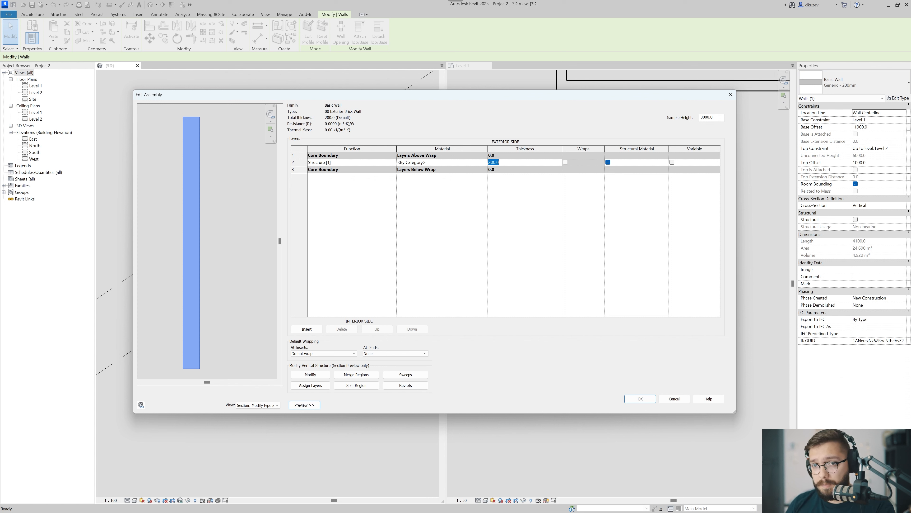
text(152)
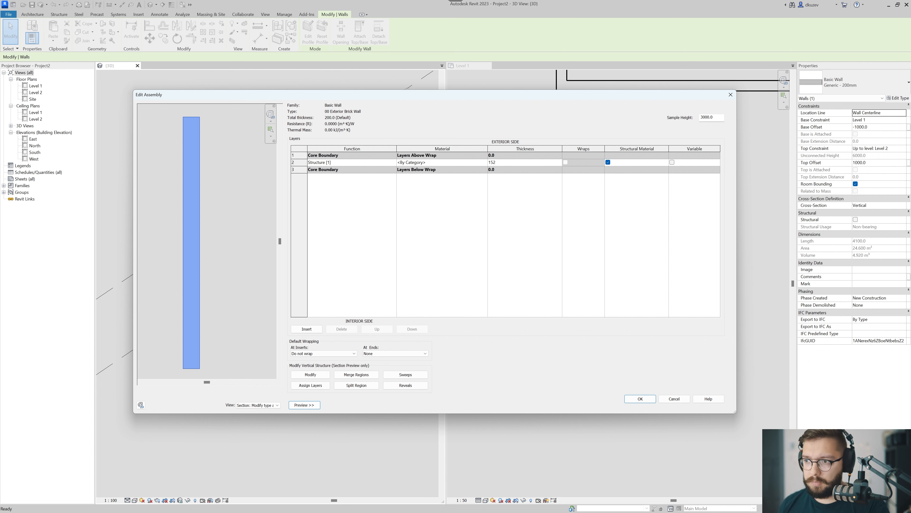
key(Tab)
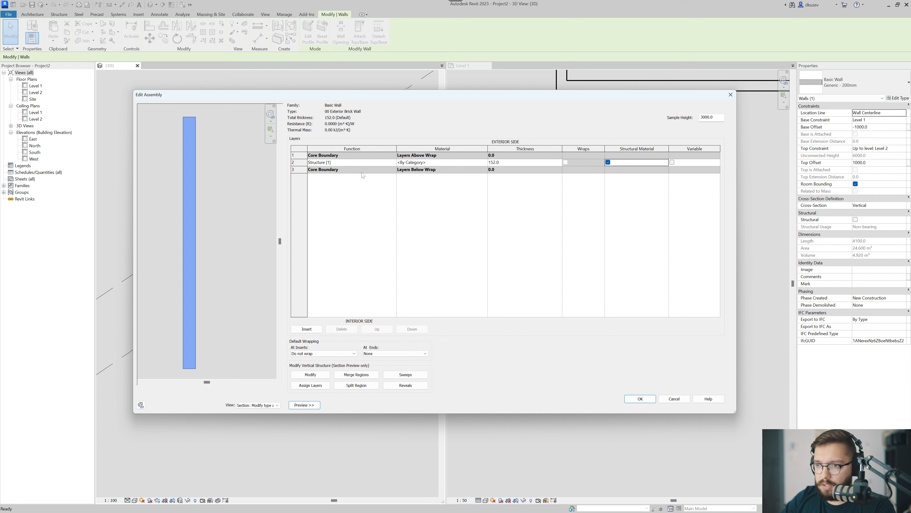
click(307, 329)
click(307, 329)
click(307, 329)
click(307, 329)
click(307, 329)
click(307, 329)
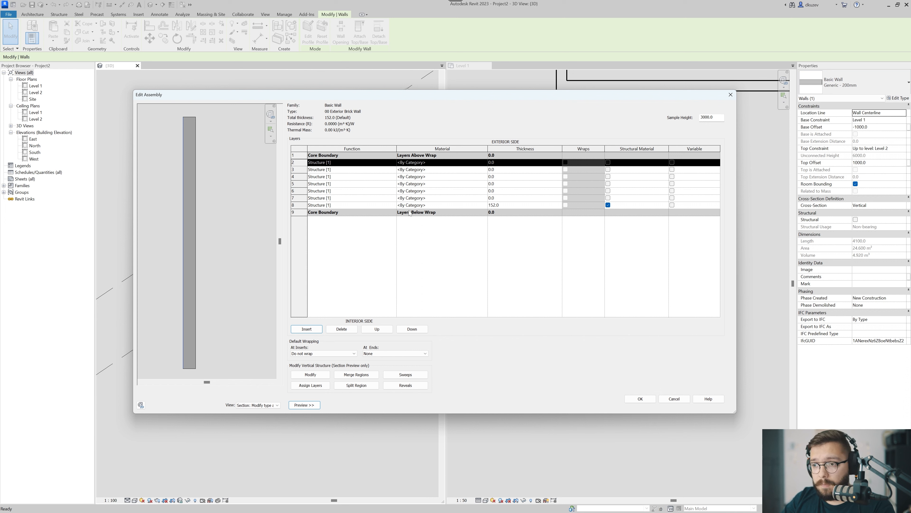
Insert three more blank Structure [1] layers at the exterior end of the core.
click(393, 205)
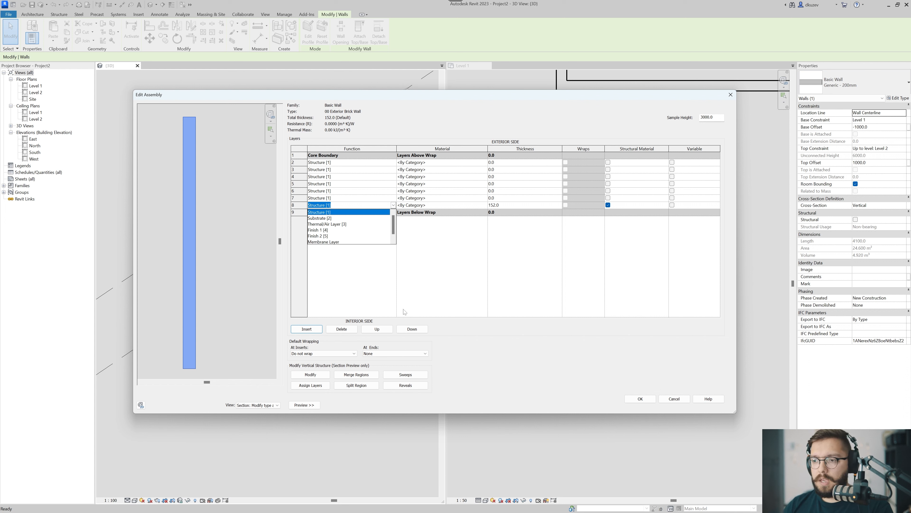
click(417, 288)
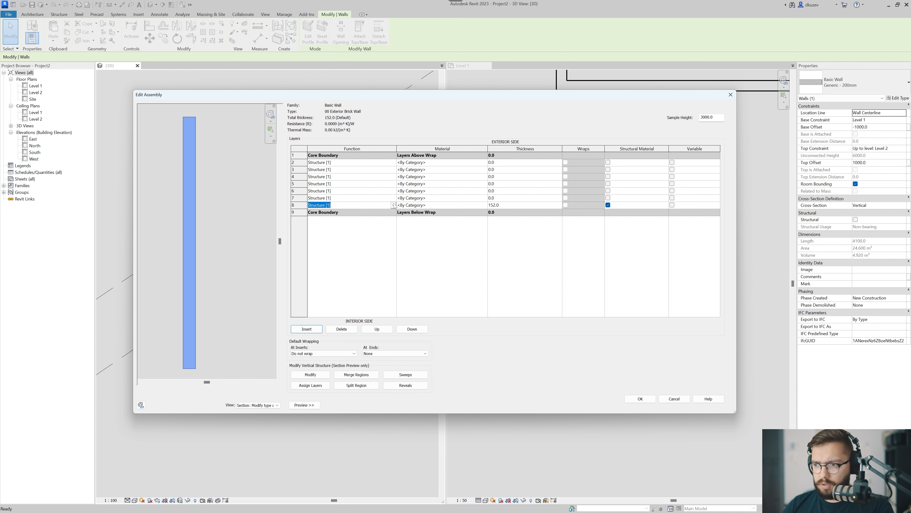
click(524, 163)
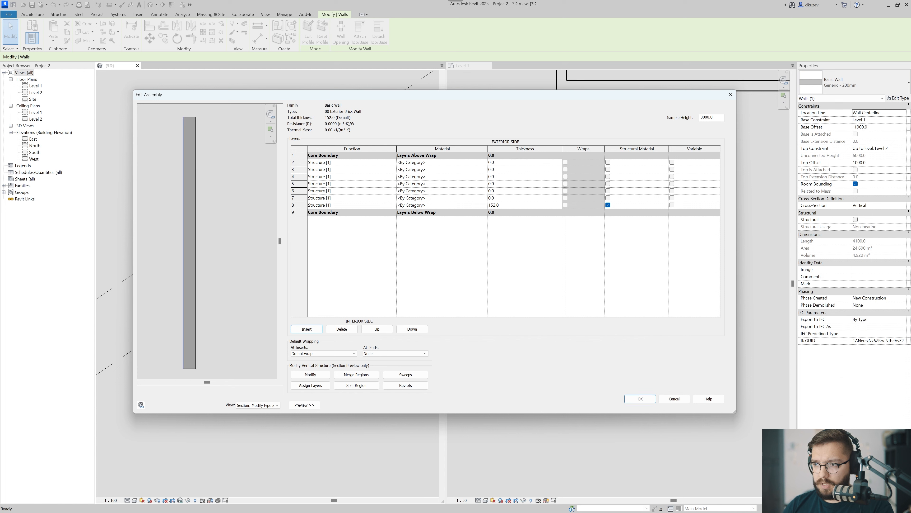
click(307, 329)
click(307, 329)
click(306, 328)
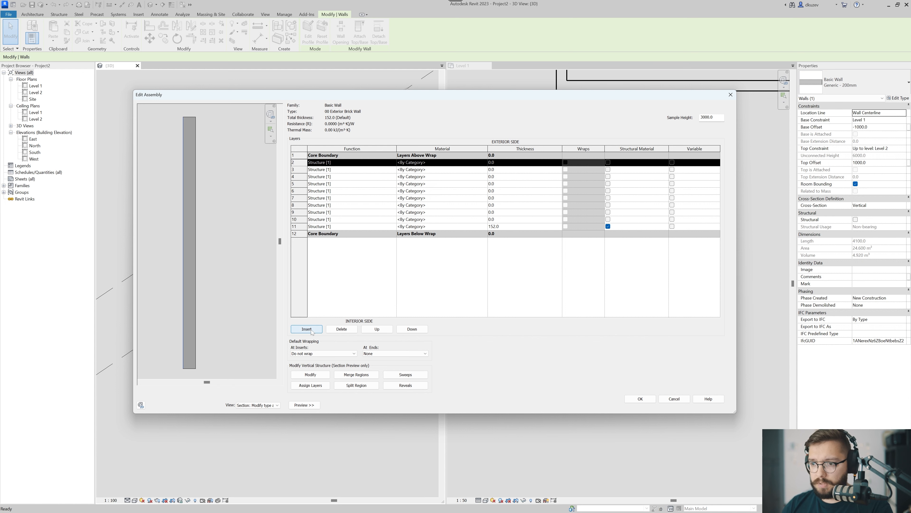
Move the first blank layer outside the exterior core boundary and set its thickness to 90.
click(378, 329)
click(509, 155)
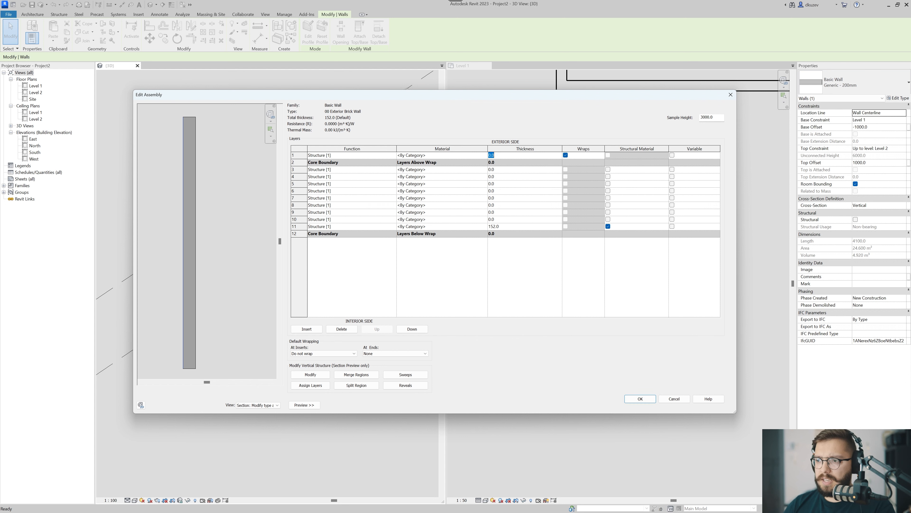
text(90)
key(Return)
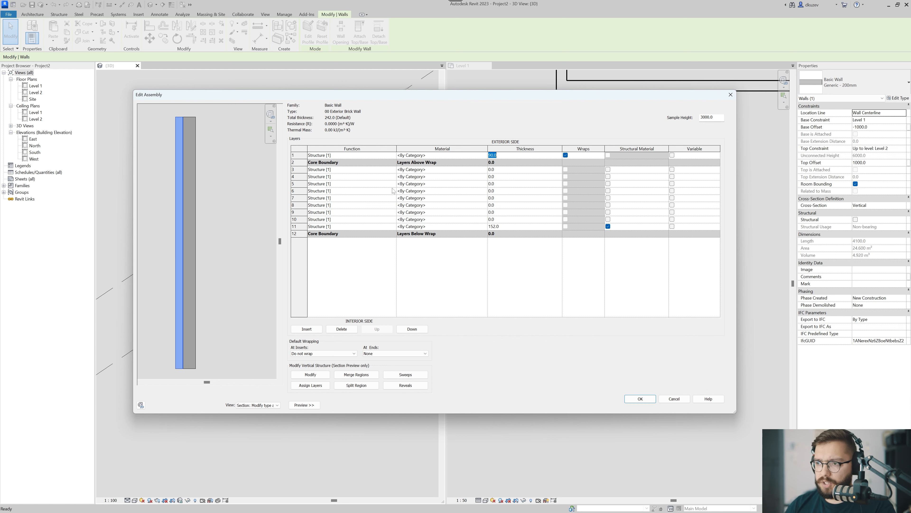
Move the next blank layer out of the core behind the 90 layer and set its thickness to 25.
click(342, 170)
click(377, 329)
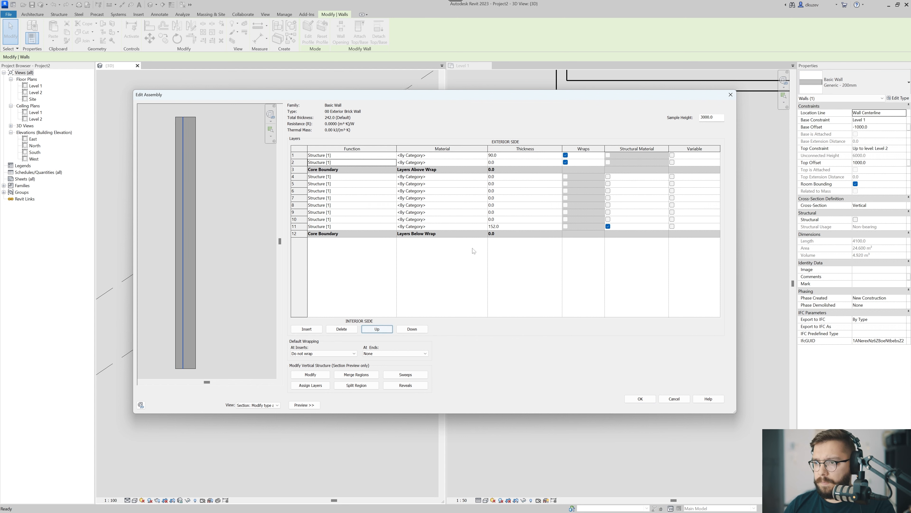
click(520, 162)
text(25)
key(Tab)
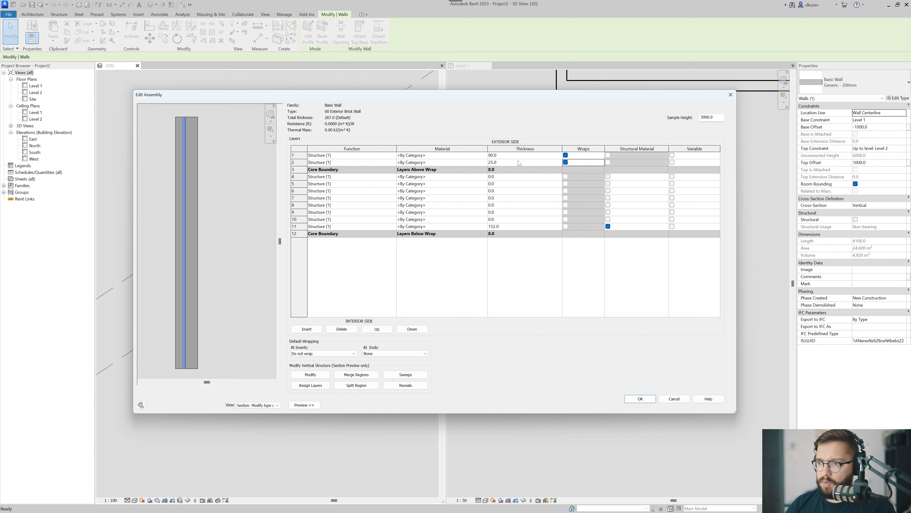
Move a third blank layer to the exterior side of the core and set its thickness to 100.
click(344, 176)
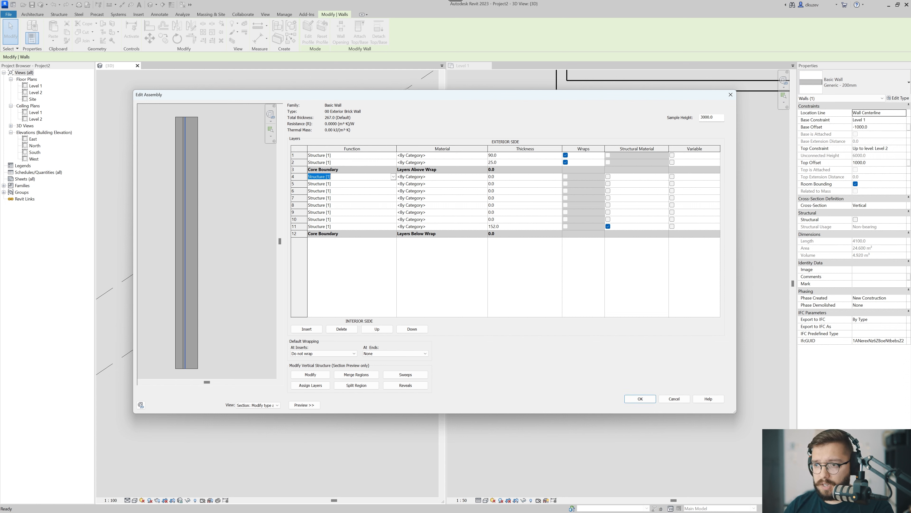
click(377, 329)
click(509, 171)
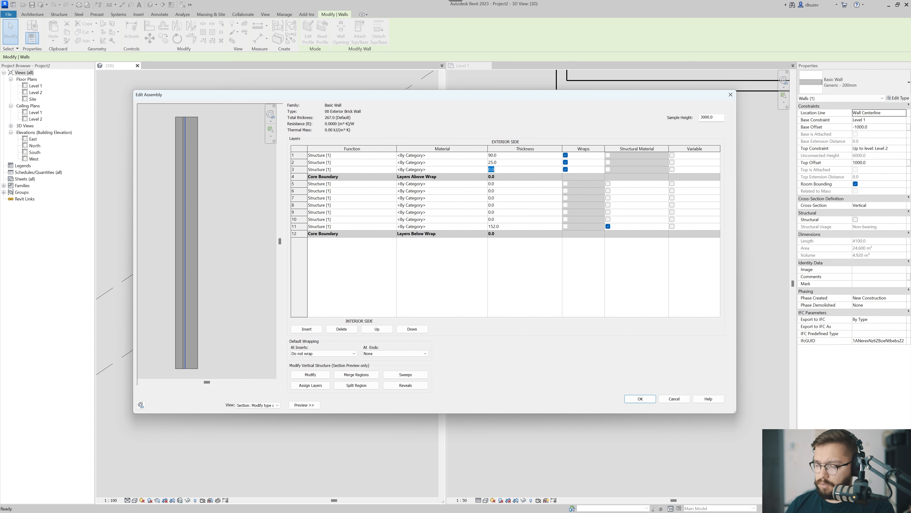
text(10)
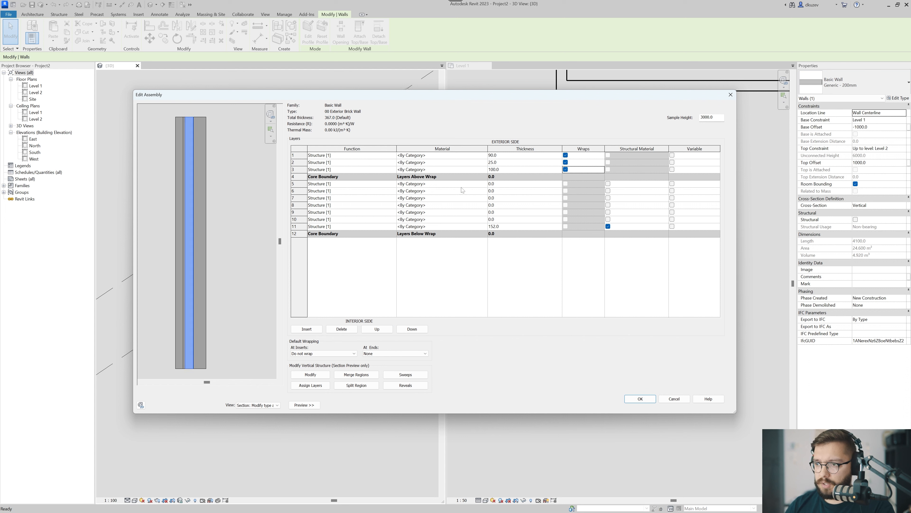
click(362, 184)
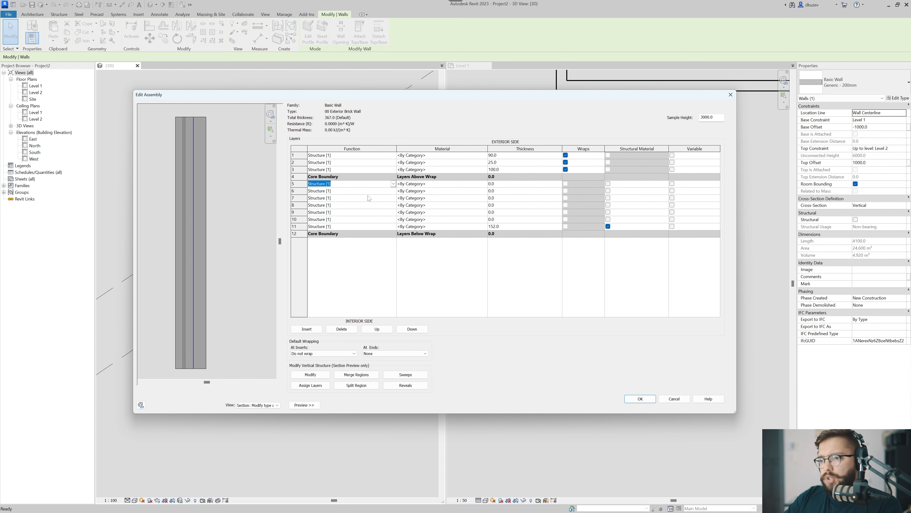
click(376, 329)
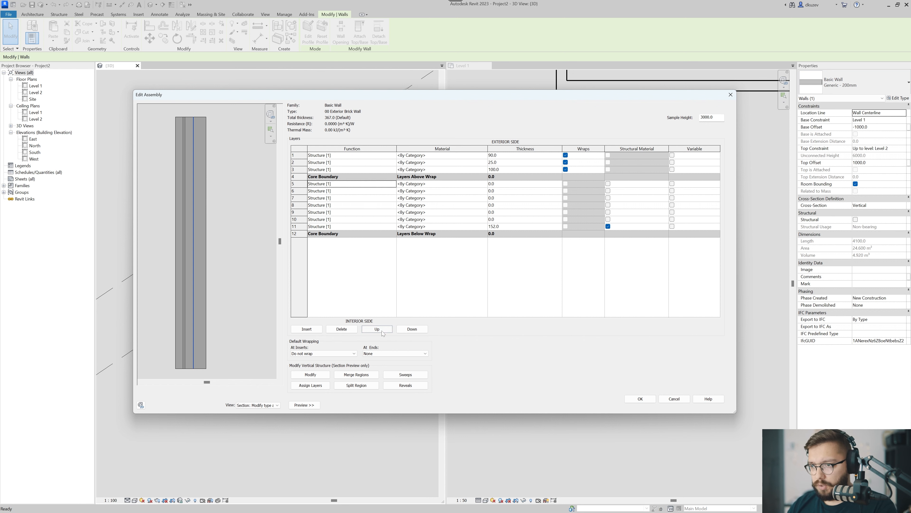
click(412, 329)
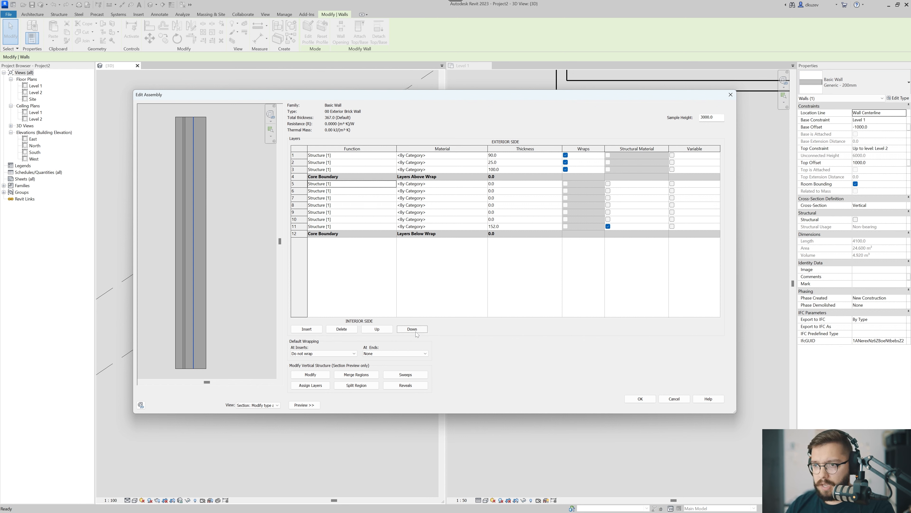
Set the thickness of the outermost layer inside the core to 13.
click(498, 184)
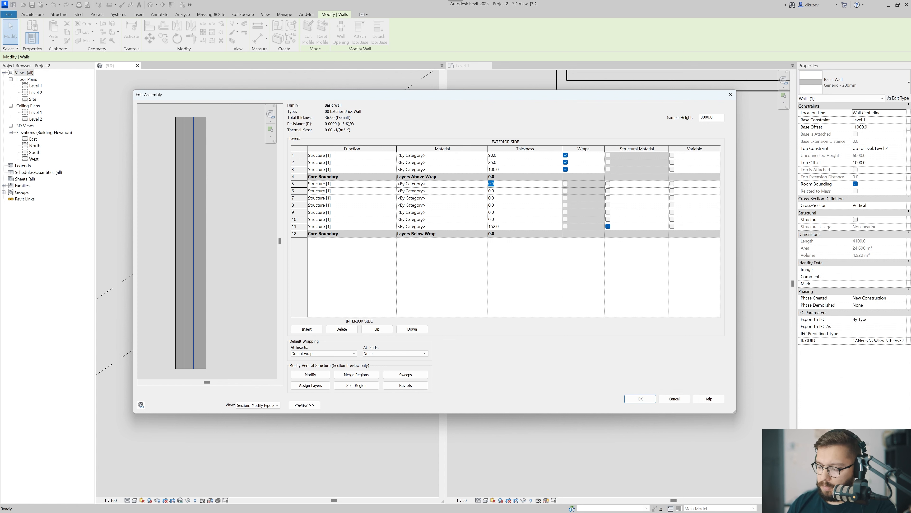
text(13)
key(Tab)
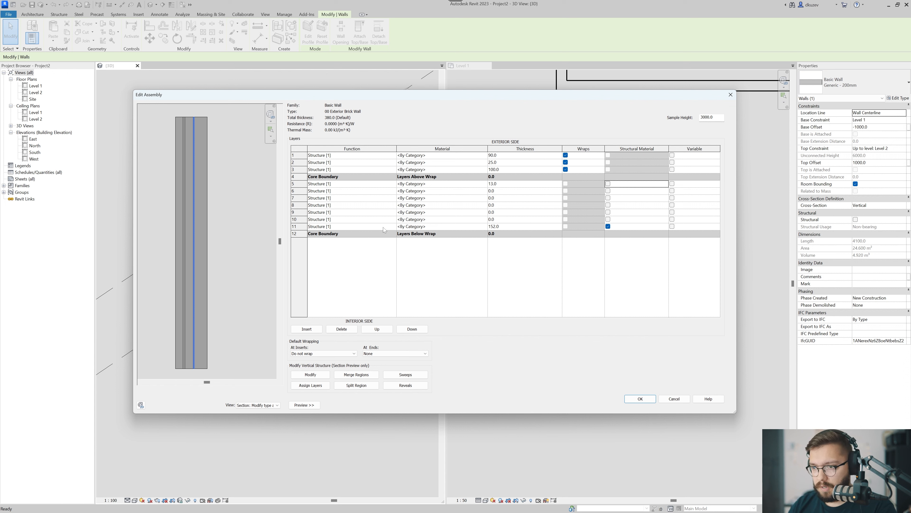
Move the blank layer next to the 152 structure layer below the interior core boundary and set its thickness to 22.
click(381, 220)
double_click(406, 330)
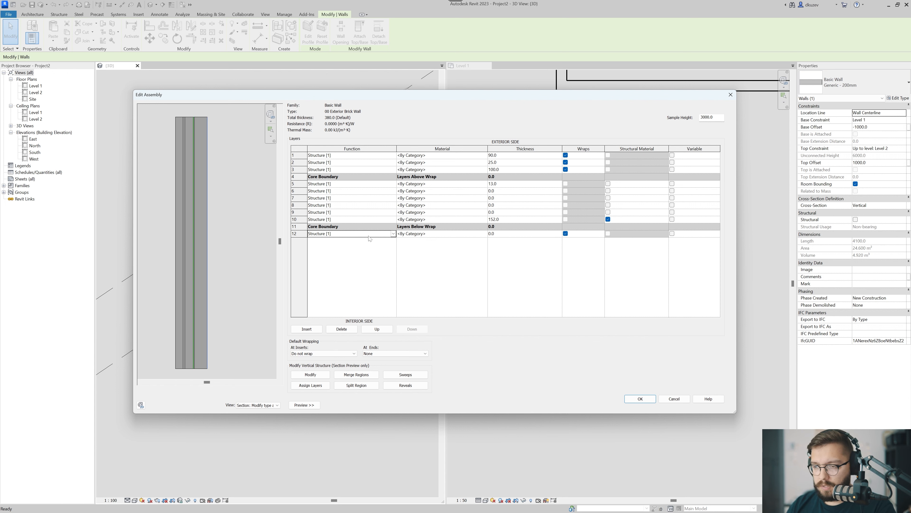
click(369, 236)
click(369, 234)
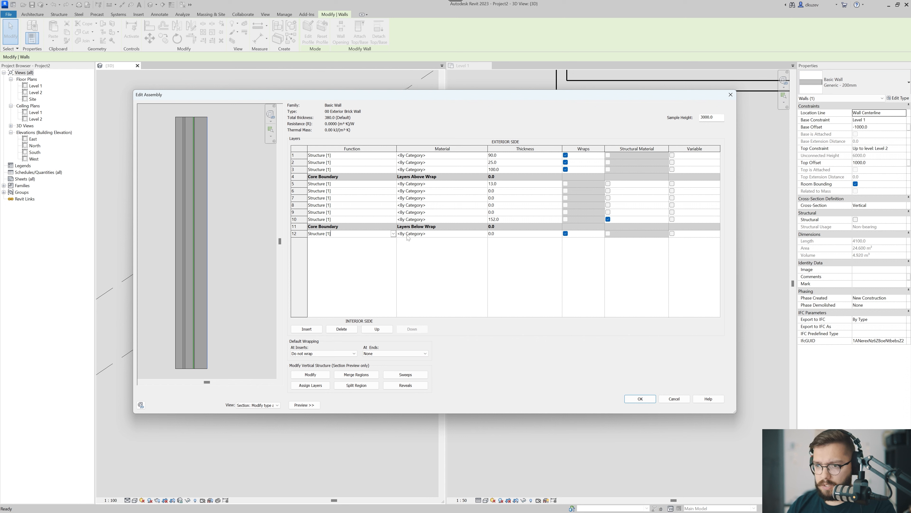
click(502, 236)
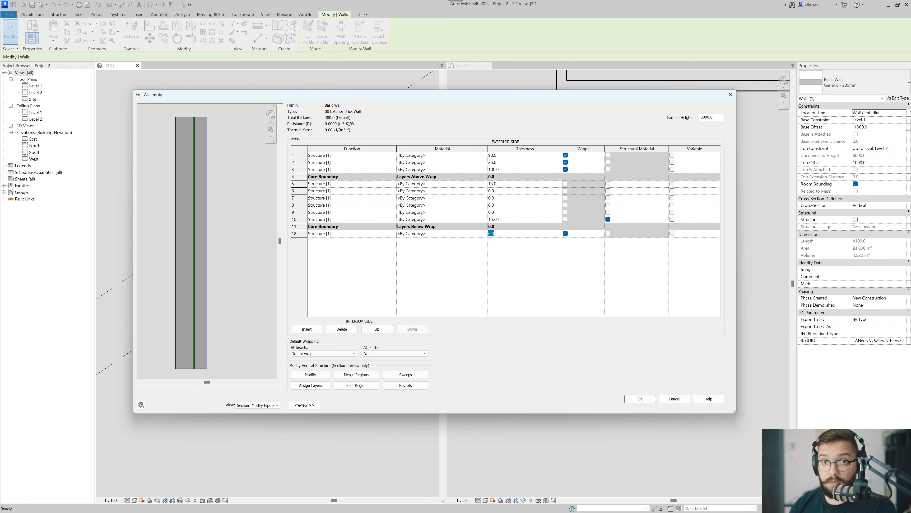
text(22)
Move another blank layer to the innermost position on the interior side and set its thickness to 16.
click(382, 212)
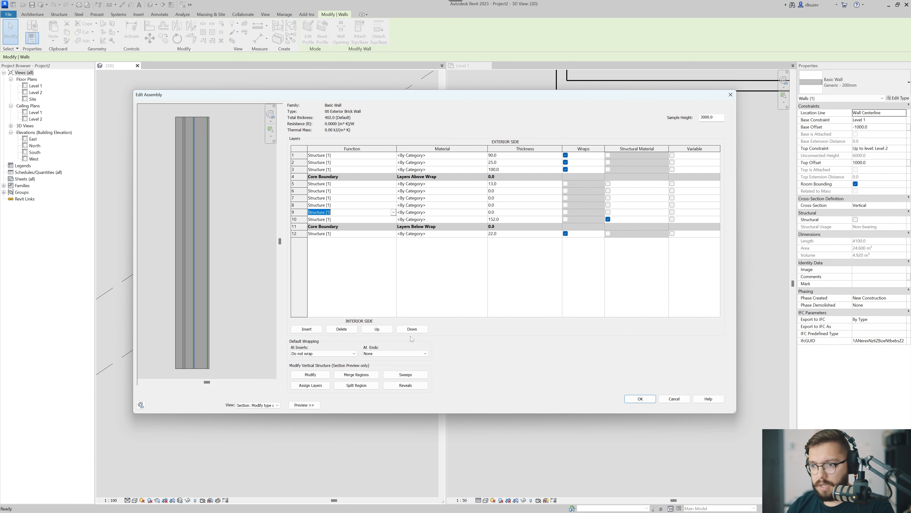
click(412, 329)
click(412, 329)
click(412, 330)
click(498, 234)
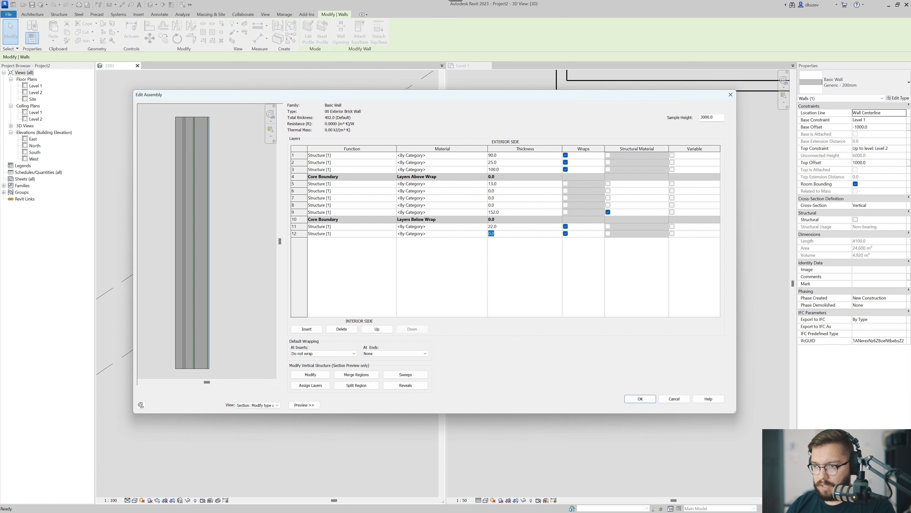
text(16)
key(Tab)
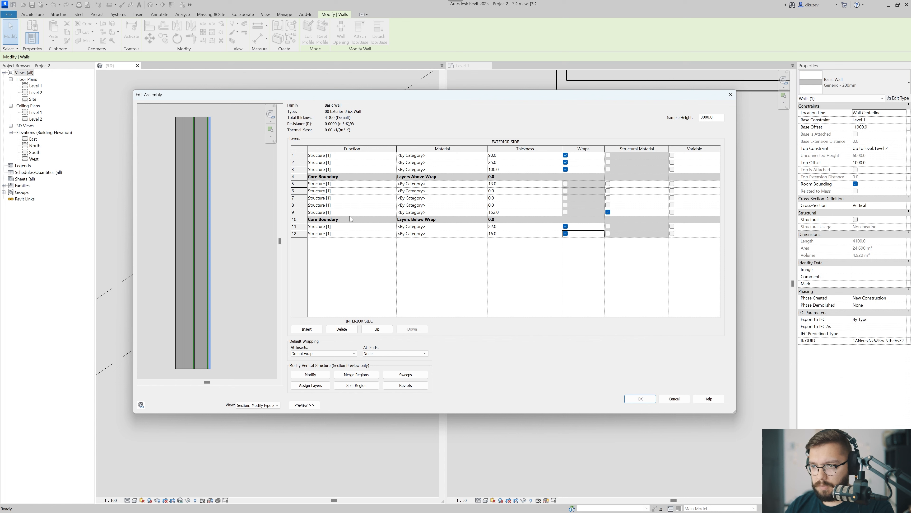
Delete the three unused zero-thickness layers between the 13 and 152 layers in the core.
click(344, 191)
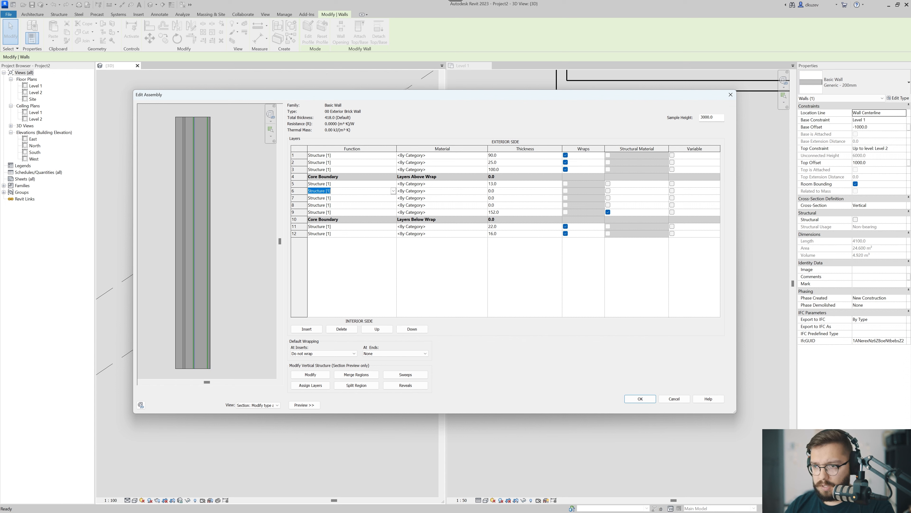
click(335, 330)
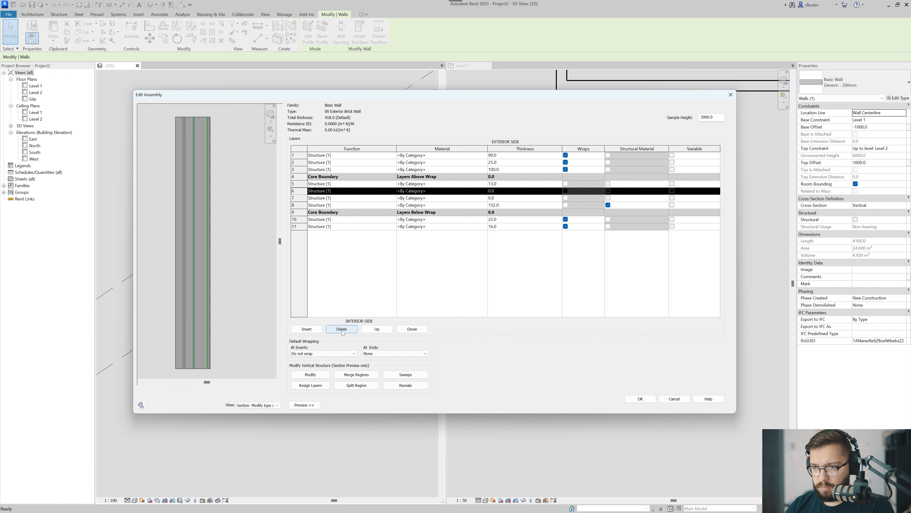
click(342, 329)
click(341, 330)
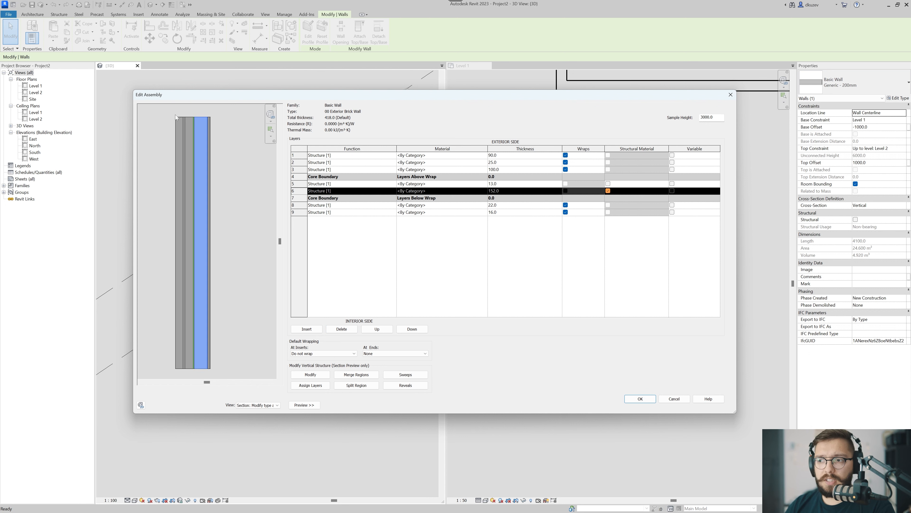
Examine the core and exterior layers one by one in the section preview, working outward to the outermost layer.
scroll(224, 161, up, 1)
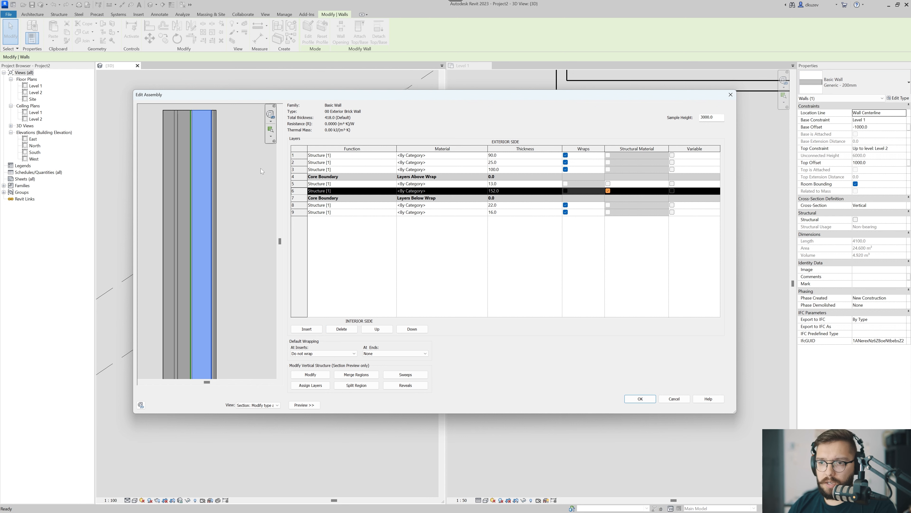
click(502, 184)
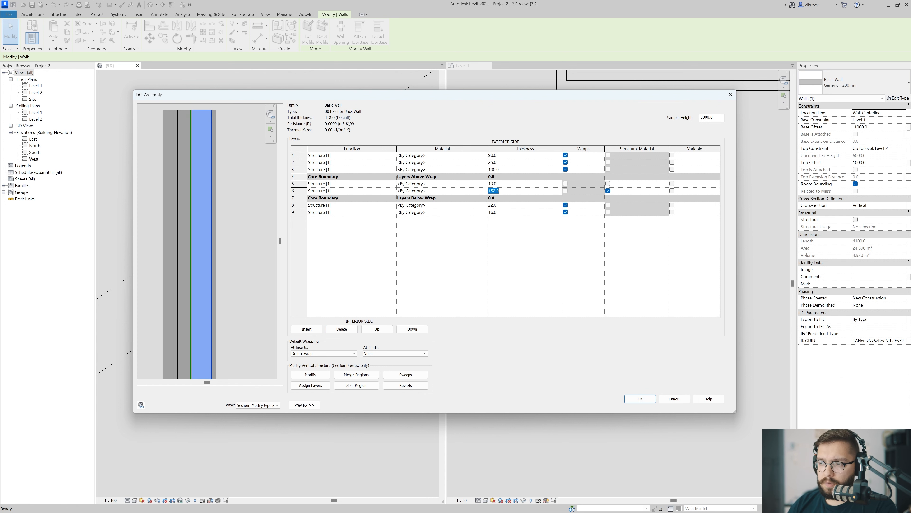
click(503, 184)
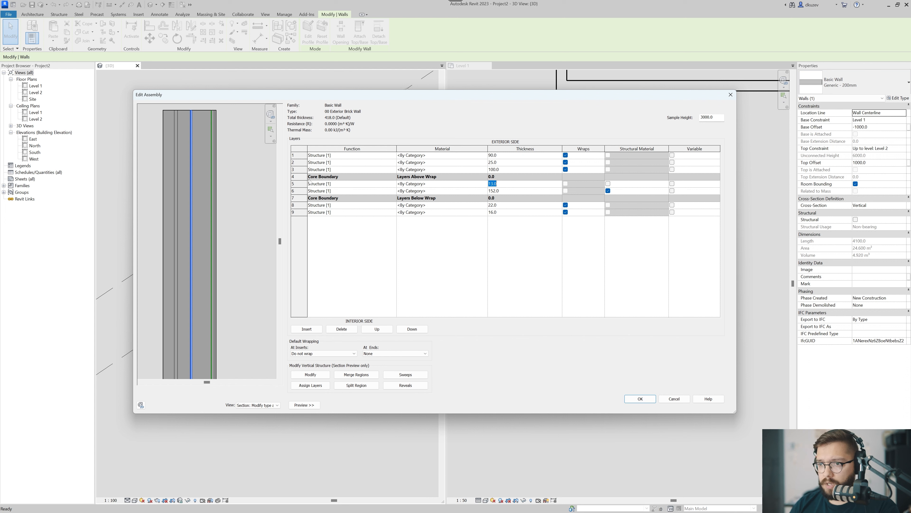
click(336, 170)
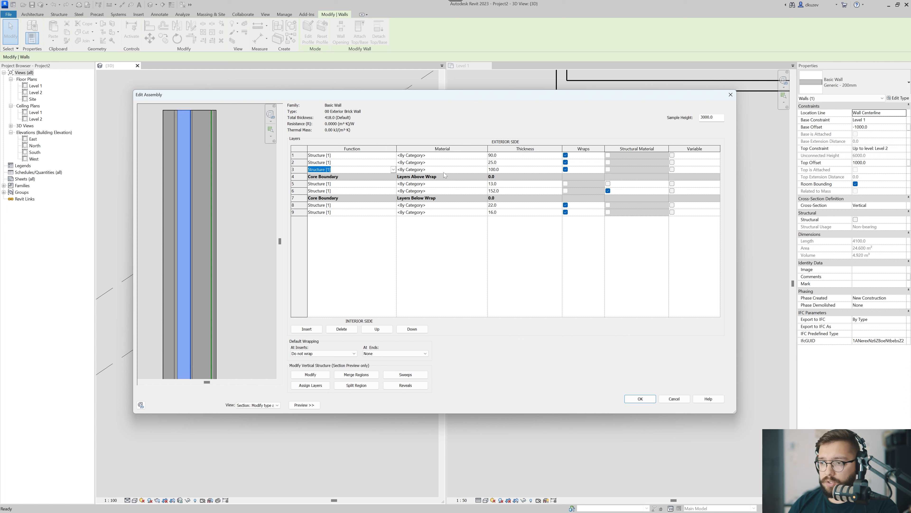
click(507, 170)
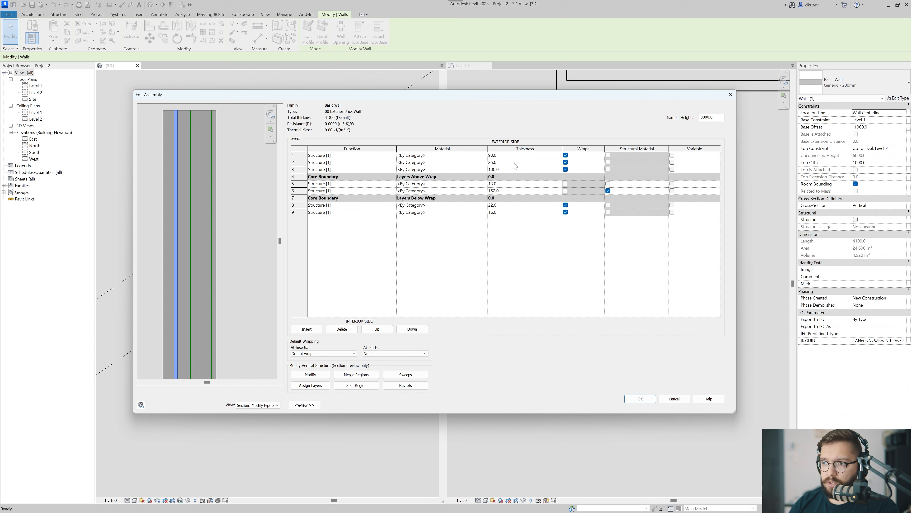
click(519, 162)
click(518, 157)
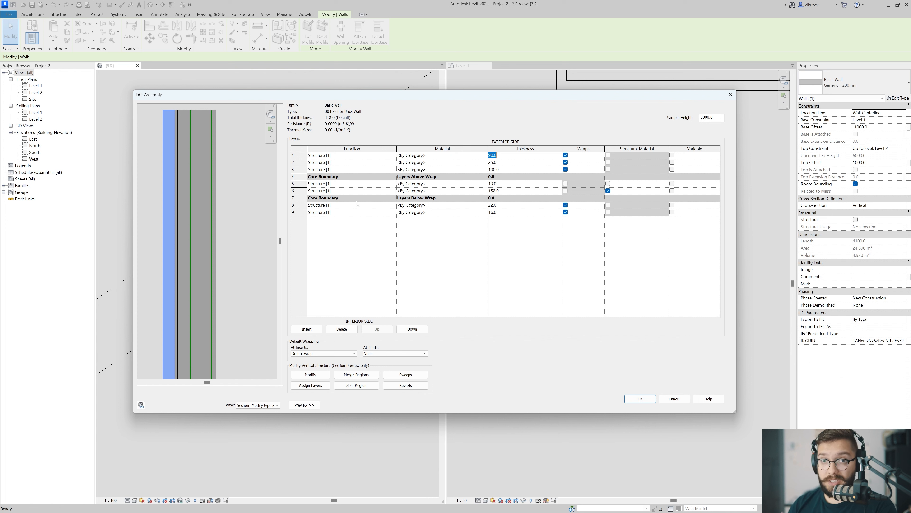
Assign the Brick, Common material to the outermost 90 layer, finding it with a material search for brick.
key(shift+Tab)
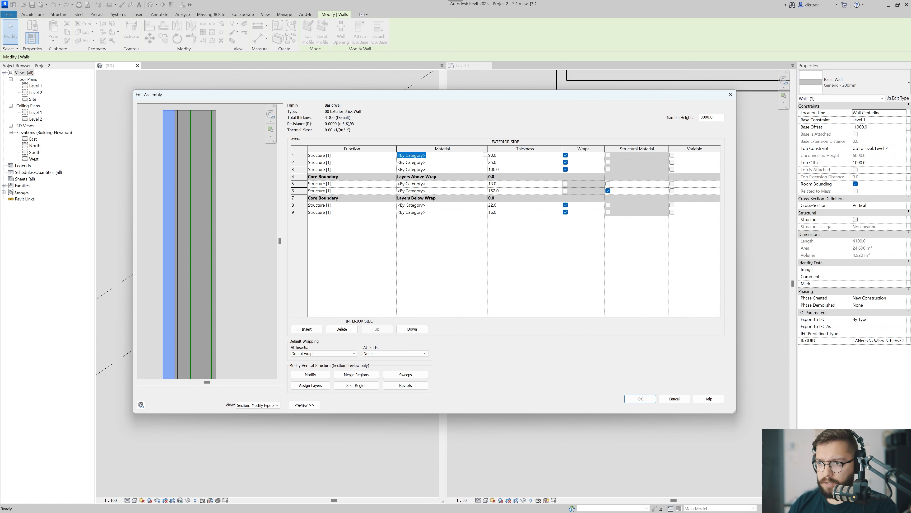
click(485, 156)
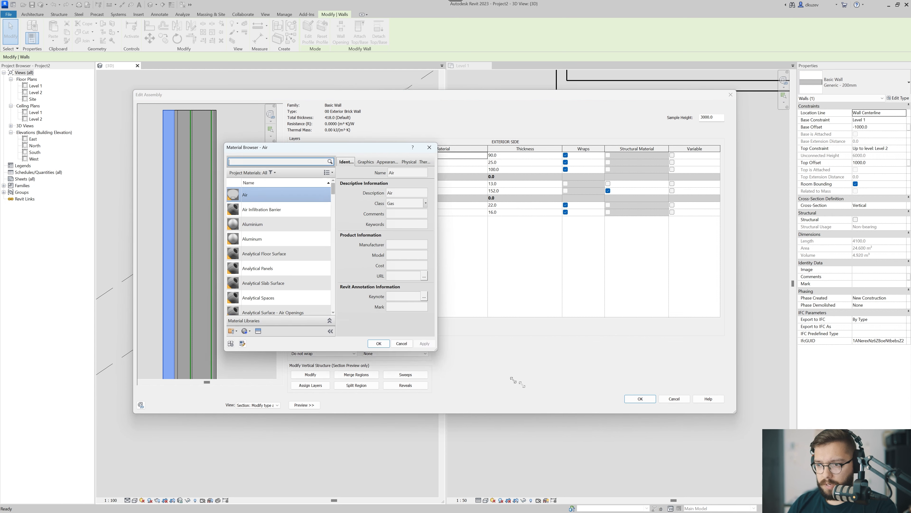
drag(423, 336, 545, 397)
text(bri)
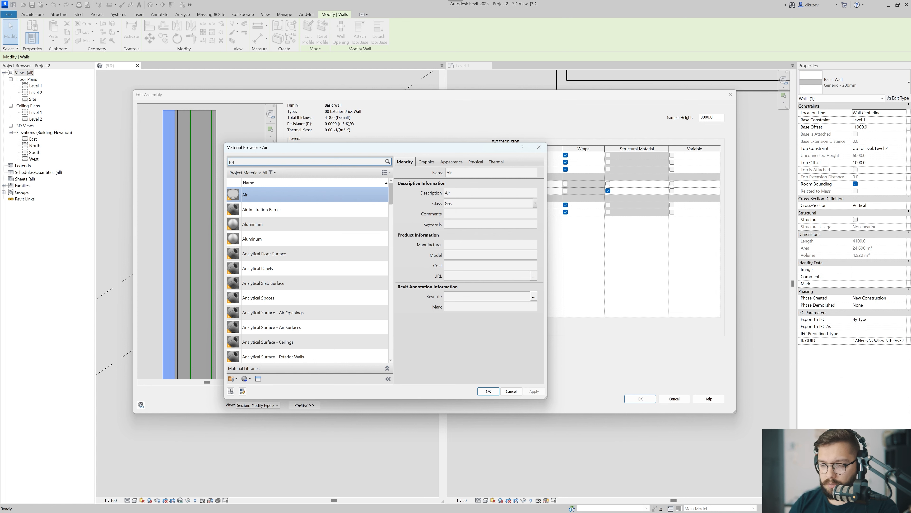
text(ck)
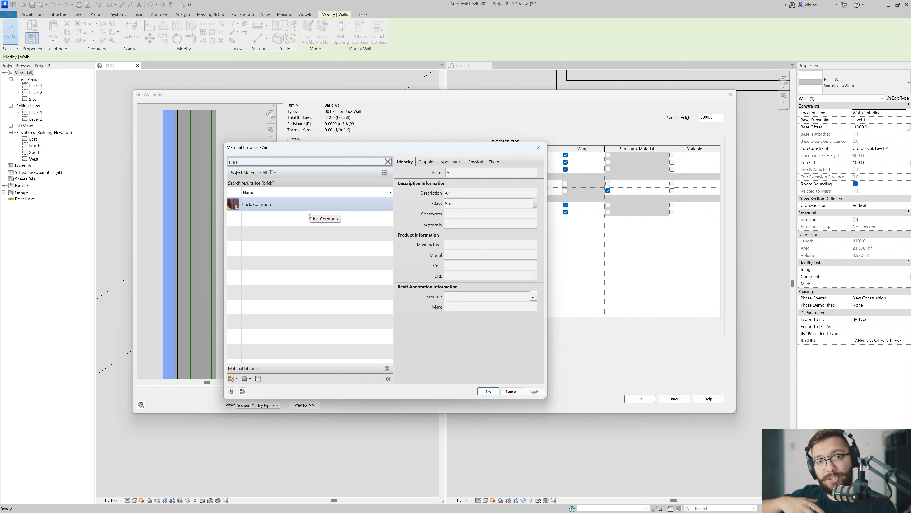
click(273, 208)
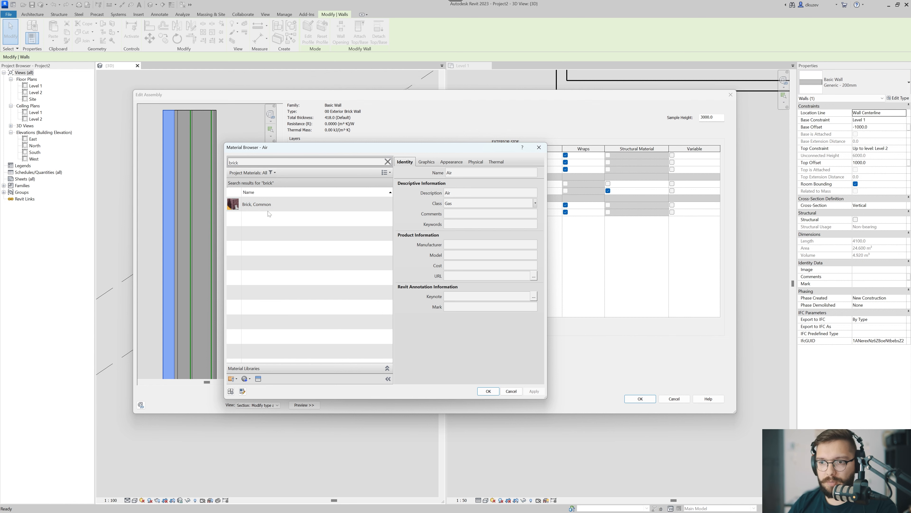
double_click(270, 211)
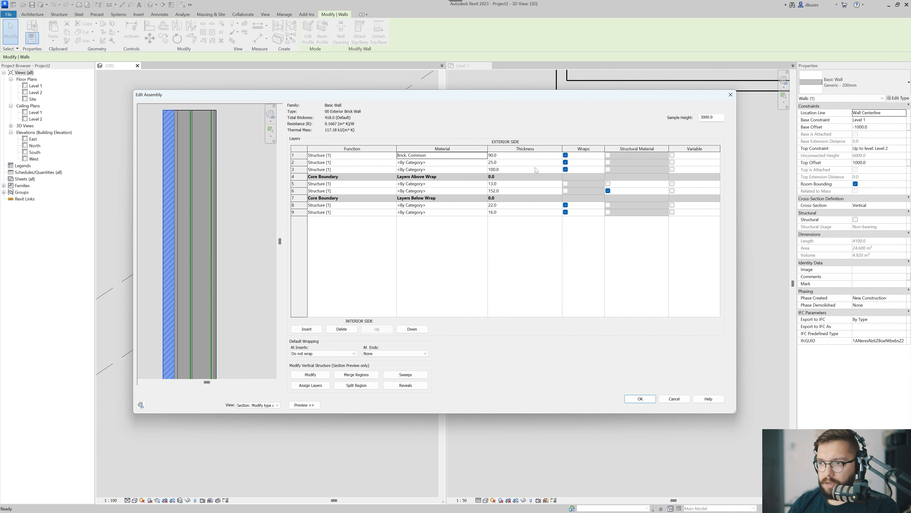
Set the material of the 25 layer behind the brick to Air by entering its name directly.
click(443, 163)
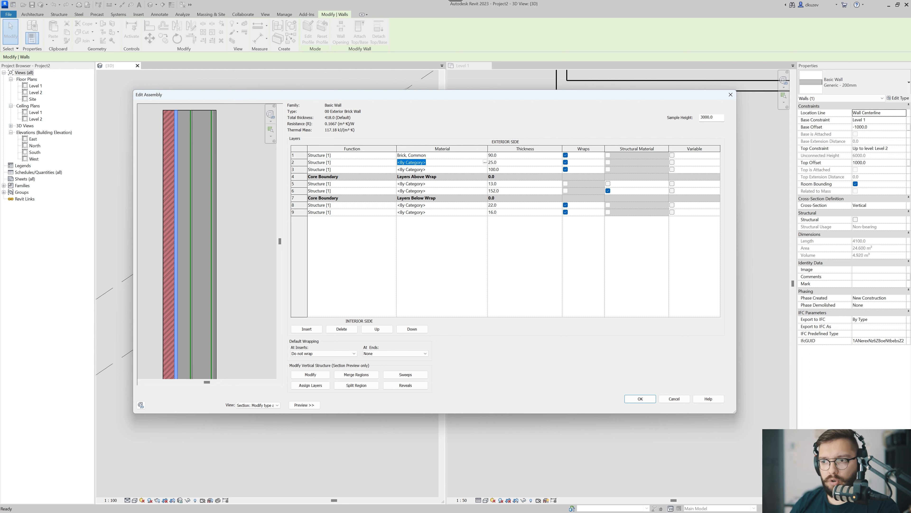
click(485, 162)
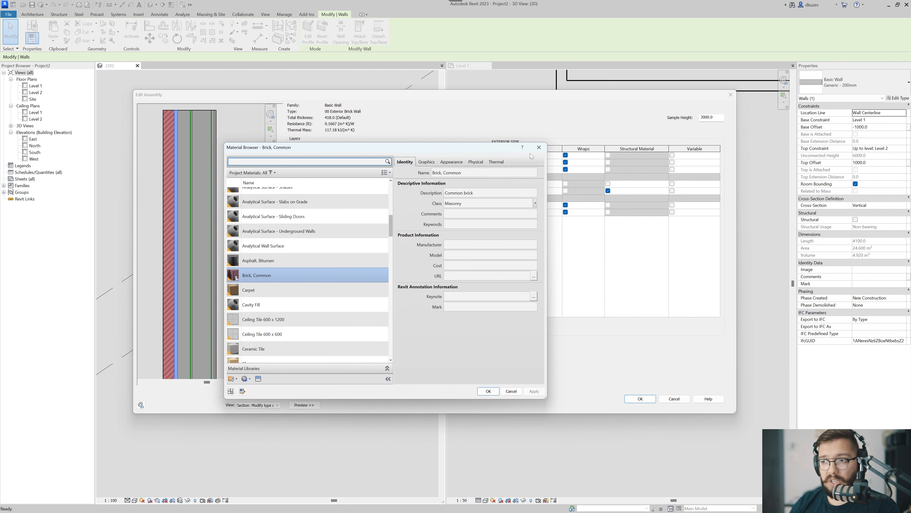
click(536, 149)
click(470, 165)
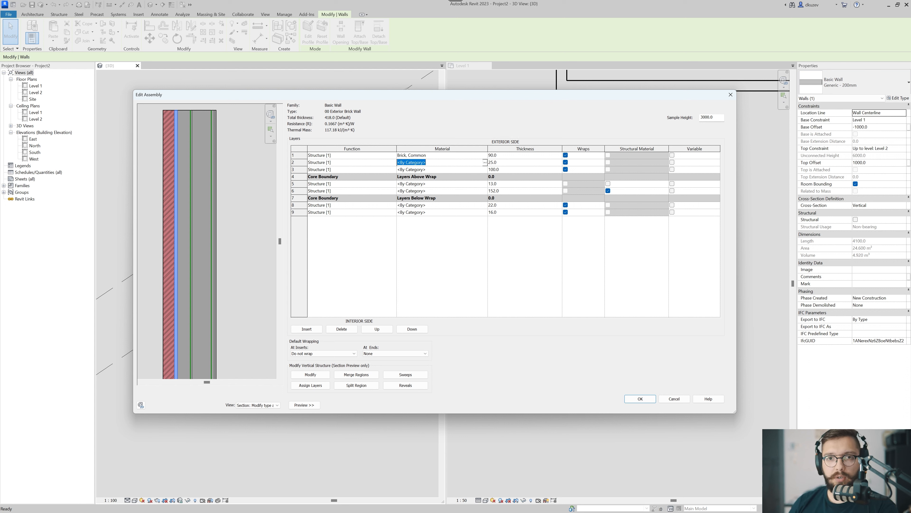
text(Air)
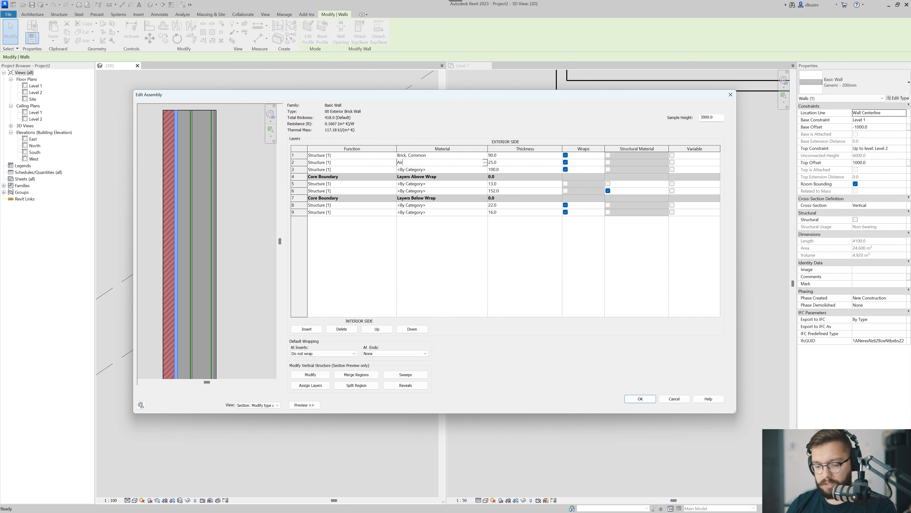
key(Tab)
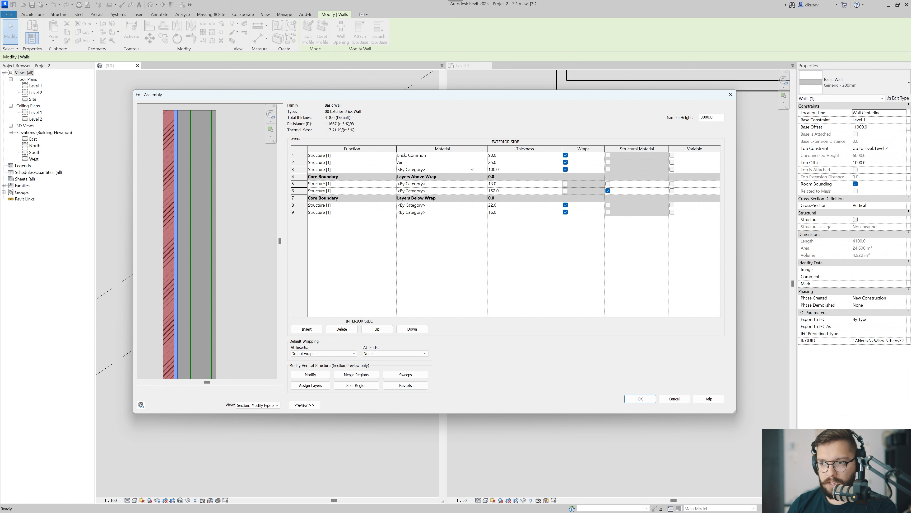
Try the misspelled material name Airr on the 25 layer, dismiss the message and restore the name to Air.
click(404, 165)
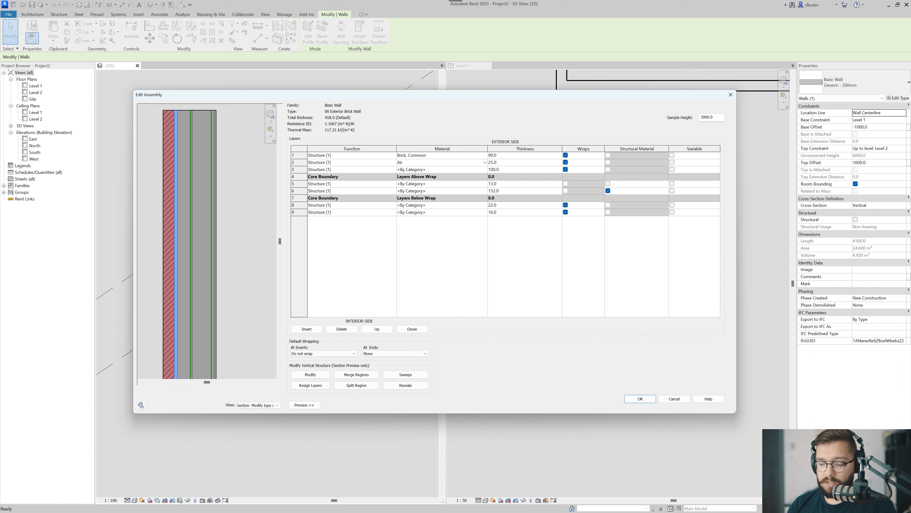
text(r)
key(Tab)
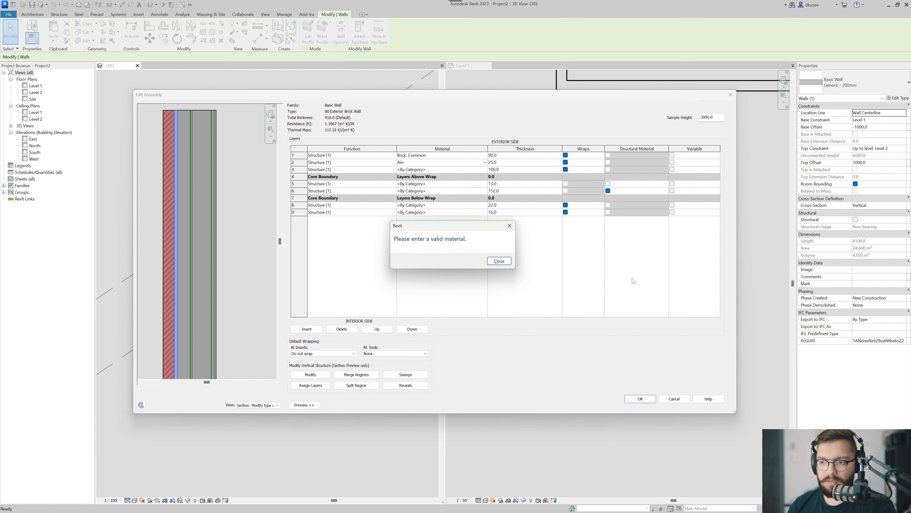
click(508, 263)
key(BackSpace)
key(Tab)
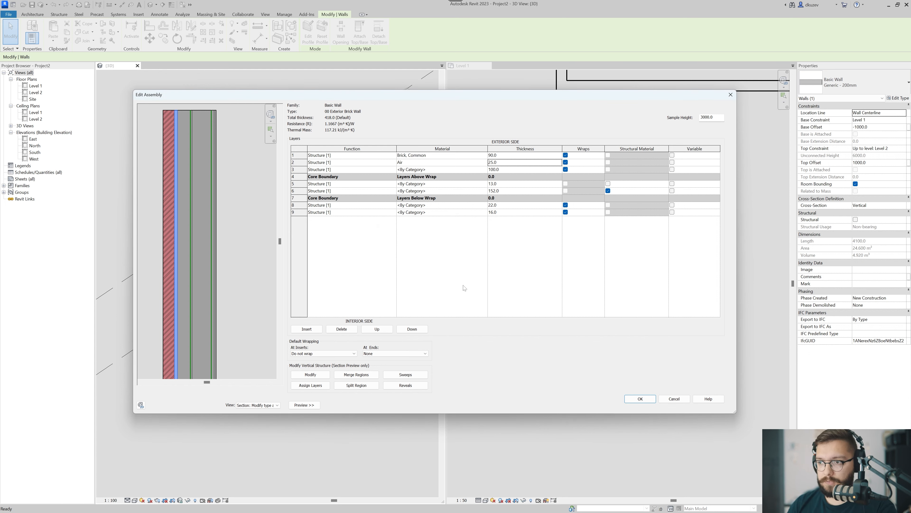
Search the materials for insulation, compare the candidates' graphics and assign Rigid insulation to the 100 exterior layer.
click(481, 169)
click(484, 169)
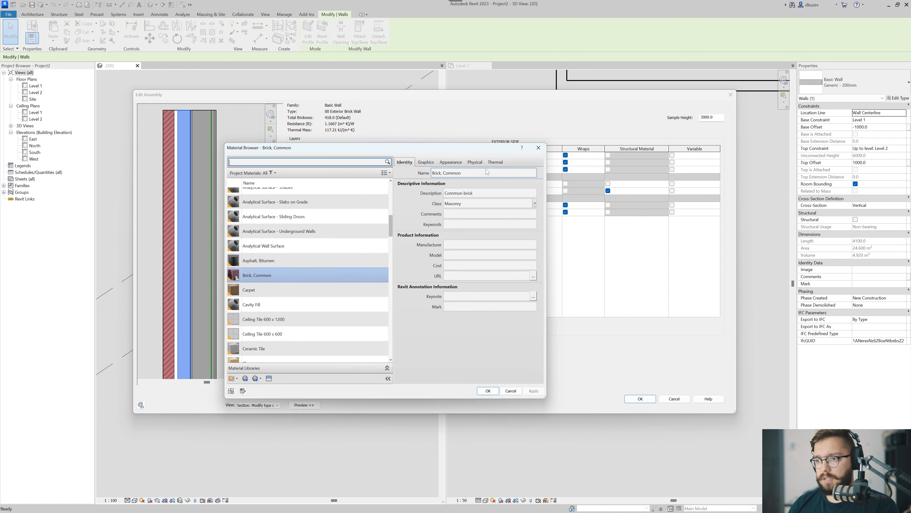
text(insulation)
click(320, 233)
click(324, 224)
click(425, 162)
click(257, 233)
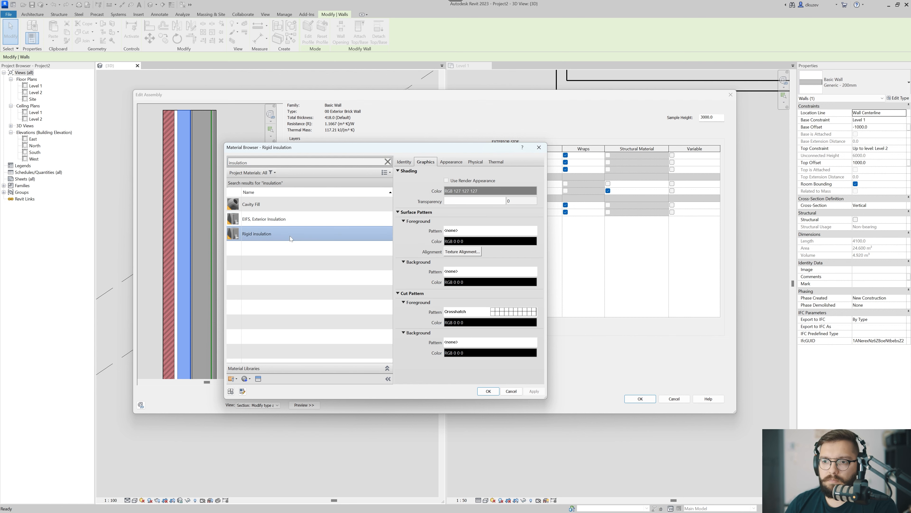
click(488, 390)
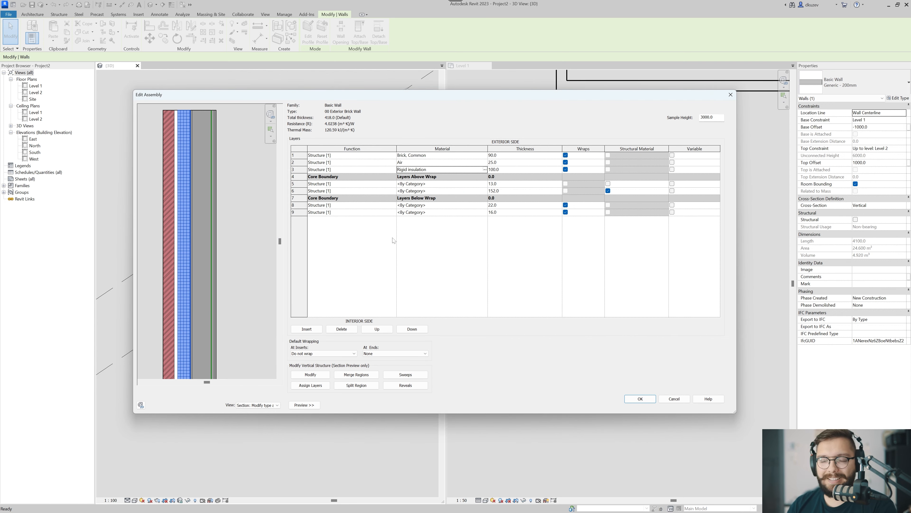
Search the materials for gypsum and assign Gypsum Wall Board to the 13 core layer.
click(441, 183)
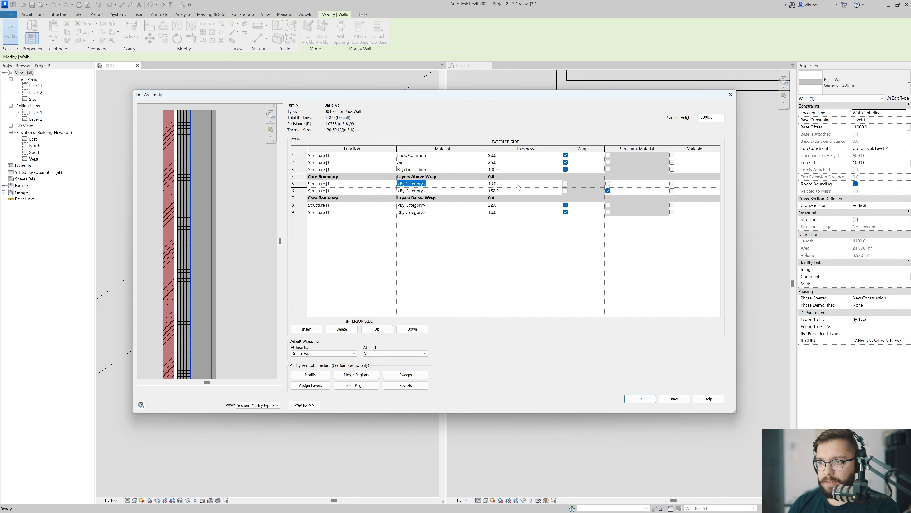
click(485, 183)
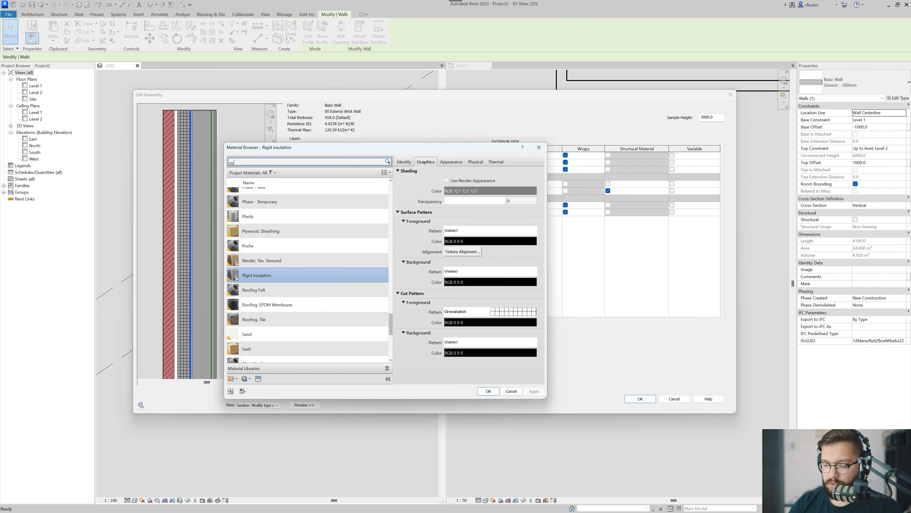
click(257, 203)
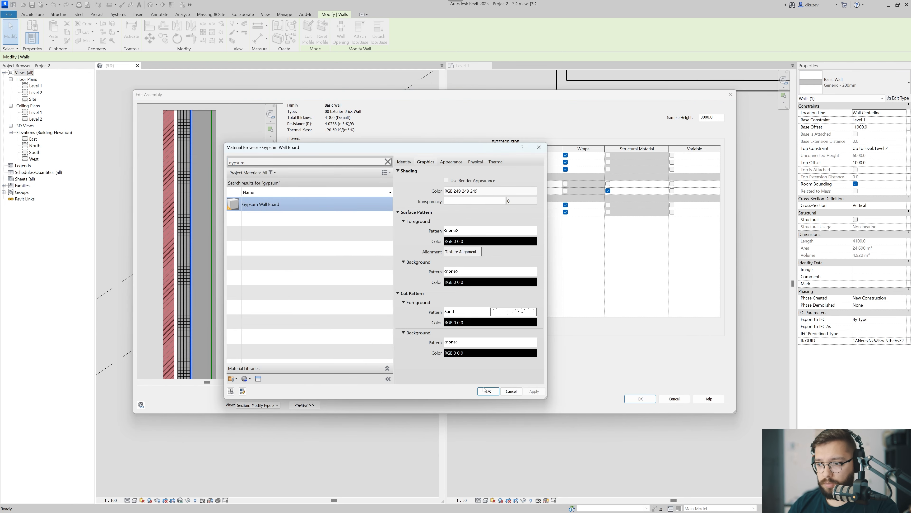
click(489, 391)
Copy the Gypsum Wall Board material from the 13 core layer to the innermost 16 layer.
click(449, 183)
key(ctrl+c)
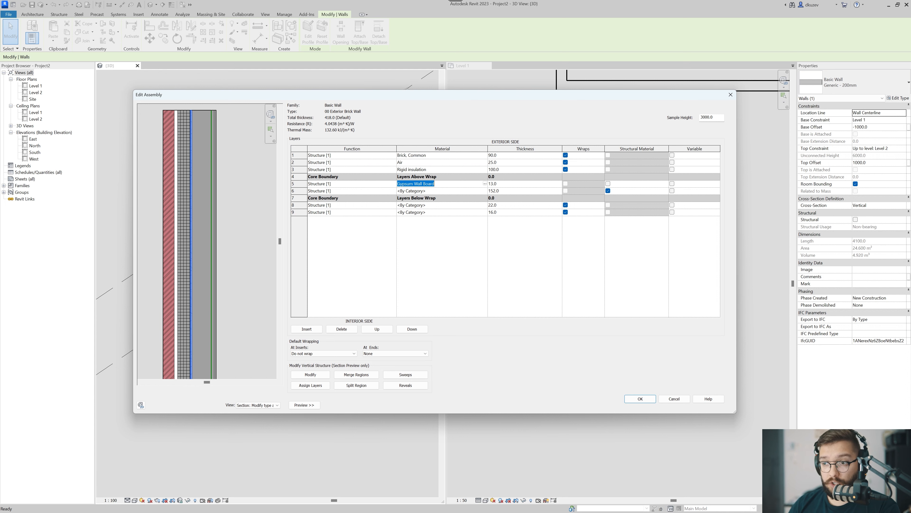
click(442, 238)
click(443, 212)
key(ctrl+v)
key(Tab)
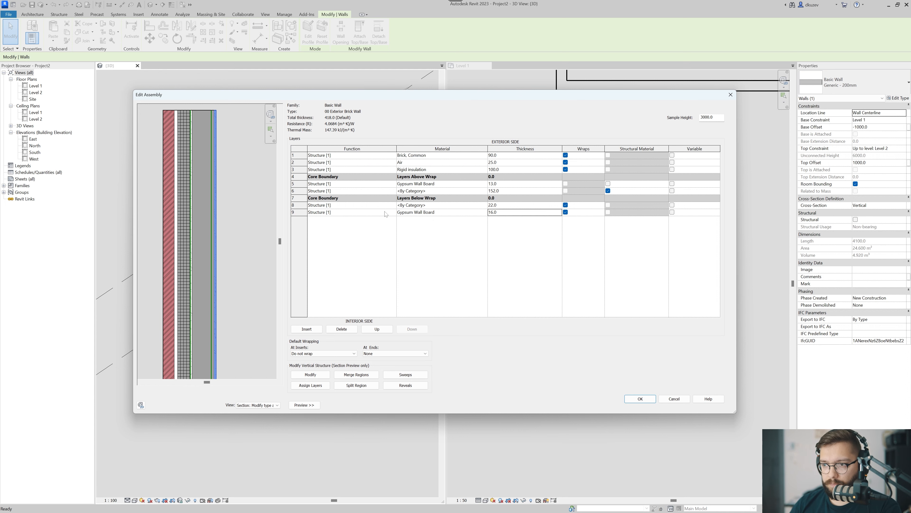
Search the materials for stud and assign Metal Stud Layer to the 22 interior layer.
click(448, 205)
click(485, 205)
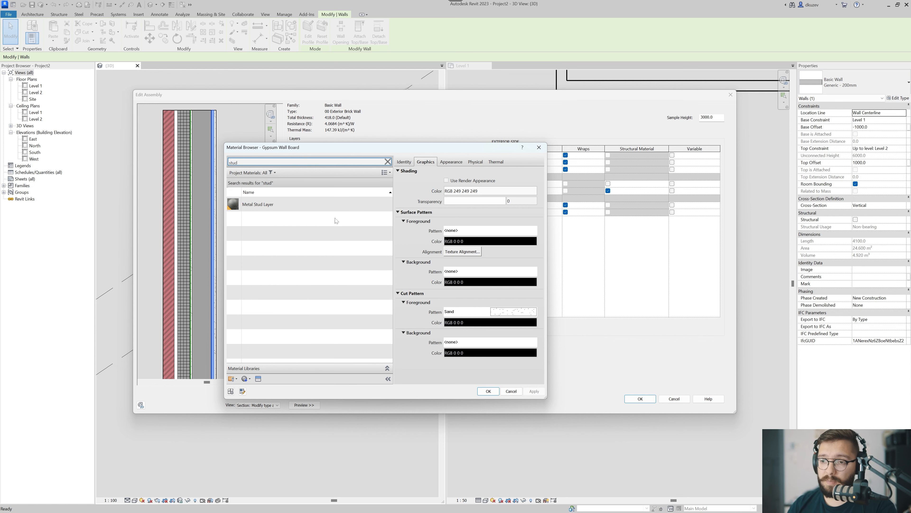
double_click(255, 204)
Copy the Metal Stud Layer material from the 22 layer to the 152 core layer.
click(443, 206)
key(ctrl+c)
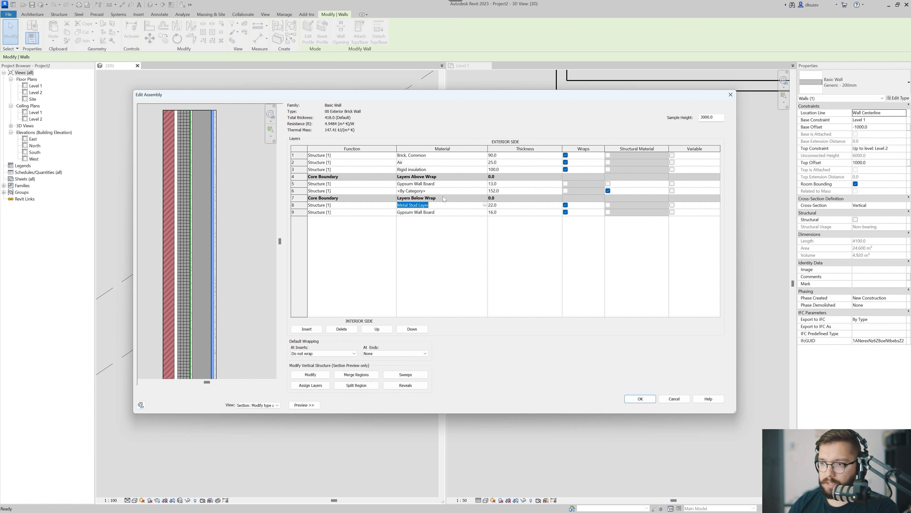
click(443, 191)
key(ctrl+v)
click(450, 237)
key(Tab)
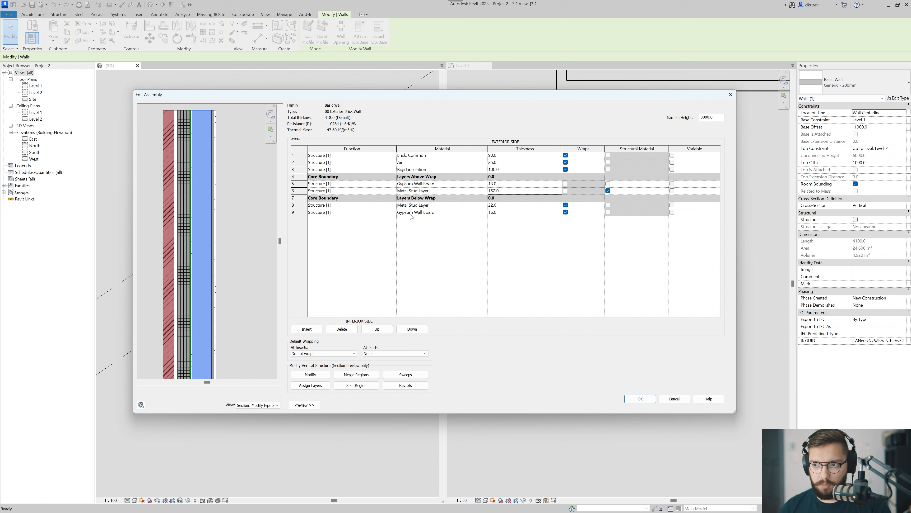
Set the function of the 13 gypsum core layer to Substrate [2].
click(398, 183)
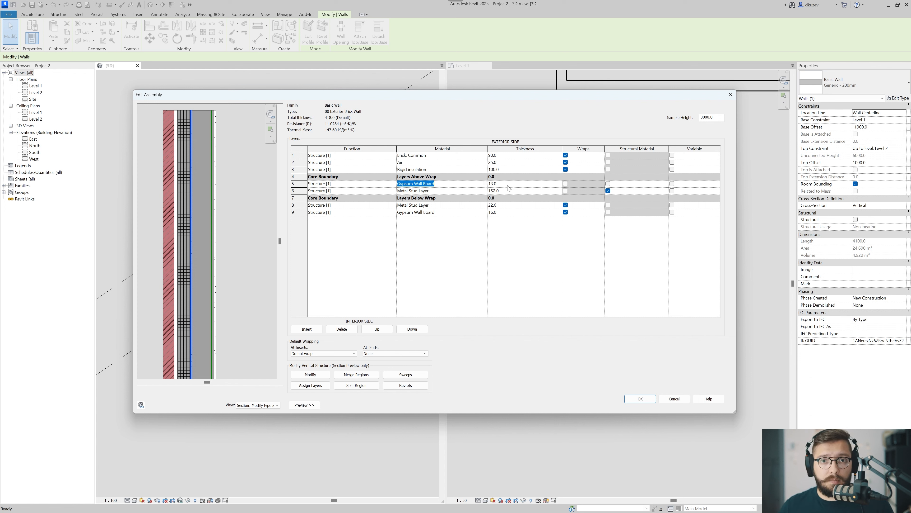
click(412, 169)
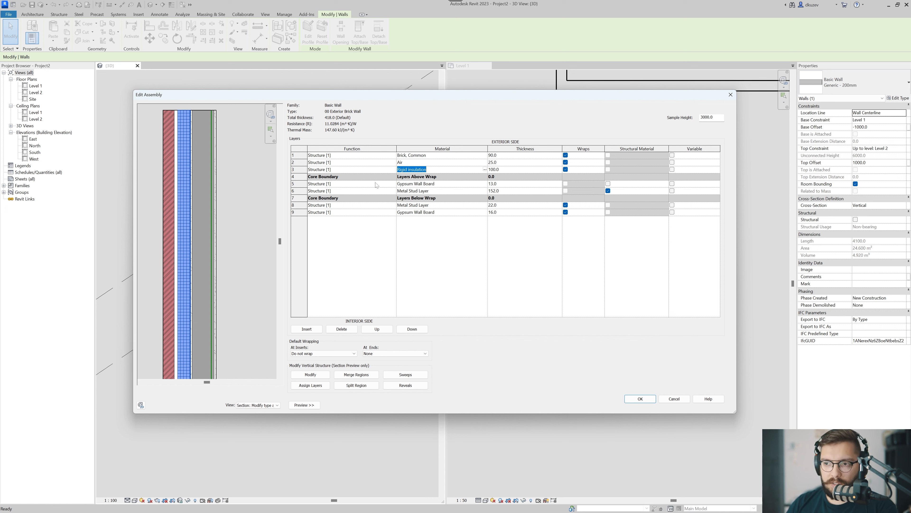
click(394, 186)
click(394, 183)
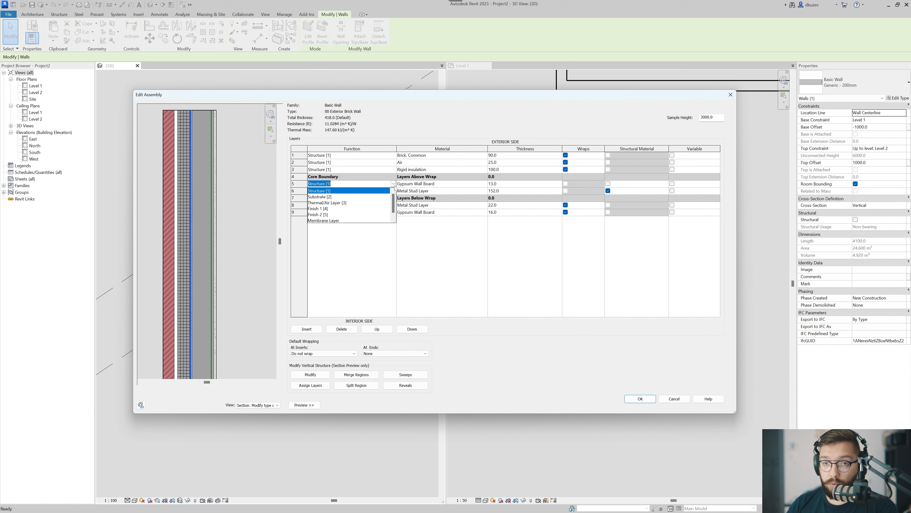
click(325, 197)
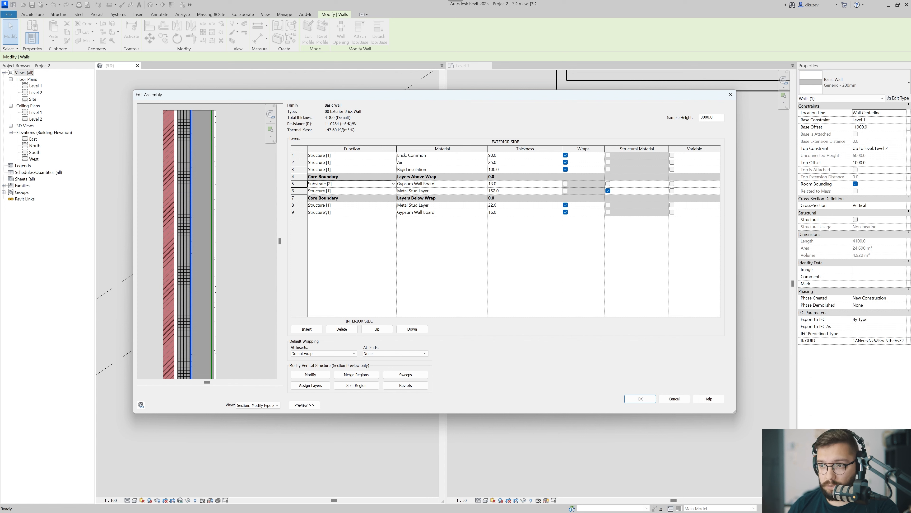
Set the function of both the rigid insulation layer and the air layer to Thermal/Air Layer [3].
click(393, 170)
click(393, 170)
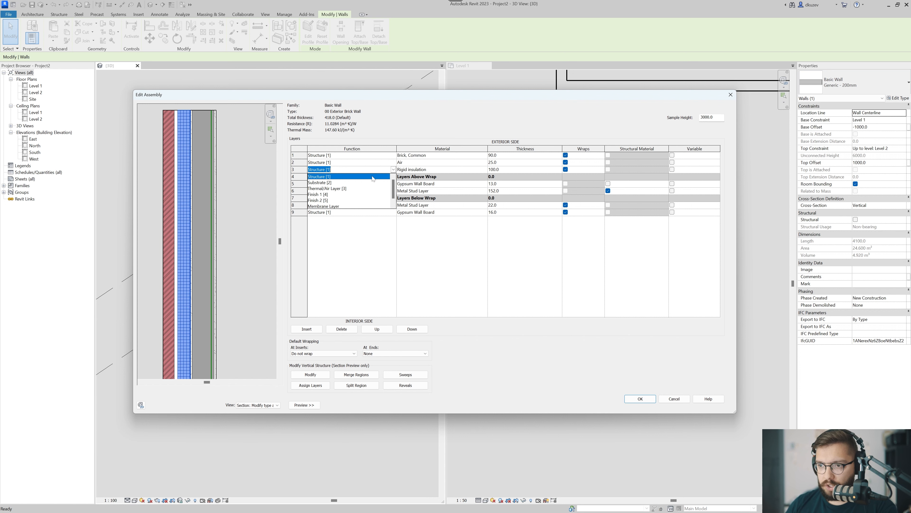
click(314, 190)
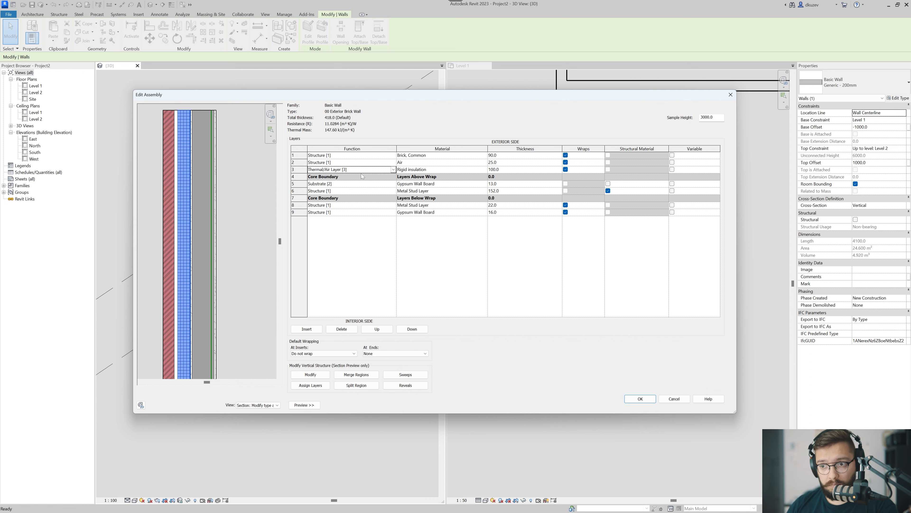
click(392, 163)
click(392, 163)
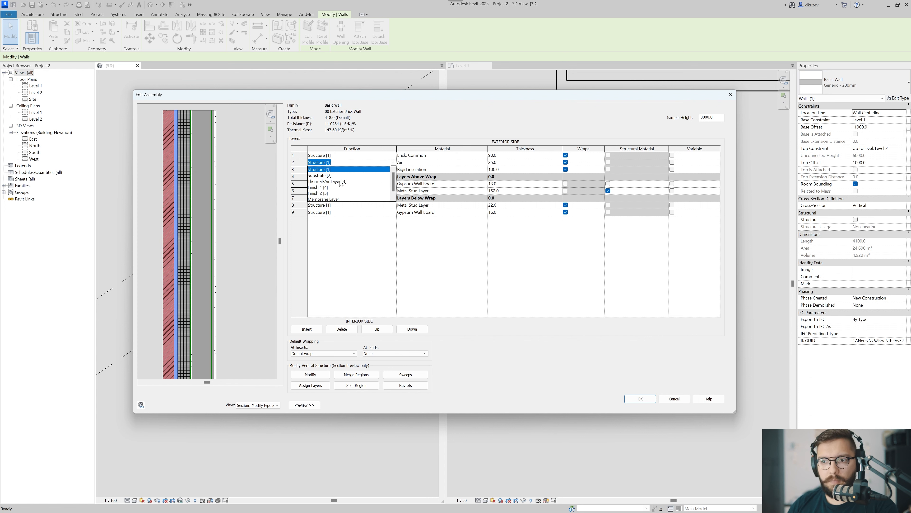
click(341, 184)
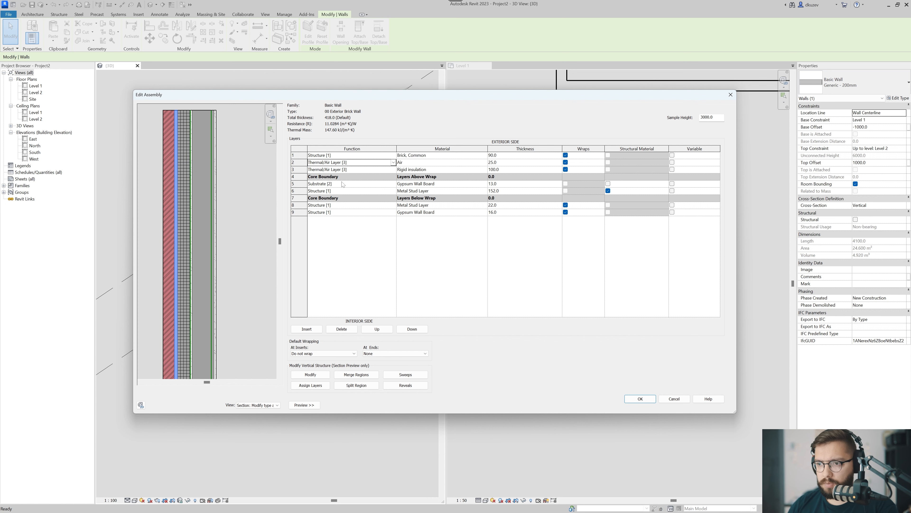
Set the function of the outermost brick layer to Finish 1 [4].
click(394, 156)
click(394, 156)
click(325, 180)
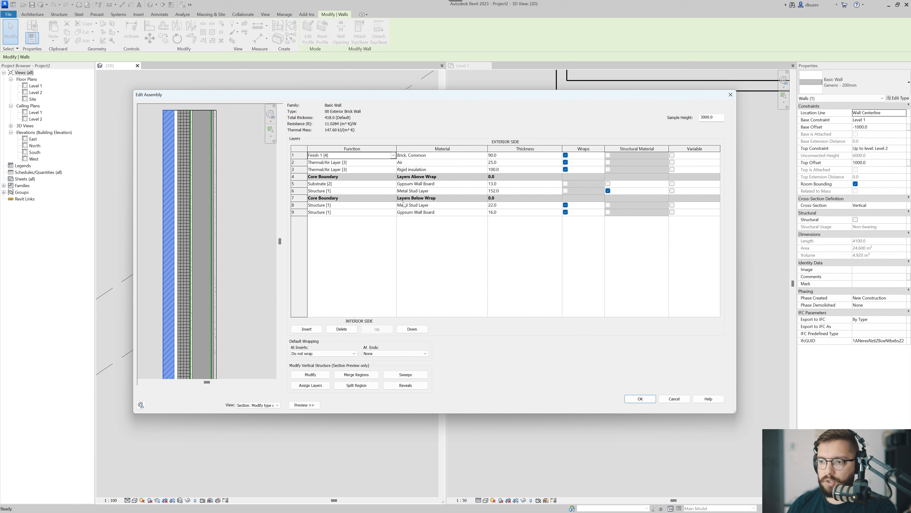
Set the function of the 22 interior metal stud layer to Finish 1 [4] and the 16 gypsum layer to Finish 2 [5].
click(393, 205)
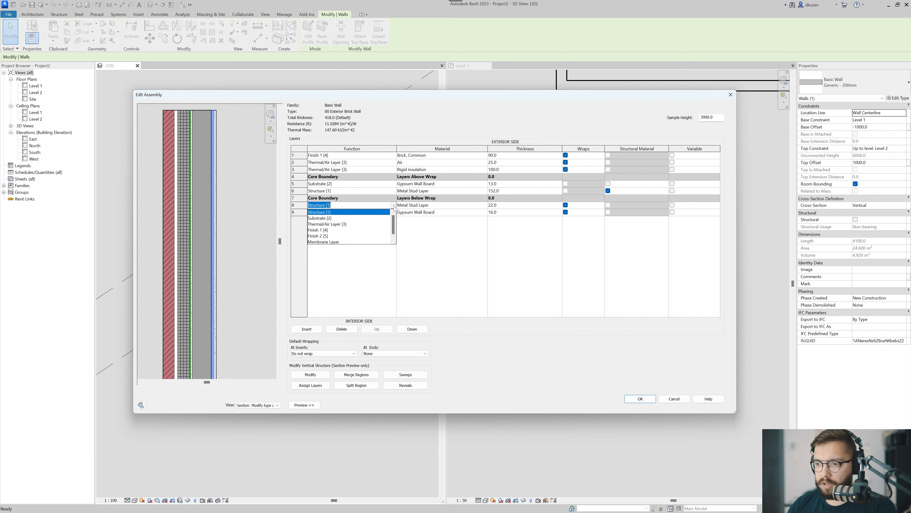
click(323, 230)
click(325, 212)
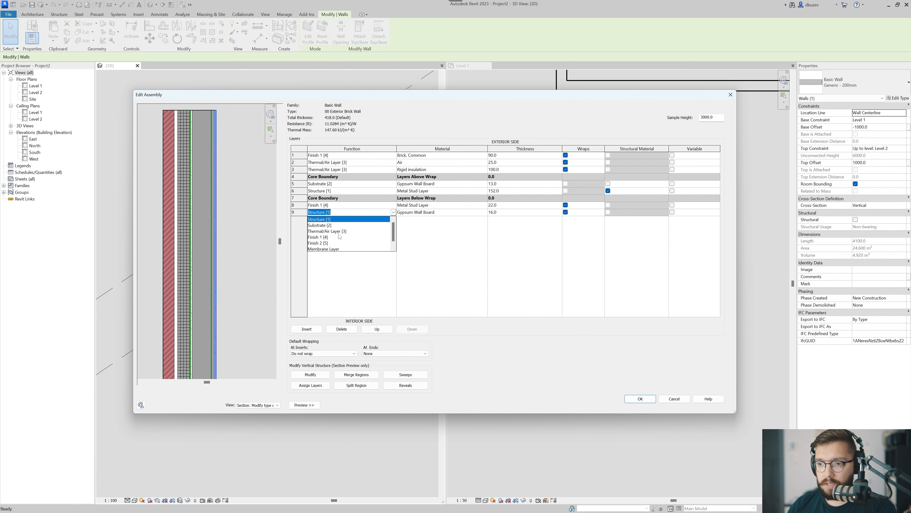
click(326, 244)
Check the layers in the section preview and apply the finished assembly and type properties to the wall.
scroll(240, 269, down, 4)
middle_drag(234, 252, 216, 244)
scroll(213, 229, down, 2)
scroll(201, 186, up, 3)
scroll(200, 208, up, 2)
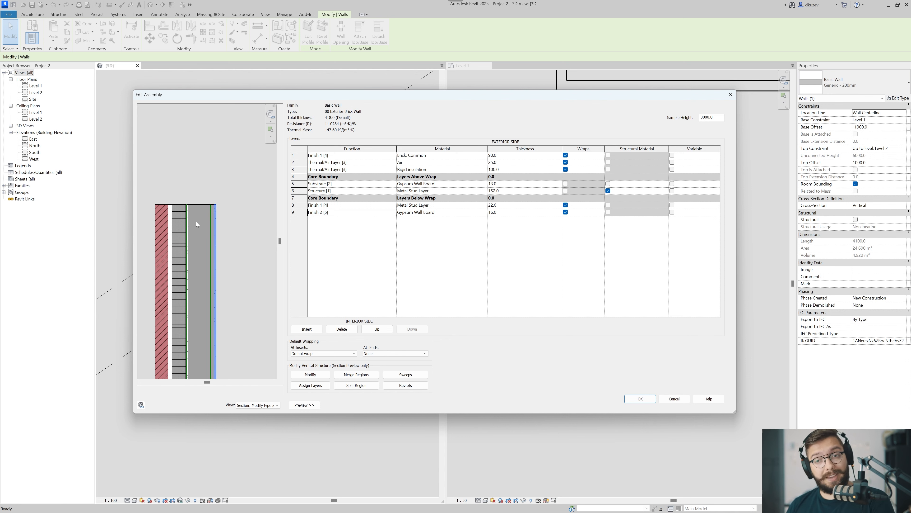
click(640, 398)
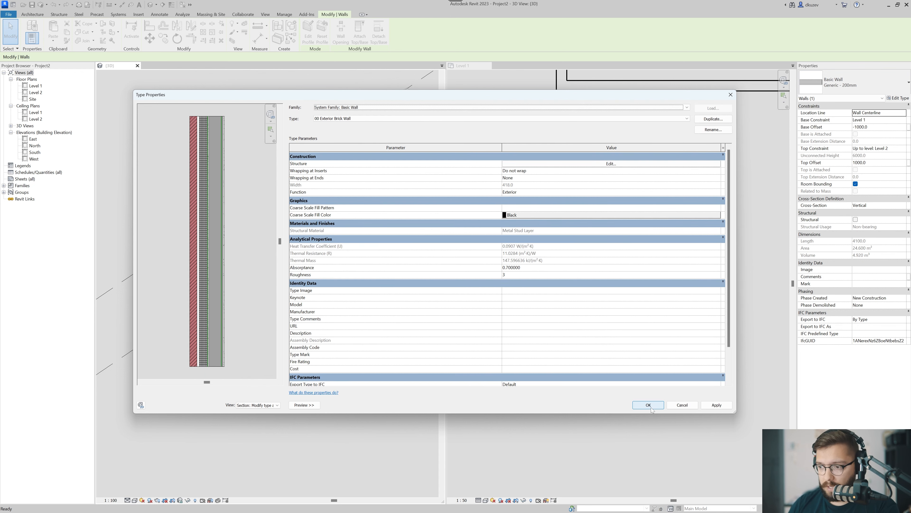
click(649, 405)
click(605, 369)
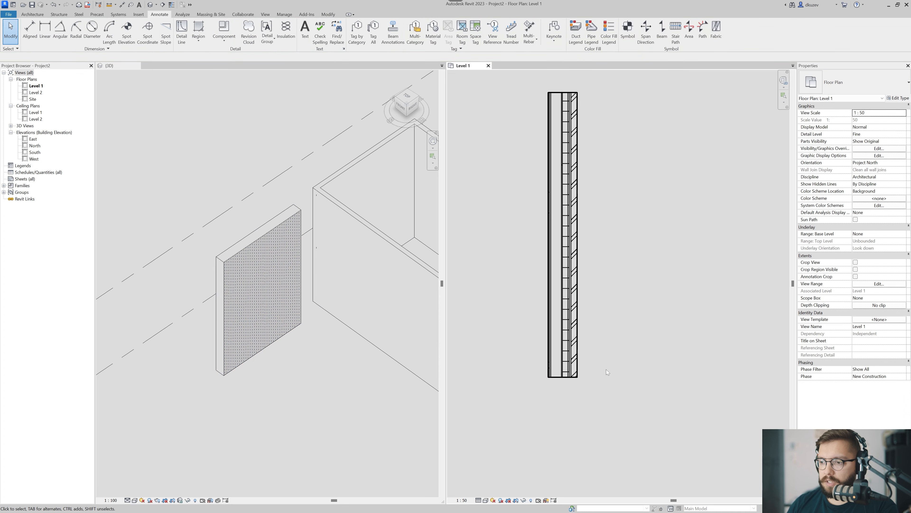
Isolate the 00 Exterior Brick Wall in the 3D view with a section box around it.
scroll(310, 345, down, 2)
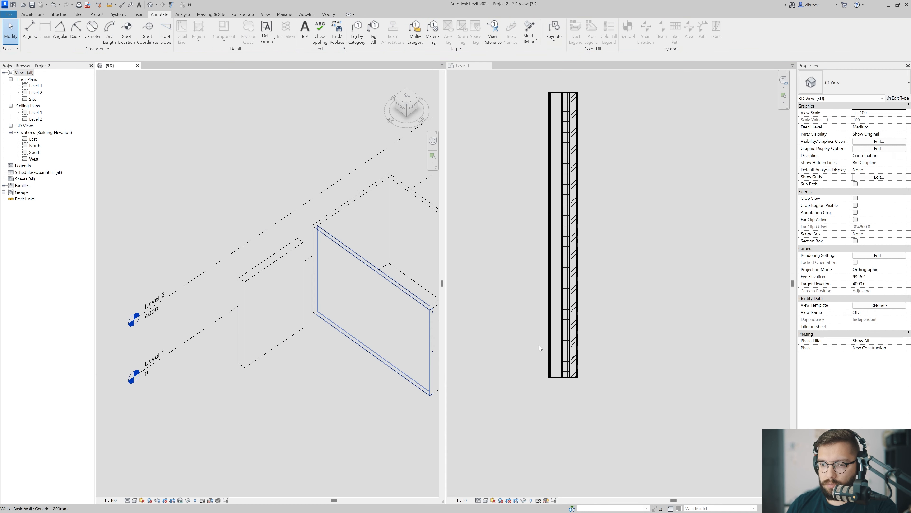
middle_drag(320, 391, 301, 386)
click(261, 321)
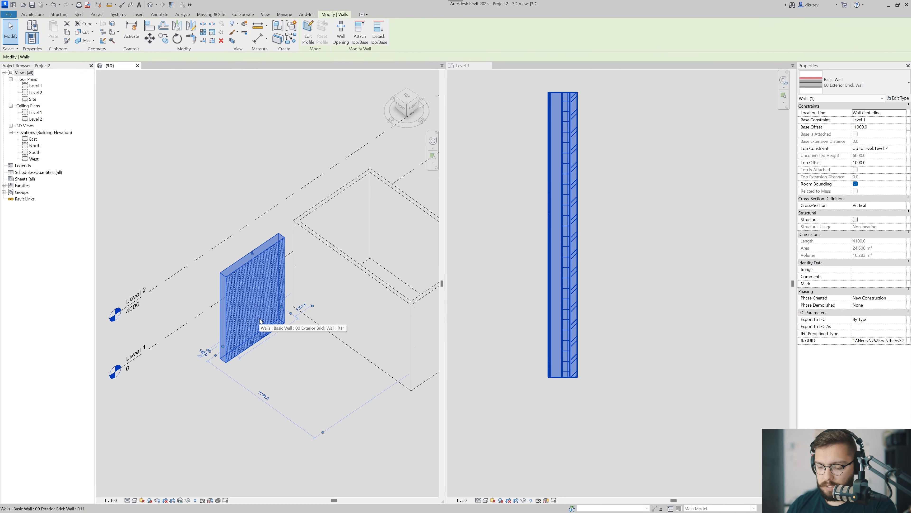
key(b)
key(x)
key(Escape)
Lower the upper face of the section box so it cuts through the wall and exposes its layers.
scroll(233, 244, up, 2)
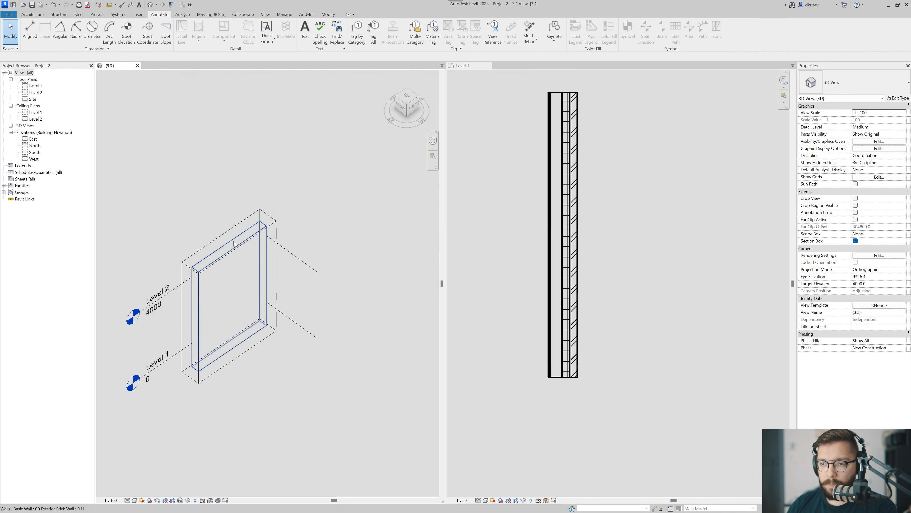
click(261, 213)
middle_drag(261, 212, 304, 202)
shift+middle_drag(304, 202, 300, 183)
drag(272, 217, 280, 281)
shift+middle_drag(266, 277, 286, 344)
click(225, 319)
scroll(255, 334, up, 4)
shift+middle_drag(281, 384, 257, 357)
Set the 3D view scale to 1 : 50 and inspect the cut wall layers up close.
click(110, 500)
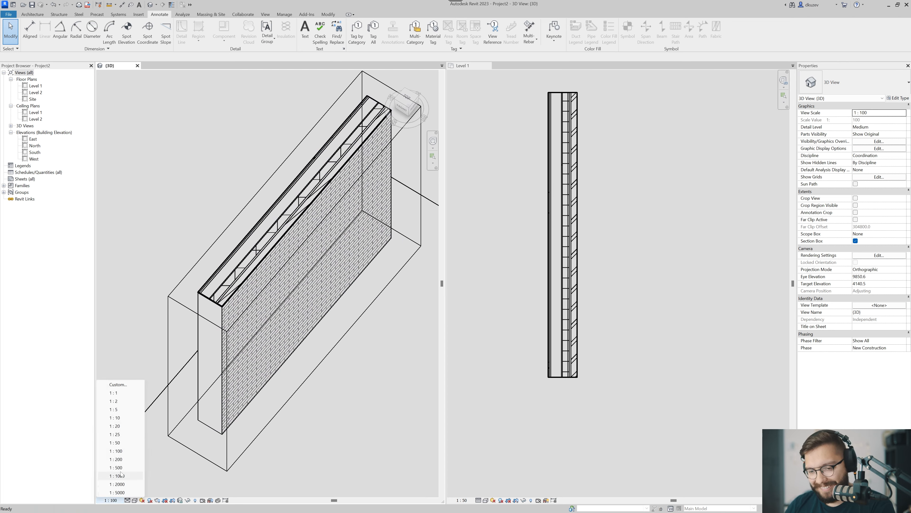
click(115, 442)
shift+middle_drag(292, 297, 258, 301)
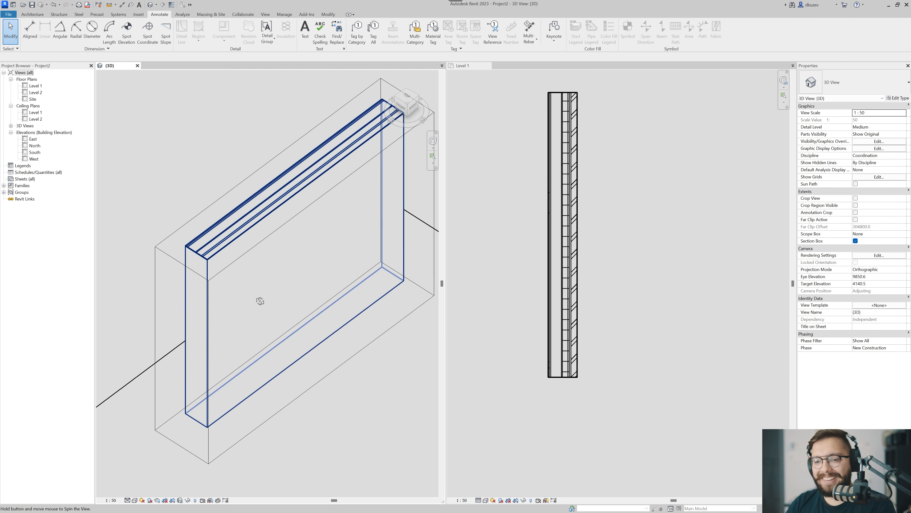
scroll(223, 212, up, 5)
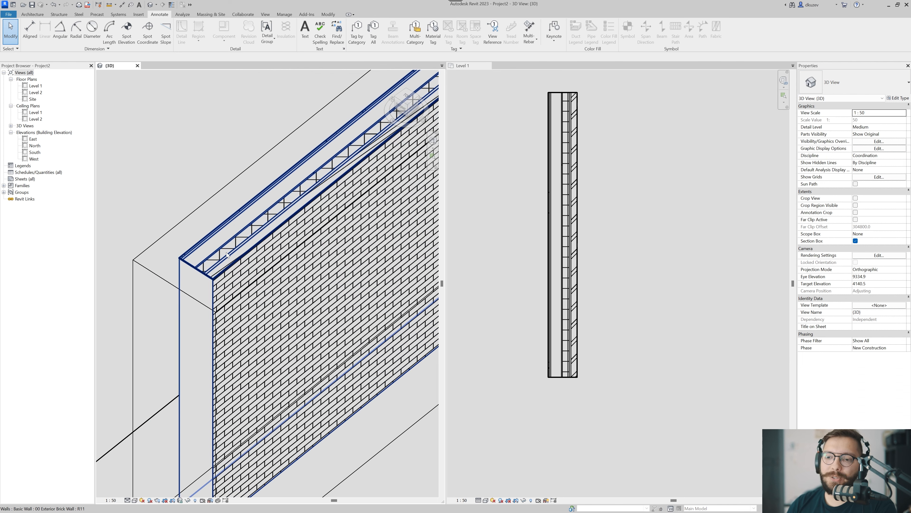
mouse_move(253, 248)
shift+middle_down()
mouse_move(320, 272)
mouse_move(285, 266)
shift+middle_up()
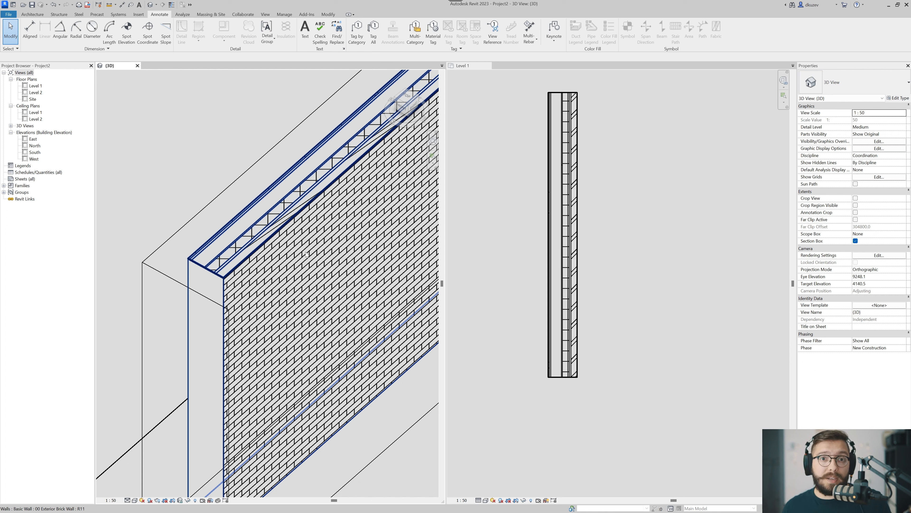
Delete the rectangle of generic walls from the Level 1 floor plan, keeping the brick wall sample.
click(613, 237)
scroll(661, 262, down, 5)
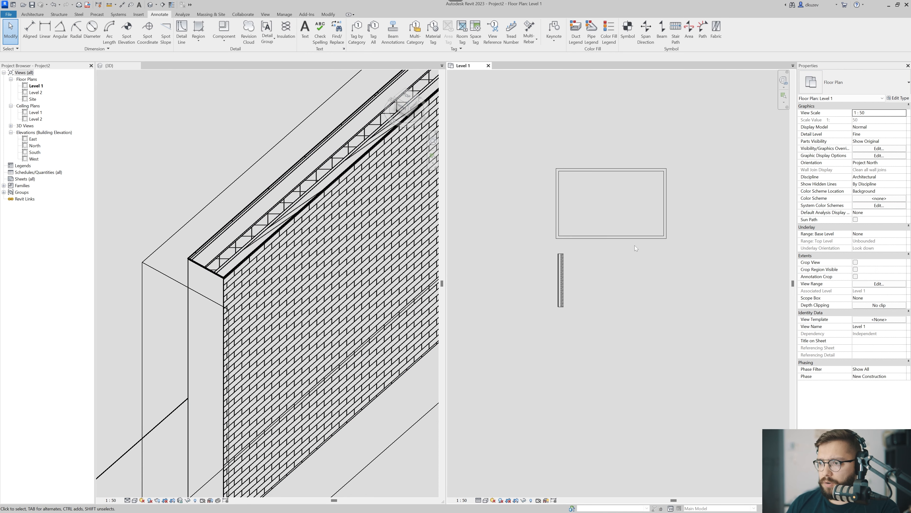
drag(682, 162, 539, 240)
key(Delete)
middle_drag(671, 268, 602, 246)
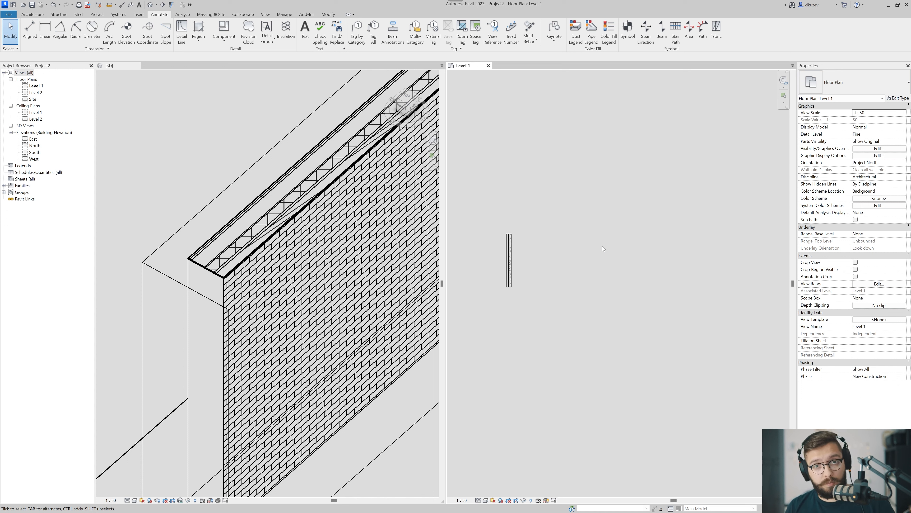
middle_drag(602, 246, 574, 250)
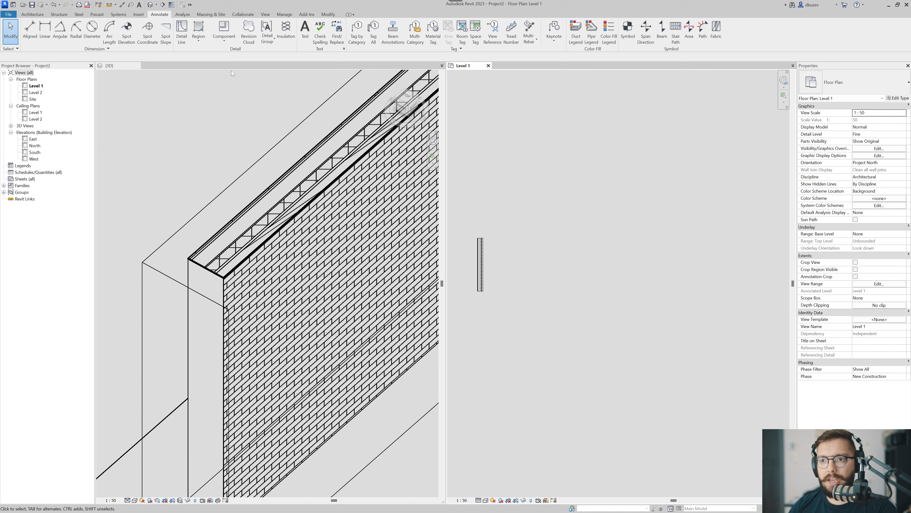
Draw a vertical grid line in the empty area above and beside the brick wall sample in Level 1.
middle_drag(587, 237, 599, 218)
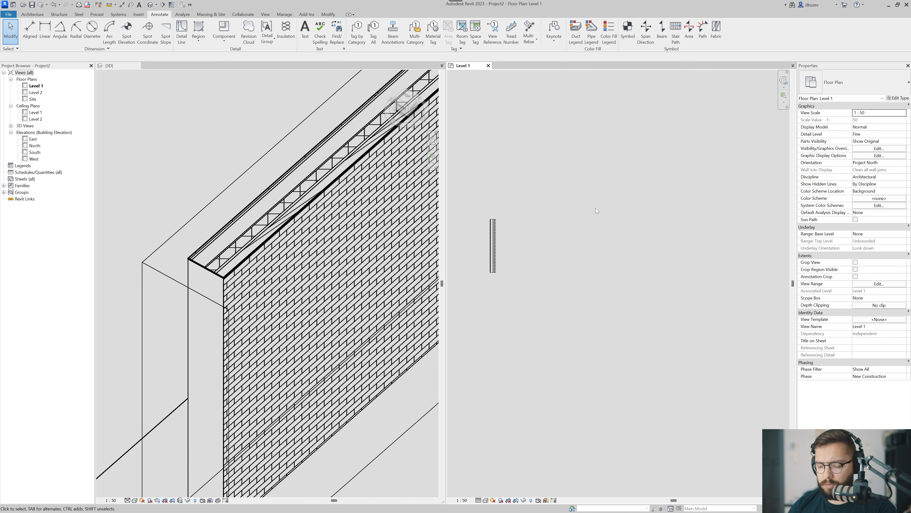
key(g)
key(r)
middle_drag(549, 206, 533, 219)
scroll(520, 225, up, 1)
scroll(532, 221, down, 2)
click(525, 183)
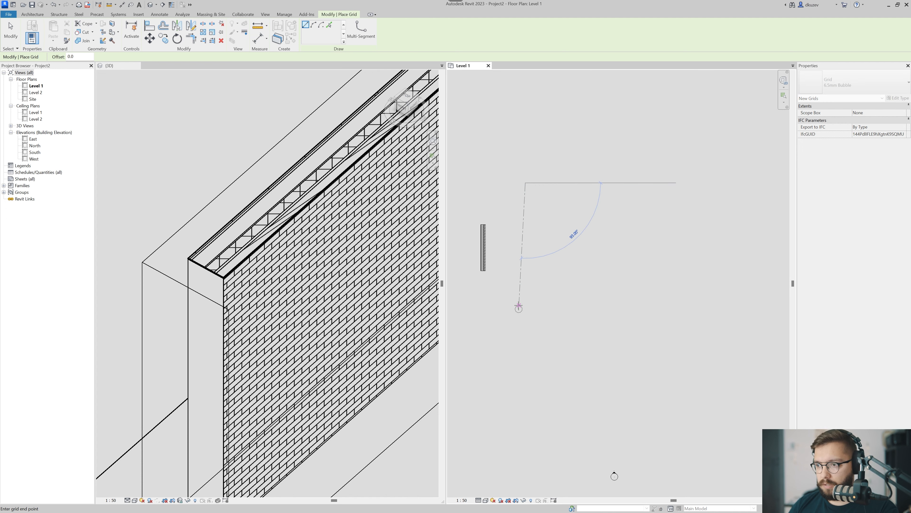
middle_drag(539, 183, 572, 299)
click(557, 180)
key(Escape)
Copy the vertical grid line horizontally to the right by about 10500 mm.
middle_drag(597, 253, 539, 270)
drag(552, 243, 494, 271)
key(m)
key(v)
key(c)
key(o)
click(526, 298)
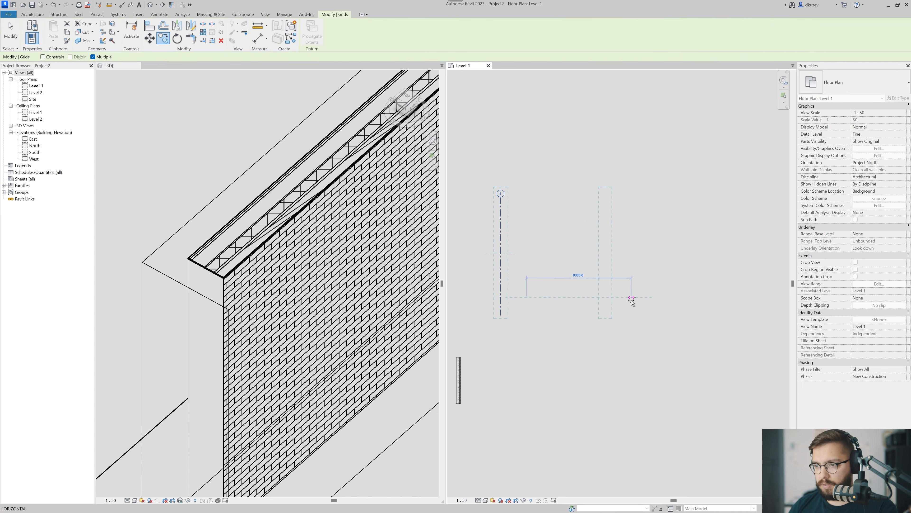
click(646, 298)
key(Escape)
key(Escape)
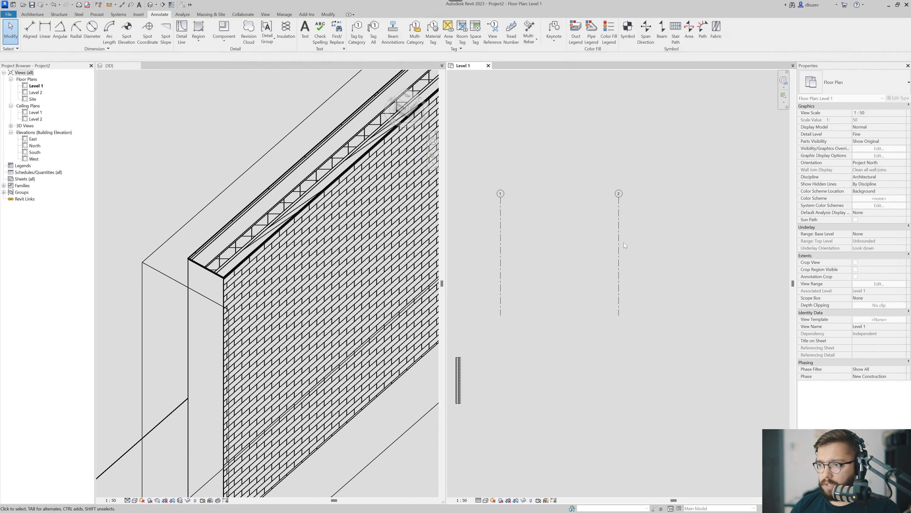
Draw a horizontal grid line crossing both vertical grids near their upper ends, with its bubble on the right.
scroll(498, 209, up, 2)
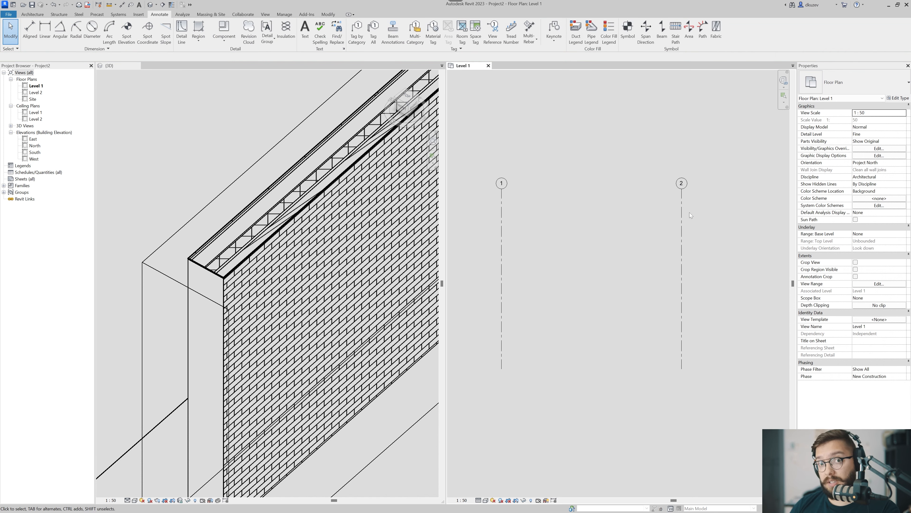
middle_drag(681, 243, 670, 266)
scroll(672, 268, down, 1)
drag(686, 257, 645, 278)
middle_drag(647, 305, 652, 318)
scroll(651, 319, down, 2)
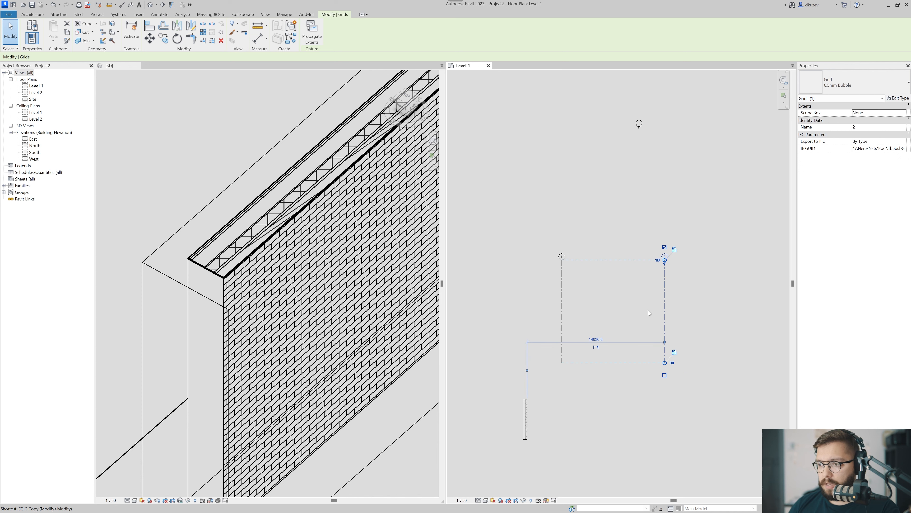
key(g)
key(r)
click(693, 280)
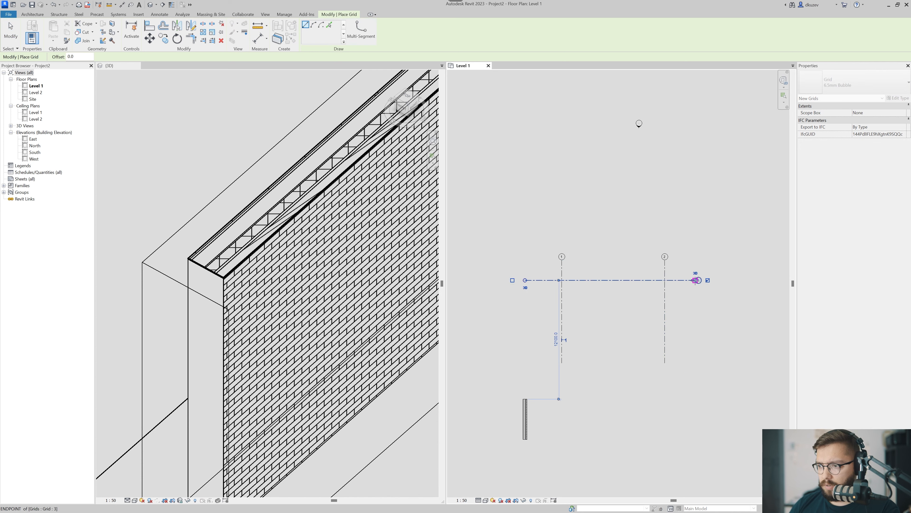
key(Escape)
key(Escape)
Rename the horizontal grid line as A.
scroll(686, 283, up, 3)
double_click(724, 274)
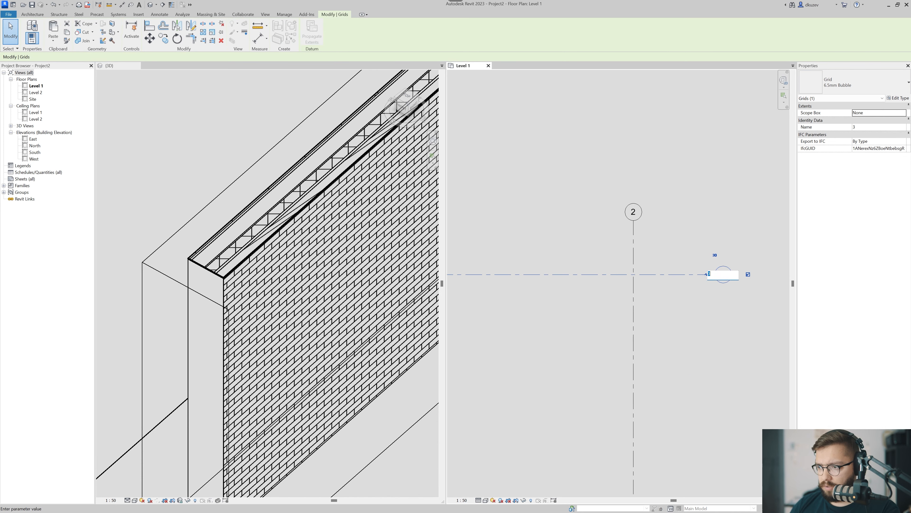
key(Return)
scroll(650, 281, down, 2)
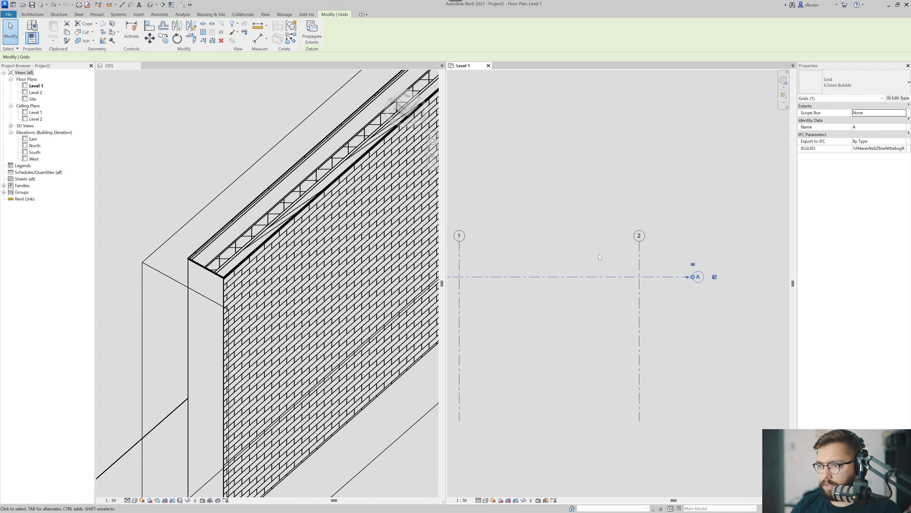
Copy grid A straight down by about 6200 mm so it crosses the lower part of the vertical grids.
key(c)
click(581, 289)
scroll(586, 323, down, 3)
middle_drag(586, 323, 598, 286)
click(597, 332)
key(Escape)
scroll(670, 331, up, 1)
key(Escape)
scroll(669, 331, up, 3)
scroll(676, 320, down, 2)
middle_drag(562, 317, 676, 337)
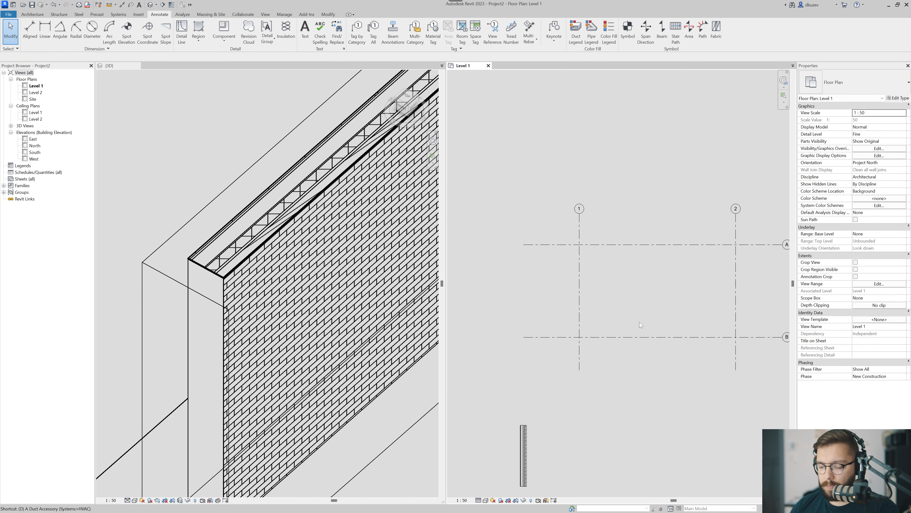
Add aligned dimensions between grids A and B and between grids 1 and 2.
key(d)
key(i)
middle_drag(626, 317, 593, 312)
scroll(554, 292, down, 1)
click(530, 252)
click(532, 322)
click(528, 295)
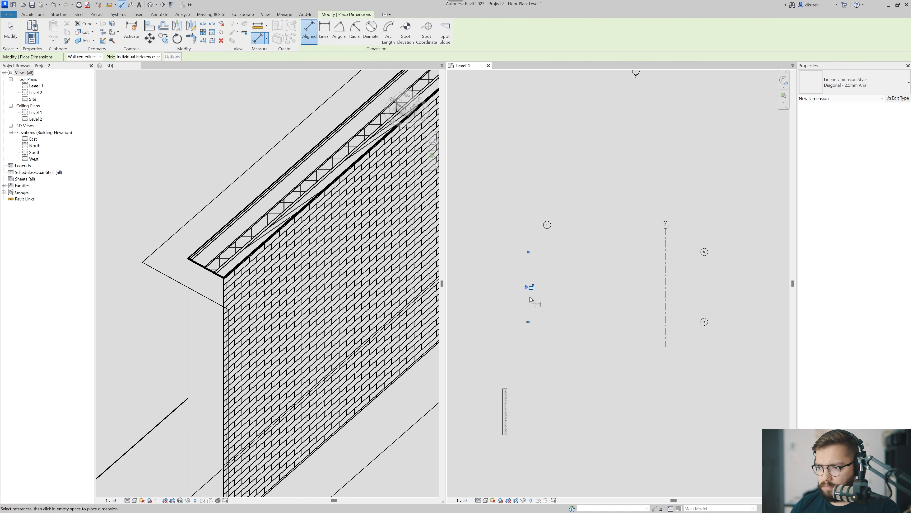
click(547, 279)
click(665, 257)
click(637, 241)
scroll(560, 248, up, 2)
key(Escape)
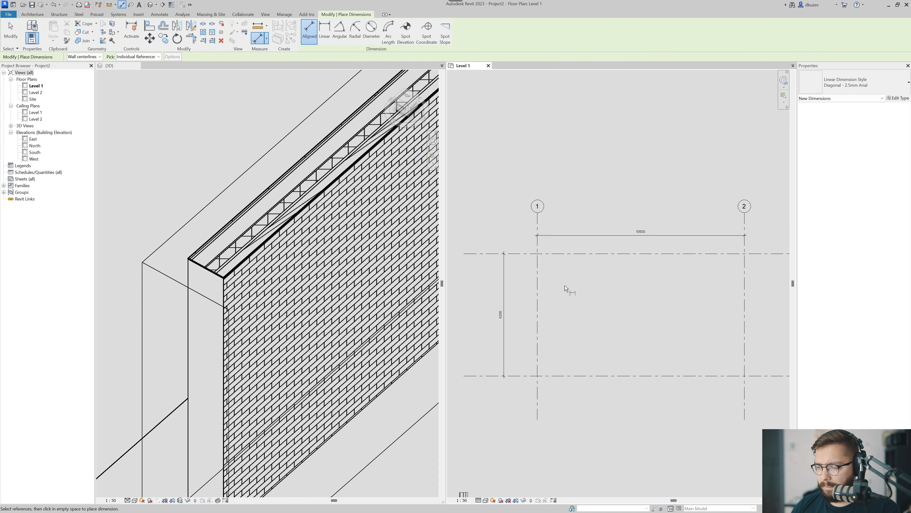
key(Escape)
Move grid 2 by setting its dimensioned distance from grid 1 to 9000 mm.
middle_drag(758, 294, 657, 300)
drag(679, 309, 592, 283)
click(542, 238)
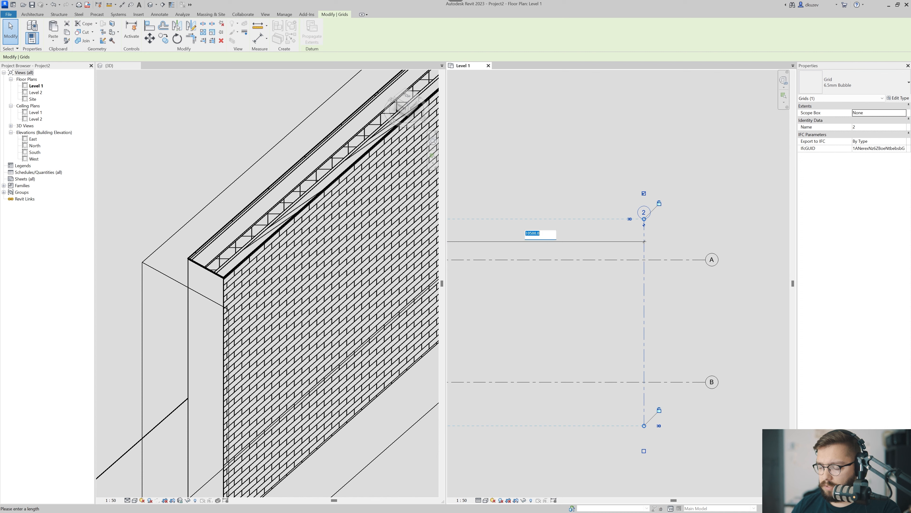
text(9000)
key(Return)
scroll(547, 238, down, 1)
middle_drag(546, 239, 646, 238)
click(666, 290)
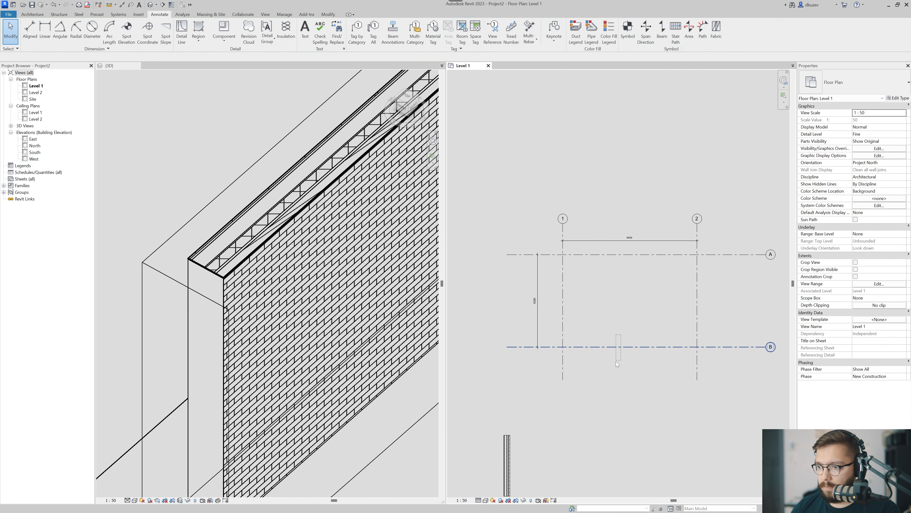
Move grid B by setting its dimensioned distance from grid A to 6000 mm.
click(614, 348)
click(536, 307)
text(6000)
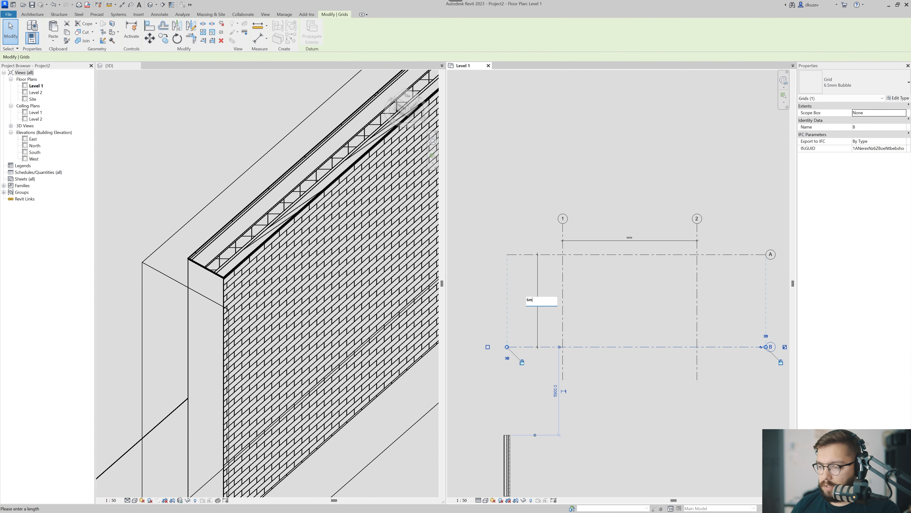
key(Return)
click(600, 324)
middle_drag(658, 316, 632, 314)
Delete both grid spacing dimensions, leaving only the four grid lines.
click(512, 289)
click(494, 305)
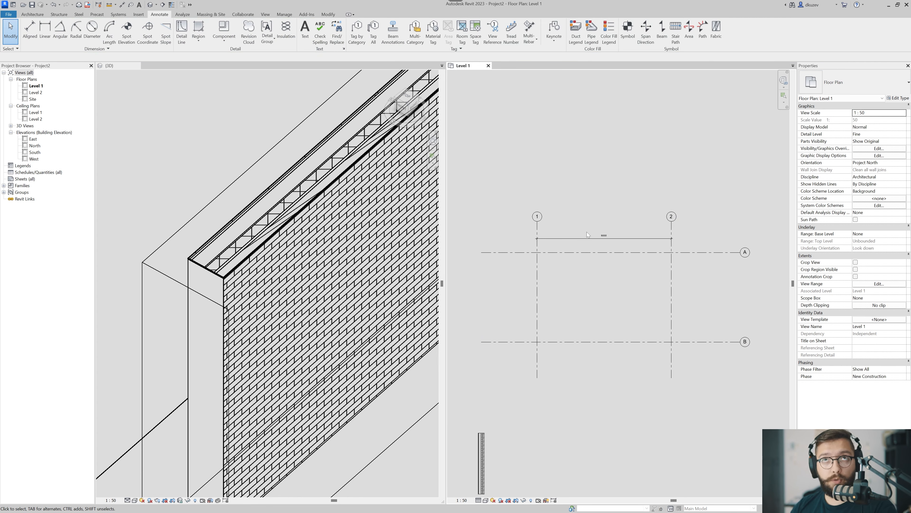
click(597, 241)
key(Delete)
middle_drag(470, 225, 476, 206)
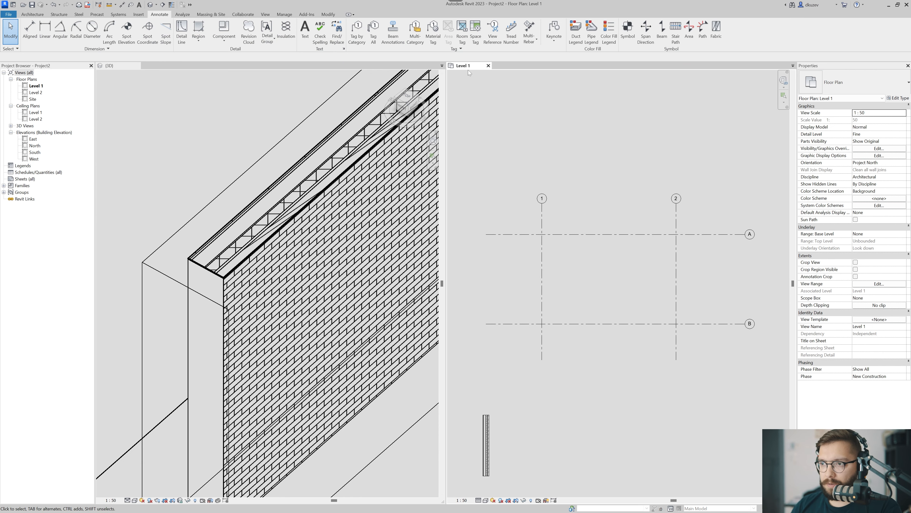
Dock the Level 1 plan view together with the 3D view so the plan fills the whole drawing area.
drag(468, 70, 265, 67)
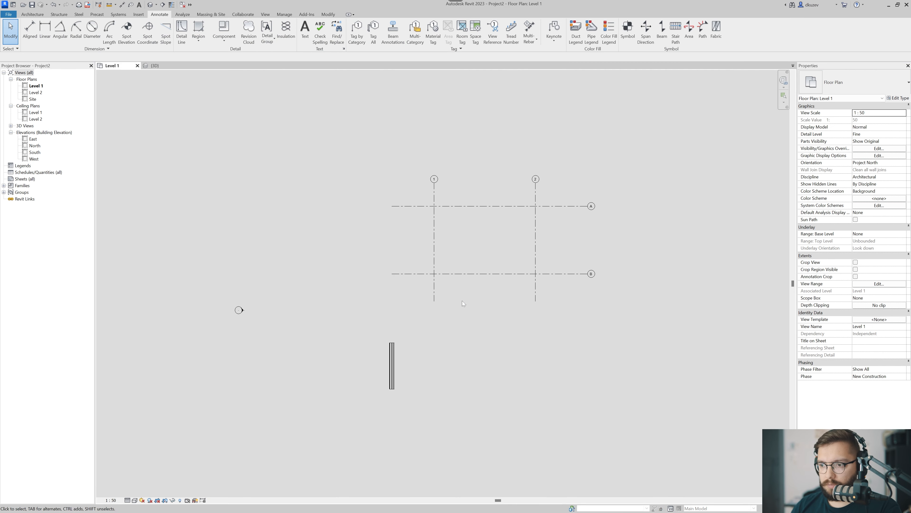
scroll(437, 320, up, 2)
scroll(447, 236, up, 1)
middle_drag(447, 236, 316, 236)
scroll(401, 269, down, 1)
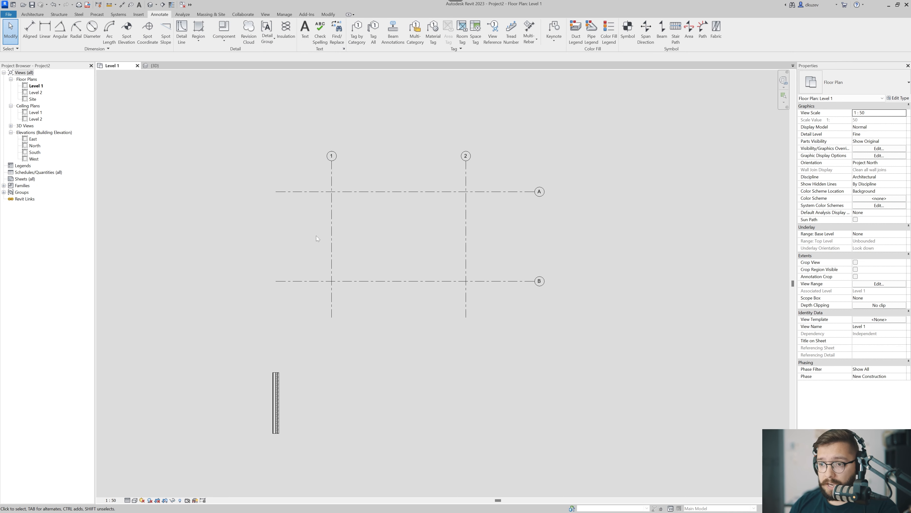
scroll(264, 359, up, 1)
middle_drag(265, 358, 279, 338)
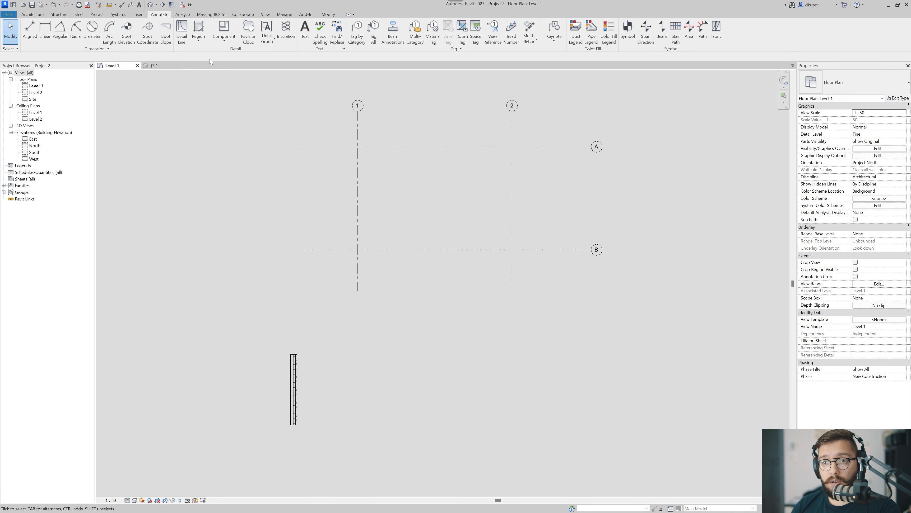
Create a Generic 150mm floor on Level 1 with a rectangular boundary from grid intersection A-1 to B-2.
click(32, 14)
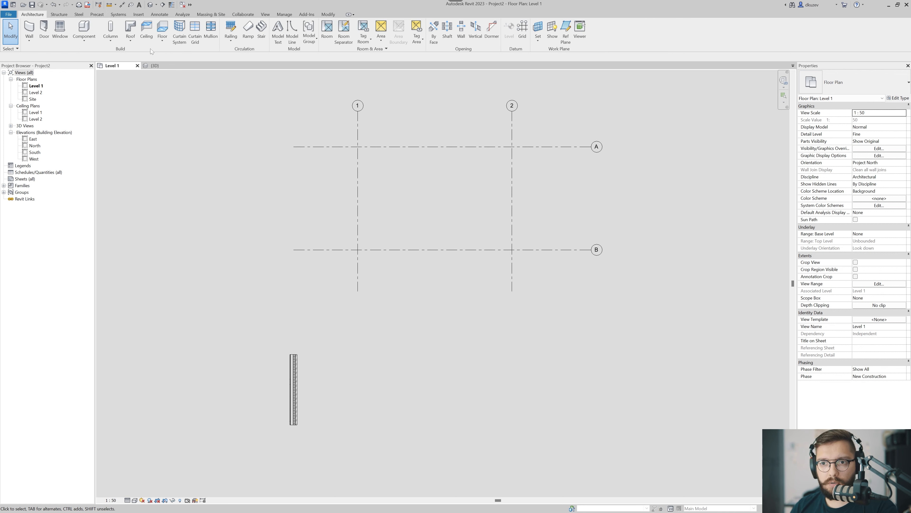
click(162, 39)
click(151, 53)
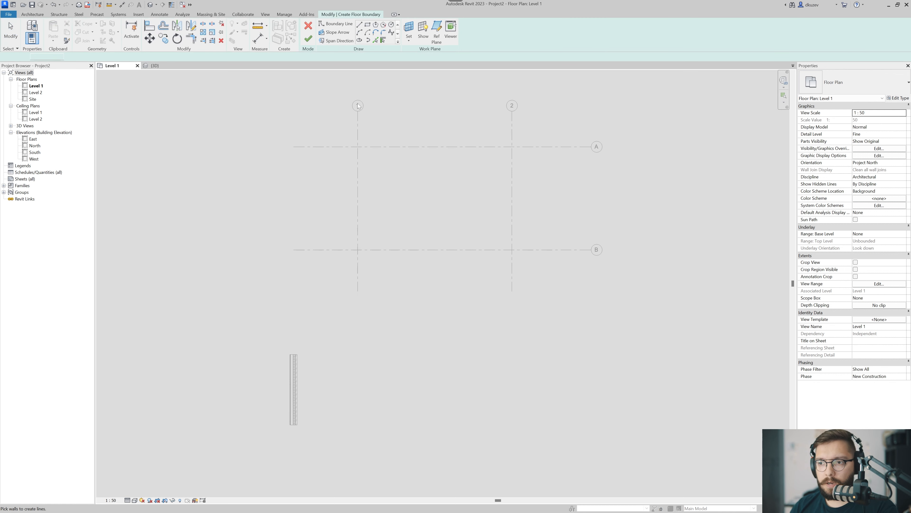
click(358, 146)
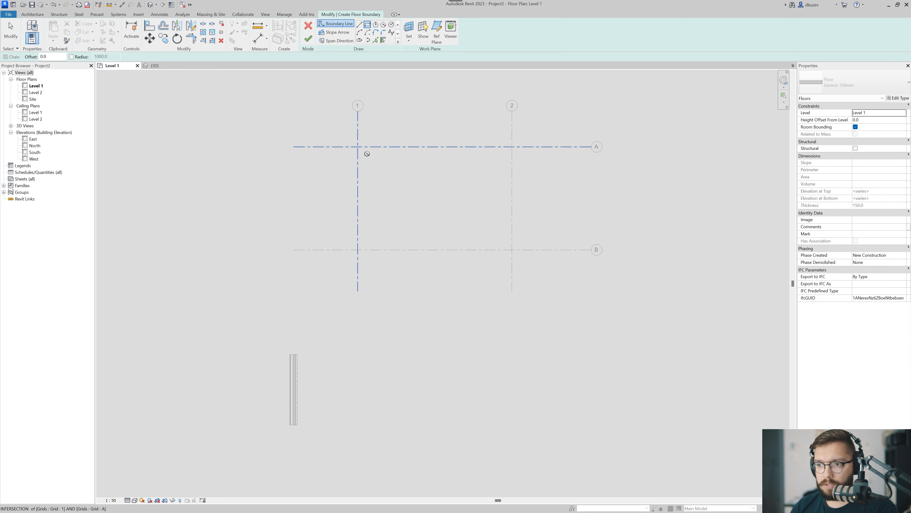
click(512, 249)
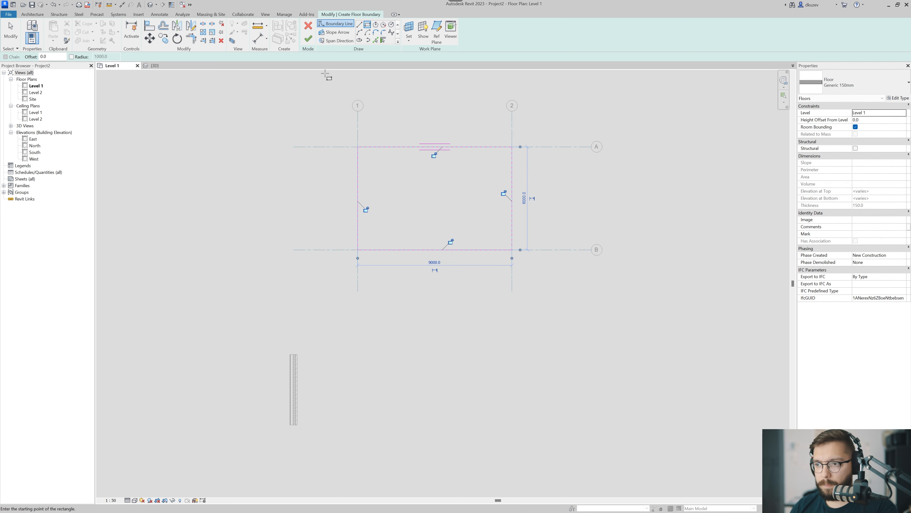
click(312, 44)
key(Escape)
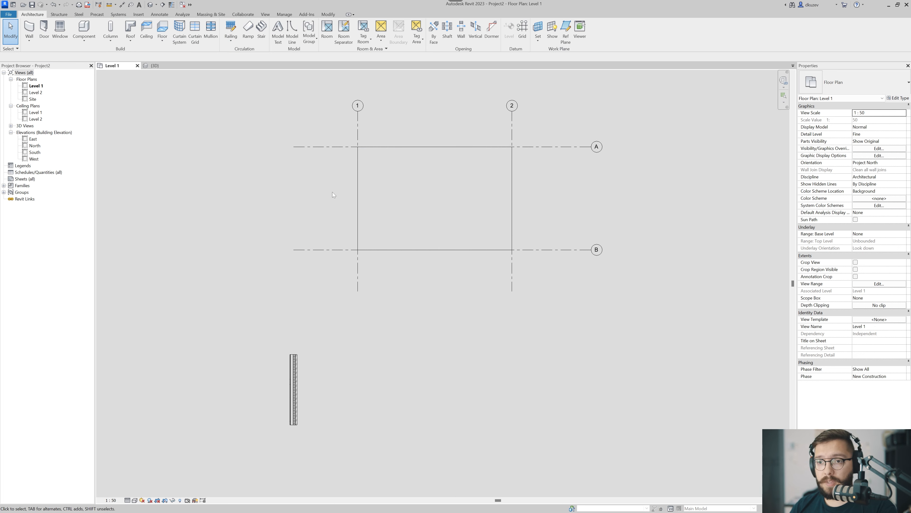
Tile the plan and 3D views side by side, fit both, and turn off the 3D view's section box to show the floor.
key(w)
key(t)
key(z)
key(a)
scroll(561, 303, down, 2)
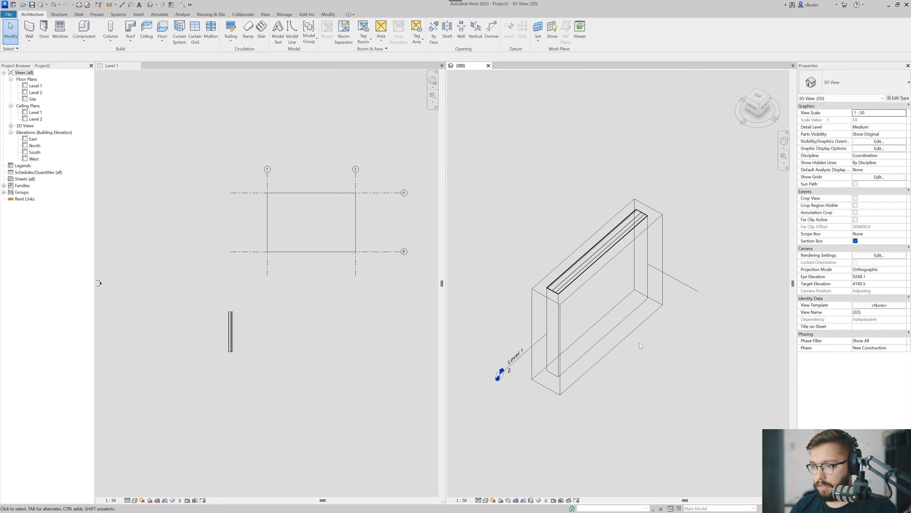
click(856, 241)
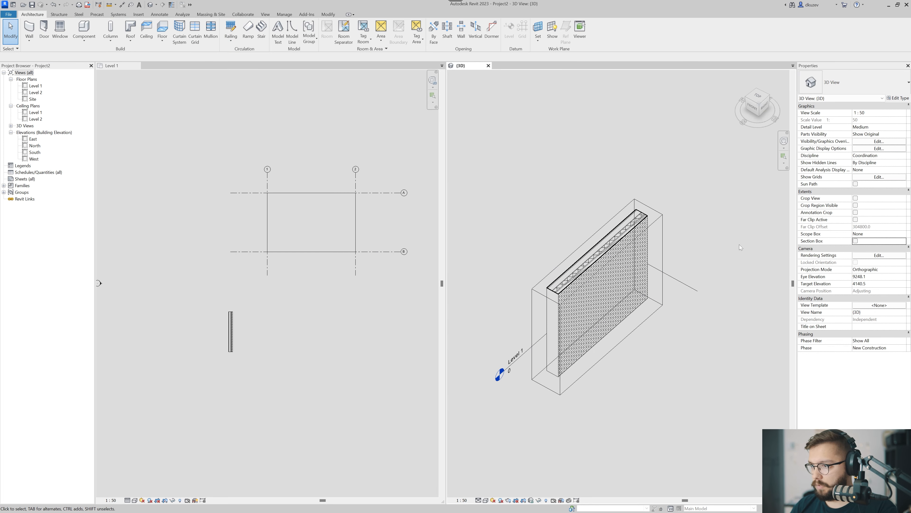
scroll(619, 291, down, 3)
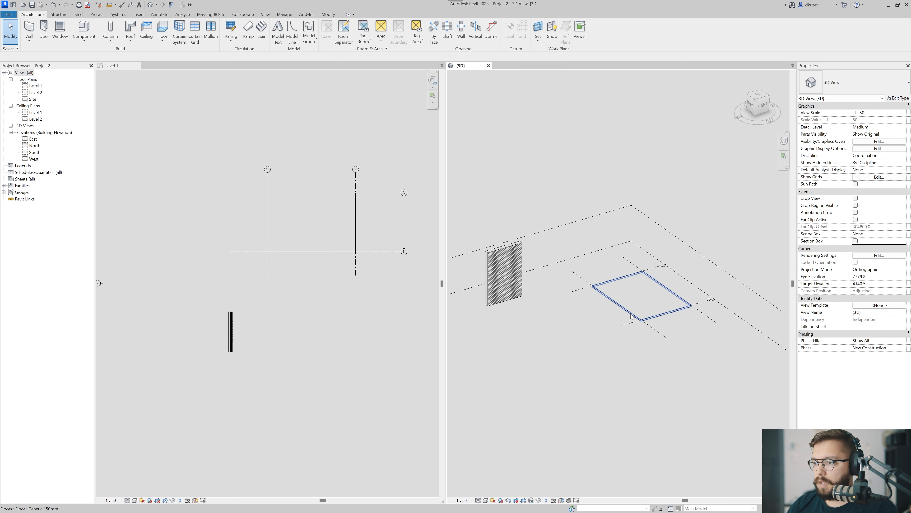
scroll(634, 298, up, 3)
click(634, 297)
key(Escape)
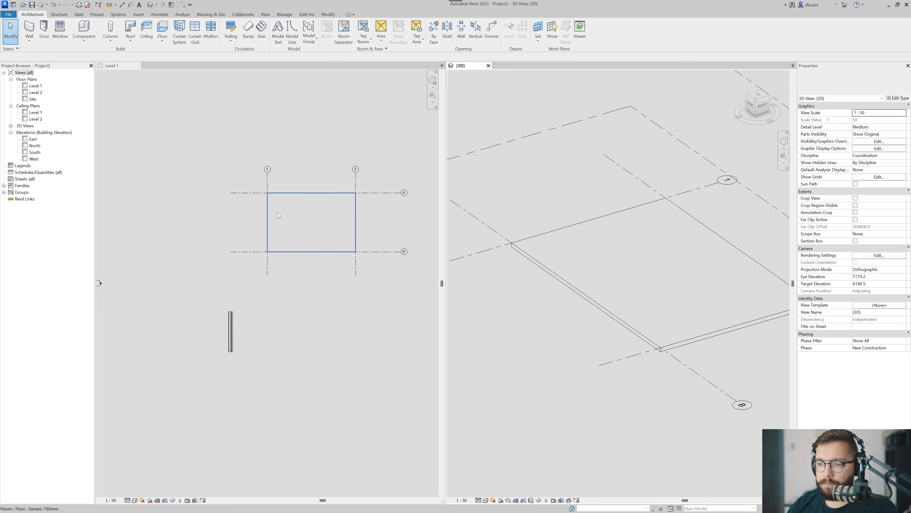
Display thin lines in the Level 1 plan and examine the layers at the end of the sample brick wall.
click(289, 222)
scroll(247, 292, up, 5)
scroll(212, 338, up, 4)
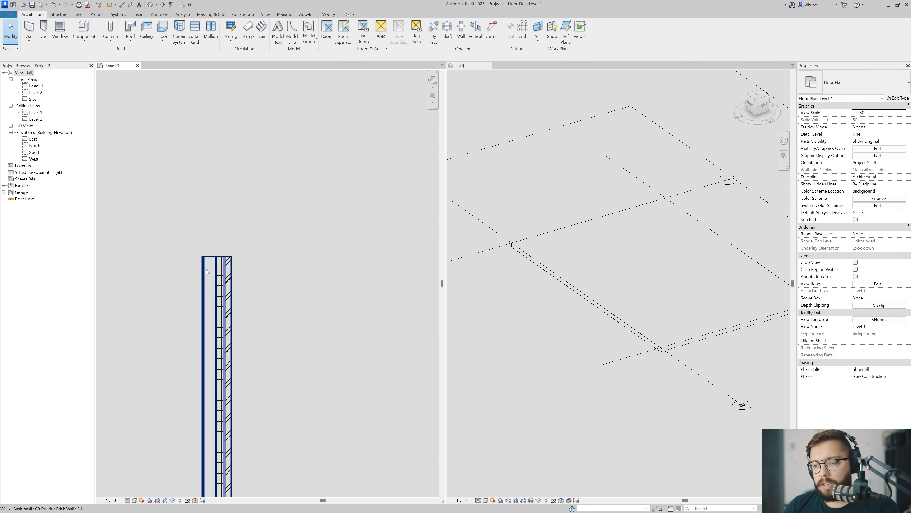
scroll(223, 265, up, 2)
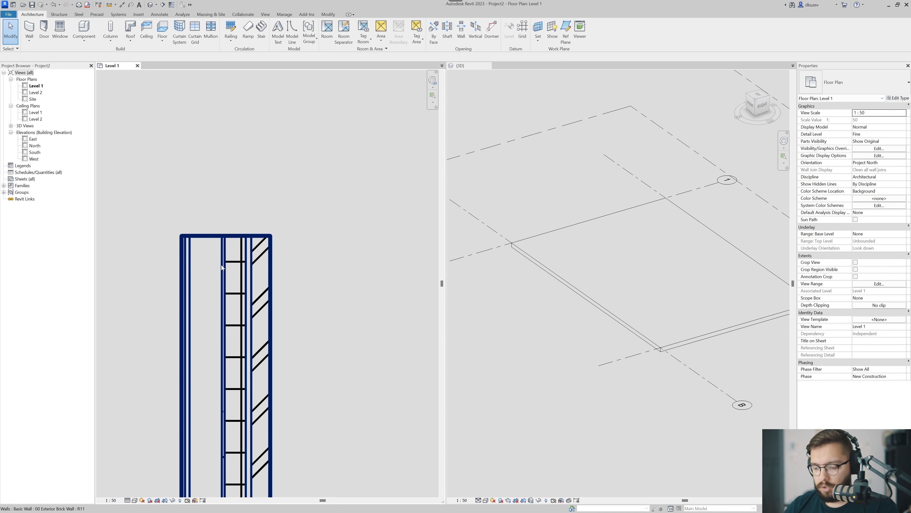
key(t)
key(l)
scroll(214, 292, up, 3)
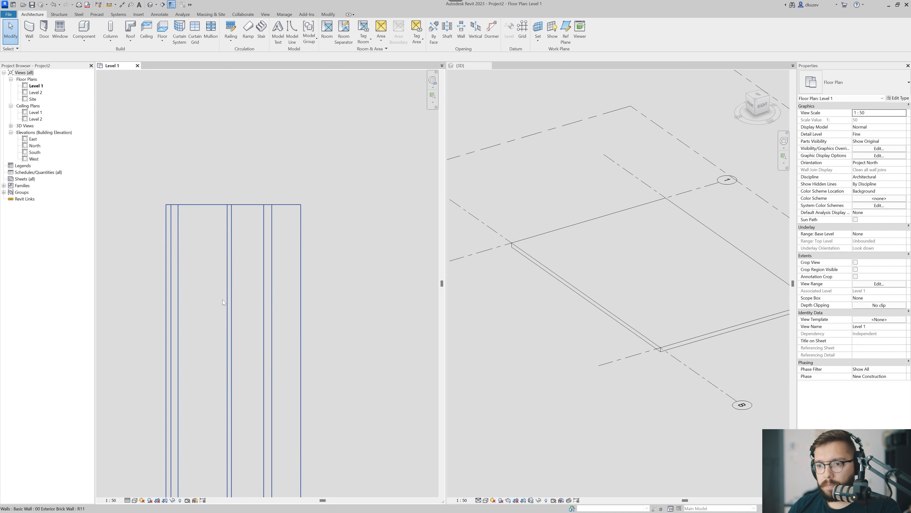
scroll(221, 209, up, 3)
middle_drag(227, 230, 242, 271)
scroll(243, 271, down, 3)
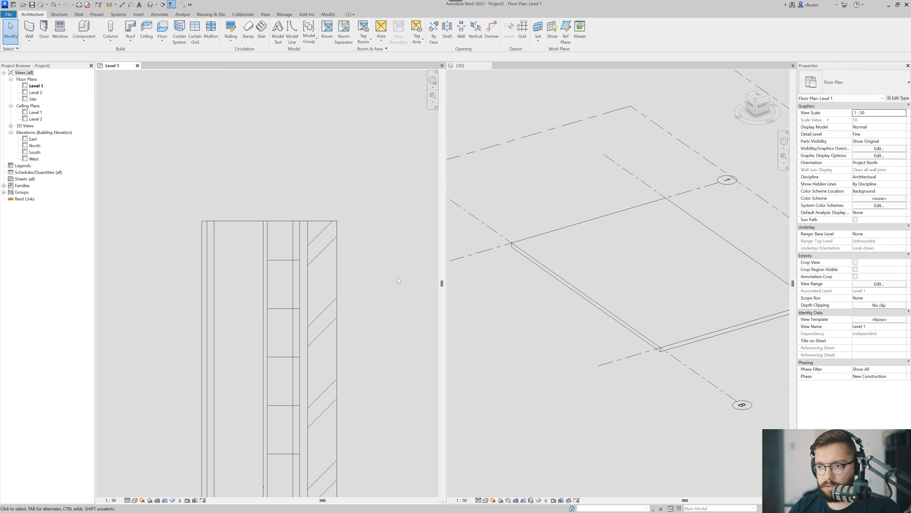
middle_drag(397, 278, 400, 267)
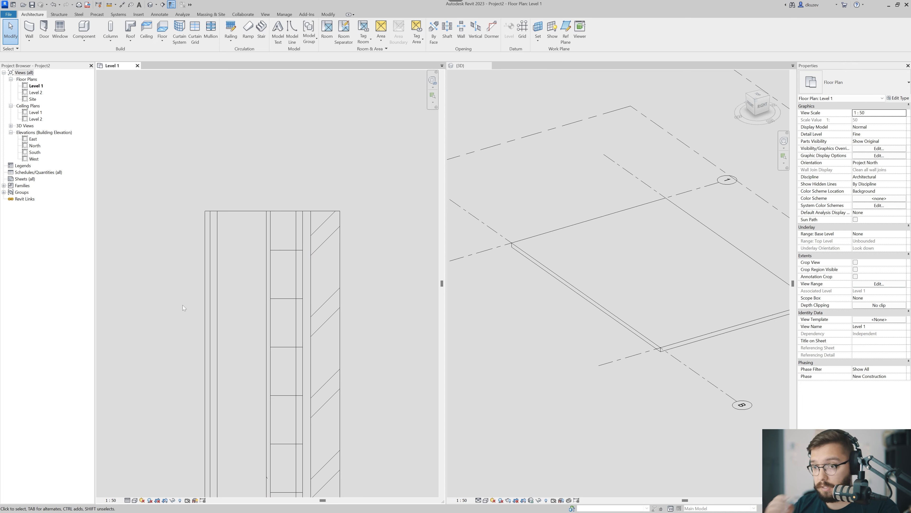
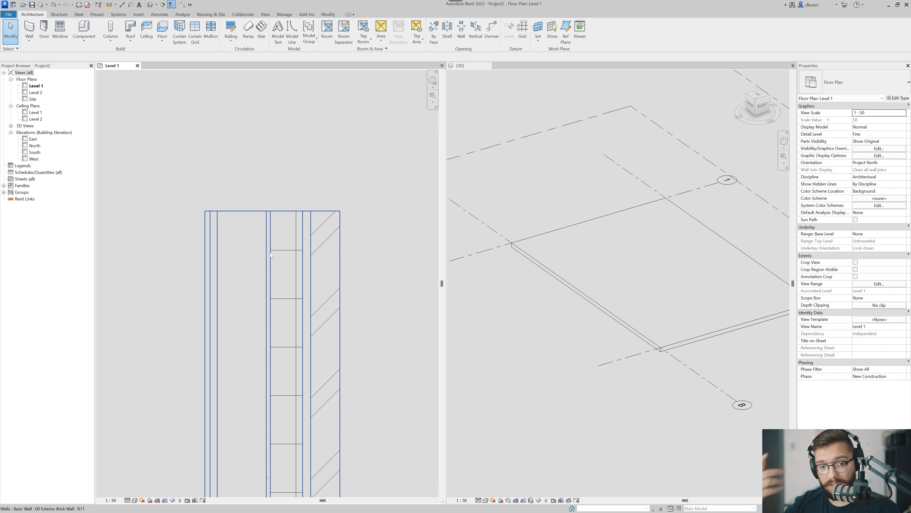
Select the sample brick wall on Level 1 and examine where its centerline handle sits among the layers.
scroll(278, 265, down, 3)
click(278, 265)
scroll(277, 261, up, 4)
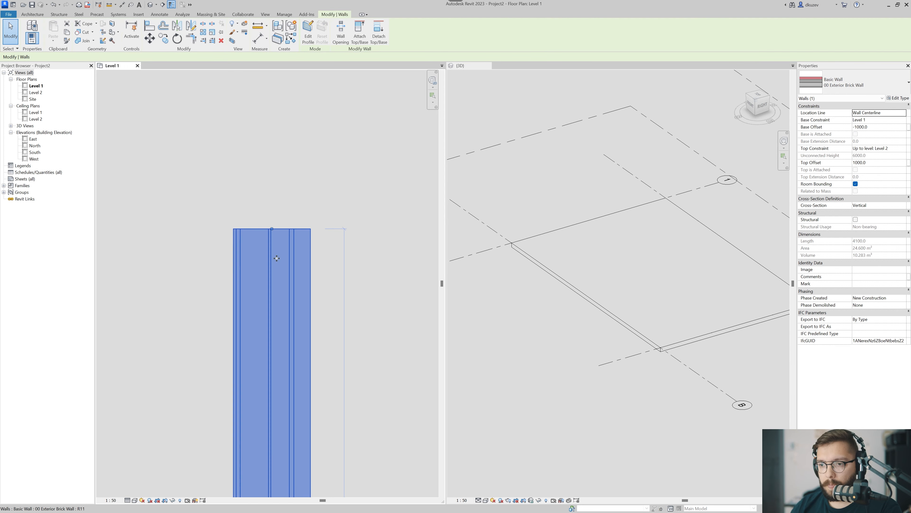
drag(301, 152, 276, 261)
scroll(275, 226, up, 4)
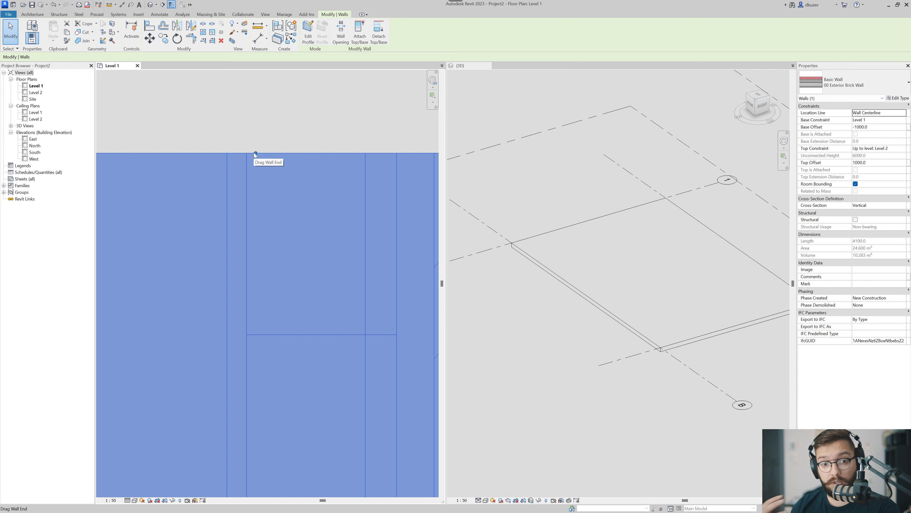
scroll(256, 158, down, 10)
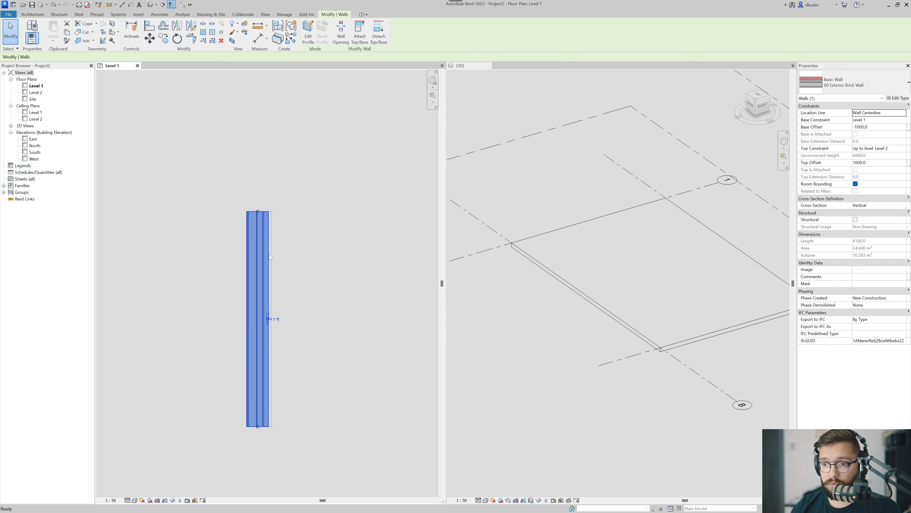
Create a similar vertical brick wall about 2870 mm long beside the sample wall and inspect its end.
key(c)
key(s)
click(305, 375)
scroll(286, 230, up, 6)
scroll(319, 224, up, 3)
scroll(308, 229, up, 2)
click(310, 225)
key(Escape)
key(Escape)
drag(311, 198, 295, 273)
scroll(298, 265, down, 2)
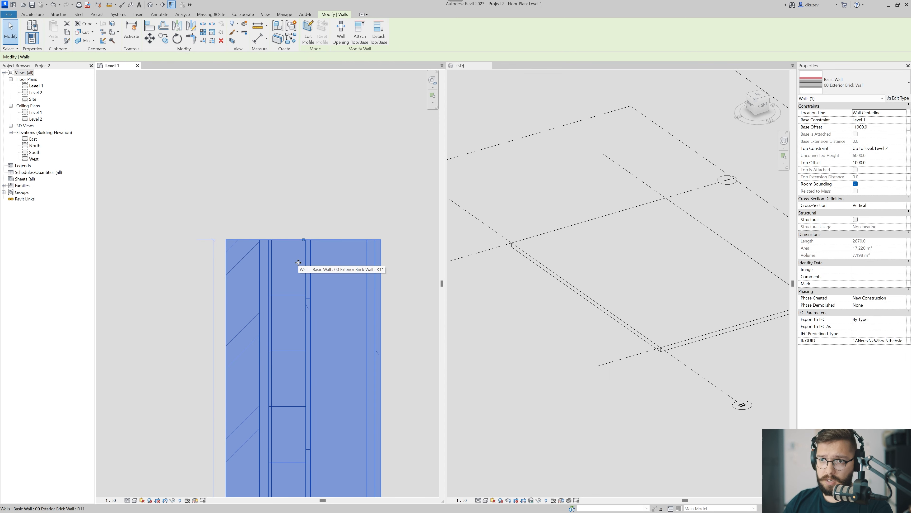
Draw a rectangle of 00 Exterior Brick Wall from grid intersection A-1 to B-2, using Wall Centerline as location line.
key(Escape)
scroll(298, 262, down, 5)
key(w)
key(a)
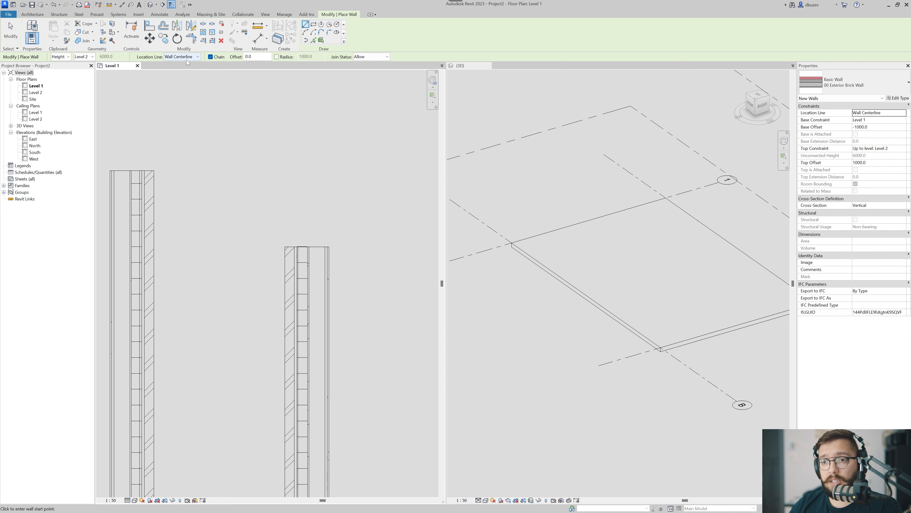
scroll(268, 283, down, 6)
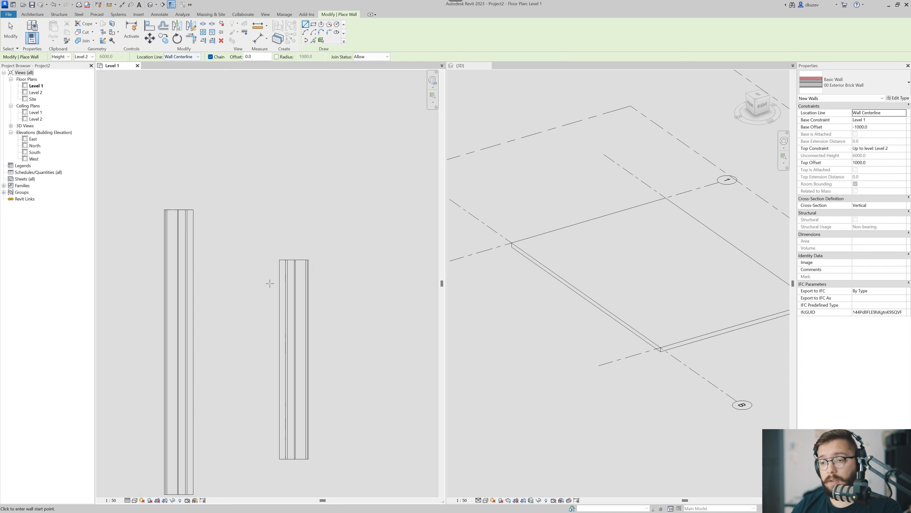
scroll(190, 316, down, 2)
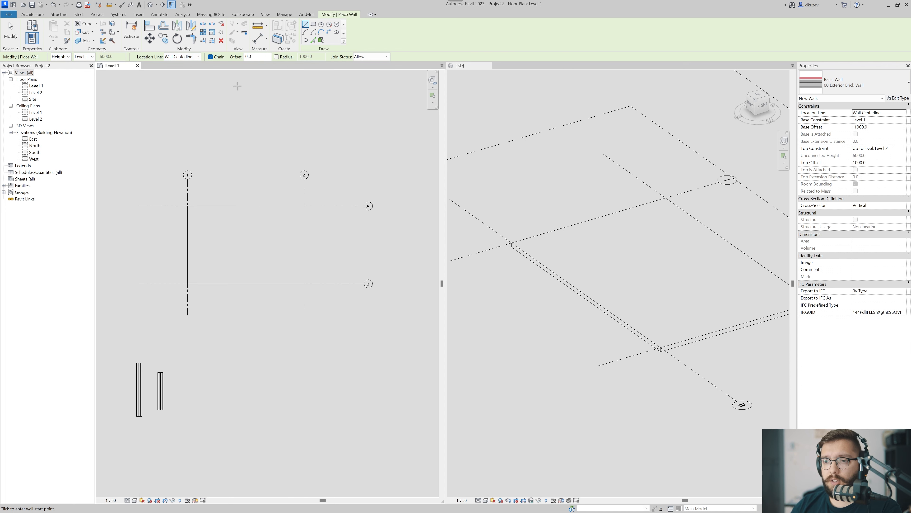
click(187, 206)
scroll(286, 273, up, 6)
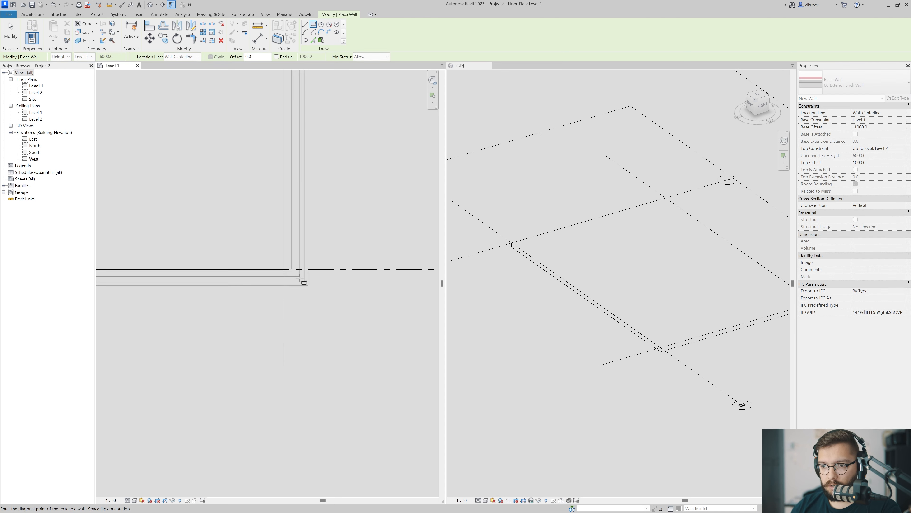
click(276, 263)
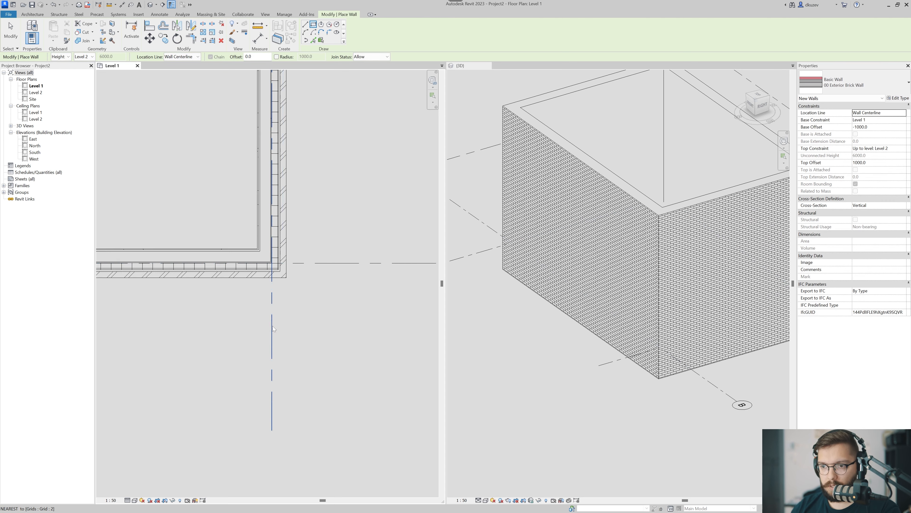
key(Escape)
key(Escape)
Apply a selection box around the rectangular brick enclosure in the 3D view.
scroll(301, 325, down, 3)
scroll(583, 259, down, 4)
shift+middle_drag(592, 352, 616, 358)
click(623, 265)
key(Escape)
click(616, 254)
ctrl+click(625, 188)
key(b)
key(x)
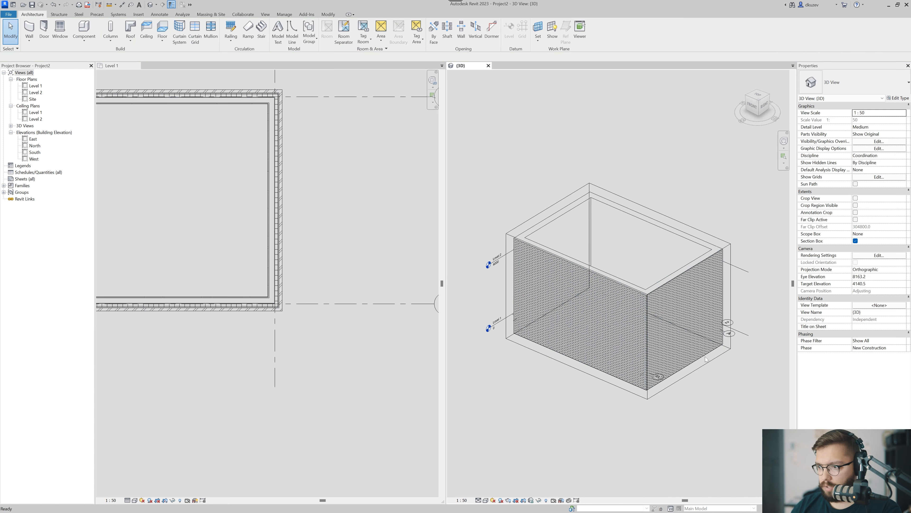
Pull the section box's east face inward past the grid 2 wall to expose the wall and floor cross-section.
click(702, 364)
drag(689, 321, 642, 301)
click(643, 374)
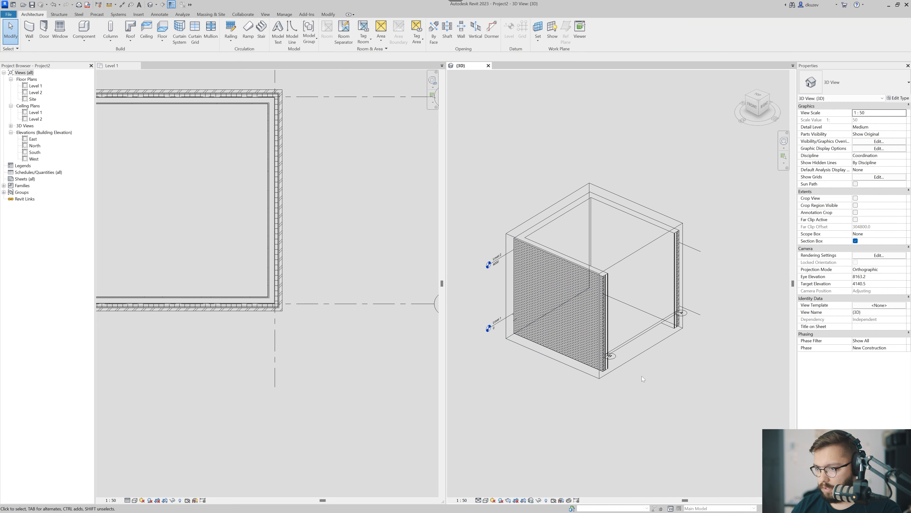
shift+middle_drag(642, 374, 565, 350)
scroll(692, 366, up, 8)
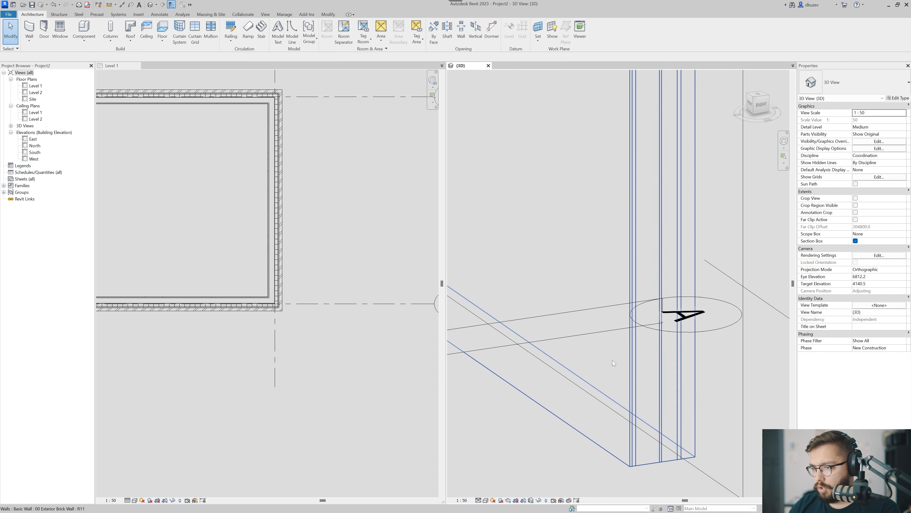
scroll(588, 396, down, 6)
middle_drag(588, 396, 539, 350)
scroll(635, 364, down, 2)
scroll(635, 364, down, 2)
scroll(539, 350, up, 6)
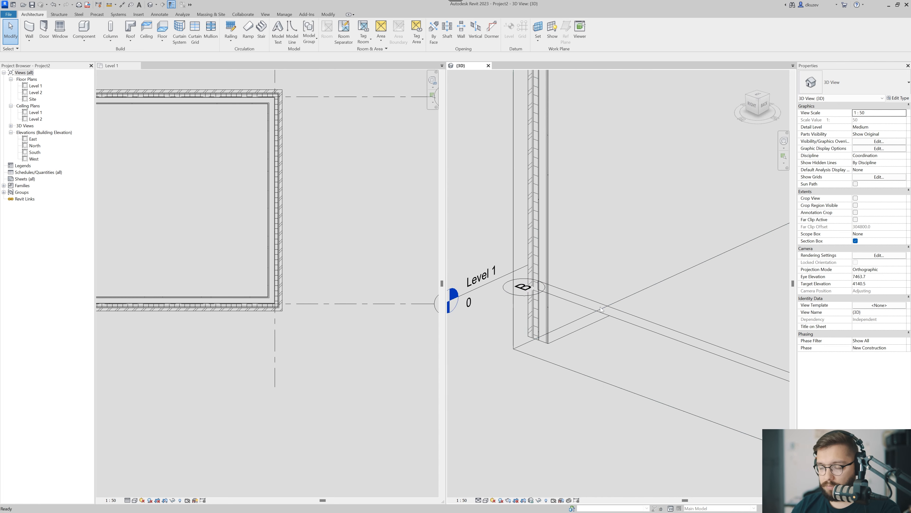
Hide the Grids annotation category in the 3D view.
key(v)
key(v)
click(274, 163)
click(264, 258)
text(gr)
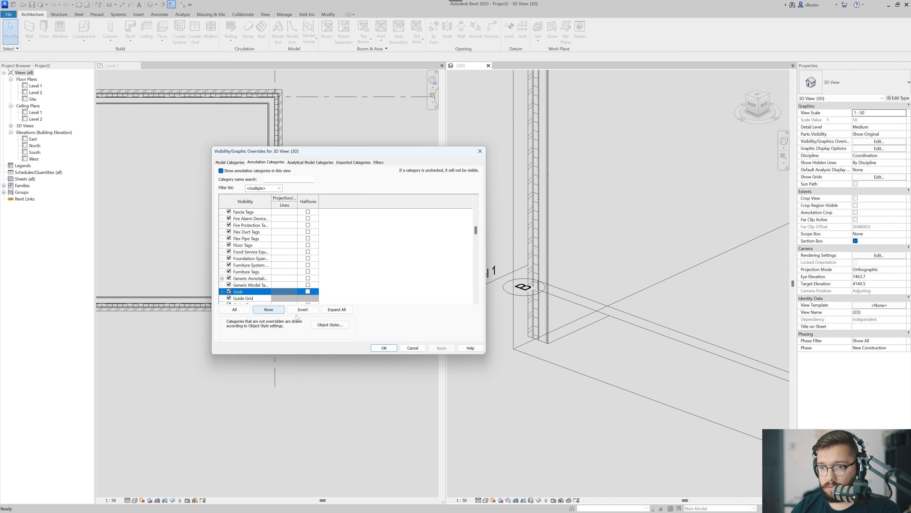
click(391, 350)
Examine where the floor edge falls within the wall layers at the section cut.
scroll(612, 319, down, 3)
scroll(562, 310, up, 5)
scroll(543, 227, up, 5)
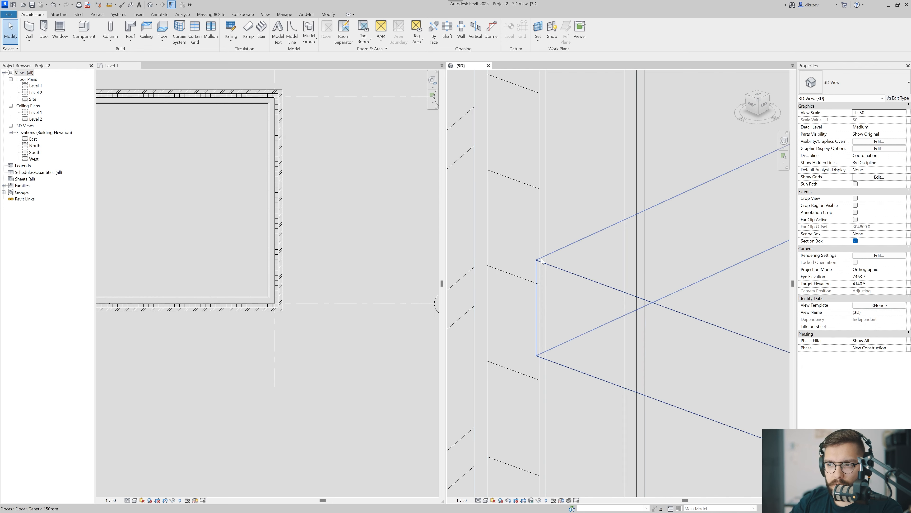
scroll(545, 253, up, 2)
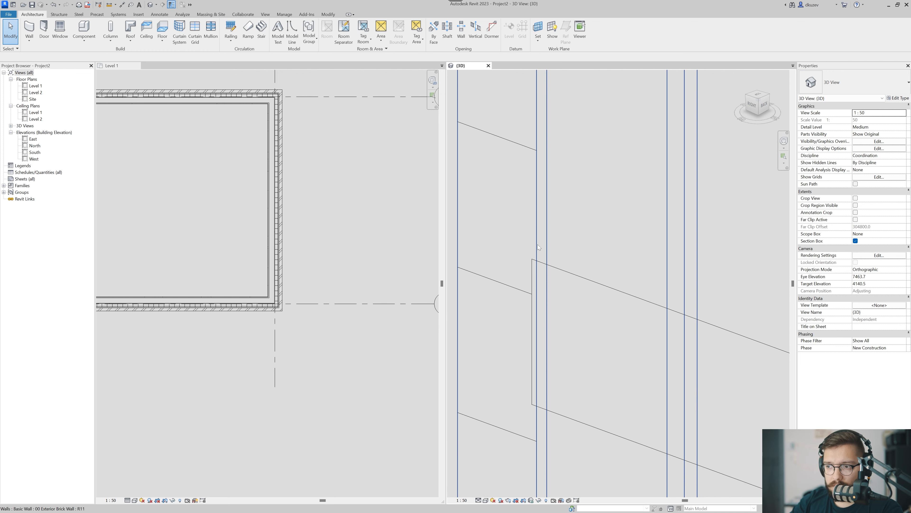
scroll(467, 326, down, 4)
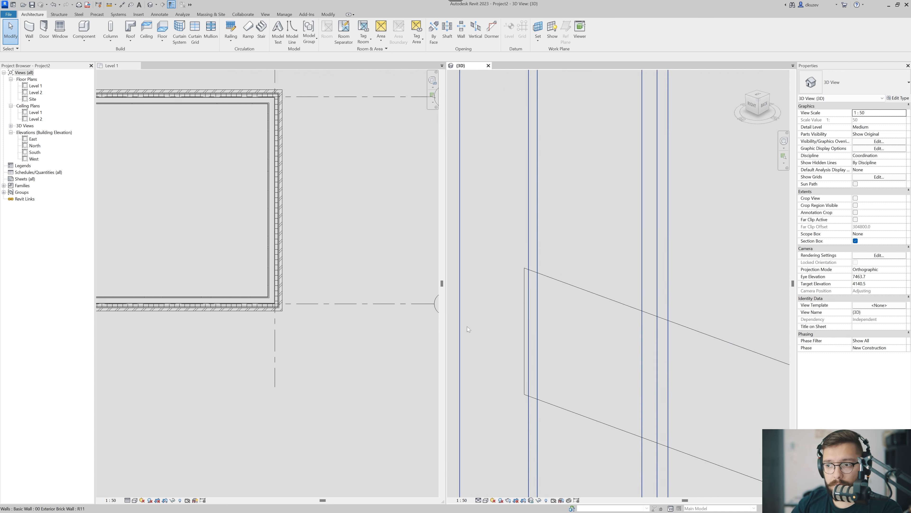
scroll(273, 310, down, 4)
Delete the four brick walls around the floor in the Level 1 plan.
scroll(257, 332, down, 3)
click(259, 374)
middle_drag(259, 373, 297, 377)
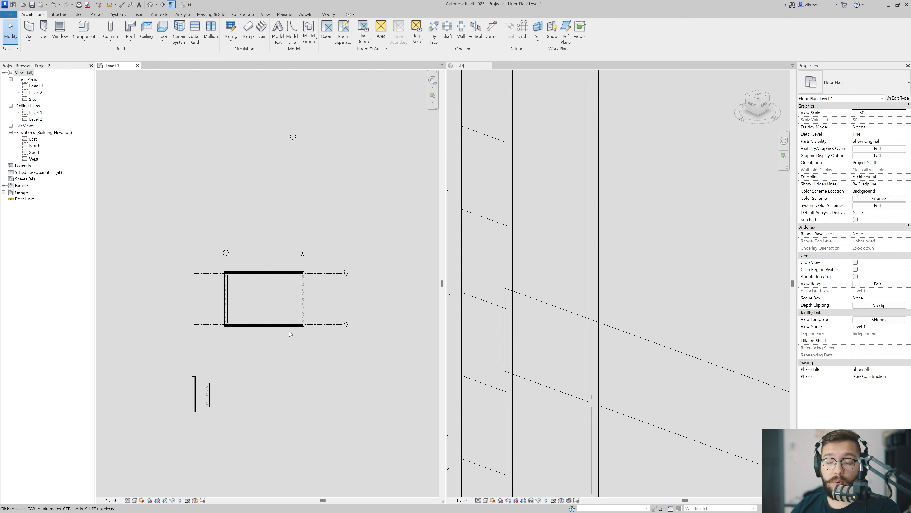
click(283, 324)
key(Delete)
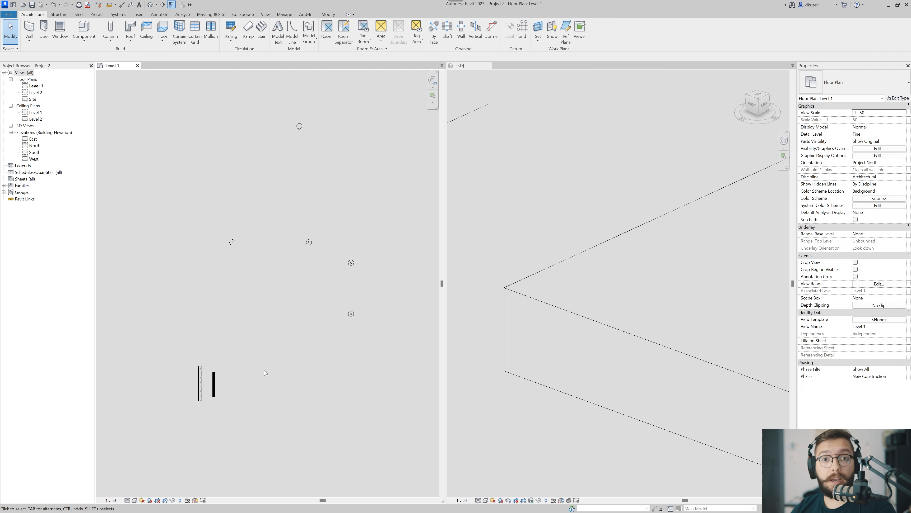
Examine the Location Line options for a new 00 Exterior Brick Wall, including the core face choices.
key(w)
key(a)
scroll(259, 361, up, 1)
scroll(260, 358, up, 2)
click(183, 57)
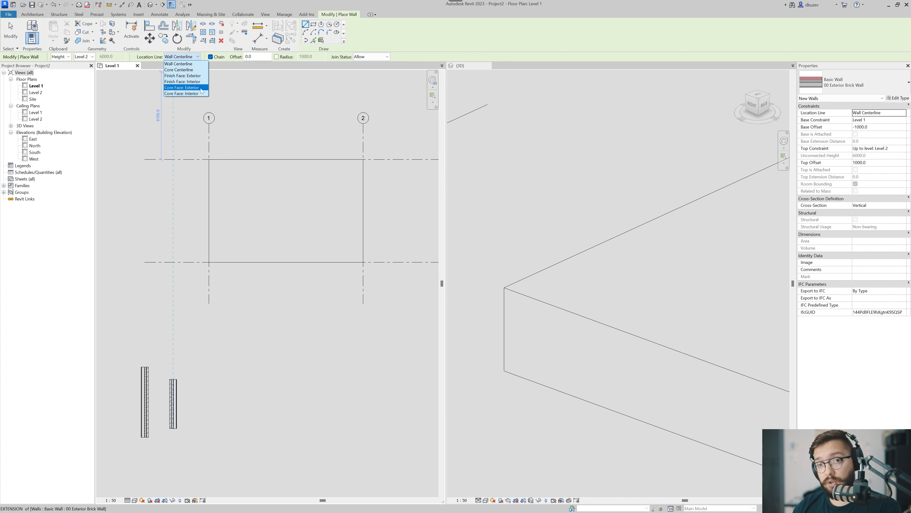
key(Escape)
key(Escape)
Examine the layers and core boundaries in the assembly of the 00 Exterior Brick Wall type.
click(173, 392)
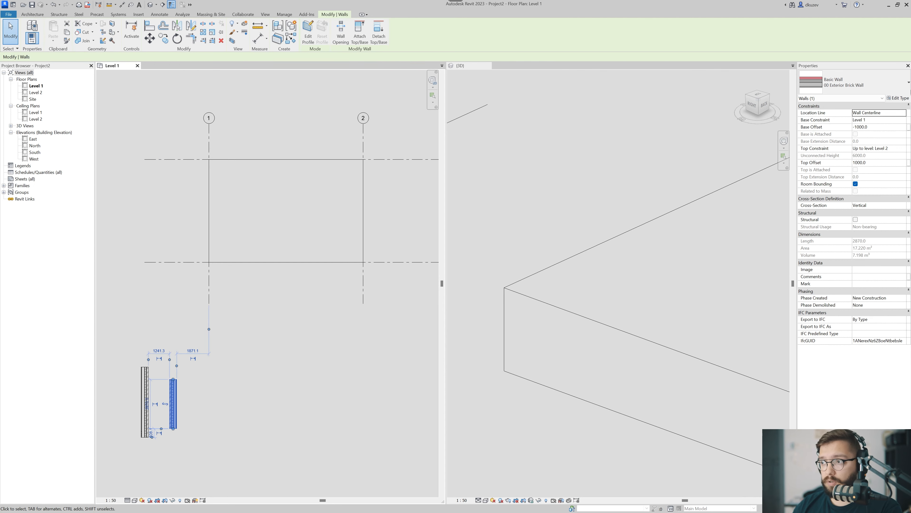
click(900, 98)
click(553, 165)
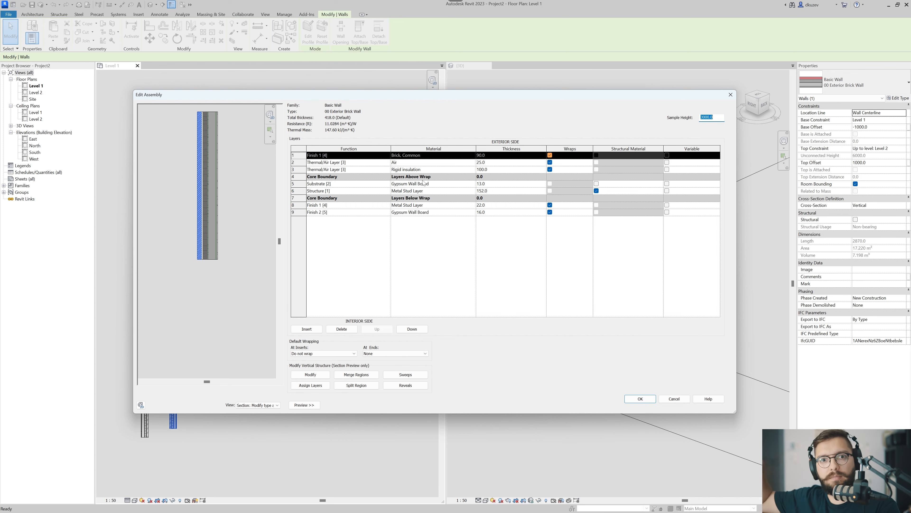
key(Return)
key(Return)
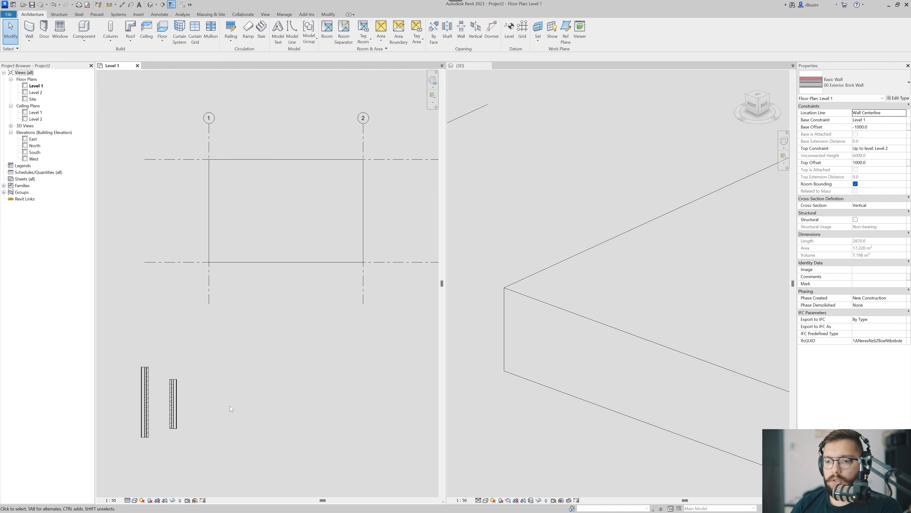
Draw rectangular brick walls from grid intersection A-1 to B-2 with the location line set to Core Face: Exterior.
middle_drag(236, 383, 239, 396)
key(w)
key(a)
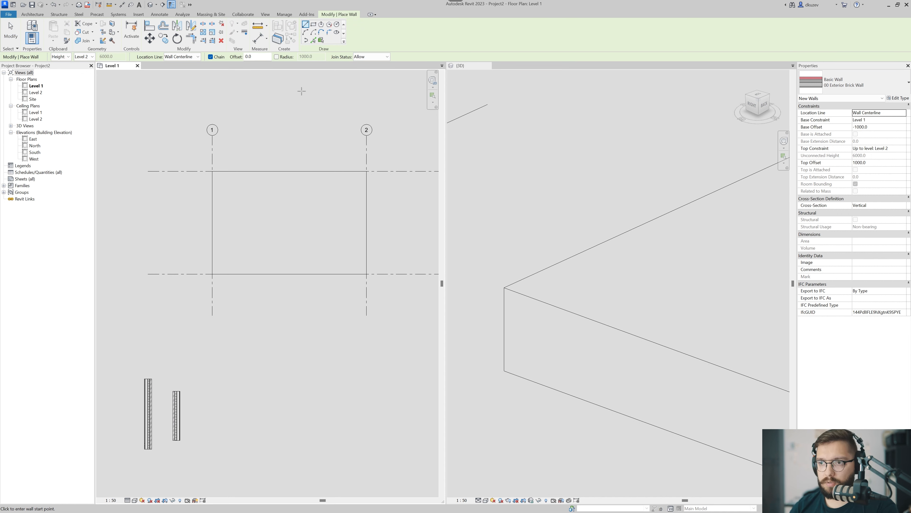
click(174, 57)
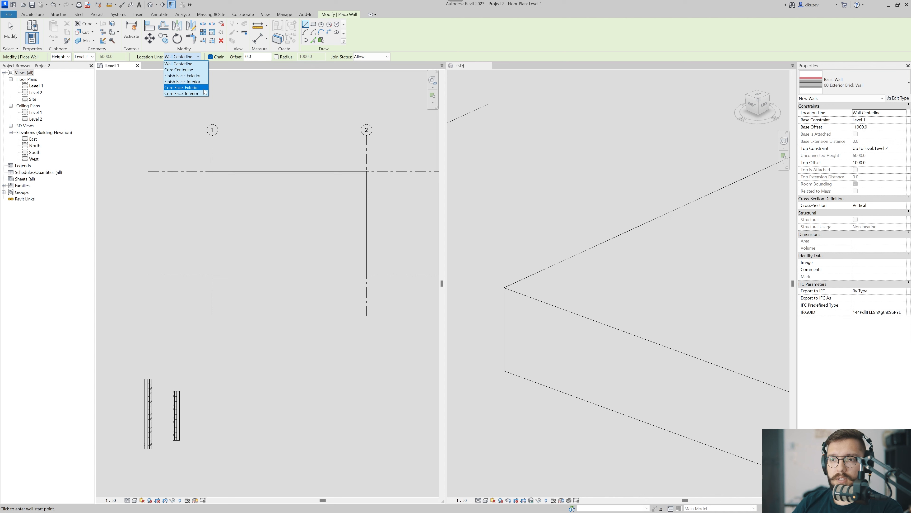
click(203, 89)
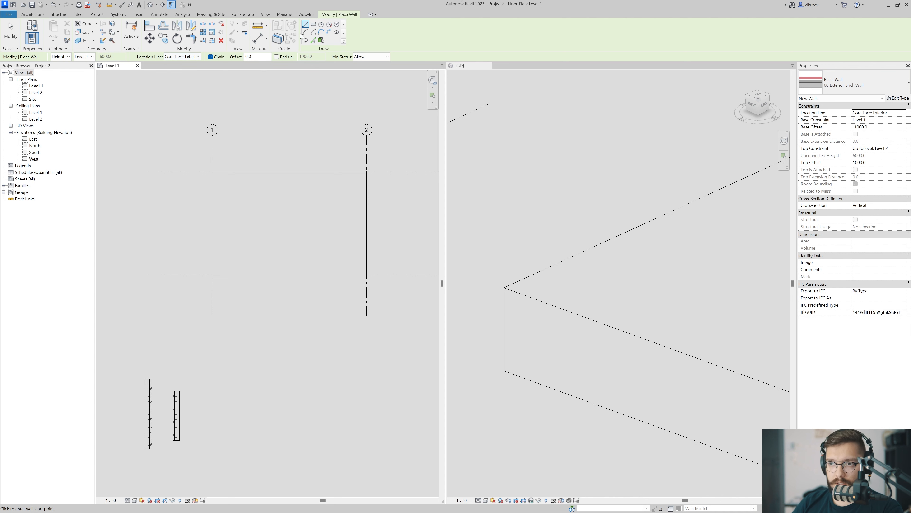
click(212, 171)
click(366, 273)
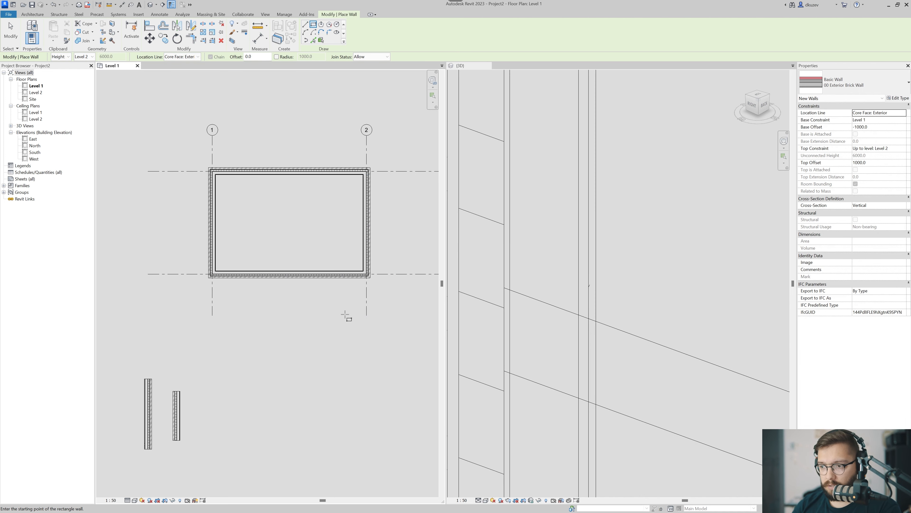
key(Escape)
key(Escape)
Examine how the floor edge lines up with the brick walls' exterior core face in the 3D section.
scroll(507, 316, down, 4)
scroll(561, 337, down, 1)
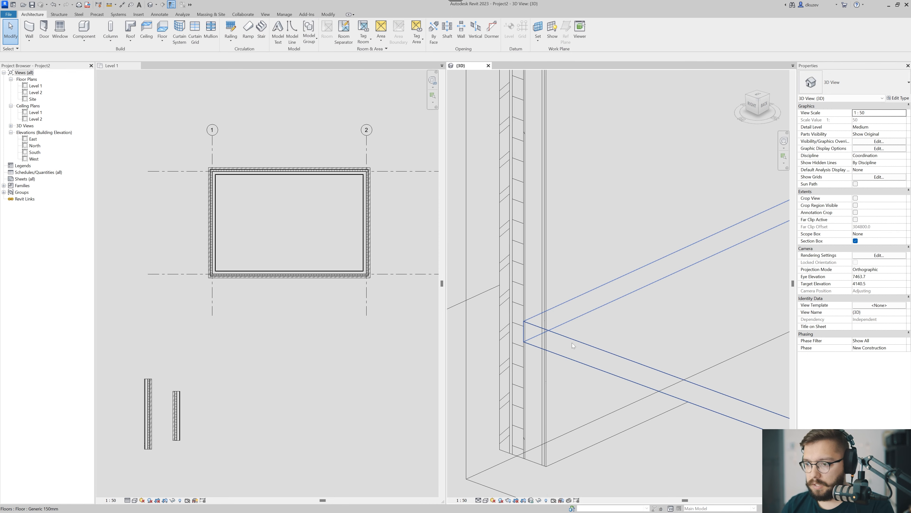
scroll(525, 312, up, 5)
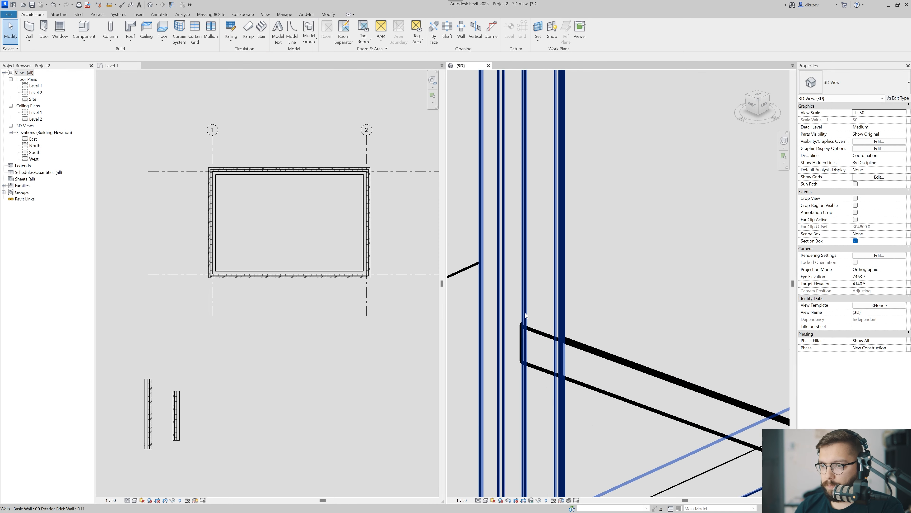
scroll(519, 322, down, 3)
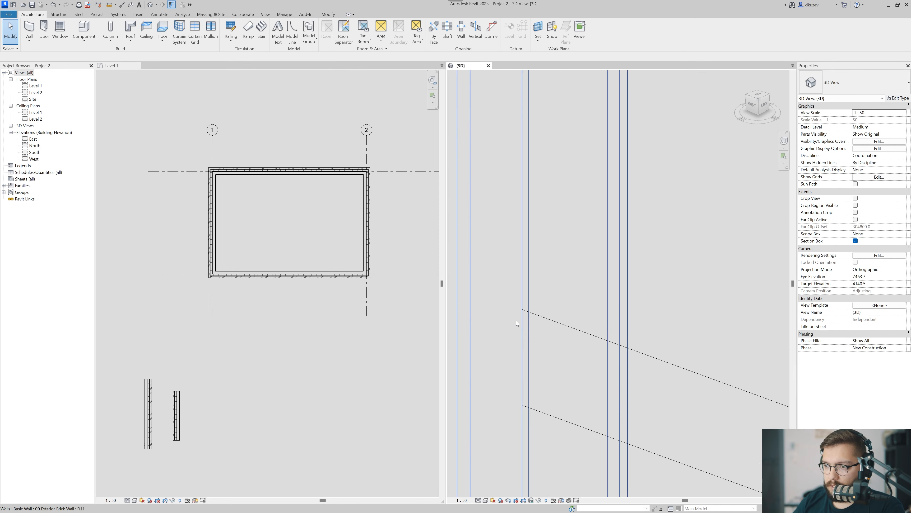
scroll(547, 322, down, 3)
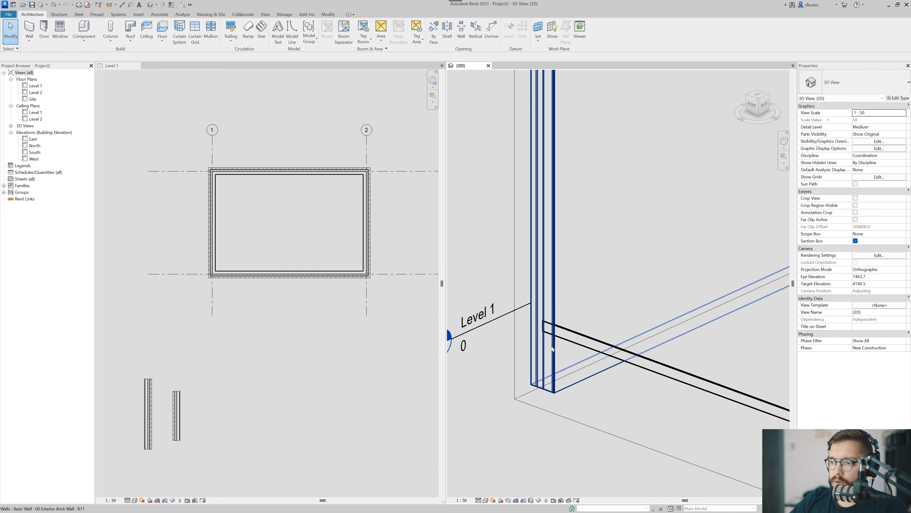
middle_drag(552, 347, 542, 379)
middle_drag(583, 261, 524, 244)
scroll(583, 261, down, 2)
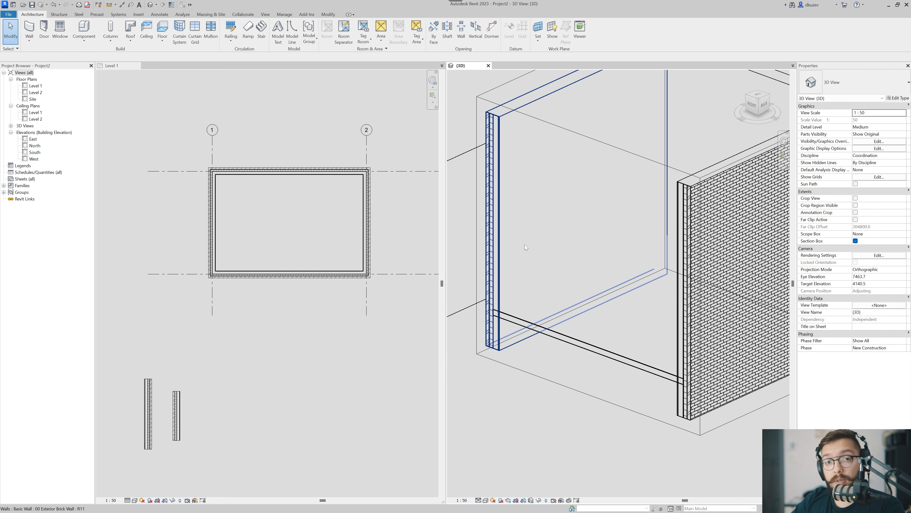
Join the geometry of the Generic 150mm floor and the adjoining brick wall, and inspect the cut junction.
click(328, 14)
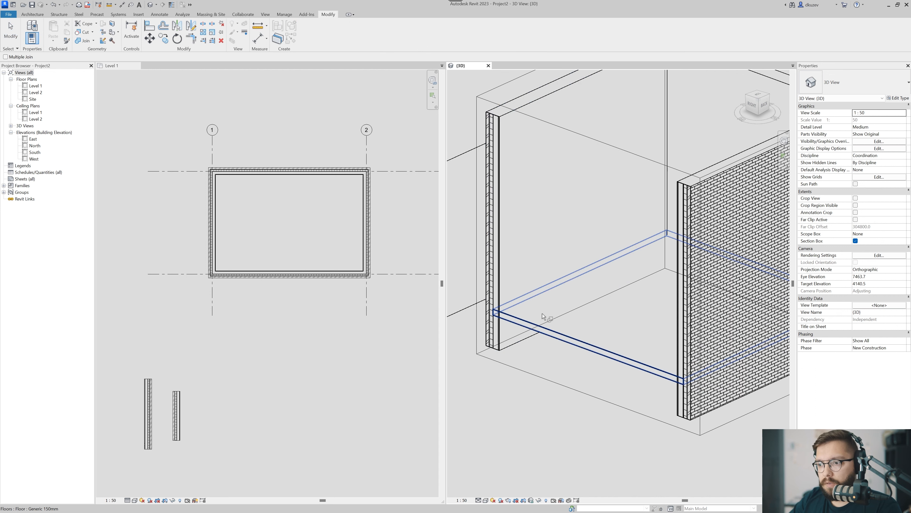
scroll(502, 315, up, 3)
scroll(501, 314, up, 4)
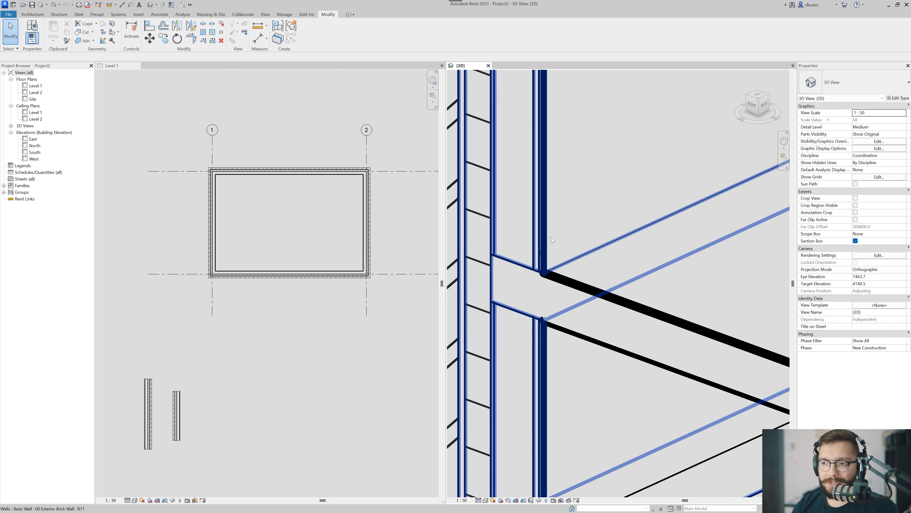
middle_drag(544, 291, 568, 296)
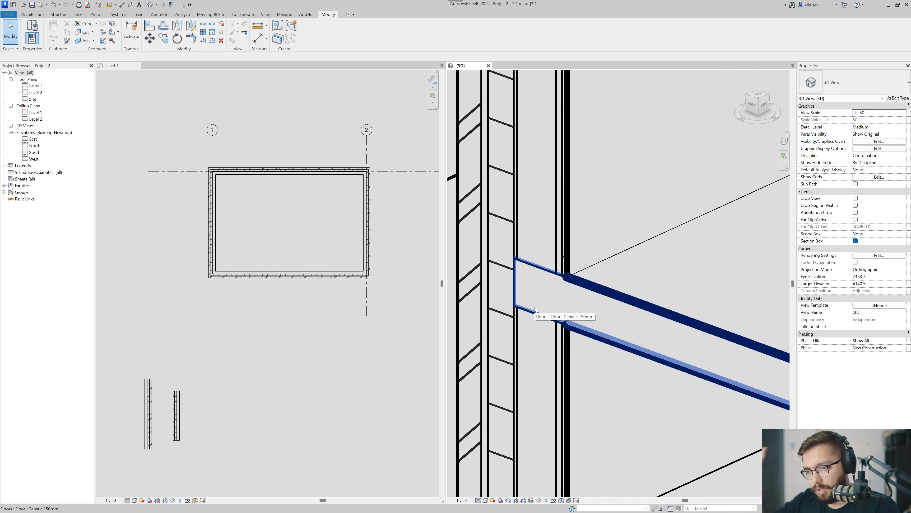
scroll(516, 276, down, 2)
scroll(529, 261, up, 5)
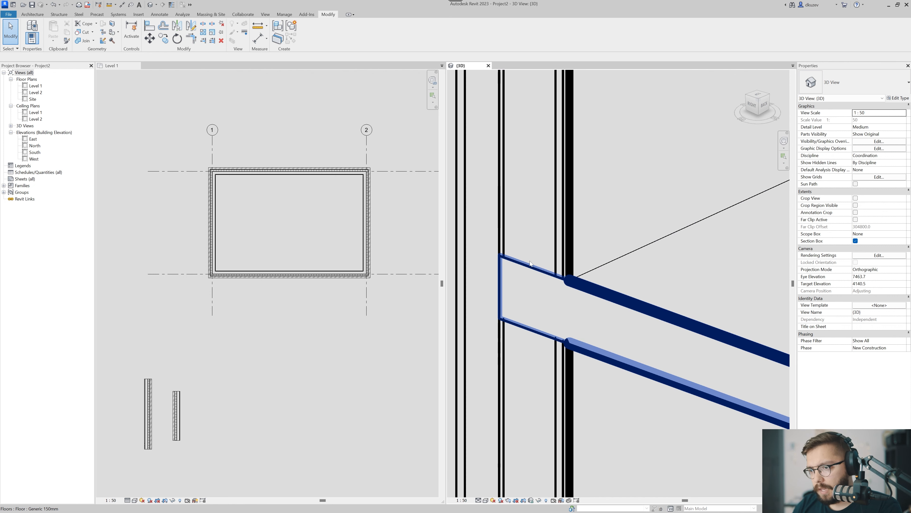
scroll(530, 261, down, 2)
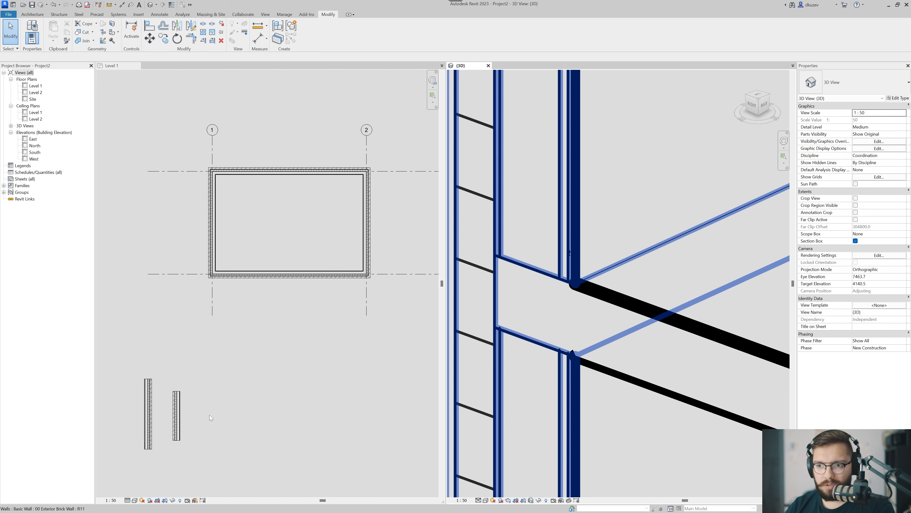
Set the Structure [1] Metal Stud Layer thickness of the 00 Exterior Brick Wall type to 102 and apply the type change.
click(277, 354)
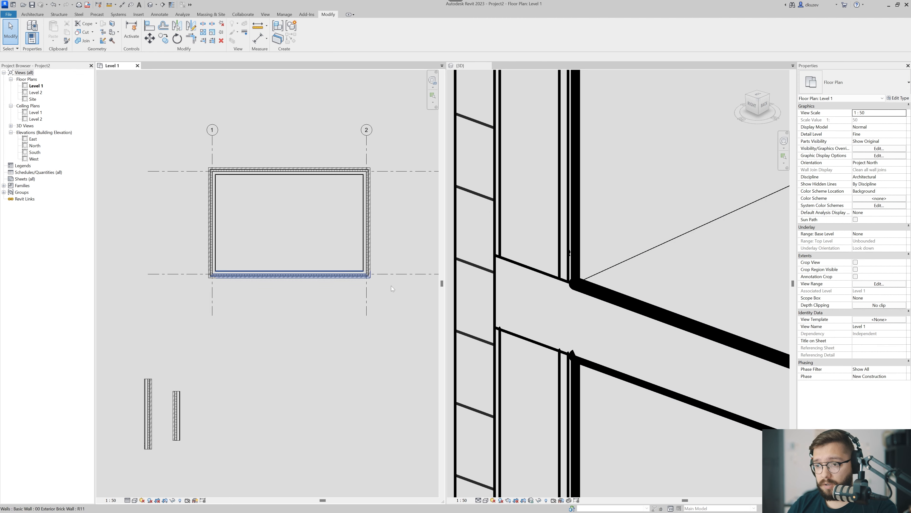
click(367, 248)
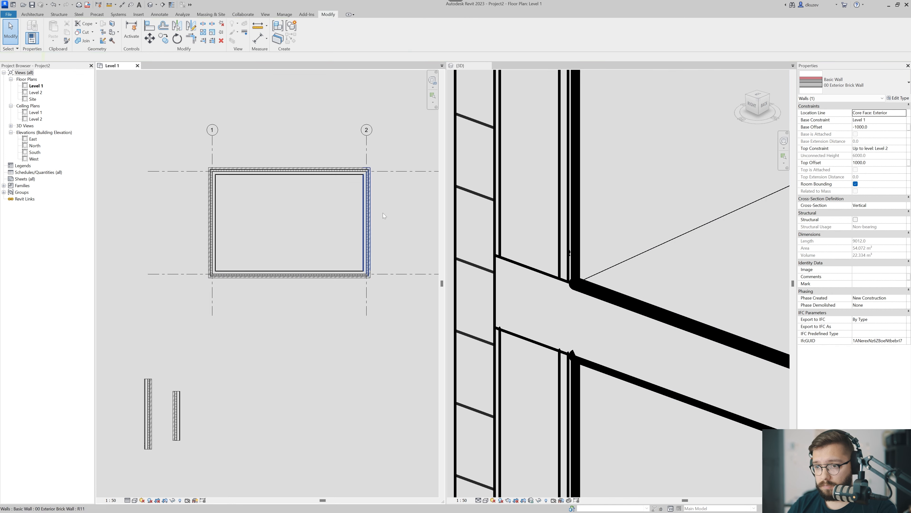
click(898, 98)
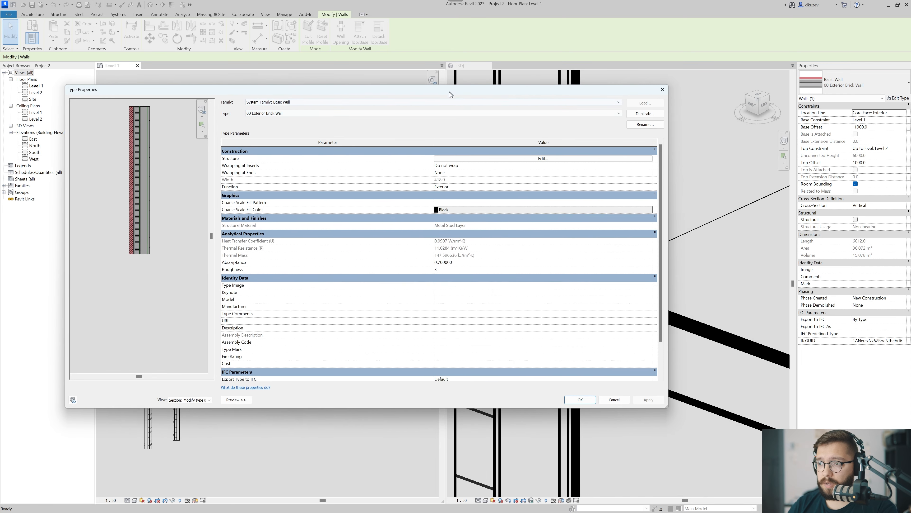
click(543, 159)
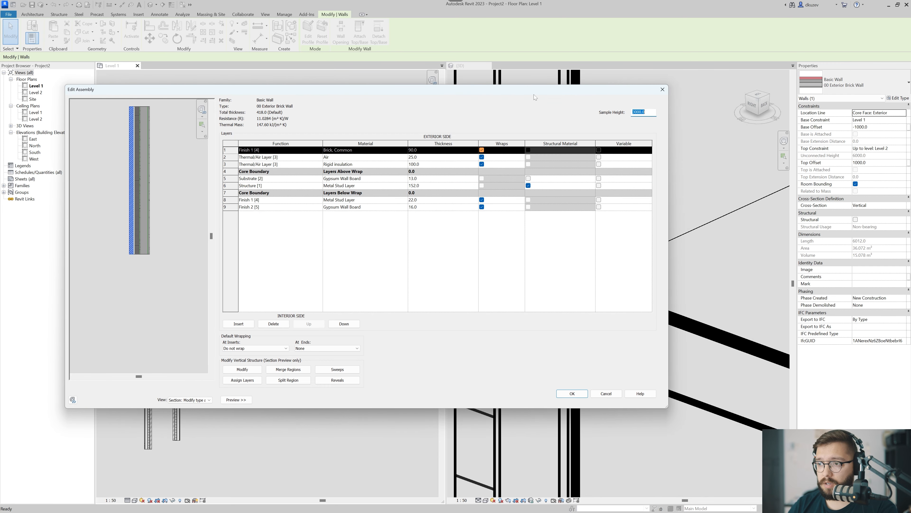
drag(534, 94, 261, 85)
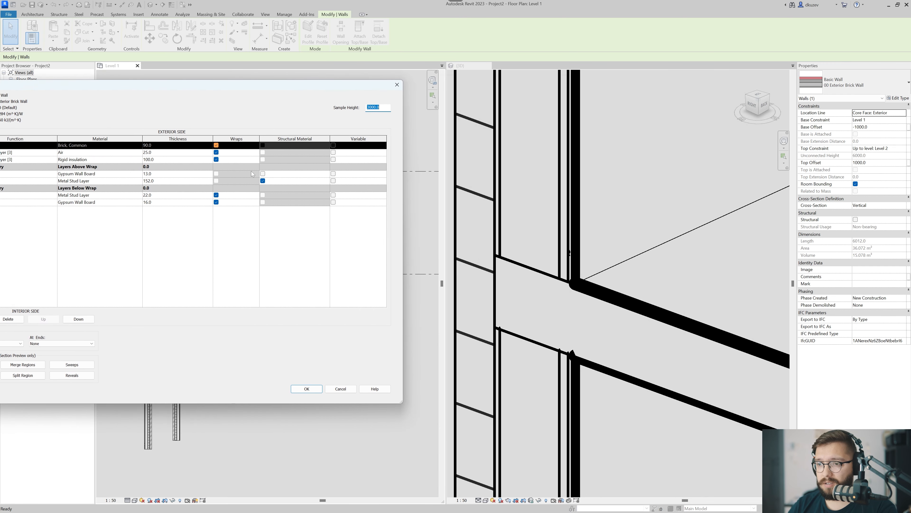
click(177, 180)
text(102)
key(Tab)
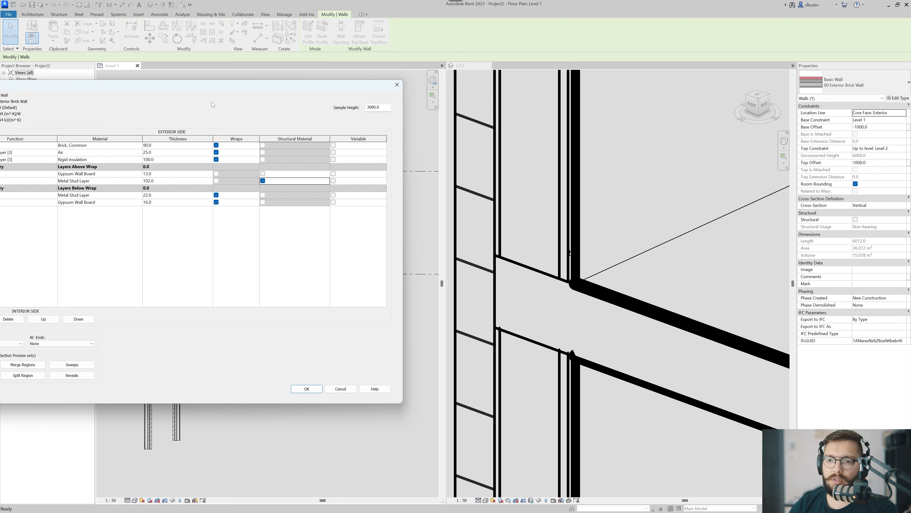
drag(229, 83, 292, 53)
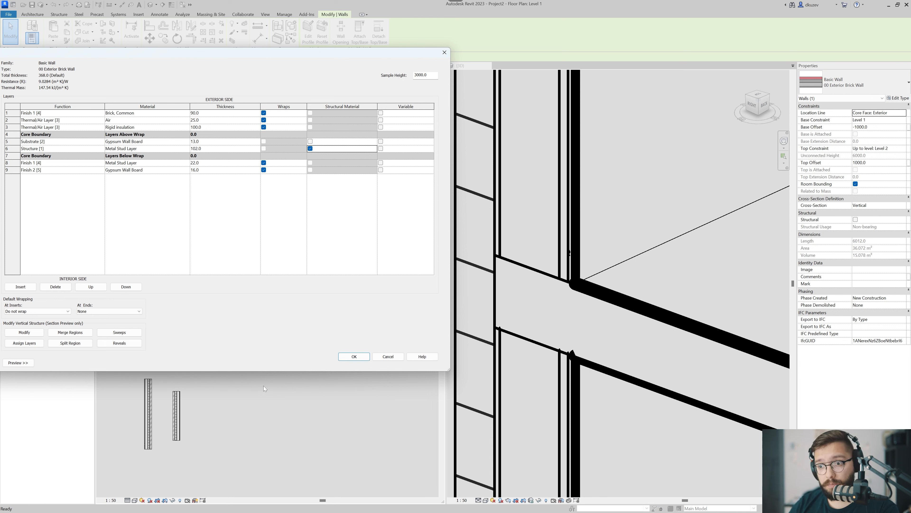
click(354, 357)
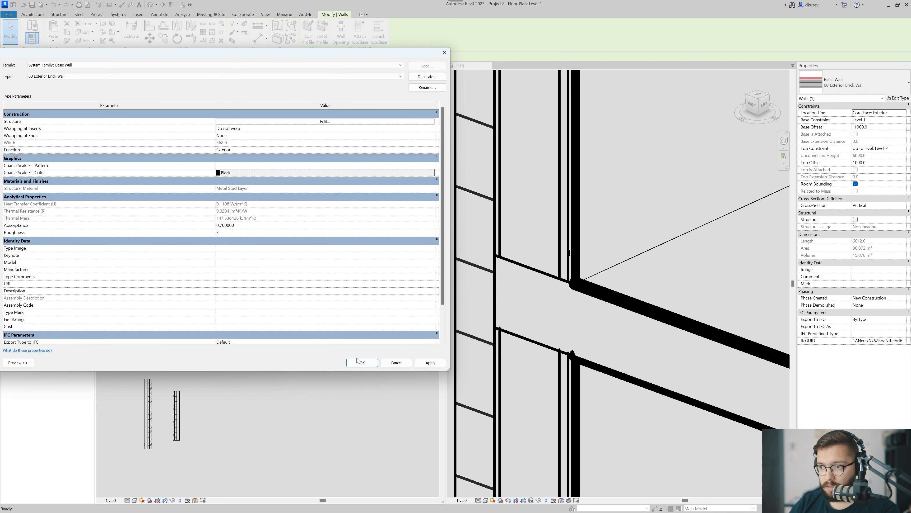
click(428, 363)
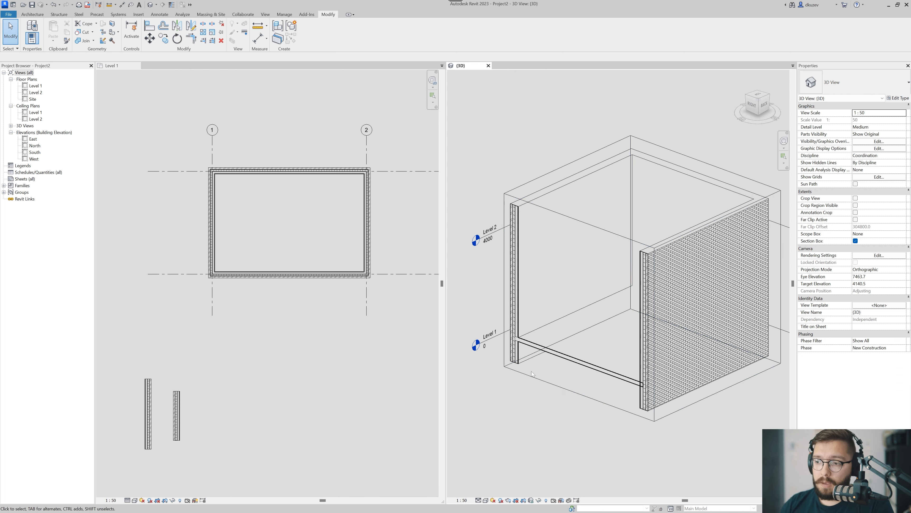
Raise the base of the long brick wall on the lower side of the plan and set its Base Offset to 0.
middle_drag(558, 385, 542, 417)
middle_drag(520, 337, 536, 320)
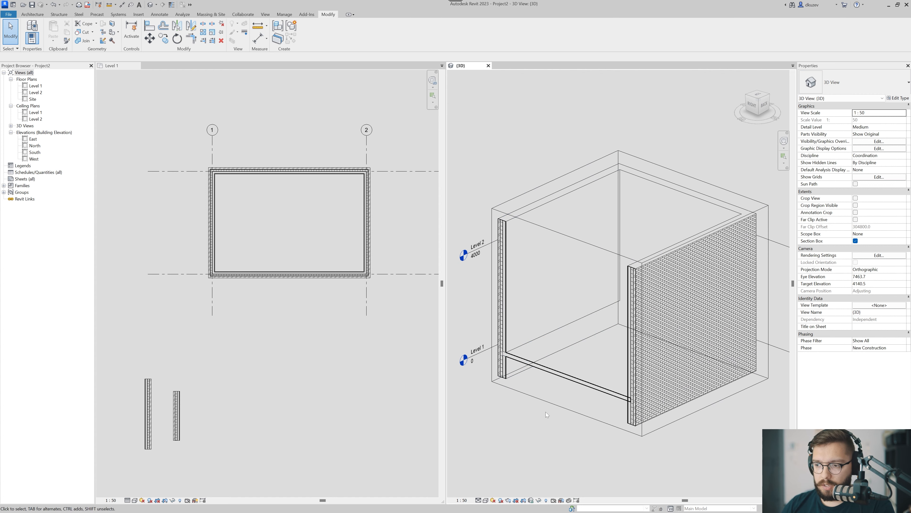
click(533, 313)
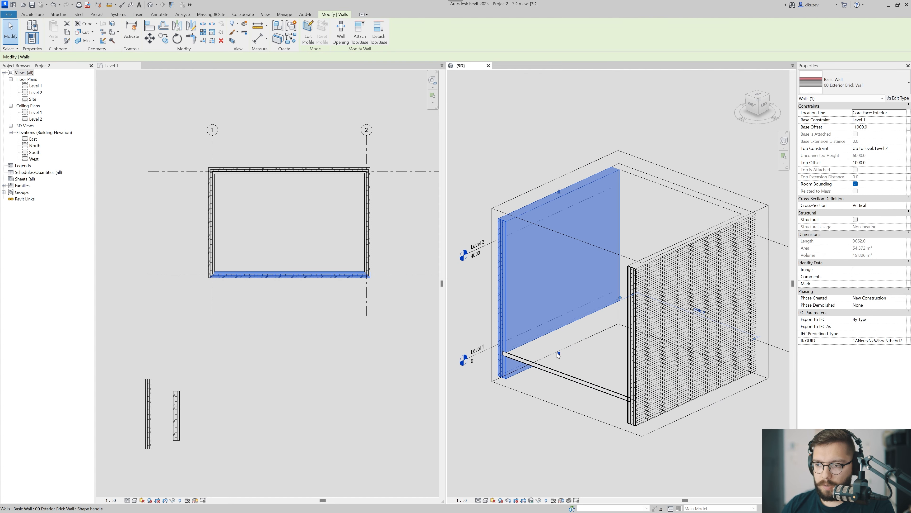
drag(551, 295, 553, 323)
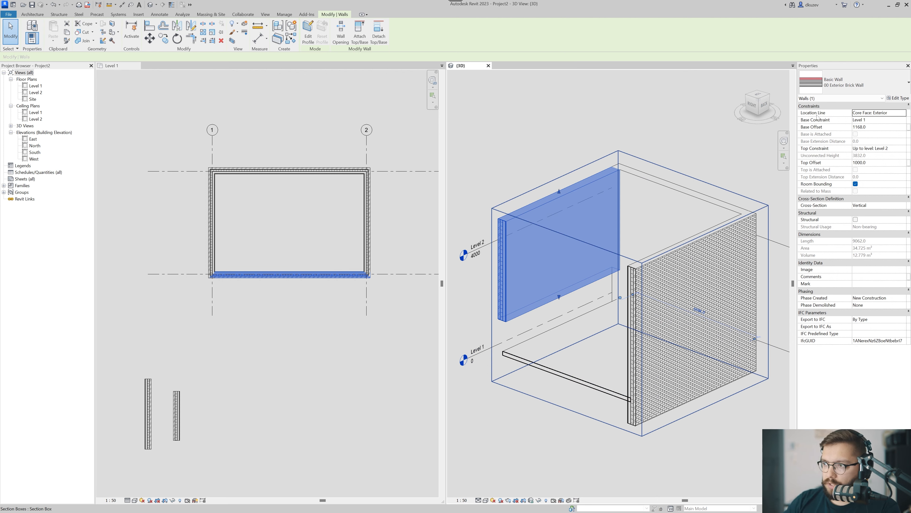
double_click(878, 129)
text(0)
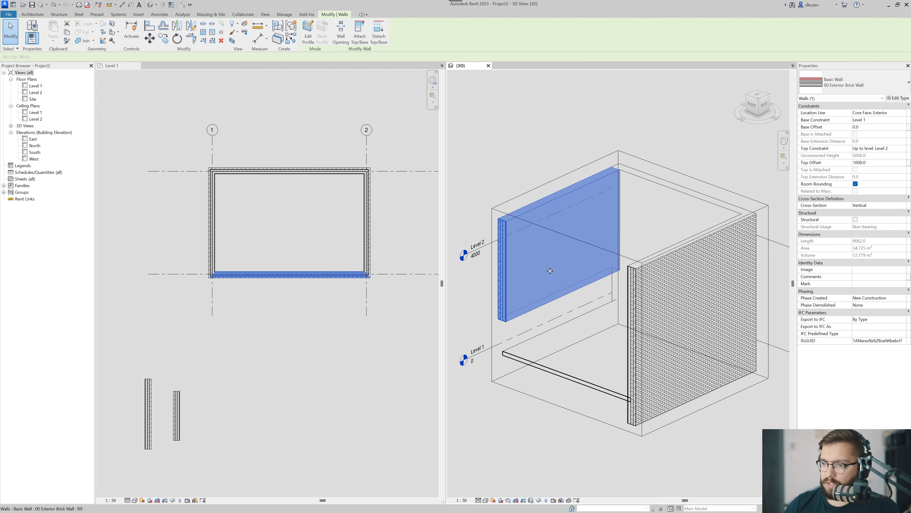
Select the whole chain of four brick walls around the floor and set their Base Offset to 0.
middle_drag(536, 338, 494, 352)
click(393, 264)
key(Tab)
click(368, 253)
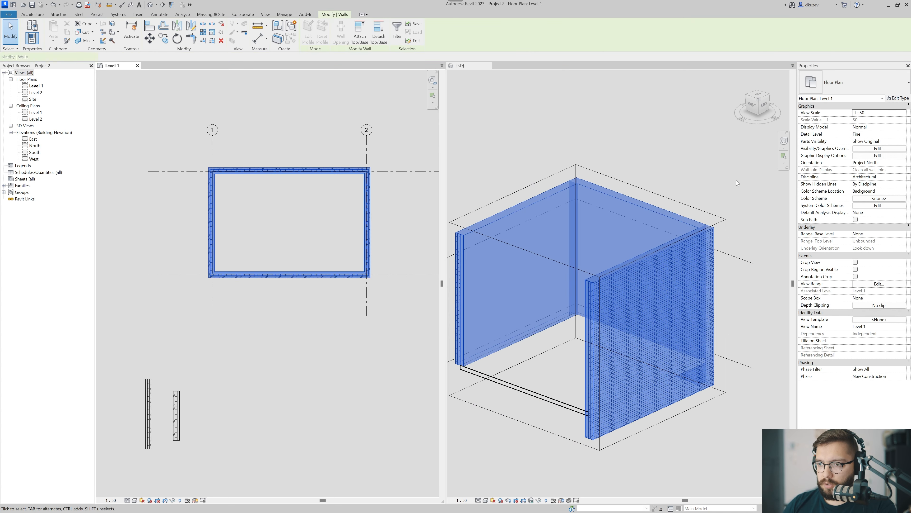
double_click(881, 127)
text(000.0)
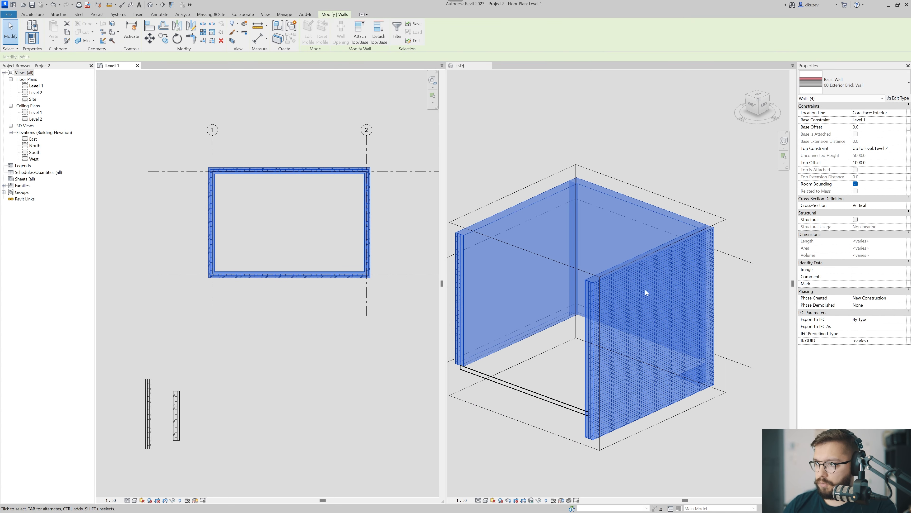
click(581, 345)
middle_drag(525, 362, 582, 335)
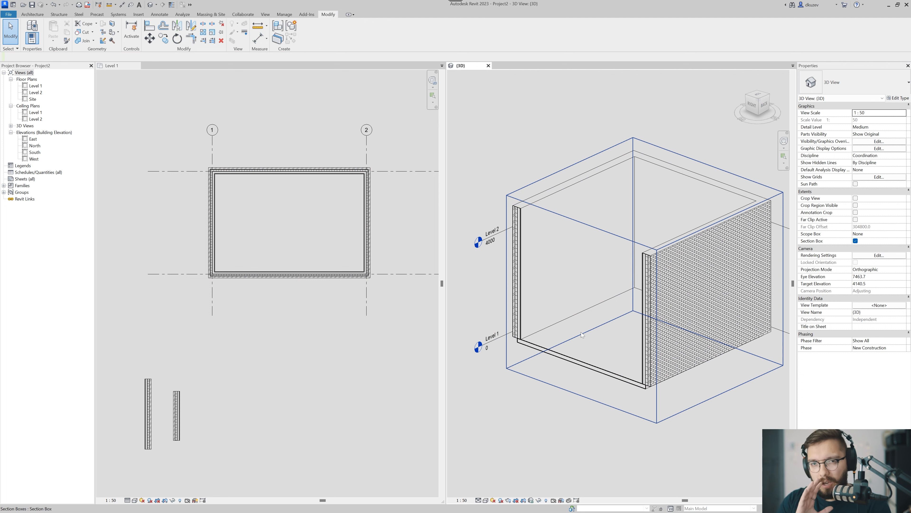
Open the layer assembly of the long brick wall's type, with the dialog narrowed and moved clear of the wall in 3D.
scroll(582, 335, up, 8)
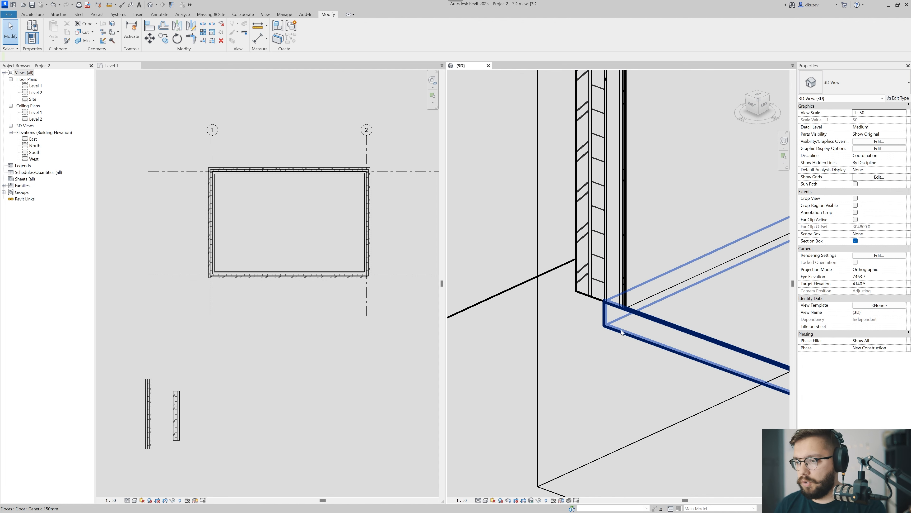
scroll(623, 311, down, 2)
scroll(600, 303, up, 4)
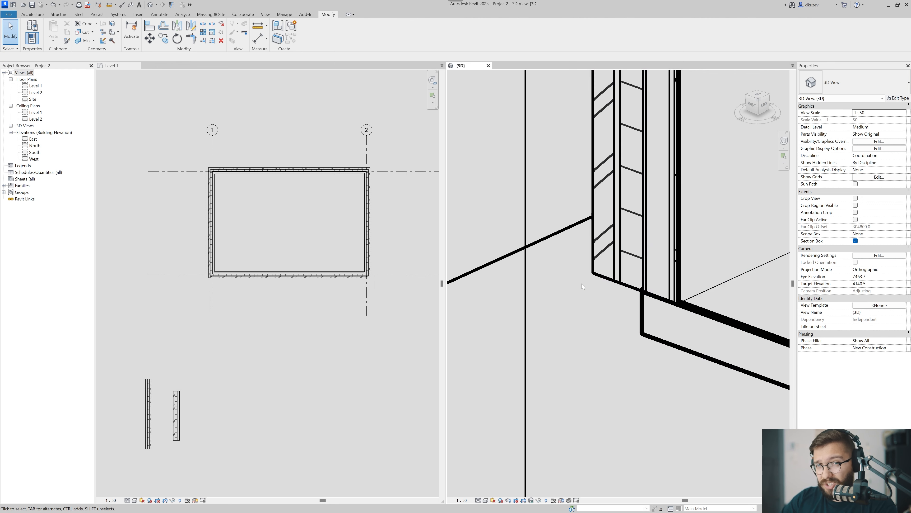
scroll(587, 277, down, 5)
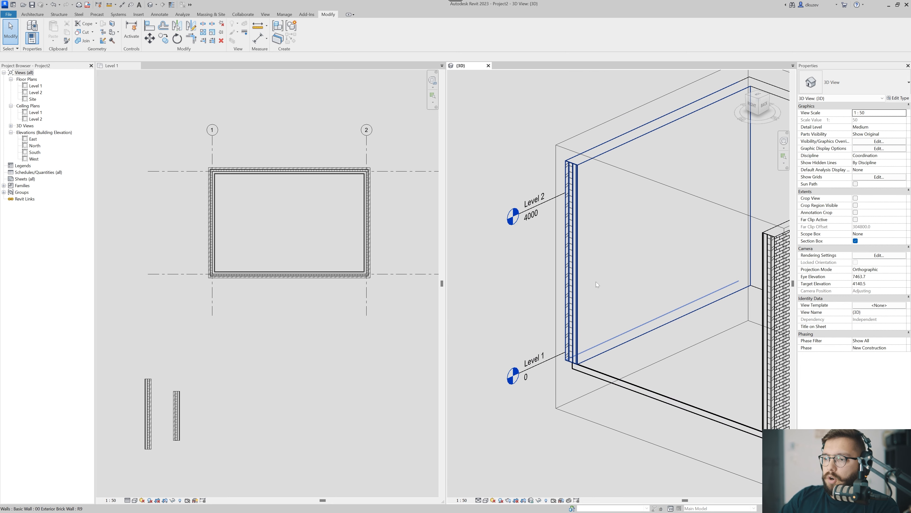
click(598, 265)
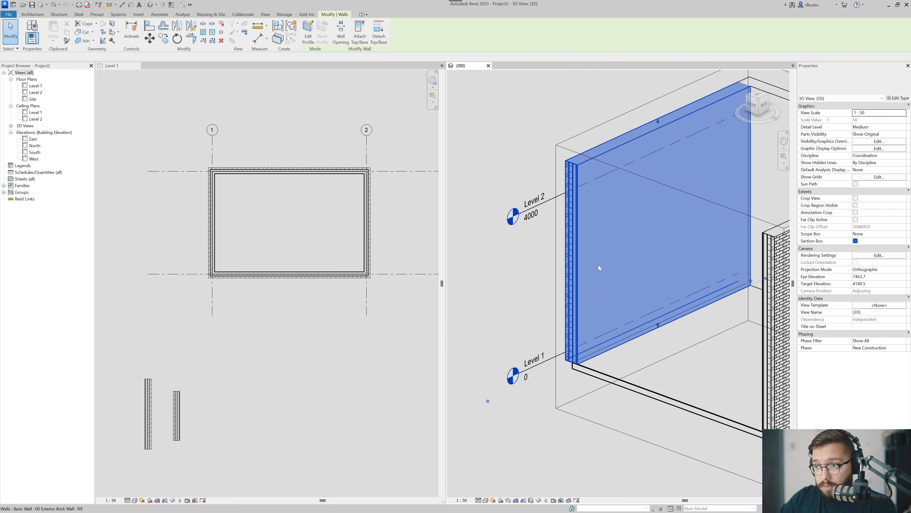
click(904, 102)
drag(510, 56, 553, 76)
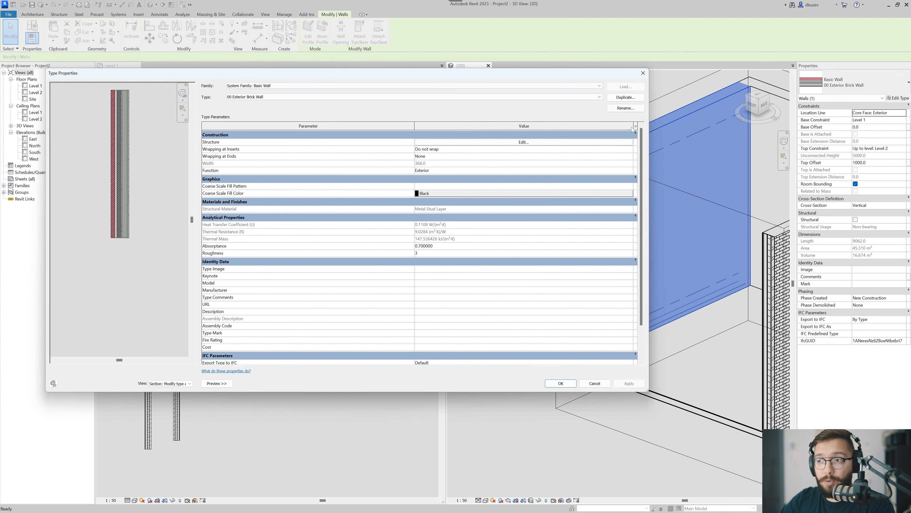
drag(647, 136, 513, 136)
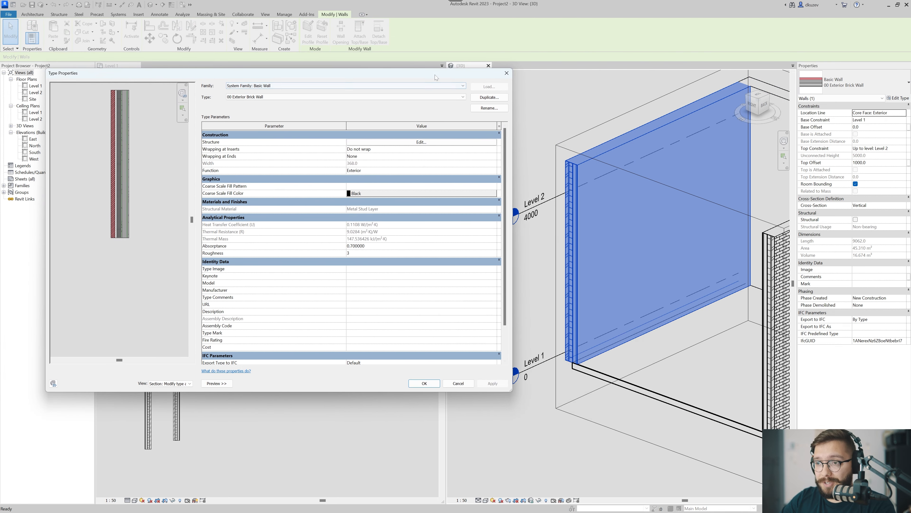
drag(435, 75, 402, 86)
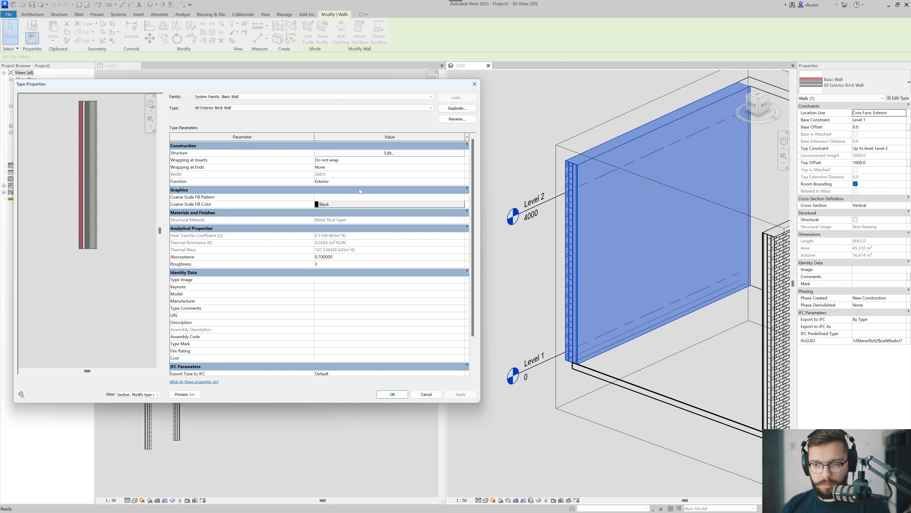
click(380, 154)
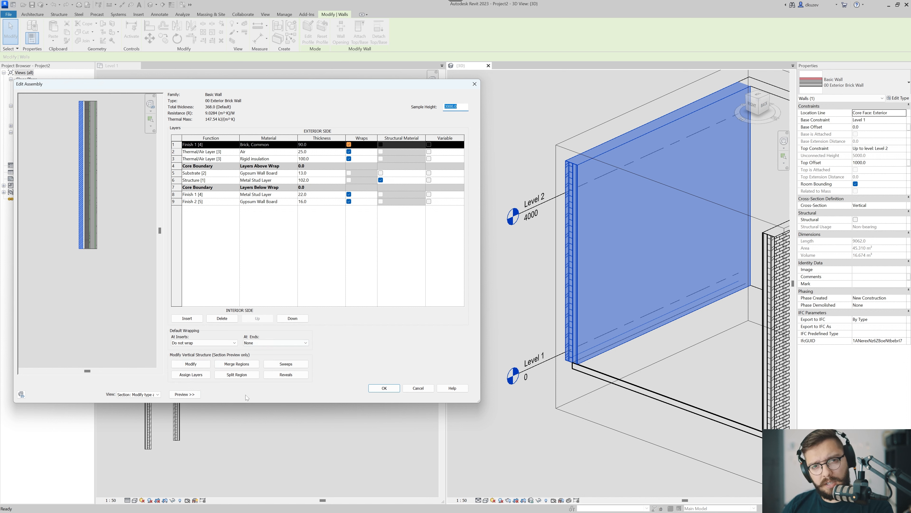
Unlock the bottom edge of the Brick, Common layer in the section preview and accept the wall type changes.
click(198, 364)
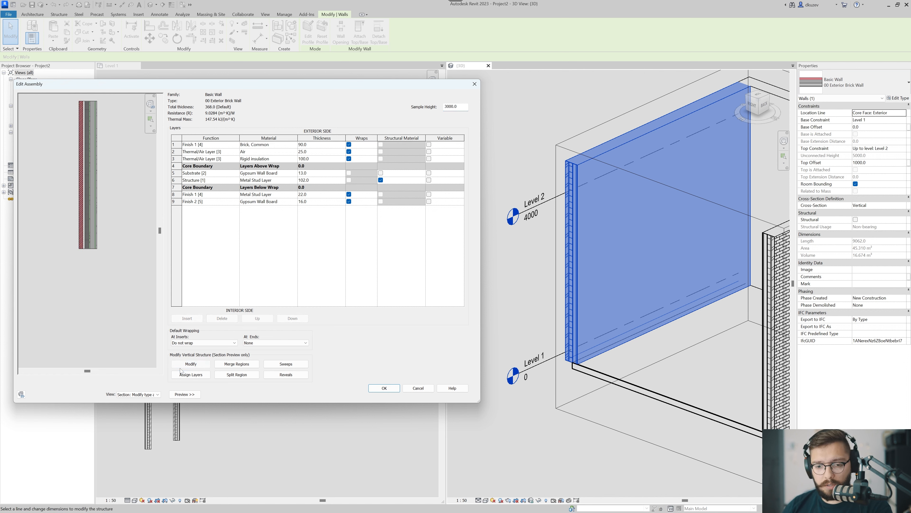
scroll(82, 251, up, 6)
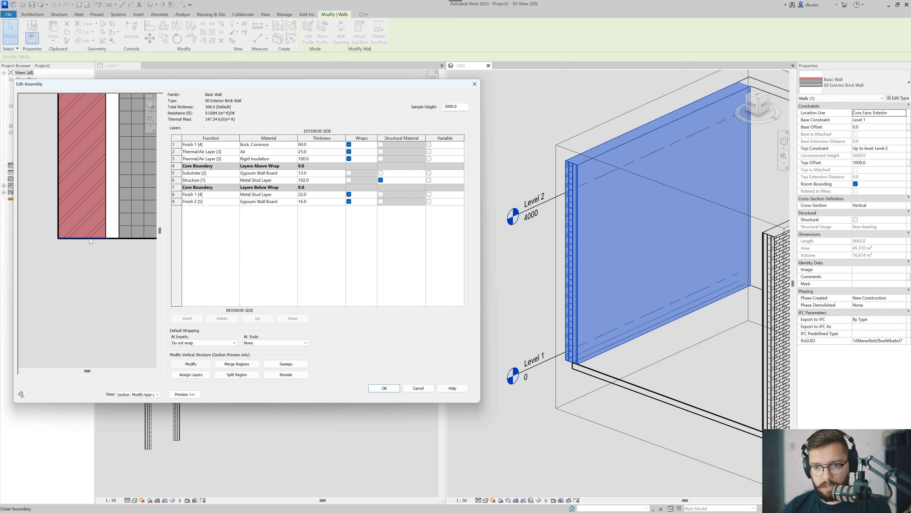
click(90, 238)
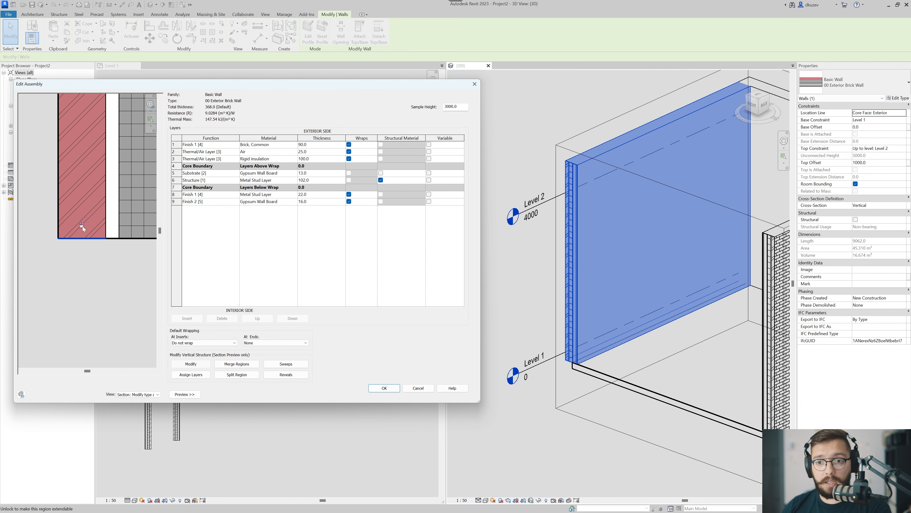
click(82, 225)
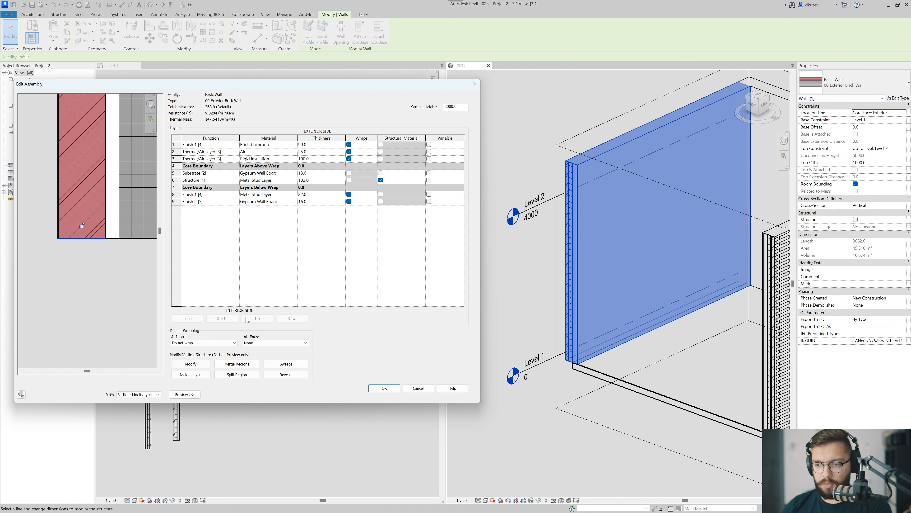
click(384, 388)
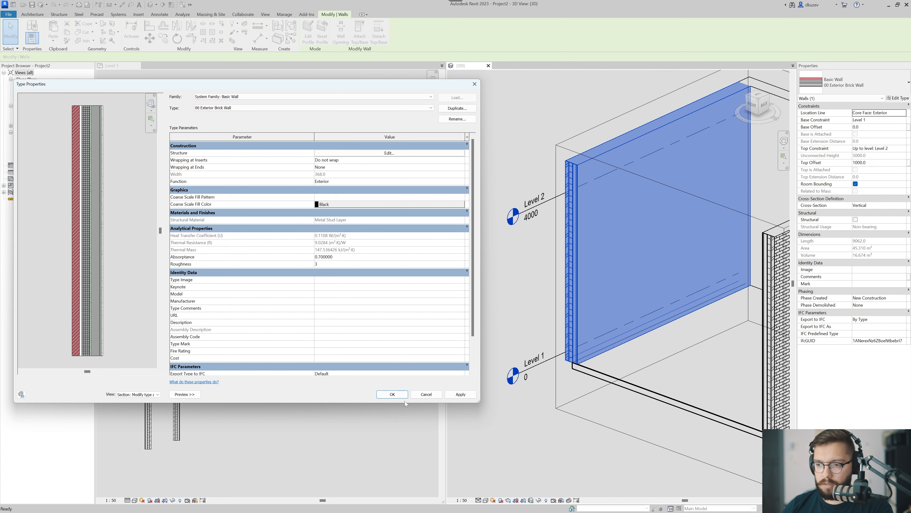
click(386, 393)
Try stretching the long wall's whole base down to about 986 mm below Level 1, and undo the stretch.
middle_drag(665, 382, 579, 376)
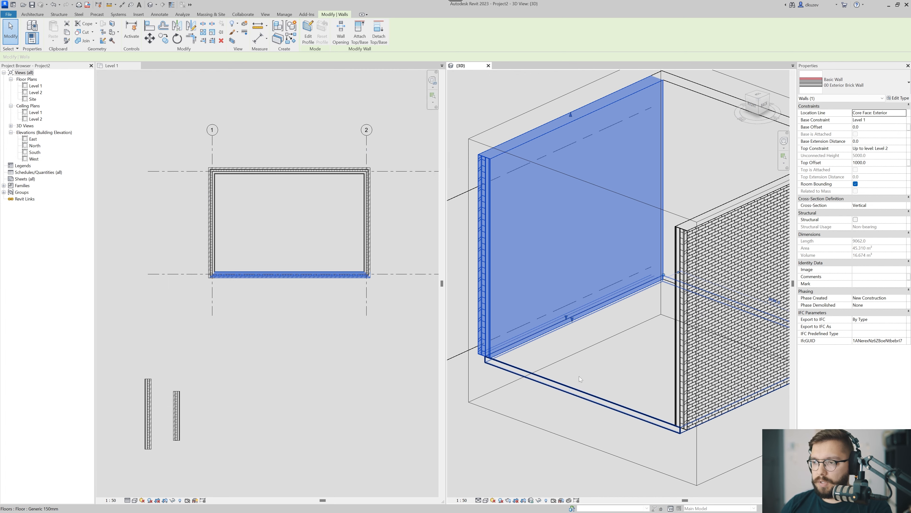
scroll(572, 339, down, 2)
scroll(571, 316, up, 4)
scroll(570, 311, down, 3)
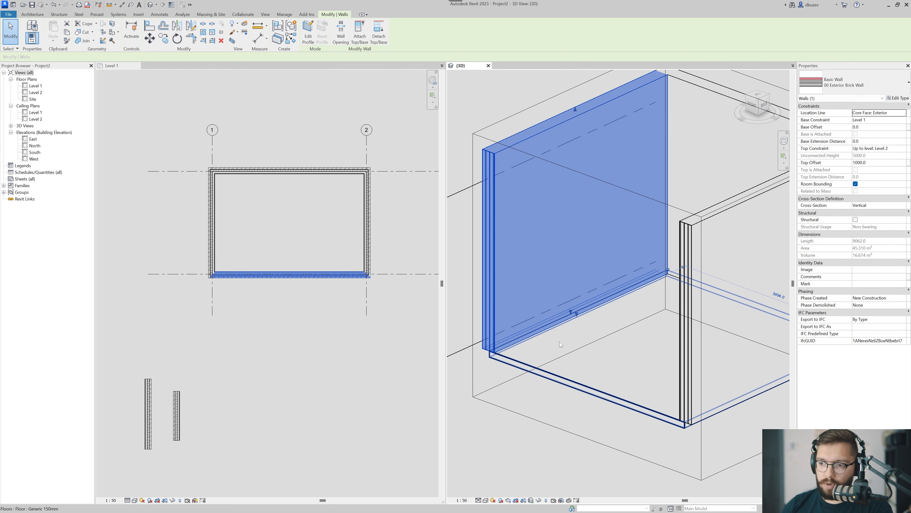
middle_drag(559, 342, 610, 322)
scroll(626, 304, up, 1)
drag(626, 296, 625, 341)
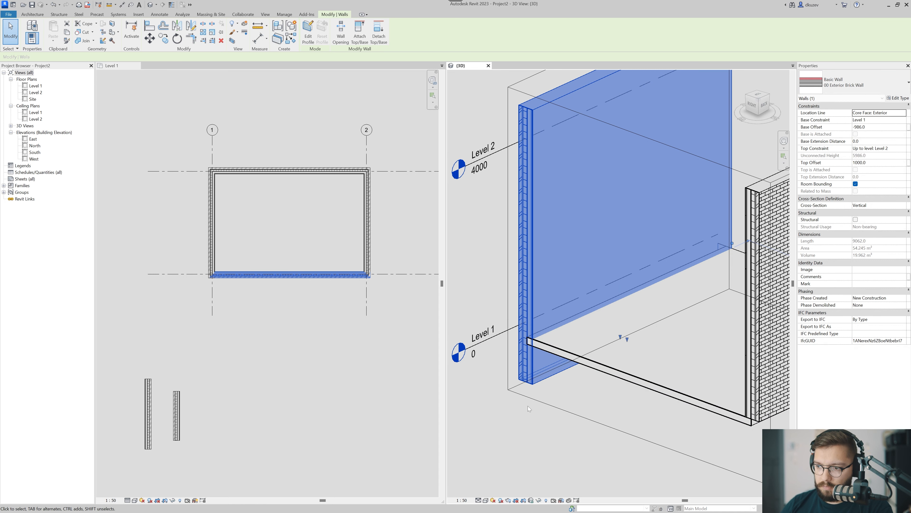
key(ctrl+z)
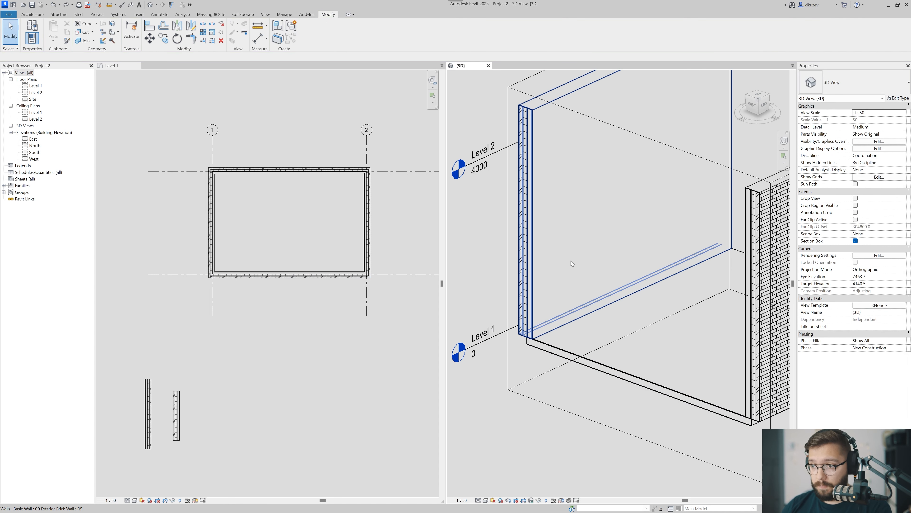
Stretch the unlocked brick layer of the long wall down to about 773 mm below Level 1.
scroll(622, 288, up, 1)
drag(621, 292, 619, 334)
click(577, 405)
Examine the extended brick layer from outside and inside, including where it passes the edge of the floor slab.
middle_drag(575, 408, 554, 369)
scroll(587, 369, down, 2)
scroll(647, 382, down, 1)
scroll(567, 402, down, 1)
click(610, 390)
scroll(554, 369, up, 1)
click(583, 368)
scroll(574, 369, up, 2)
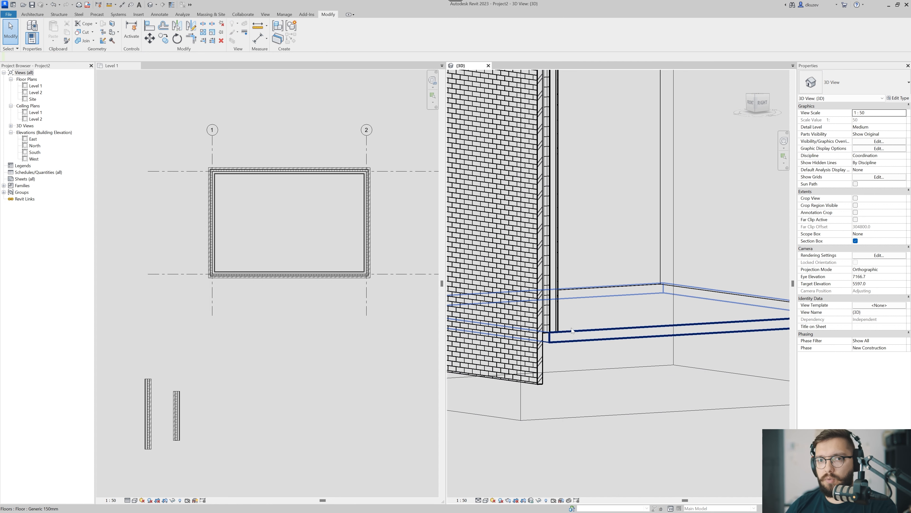
scroll(572, 329, down, 3)
shift+middle_drag(595, 338, 535, 360)
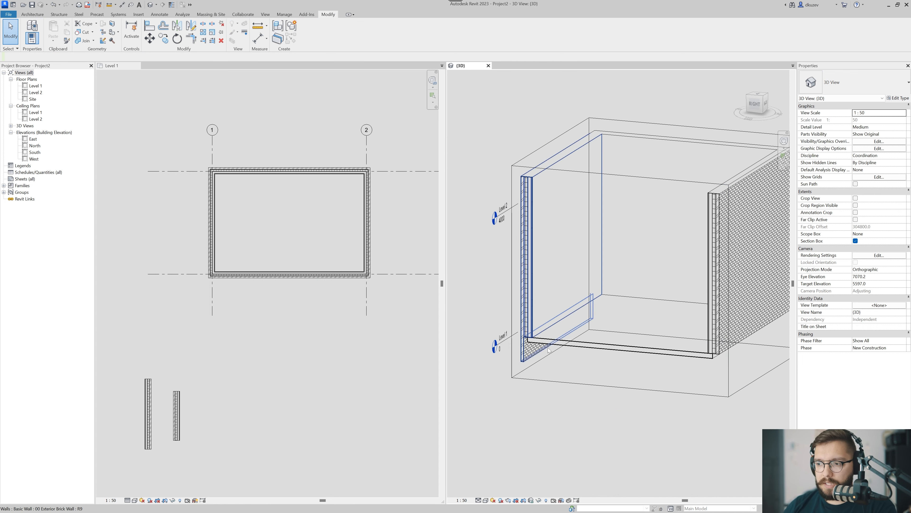
Select the long brick wall and open the layer assembly of its type.
scroll(529, 348, up, 3)
scroll(517, 330, up, 3)
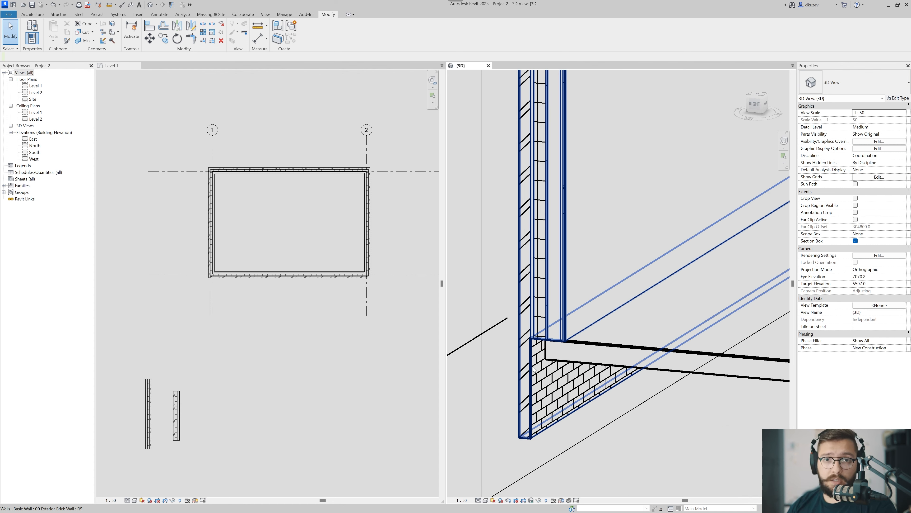
click(557, 387)
click(898, 98)
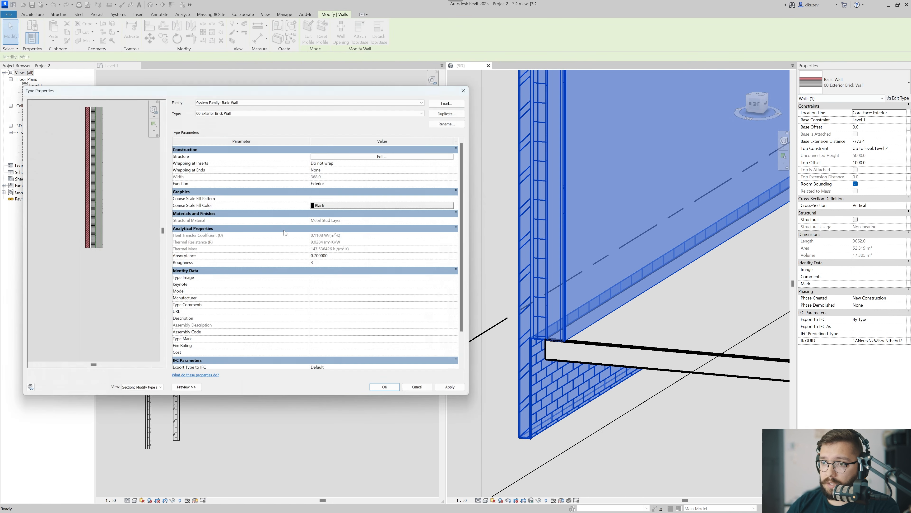
click(342, 156)
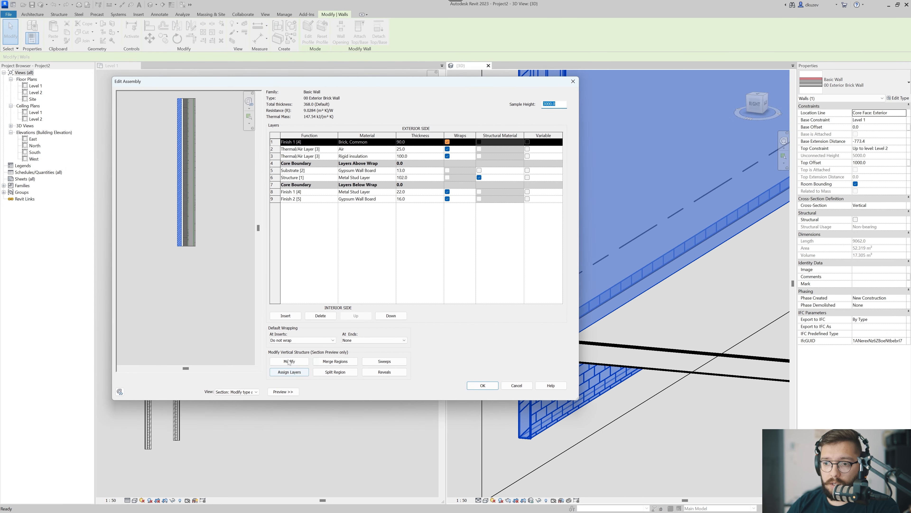
Unlock the bottom edges of the Air and Rigid insulation layers in the section preview and accept the wall type changes.
click(289, 362)
scroll(182, 231, up, 5)
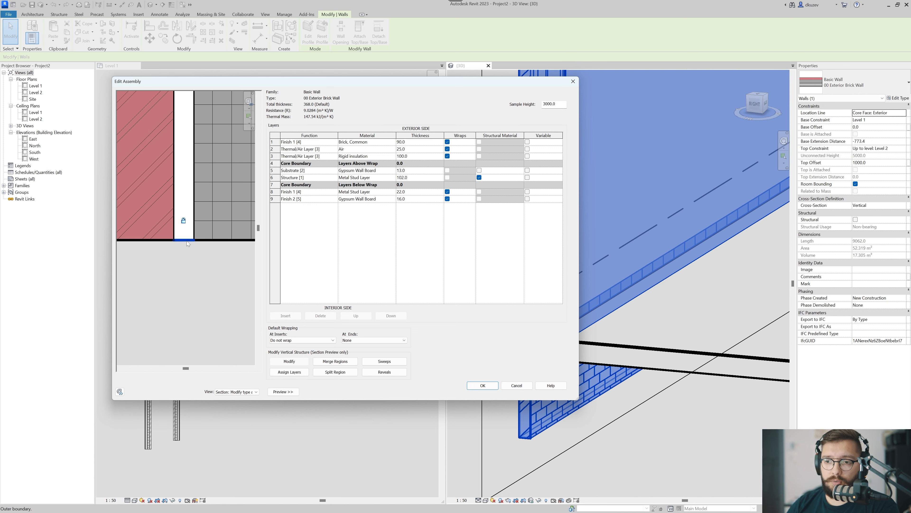
click(185, 240)
click(212, 240)
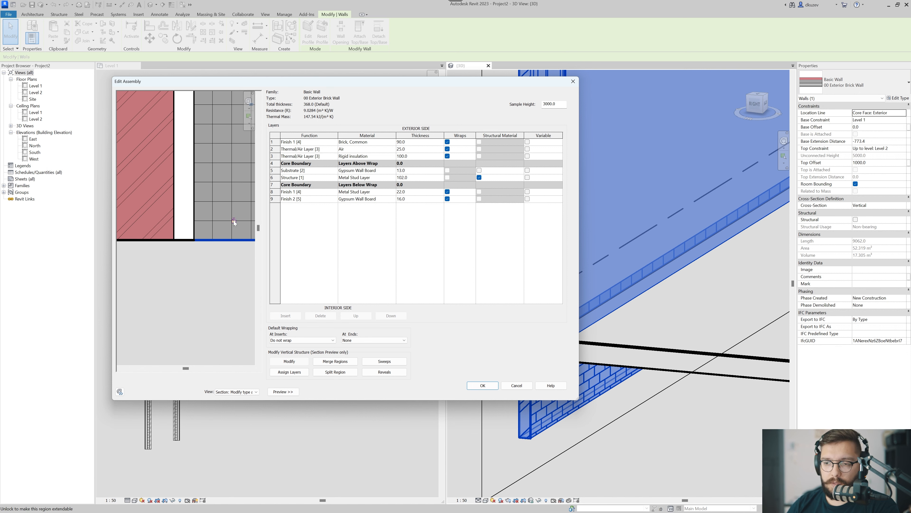
scroll(201, 262, down, 3)
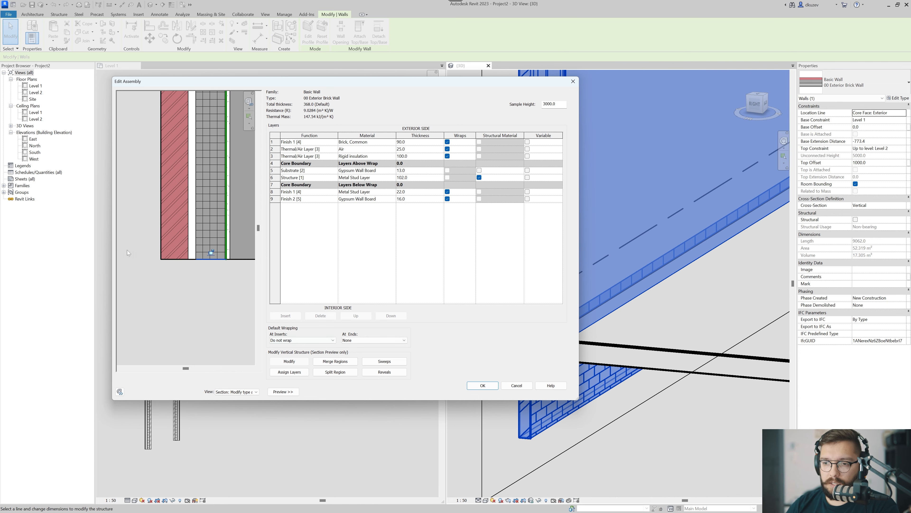
click(483, 385)
click(490, 392)
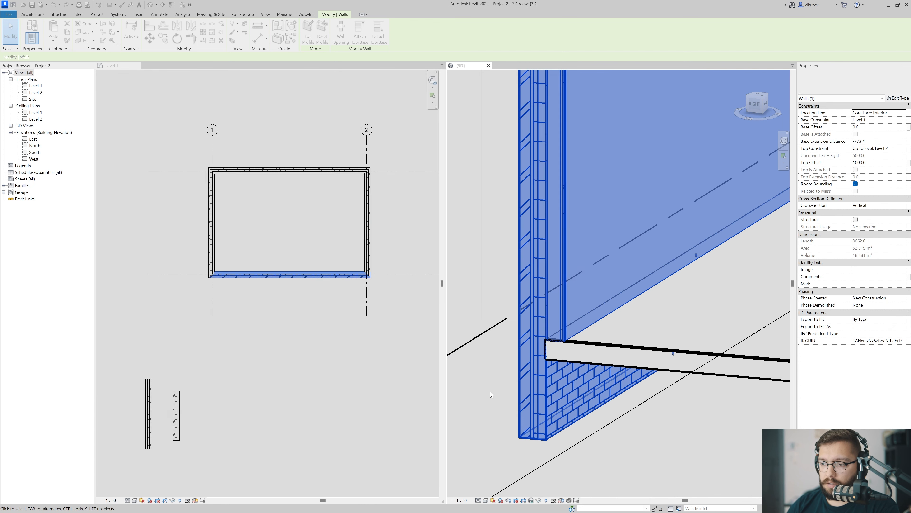
key(Escape)
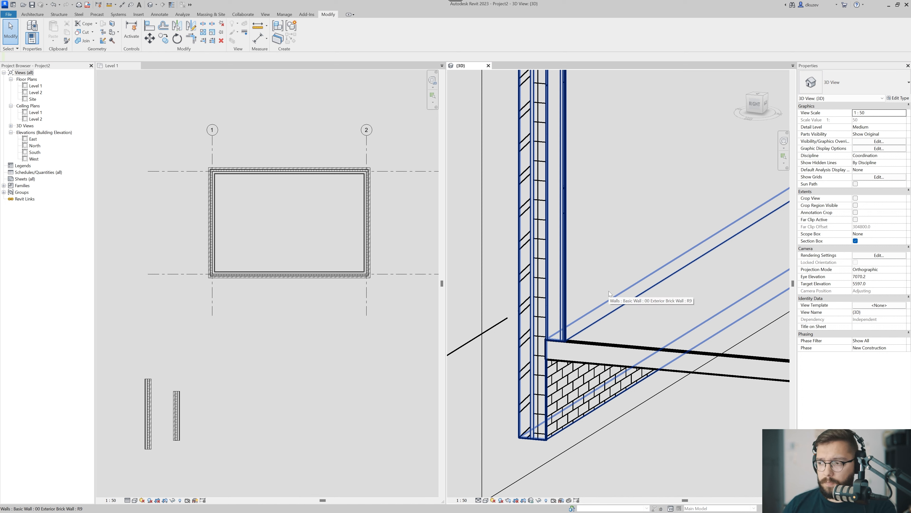
Reopen the layer assembly of the long wall's type from the 3D view and shift the dialog slightly.
middle_drag(515, 440, 514, 420)
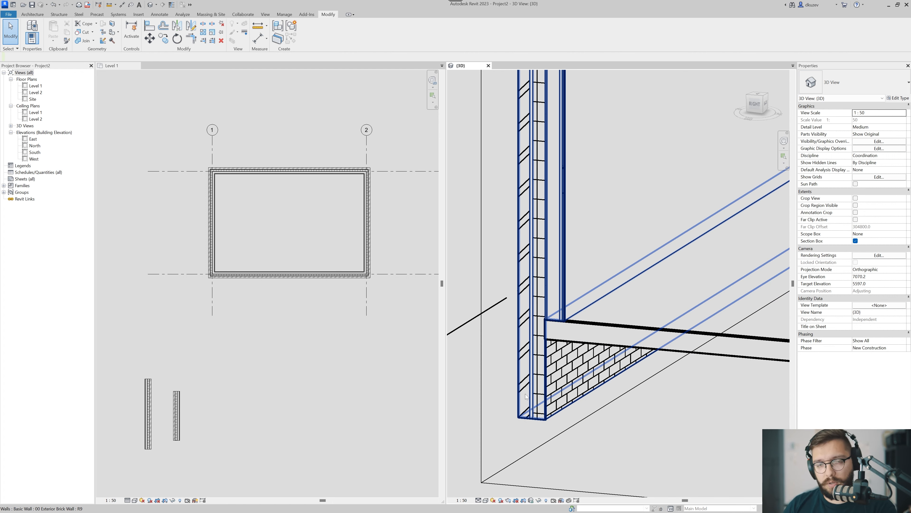
scroll(581, 310, down, 1)
scroll(574, 318, down, 4)
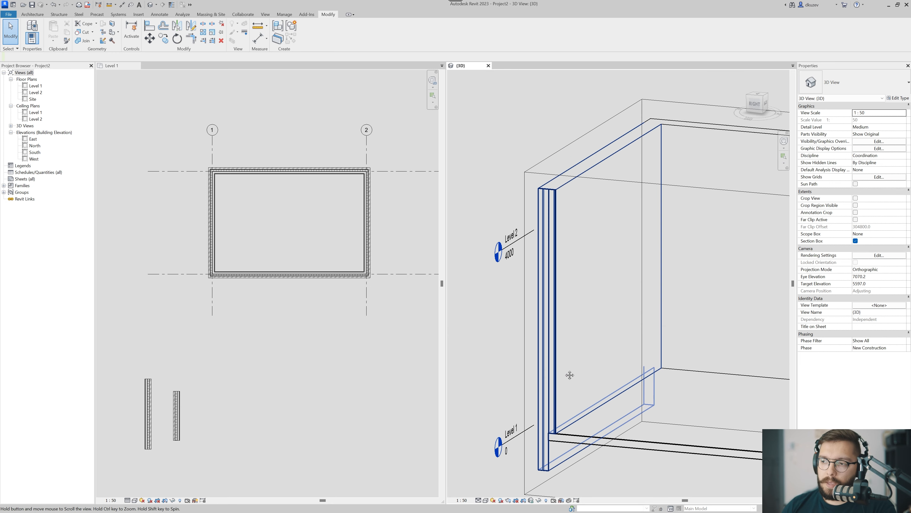
scroll(554, 268, up, 1)
middle_drag(554, 267, 554, 279)
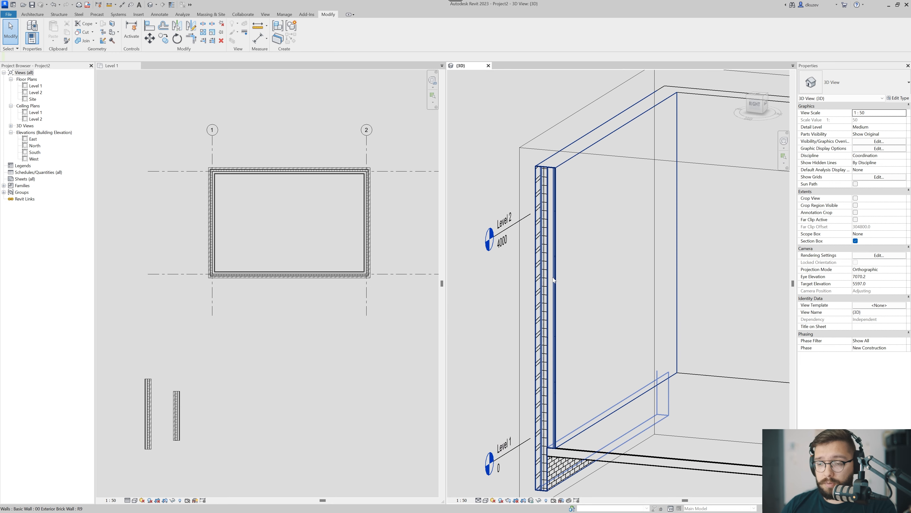
middle_drag(553, 207, 554, 223)
click(552, 203)
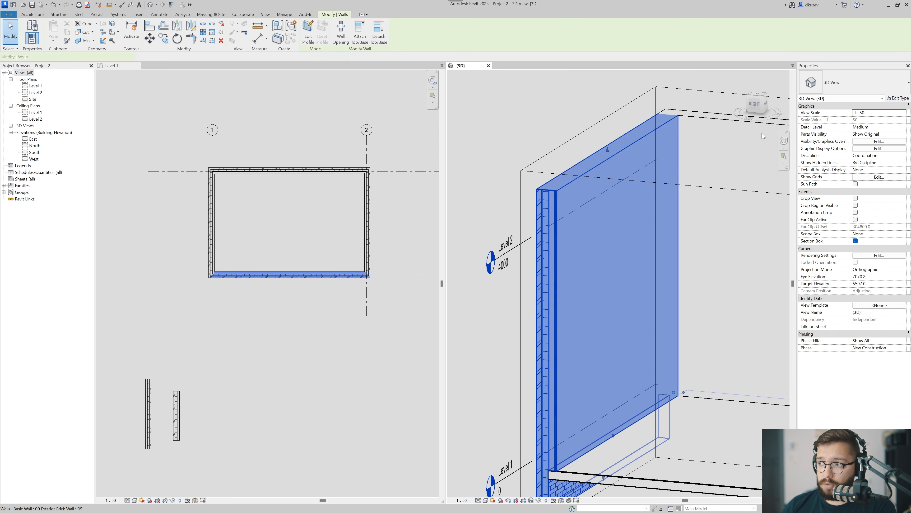
click(898, 98)
click(477, 151)
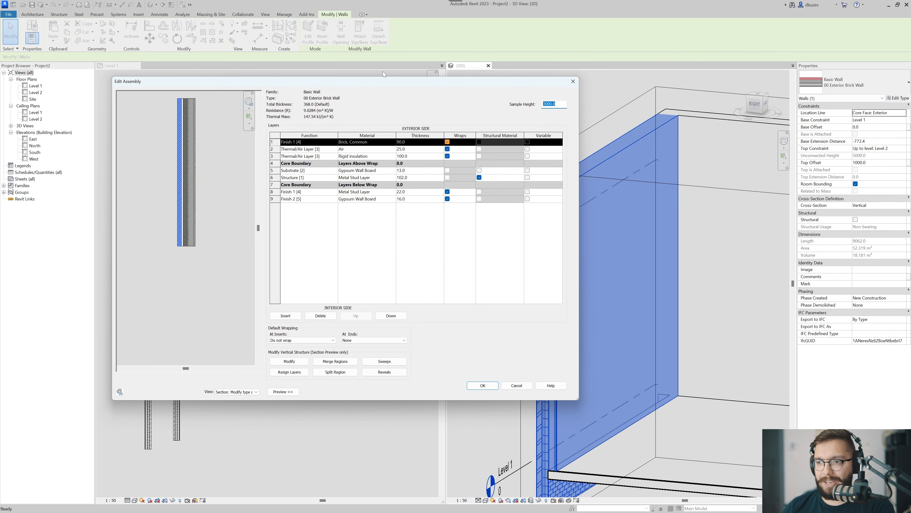
drag(383, 76, 368, 92)
Unlock the top edges of the Brick, Common, Air and Rigid insulation layers in the section preview and accept the changes.
click(290, 361)
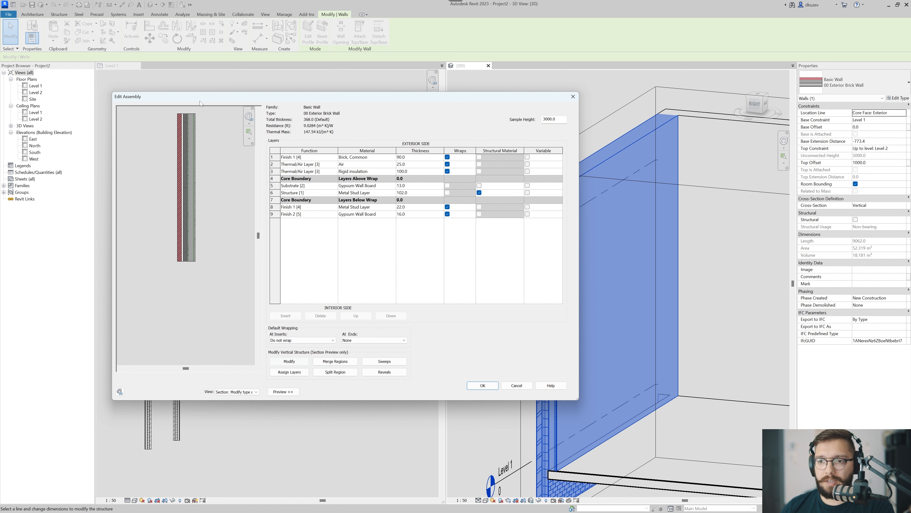
scroll(200, 225, up, 5)
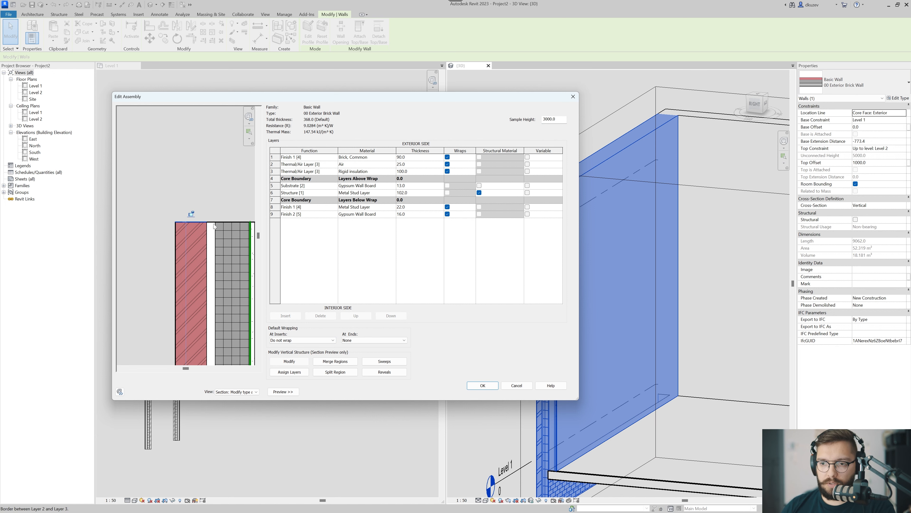
scroll(213, 226, up, 2)
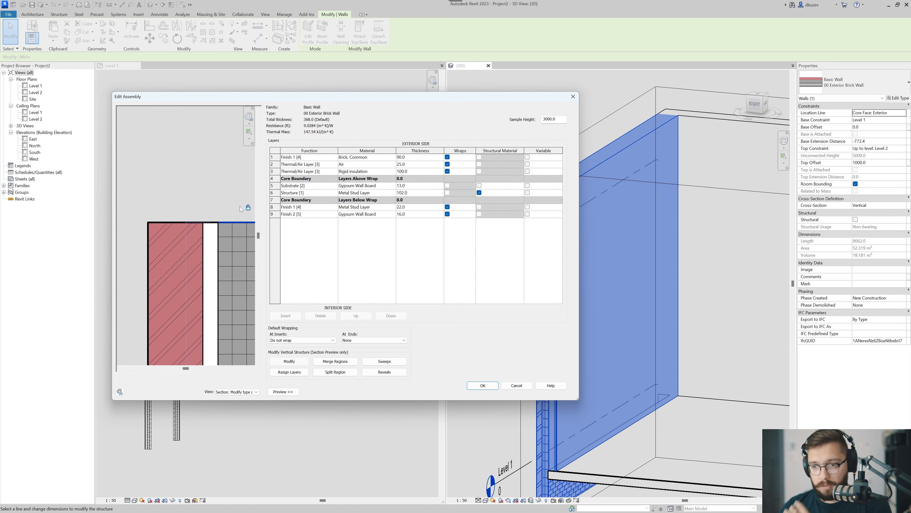
click(492, 387)
click(497, 397)
Stretch the wall's unlocked outer layers about 747 mm above its top and raise the top face of the section box above them.
scroll(586, 280, up, 3)
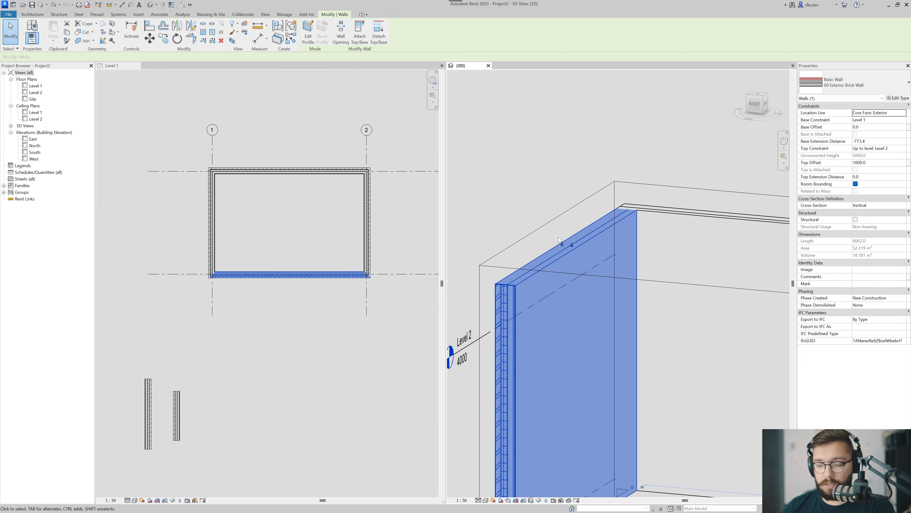
key(Escape)
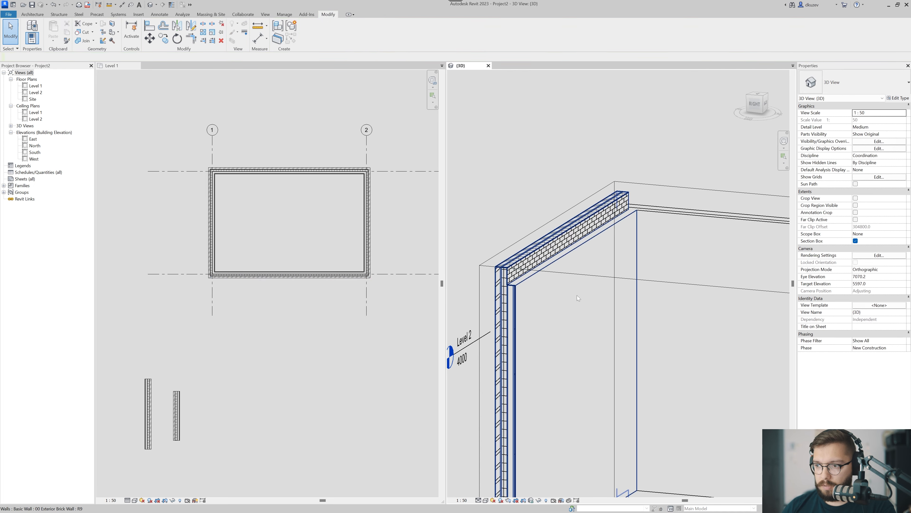
scroll(576, 295, down, 3)
click(596, 288)
drag(645, 271, 645, 232)
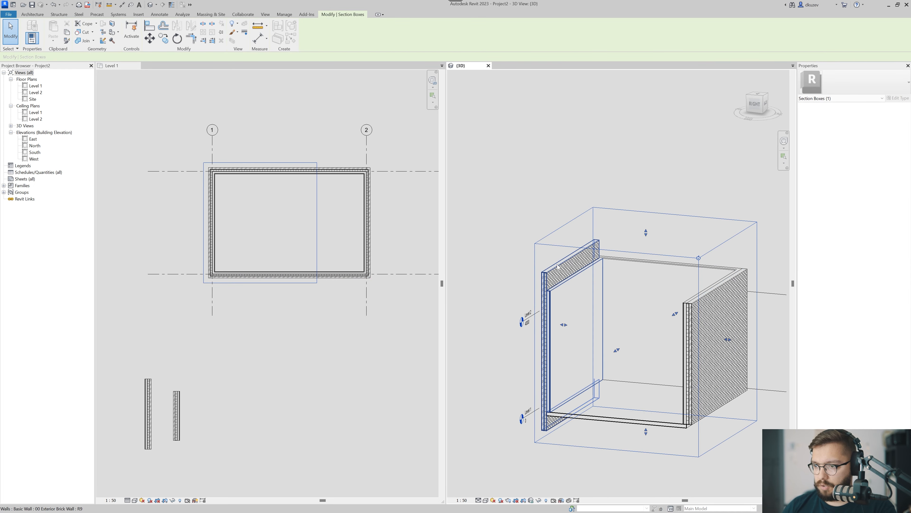
Select the long wall and set its Top Extension Distance to 500.
scroll(555, 273, up, 3)
scroll(558, 244, down, 1)
click(558, 243)
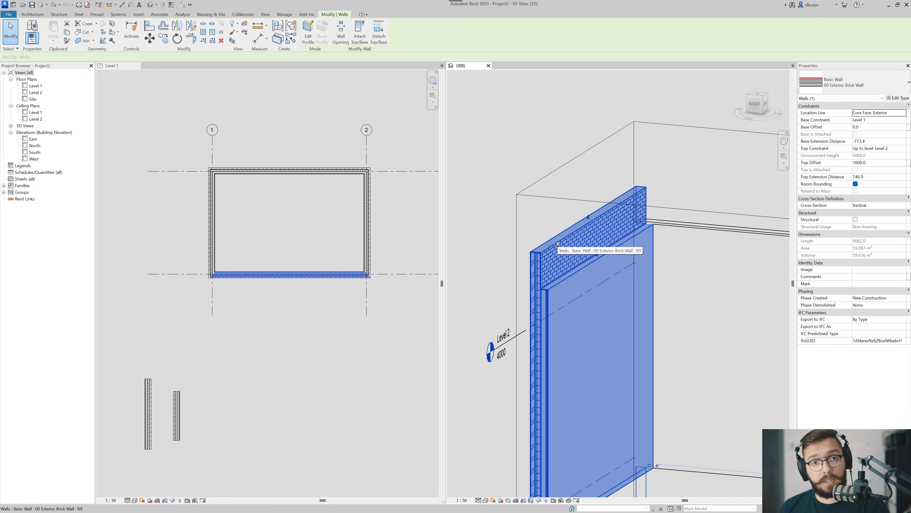
click(563, 303)
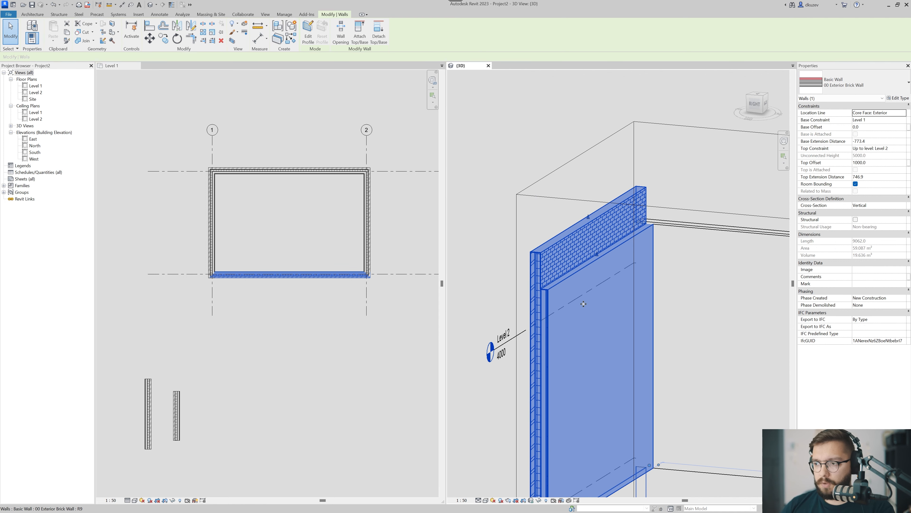
middle_drag(563, 303, 553, 260)
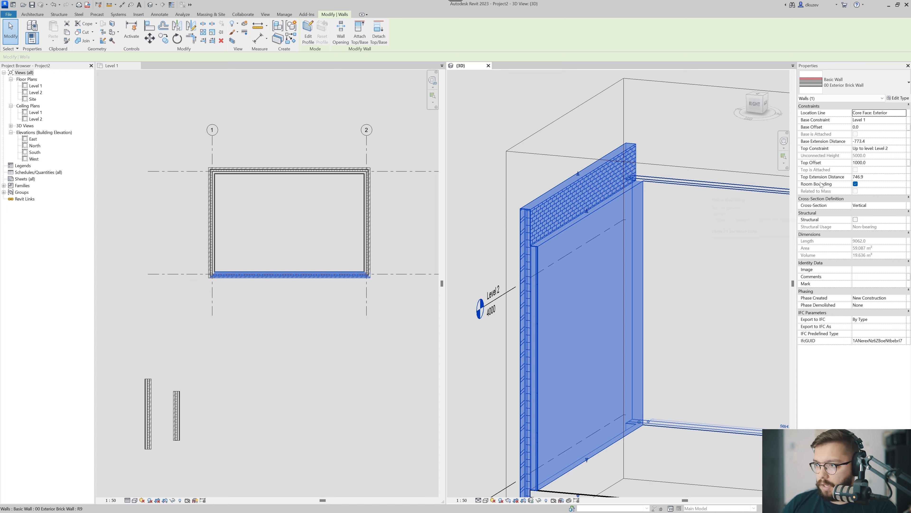
click(873, 178)
text(500)
key(Tab)
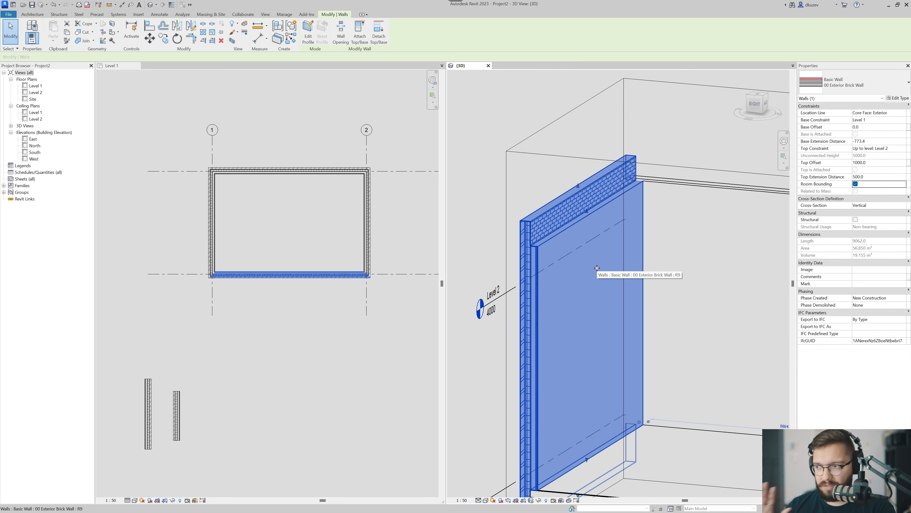
Set the long wall's Base Extension Distance to -1000 and deselect the wall.
click(878, 142)
text(-1000)
key(Return)
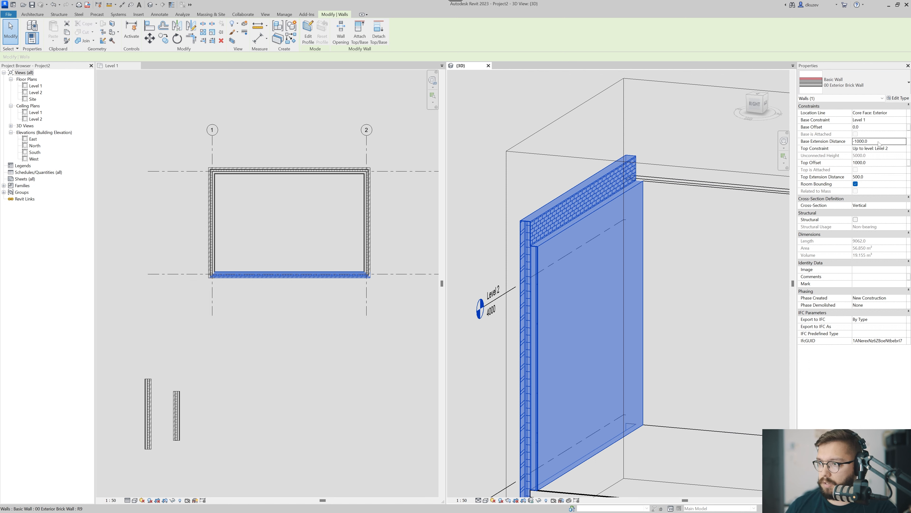
scroll(576, 396, down, 3)
click(572, 418)
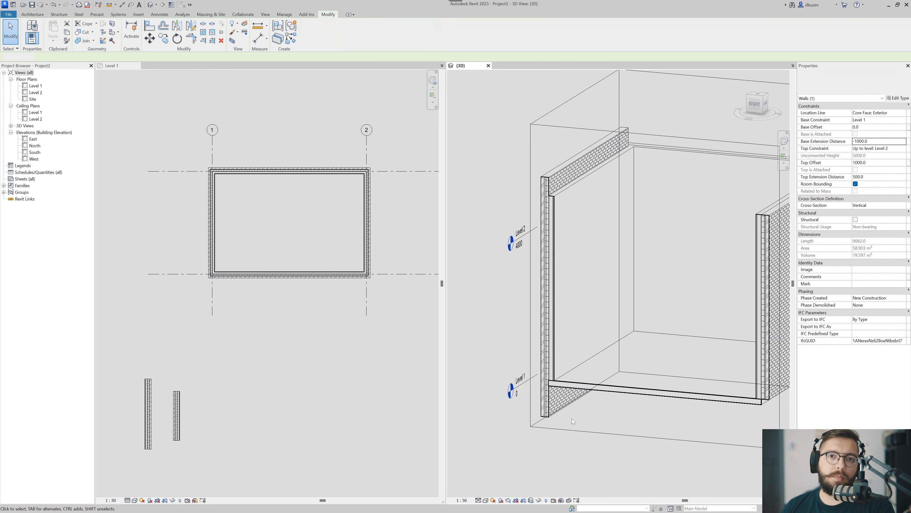
middle_drag(559, 406, 558, 412)
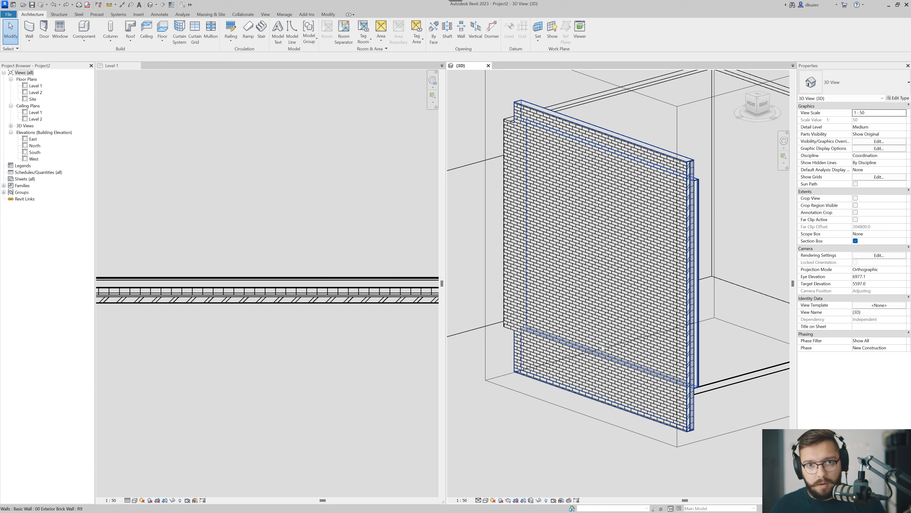
Place one M_Window-Casement-Double 1050 x 1350mm window on the brick face of the long wall in 3D.
middle_drag(532, 369, 532, 397)
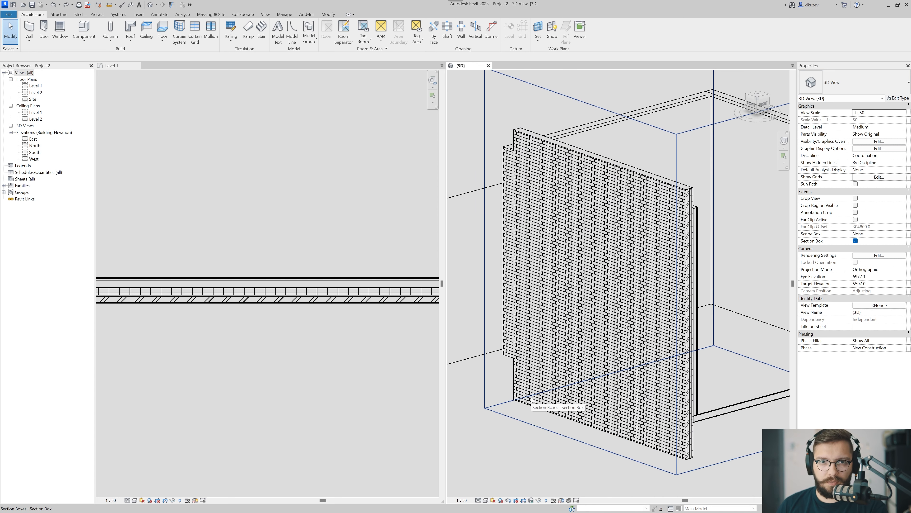
middle_drag(597, 374, 600, 384)
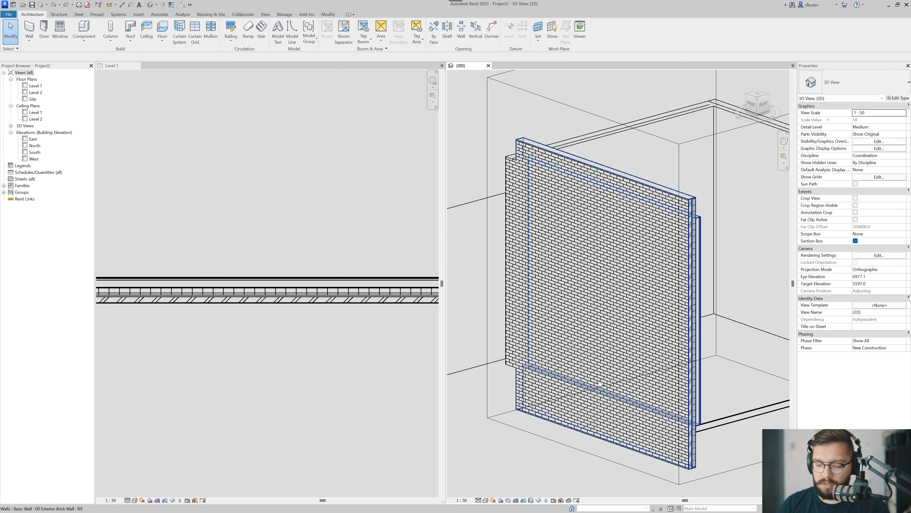
key(w)
key(n)
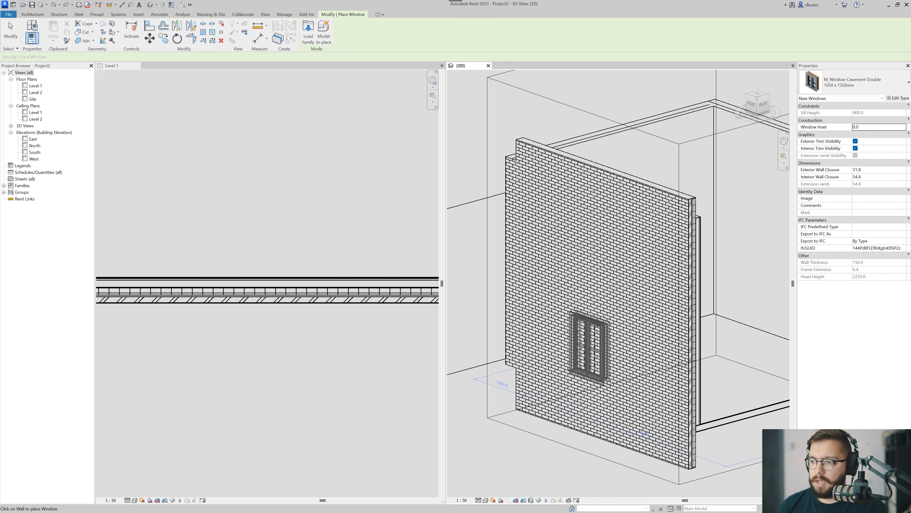
click(578, 308)
key(Escape)
key(Escape)
scroll(578, 315, up, 3)
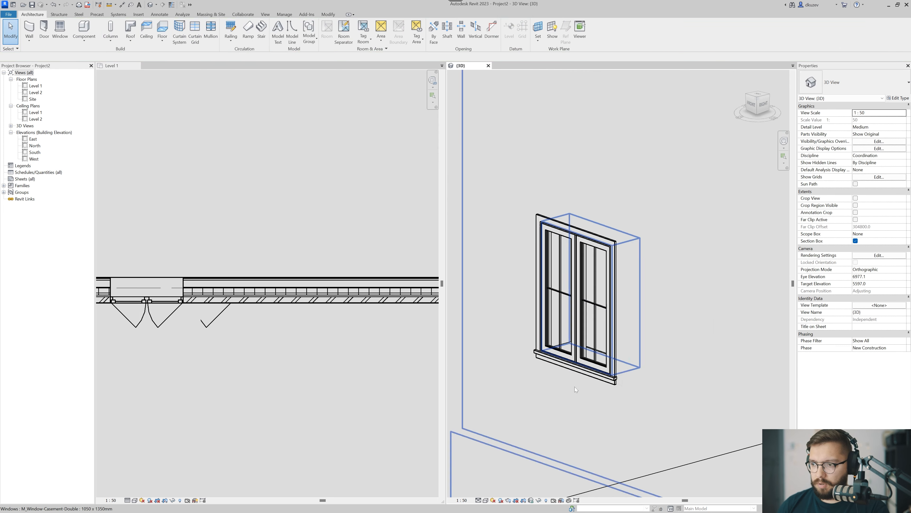
Examine the window jamb against the wall layers in the Level 1 plan, toggling thin lines, and view the window from inside in 3D.
middle_drag(113, 296, 210, 299)
scroll(215, 301, up, 7)
key(t)
key(l)
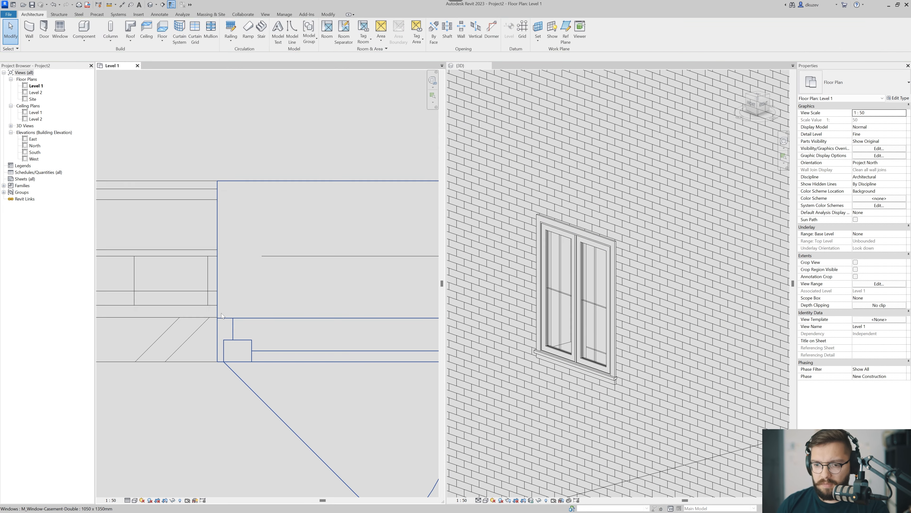
key(t)
key(l)
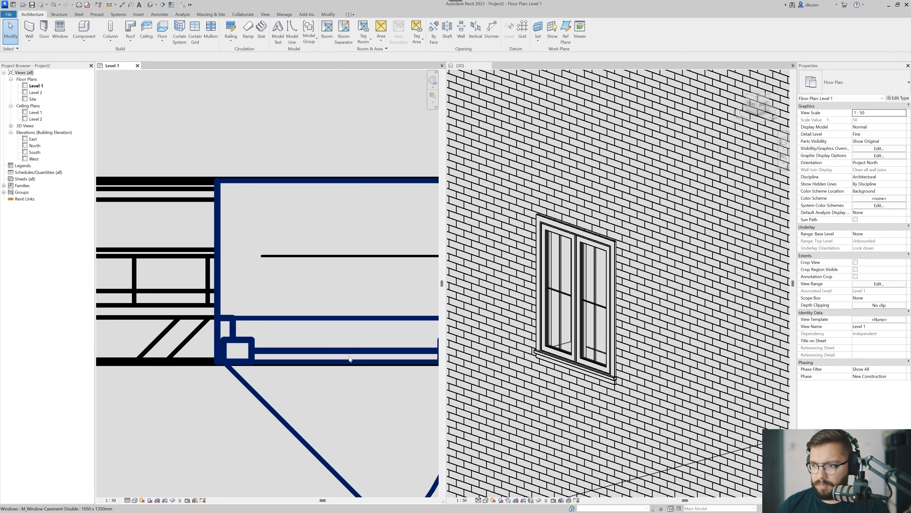
scroll(670, 328, down, 6)
shift+middle_drag(671, 328, 588, 345)
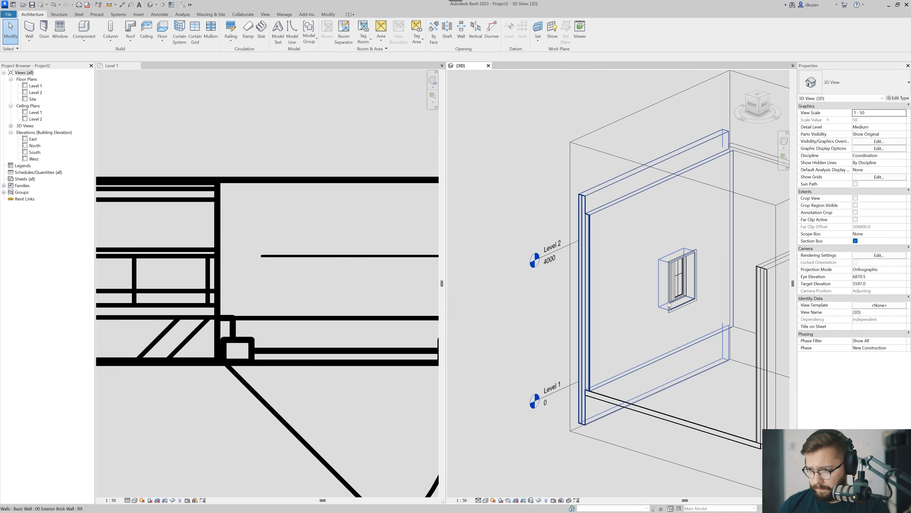
Delete the double casement window from the brick face of the long wall.
scroll(684, 242, up, 5)
scroll(677, 274, down, 5)
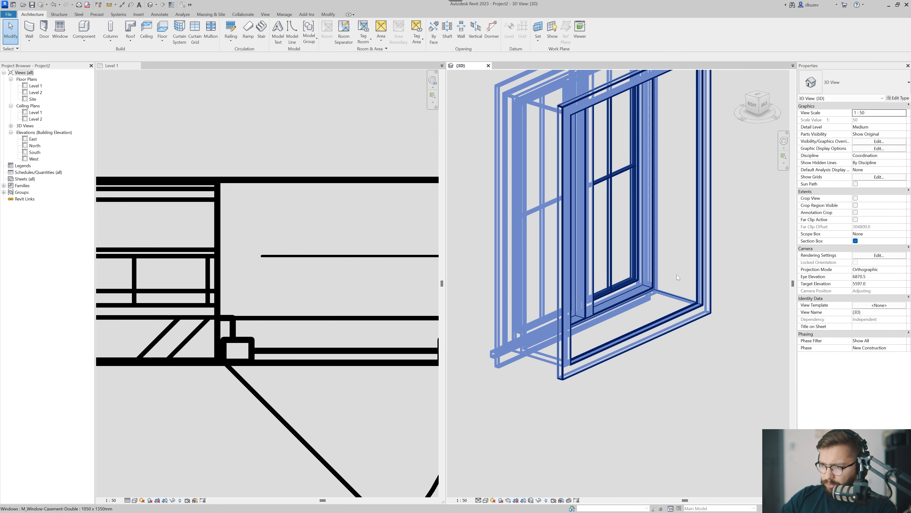
click(624, 279)
shift+middle_drag(558, 304, 590, 319)
scroll(591, 321, down, 3)
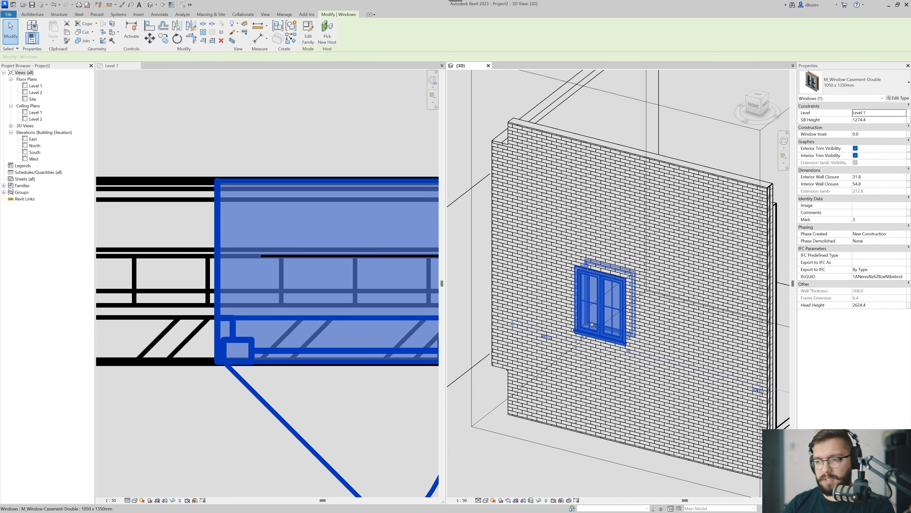
key(Escape)
scroll(641, 293, down, 3)
middle_drag(670, 328, 642, 315)
scroll(643, 315, down, 1)
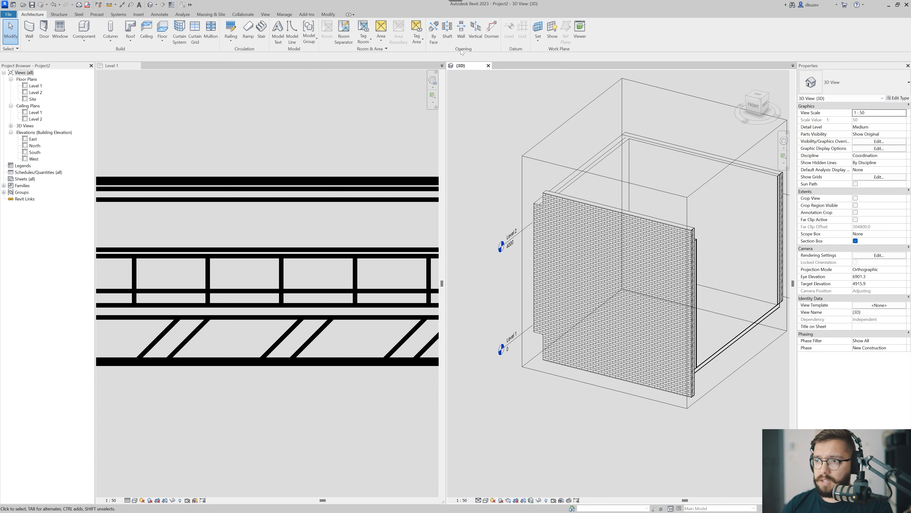
Try cutting a tall rectangular wall opening through the middle of the long wall's brick face in 3D.
click(461, 31)
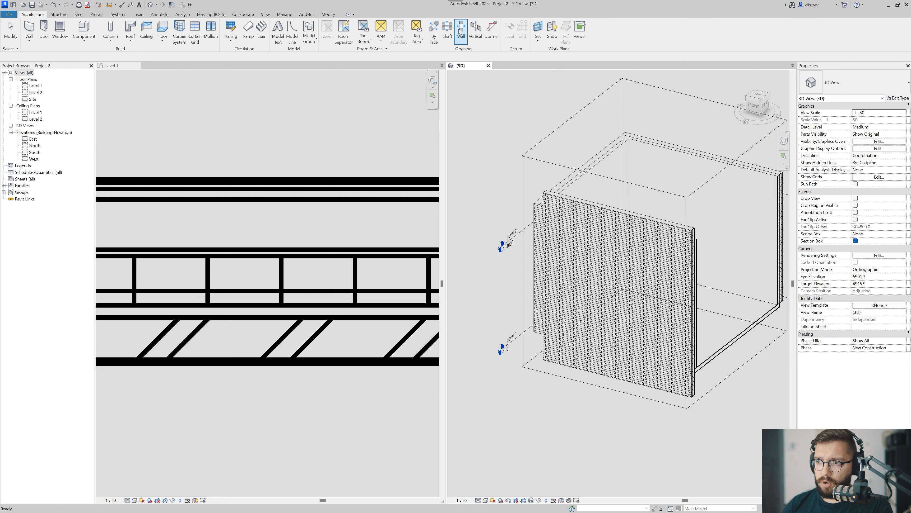
click(597, 294)
scroll(617, 302, up, 3)
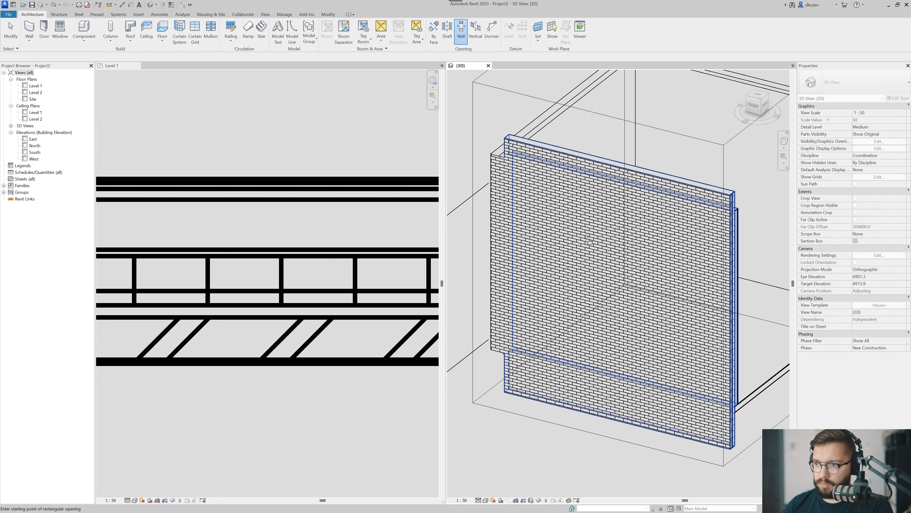
click(584, 220)
click(660, 333)
scroll(658, 334, down, 2)
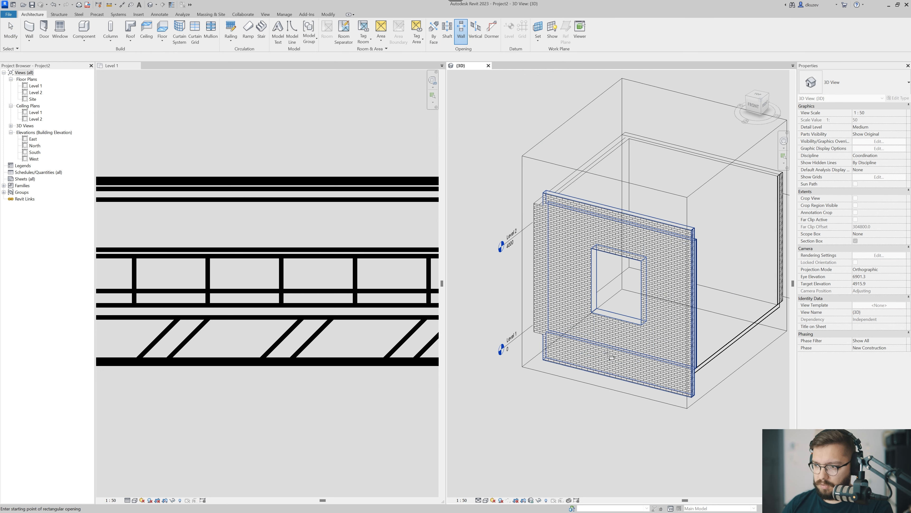
scroll(624, 323, up, 4)
key(Escape)
Check the long wall around the new opening in plan and 3D, and undo the opening.
scroll(624, 321, up, 2)
scroll(416, 329, down, 6)
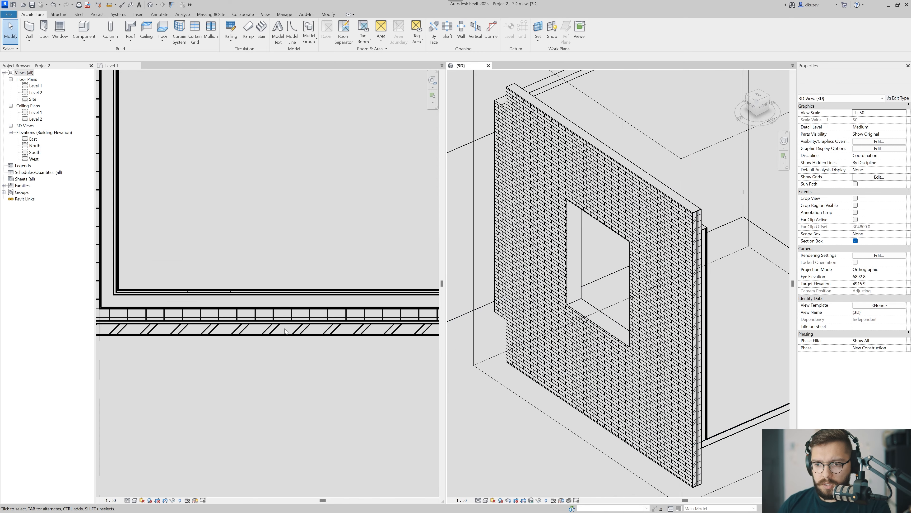
middle_drag(416, 343, 353, 341)
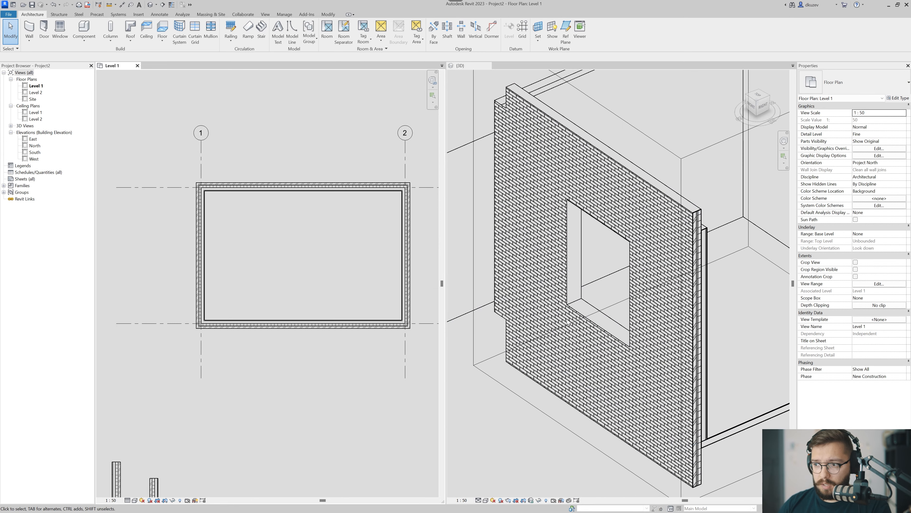
click(601, 329)
click(603, 352)
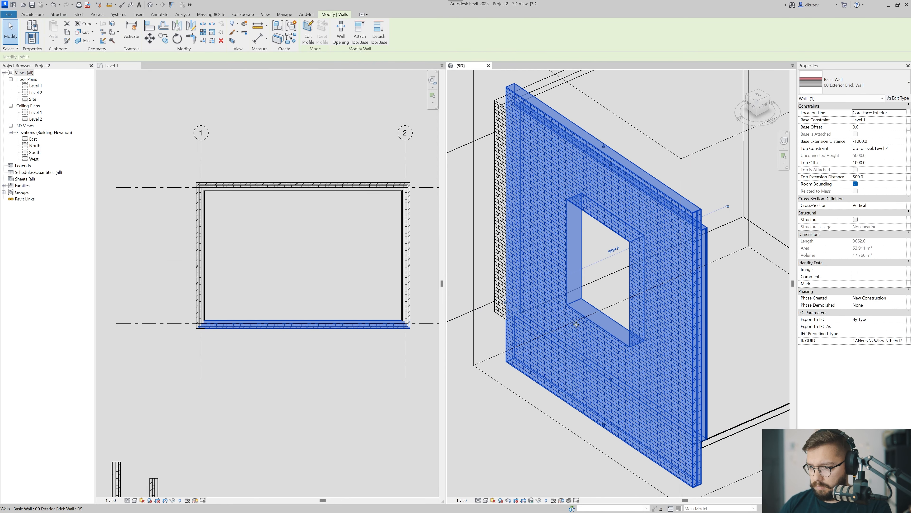
key(Escape)
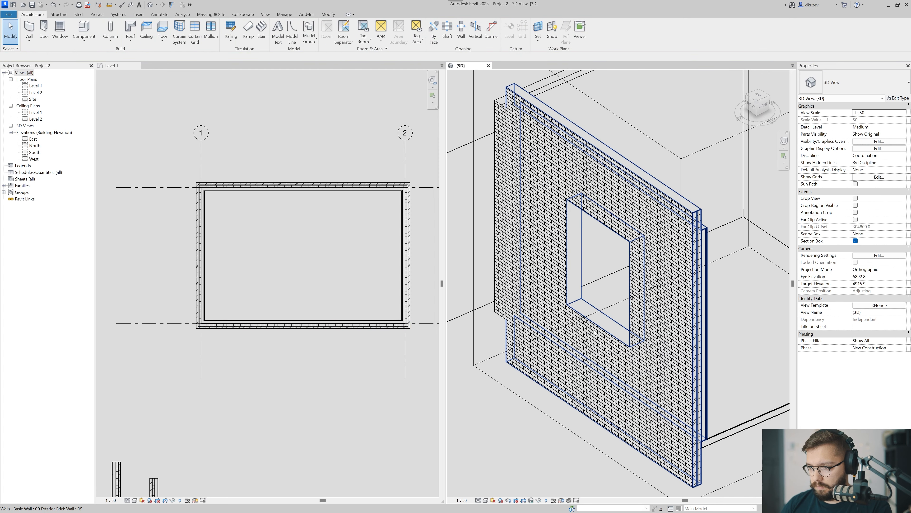
key(ctrl+z)
Cut a rectangular wall opening lower in the long wall in 3D so that the Level 1 plan cuts through it.
scroll(595, 332, down, 3)
click(461, 31)
click(589, 281)
click(587, 284)
click(636, 355)
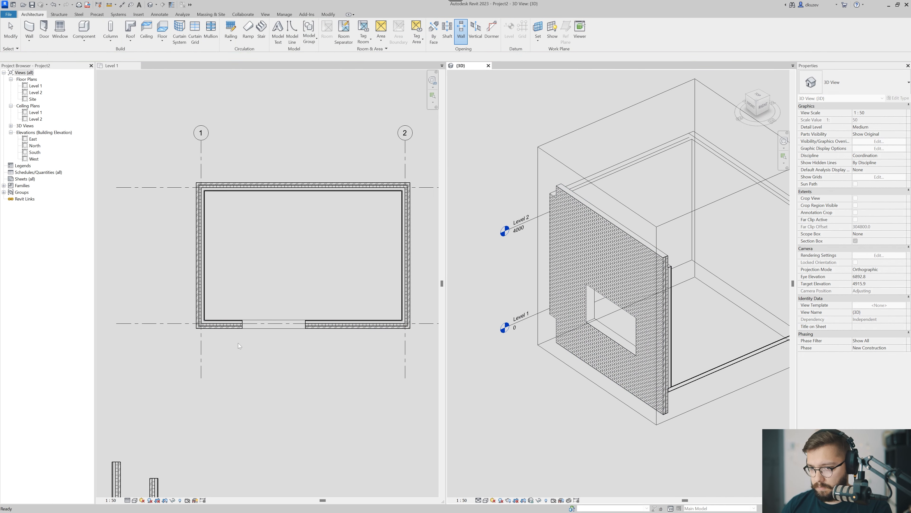
key(Escape)
Examine how the wall layers end at the opening's jamb in the Level 1 plan.
scroll(295, 322, up, 4)
middle_drag(244, 349, 336, 342)
scroll(275, 333, up, 2)
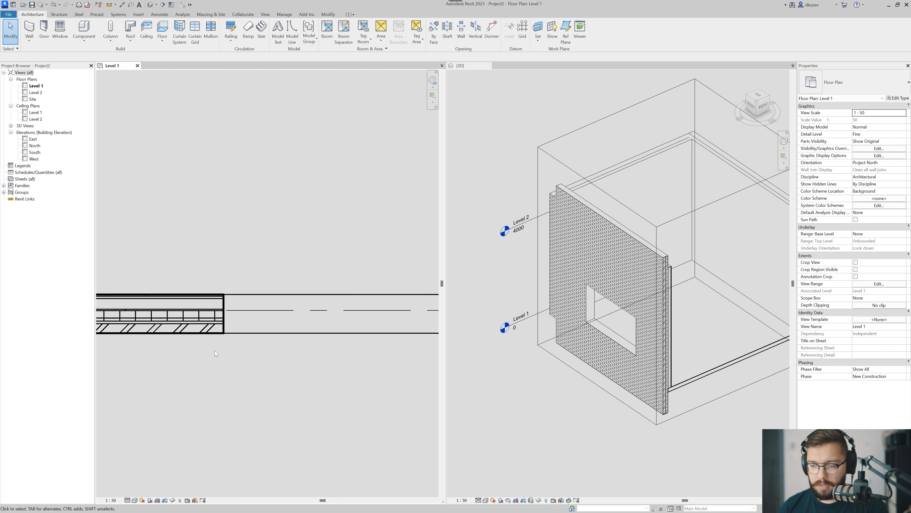
scroll(230, 332, up, 2)
middle_drag(230, 332, 275, 384)
scroll(275, 368, up, 1)
scroll(275, 384, down, 1)
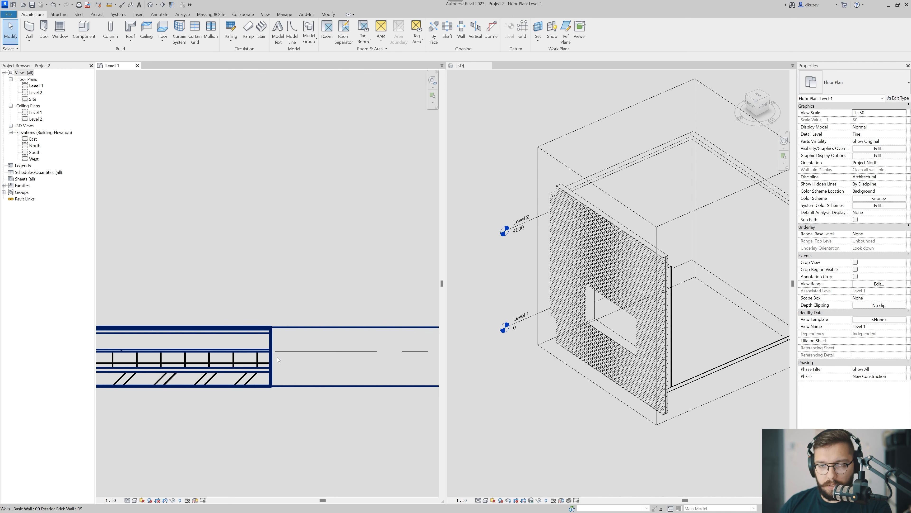
scroll(281, 373, up, 1)
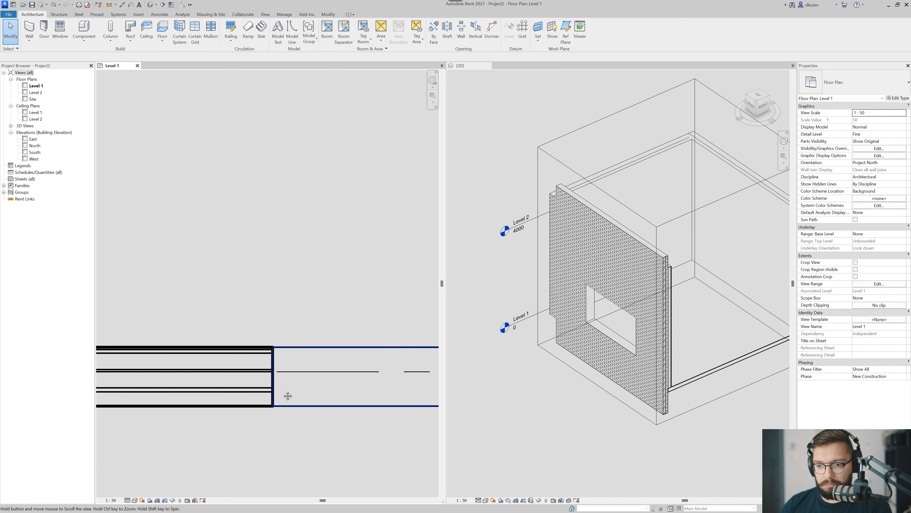
scroll(271, 352, up, 1)
scroll(271, 349, up, 1)
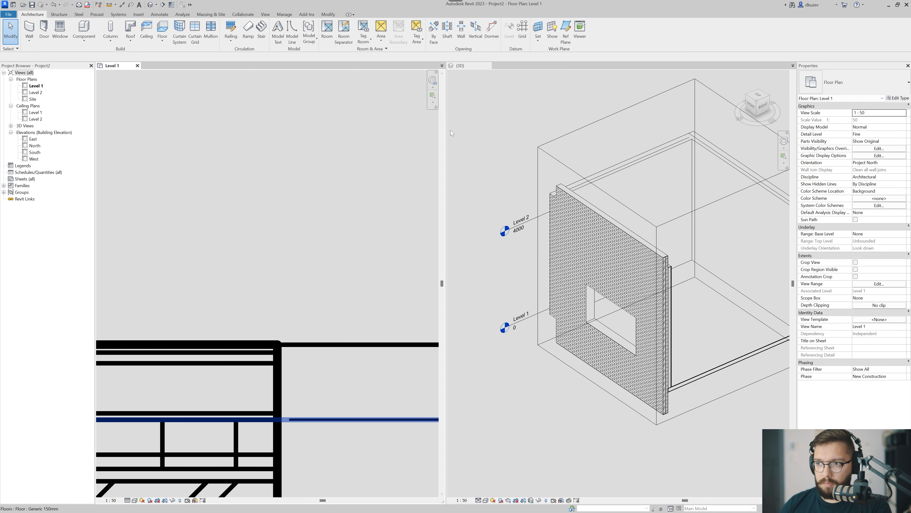
Set the 3D view's detail level to Fine and its visual style to Realistic.
click(466, 127)
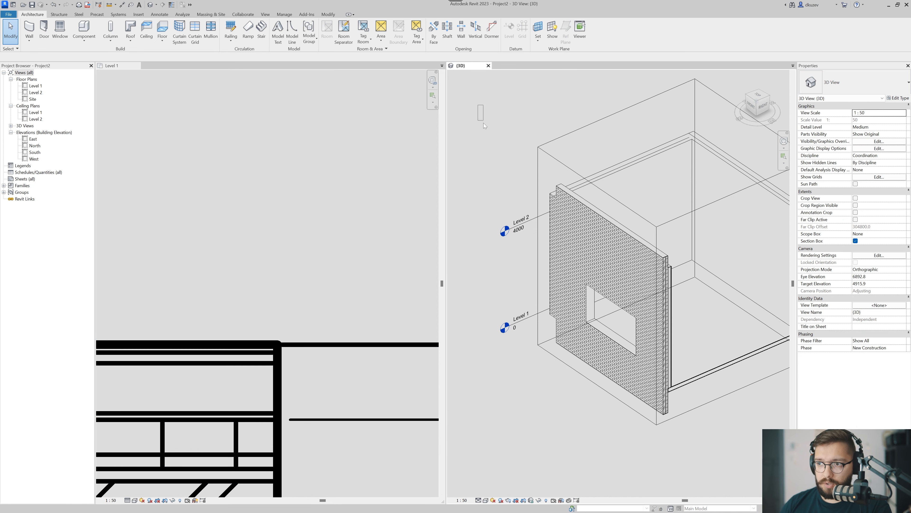
click(478, 500)
click(488, 494)
click(485, 500)
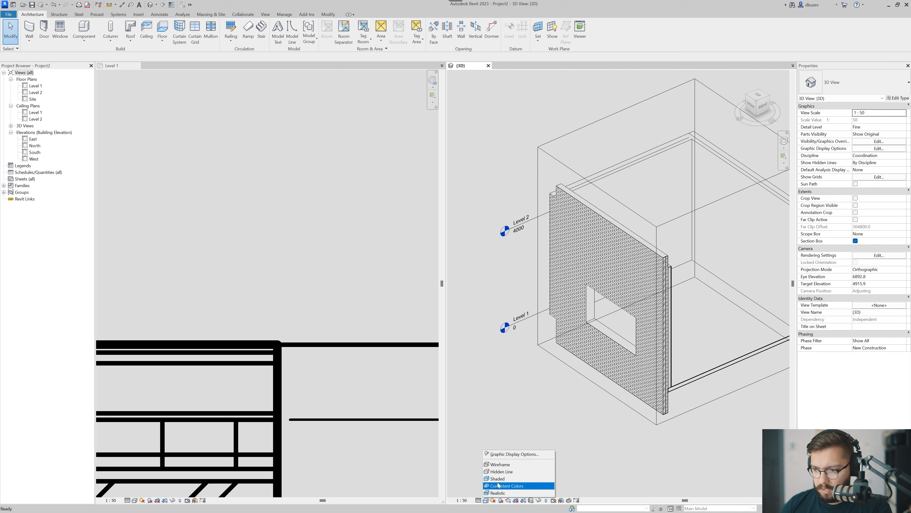
click(532, 493)
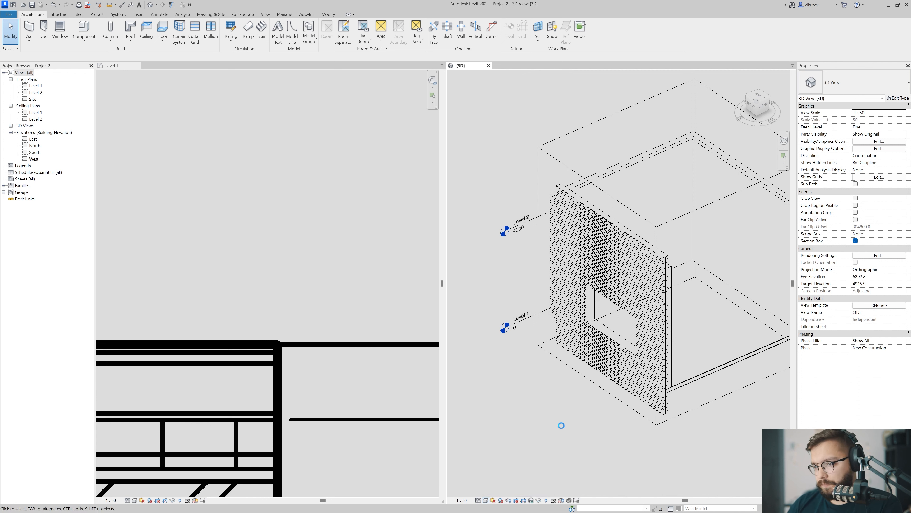
Examine the opening's reveal in the realistic 3D view and the wall layers at its other jamb in the Level 1 plan.
shift+middle_drag(648, 433, 622, 319)
scroll(623, 307, up, 3)
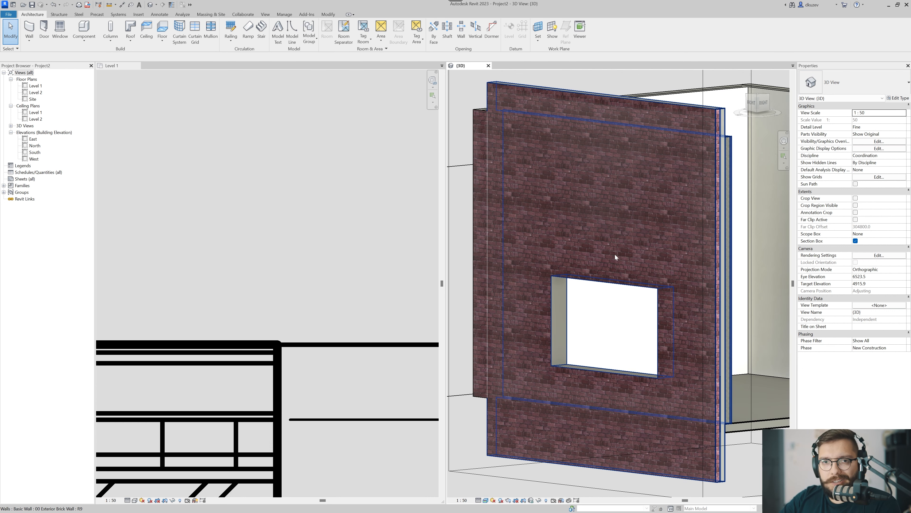
shift+middle_drag(589, 252, 559, 182)
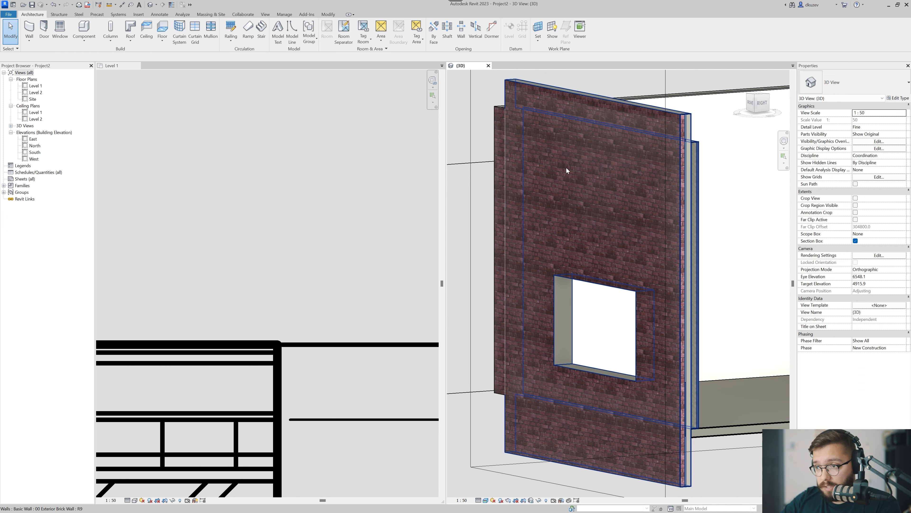
shift+middle_drag(580, 217, 590, 303)
scroll(590, 303, up, 3)
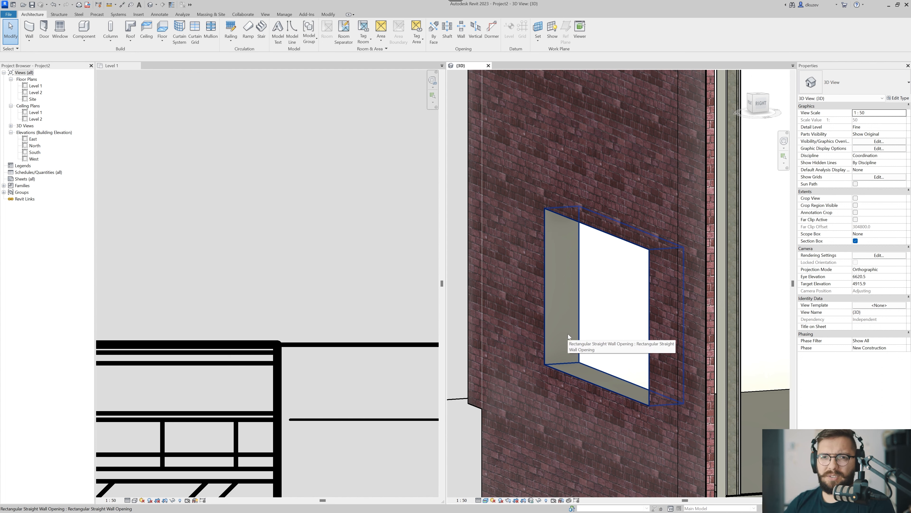
scroll(569, 300, down, 3)
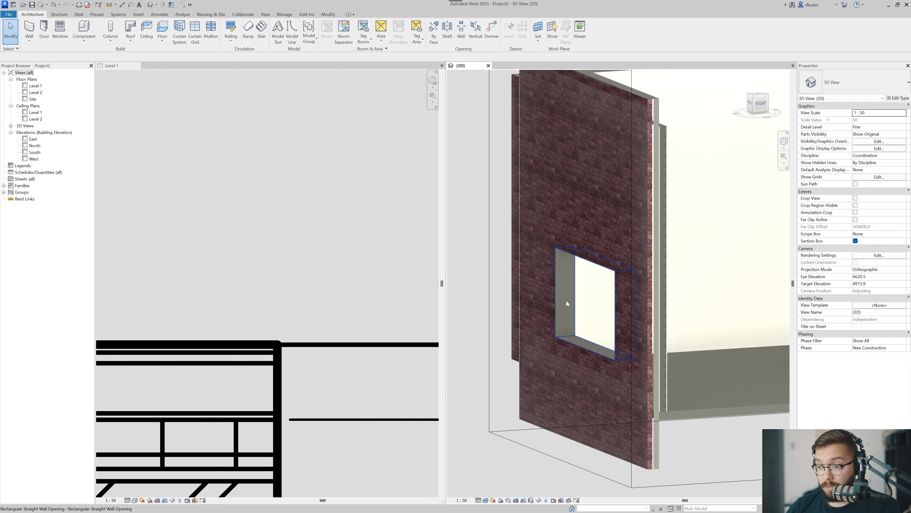
shift+middle_drag(567, 301, 583, 287)
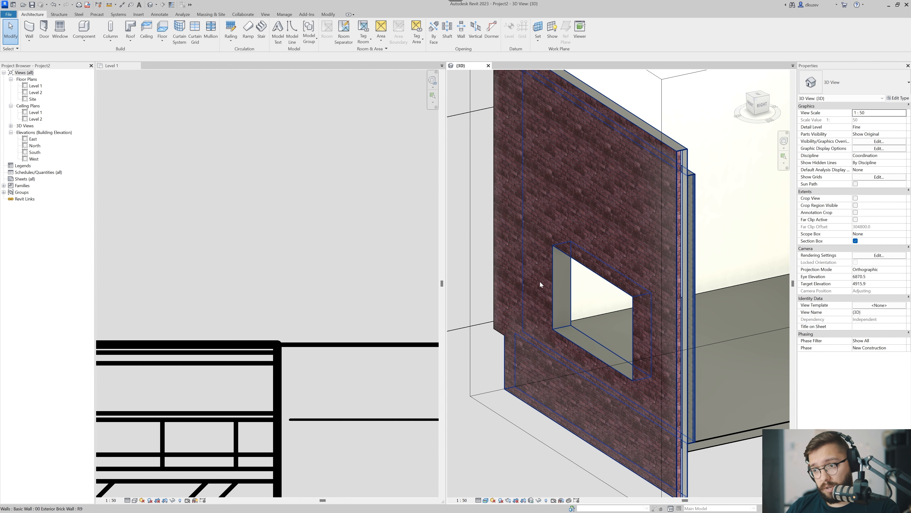
scroll(255, 296, down, 3)
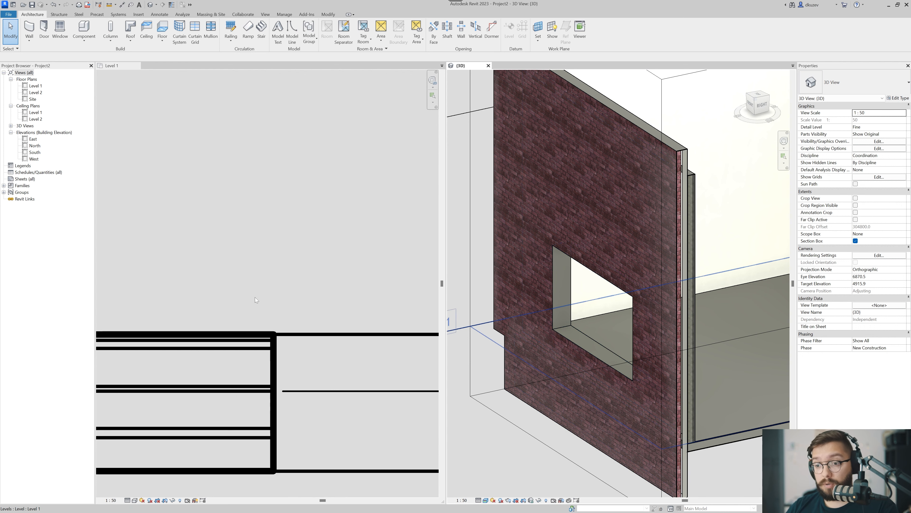
click(270, 252)
scroll(269, 252, down, 4)
middle_drag(323, 316, 284, 321)
scroll(323, 323, down, 1)
middle_drag(376, 329, 277, 349)
scroll(284, 324, up, 2)
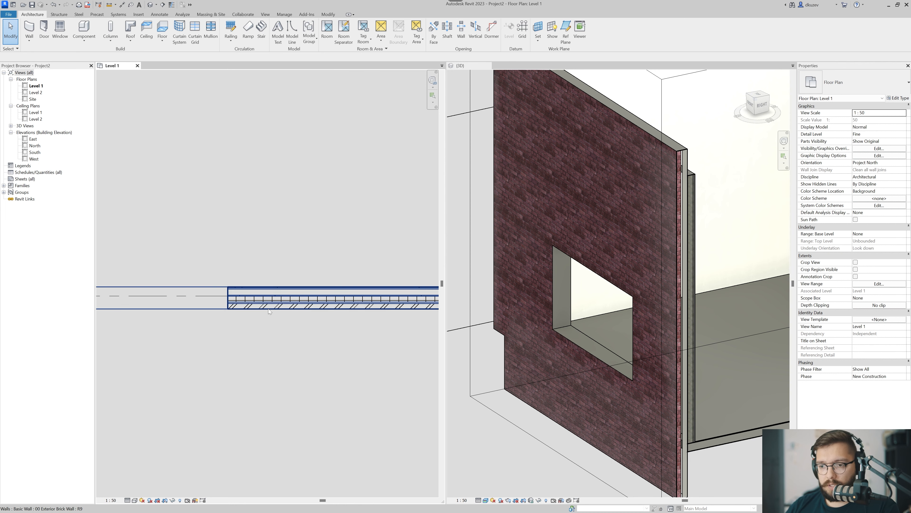
Set Wrapping at Inserts and Wrapping at Ends to Exterior in the long wall's 00 Exterior Brick Wall type and accept the changes.
click(269, 308)
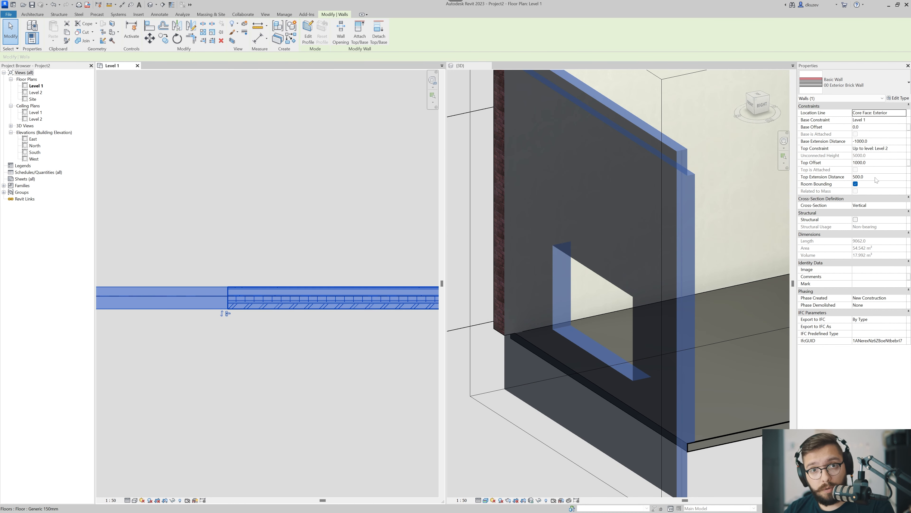
click(899, 98)
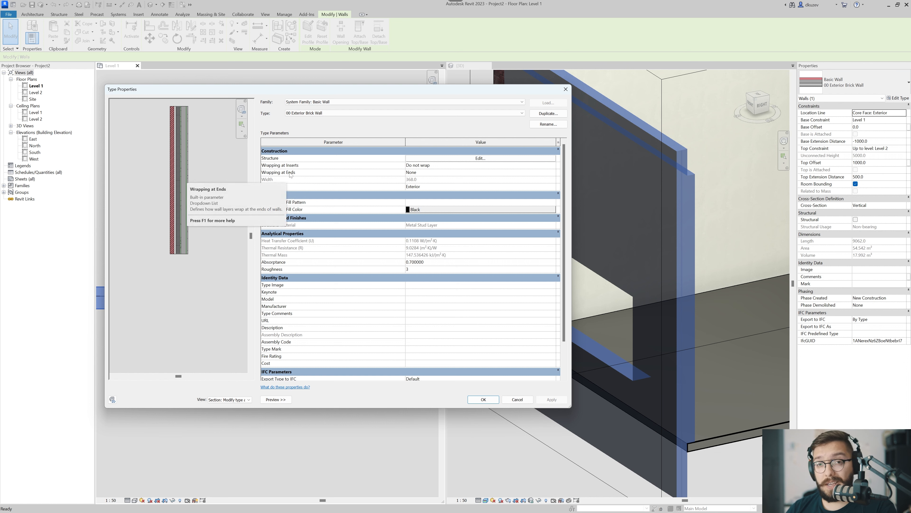
click(482, 167)
click(413, 179)
click(549, 174)
click(553, 173)
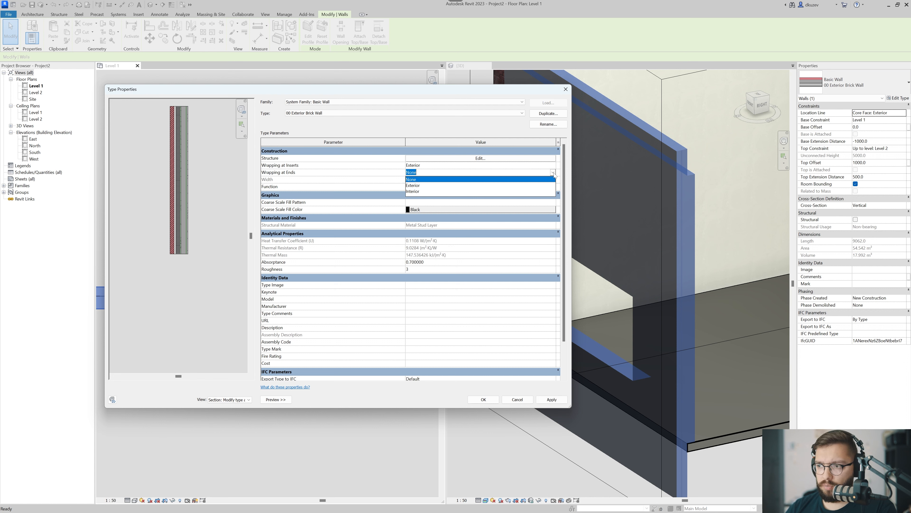
click(423, 184)
click(549, 400)
drag(459, 92, 618, 120)
click(640, 427)
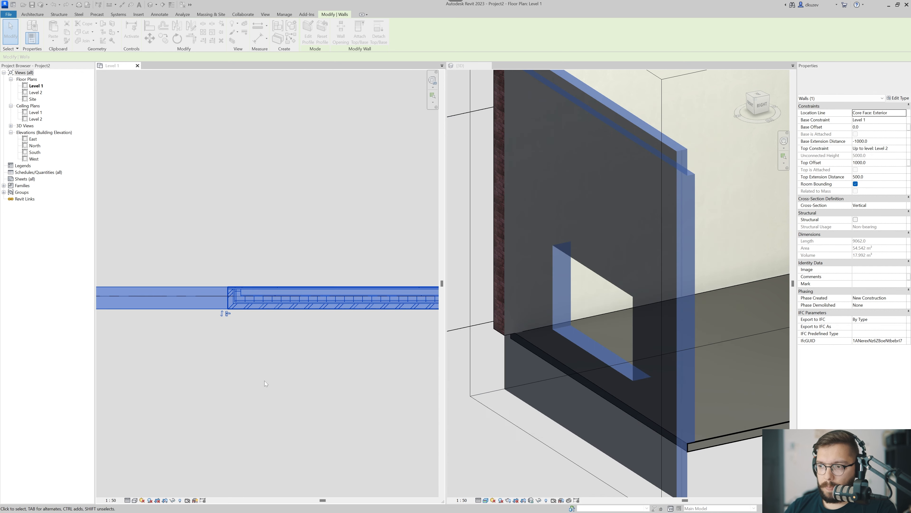
Examine how the exterior layers wrap around the opening's jambs in the Level 1 plan and on its reveal in 3D.
click(265, 381)
scroll(255, 303, up, 4)
scroll(255, 303, up, 5)
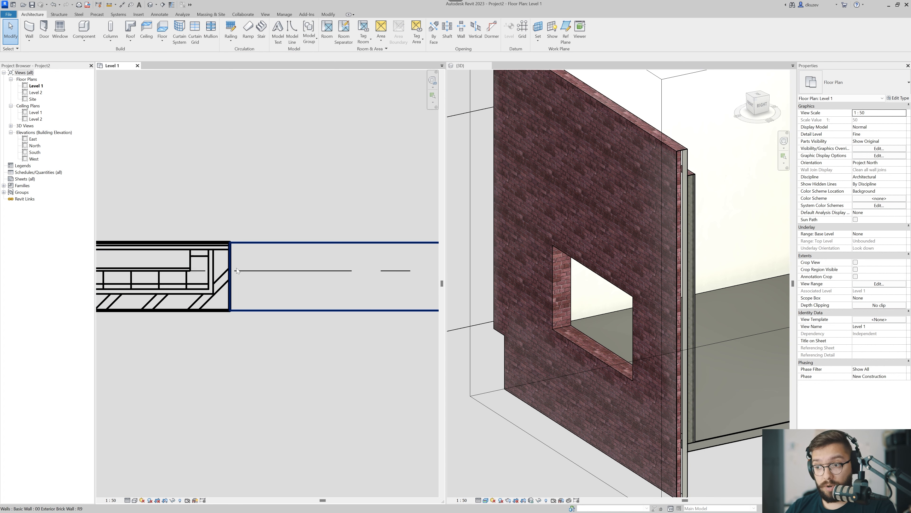
click(604, 400)
scroll(567, 312, up, 3)
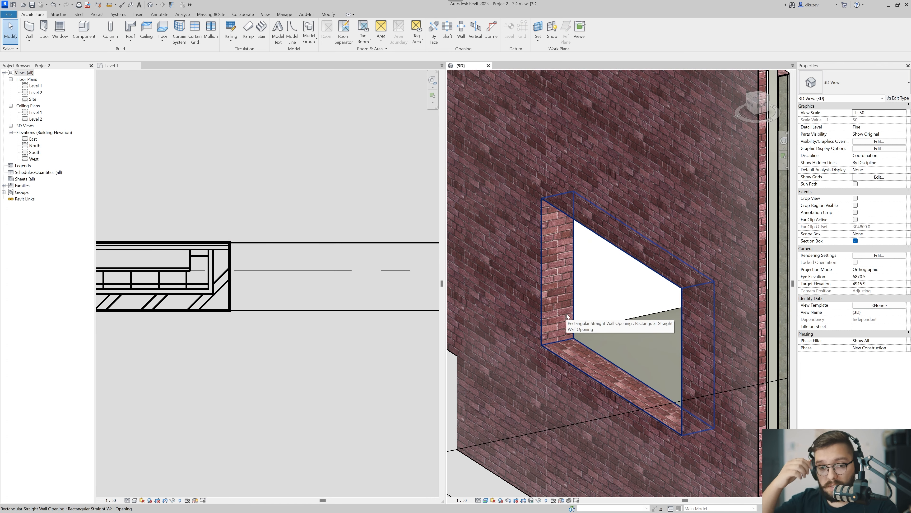
click(278, 318)
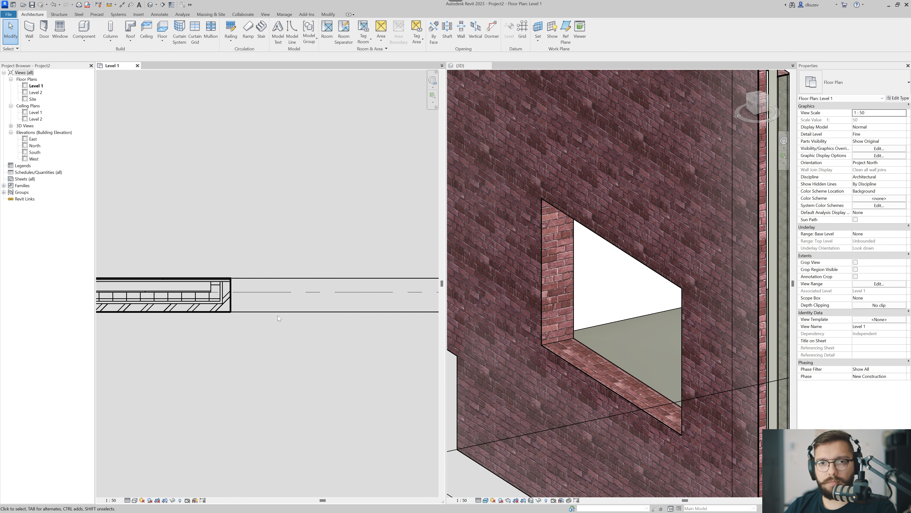
scroll(278, 315, down, 2)
middle_drag(309, 334, 219, 339)
scroll(238, 319, up, 5)
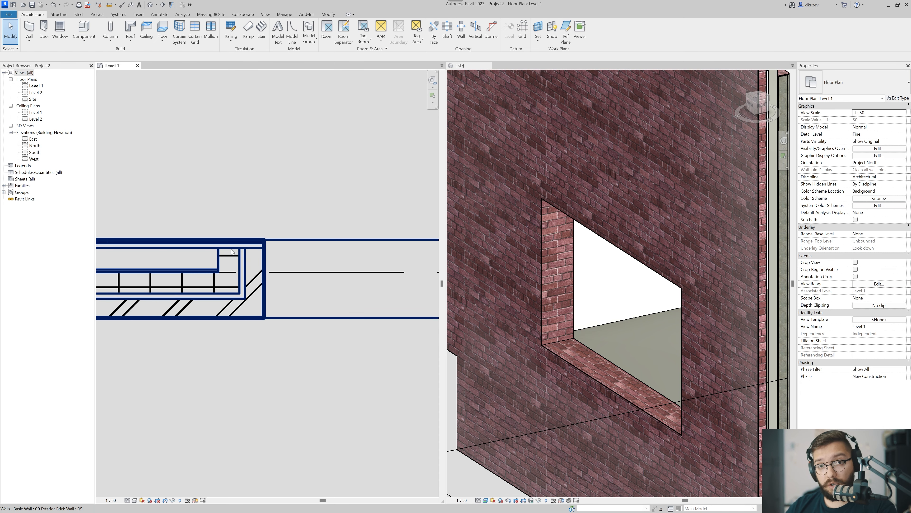
middle_drag(254, 285, 276, 289)
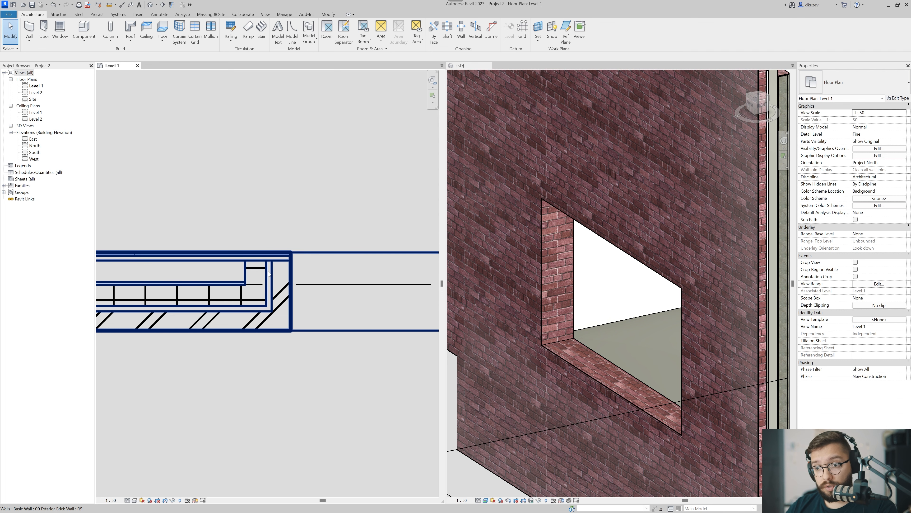
scroll(269, 275, down, 2)
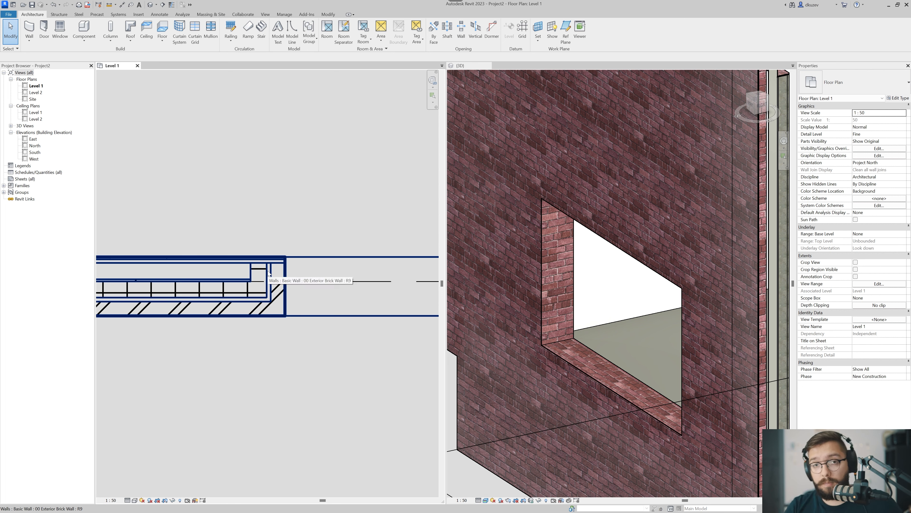
scroll(288, 299, down, 3)
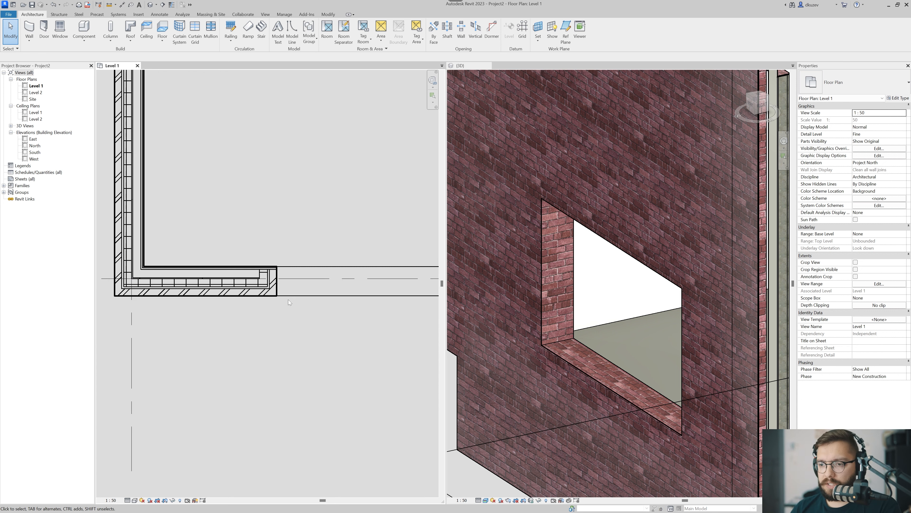
Turn off Wraps for the Air, Rigid insulation and 22 mm Metal Stud Layer rows in the 00 Exterior Brick Wall structure and accept it.
middle_drag(288, 299, 279, 315)
click(255, 302)
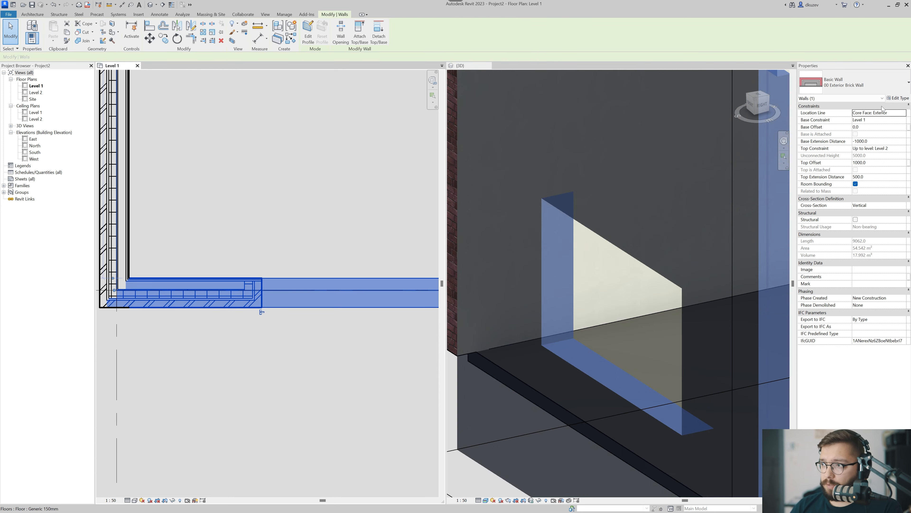
click(897, 98)
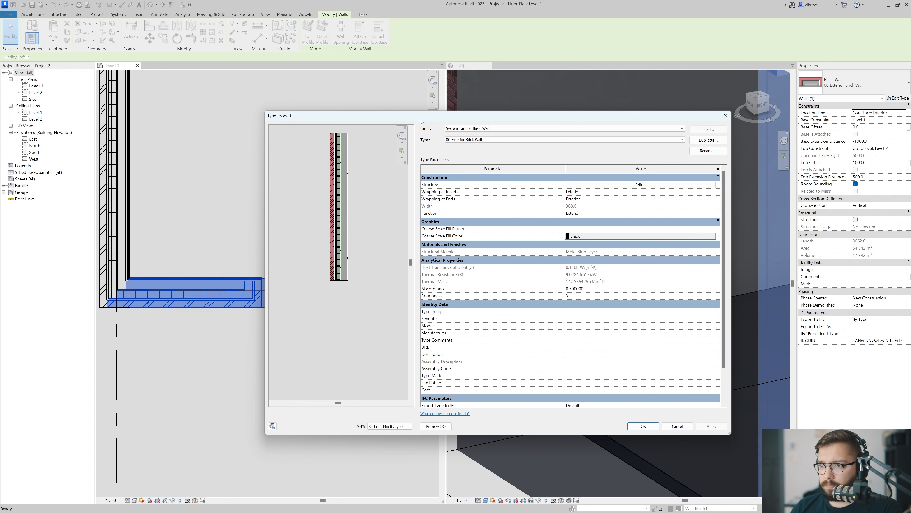
click(640, 185)
drag(428, 118, 475, 101)
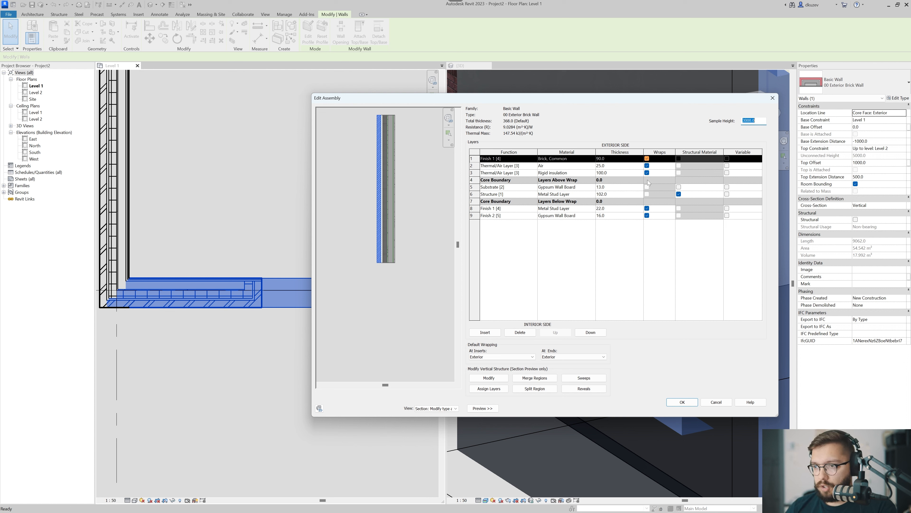
click(647, 165)
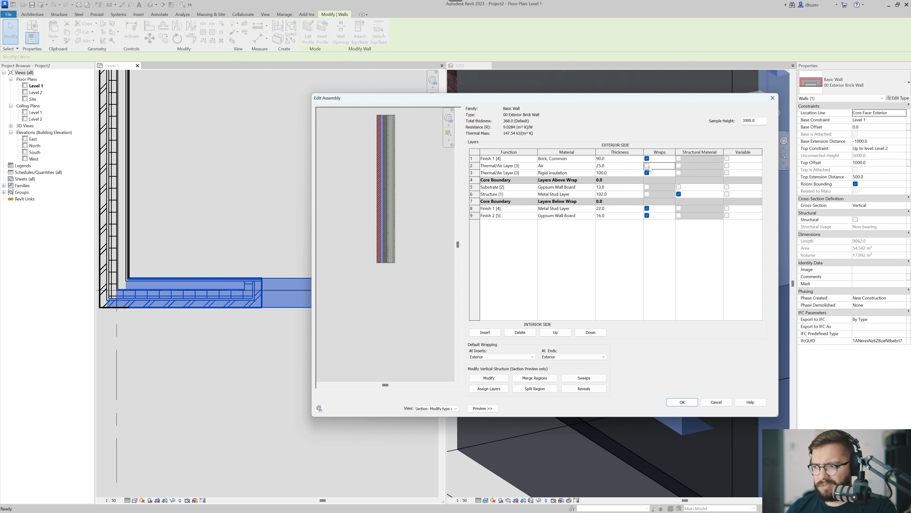
click(647, 173)
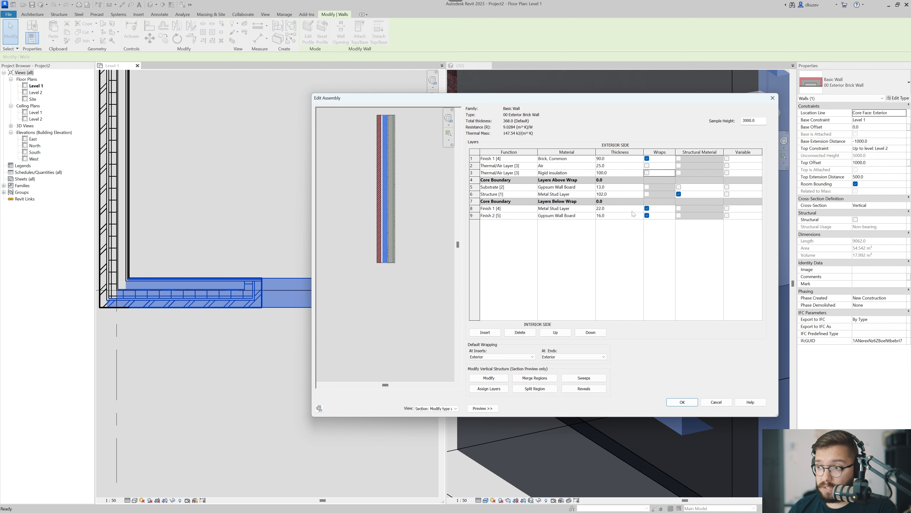
click(647, 208)
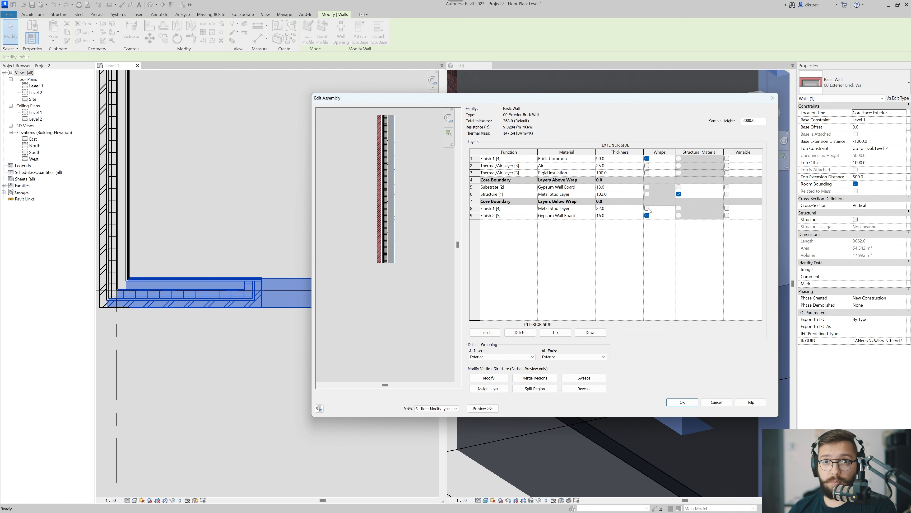
click(680, 403)
click(689, 408)
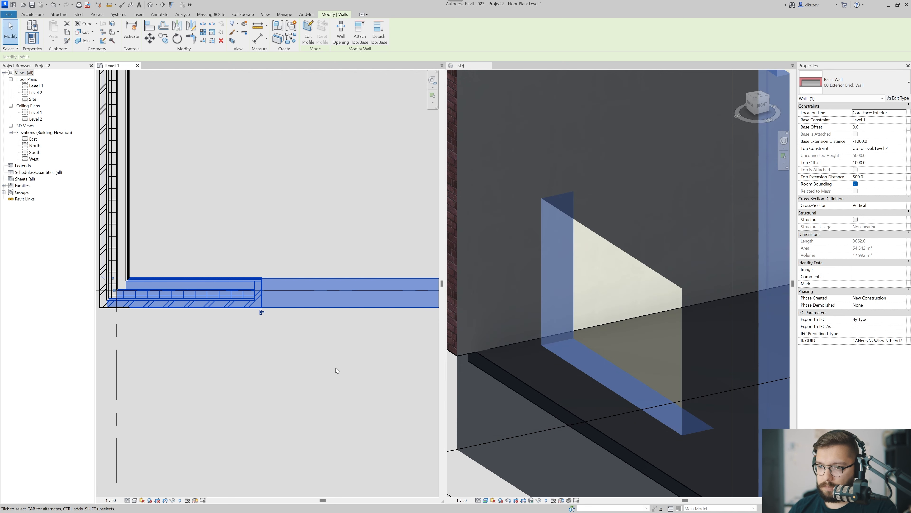
Check the opening's jamb in plan, and set Wrapping at Inserts to Both in the same wall's type and apply it.
click(298, 347)
scroll(254, 290, up, 3)
scroll(254, 289, up, 2)
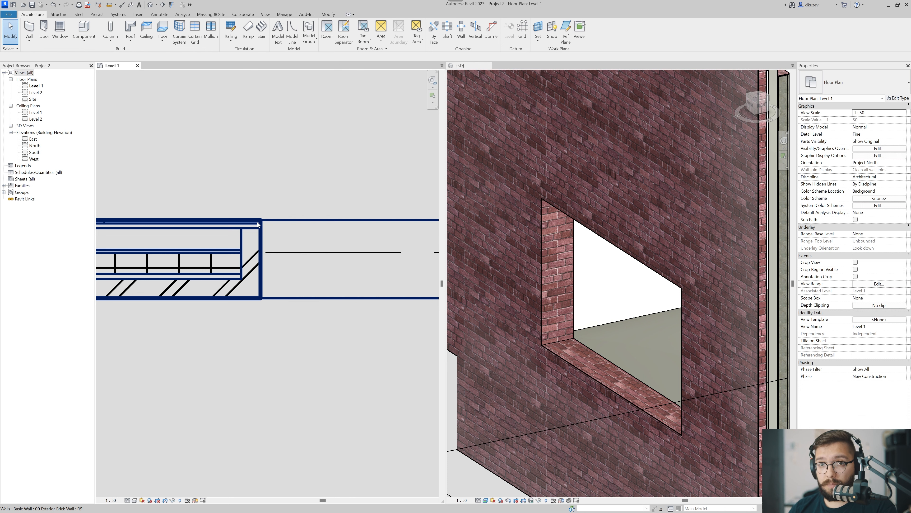
scroll(265, 281, down, 4)
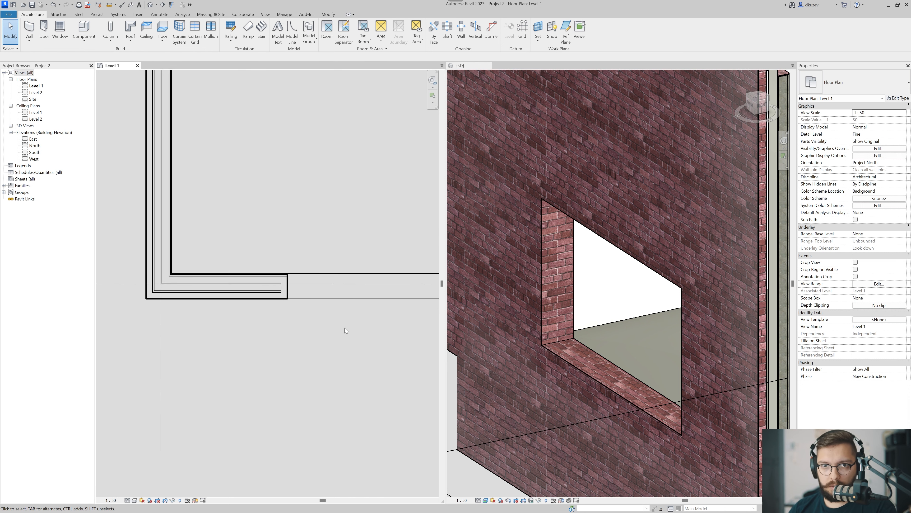
click(185, 280)
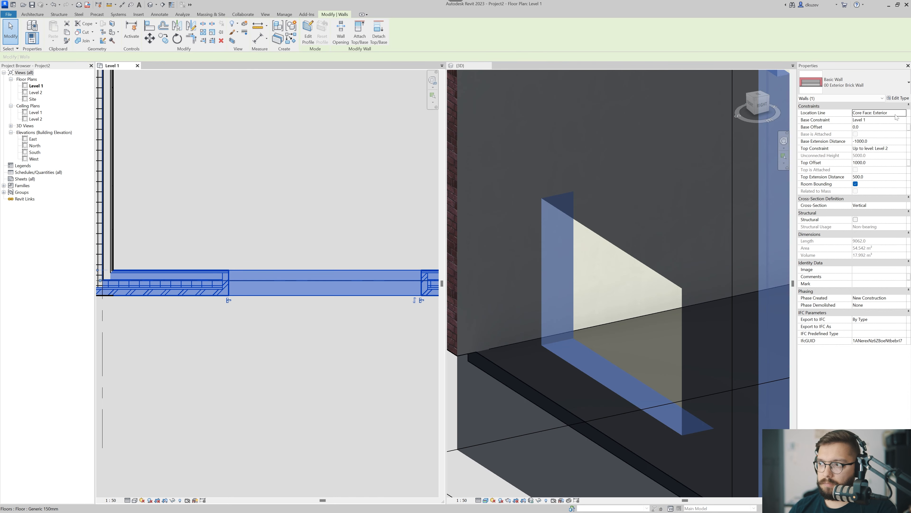
click(898, 98)
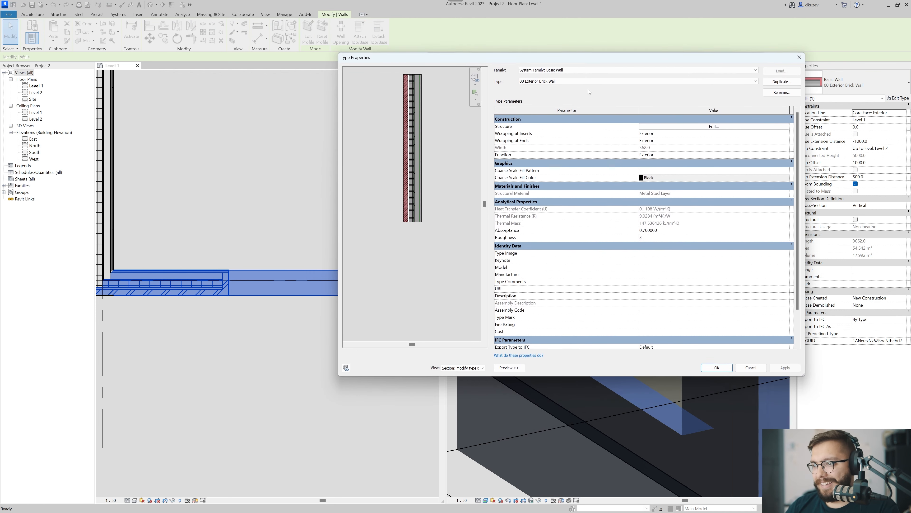
click(668, 139)
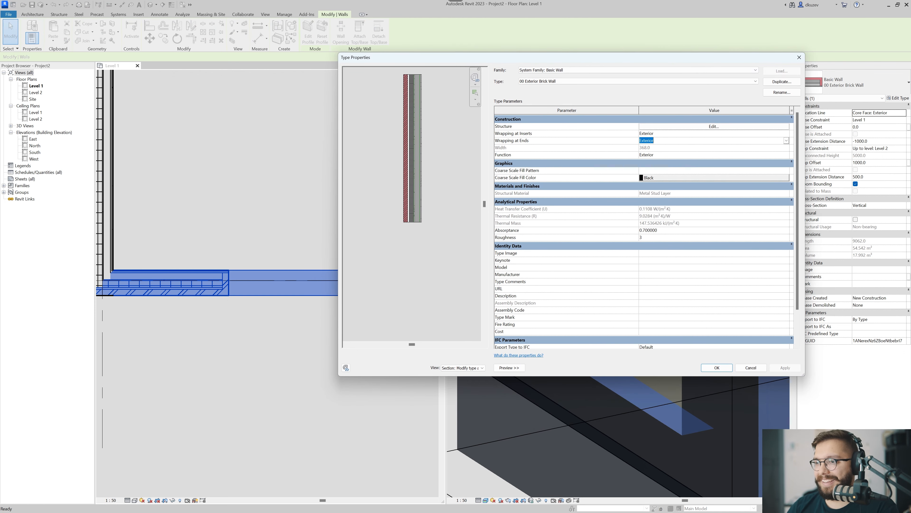
click(786, 141)
click(663, 154)
click(655, 134)
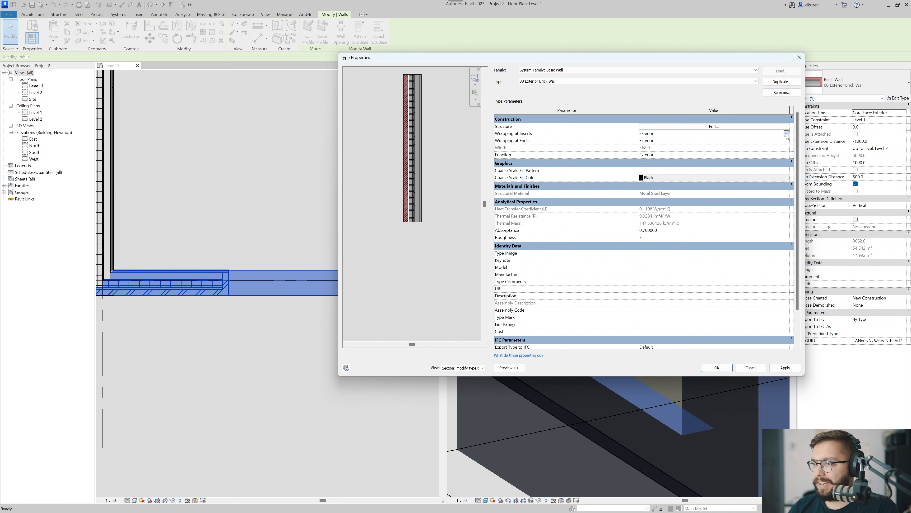
click(655, 133)
click(645, 158)
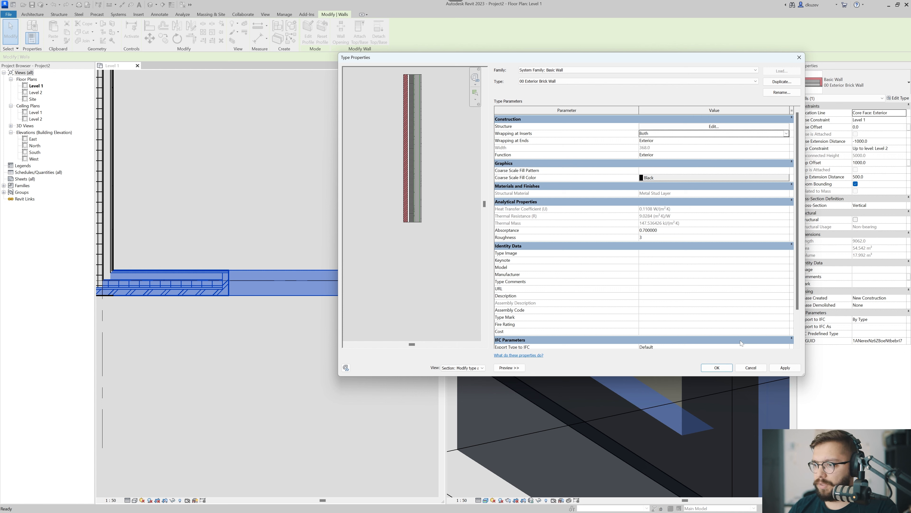
click(787, 368)
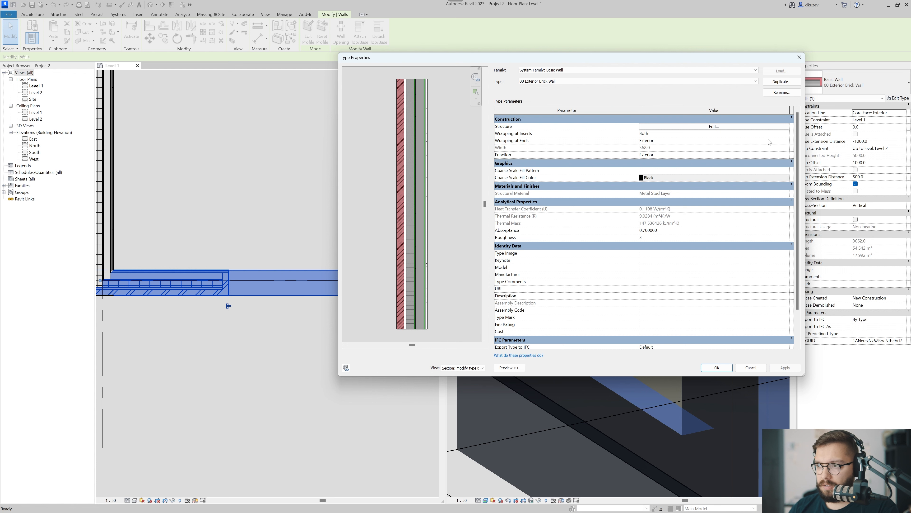
Try Wrapping at Ends set to Interior for the wall type and check the opening's jamb in the Level 1 plan.
click(774, 155)
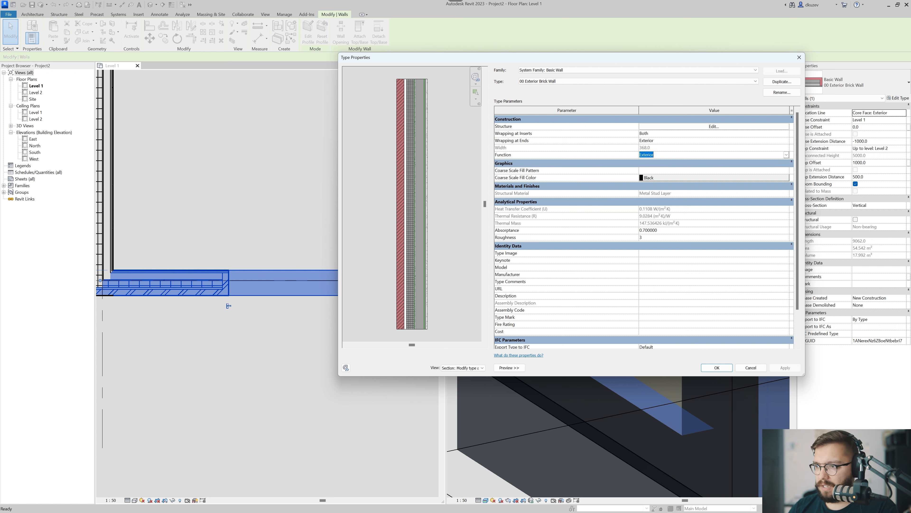
click(784, 141)
click(786, 142)
click(646, 159)
click(785, 367)
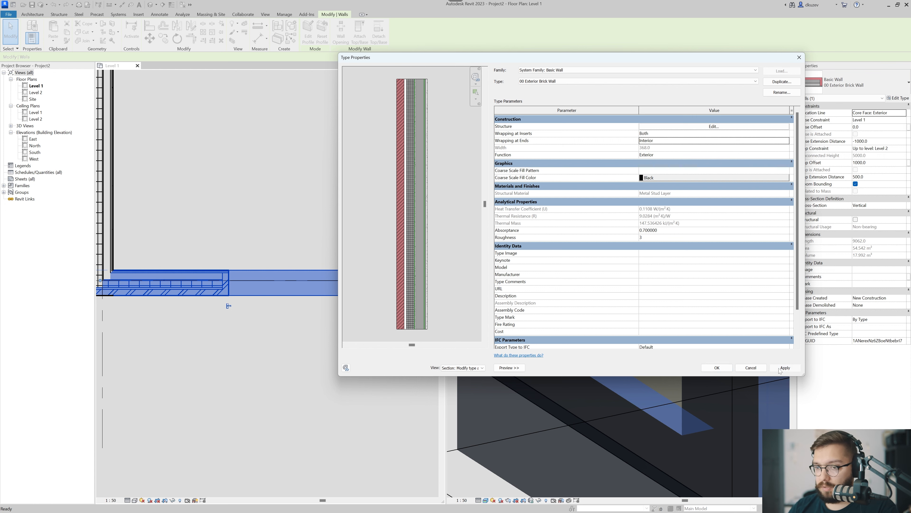
click(716, 368)
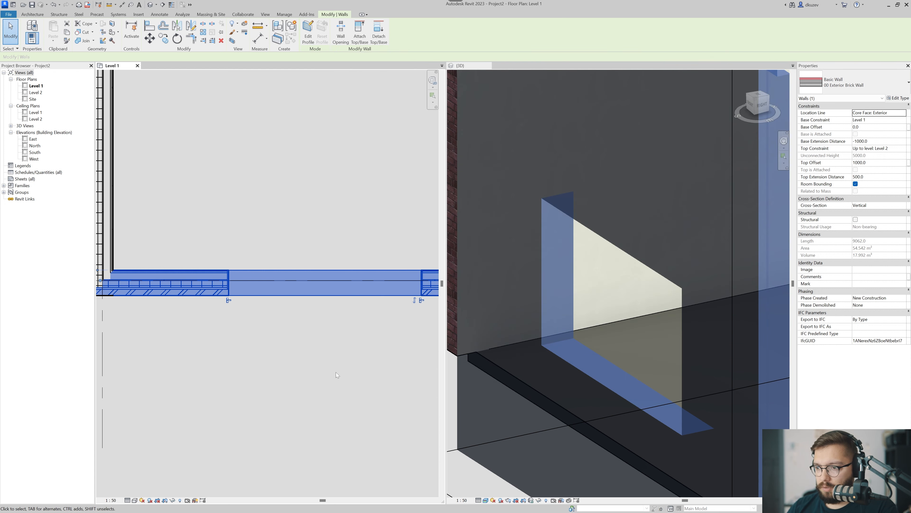
click(315, 336)
scroll(255, 321, up, 5)
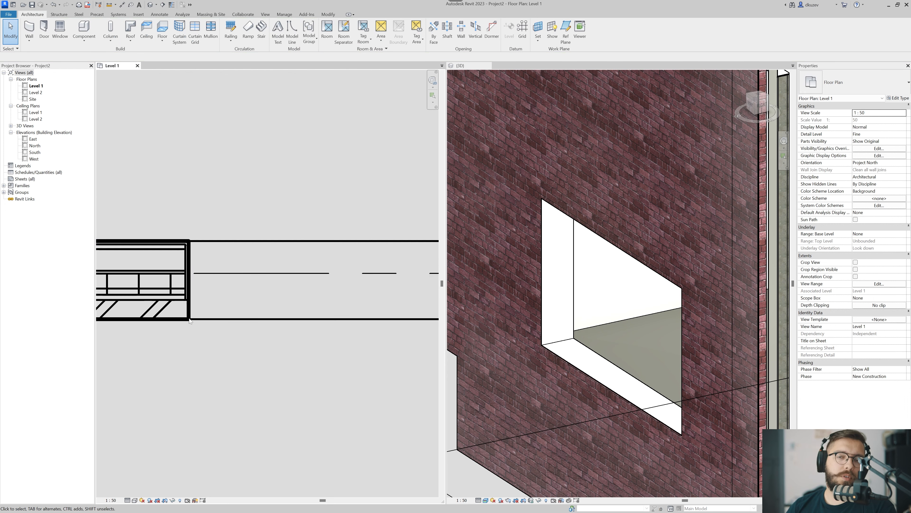
scroll(257, 324, down, 3)
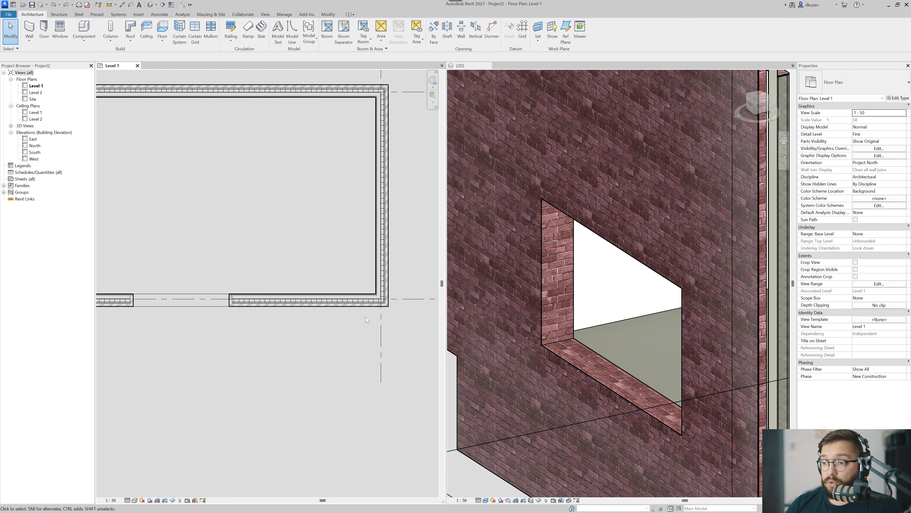
Draw a free-standing horizontal 00 Exterior Brick Wall about 6000 mm long below the building in the Level 1 plan.
scroll(271, 306, down, 1)
click(282, 274)
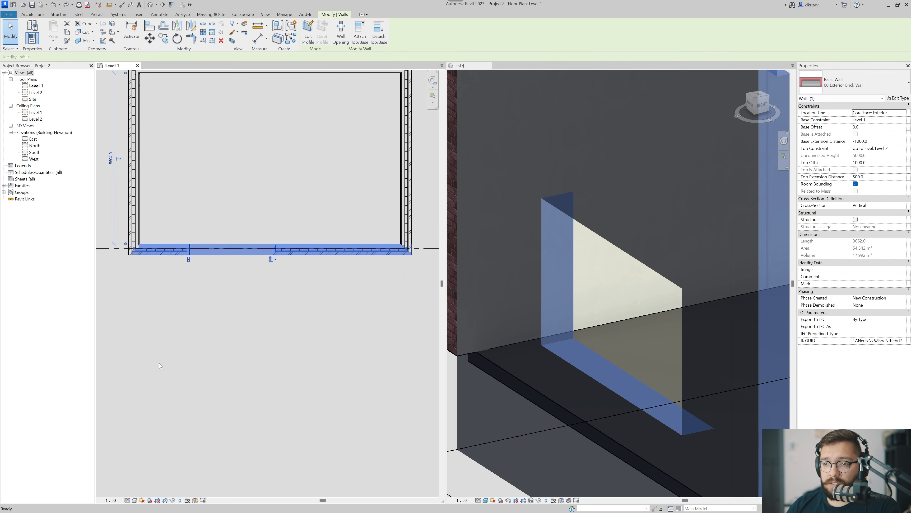
key(w)
key(a)
click(173, 345)
click(353, 345)
key(Escape)
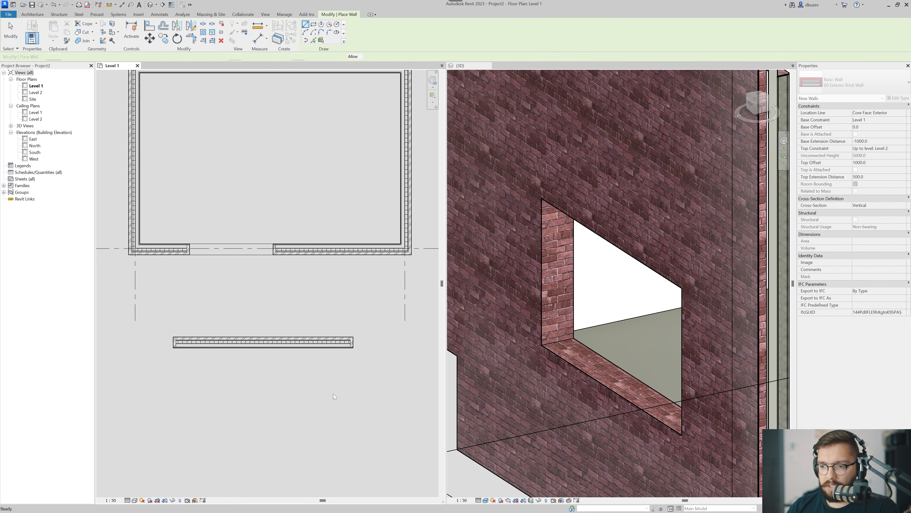
key(Escape)
Examine how the layers wrap at the free-standing wall's end in plan and the overall building in the 3D view.
scroll(348, 355, up, 5)
scroll(303, 254, down, 1)
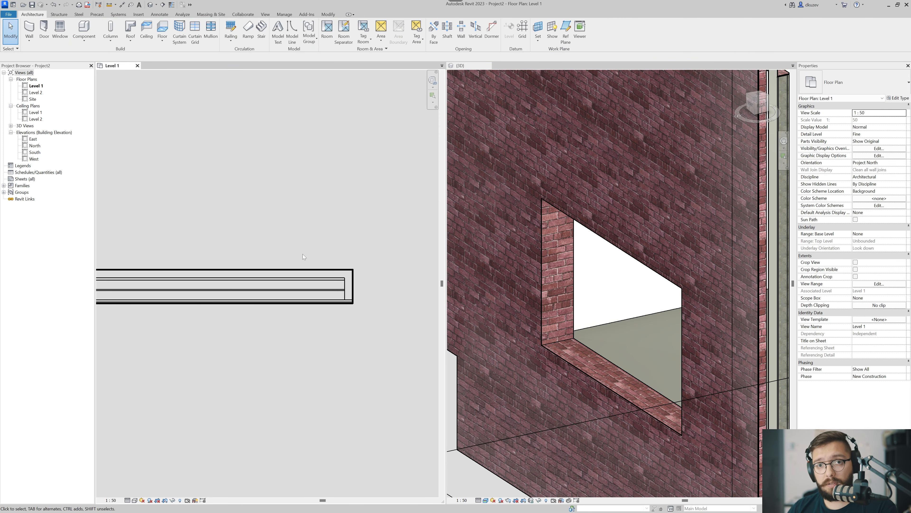
scroll(285, 294, down, 1)
middle_drag(282, 363, 309, 336)
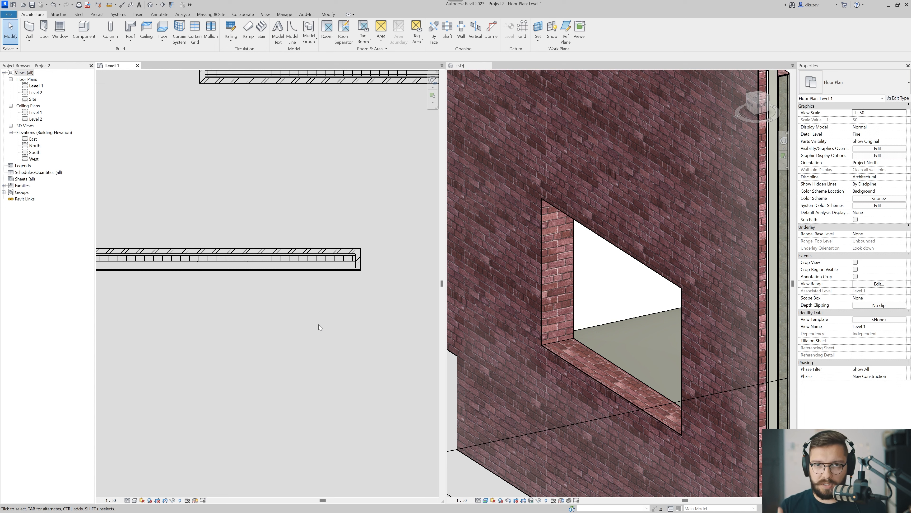
scroll(331, 277, up, 5)
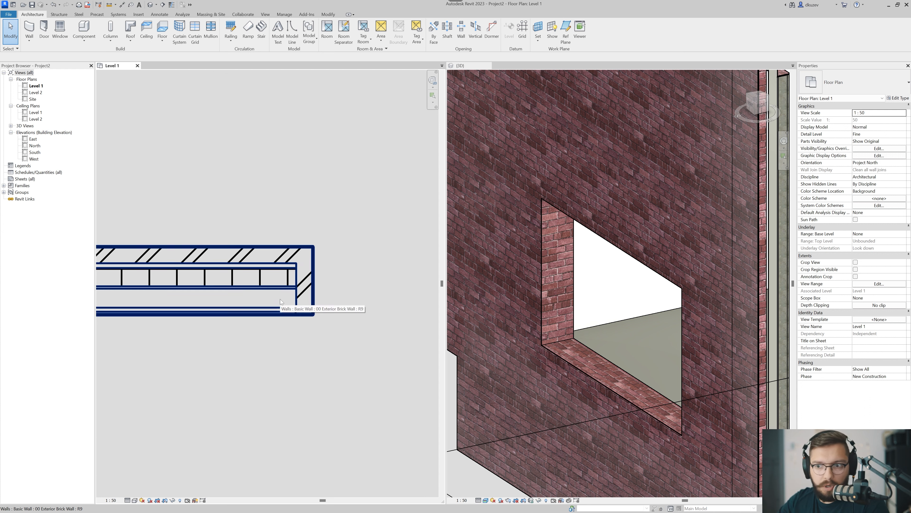
scroll(280, 299, down, 4)
scroll(290, 298, down, 2)
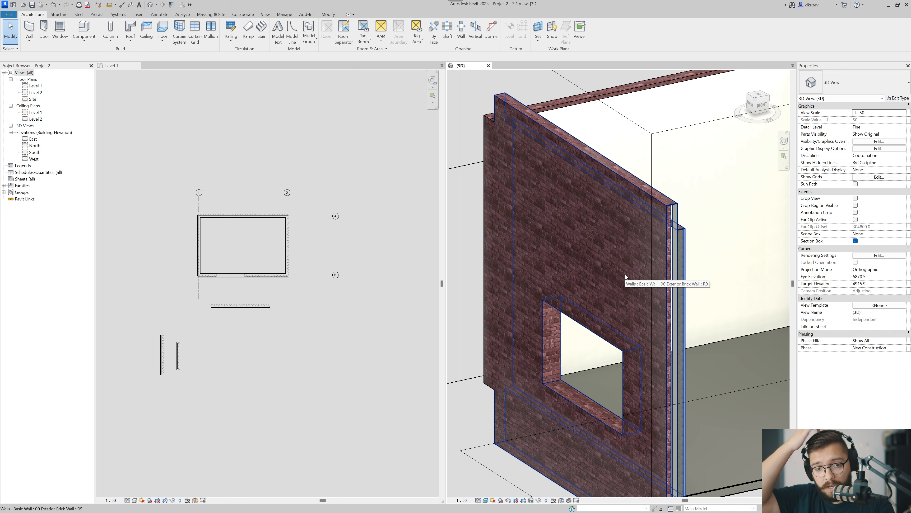
scroll(630, 305, down, 6)
mouse_move(621, 346)
shift+middle_down()
mouse_move(628, 360)
mouse_move(623, 351)
shift+middle_up()
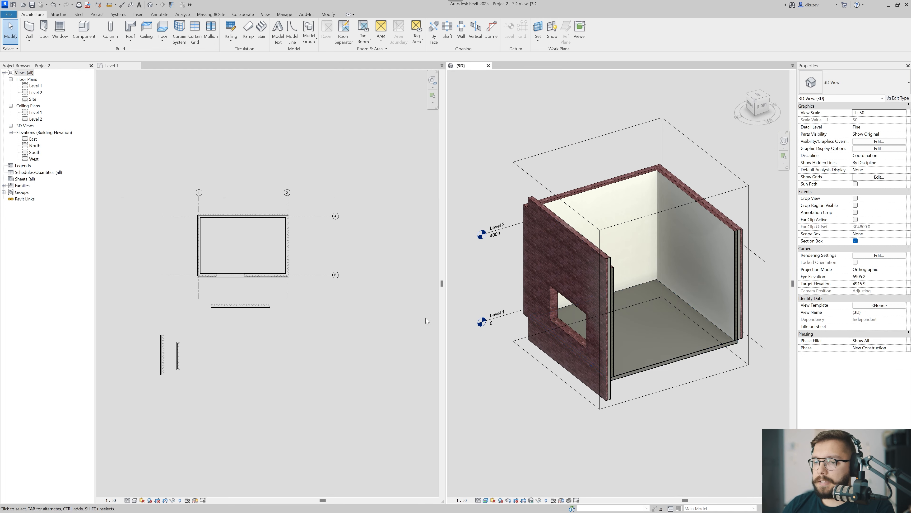
Delete the horizontal test wall and the two vertical test walls below the building in the Level 1 plan.
click(359, 319)
scroll(320, 315, up, 5)
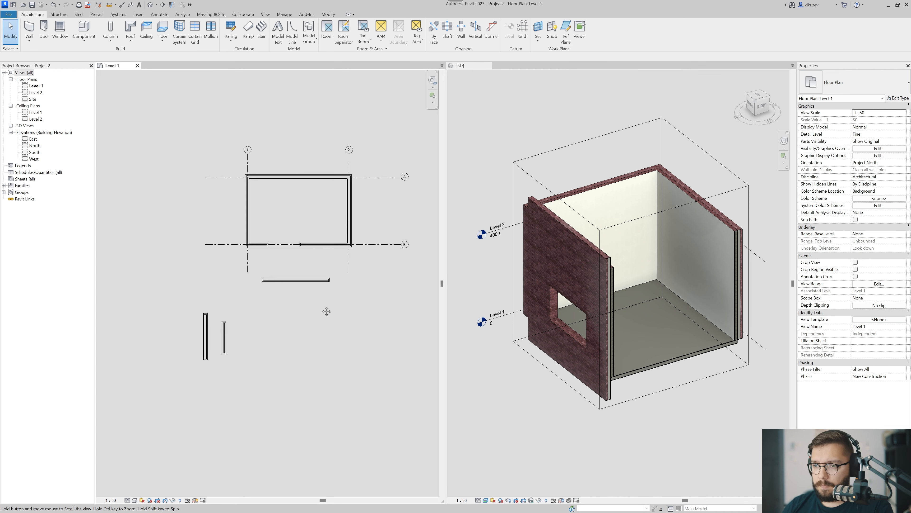
scroll(283, 308, up, 1)
click(316, 259)
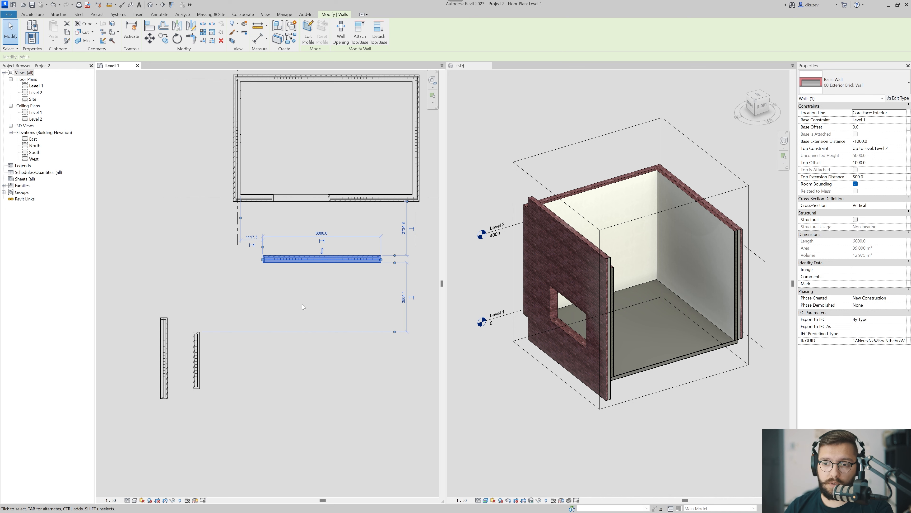
click(302, 305)
click(325, 258)
key(Delete)
drag(285, 333, 143, 386)
key(Delete)
Open the layer structure of the 00 Exterior Brick Wall type for editing from the front wall with the opening.
middle_drag(285, 301, 164, 354)
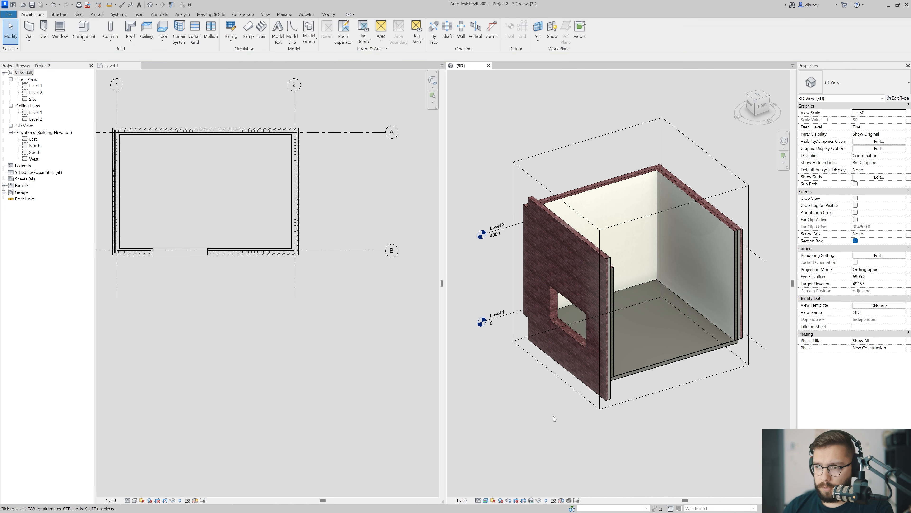
middle_drag(585, 378, 555, 386)
click(555, 386)
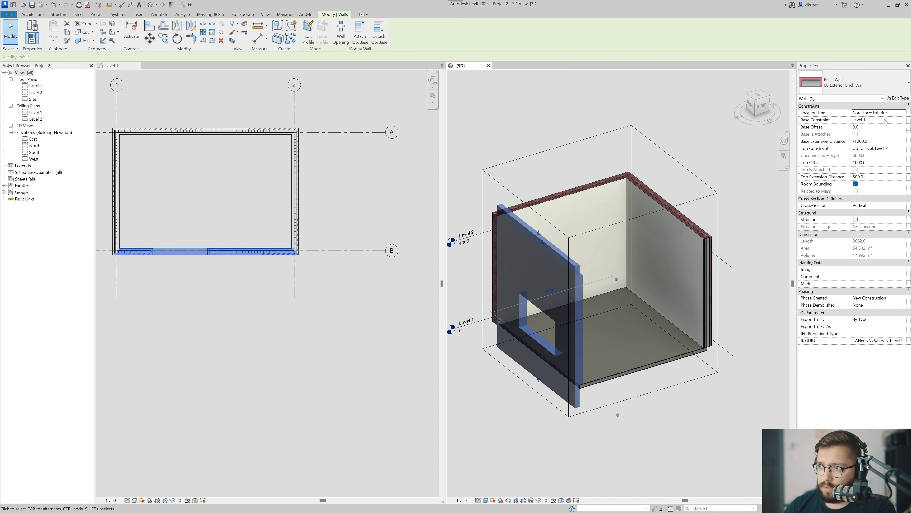
click(894, 98)
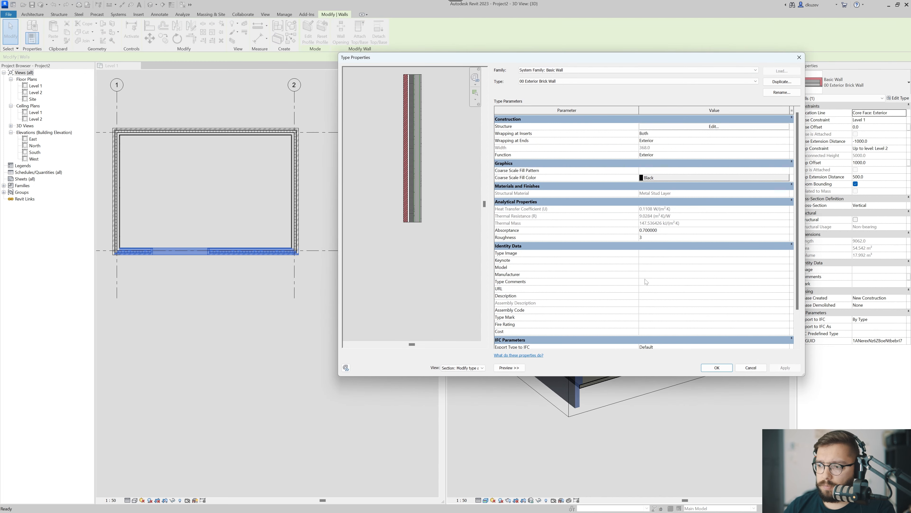
drag(640, 59, 436, 58)
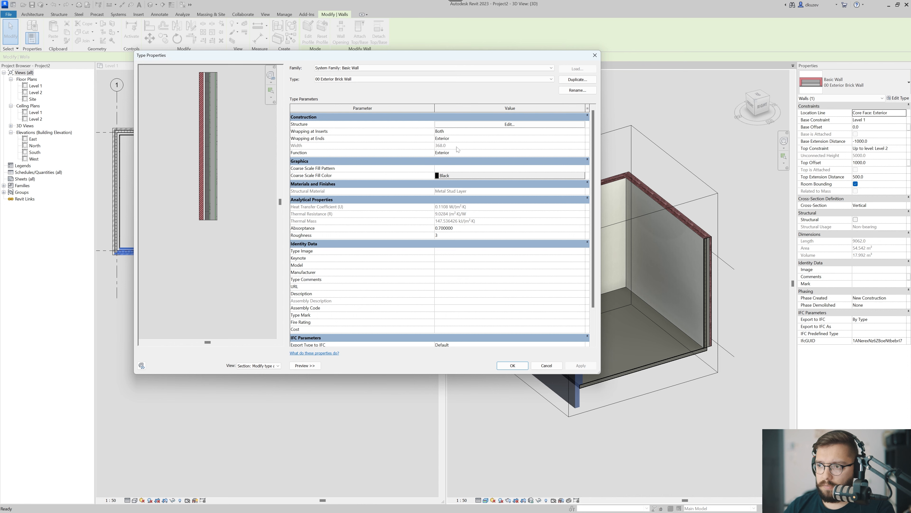
scroll(459, 147, down, 3)
scroll(463, 137, up, 3)
click(468, 125)
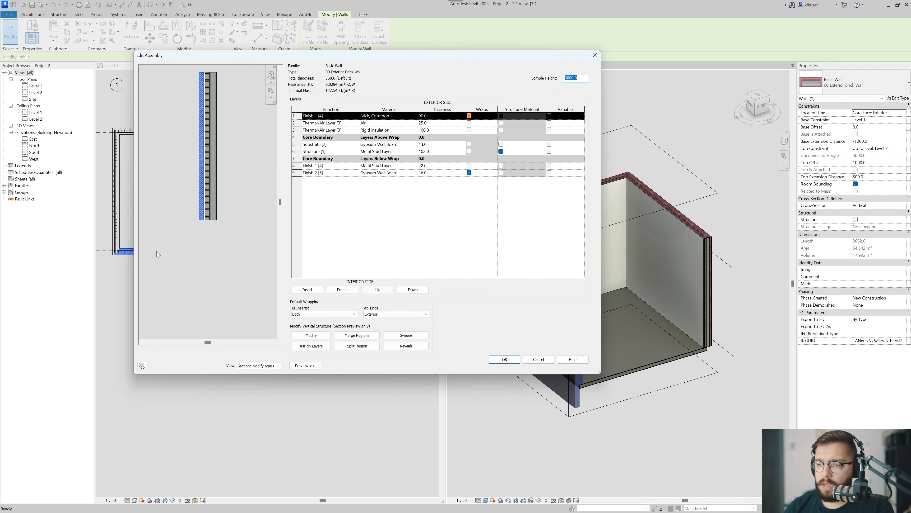
Lock the unlocked outer layers at the base and top of the wall section so they are non-extendable, and apply the type changes.
scroll(200, 248, up, 5)
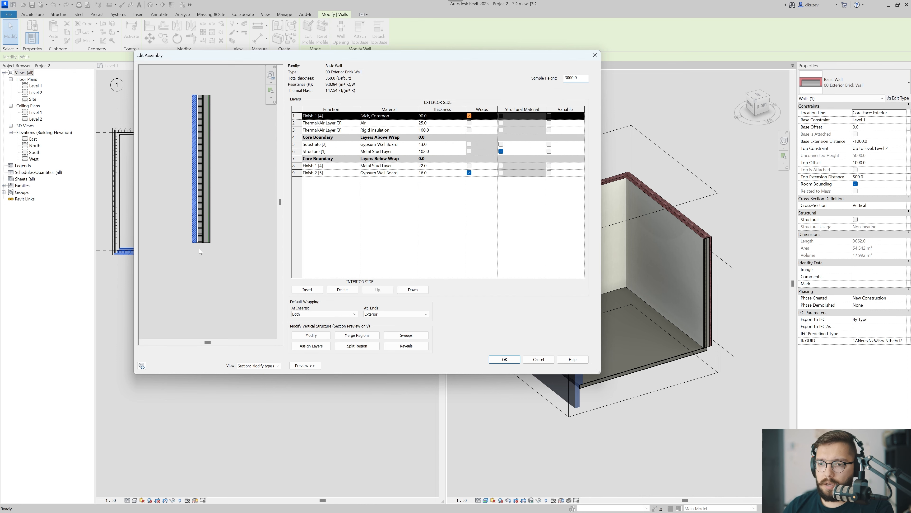
click(311, 336)
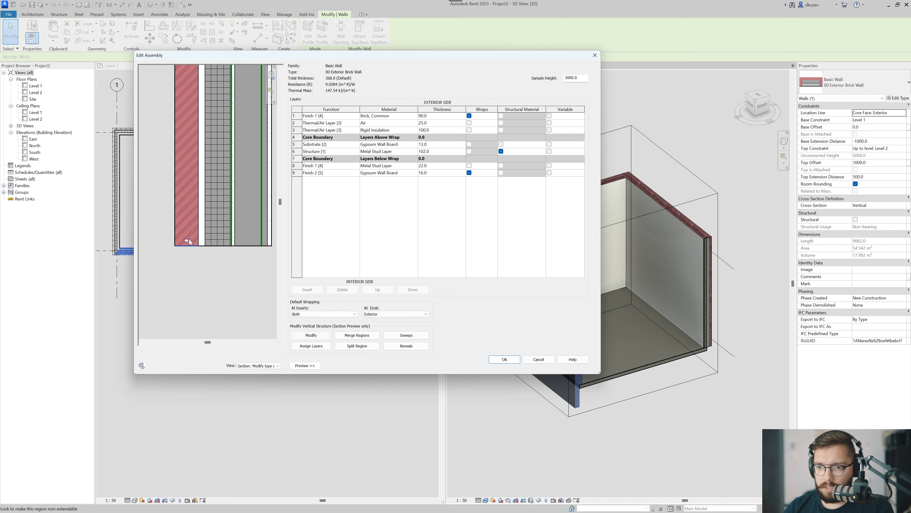
scroll(188, 241, up, 2)
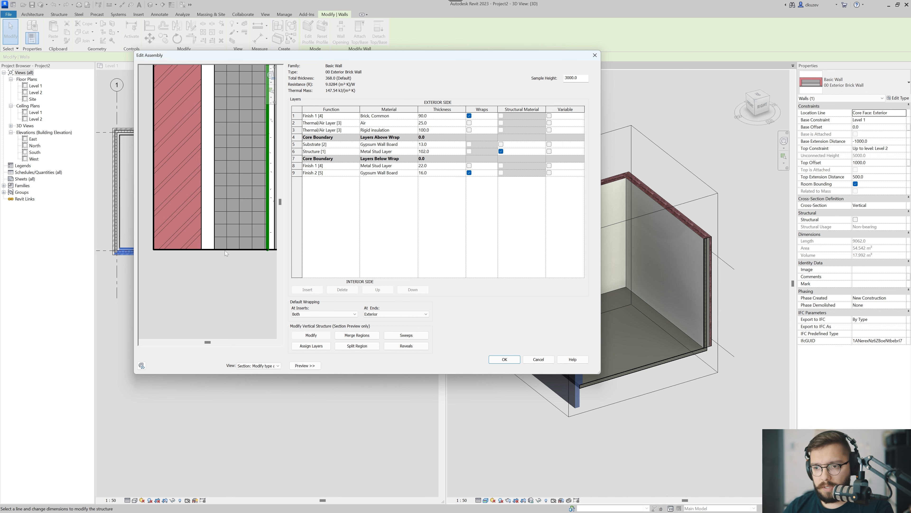
scroll(242, 239, down, 3)
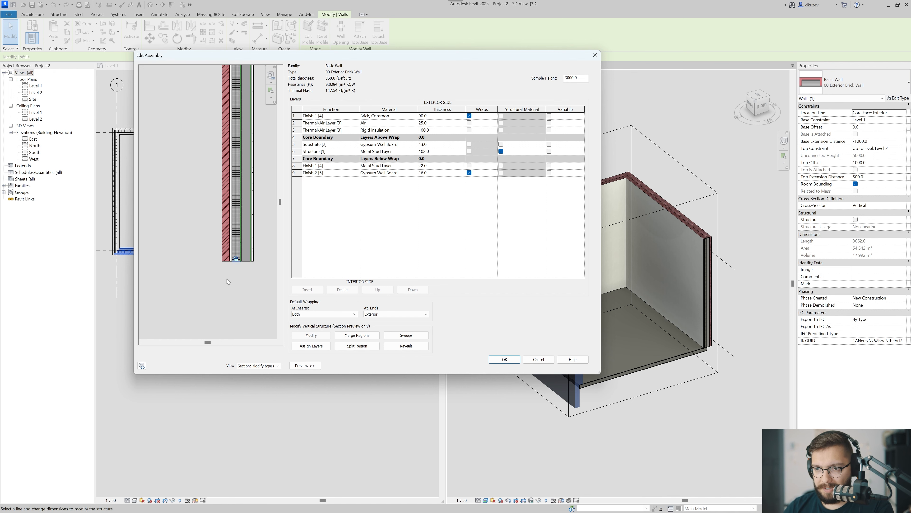
scroll(254, 105, up, 4)
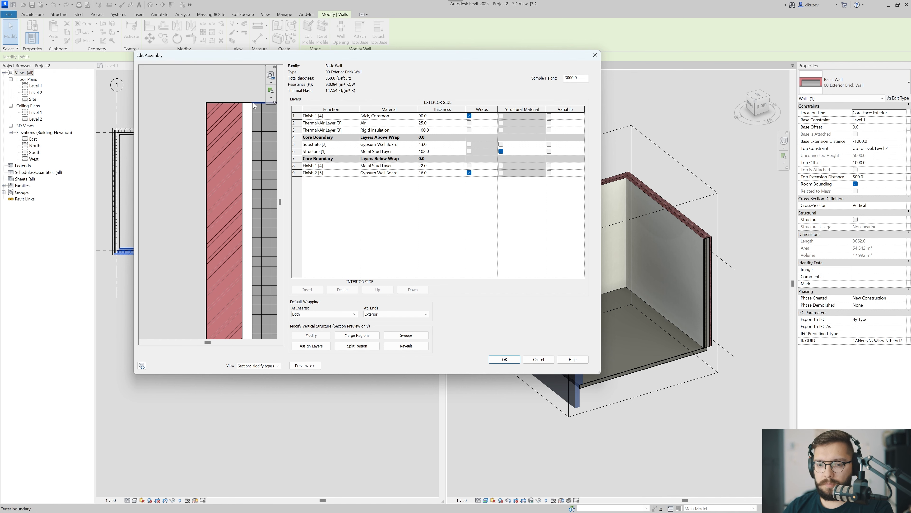
scroll(254, 106, down, 1)
middle_drag(254, 106, 229, 124)
click(245, 121)
click(245, 113)
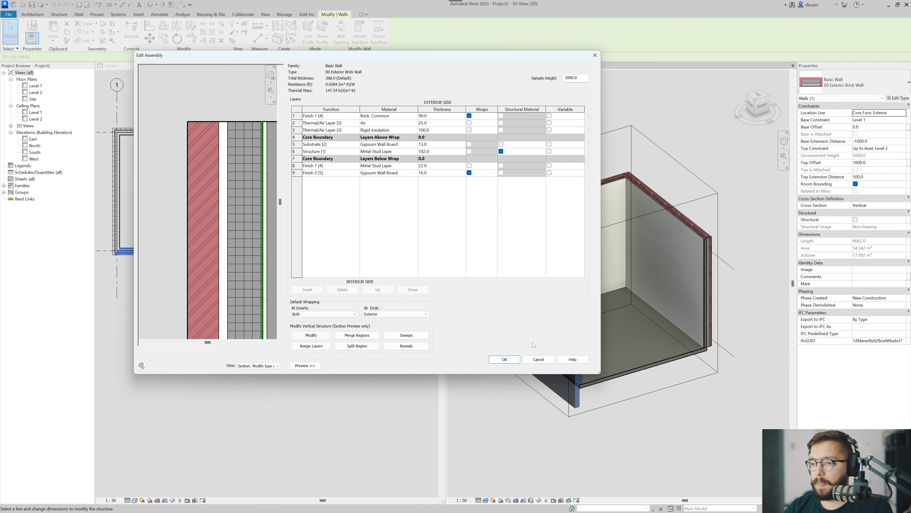
click(505, 359)
click(512, 366)
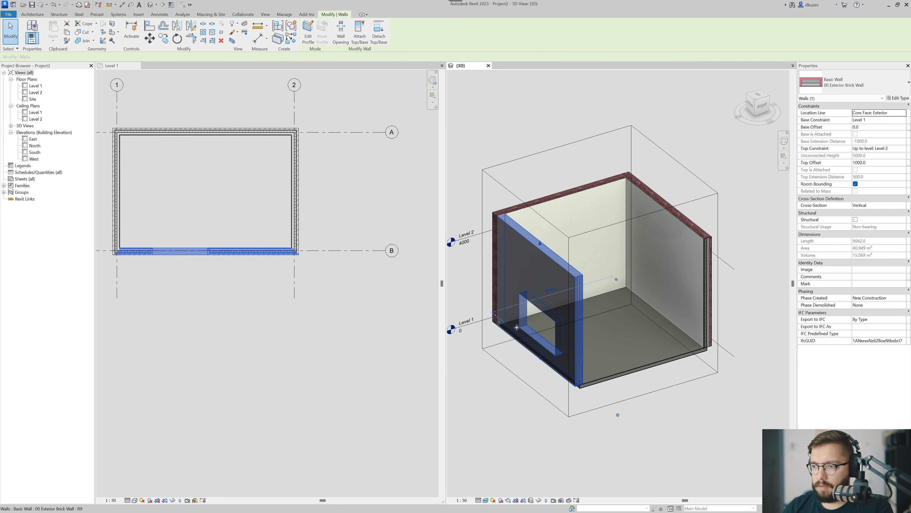
click(596, 233)
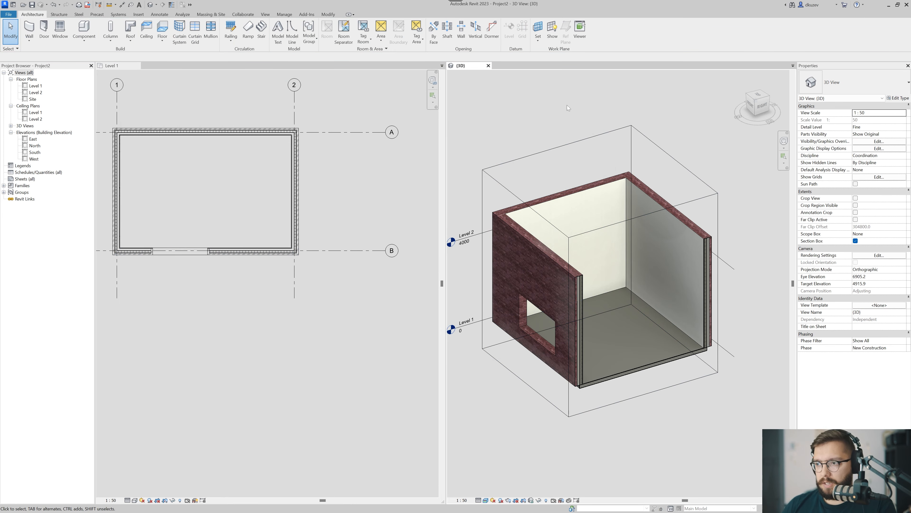
Turn off the section box in the 3D view to show the whole building.
click(855, 241)
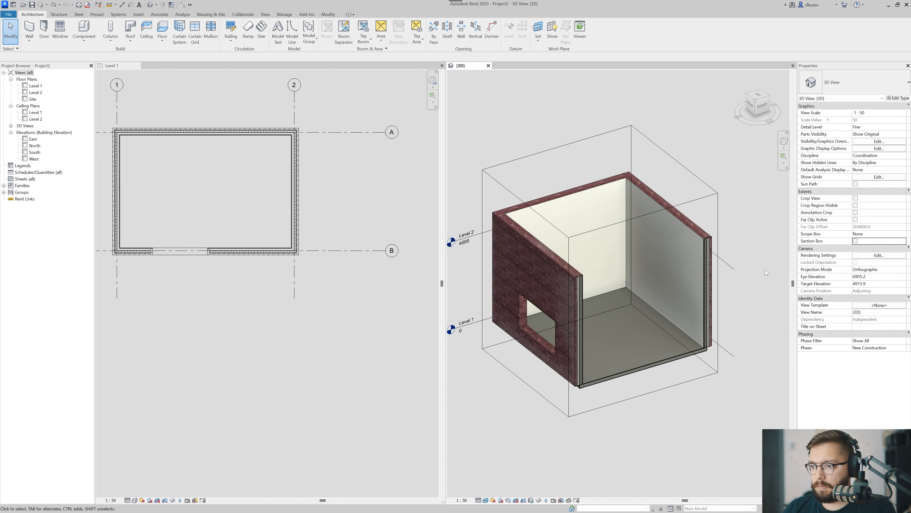
scroll(618, 133, down, 4)
mouse_move(607, 254)
middle_down()
mouse_move(594, 270)
mouse_move(615, 267)
middle_up()
scroll(606, 266, down, 1)
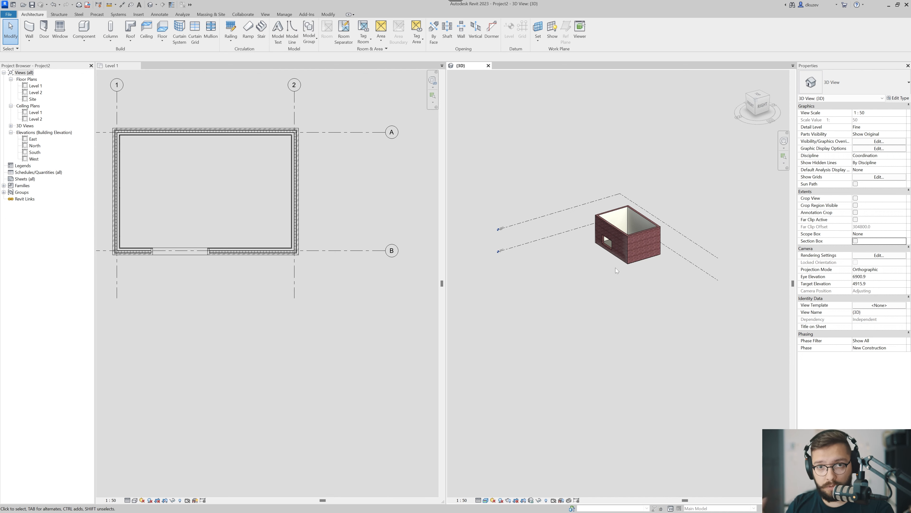
shift+middle_drag(614, 267, 599, 283)
scroll(598, 283, up, 3)
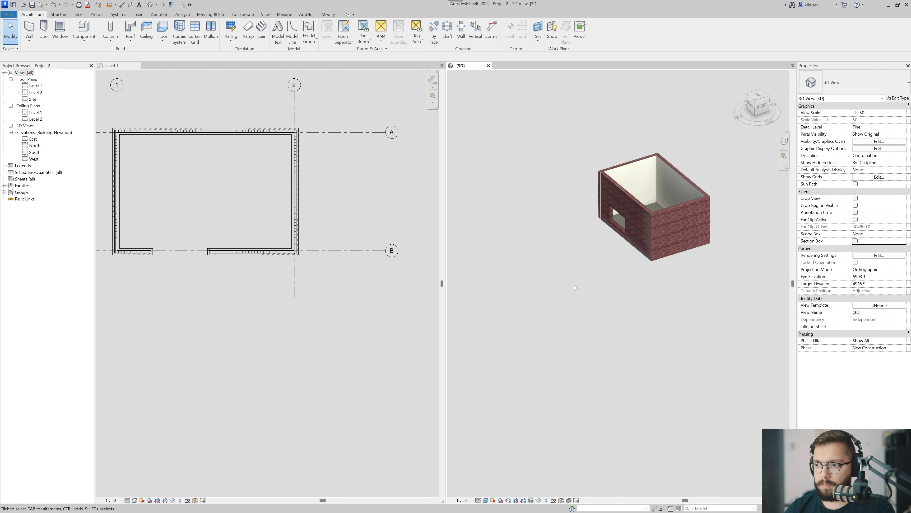
Draw an Exterior - Brick Over Block w Metal Stud stacked wall about 15600 mm long beside the building and flip its brick face outward.
key(w)
key(a)
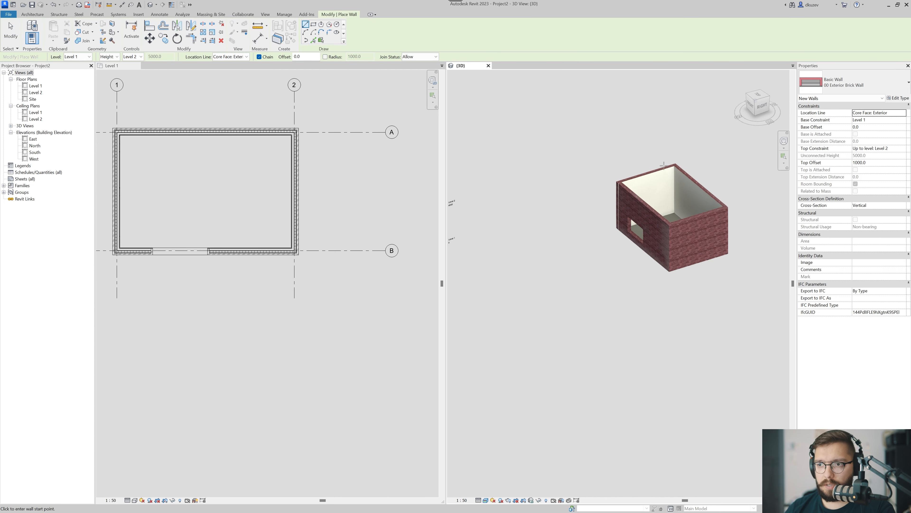
click(854, 83)
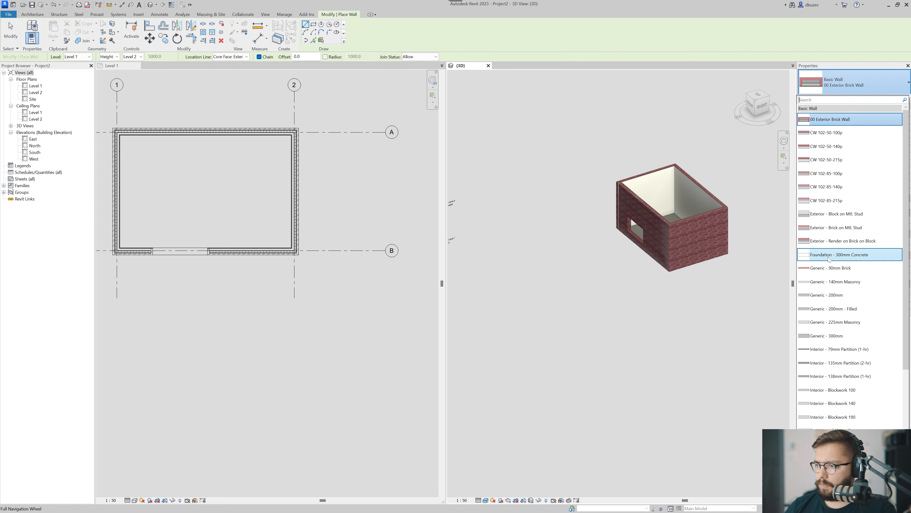
scroll(839, 253, down, 2)
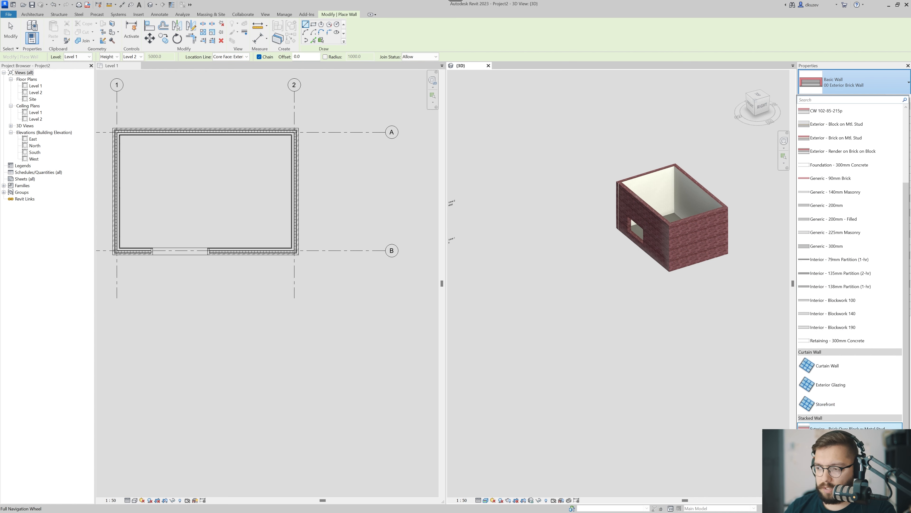
click(851, 427)
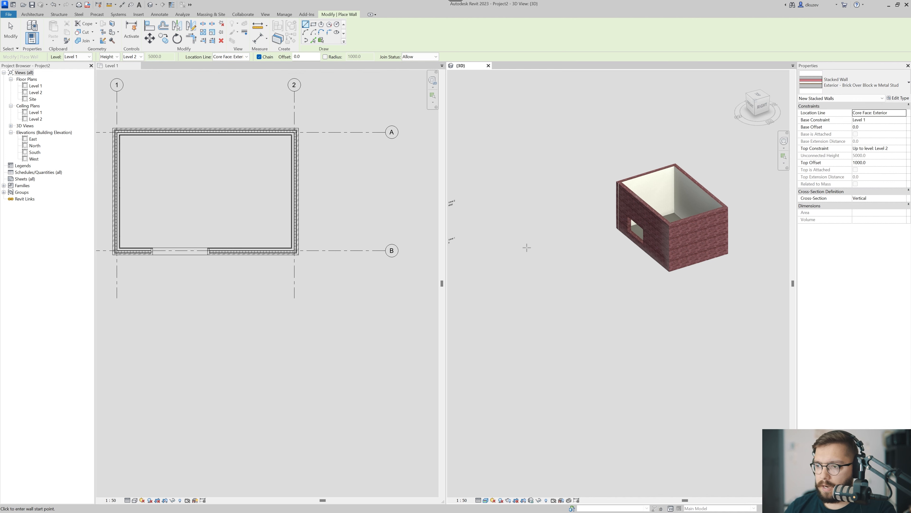
click(524, 239)
click(610, 313)
key(Escape)
key(Escape)
scroll(598, 302, up, 2)
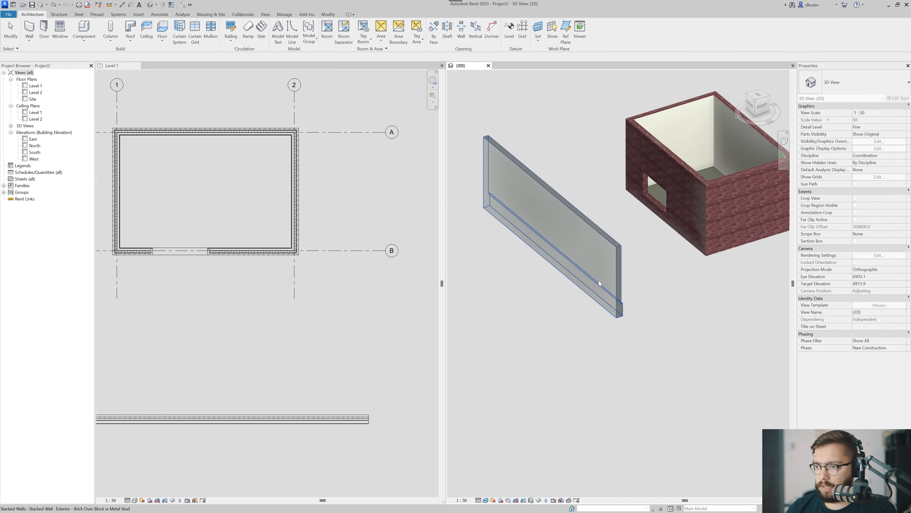
click(599, 283)
click(605, 357)
Examine the stacked wall's block base, brick upper part and the ledge between them, including the upper wall as a separate member.
scroll(602, 262, up, 5)
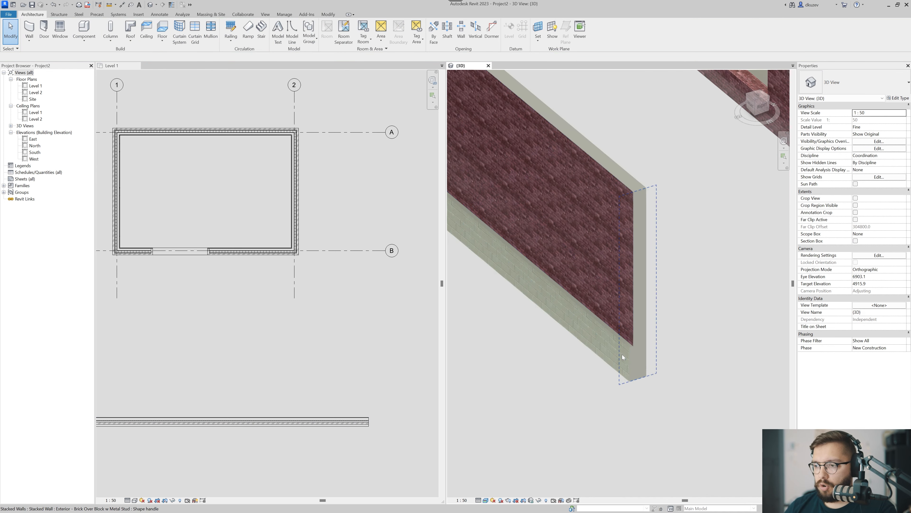
scroll(591, 391, down, 5)
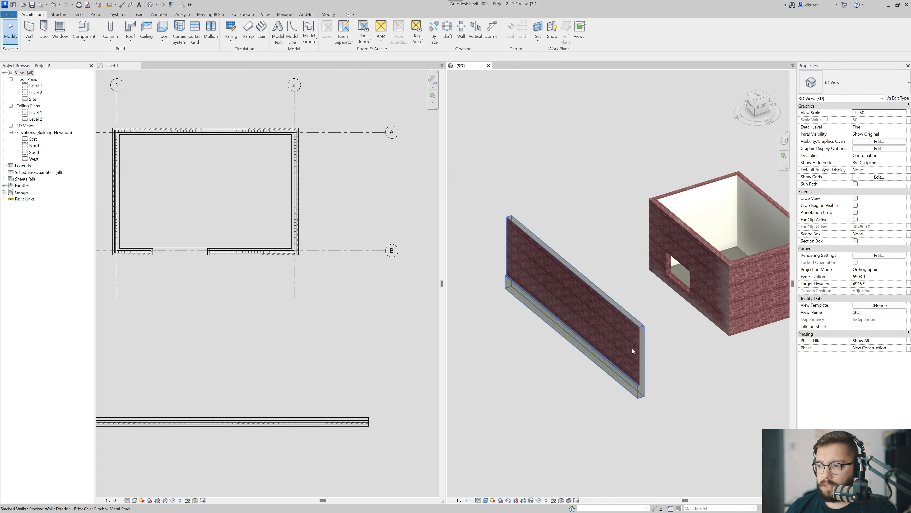
click(640, 365)
click(650, 372)
shift+middle_drag(647, 374, 646, 399)
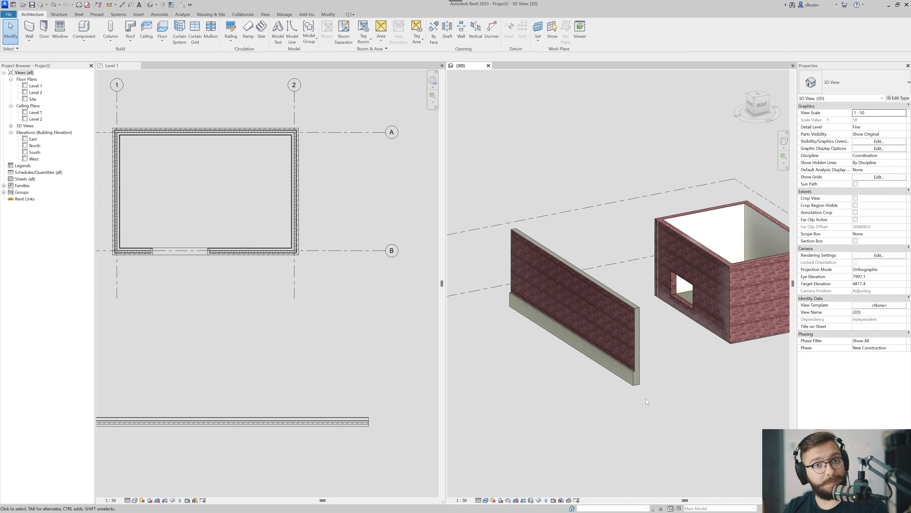
scroll(612, 379, up, 1)
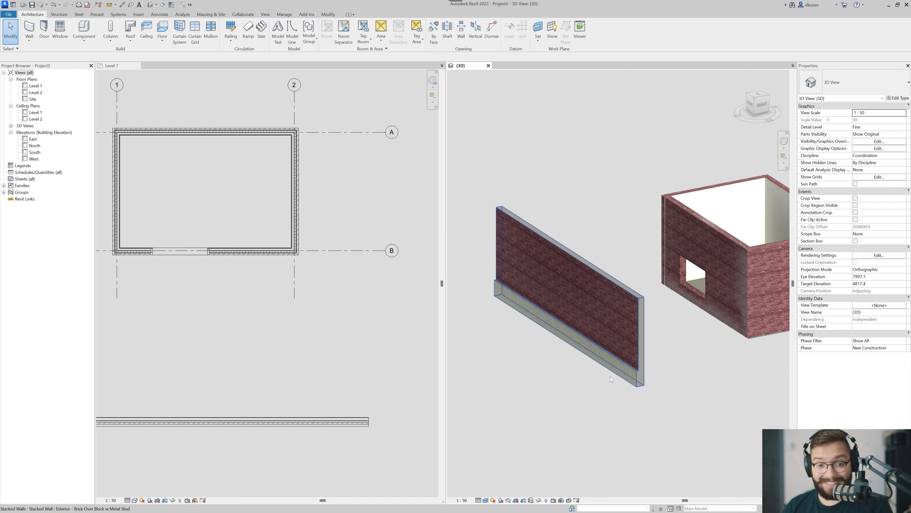
scroll(615, 380, up, 3)
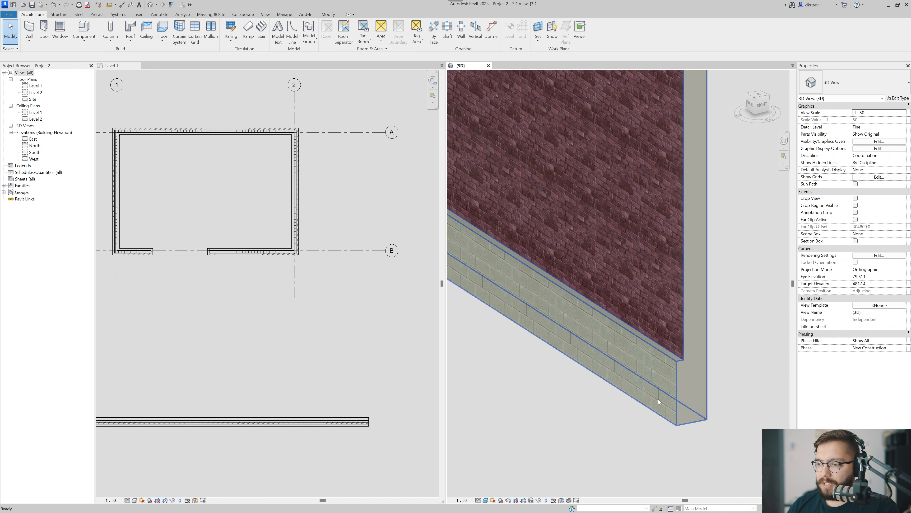
scroll(515, 387, down, 1)
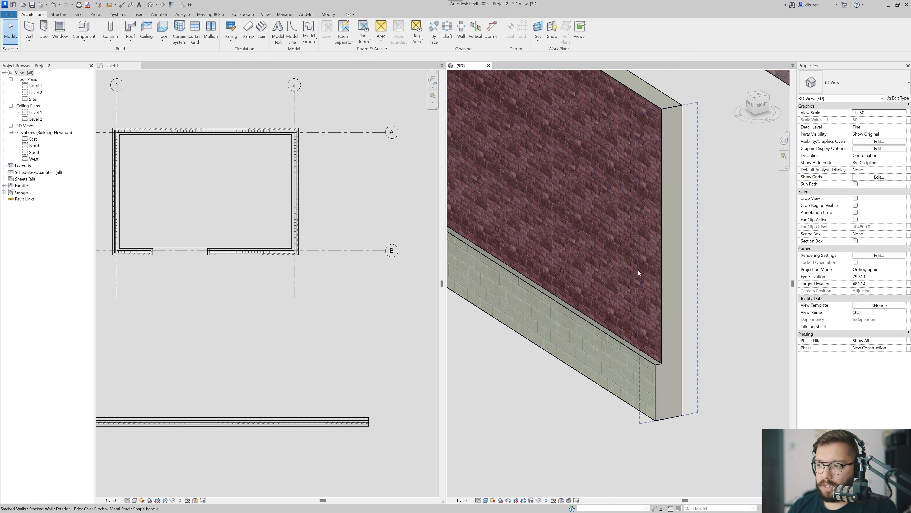
middle_drag(644, 266, 651, 315)
scroll(648, 311, down, 2)
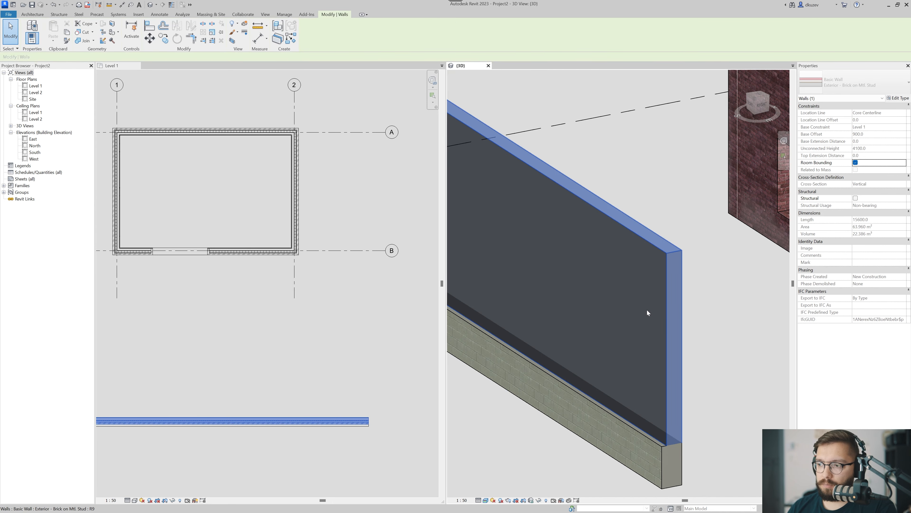
scroll(661, 374, down, 3)
scroll(660, 387, up, 2)
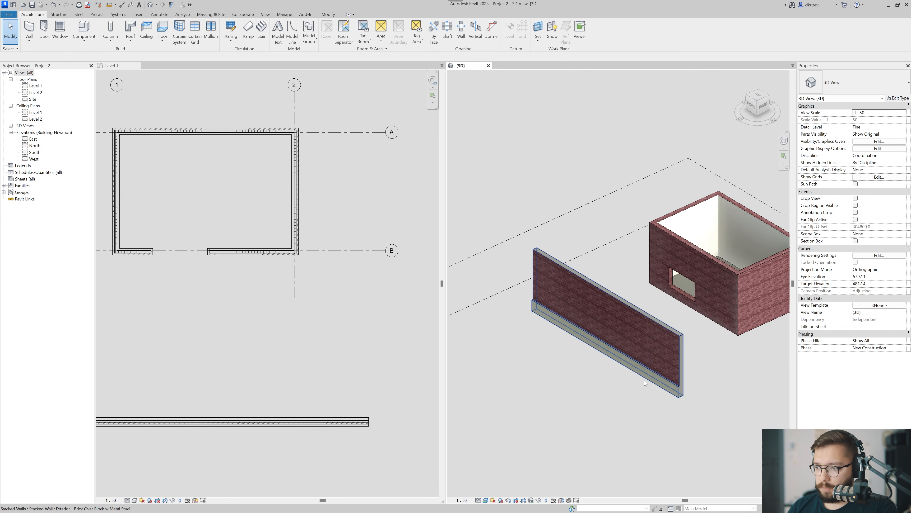
Isolate the stacked wall in a section box and pull in the box's end face to cut through the wall.
click(636, 342)
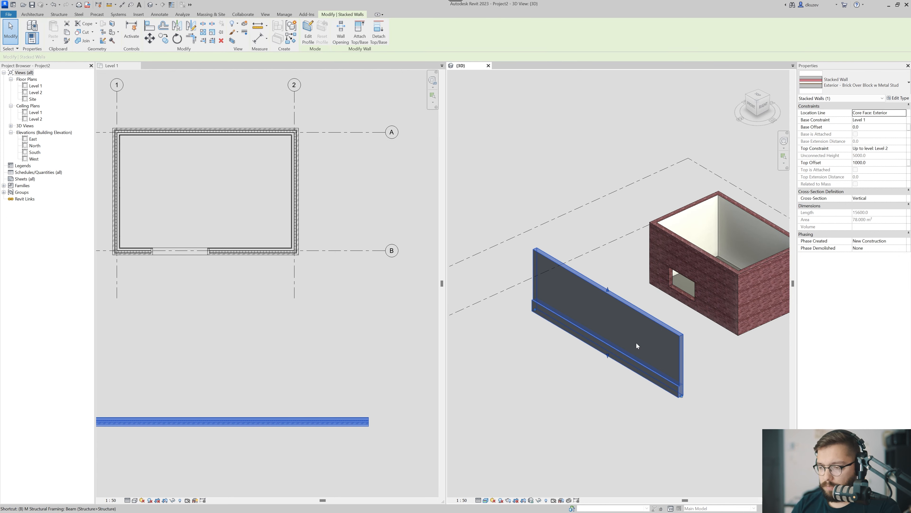
key(b)
key(x)
click(645, 355)
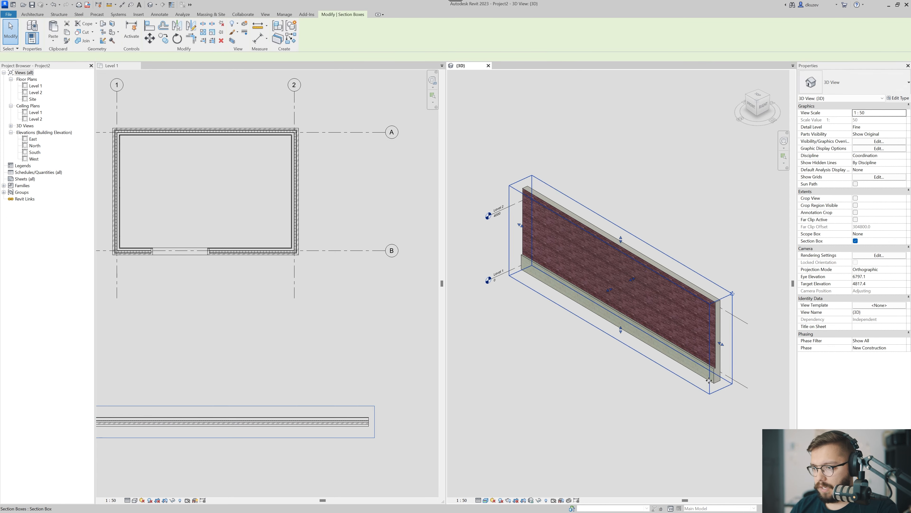
drag(703, 335, 687, 325)
key(Escape)
Examine the stacked wall's cut end, comparing the layers of the block base with those of the brick wall above.
scroll(641, 337, up, 4)
shift+middle_drag(687, 345, 602, 308)
scroll(602, 308, up, 2)
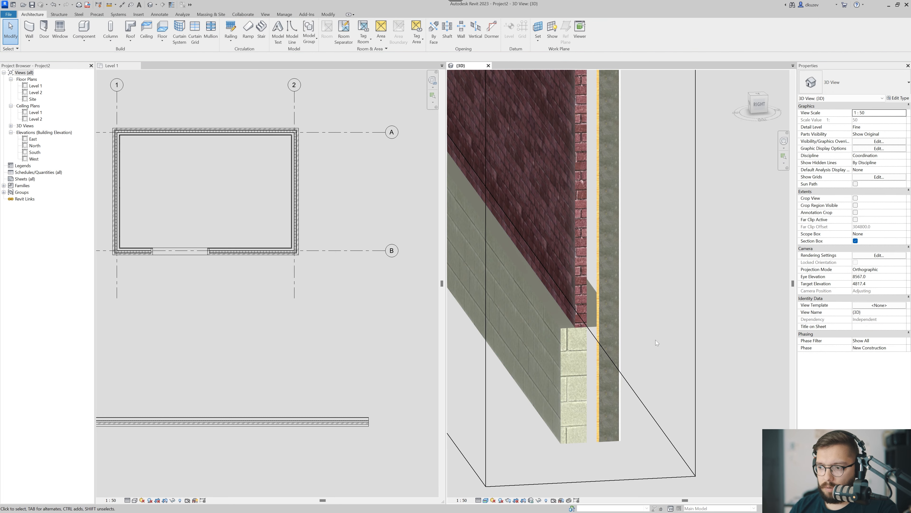
scroll(652, 280, down, 2)
middle_drag(652, 281, 656, 316)
scroll(656, 316, down, 2)
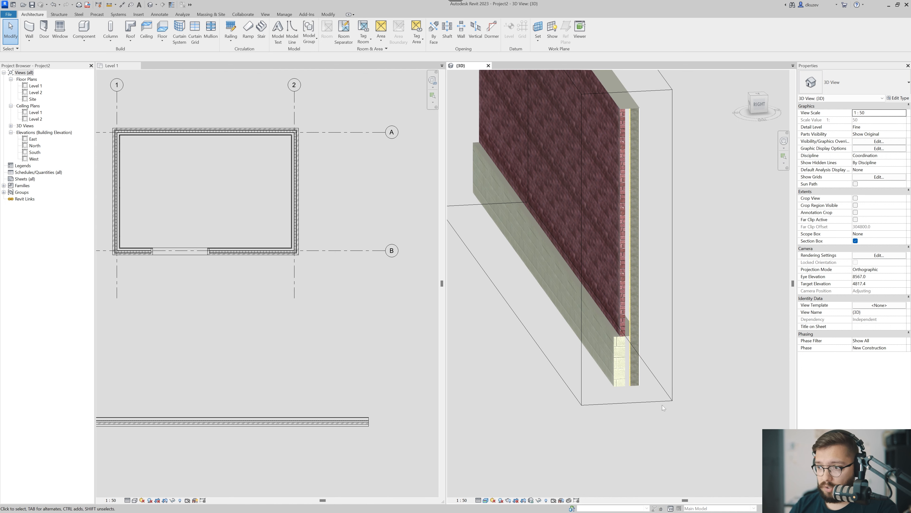
scroll(662, 379, up, 3)
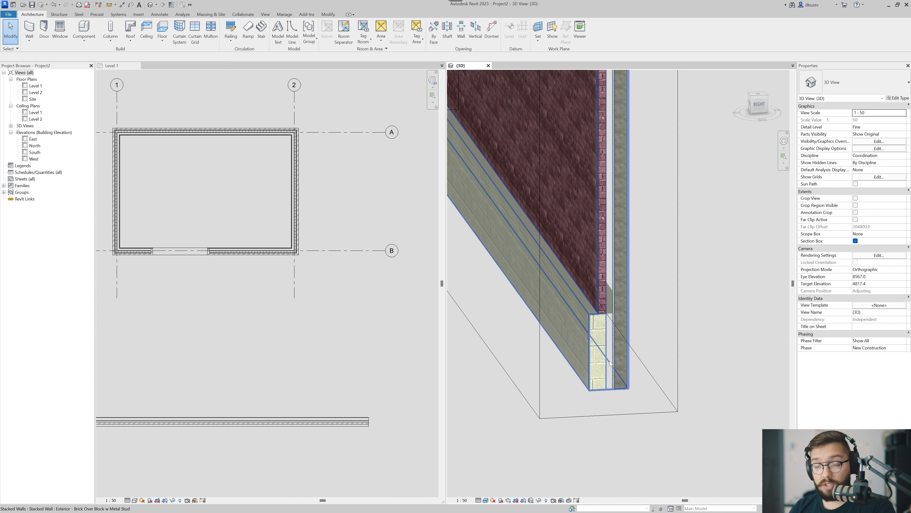
scroll(606, 433, down, 5)
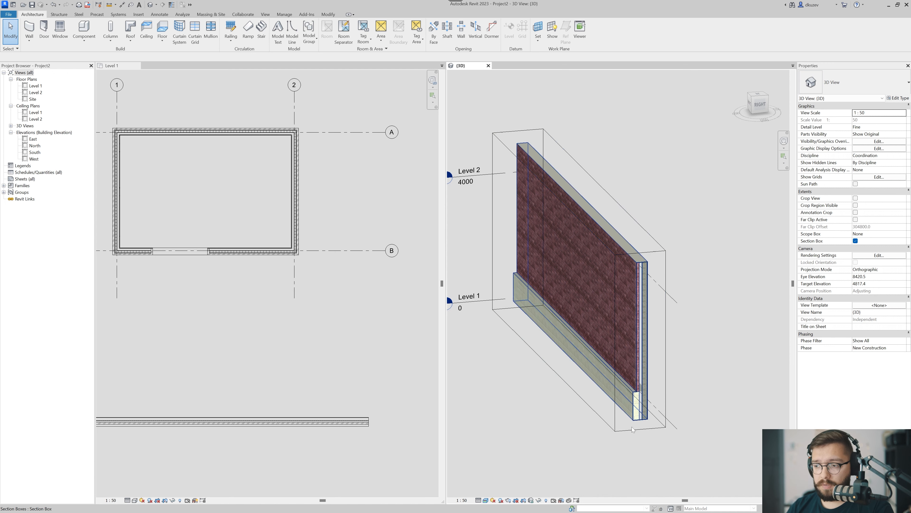
Look over the cut stacked wall once more, and turn off the 3D view's section box.
scroll(641, 439, up, 2)
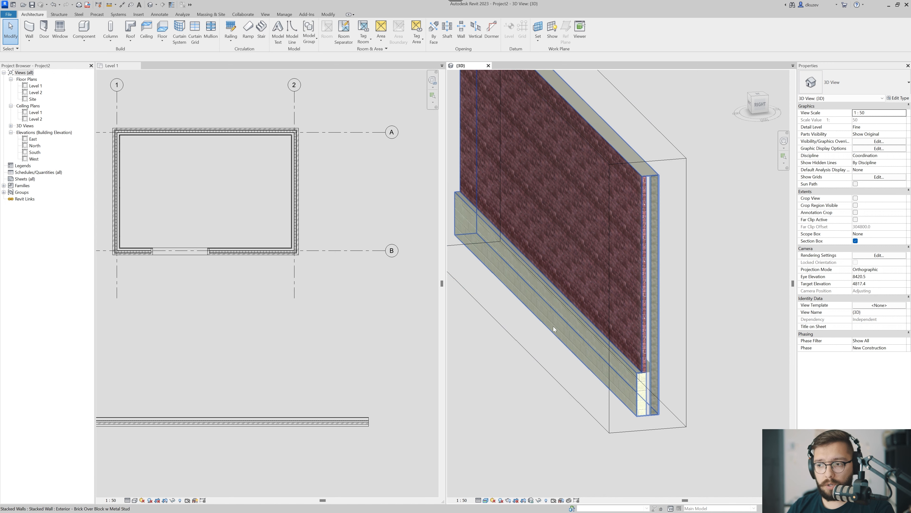
scroll(608, 256, down, 4)
scroll(667, 320, up, 2)
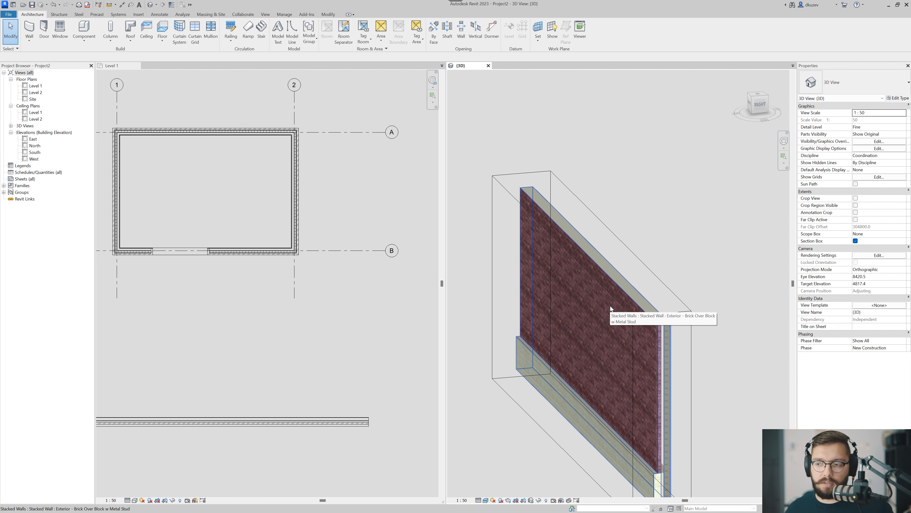
middle_drag(613, 370, 656, 310)
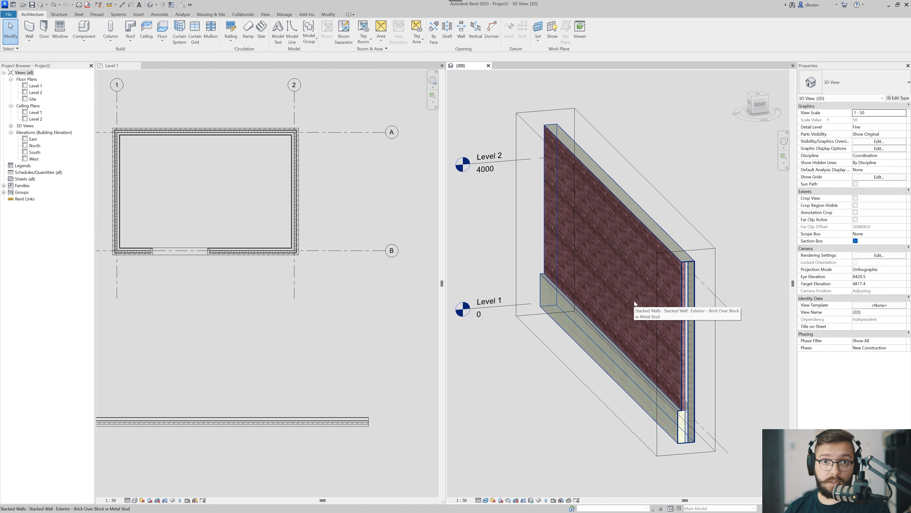
scroll(634, 303, down, 3)
click(856, 240)
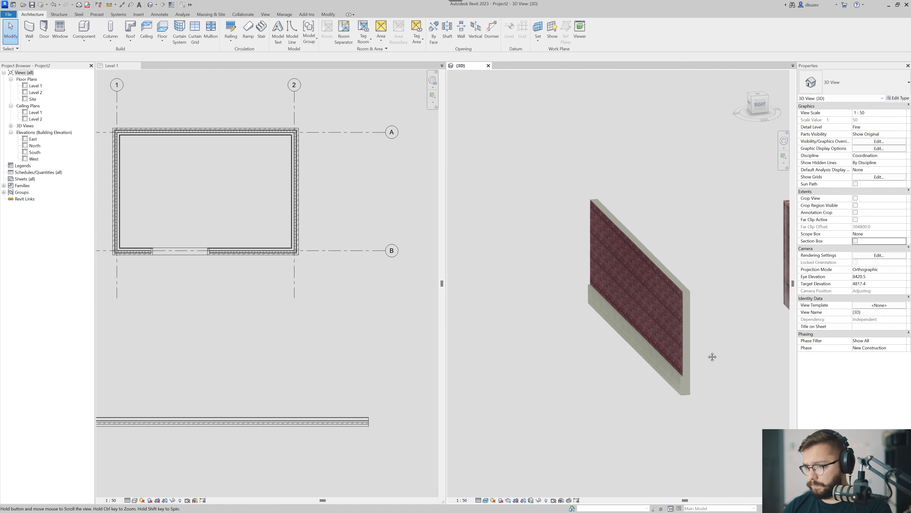
Draw a 6800 mm long 00 Exterior Brick Wall between the building and the stacked wall, matching the building's wall settings.
scroll(505, 380, down, 2)
scroll(334, 378, up, 1)
middle_drag(307, 354, 366, 348)
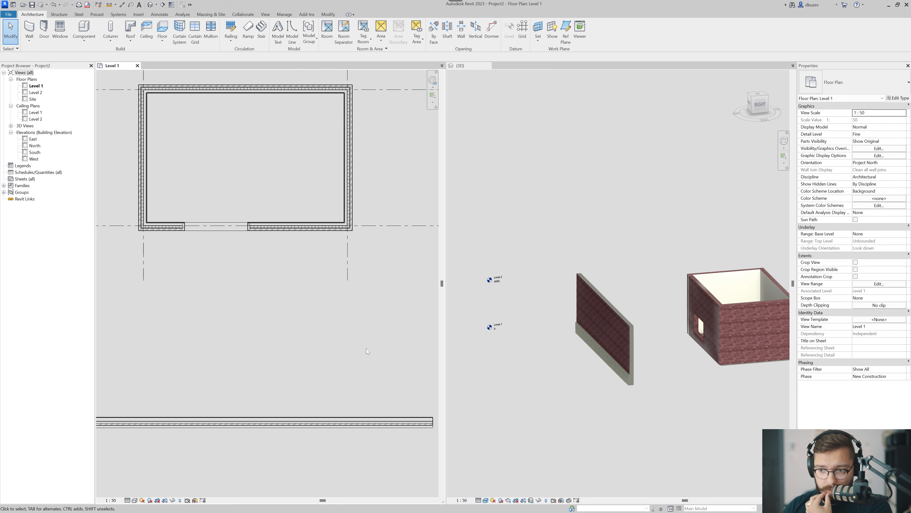
click(291, 229)
scroll(274, 337, down, 3)
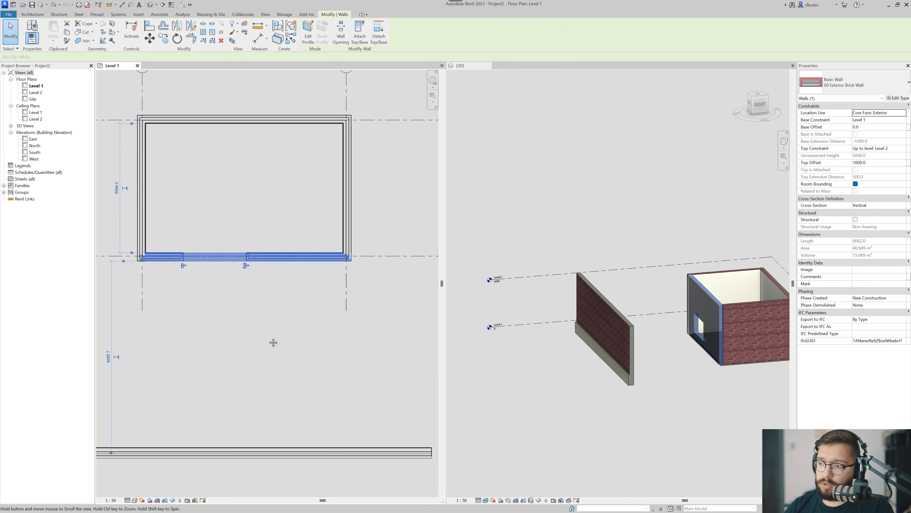
scroll(271, 329, up, 3)
middle_drag(271, 329, 287, 301)
scroll(287, 301, down, 3)
key(c)
key(s)
scroll(224, 328, up, 2)
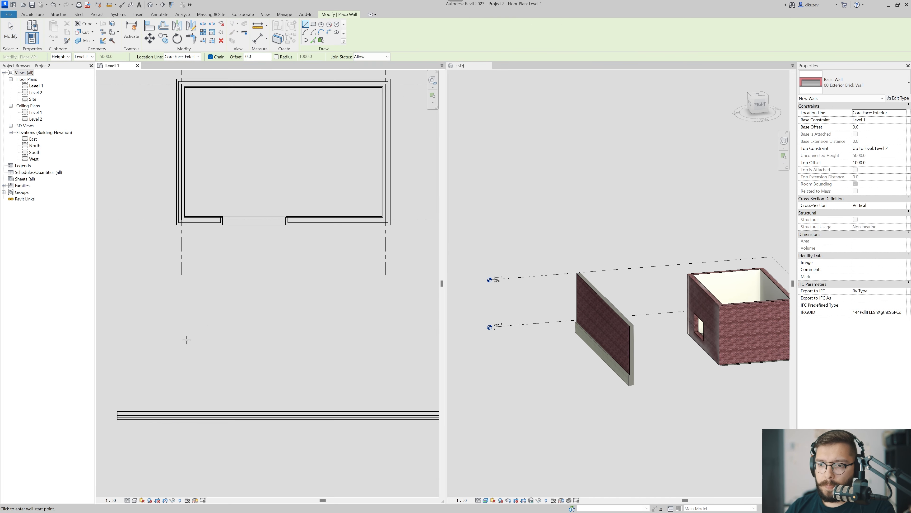
click(182, 336)
click(361, 337)
key(Escape)
key(Escape)
scroll(224, 345, up, 1)
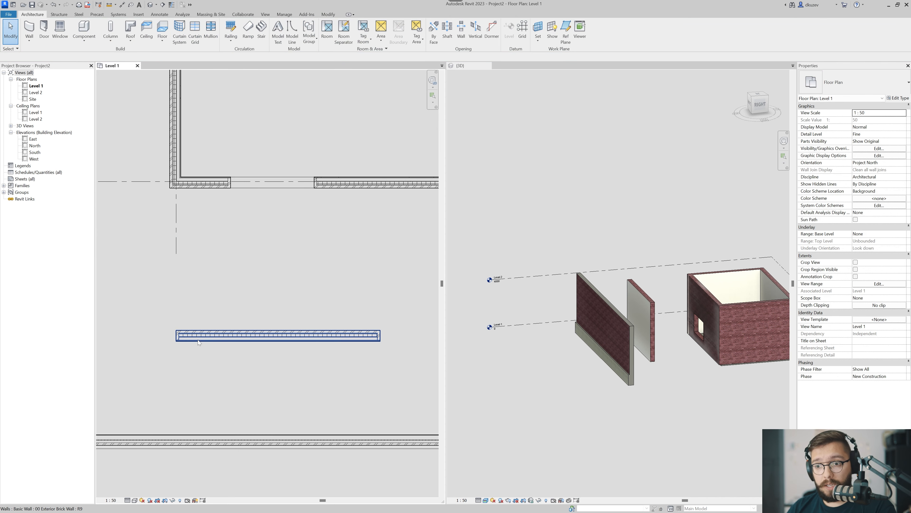
Duplicate the new freestanding wall's type as 00 Exterior Brick Parapet.
click(198, 340)
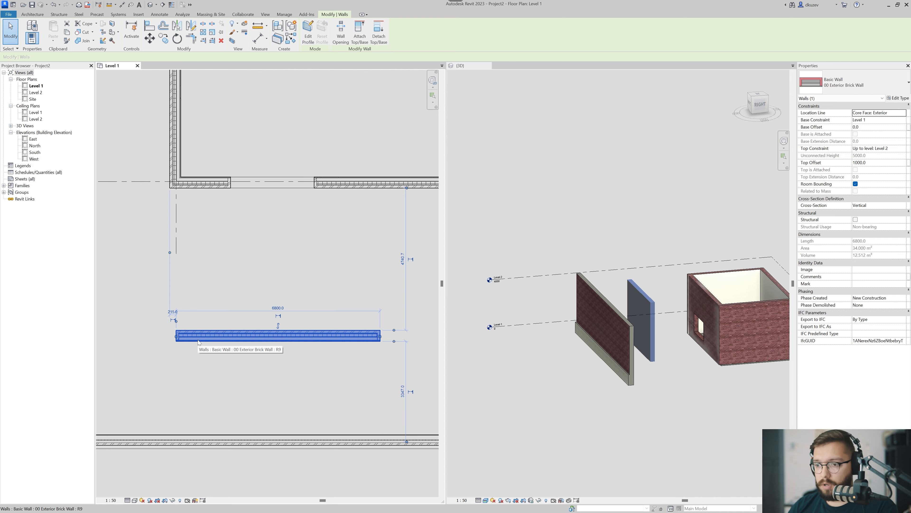
click(308, 359)
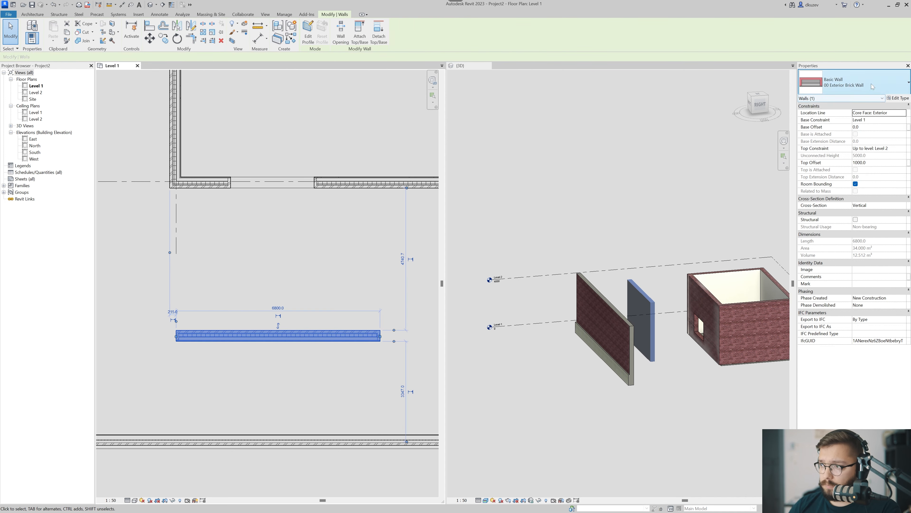
click(898, 98)
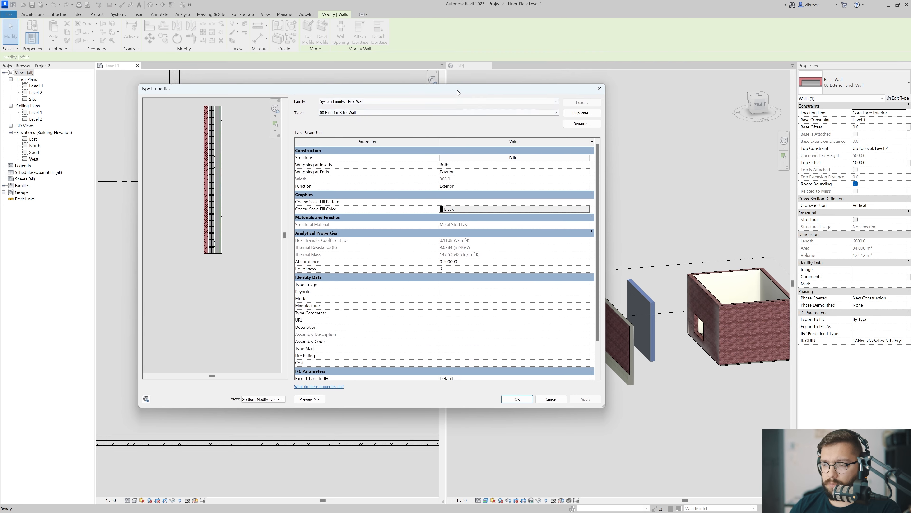
click(582, 114)
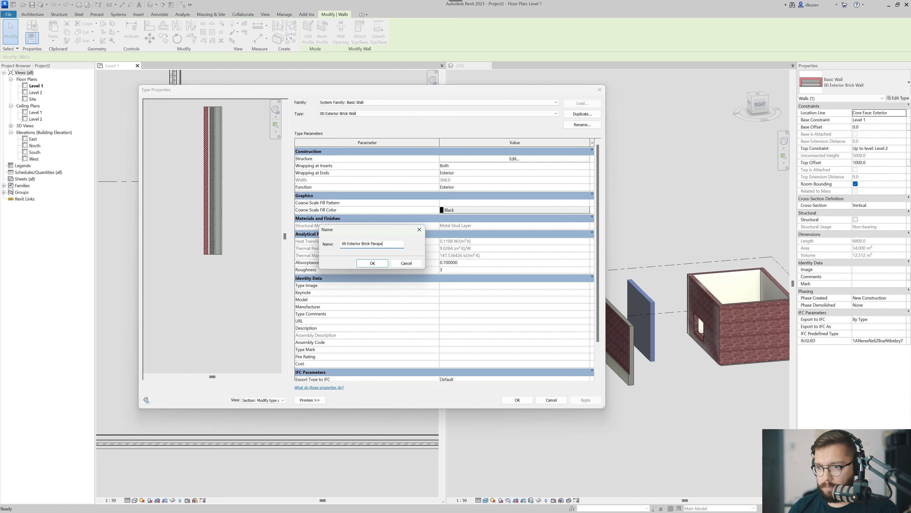
click(364, 264)
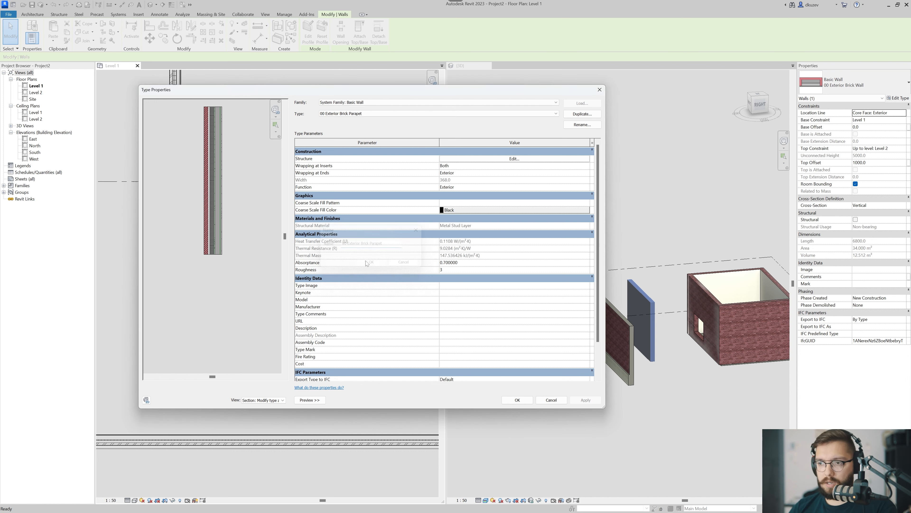
Edit the parapet type's structure and set the core Metal Stud Layer's thickness to 64 mm.
click(481, 158)
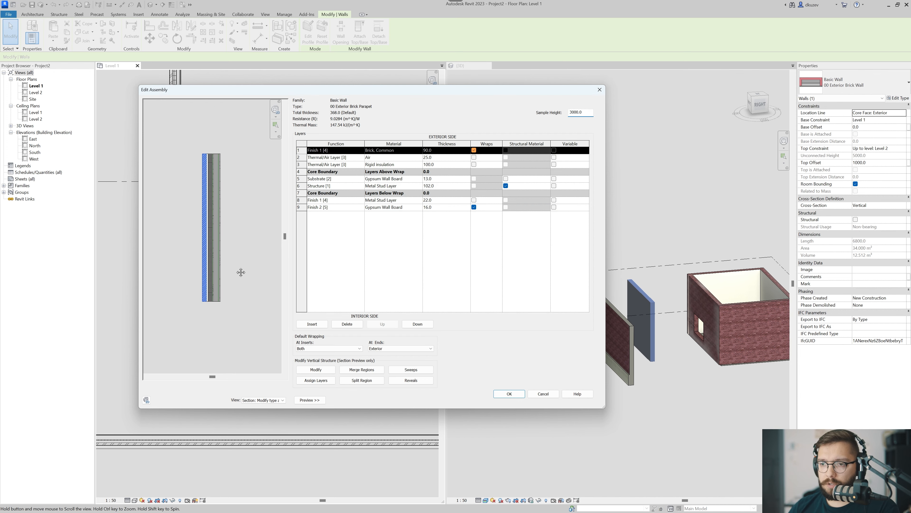
scroll(201, 179, up, 5)
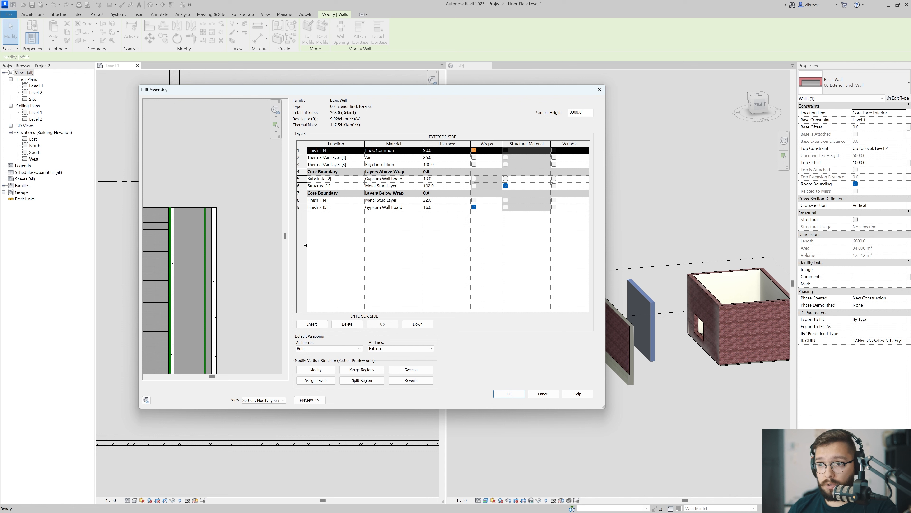
click(431, 186)
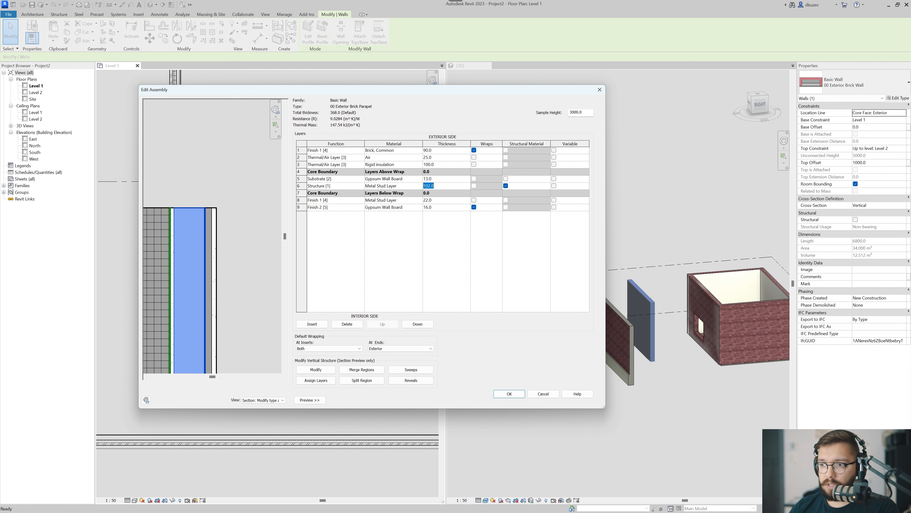
text(64)
key(Tab)
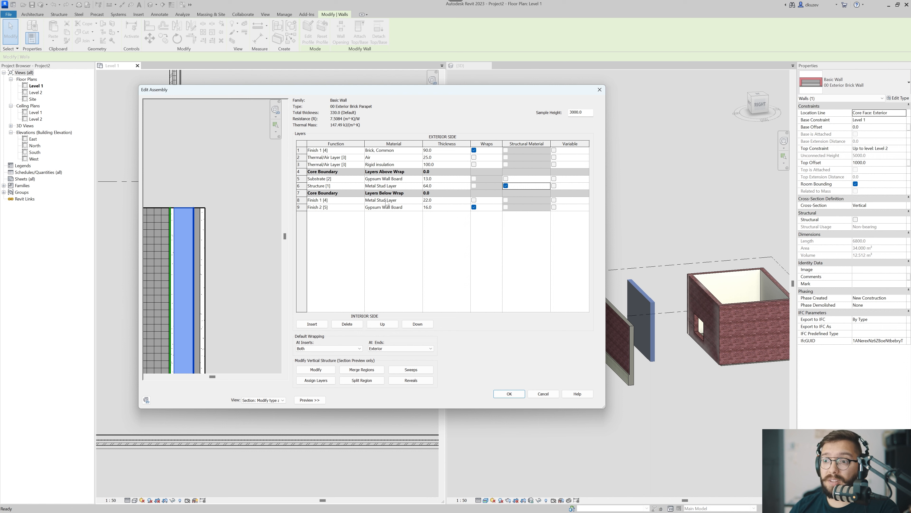
Delete the parapet's Finish 1 metal stud layer inside the core and set the interior Finish 2 layer's thickness to 19 mm.
click(341, 200)
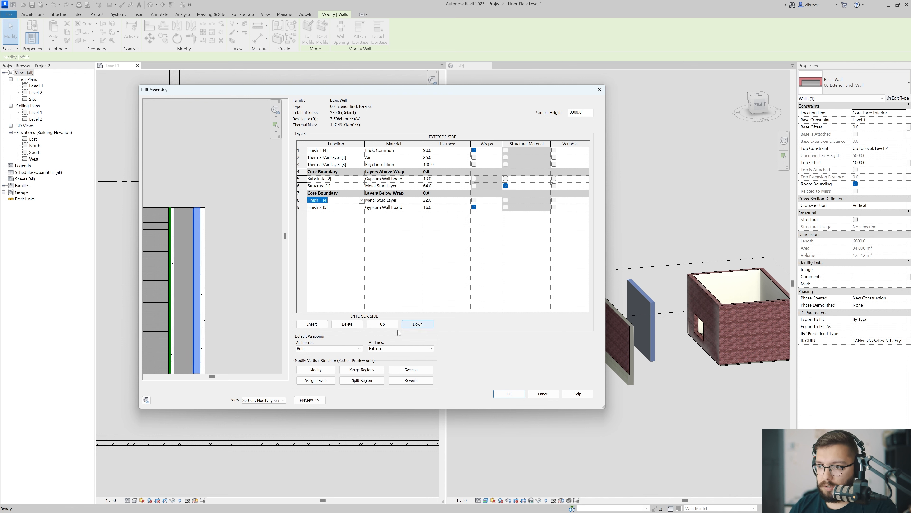
click(347, 323)
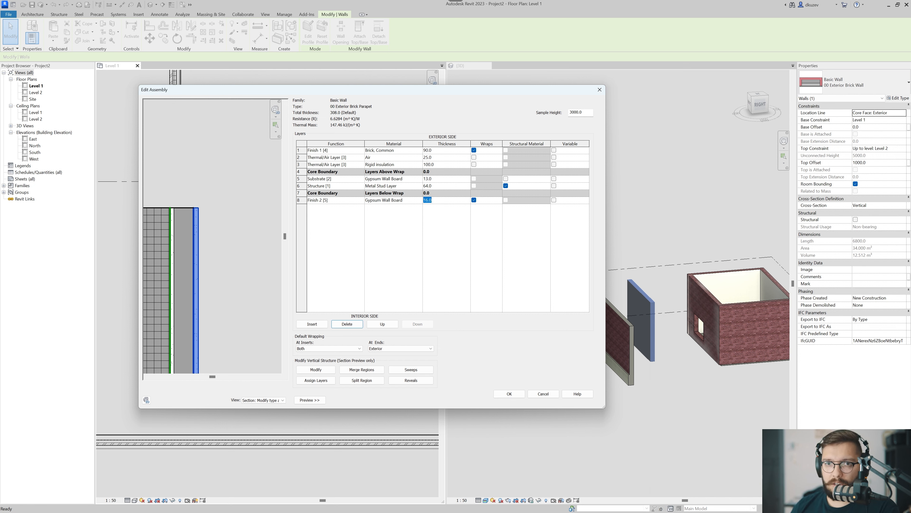
text(19)
key(Tab)
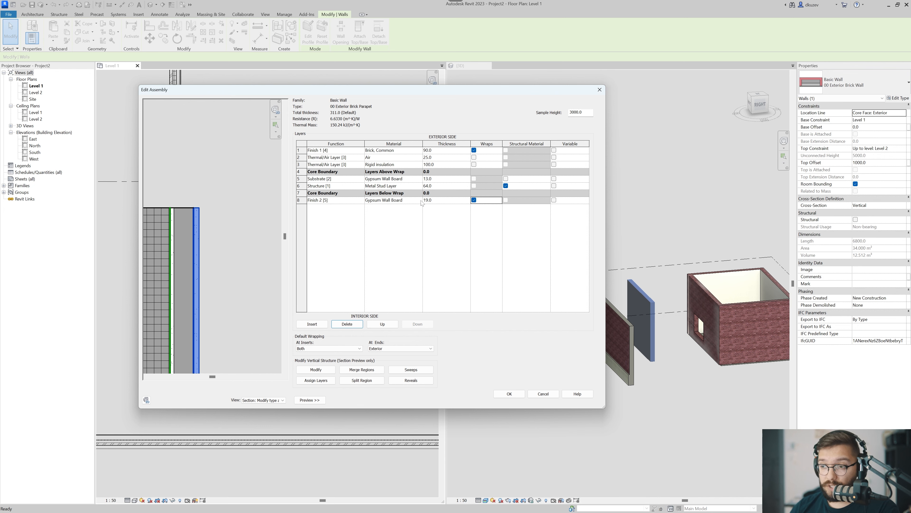
Assign the Plywood, Sheathing material to the parapet's interior Finish 2 layer and apply the type changes.
click(395, 200)
click(420, 200)
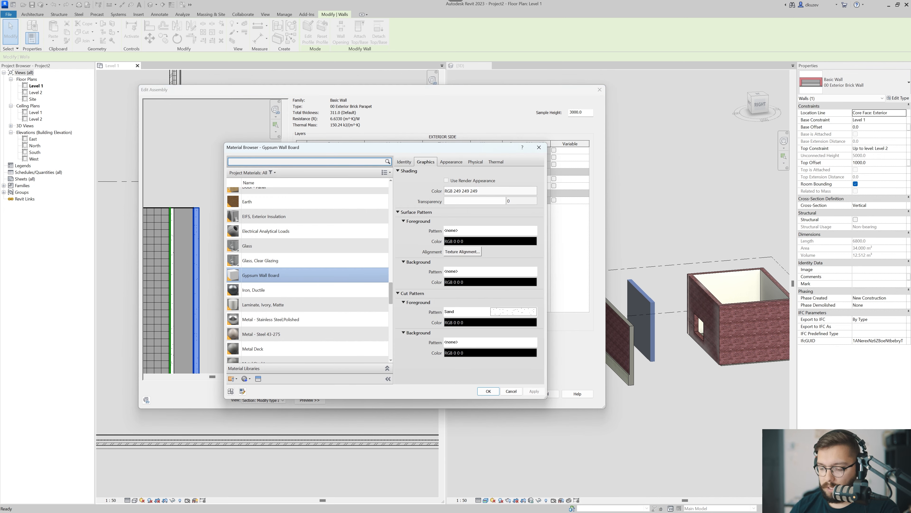
text(plyw)
double_click(349, 206)
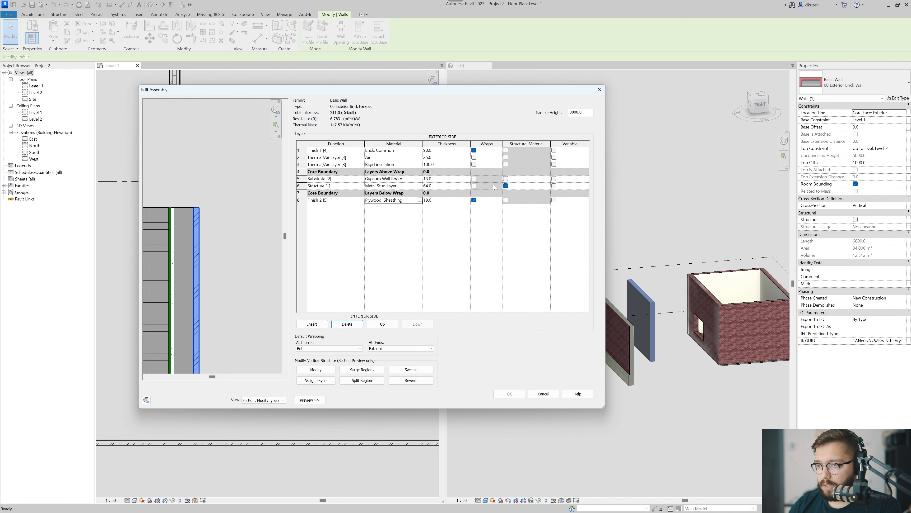
click(515, 400)
click(517, 399)
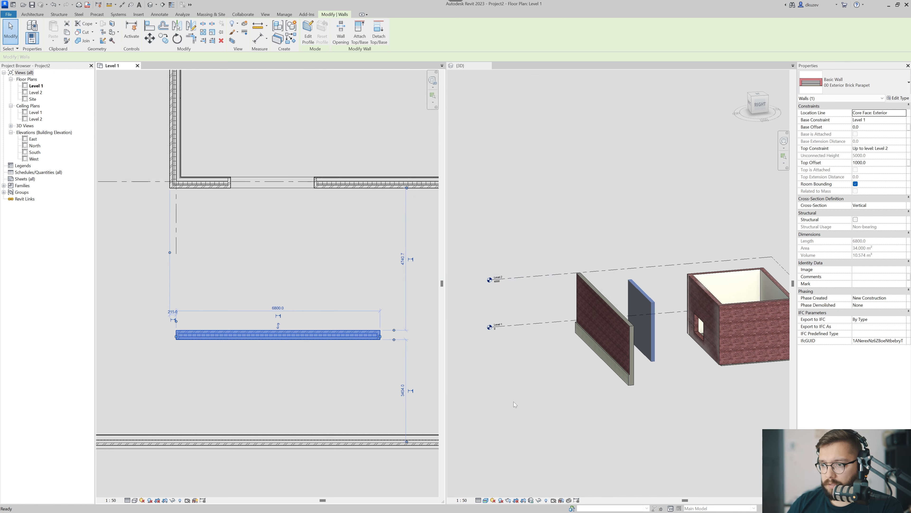
Set the core Metal Stud Layer of the building's 00 Exterior Brick Wall type to 152 mm thick.
click(221, 193)
click(221, 183)
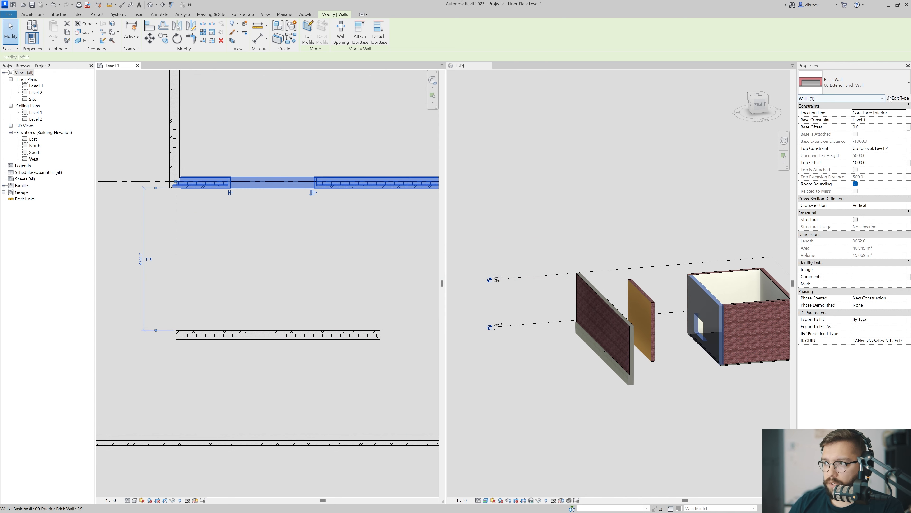
key(e)
key(t)
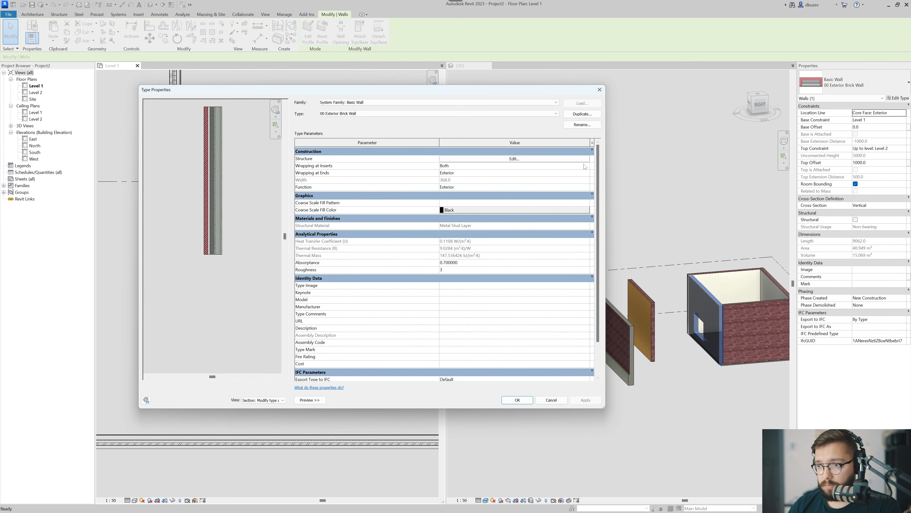
click(548, 160)
click(431, 185)
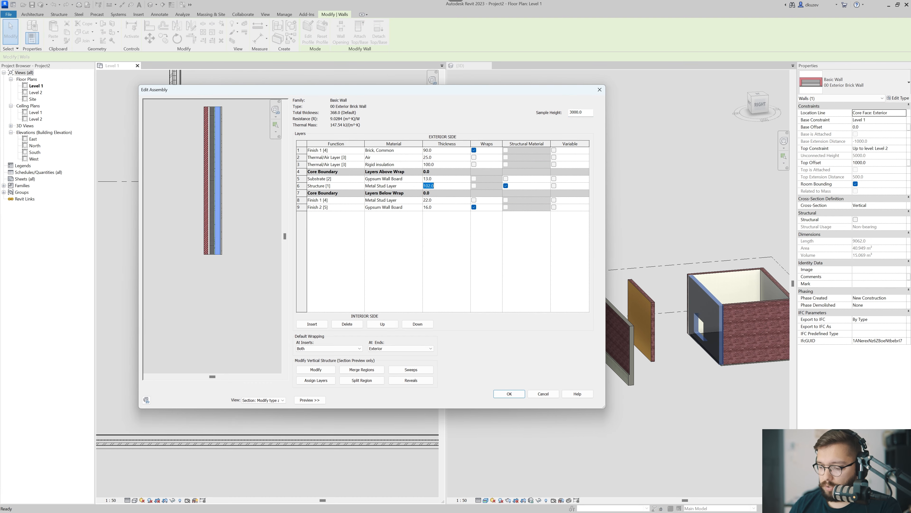
text(152)
key(Tab)
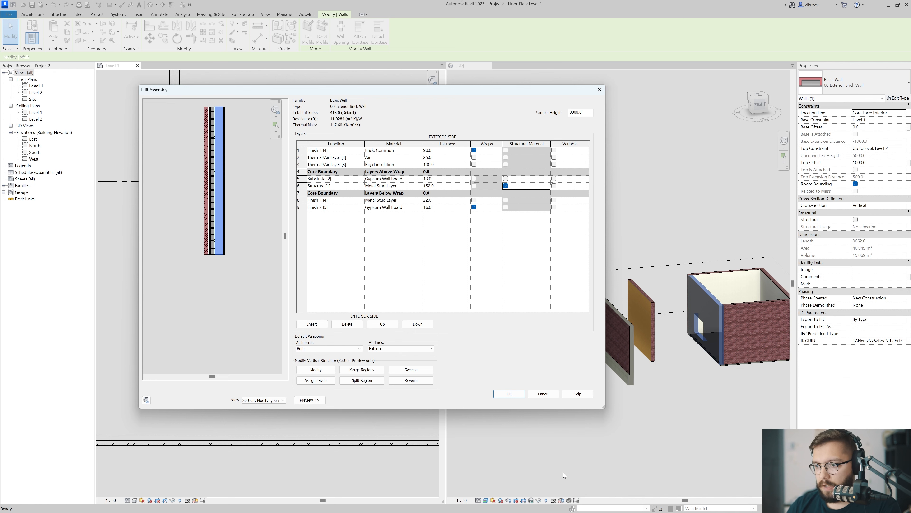
click(509, 394)
click(511, 393)
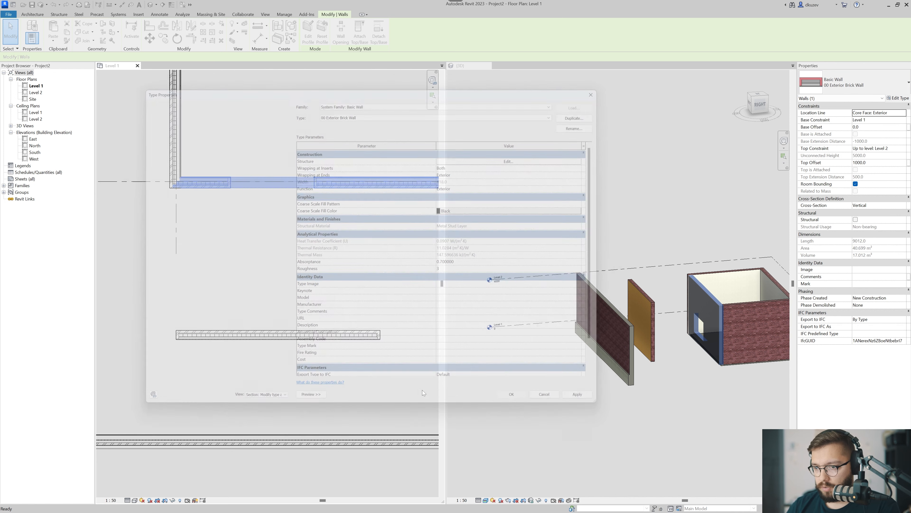
Flip the freestanding parapet wall so its brick face points away from the building.
key(Escape)
scroll(257, 337, down, 1)
middle_drag(258, 337, 227, 332)
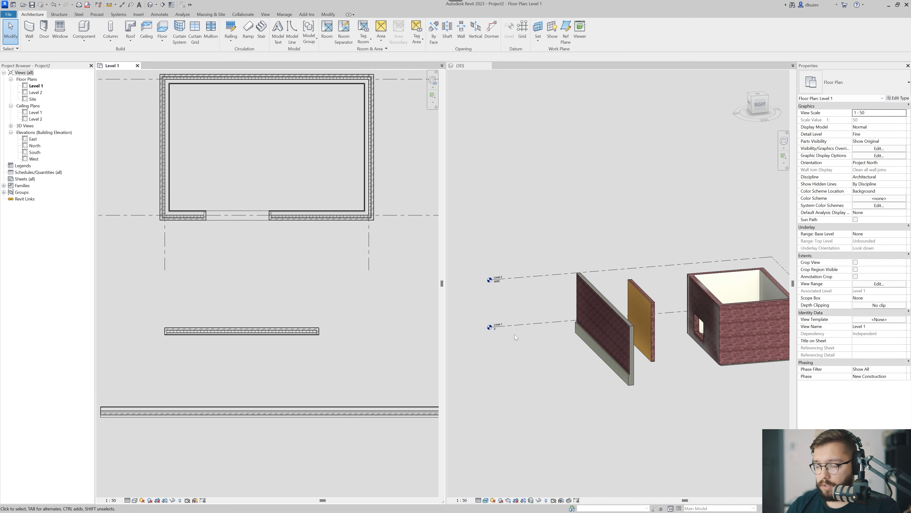
click(655, 343)
key(space)
middle_drag(681, 354, 677, 362)
key(Escape)
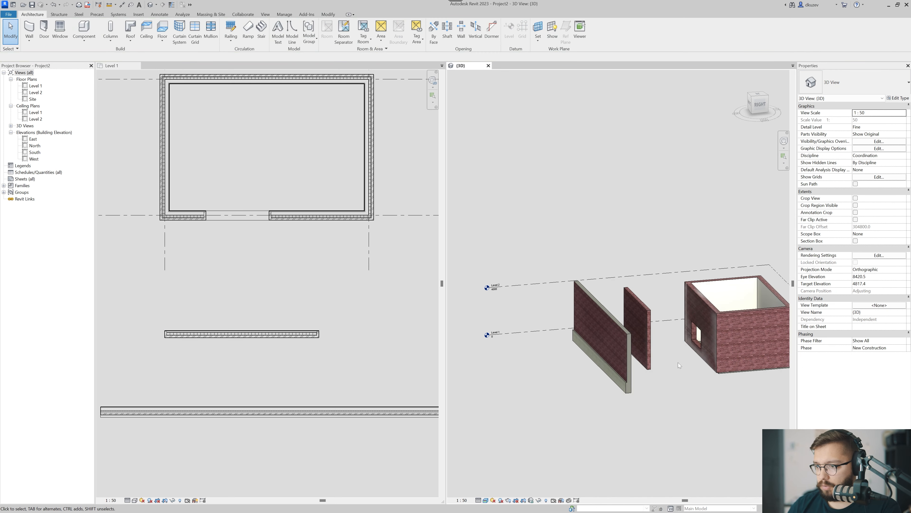
Examine the freestanding parapet wall and the building's exterior brick wall as the two types to combine in a stacked wall.
scroll(613, 383, up, 8)
click(625, 371)
key(Escape)
scroll(601, 418, down, 8)
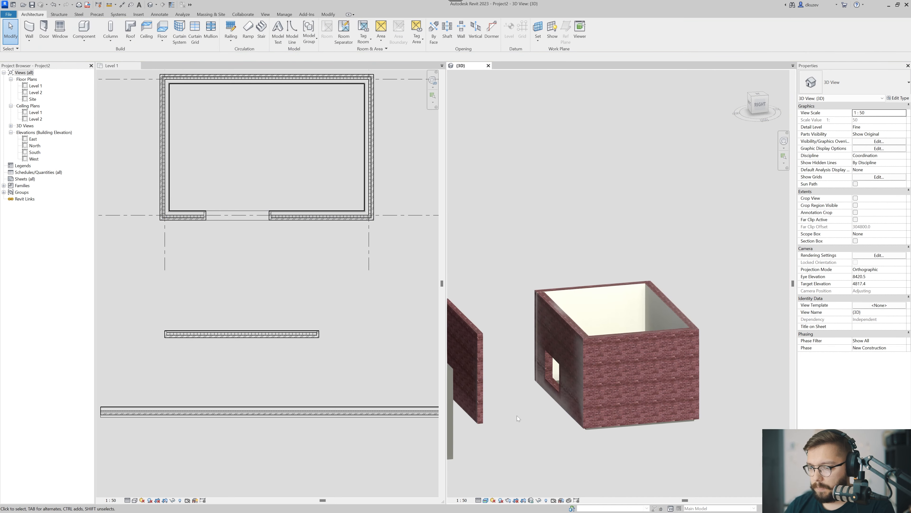
middle_drag(523, 414, 583, 394)
click(540, 374)
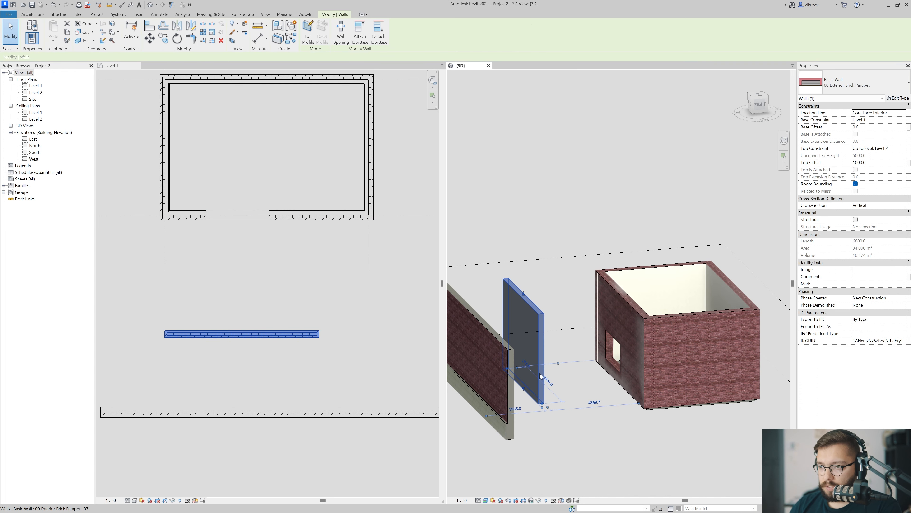
key(Escape)
click(614, 292)
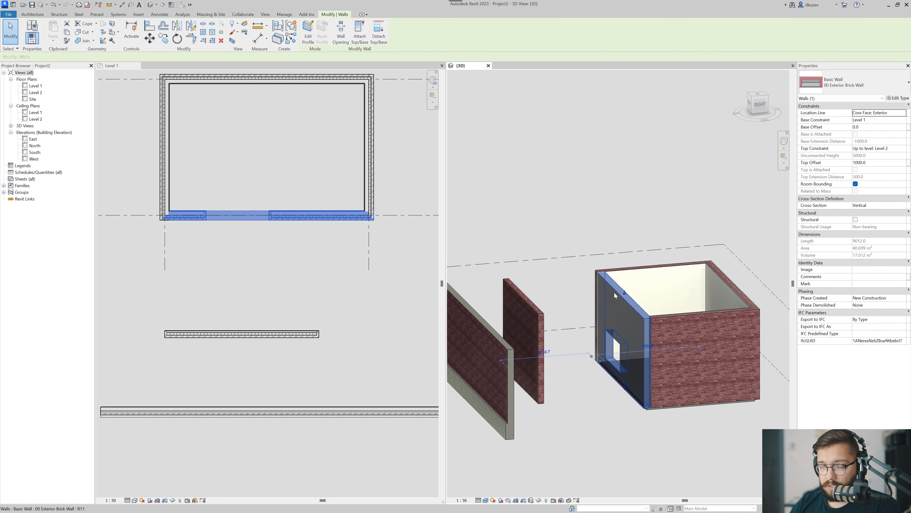
key(Escape)
Widen the 3D view beside the floor plan and frame both freestanding walls together with the building.
scroll(485, 289, down, 2)
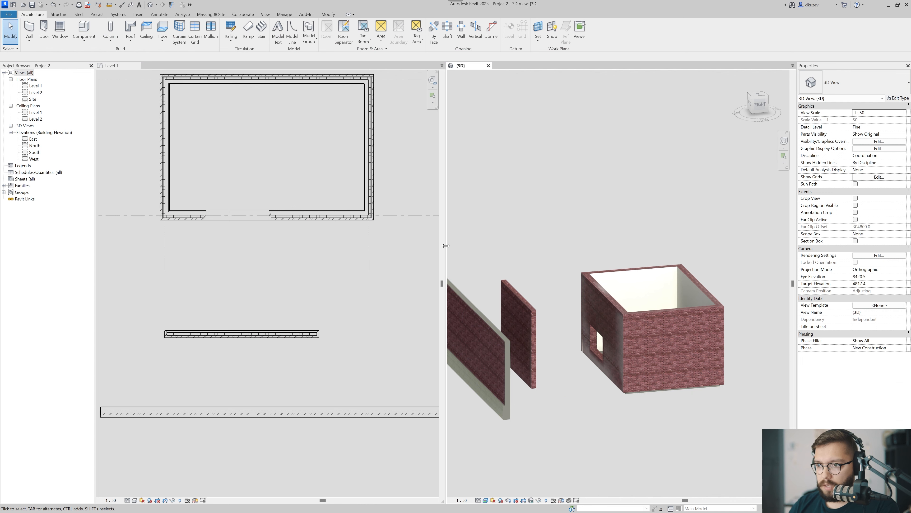
drag(446, 245, 254, 246)
scroll(454, 343, down, 2)
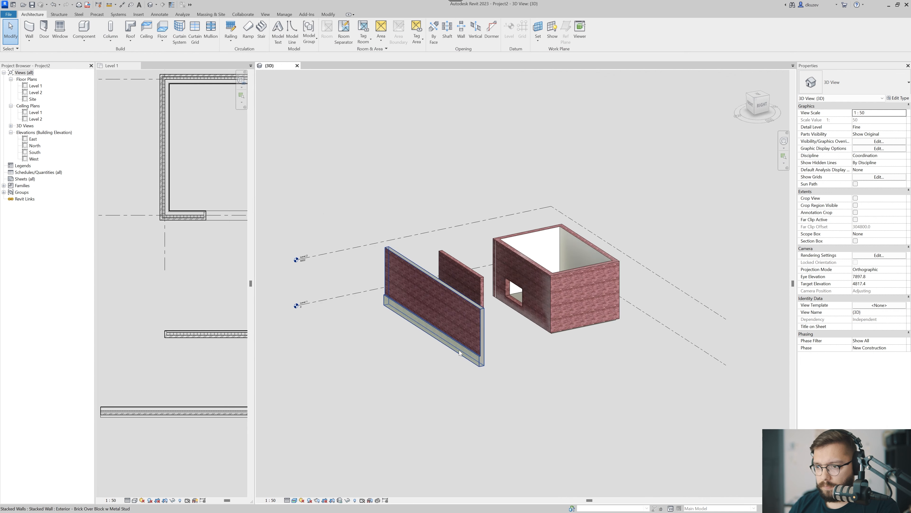
Copy the freestanding Exterior - Brick Over Block w Metal Stud stacked wall to a spot in front of the original, away from the building.
click(460, 352)
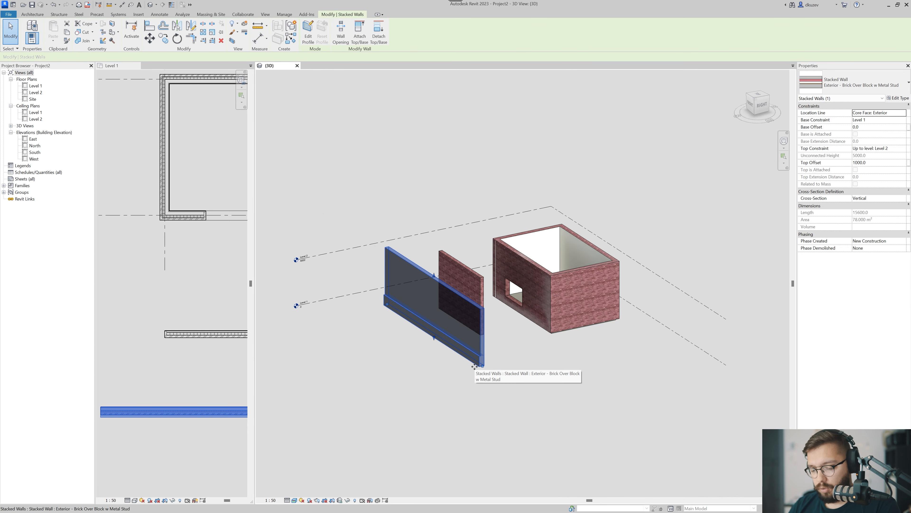
ctrl+drag(480, 351, 418, 392)
key(Escape)
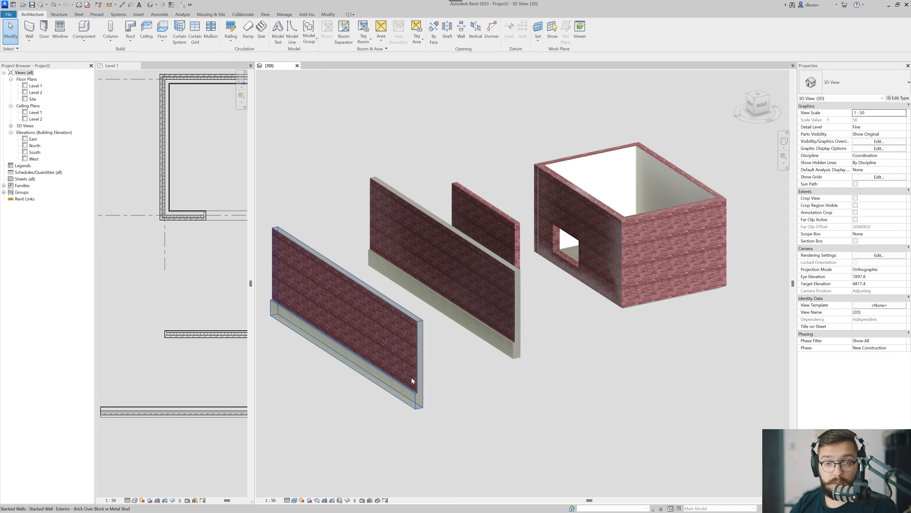
Duplicate the copied stacked wall's type under the name 00 Stack Wall (brick parapet).
click(408, 367)
scroll(408, 367, up, 2)
drag(503, 346, 416, 397)
click(900, 98)
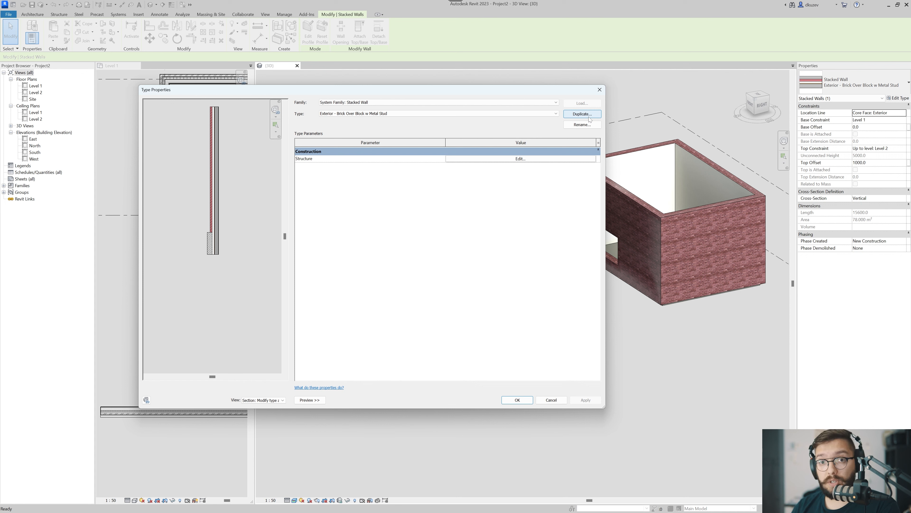
click(582, 114)
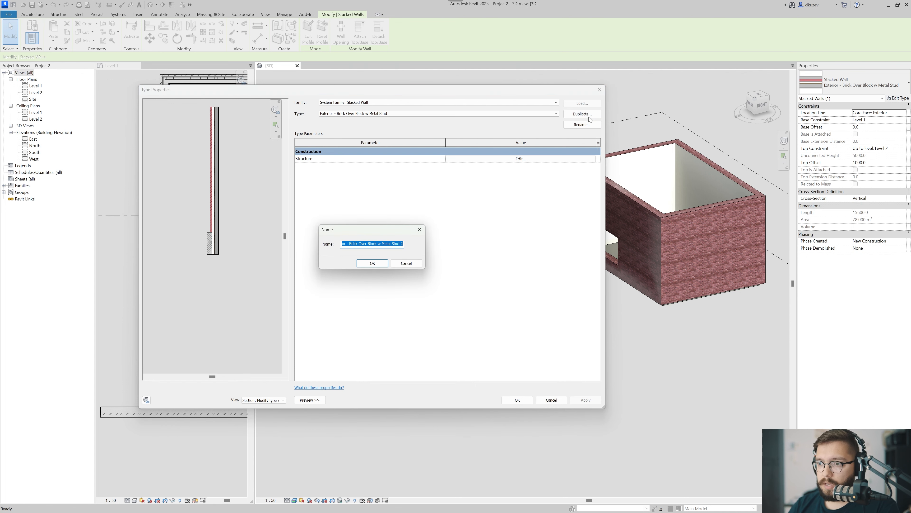
text(00 Stack Wall (brick)
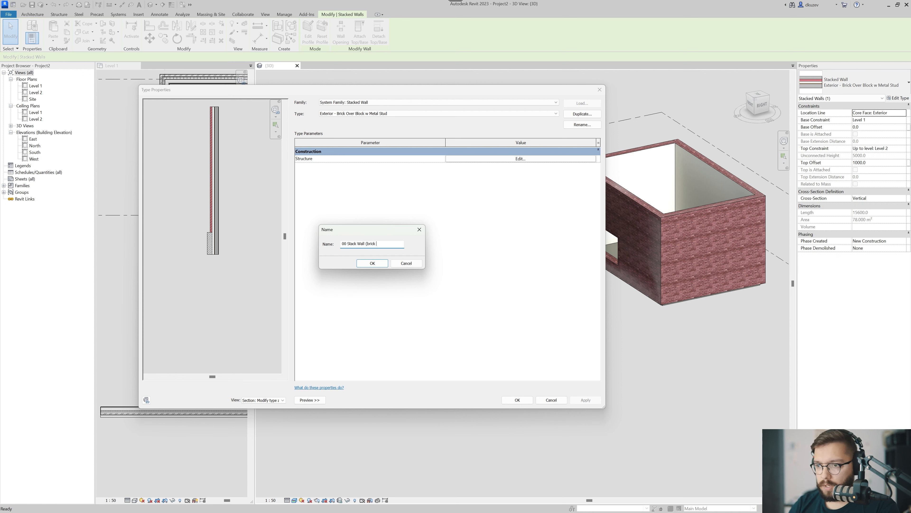
text(parapet)
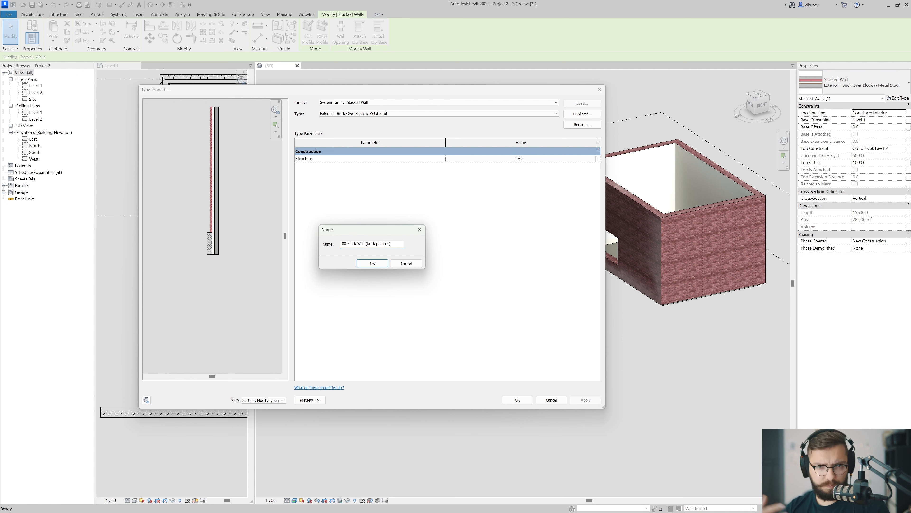
click(372, 263)
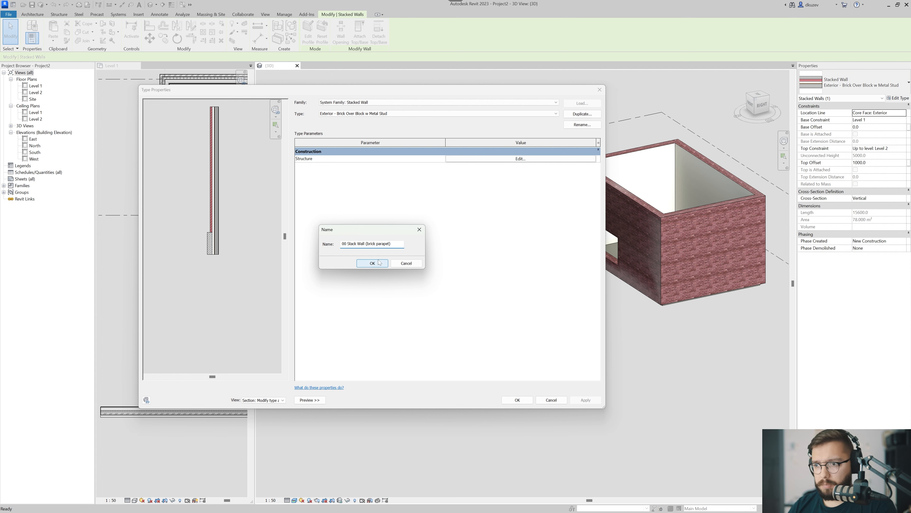
In the new stacked wall type's structure, replace the lower block segment with 00 Exterior Brick Wall.
click(485, 159)
scroll(232, 302, up, 4)
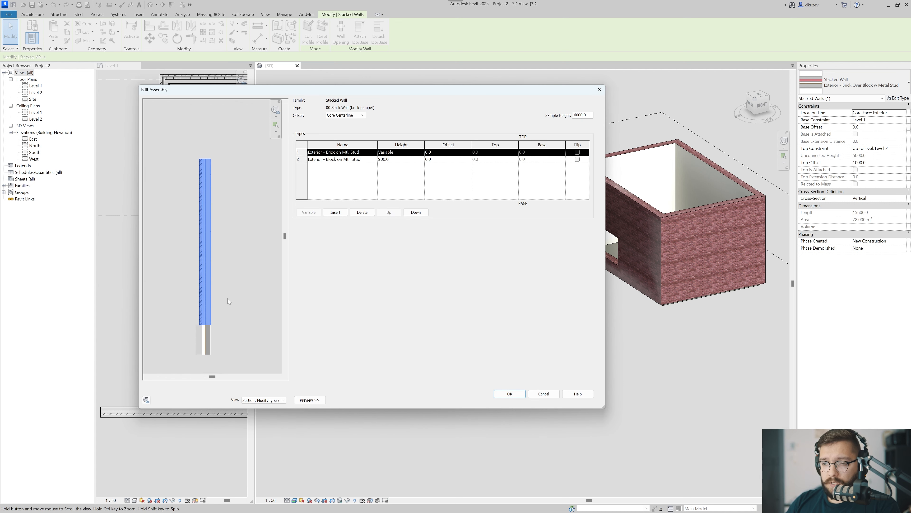
click(330, 160)
click(339, 152)
click(344, 159)
click(348, 153)
click(363, 161)
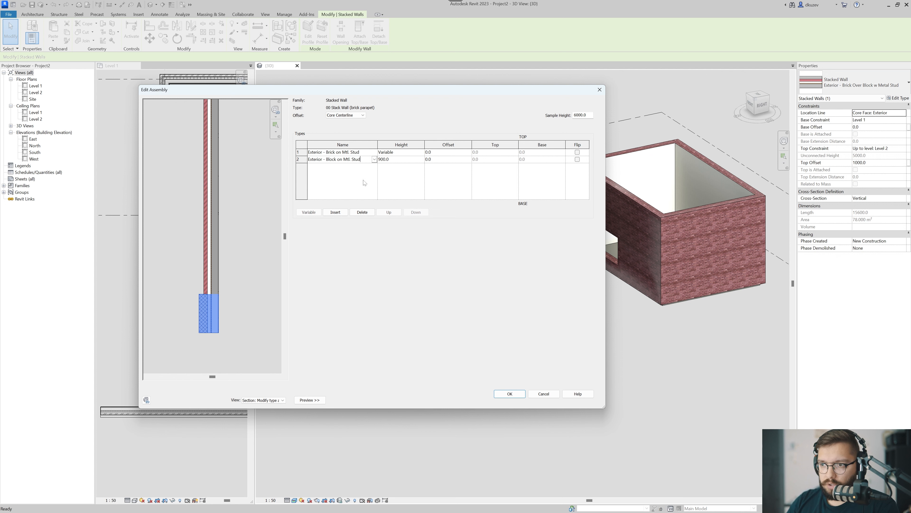
click(374, 160)
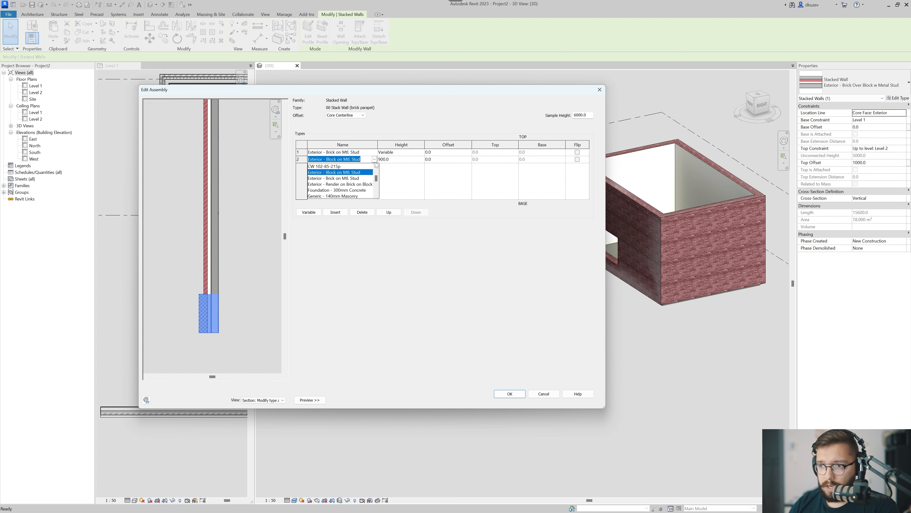
scroll(364, 180, up, 5)
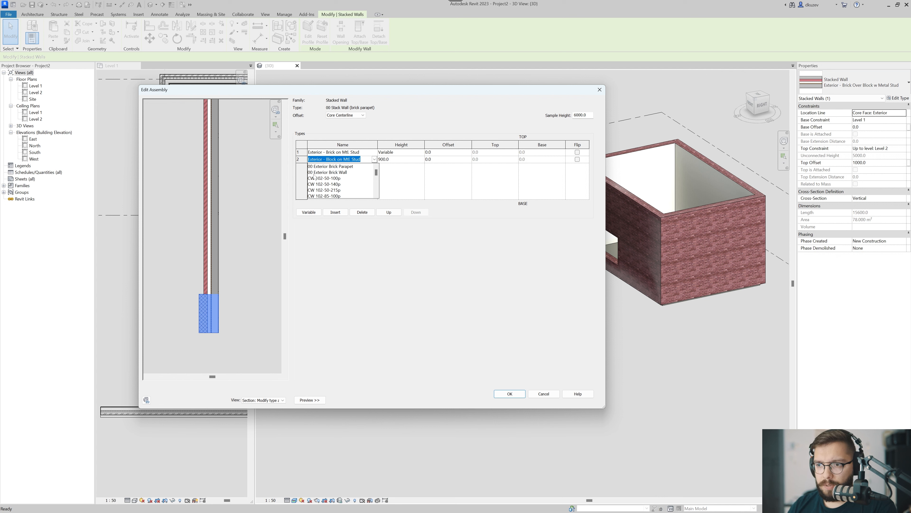
click(319, 172)
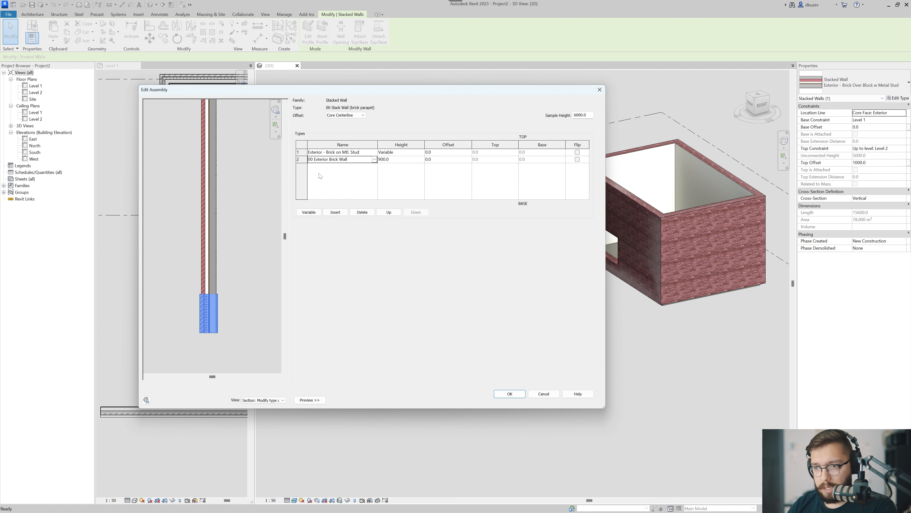
Replace the upper variable-height segment of the stacked wall with 00 Exterior Brick Parapet.
click(341, 152)
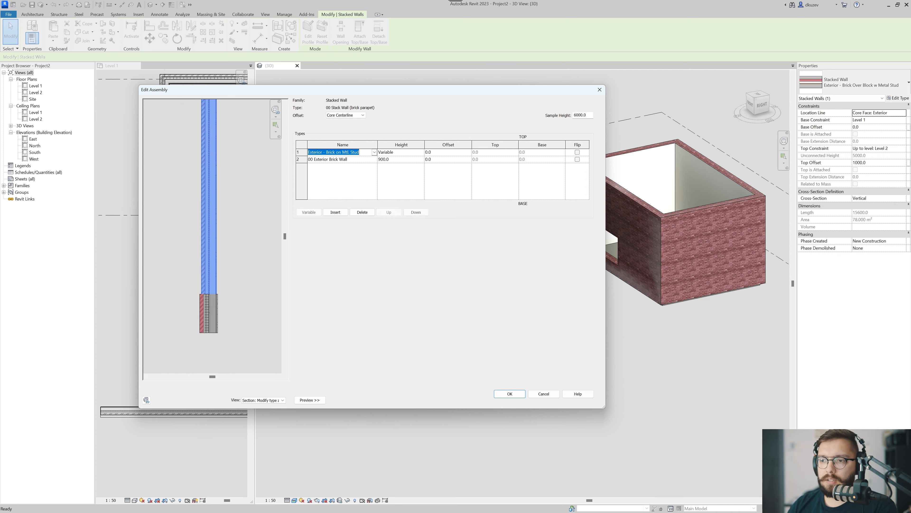
click(374, 152)
scroll(354, 172, up, 2)
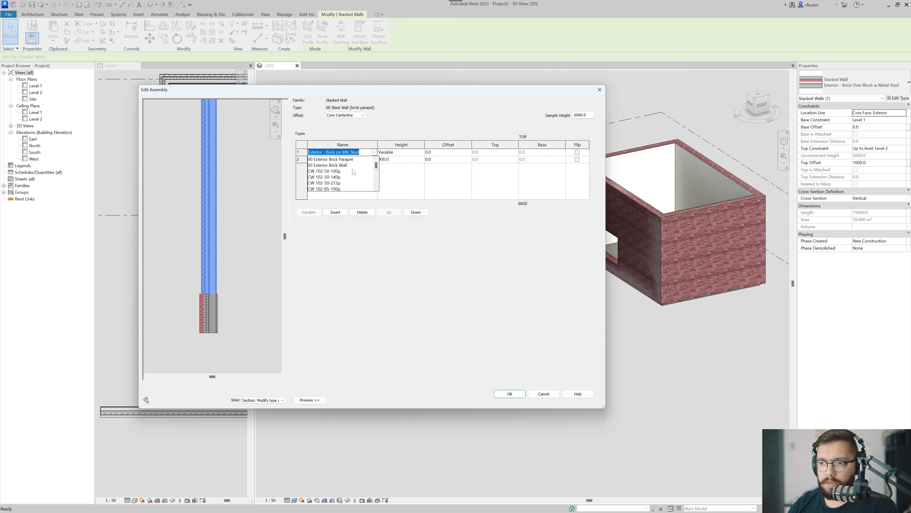
click(347, 159)
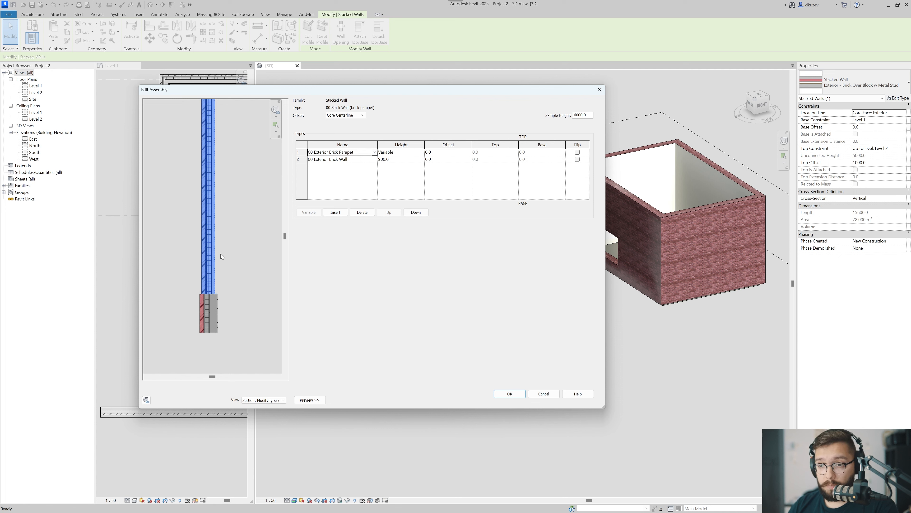
Inspect the joint between the parapet and wall segments in the section preview and widen the assembly dialog.
scroll(224, 303, up, 5)
middle_drag(232, 321, 230, 302)
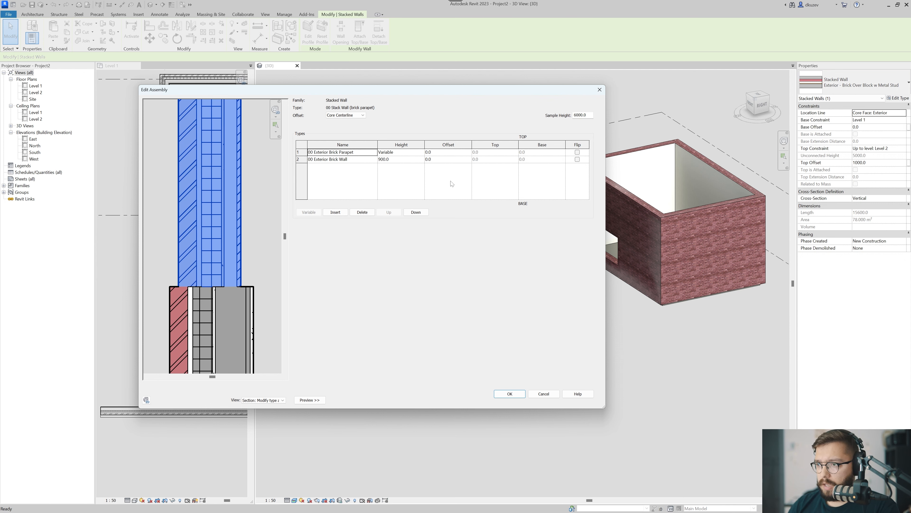
drag(606, 294, 692, 294)
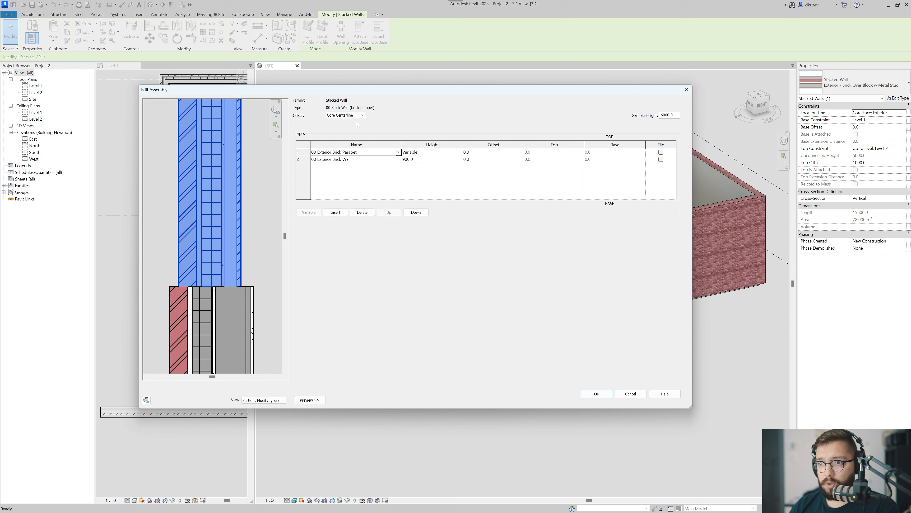
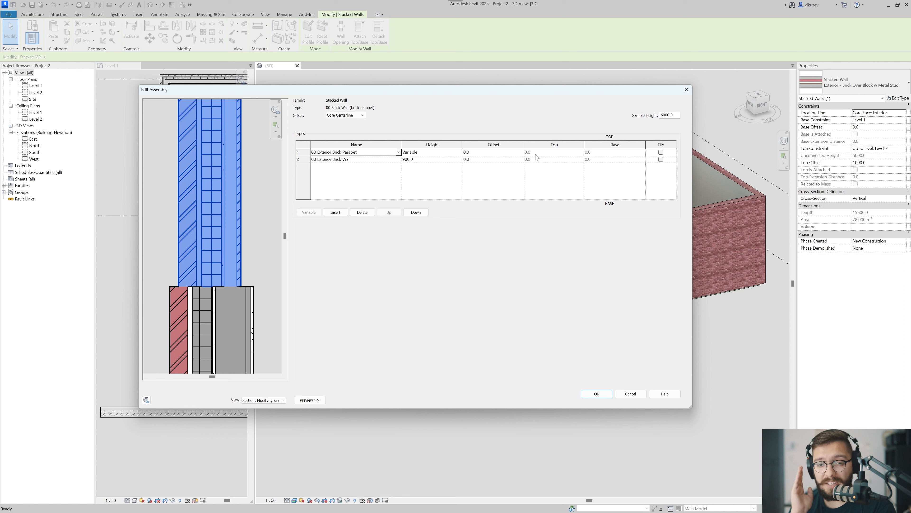
Align the stacked wall's segments by Core Face: Exterior and inspect the joint in the section preview.
click(360, 116)
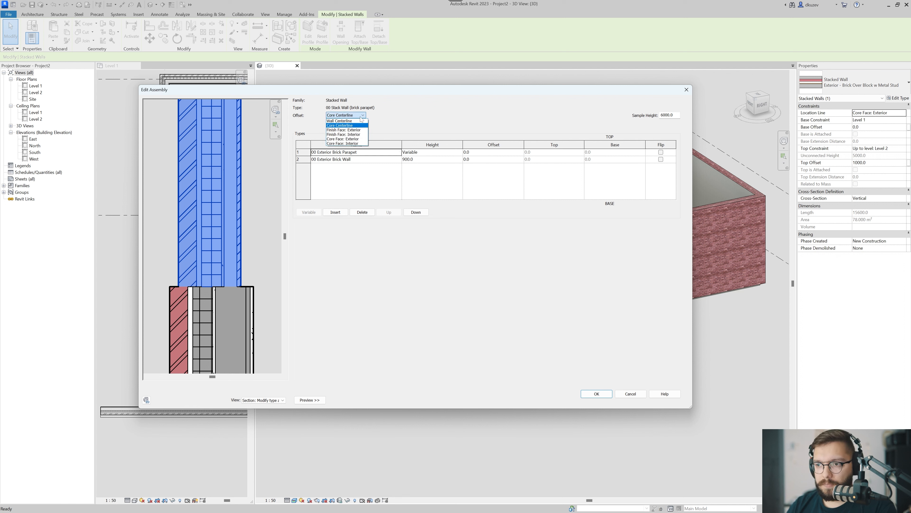
click(365, 139)
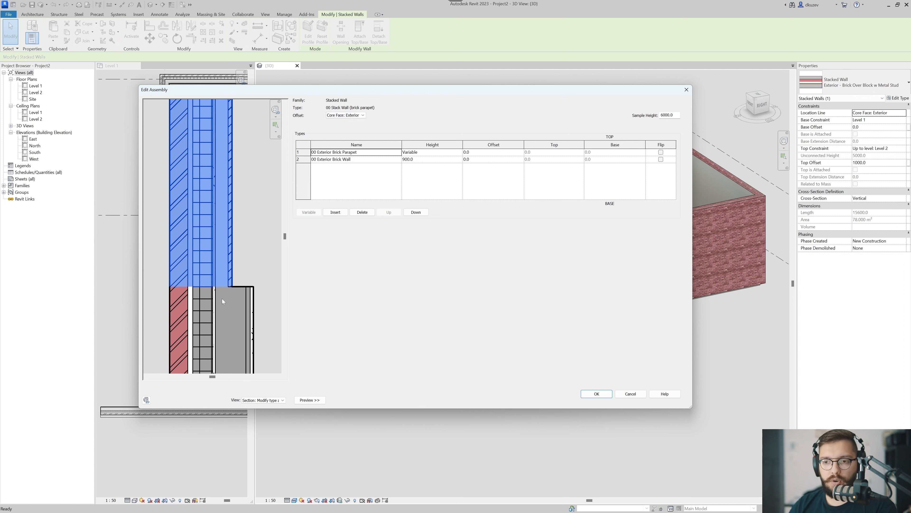
scroll(223, 298, down, 2)
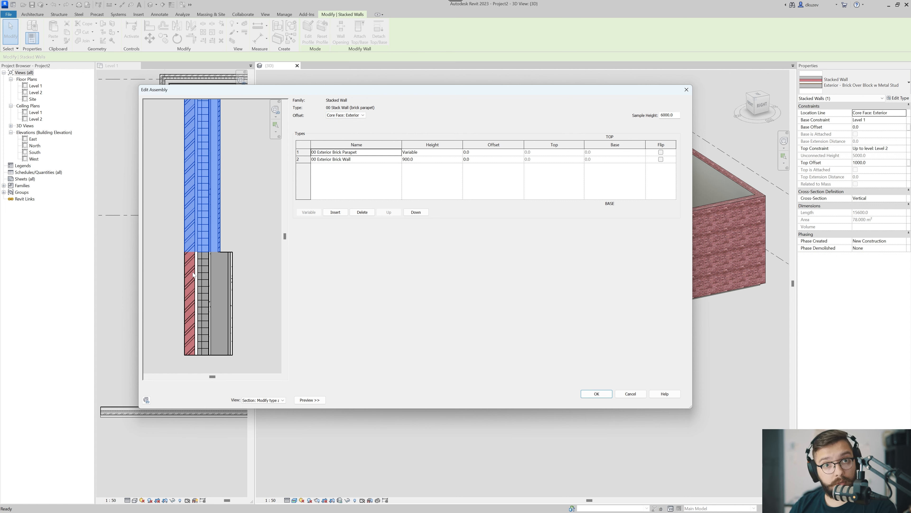
scroll(223, 254, up, 2)
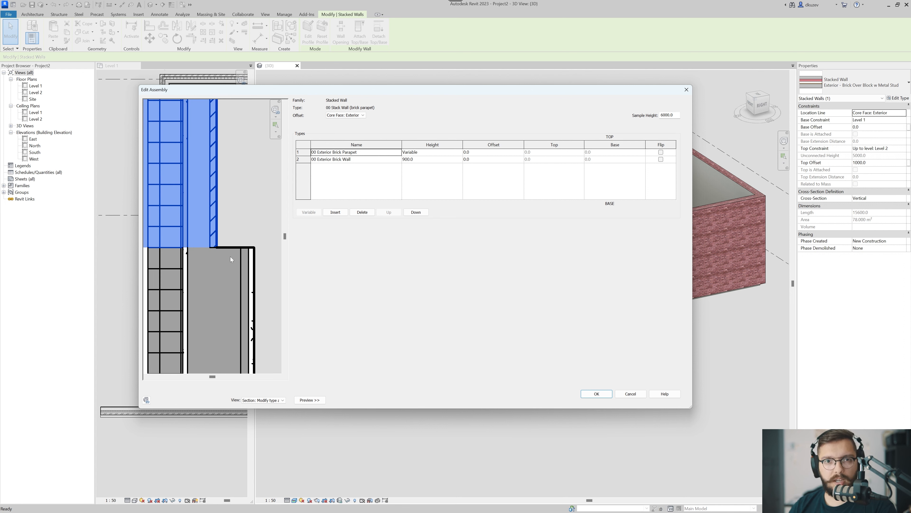
scroll(228, 267, down, 5)
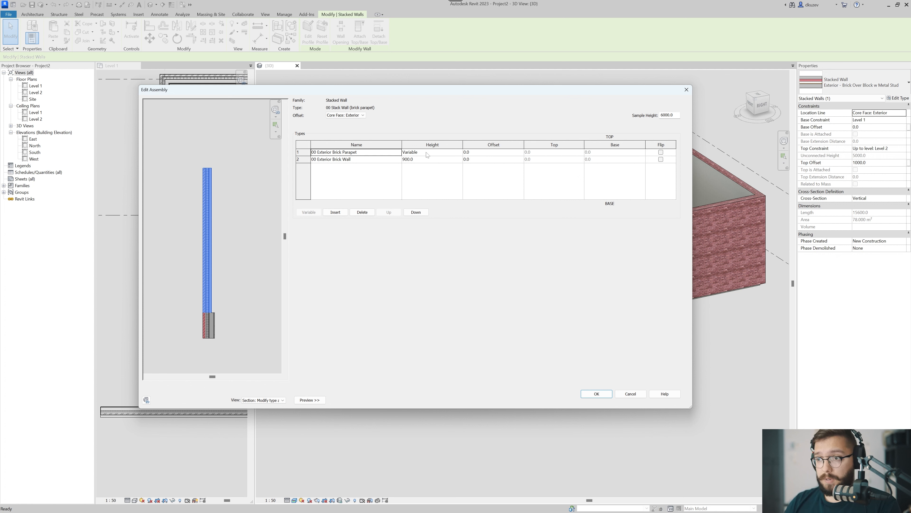
Make the 00 Exterior Brick Wall segment variable in height and set the 00 Exterior Brick Parapet segment's height to 1000.
click(381, 153)
click(432, 159)
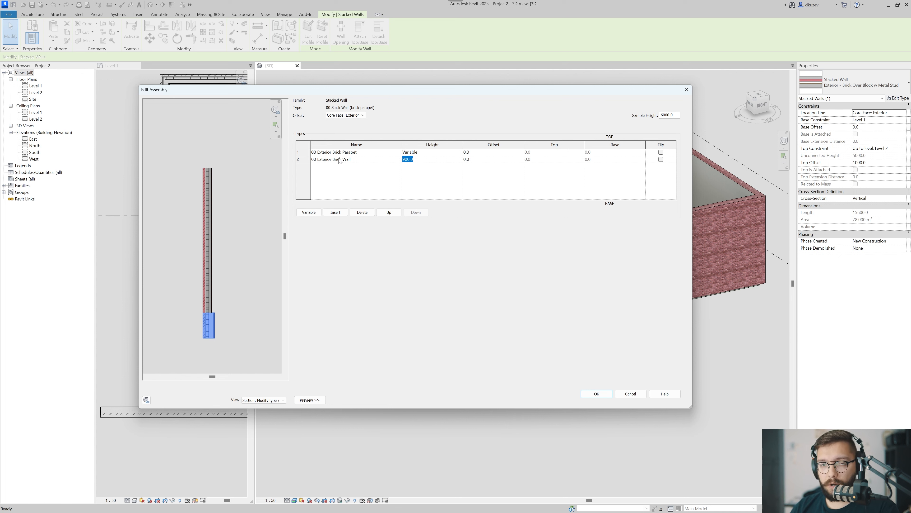
click(309, 212)
click(430, 152)
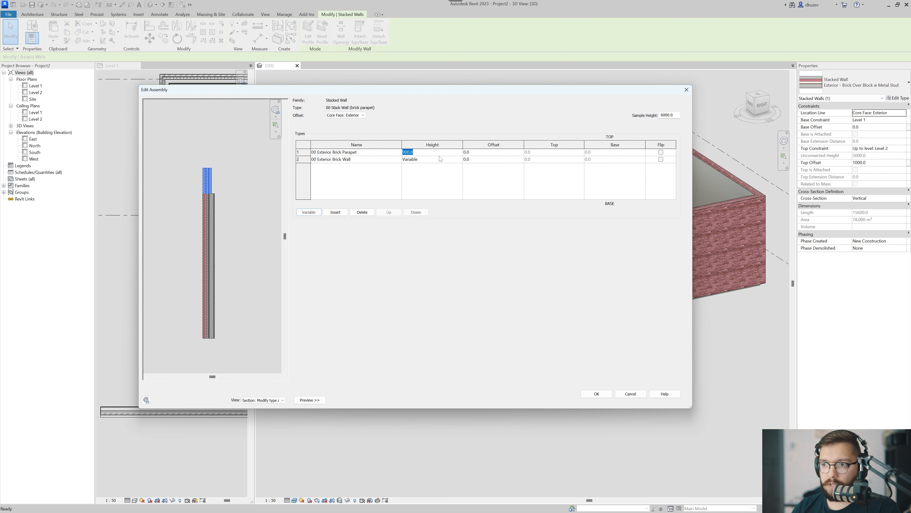
text(1000)
key(Tab)
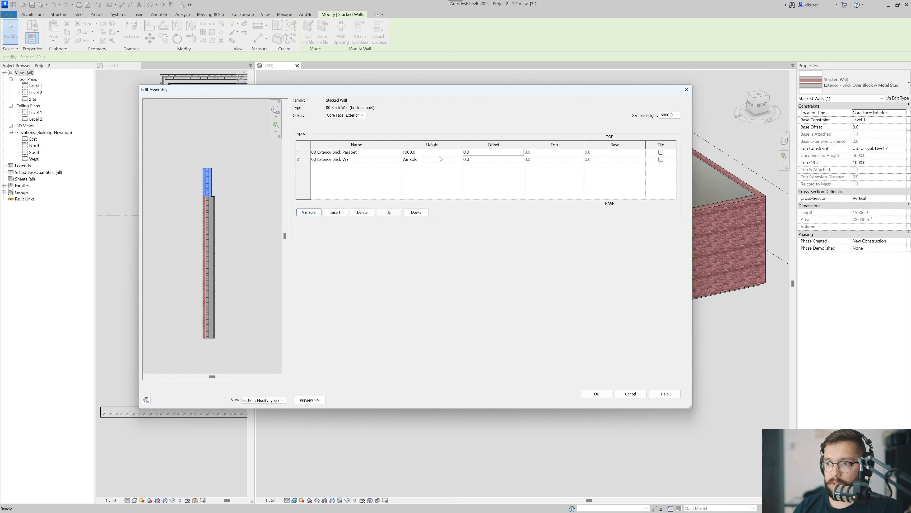
Try an offset of 100 on the parapet segment and set it back to 0.
scroll(237, 173, up, 4)
scroll(202, 221, down, 5)
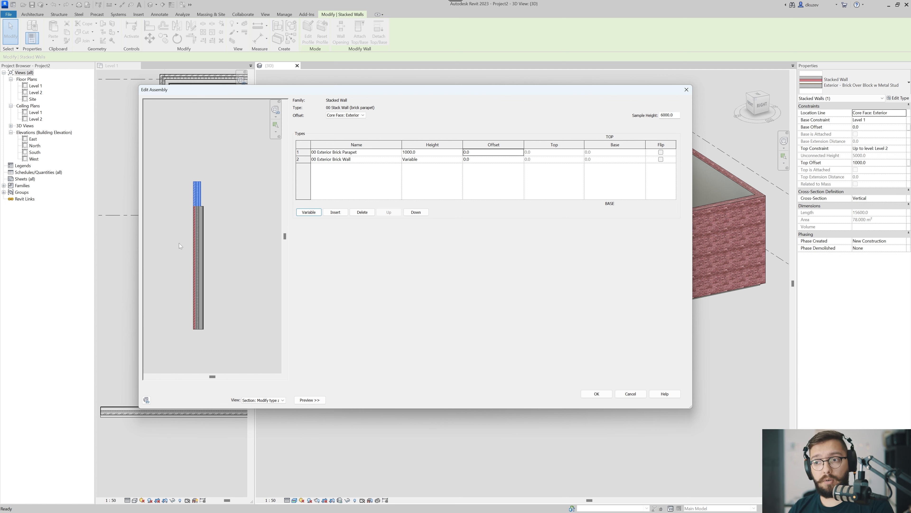
scroll(218, 191, up, 3)
scroll(232, 221, up, 1)
middle_drag(153, 201, 228, 241)
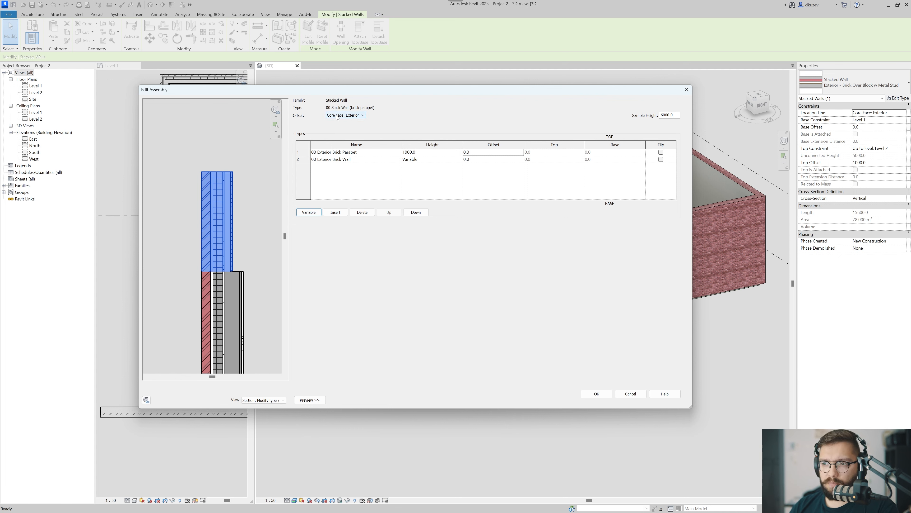
click(490, 154)
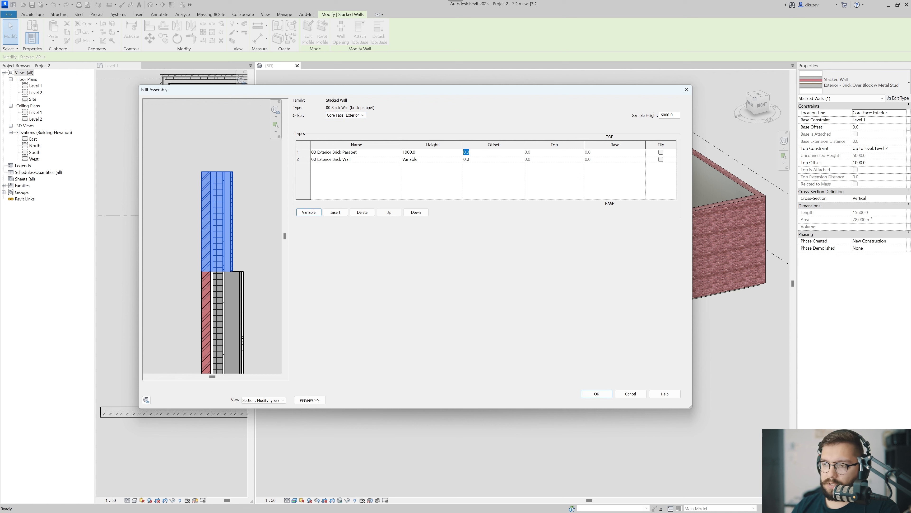
text(100)
key(Tab)
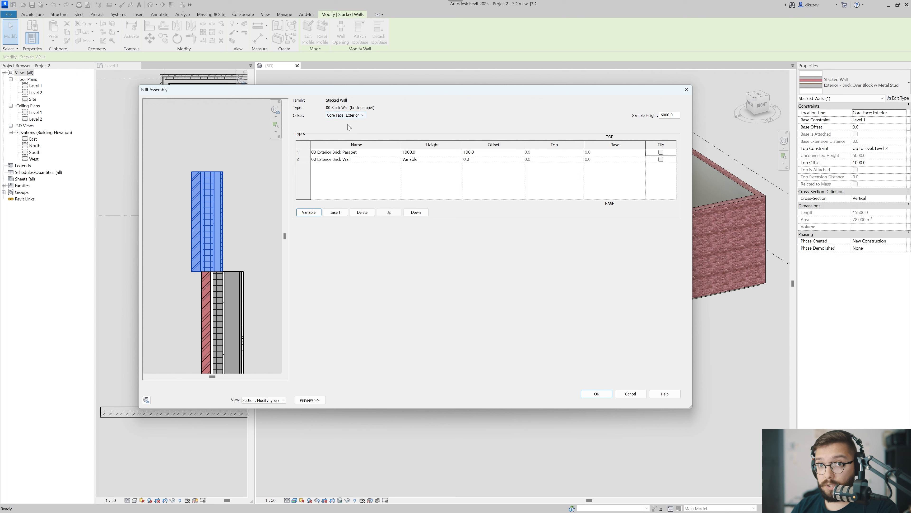
click(484, 152)
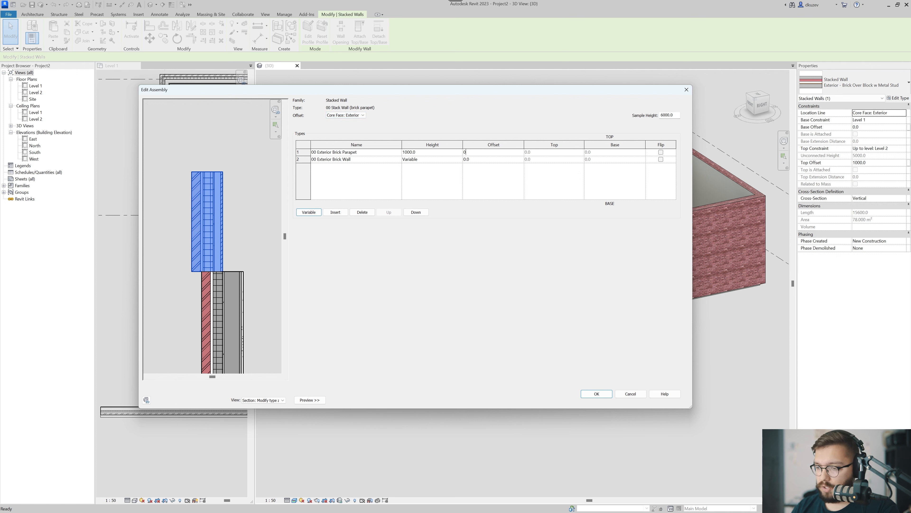
key(Tab)
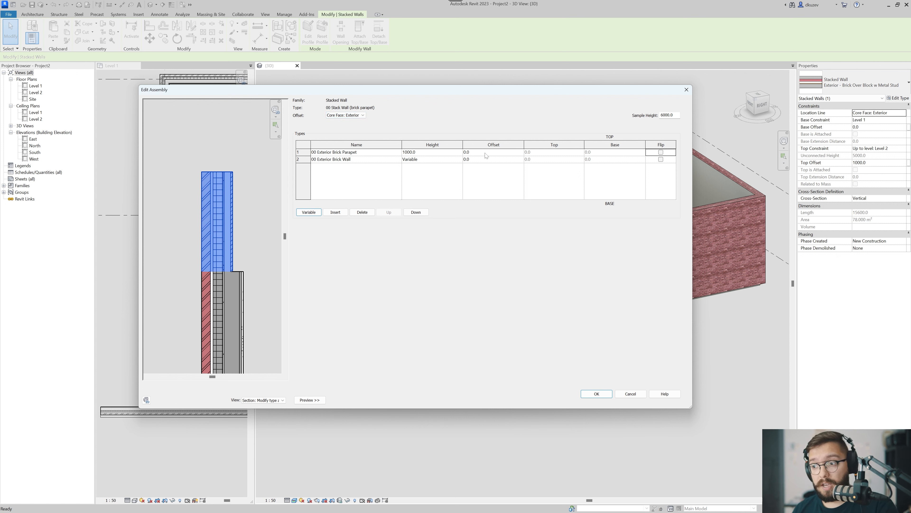
Apply the 00 Stack Wall (brick parapet) type to the selected wall and inspect its stepped end in 3D.
click(594, 392)
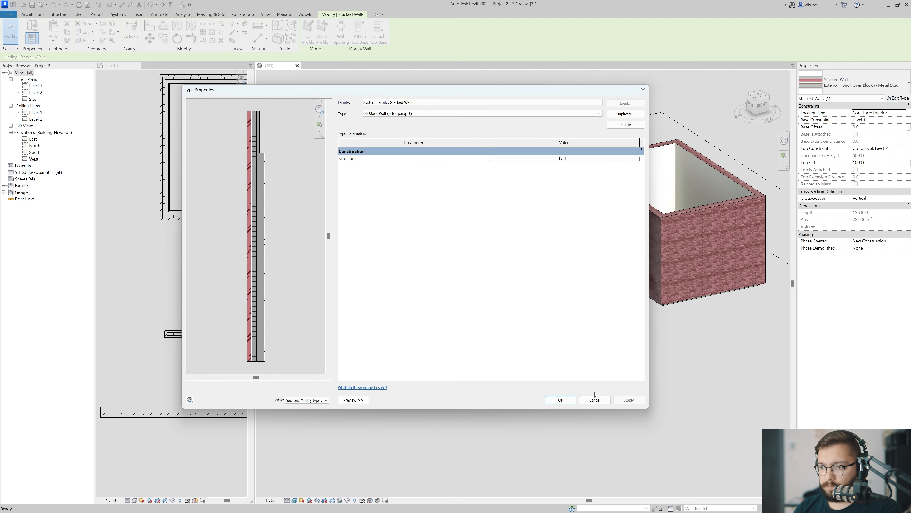
click(561, 399)
click(466, 411)
scroll(461, 339, up, 3)
click(461, 341)
shift+middle_drag(461, 343, 508, 335)
click(381, 381)
scroll(441, 343, down, 2)
scroll(412, 356, down, 2)
shift+middle_drag(412, 356, 524, 356)
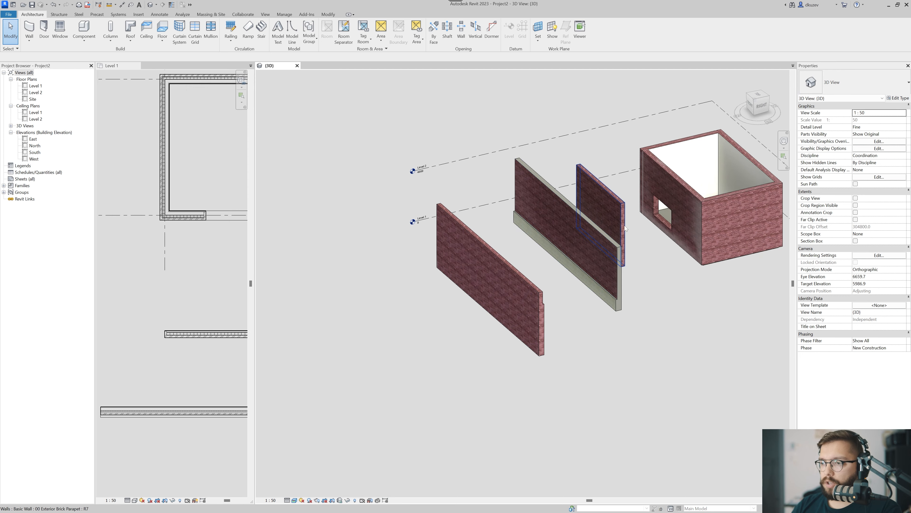
Move the standalone 00 Exterior Brick Parapet wall to the open area in front of the new stacked wall.
click(622, 214)
drag(622, 215, 427, 327)
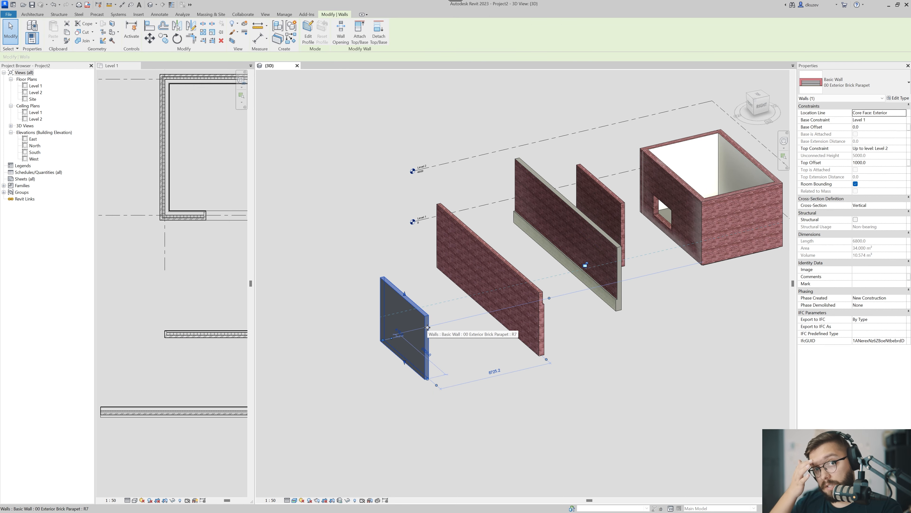
key(Escape)
Duplicate the moved parapet wall's type under the name 00 Exterior Stone Base.
scroll(415, 363, up, 3)
click(419, 312)
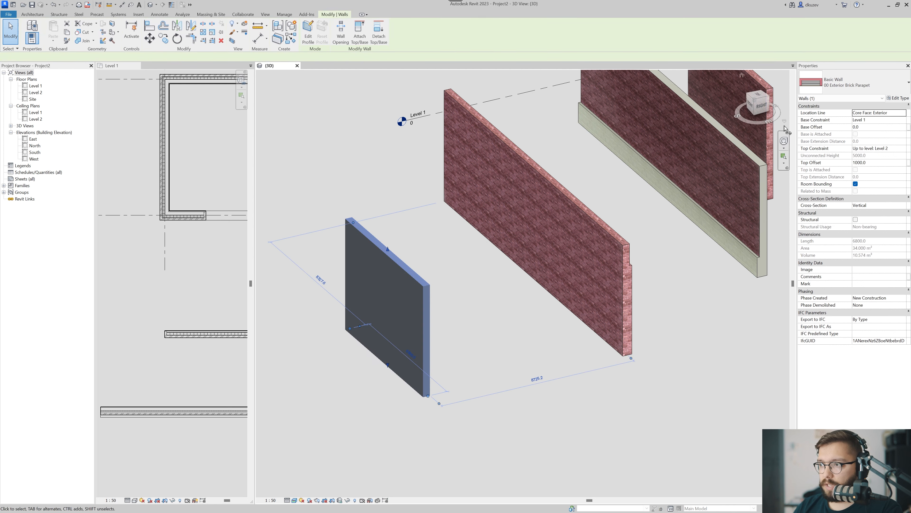
click(897, 99)
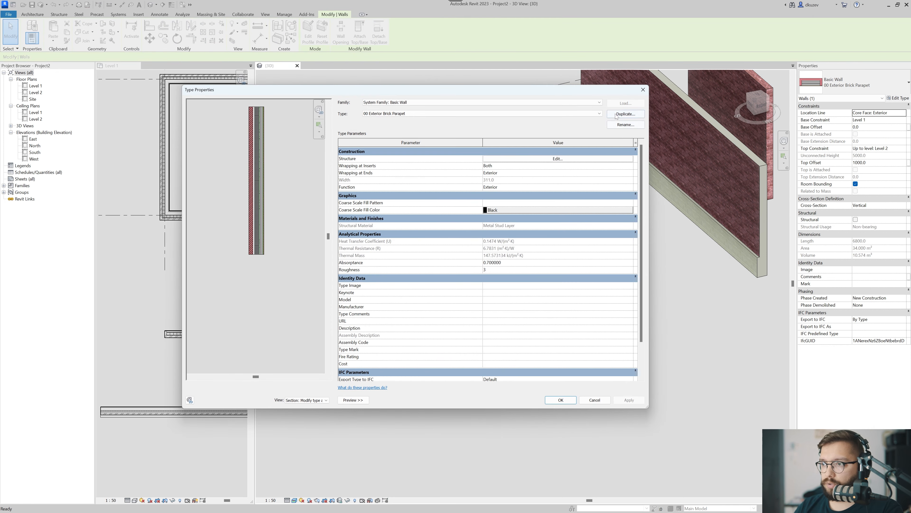
click(626, 114)
key(End)
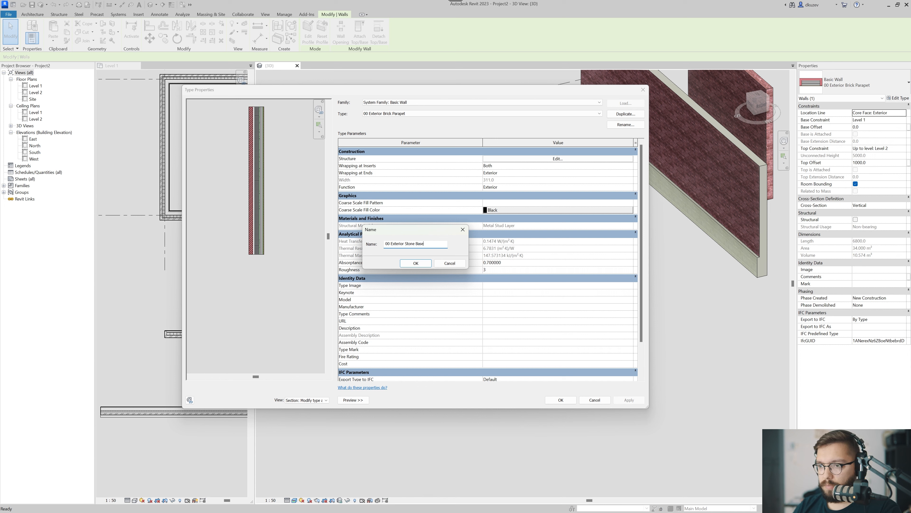
key(Return)
Set the thickness of the Finish 1 brick layer in the 00 Exterior Stone Base structure to 200.
click(542, 159)
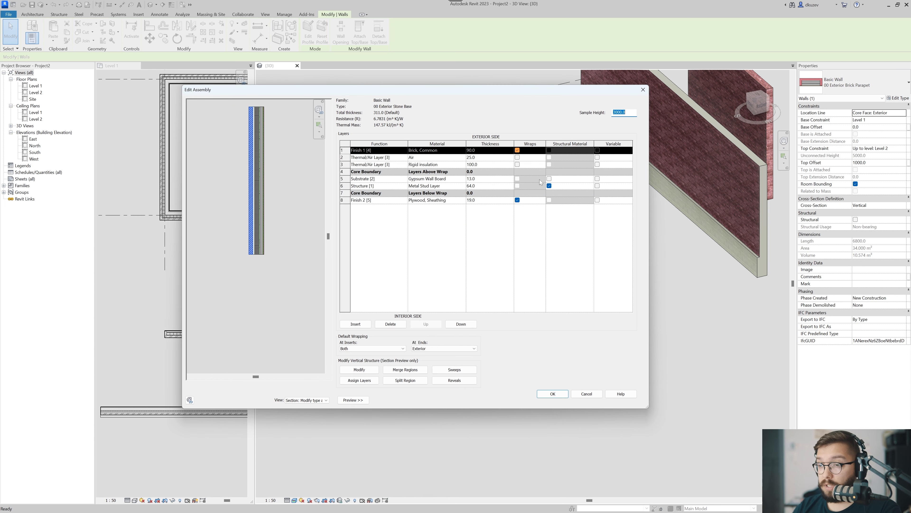
click(497, 157)
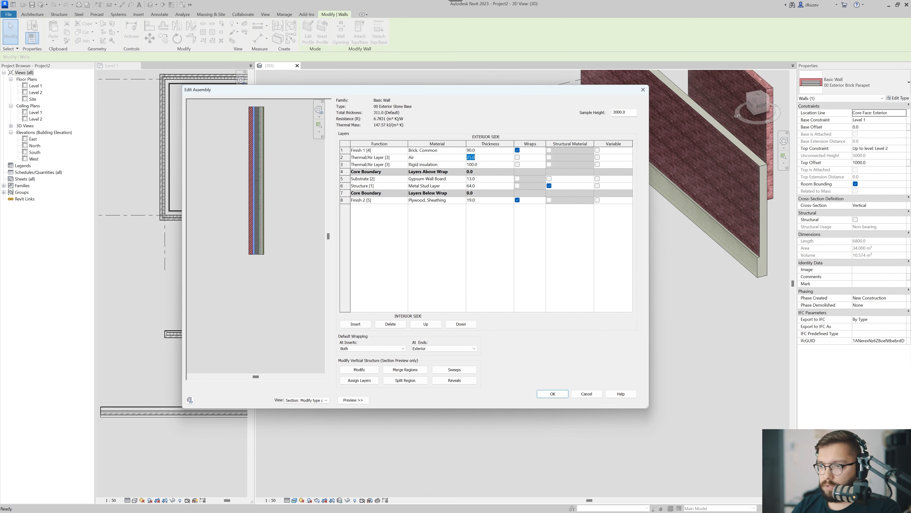
click(496, 151)
text(200)
key(Tab)
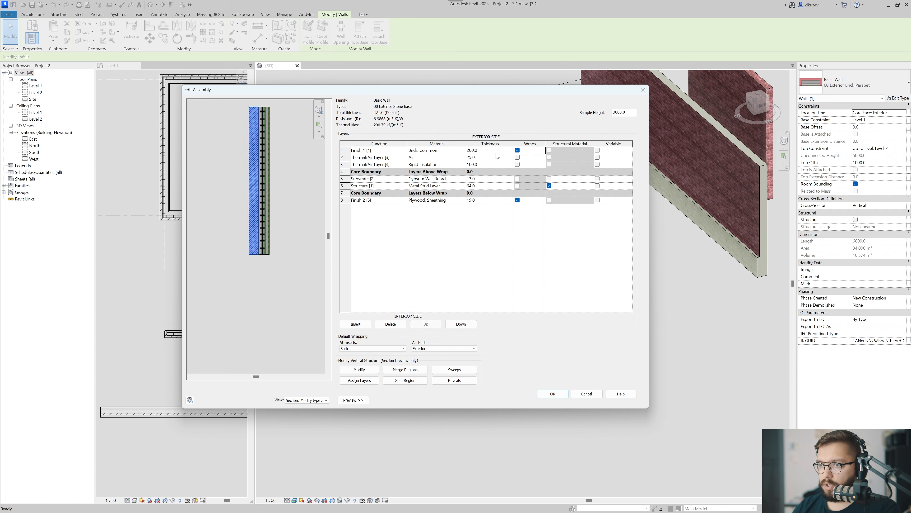
Assign the Concrete, Cast In Situ material to the exterior finish layer and apply the stone base type to the wall.
click(462, 150)
click(463, 150)
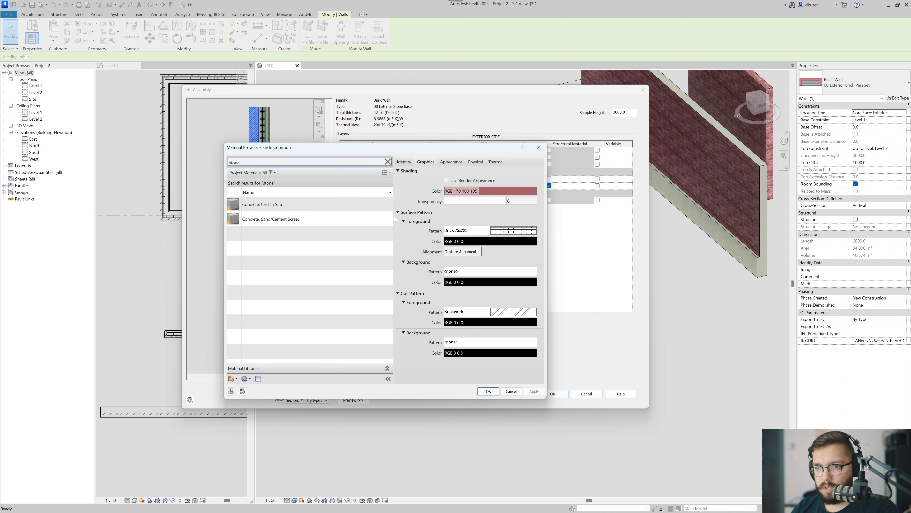
click(335, 204)
click(489, 391)
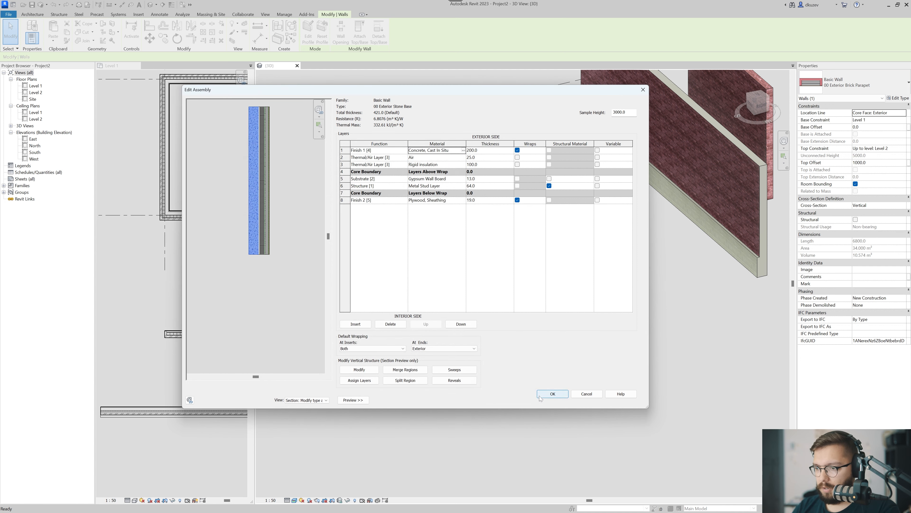
click(552, 393)
click(559, 399)
click(447, 396)
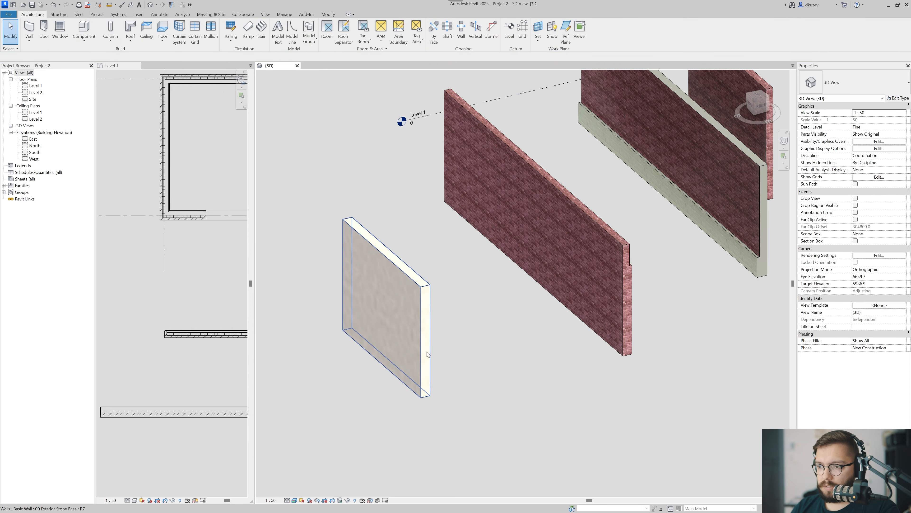
In the 00 Stack Wall (brick parapet) structure, insert a new segment, place it at the base and set its height to 600.
middle_drag(583, 316, 499, 347)
click(498, 347)
click(899, 98)
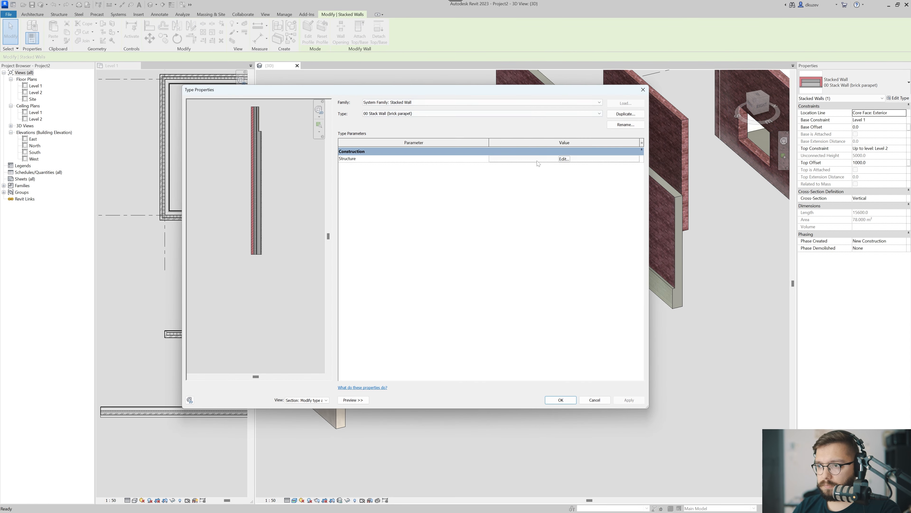
click(564, 158)
click(387, 212)
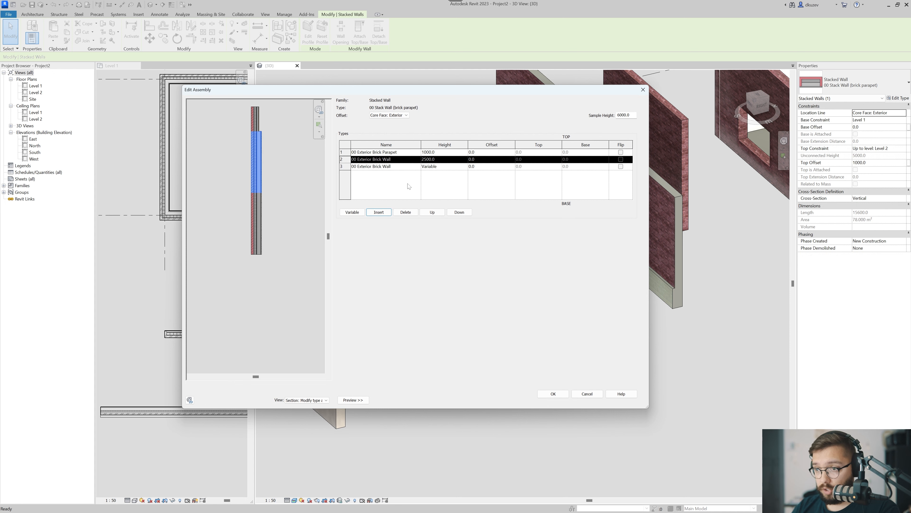
click(460, 212)
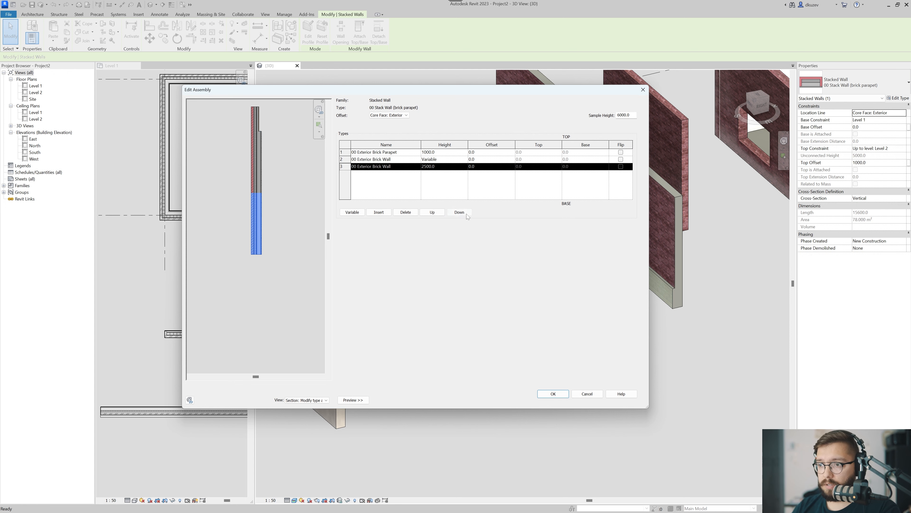
click(452, 167)
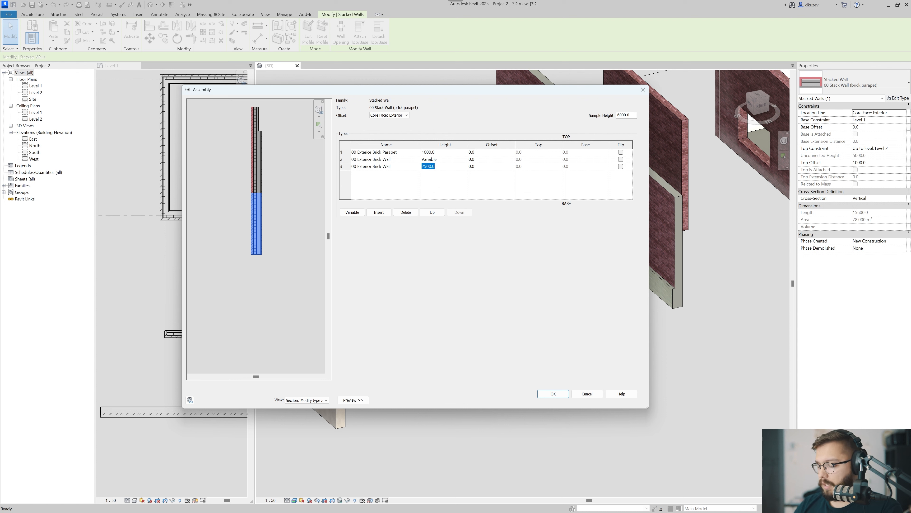
key(Tab)
Assign 00 Exterior Stone Base to the lowest segment and apply the stacked wall changes.
click(417, 167)
click(418, 167)
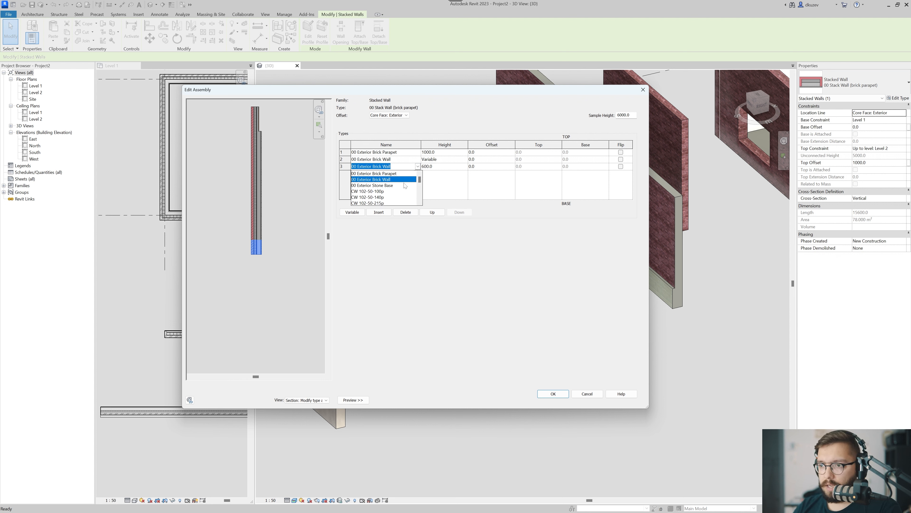
click(394, 186)
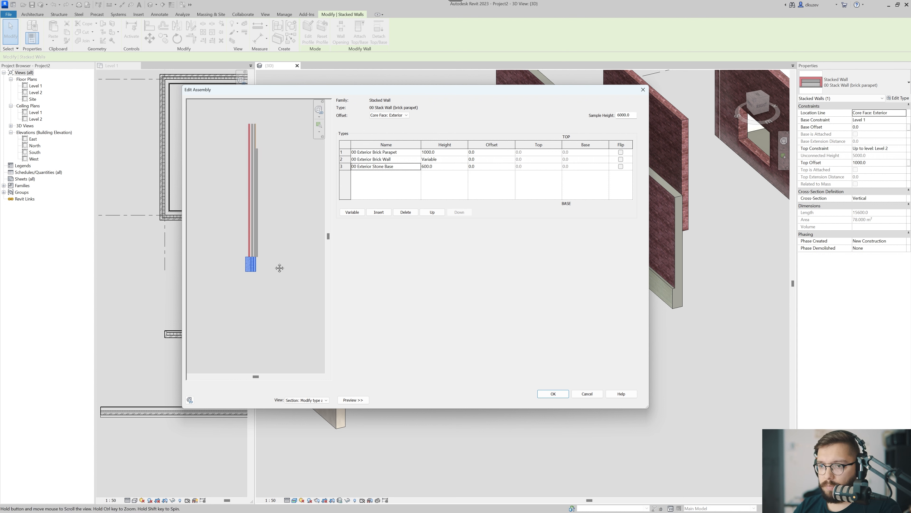
scroll(242, 309, up, 4)
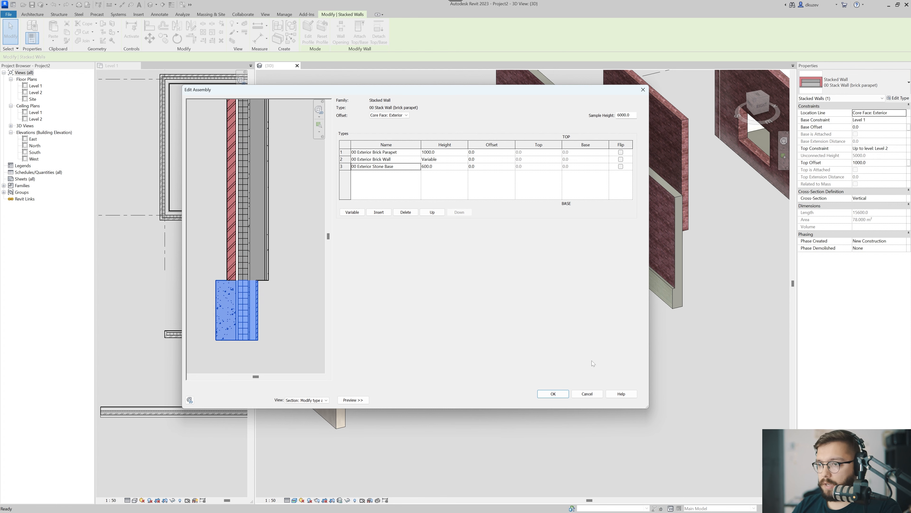
click(553, 394)
click(560, 398)
key(Escape)
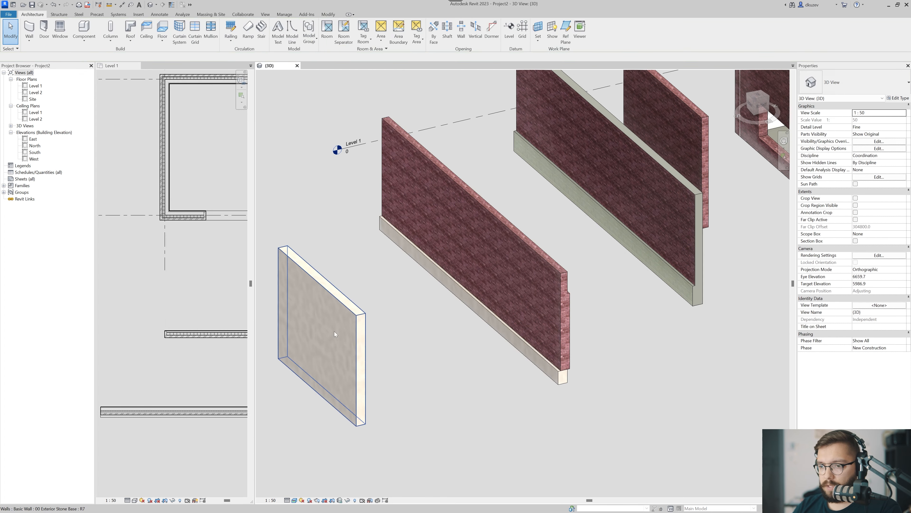
Set the thickness of the Metal Stud Layer in the 00 Exterior Stone Base structure to 152 and apply it.
click(334, 333)
click(905, 98)
click(488, 208)
click(478, 186)
text(1)
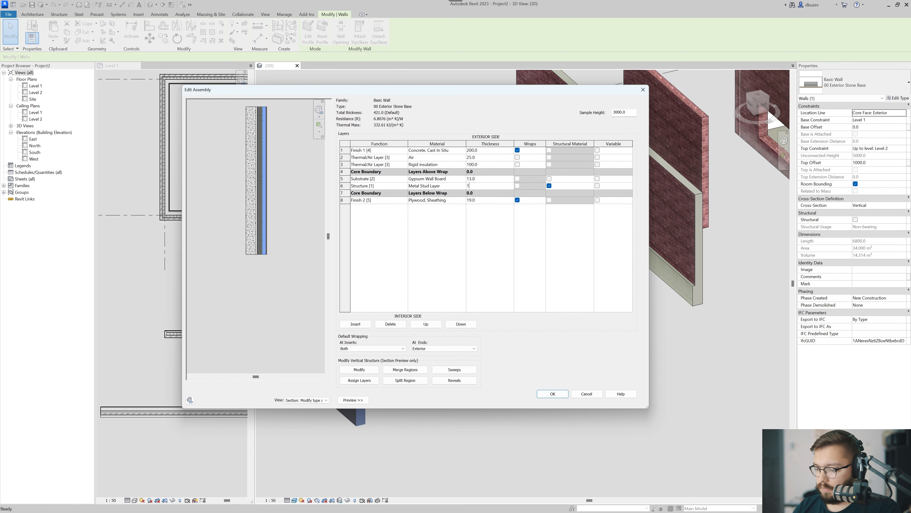
text(52)
key(Tab)
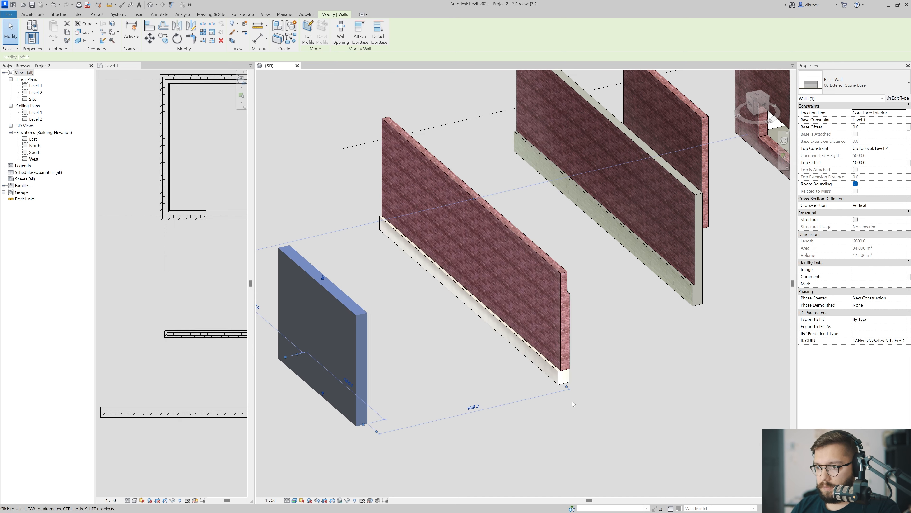
Examine the wall end and the section preview in the type properties of 00 Stack Wall (brick parapet).
scroll(570, 383, up, 5)
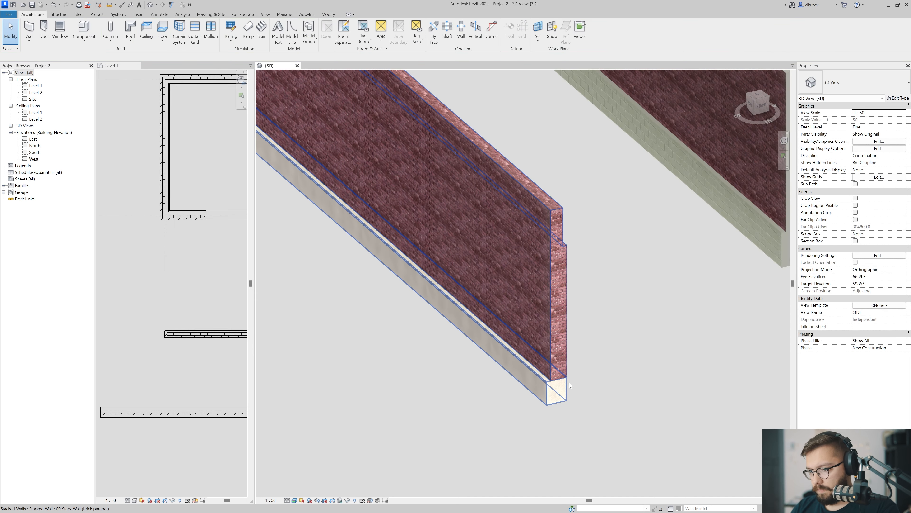
click(571, 384)
scroll(571, 382, down, 3)
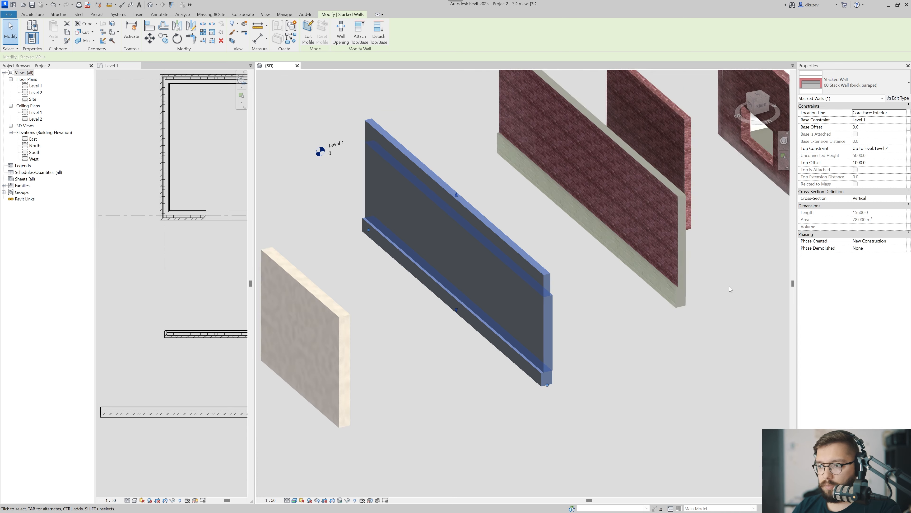
click(897, 99)
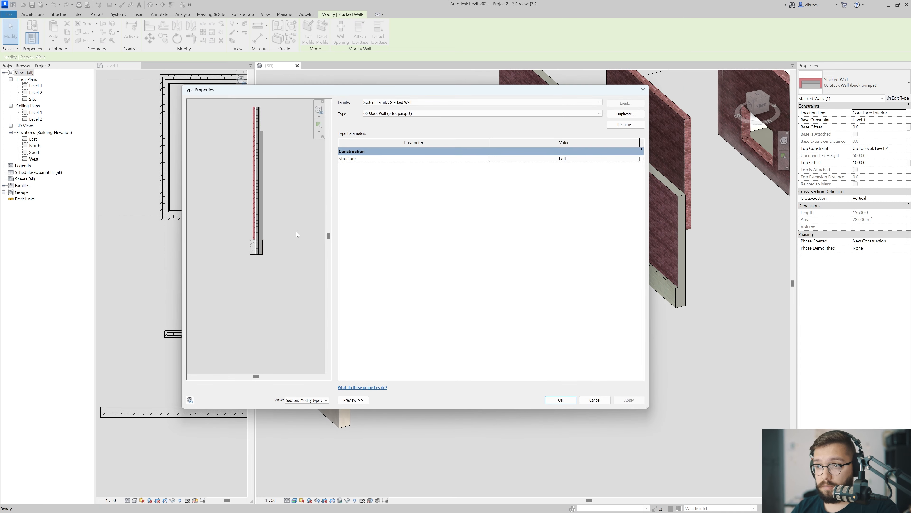
key(Escape)
Insert a new layer in the 00 Exterior Stone Base structure between the core boundary and the interior Finish 2 layer.
click(325, 394)
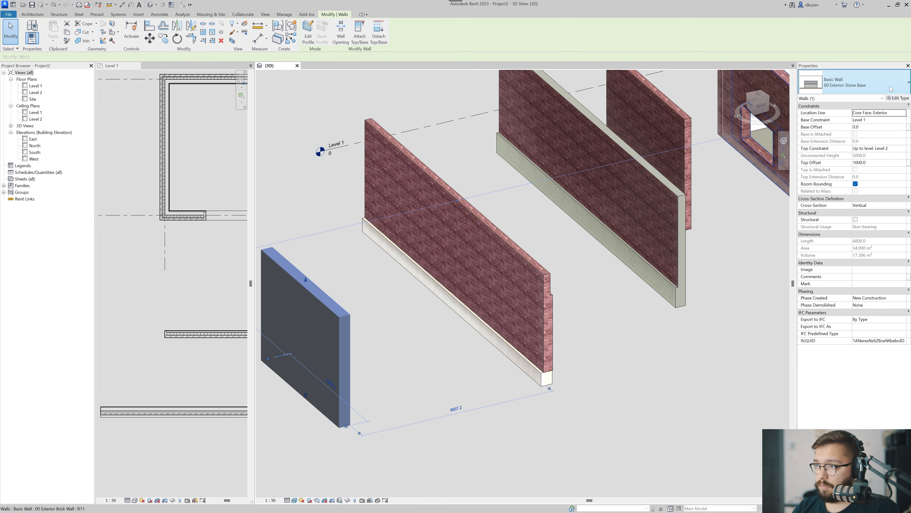
click(897, 98)
click(558, 159)
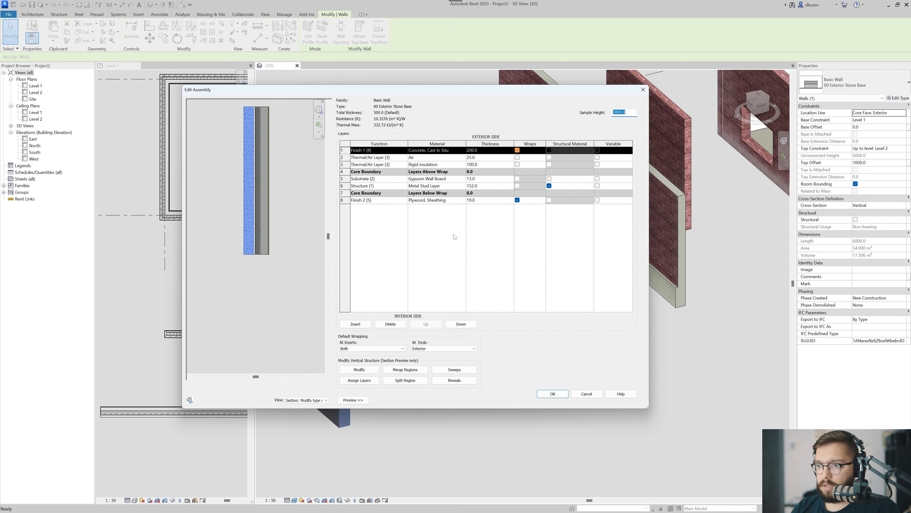
click(418, 200)
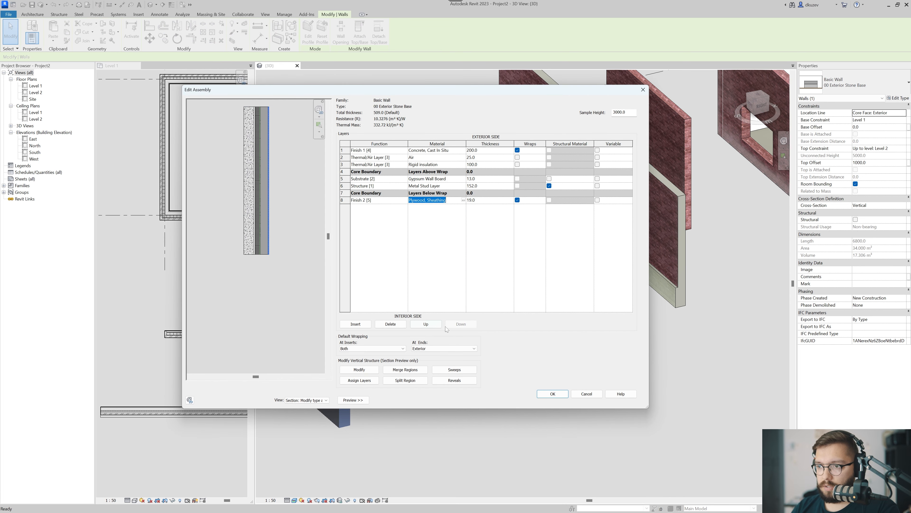
click(356, 324)
Change the interior Finish 2 layer's material to Gypsum Wall Board and its thickness to 16.
click(453, 178)
key(ctrl+c)
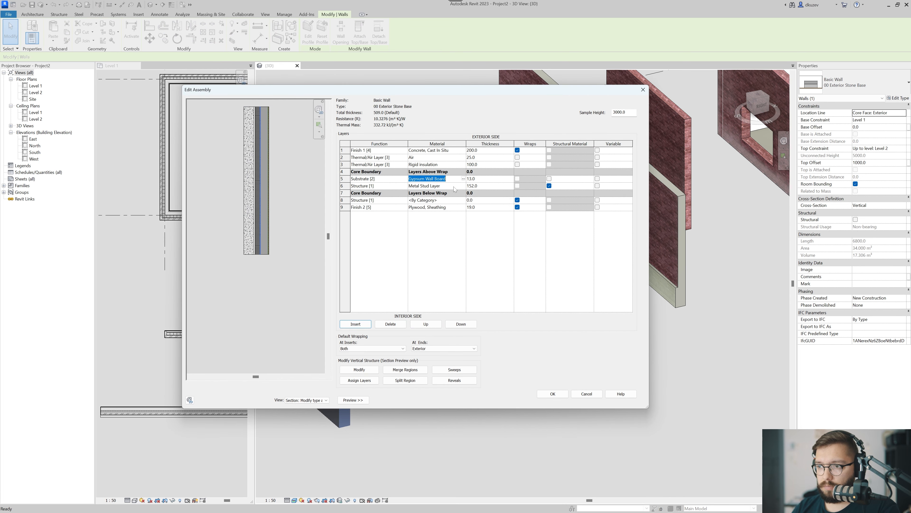
click(457, 208)
key(ctrl+v)
key(Return)
text(16)
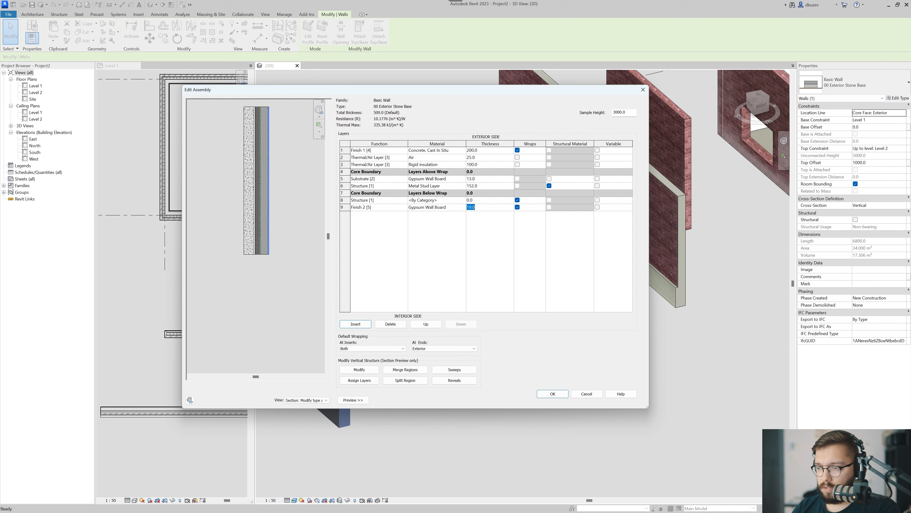
key(Tab)
Give the newly inserted layer the Metal Stud Layer material with a thickness of 22, and apply the stone base type changes.
click(444, 185)
key(ctrl+c)
key(Return)
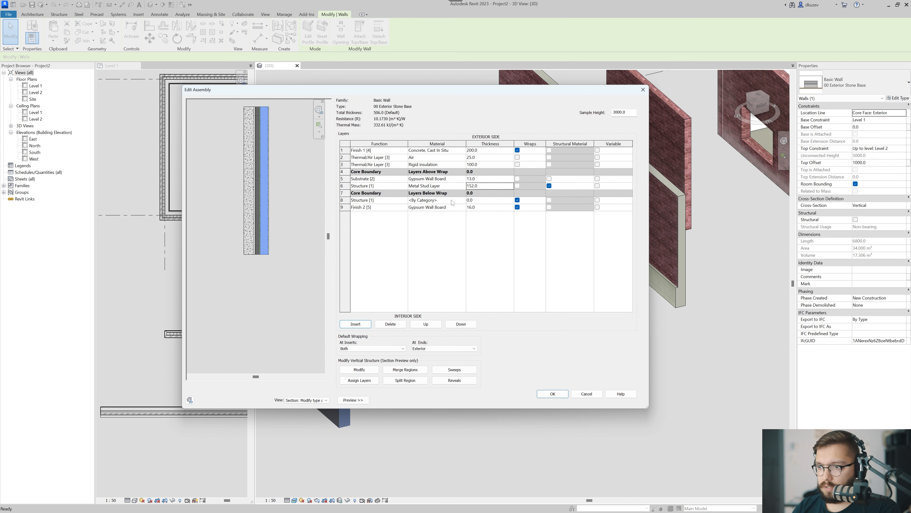
click(444, 200)
key(ctrl+v)
key(Return)
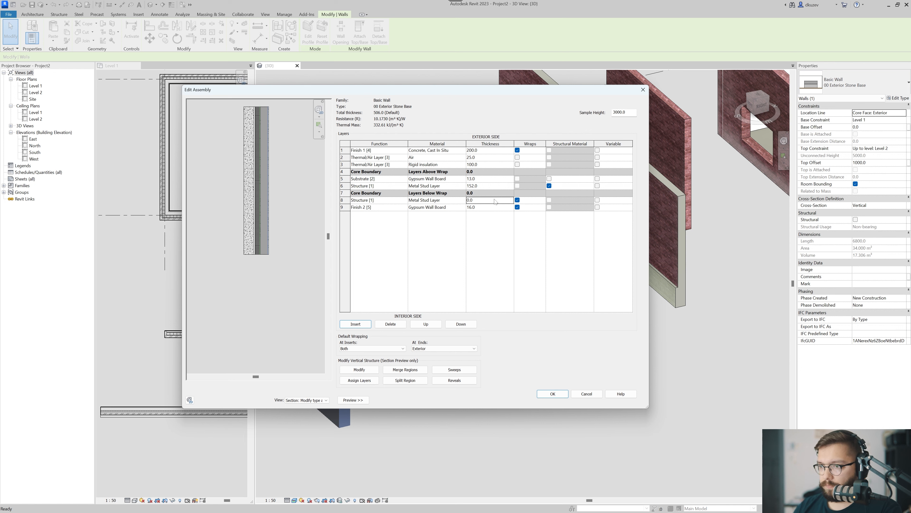
text(22)
key(Tab)
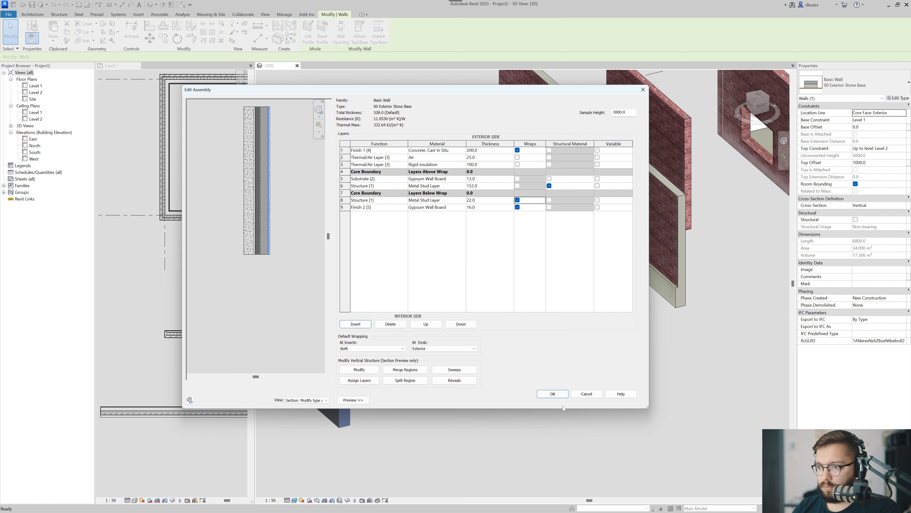
click(559, 395)
click(562, 399)
click(544, 389)
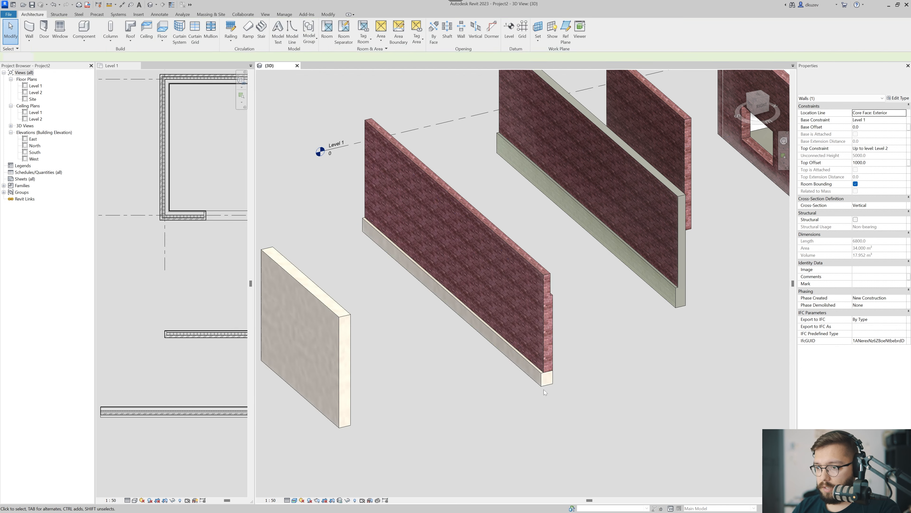
Isolate the brick parapet stacked wall with a section box and pull the box face inward to cut through the wall's end.
click(542, 344)
key(b)
key(x)
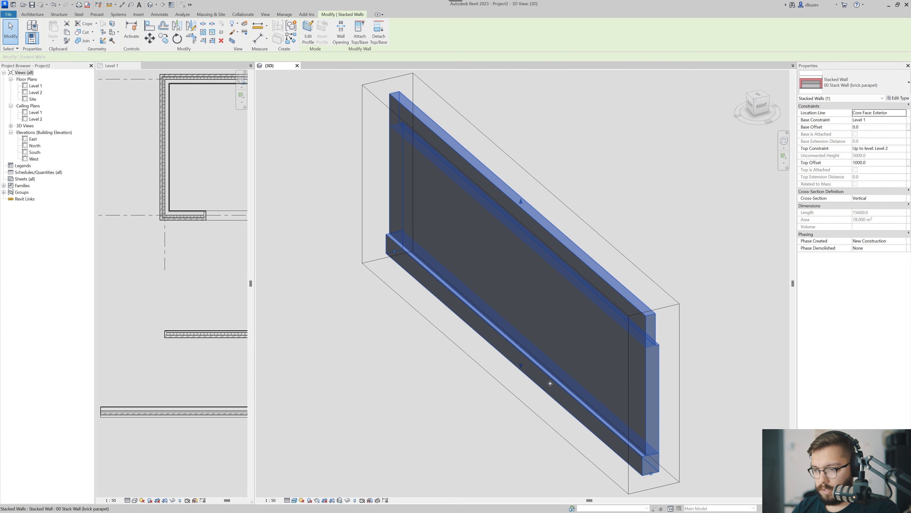
key(Escape)
scroll(623, 418, down, 2)
click(667, 406)
drag(645, 404, 610, 374)
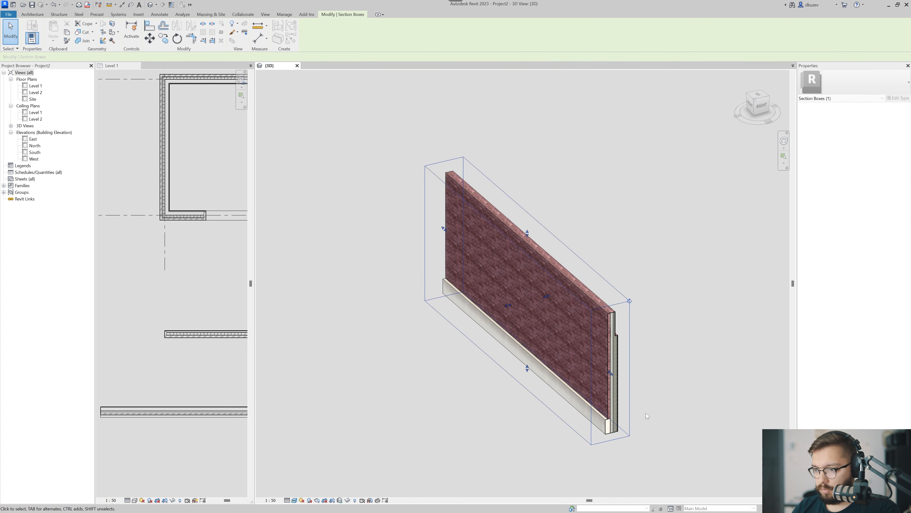
Examine how the layers line up at the base and parapet of the cut wall, and turn the section box off.
click(646, 413)
scroll(588, 402, up, 6)
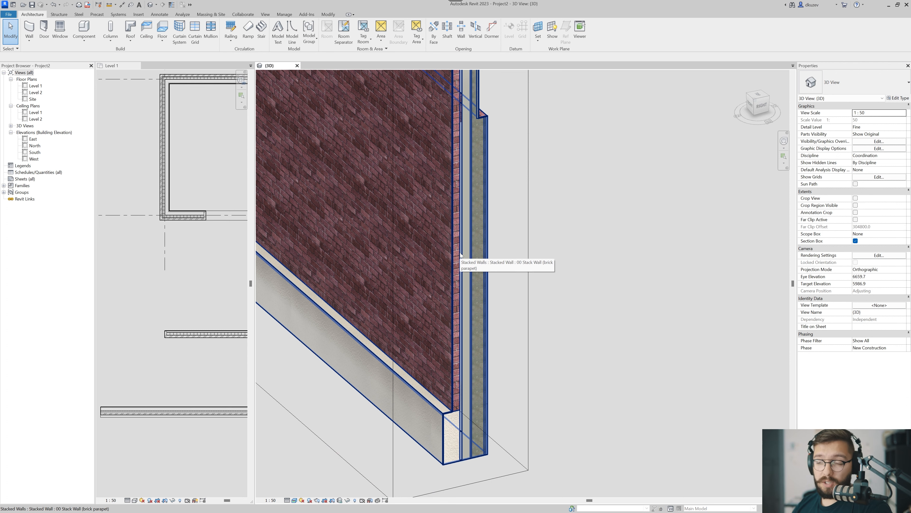
middle_drag(427, 453, 403, 418)
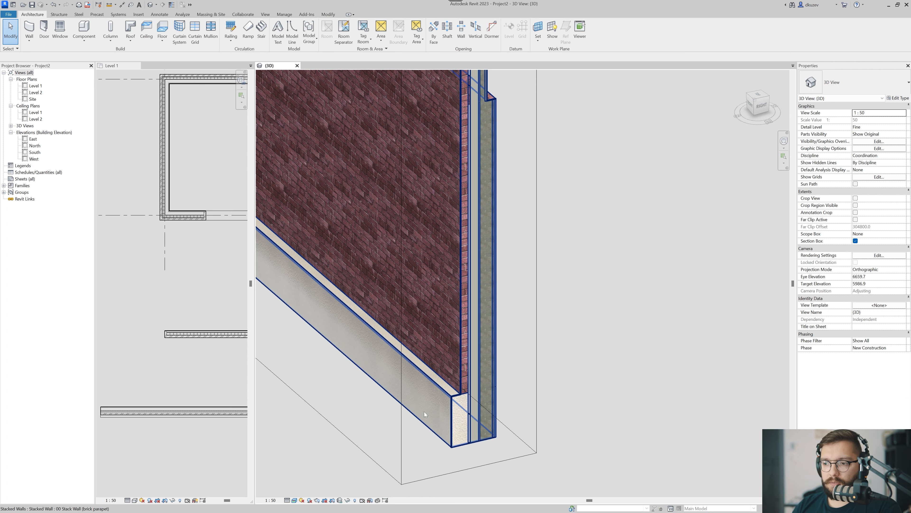
scroll(441, 384, down, 2)
middle_drag(453, 174, 455, 265)
scroll(454, 266, up, 3)
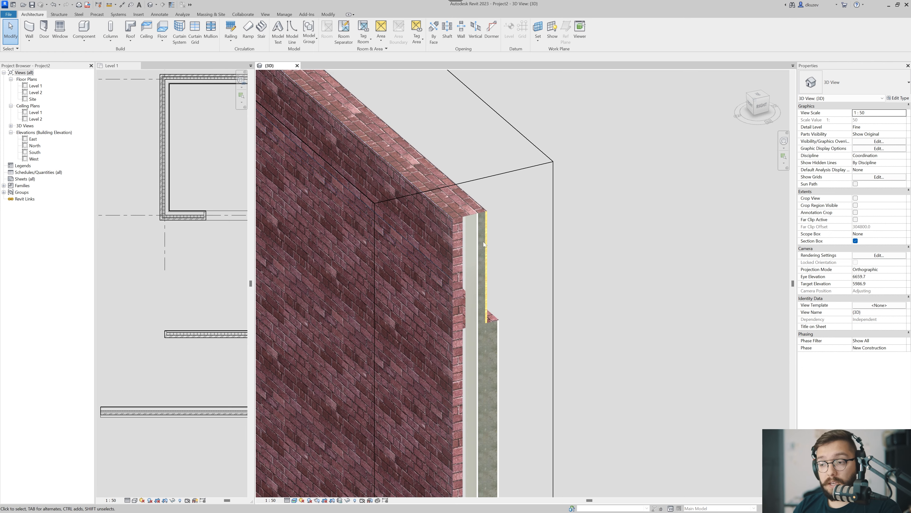
scroll(467, 267, down, 3)
scroll(466, 271, down, 5)
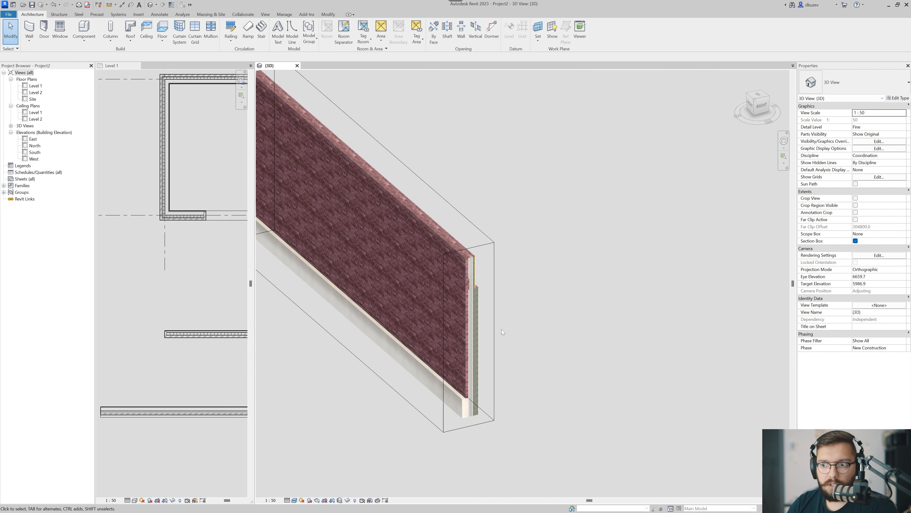
click(856, 241)
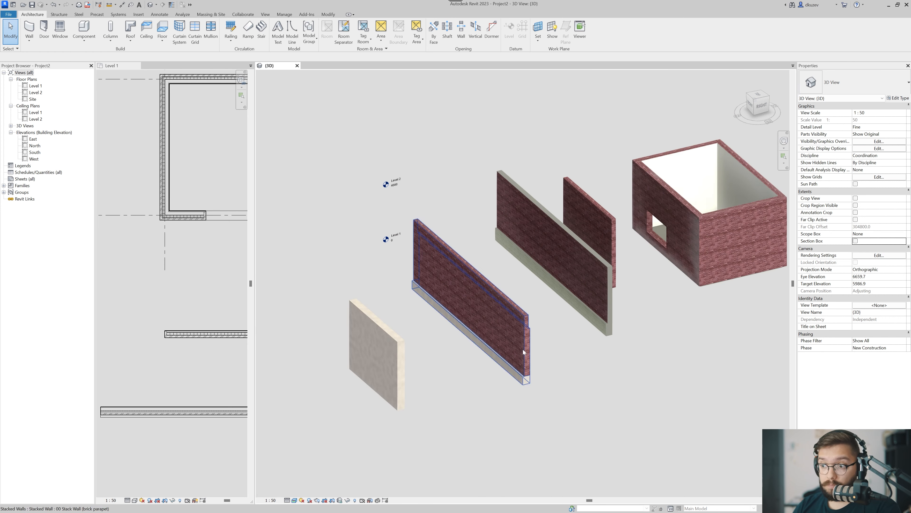
Select the chain of four connected building walls and change their type to 00 Stack Wall (brick parapet).
shift+middle_drag(395, 351, 510, 404)
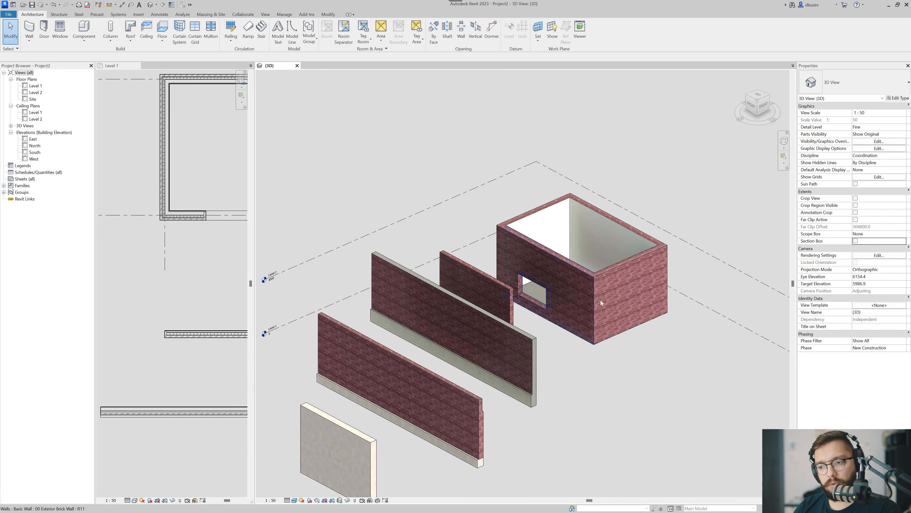
key(Tab)
click(573, 272)
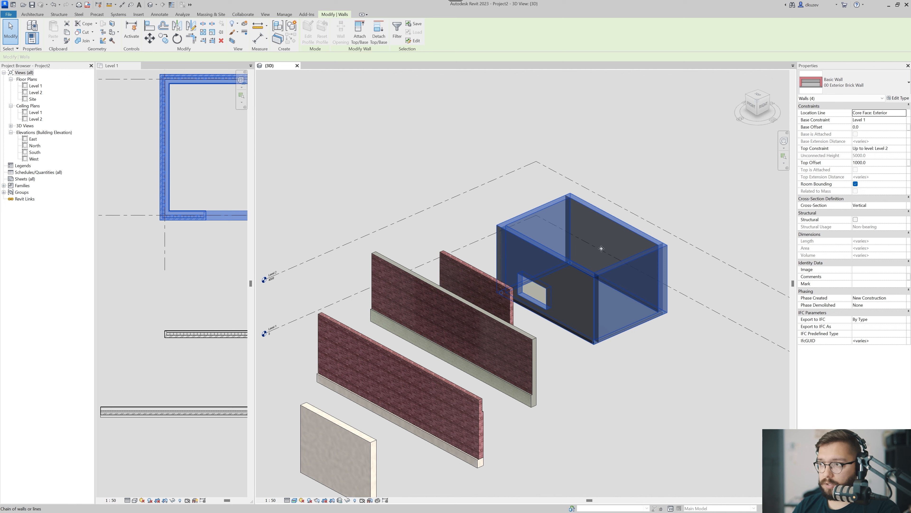
click(847, 82)
scroll(829, 161, down, 4)
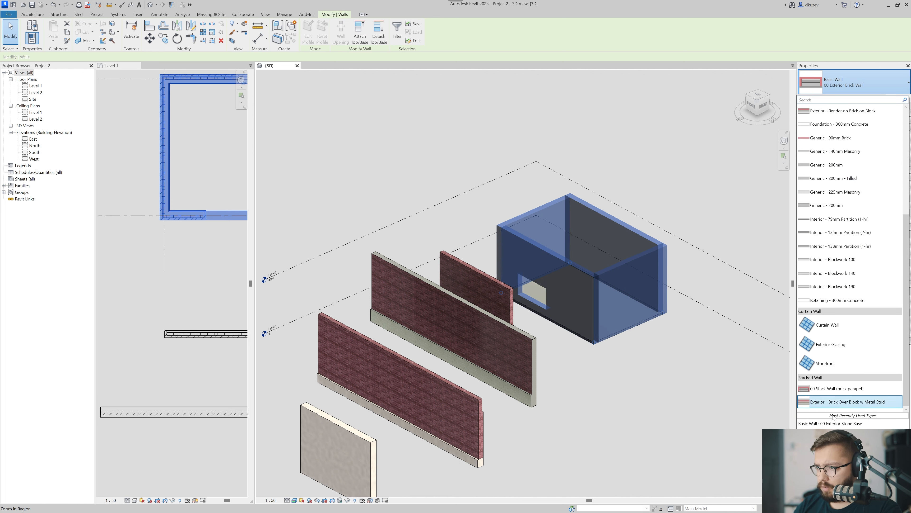
click(812, 392)
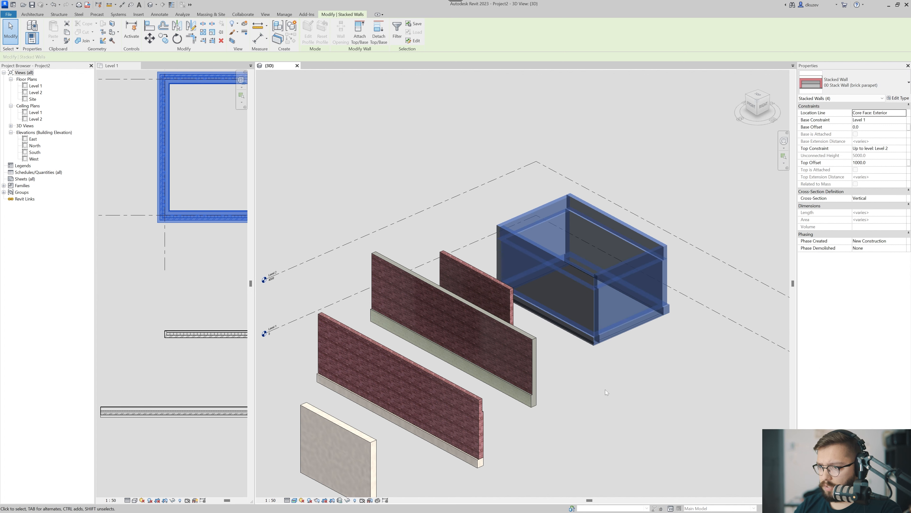
click(625, 391)
Set the Top Offset of the four stacked building walls to 0.
scroll(642, 330, up, 3)
shift+middle_drag(641, 329, 543, 346)
scroll(513, 325, down, 2)
middle_drag(488, 204, 525, 315)
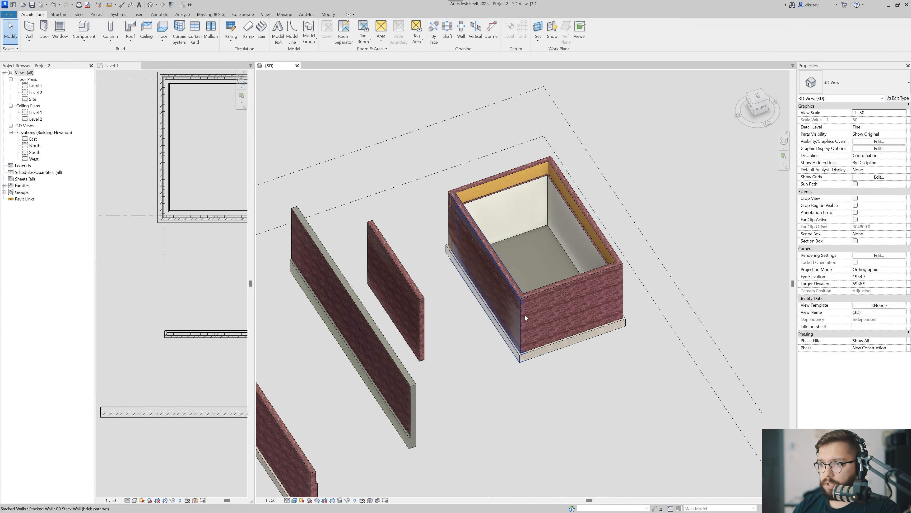
click(490, 271)
shift+middle_drag(491, 271, 826, 156)
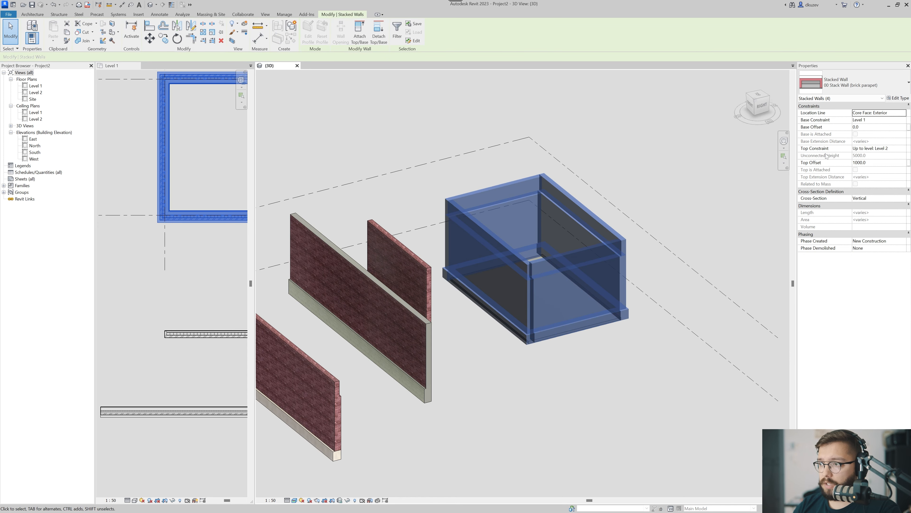
click(867, 163)
double_click(866, 164)
text(0)
key(Return)
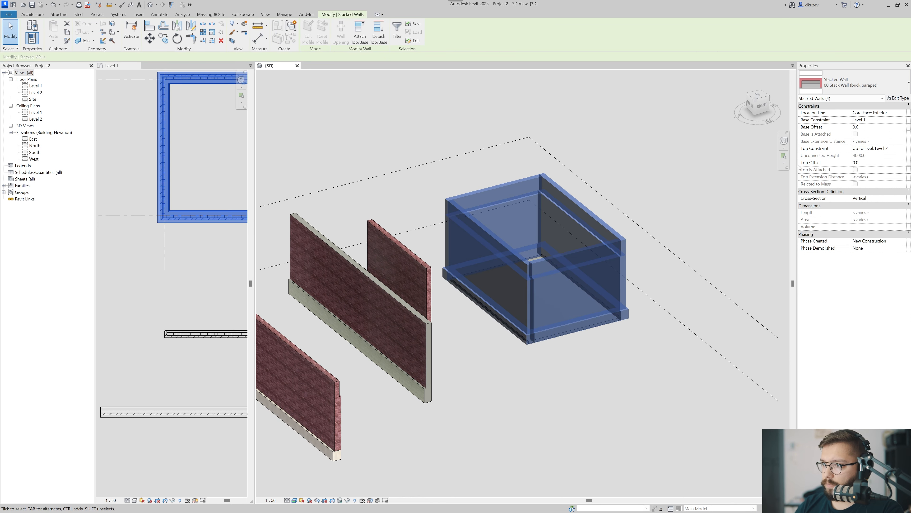
key(Escape)
Copy the Generic 150mm floor inside the building walls to the clipboard.
mouse_move(543, 277)
shift+middle_down()
mouse_move(540, 268)
mouse_move(532, 297)
mouse_move(537, 264)
shift+middle_up()
click(540, 268)
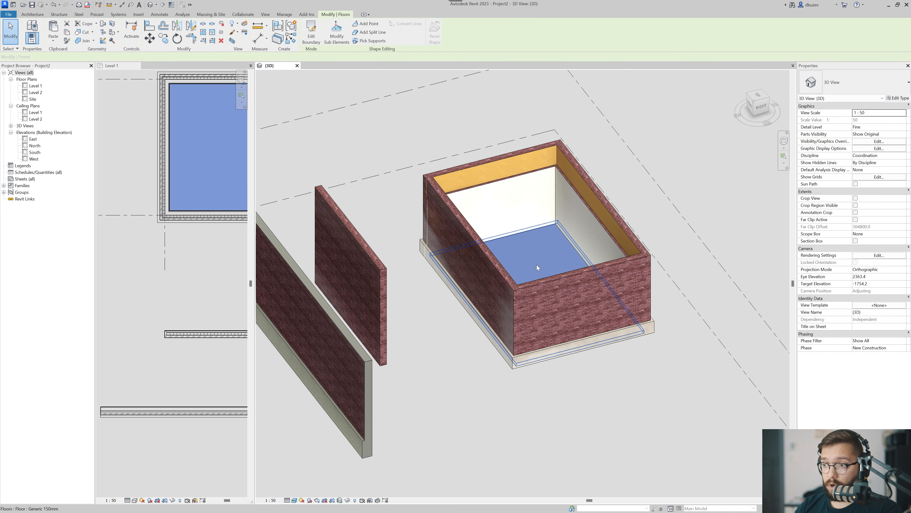
key(Escape)
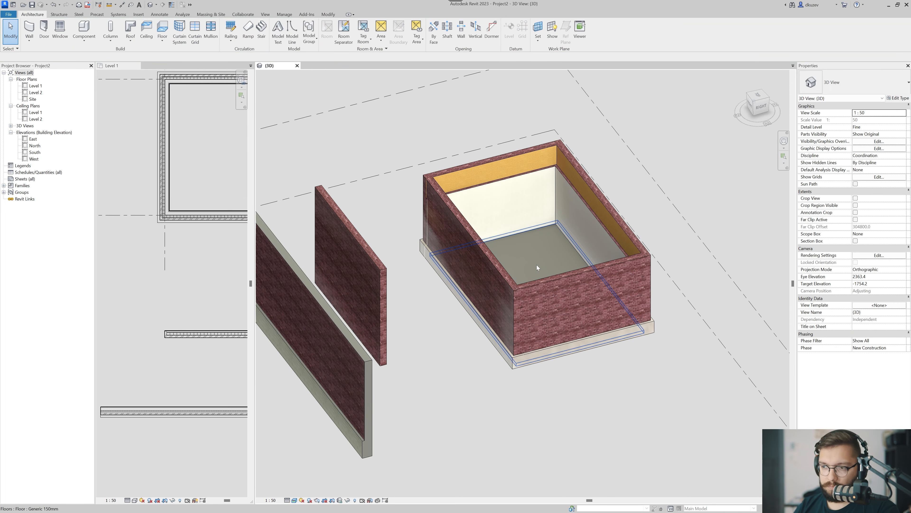
click(536, 264)
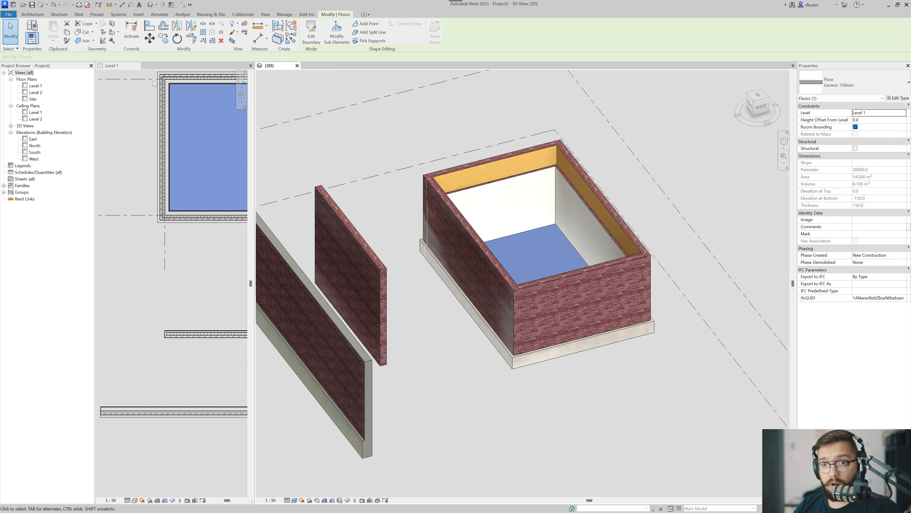
key(Escape)
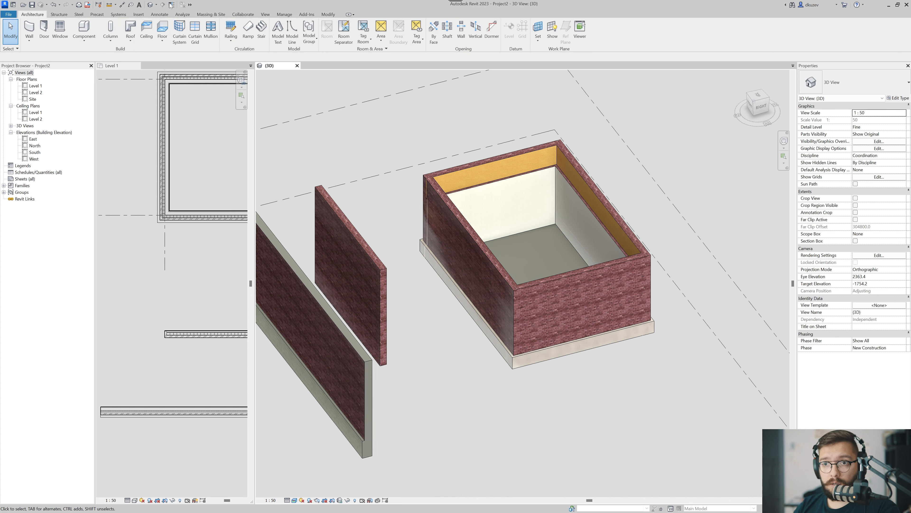
Paste the copied floor aligned to Level 2 to form a slab over the building.
click(328, 14)
click(53, 42)
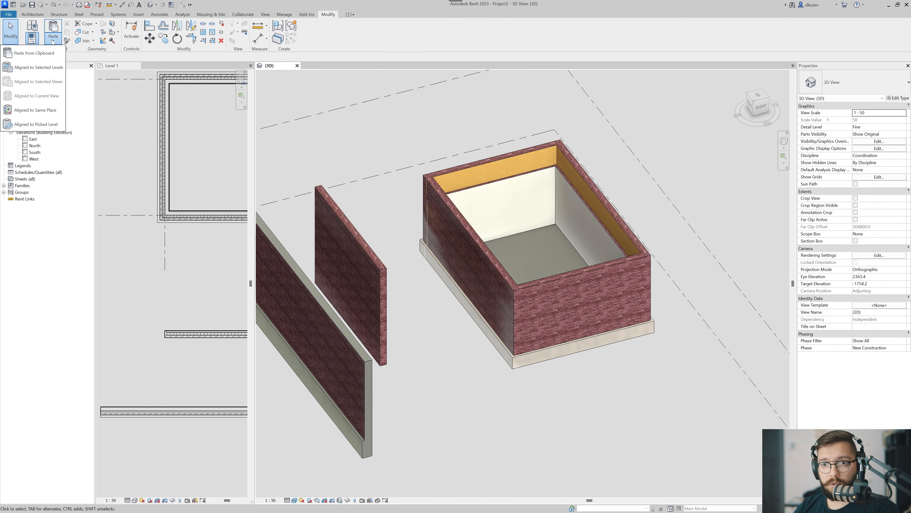
click(47, 67)
click(445, 218)
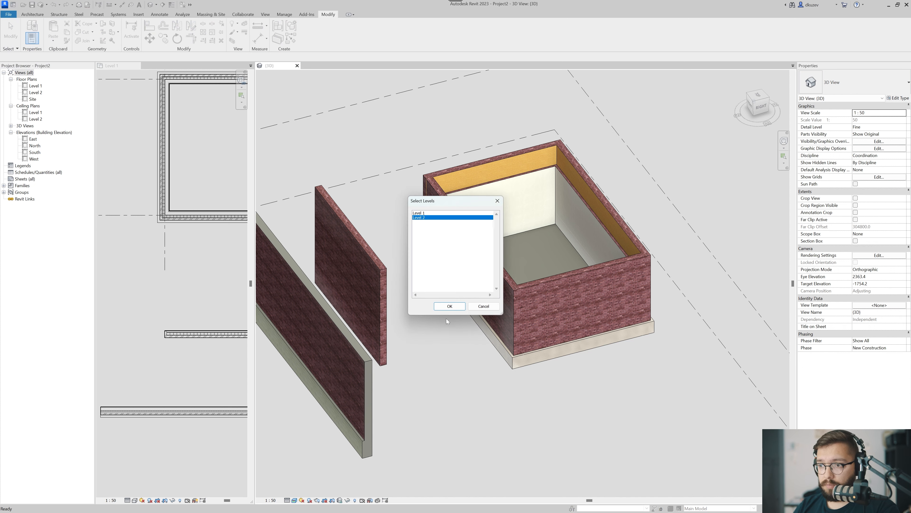
click(450, 306)
click(468, 358)
shift+middle_drag(494, 371, 511, 345)
click(508, 336)
ctrl+click(581, 305)
key(Escape)
Set the Top Offset of the four stacked building walls to 1000 to raise the parapet above Level 2.
key(Tab)
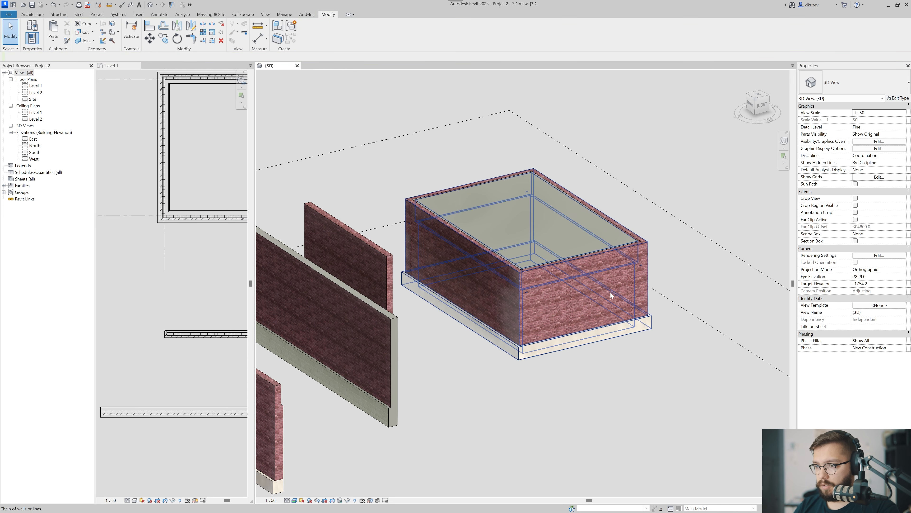
click(610, 293)
click(887, 162)
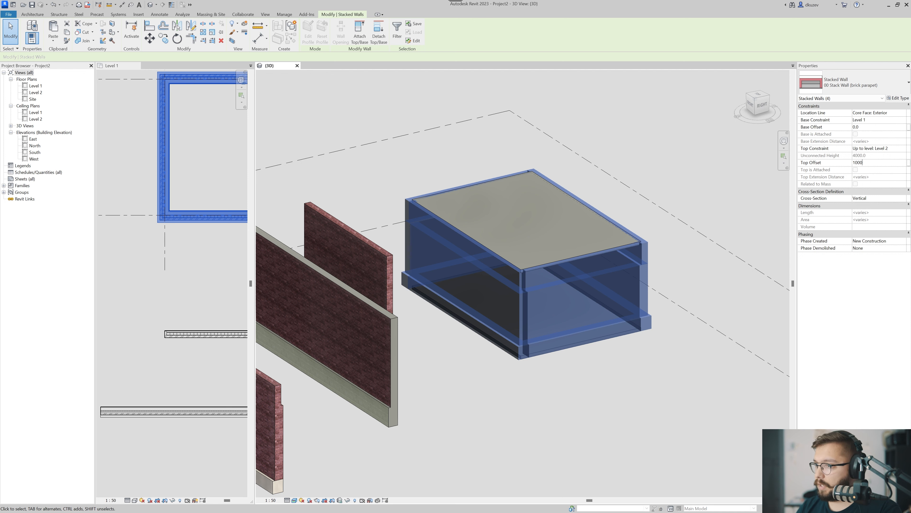
key(Escape)
scroll(542, 311, down, 2)
Enclose the building in a section box and pull in its near end face to cut through the walls and slabs.
key(Tab)
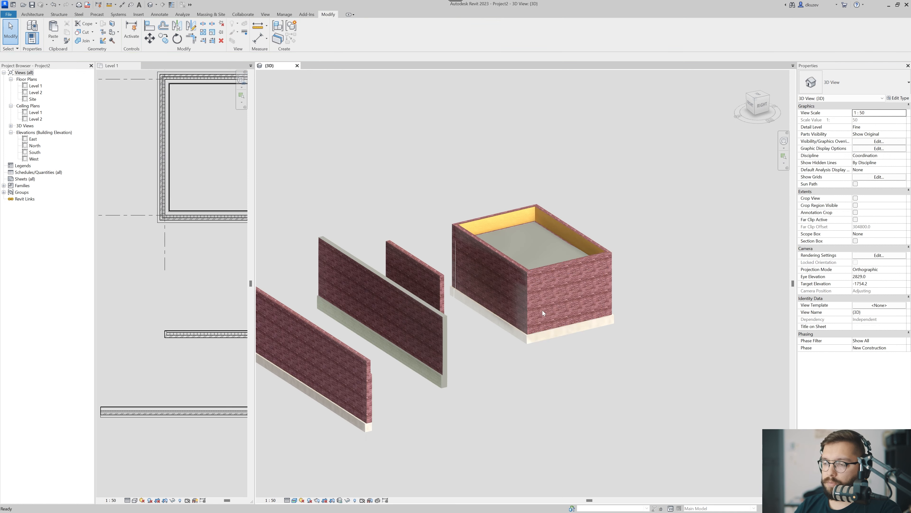
click(541, 309)
key(b)
key(x)
key(Escape)
click(568, 415)
shift+middle_drag(569, 409, 633, 418)
key(Escape)
shift+middle_drag(655, 324, 453, 185)
scroll(325, 228, up, 3)
scroll(395, 258, down, 1)
scroll(518, 219, down, 3)
shift+middle_drag(506, 282, 509, 302)
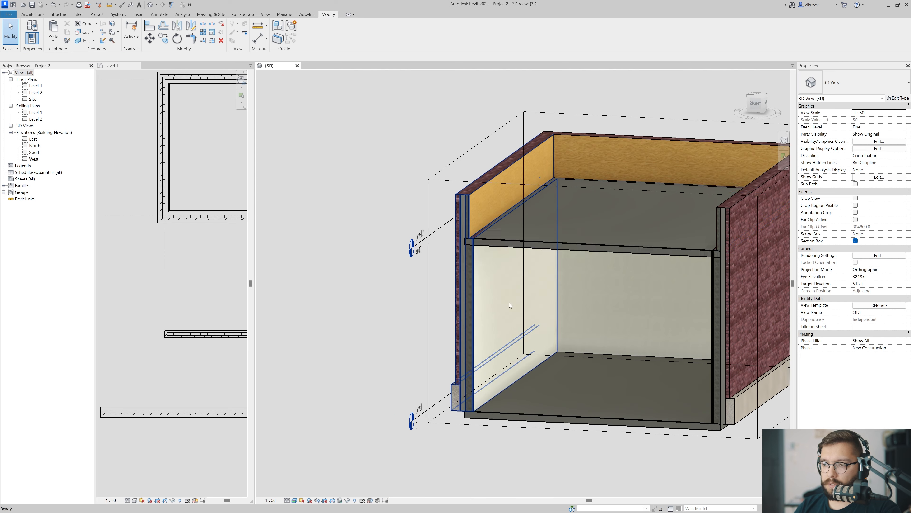
scroll(462, 261, up, 4)
scroll(462, 261, down, 3)
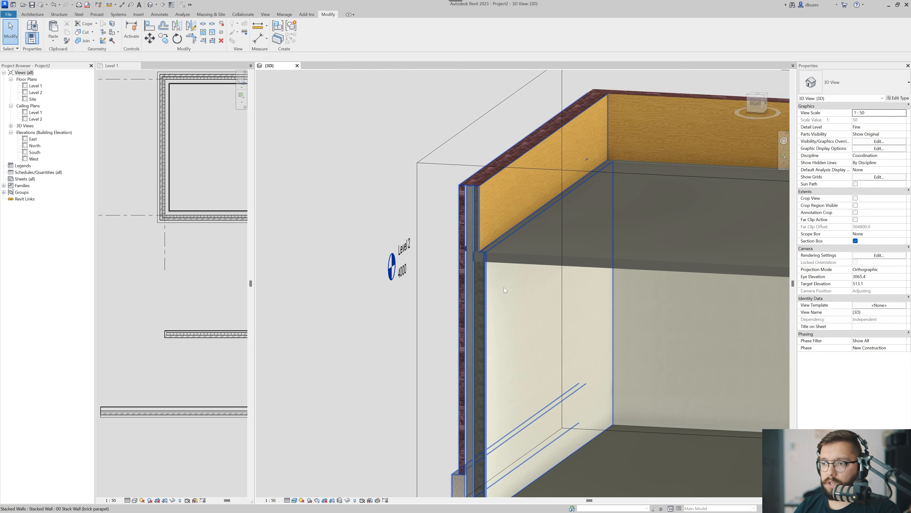
click(86, 41)
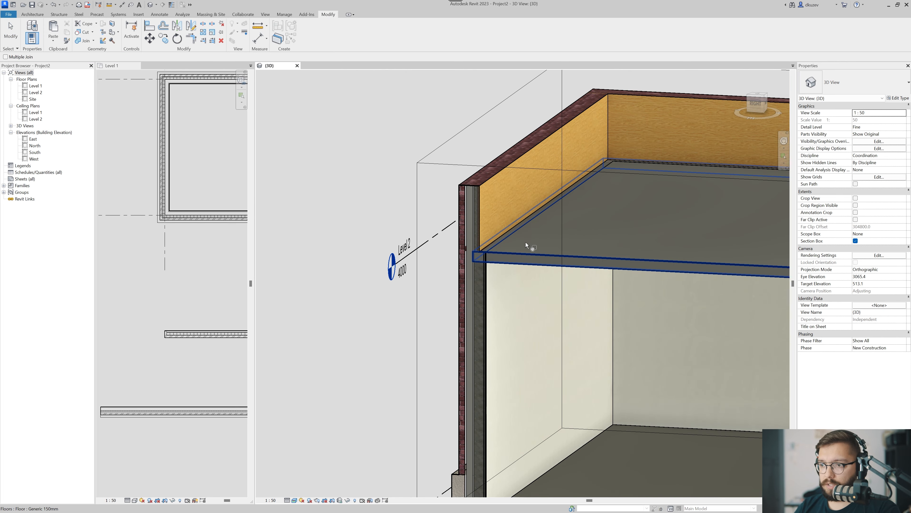
scroll(556, 277, down, 4)
key(Escape)
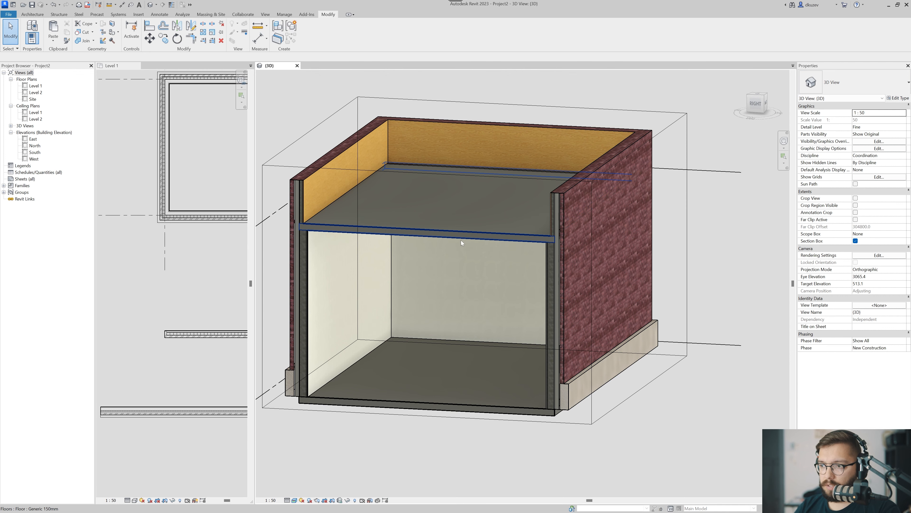
Examine the Level 2 slab edge in the cut wall, then widen the Level 1 plan to fit the whole building.
middle_drag(462, 240, 678, 269)
shift+middle_drag(582, 247, 527, 252)
scroll(488, 259, up, 6)
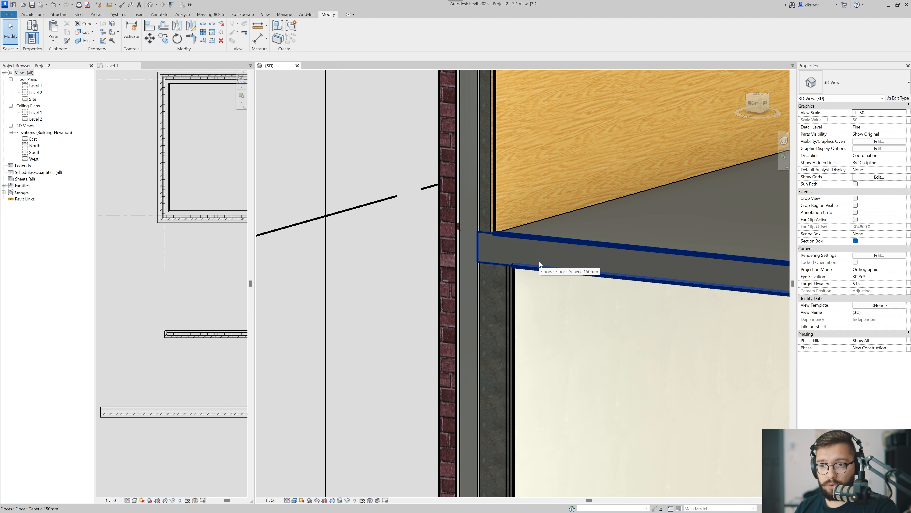
drag(254, 265, 429, 266)
click(309, 266)
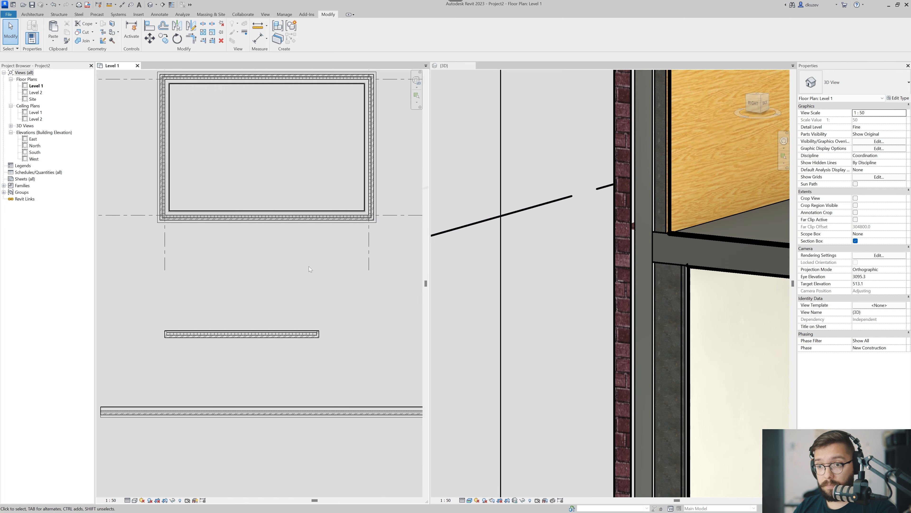
scroll(309, 266, down, 1)
middle_drag(309, 266, 309, 295)
Draw a vertical section line through the middle of the building in the Level 1 plan and open its section view.
key(s)
key(e)
click(260, 92)
click(260, 267)
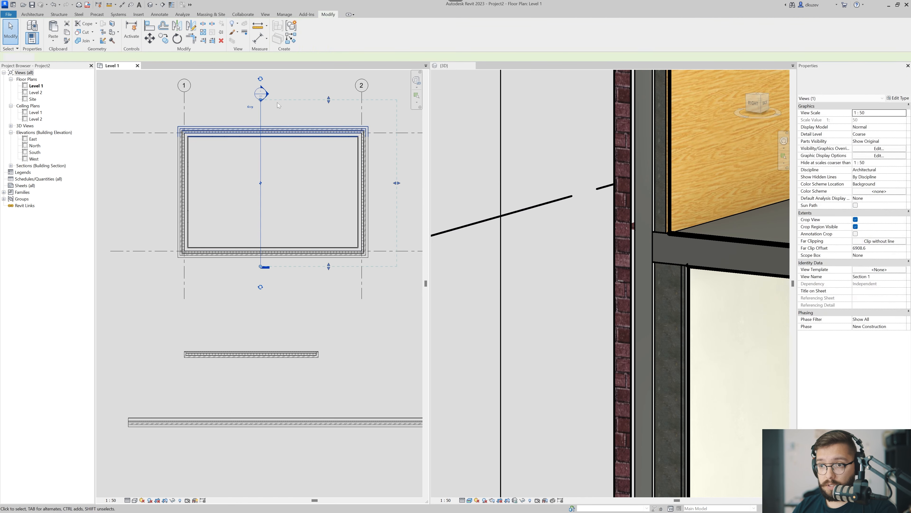
key(Escape)
key(Escape)
double_click(271, 92)
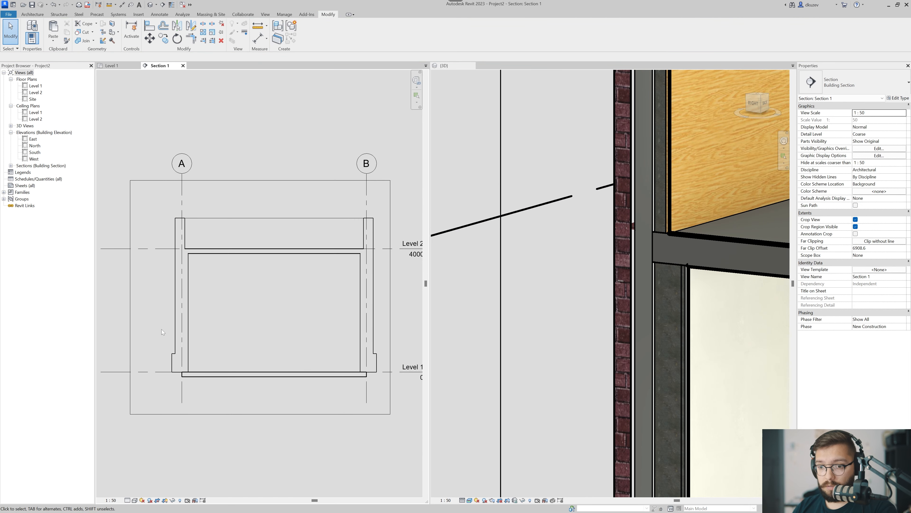
Set the section view's detail level to Fine and inspect the junction of the Level 2 slab and stacked wall.
click(127, 500)
click(135, 495)
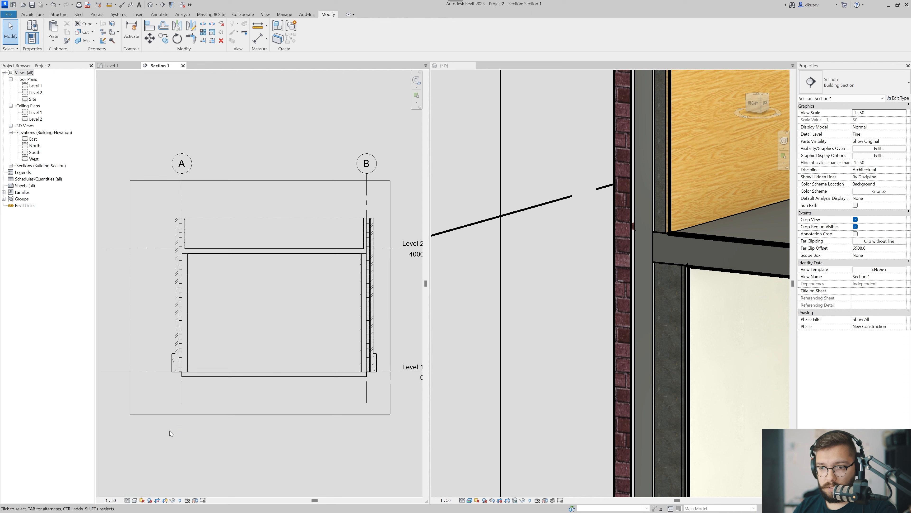
scroll(162, 264, up, 3)
scroll(197, 289, up, 3)
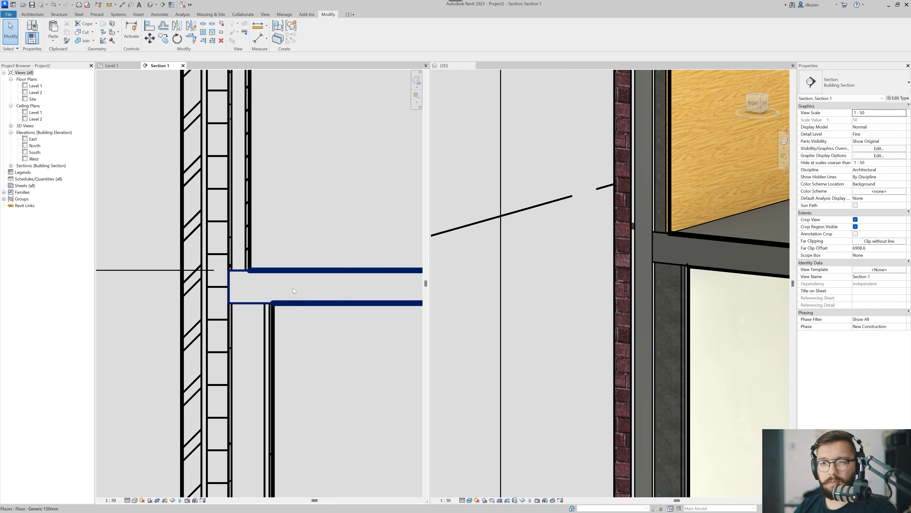
scroll(278, 307, down, 3)
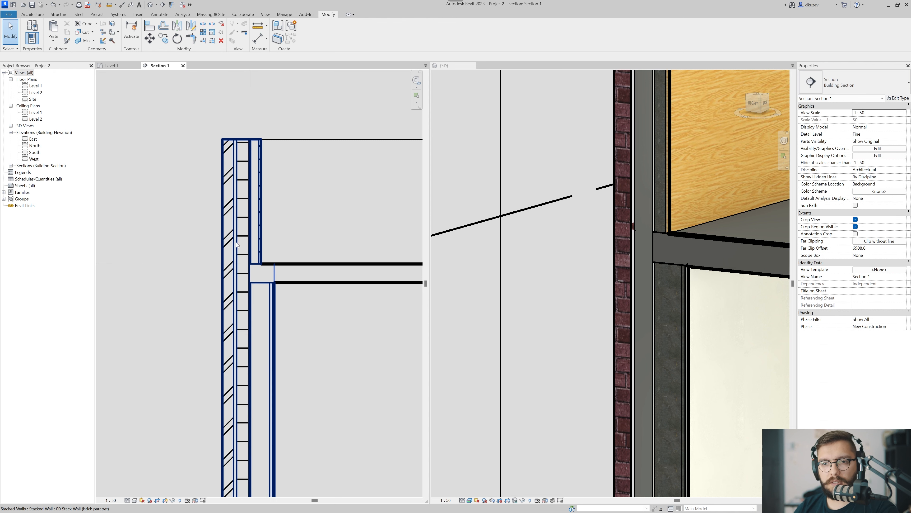
middle_drag(247, 250, 272, 262)
key(t)
key(g)
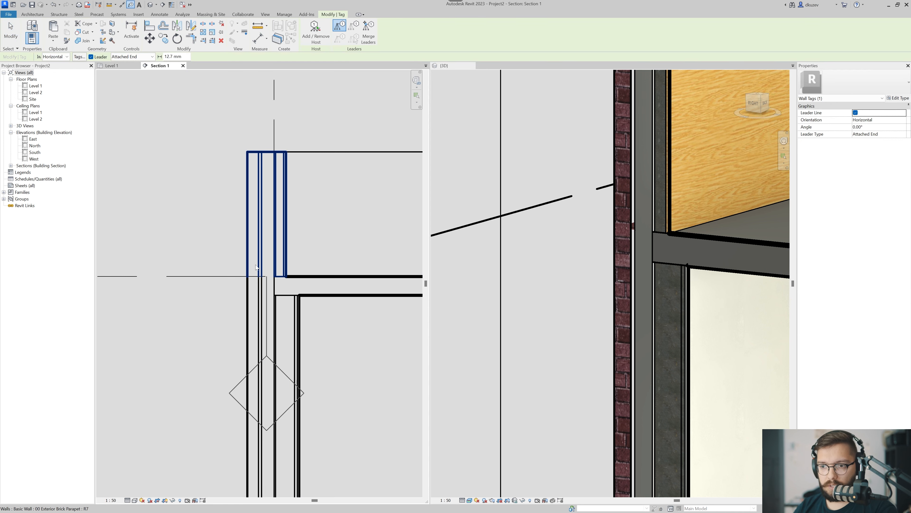
scroll(264, 320, down, 2)
key(Escape)
Tag the parapet, brick wall and base components of the stacked wall at grid A, with leaders on the exterior side.
middle_drag(265, 320, 285, 323)
key(t)
key(g)
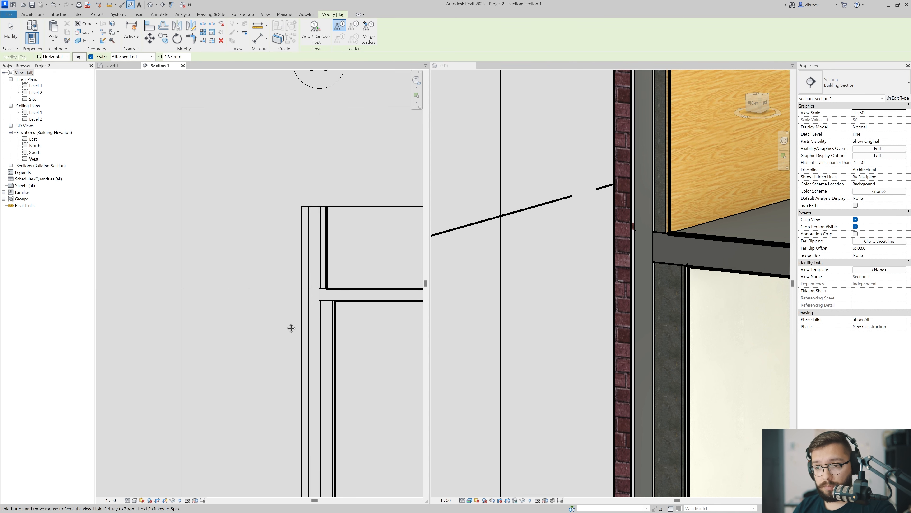
middle_drag(285, 323, 269, 314)
scroll(269, 315, down, 1)
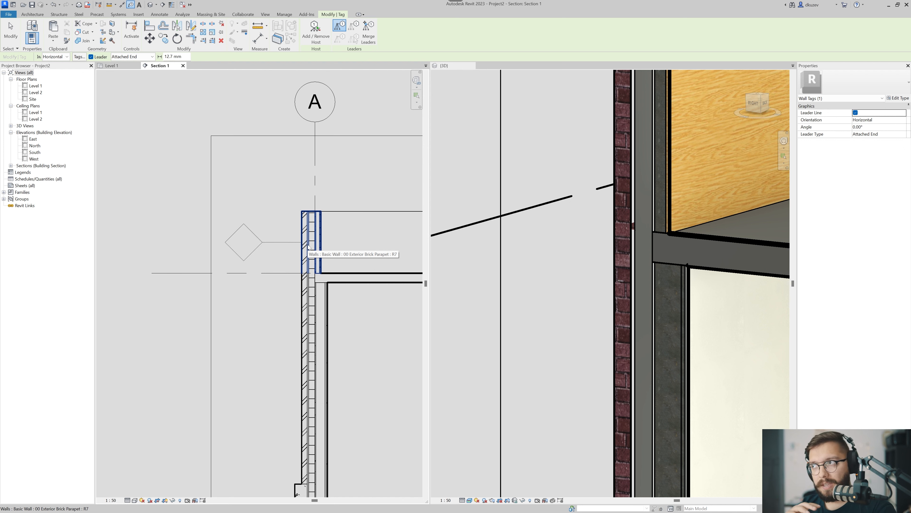
click(308, 247)
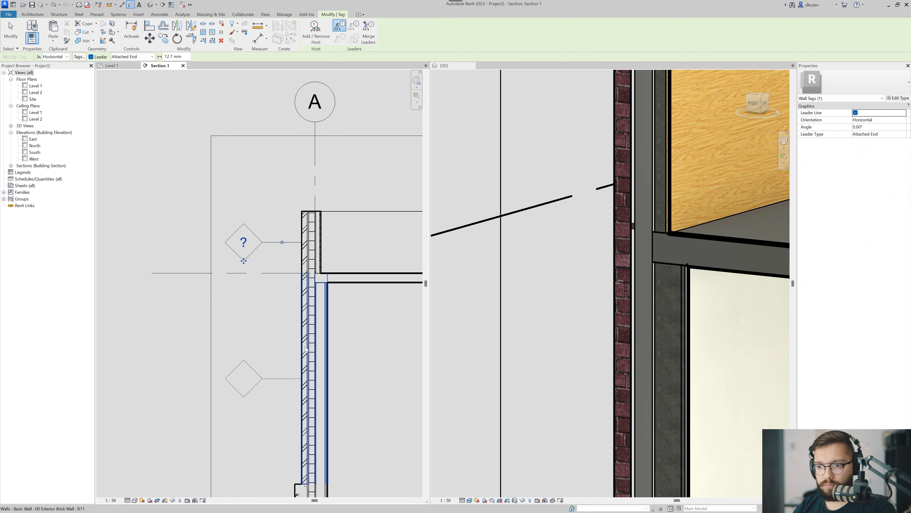
click(308, 377)
middle_drag(307, 377, 321, 272)
key(Escape)
key(Escape)
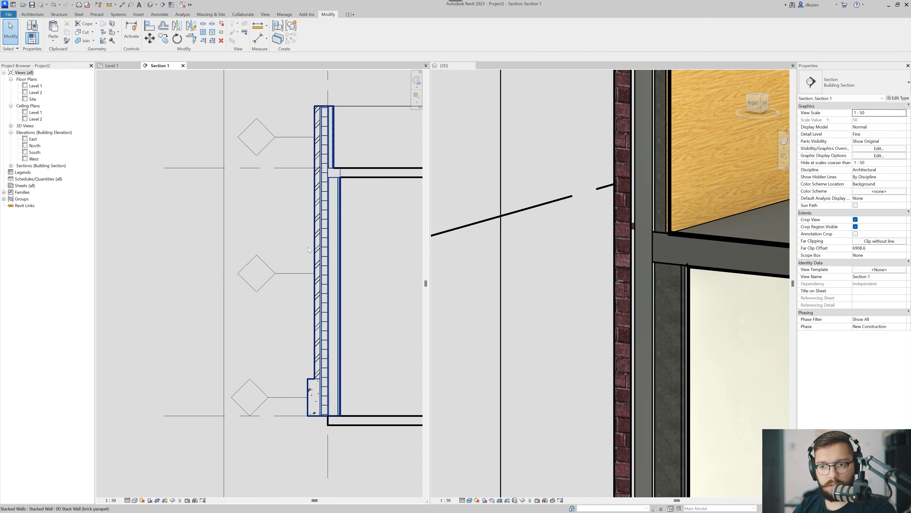
Close the section view and examine the parapet and slab junction in the cut 3D view.
click(183, 65)
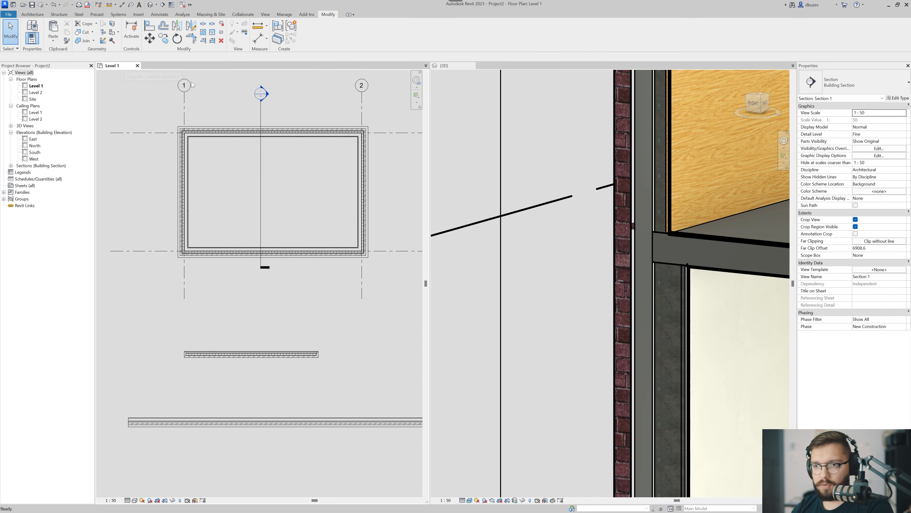
scroll(499, 272, down, 8)
shift+middle_drag(499, 271, 477, 302)
scroll(503, 267, up, 3)
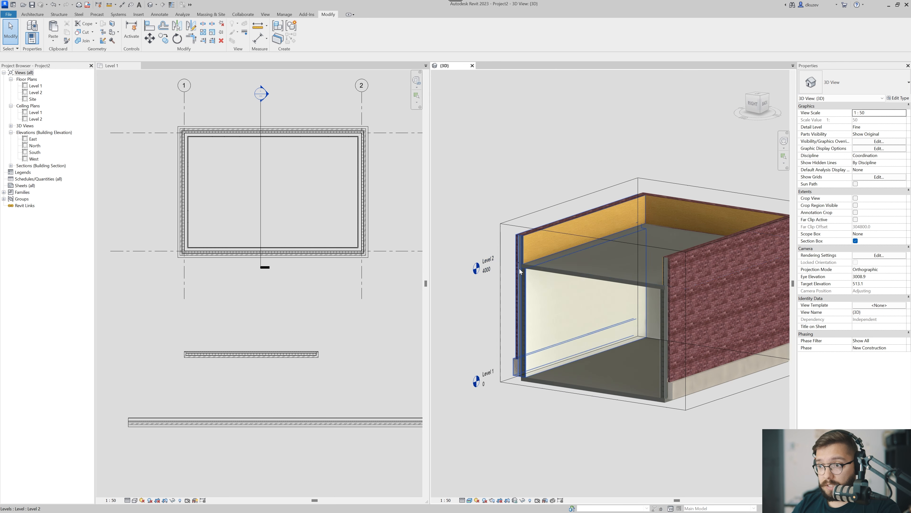
scroll(528, 293, up, 3)
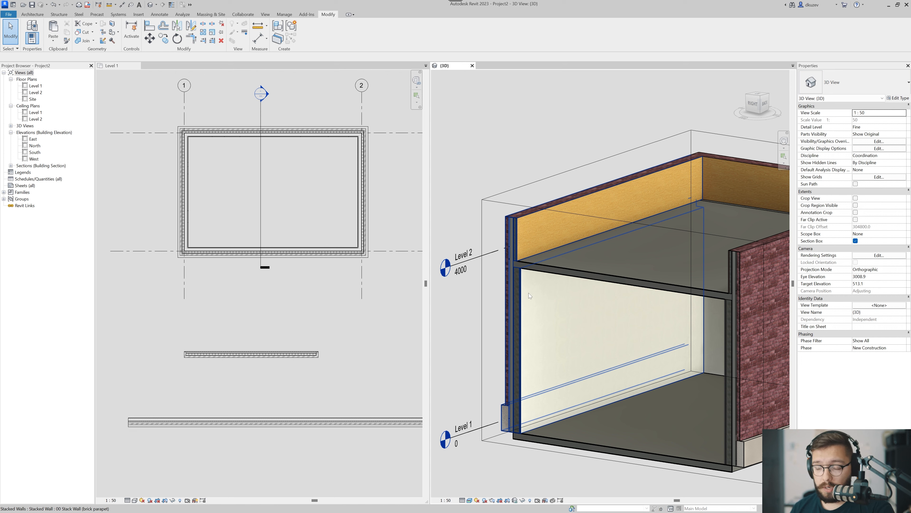
Extend the section box past the cut end of the building and turn off Section Box for the 3D view.
scroll(528, 293, down, 4)
shift+middle_drag(536, 401, 592, 433)
click(560, 406)
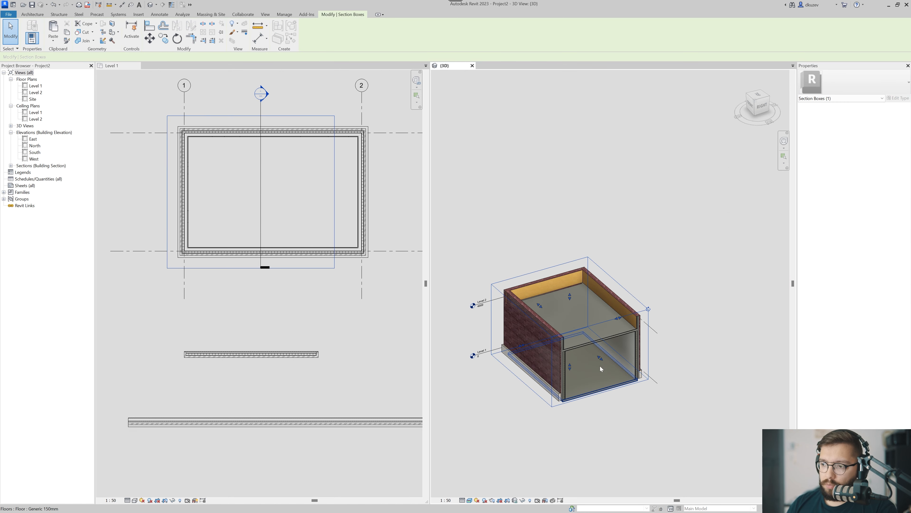
drag(602, 360, 644, 404)
click(663, 411)
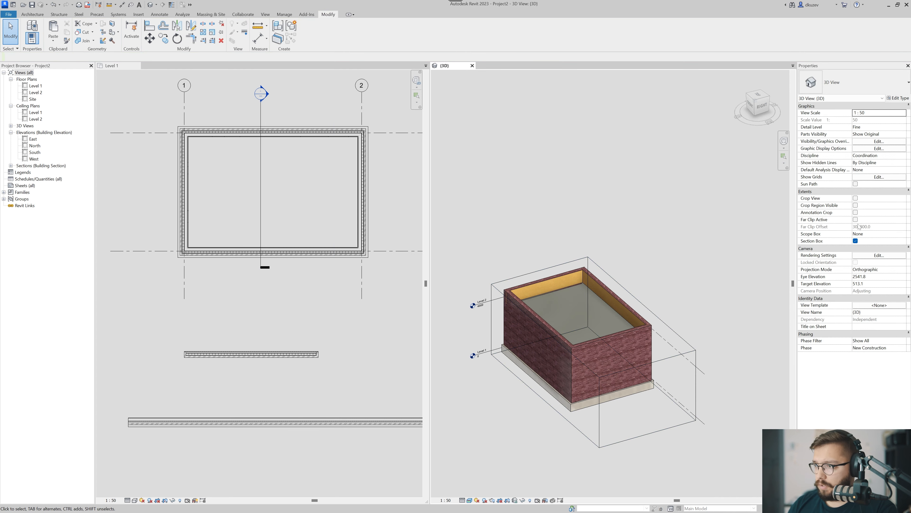
click(856, 241)
Select the four freestanding sample walls beside the building and delete them.
middle_drag(608, 341, 702, 293)
drag(677, 286, 521, 385)
scroll(595, 360, down, 2)
drag(595, 343, 510, 402)
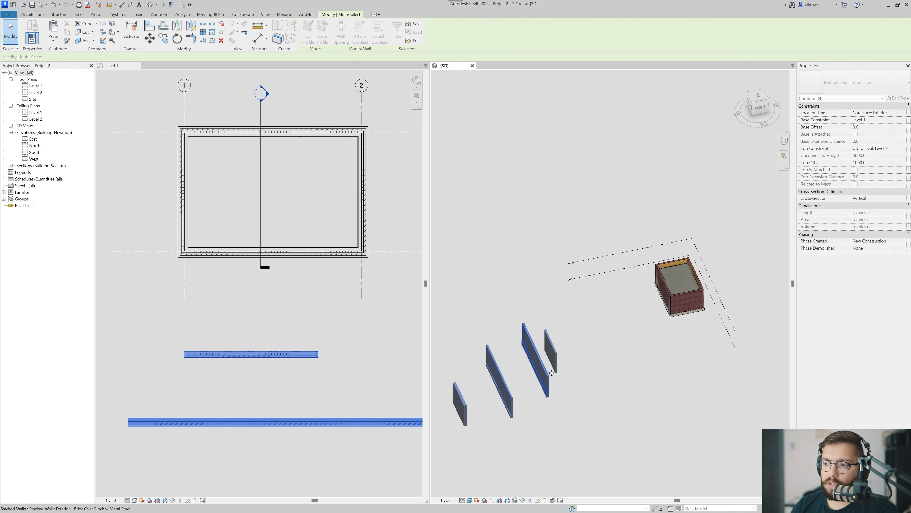
click(561, 393)
Frame the building in the 3D view and widen that view beside the Level 1 plan.
middle_drag(644, 304, 493, 349)
shift+middle_drag(494, 349, 518, 325)
scroll(517, 325, up, 3)
scroll(555, 343, up, 4)
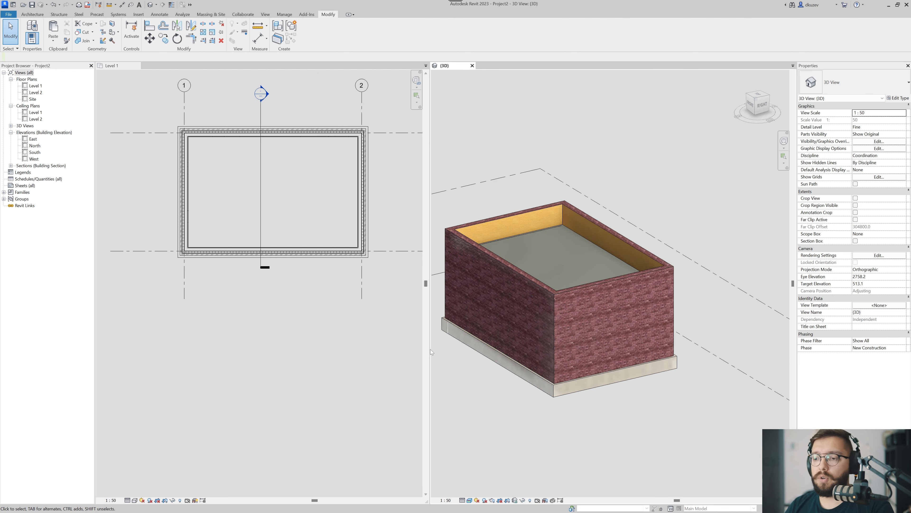
drag(429, 348, 348, 349)
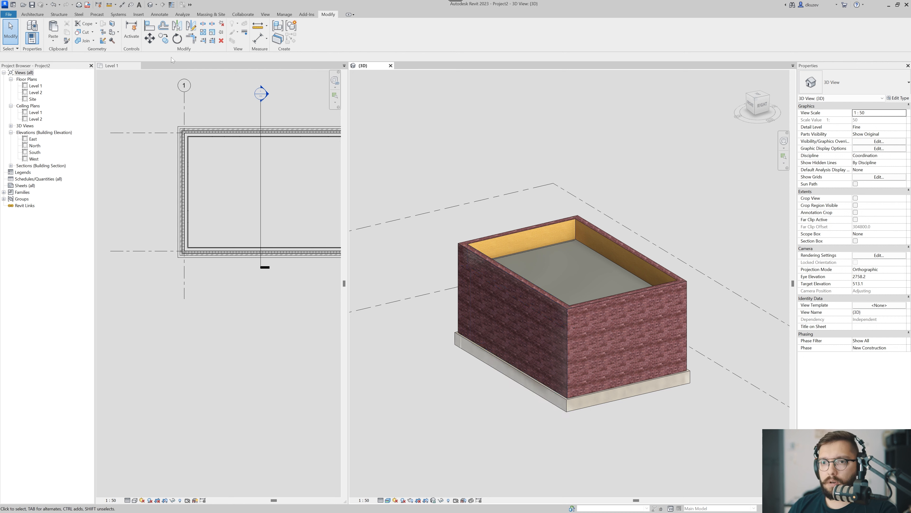
Place a horizontal Cornice wall sweep along the exterior of the building's long side wall, slightly below mid-height.
click(30, 14)
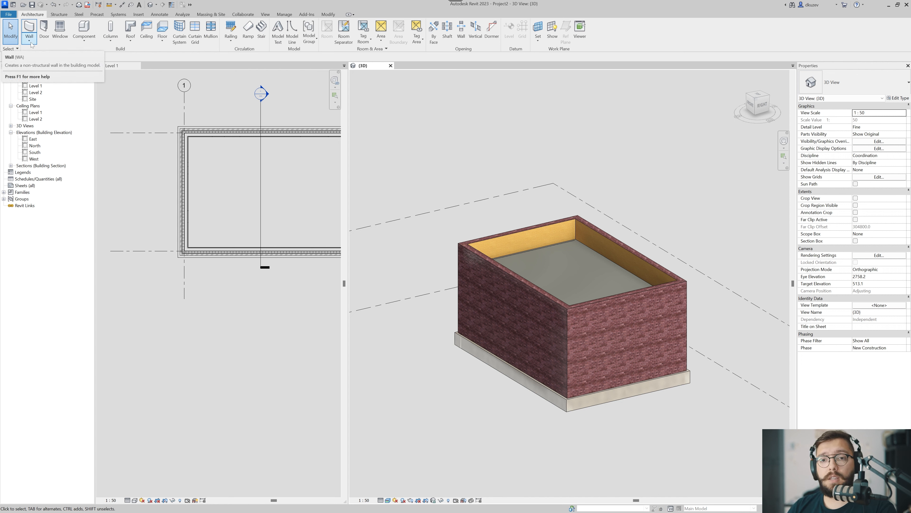
click(31, 44)
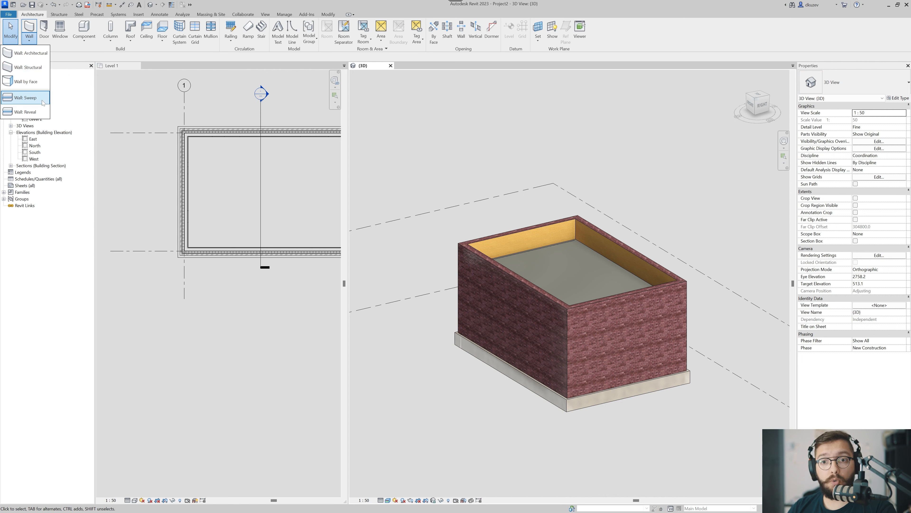
click(40, 101)
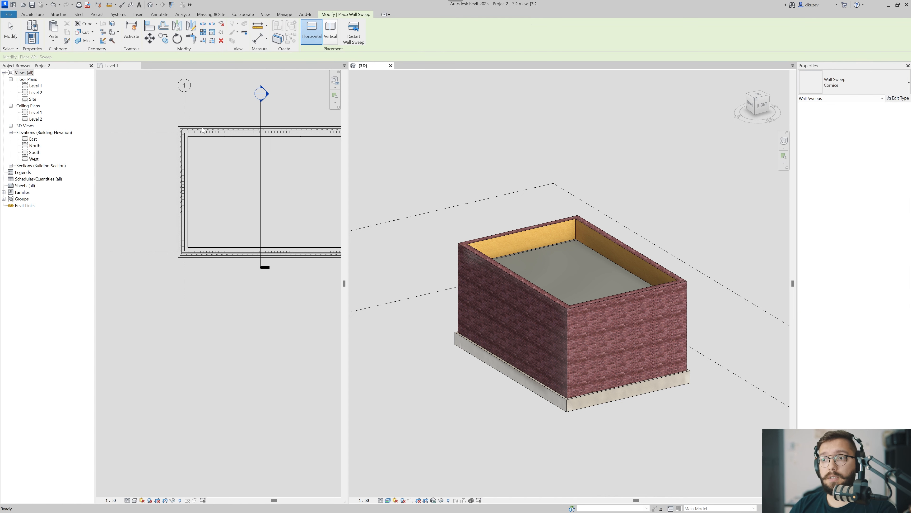
click(311, 38)
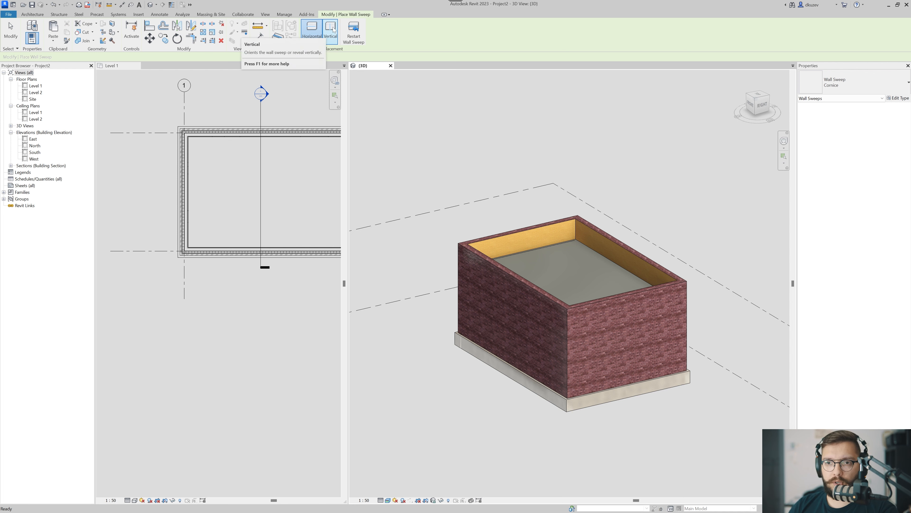
scroll(492, 319, up, 4)
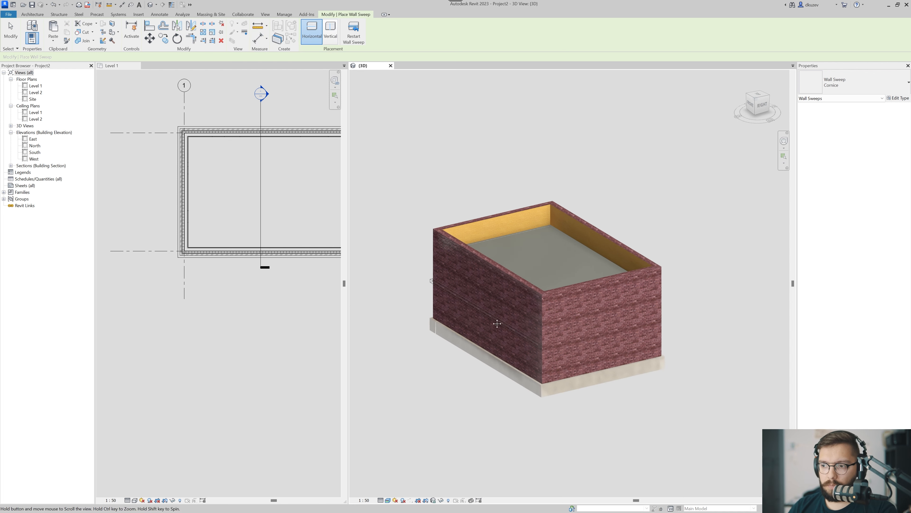
middle_drag(514, 283, 534, 293)
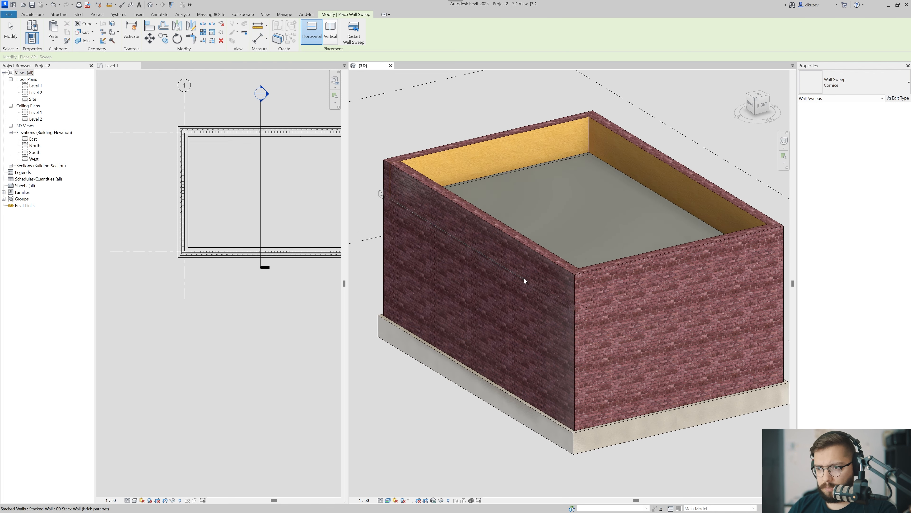
click(506, 329)
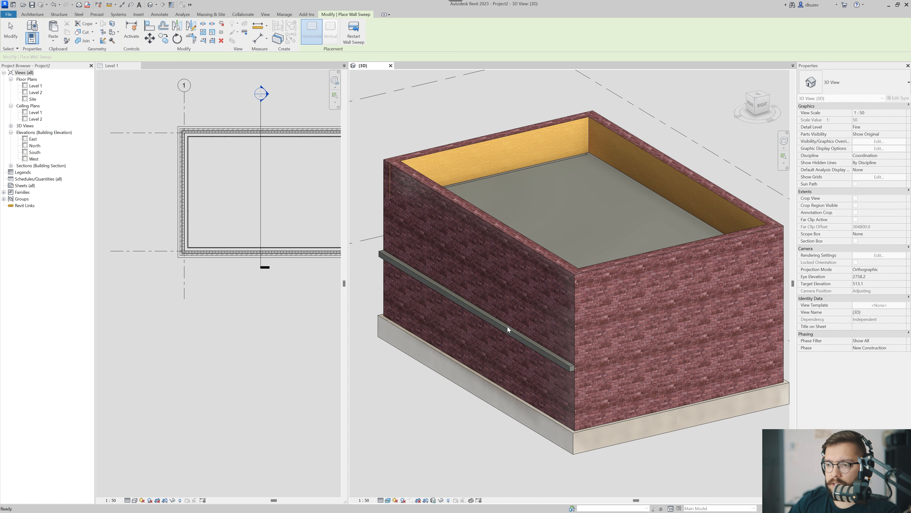
key(Escape)
key(Escape)
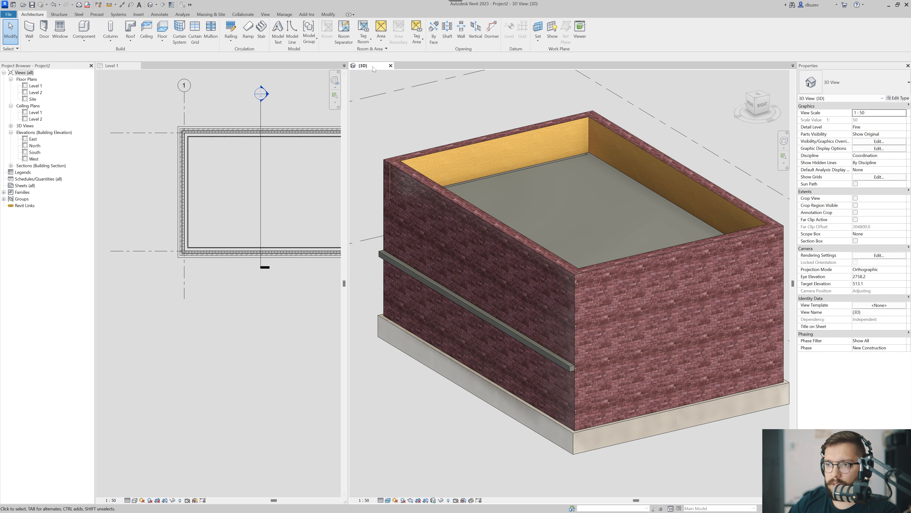
Merge the 3D view into the Level 1 tab group so it fills the drawing area and turn it toward the wall with the sweep.
drag(373, 68, 210, 68)
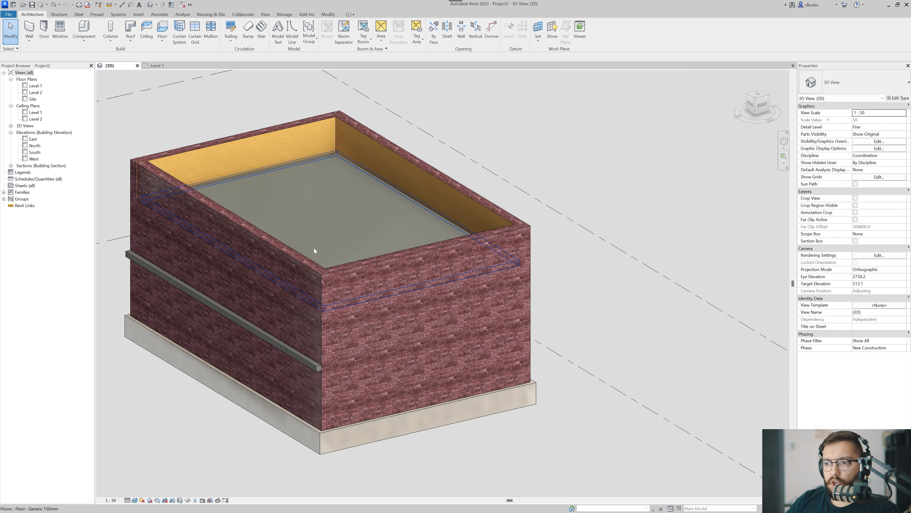
middle_drag(286, 263, 499, 216)
click(522, 317)
shift+middle_drag(522, 325, 493, 297)
shift+middle_drag(380, 289, 453, 334)
key(Escape)
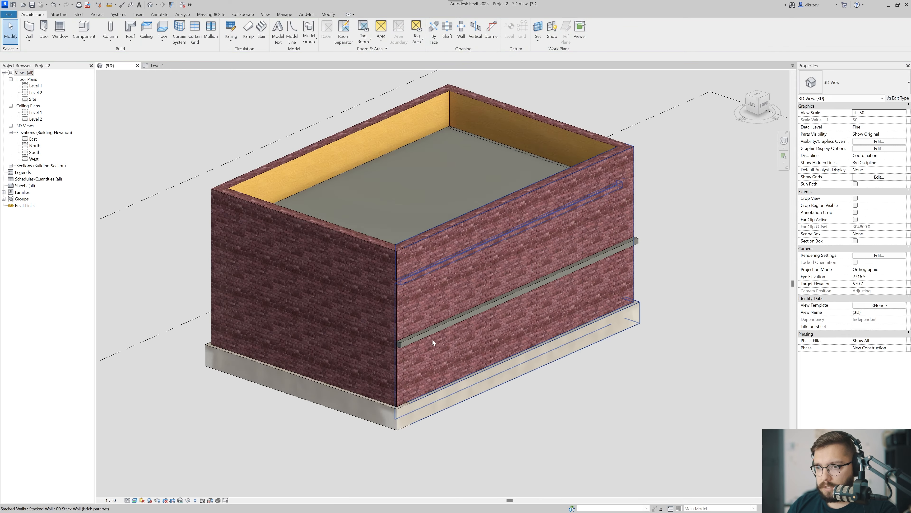
Select the Cornice sweep on the long wall and examine how its end meets the building corner.
scroll(420, 340, up, 3)
click(378, 346)
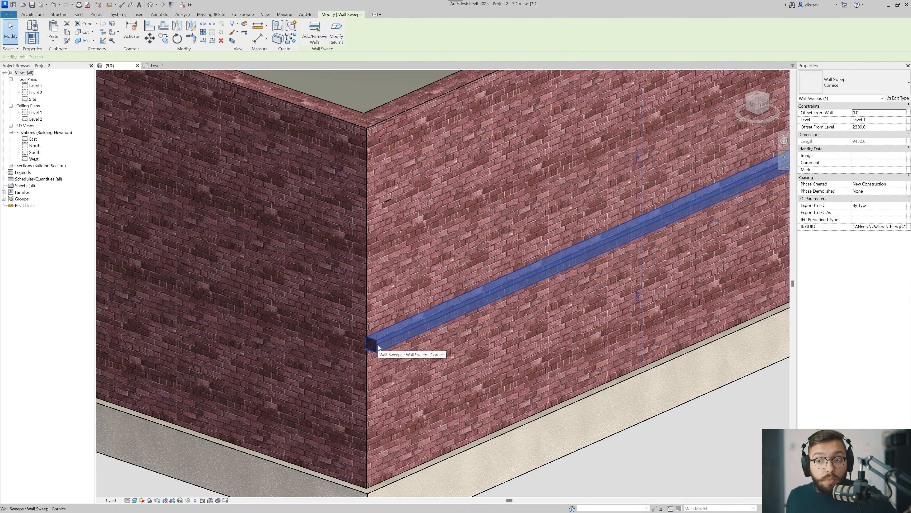
middle_drag(414, 342, 317, 345)
scroll(361, 357, down, 2)
scroll(360, 357, up, 1)
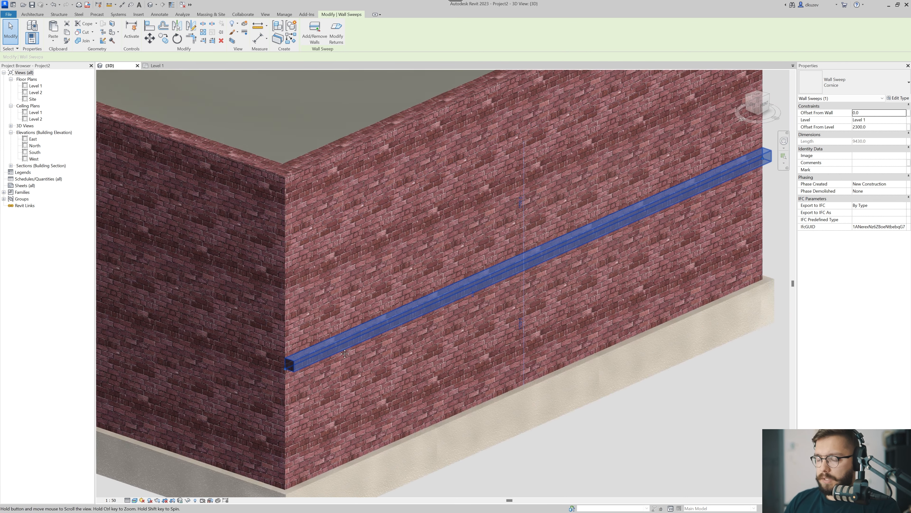
key(Escape)
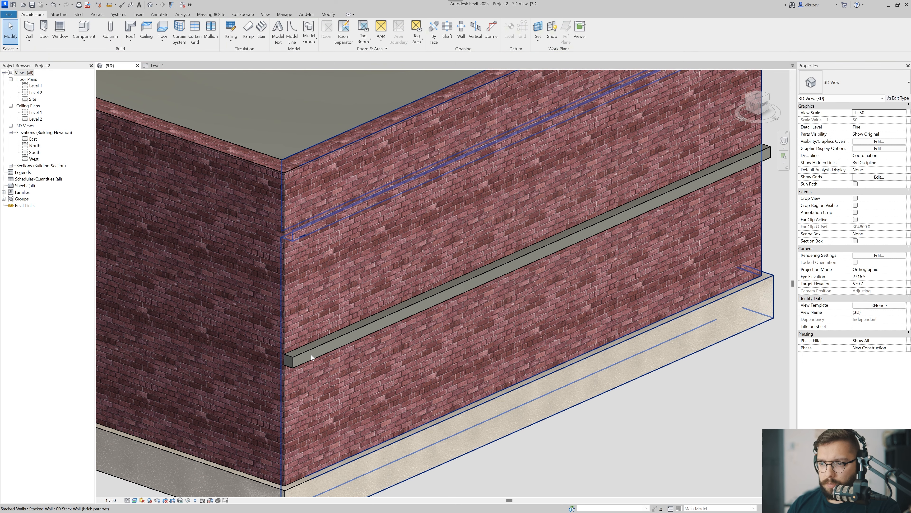
Move the Cornice sweep up the long wall to an offset of about 3310 mm from Level 1.
click(300, 359)
drag(299, 273, 298, 275)
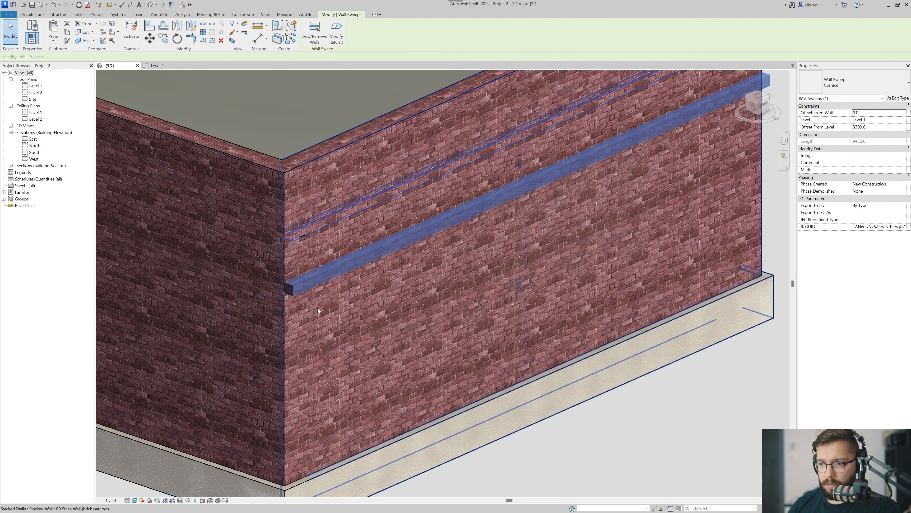
middle_drag(279, 297, 258, 347)
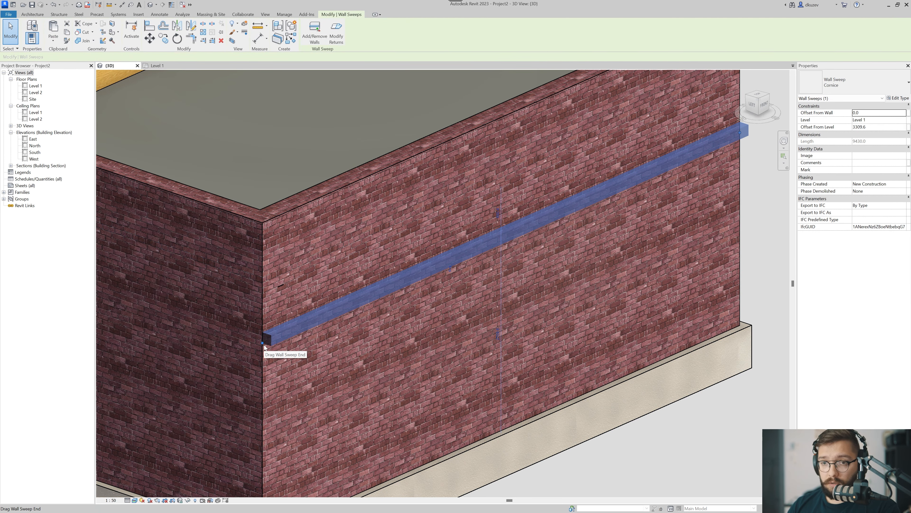
Shorten the raised Cornice sweep from both ends so only a short piece remains near the middle of the wall.
drag(264, 345, 419, 276)
middle_drag(494, 322, 396, 332)
scroll(395, 333, down, 2)
shift+middle_drag(395, 332, 295, 332)
drag(613, 259, 473, 262)
key(Escape)
shift+middle_drag(564, 321, 452, 319)
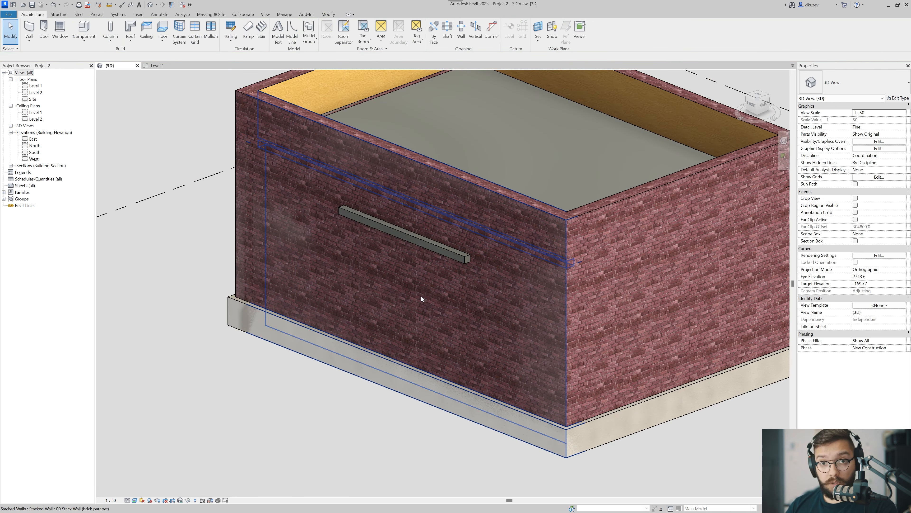
Place a second full-length Cornice wall sweep below the short one, about 2100 mm above Level 1.
click(29, 40)
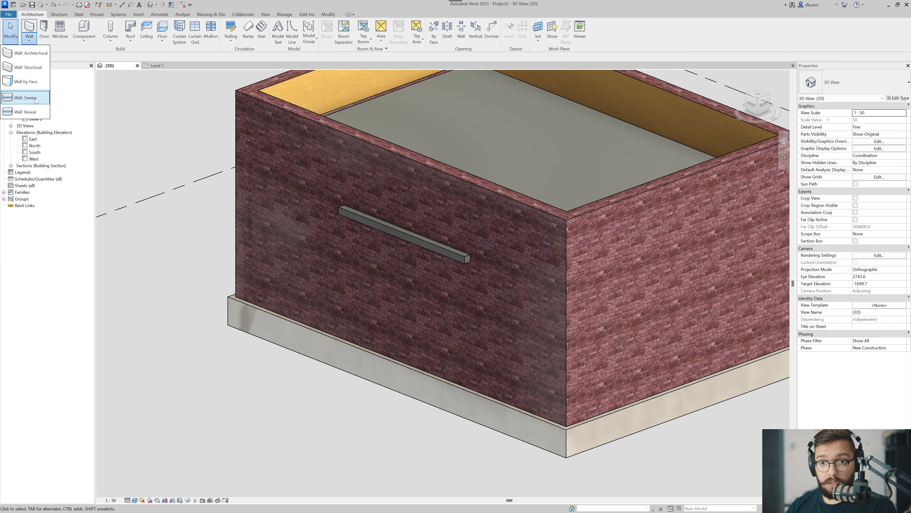
click(385, 289)
key(Escape)
key(Escape)
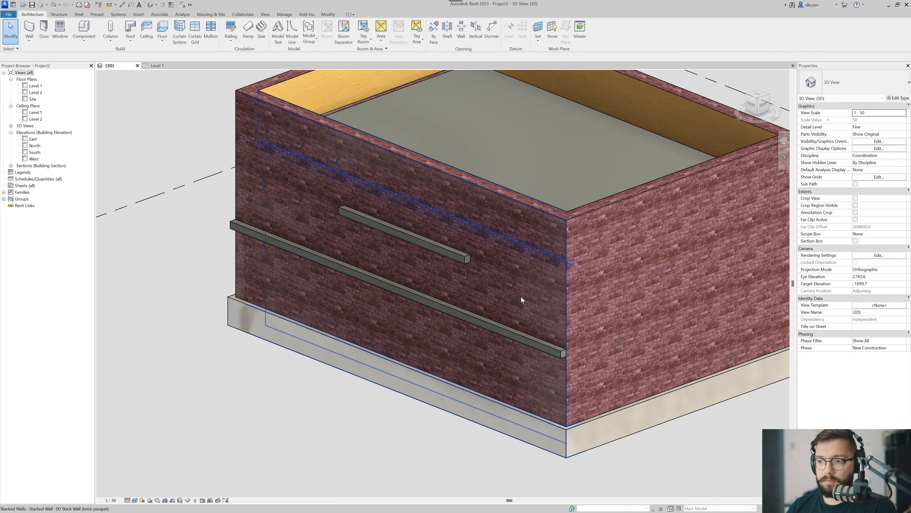
Place a 1050 x 1350mm M_Window-Casement-Double window in the long wall where the full-length sweep crosses it.
scroll(522, 299, down, 3)
shift+middle_drag(619, 282, 446, 329)
scroll(413, 297, up, 4)
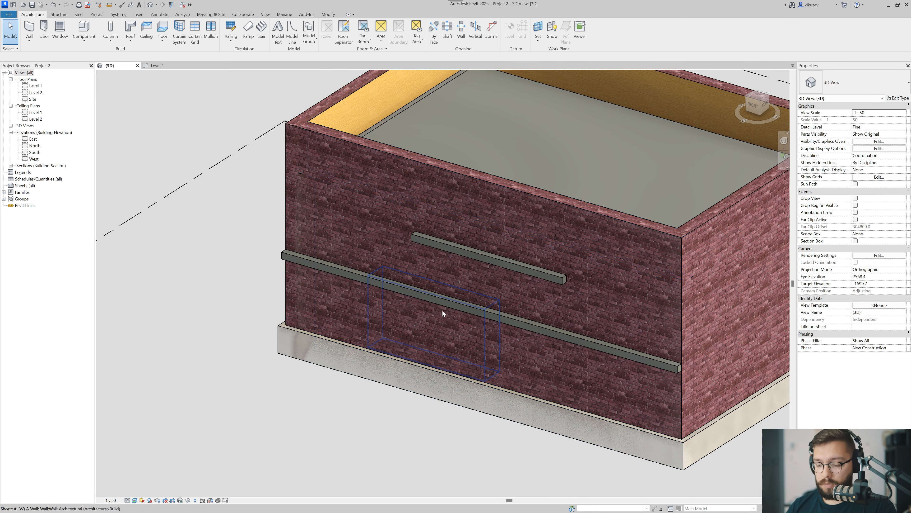
key(w)
key(n)
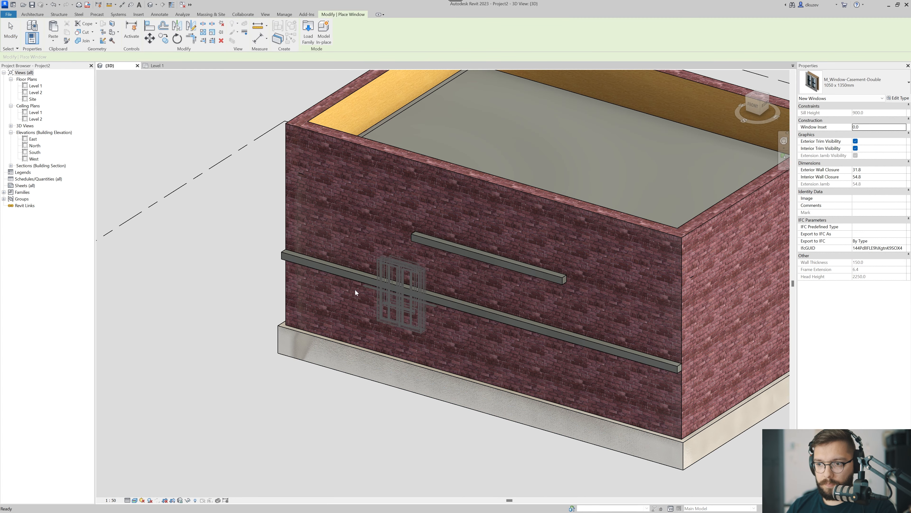
click(398, 294)
key(Escape)
key(Escape)
Check how the full-length sweep meets the window, and delete the window.
scroll(398, 294, up, 1)
click(342, 272)
scroll(397, 286, up, 3)
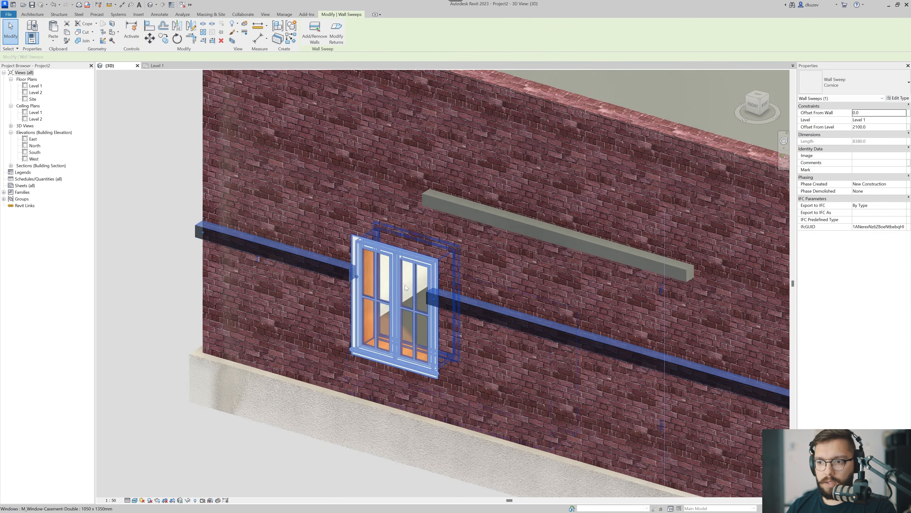
key(Escape)
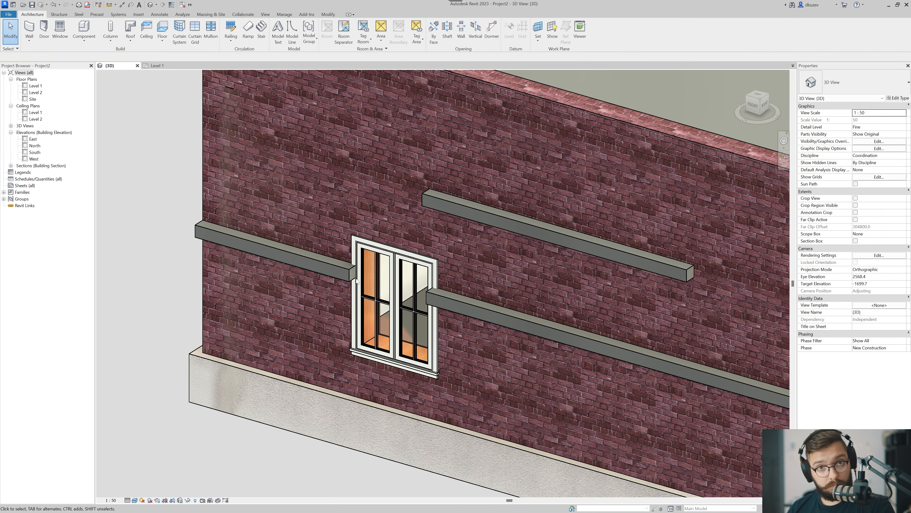
click(381, 307)
key(Delete)
scroll(472, 324, down, 6)
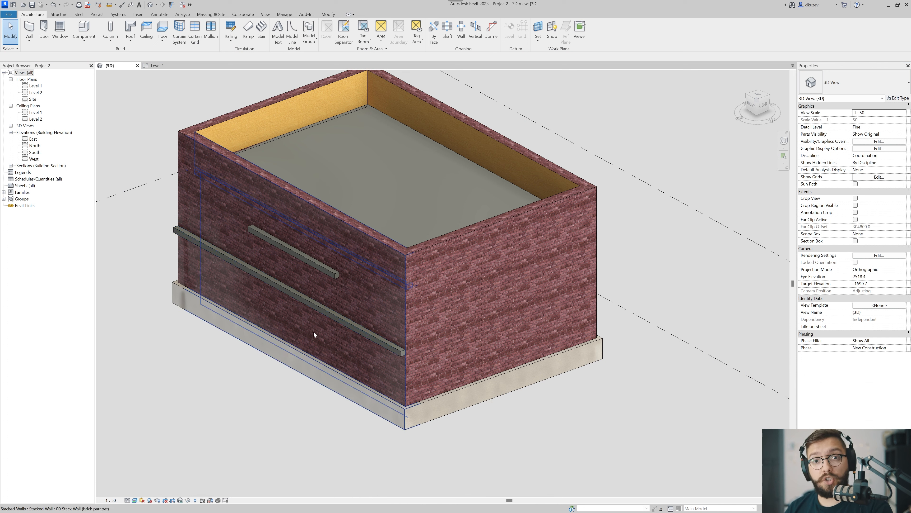
Place one continuous Cornice wall sweep around both long walls and the end wall between them, about 2800 mm above Level 1.
click(29, 42)
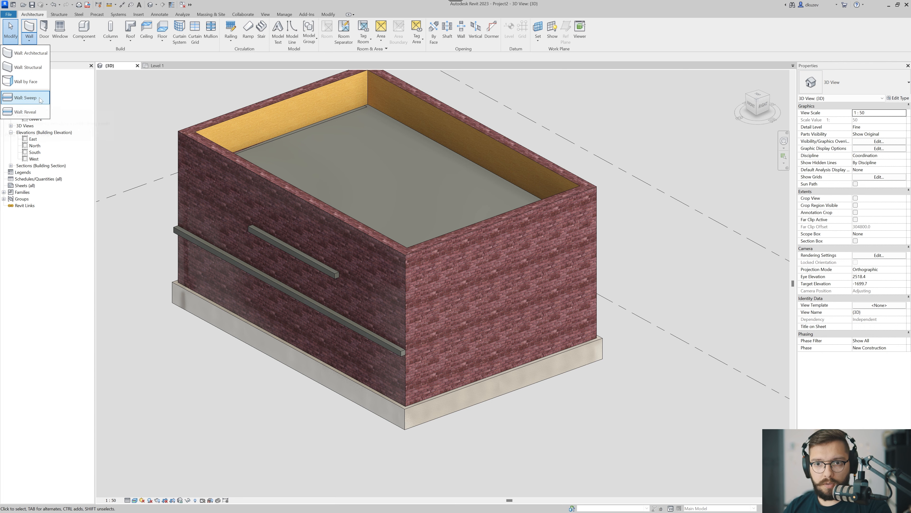
click(38, 97)
click(364, 309)
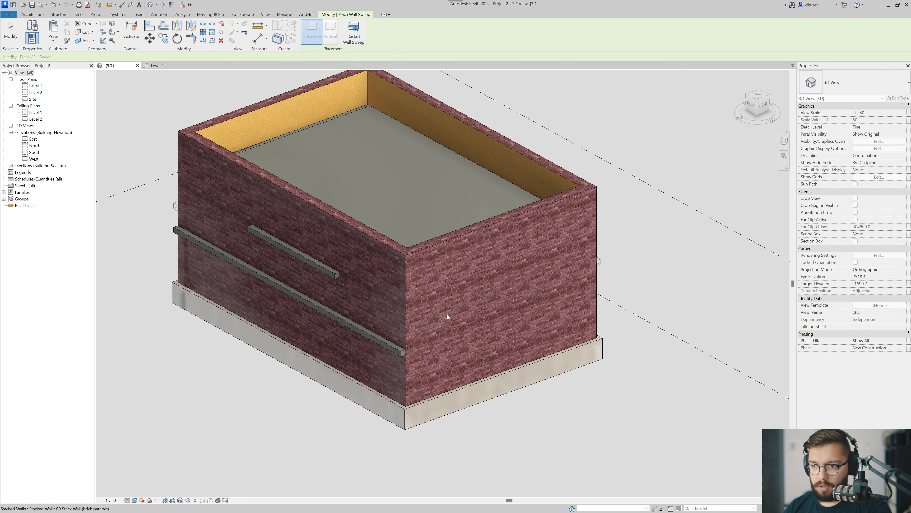
click(453, 314)
middle_drag(518, 317, 448, 337)
scroll(468, 318, down, 3)
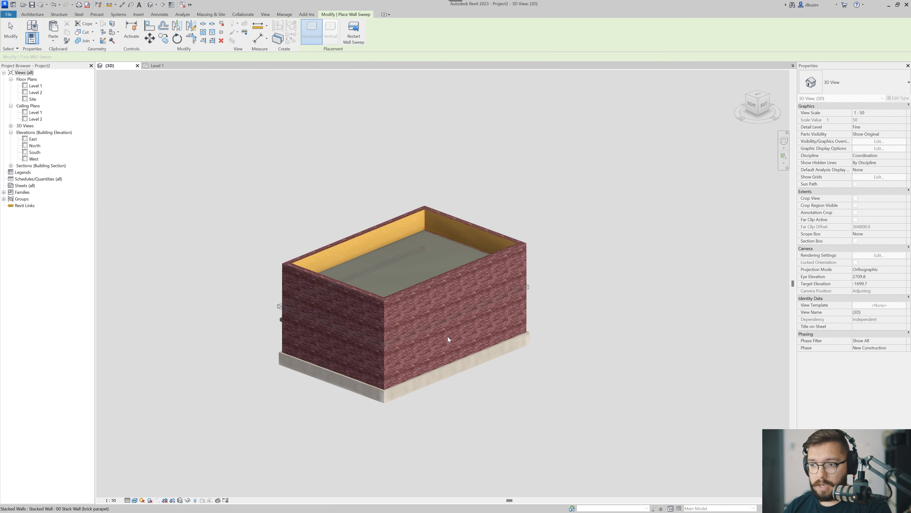
key(Escape)
key(Escape)
Select the continuous sweep to check its run around the corners, and remove it from the building.
shift+middle_drag(320, 308, 556, 332)
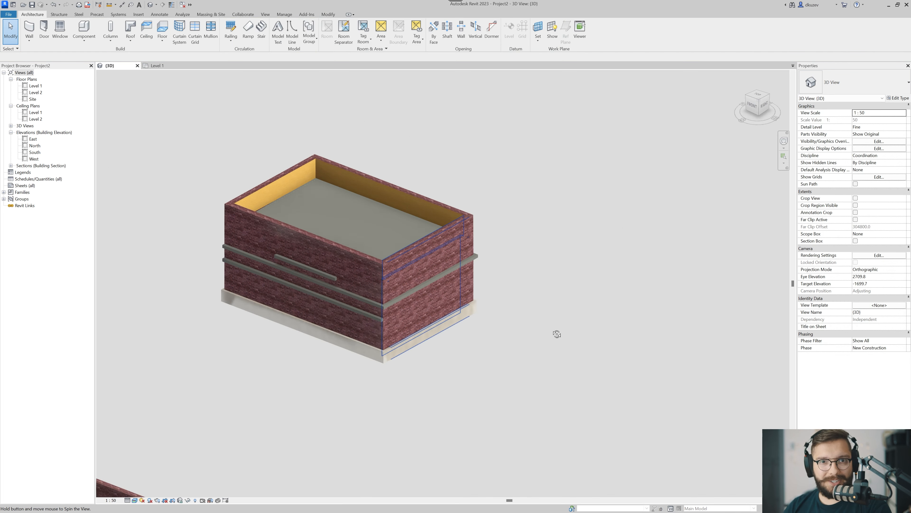
scroll(400, 301, up, 5)
click(307, 290)
scroll(312, 277, down, 3)
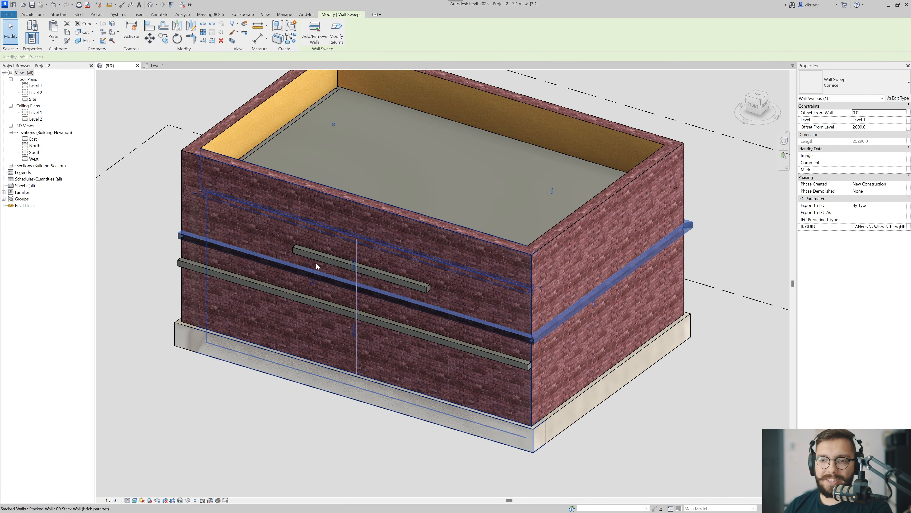
key(Escape)
scroll(388, 304, up, 4)
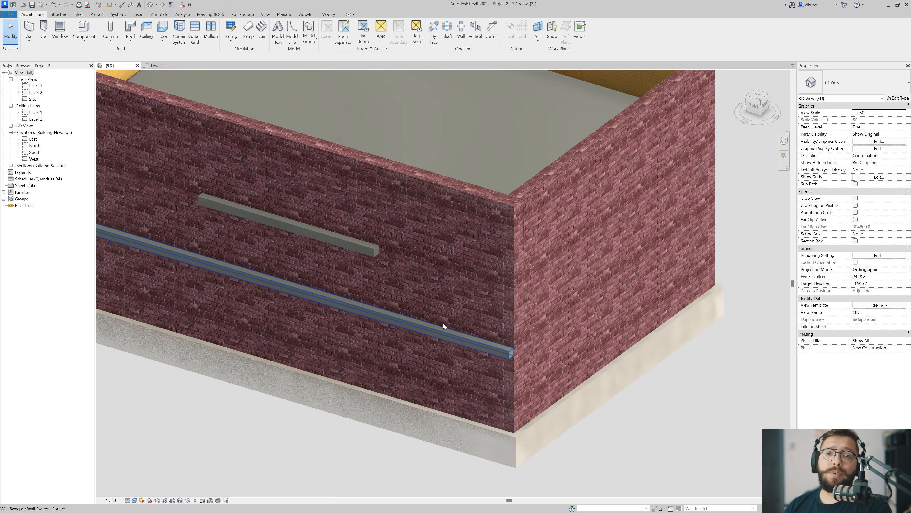
scroll(466, 330, up, 2)
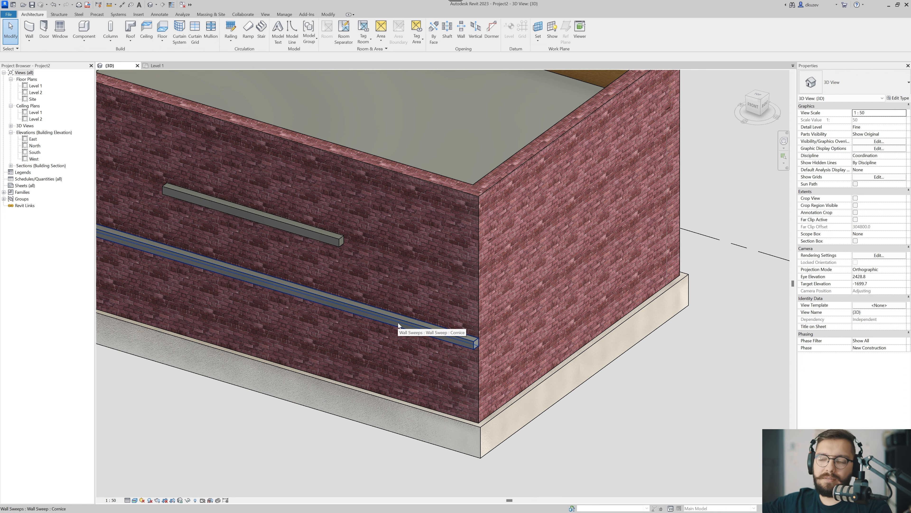
Extend the full-length Cornice sweep around the corner onto the adjoining end wall with Add/Remove Walls.
middle_drag(475, 368, 417, 367)
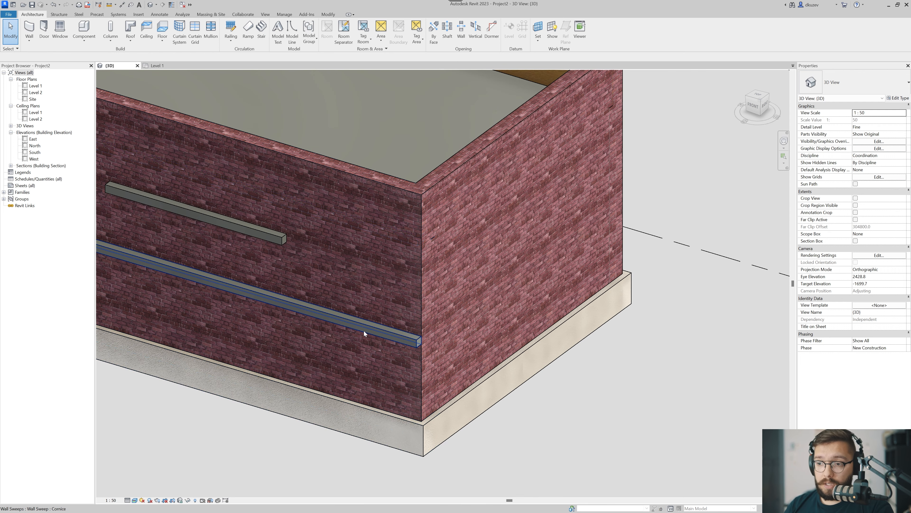
click(364, 331)
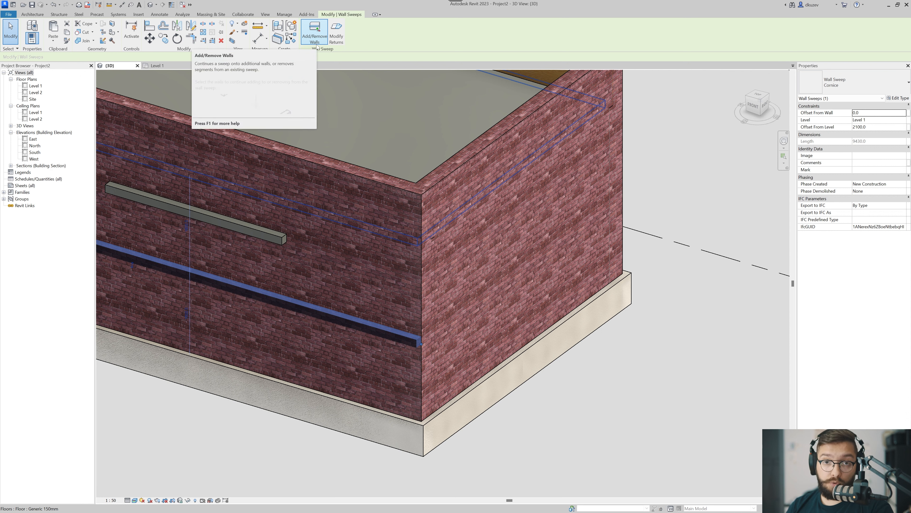
click(314, 36)
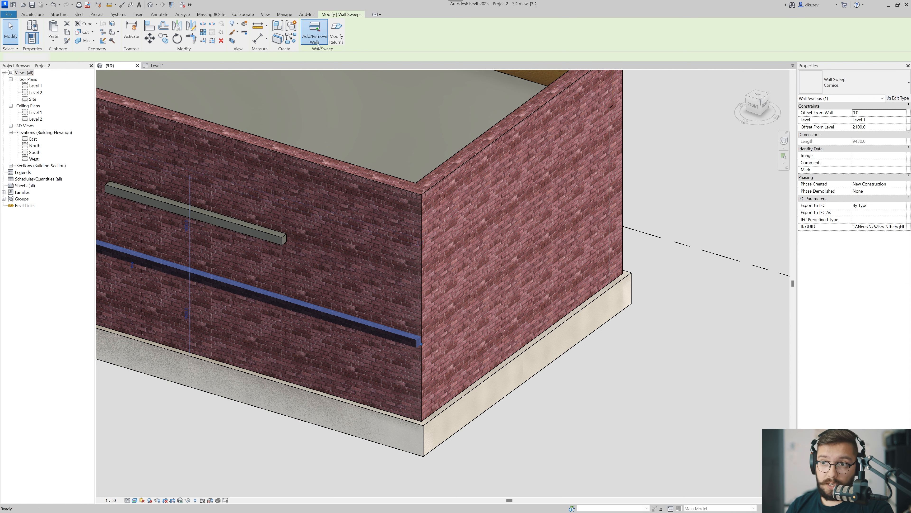
click(535, 320)
click(569, 376)
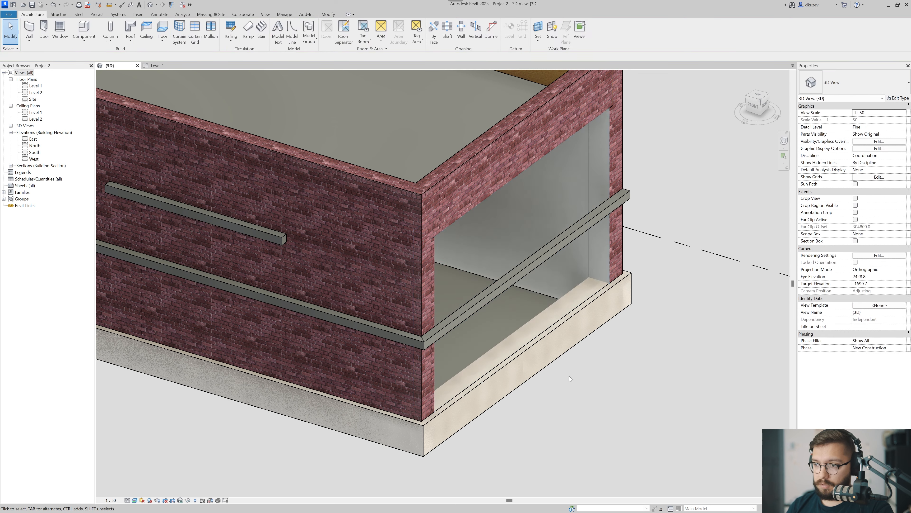
Undo the sweep's extension onto the adjoining end wall.
scroll(570, 375, down, 2)
scroll(620, 349, down, 2)
shift+middle_drag(621, 348, 560, 359)
scroll(579, 327, up, 4)
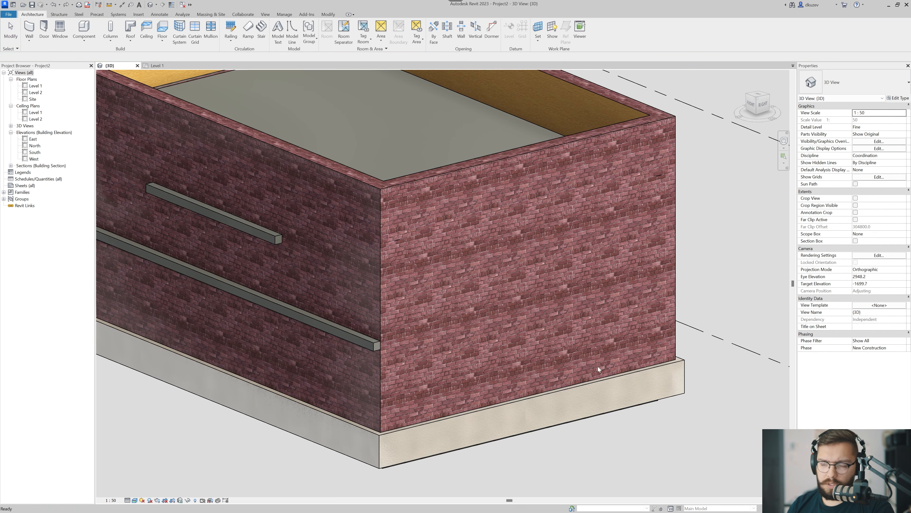
Add the adjoining end wall to the full-length Cornice sweep once more with Add/Remove Walls.
click(366, 341)
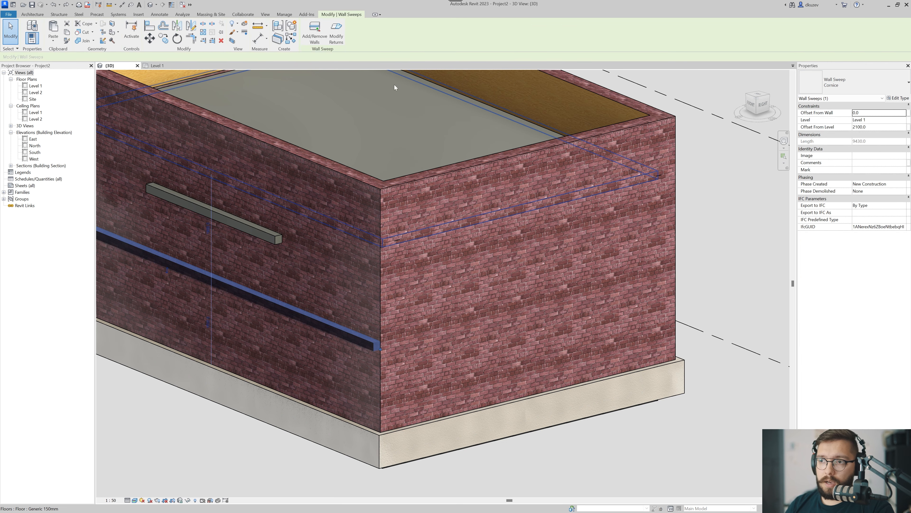
click(317, 33)
click(434, 310)
key(Escape)
key(Escape)
scroll(516, 328, down, 2)
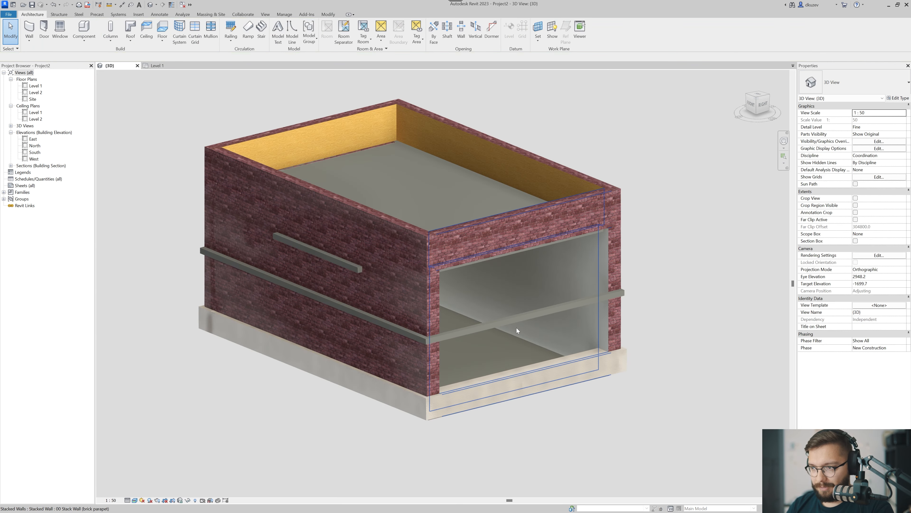
Undo the repeated extension and continue the full-length sweep onto the end wall at the building's other end instead.
scroll(516, 329, up, 2)
key(ctrl+z)
shift+middle_drag(355, 343, 514, 336)
middle_drag(514, 336, 704, 381)
shift+middle_drag(704, 381, 749, 384)
click(376, 374)
scroll(349, 373, down, 2)
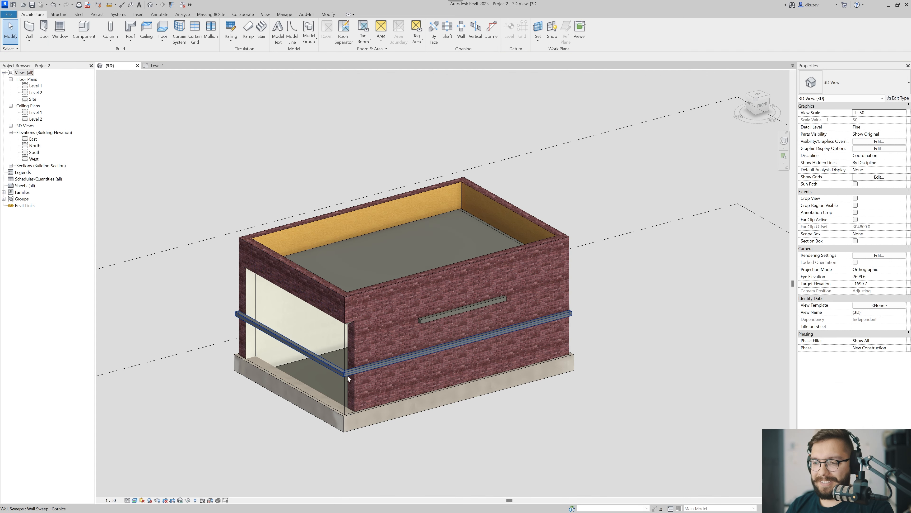
Remove the end wall from the full-length Cornice sweep with Add/Remove Walls, restoring the solid end wall.
click(346, 375)
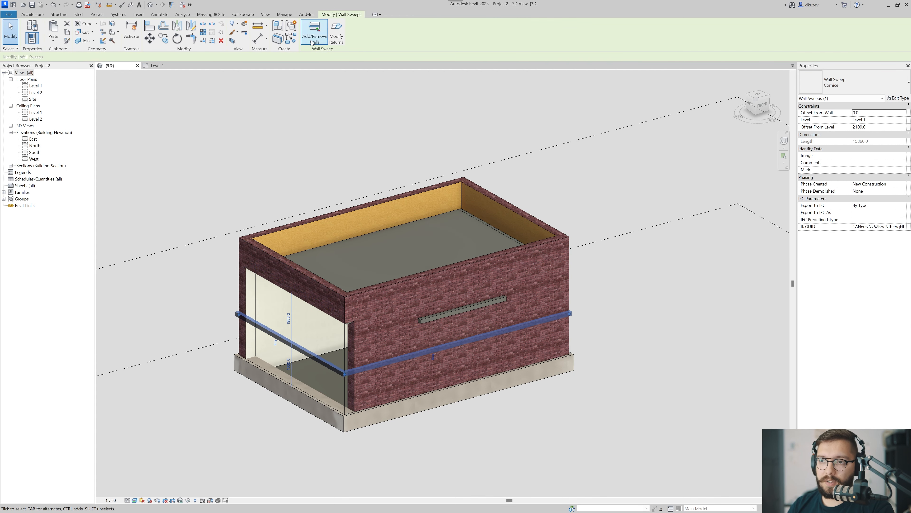
click(311, 41)
click(302, 334)
key(Escape)
key(Escape)
scroll(317, 384, up, 1)
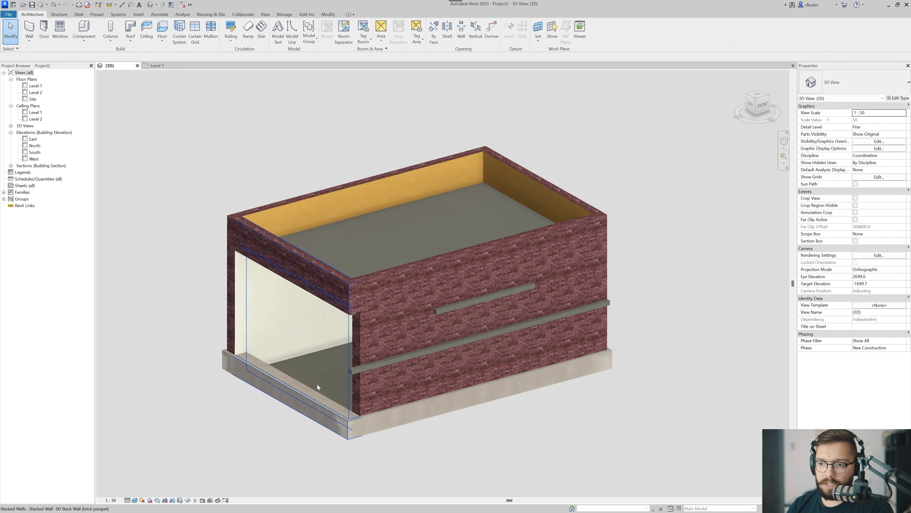
scroll(317, 384, up, 1)
scroll(286, 335, down, 1)
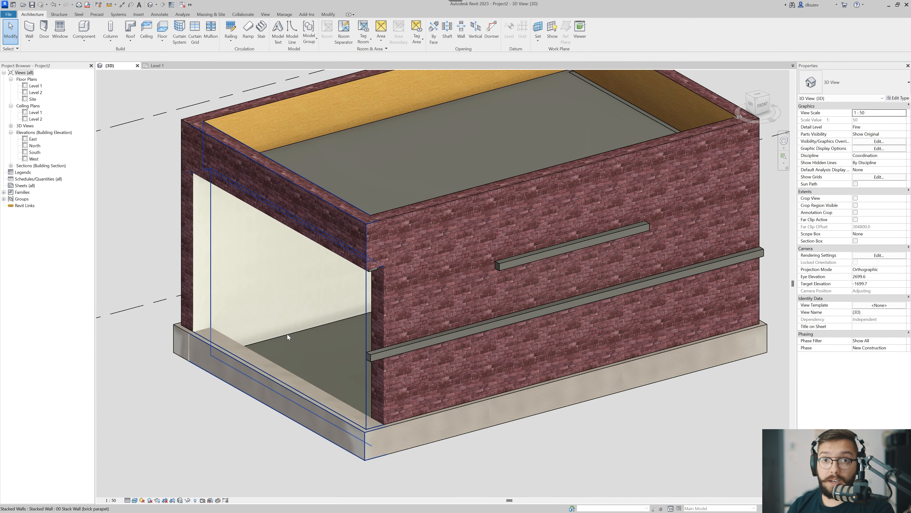
scroll(288, 332, down, 2)
scroll(303, 340, down, 1)
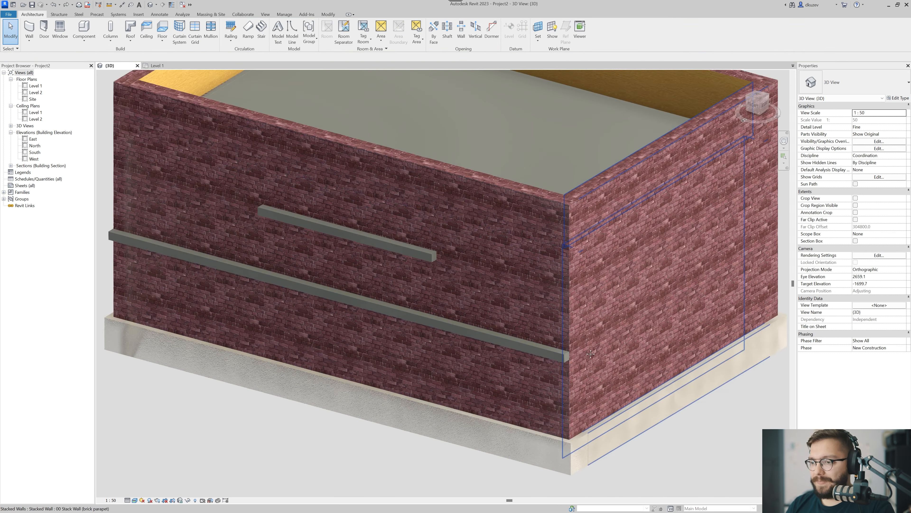
Add a 90° return to the full-length Cornice sweep's end at the building corner with Modify Returns.
middle_drag(570, 354, 439, 350)
click(419, 351)
click(419, 355)
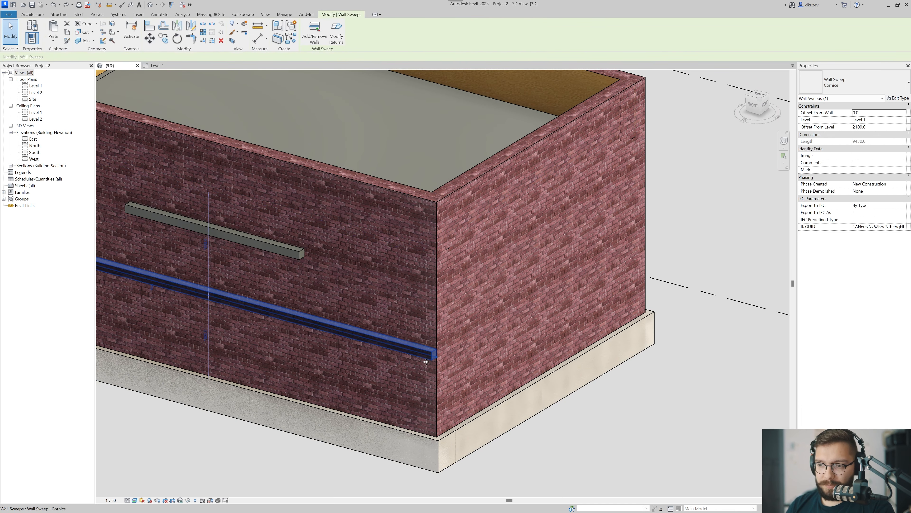
click(336, 35)
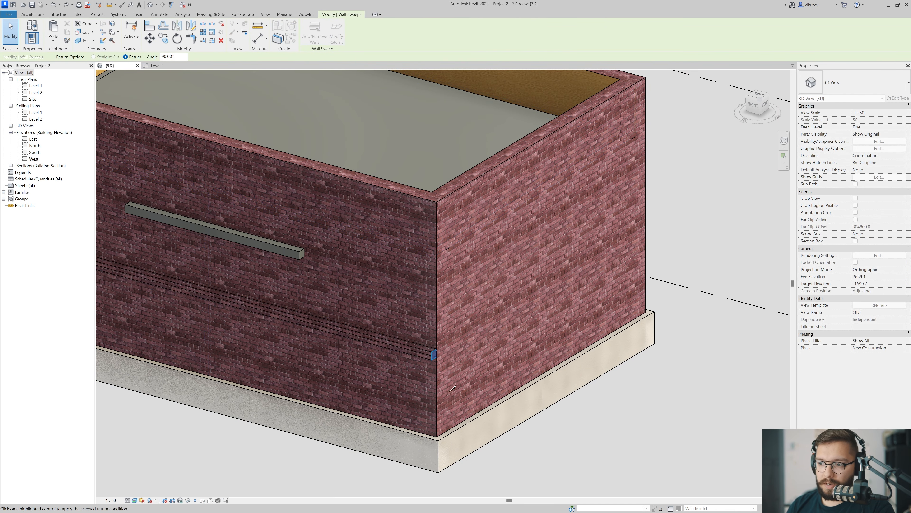
scroll(435, 354, up, 3)
click(434, 350)
key(Escape)
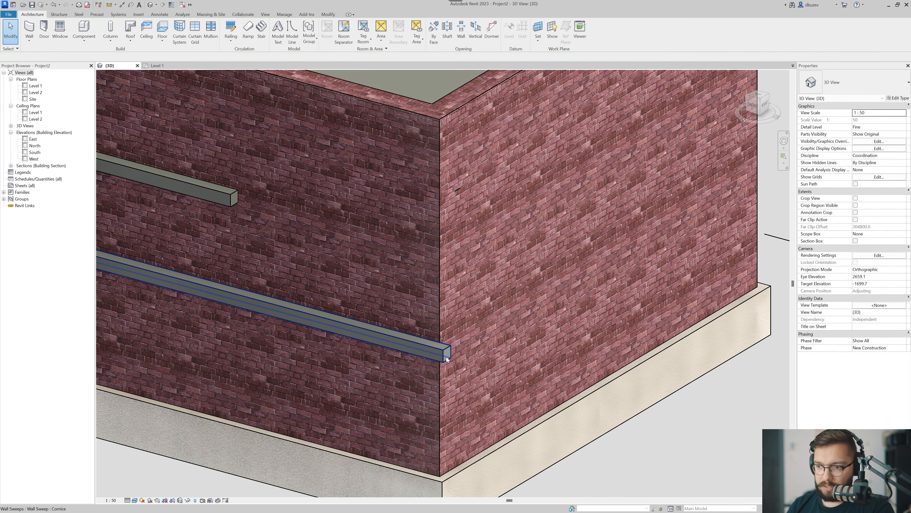
Stretch the sweep's returned end around the corner to about halfway along the adjoining end wall.
click(446, 357)
middle_drag(447, 370, 399, 395)
drag(394, 381, 309, 432)
scroll(441, 377, down, 2)
shift+middle_drag(460, 381, 443, 354)
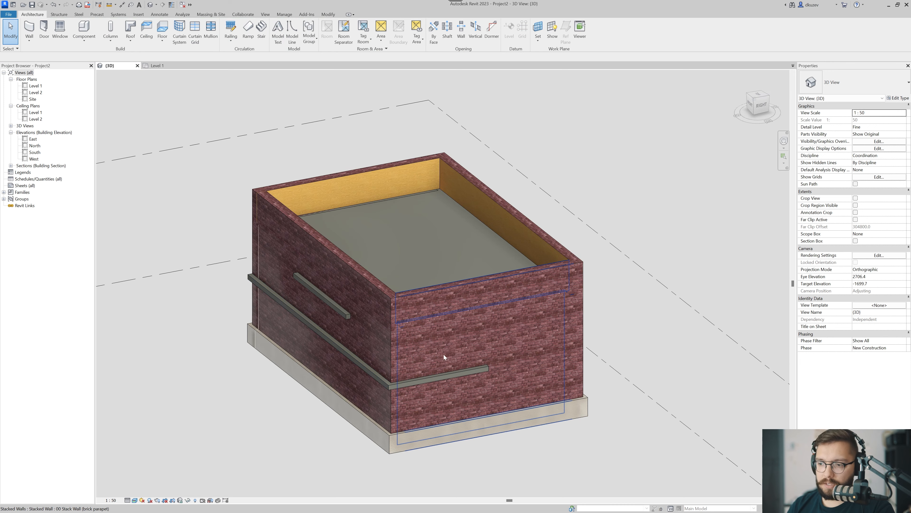
click(443, 354)
click(248, 390)
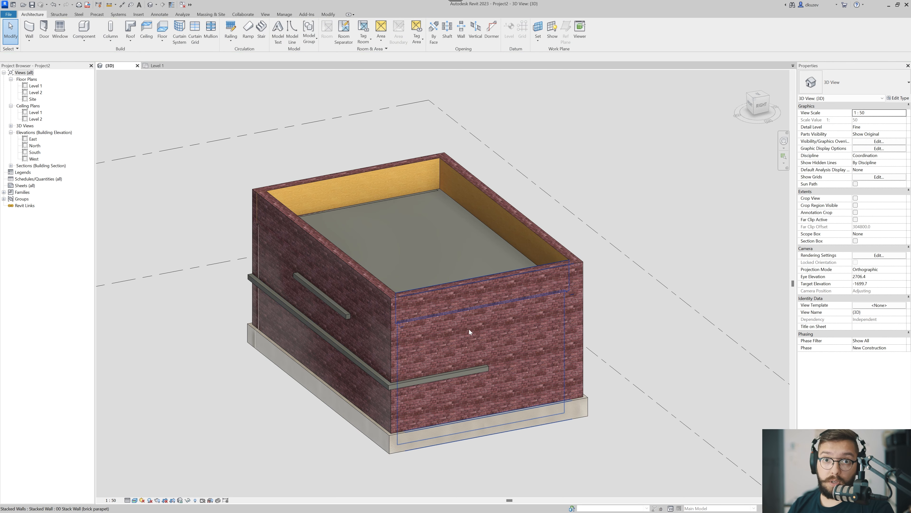
Undo the return and the earlier sweep edits until both Cornice sweeps are gone from the long wall.
scroll(469, 329, down, 1)
key(ctrl+z)
shift+middle_drag(309, 362, 462, 380)
scroll(367, 341, down, 5)
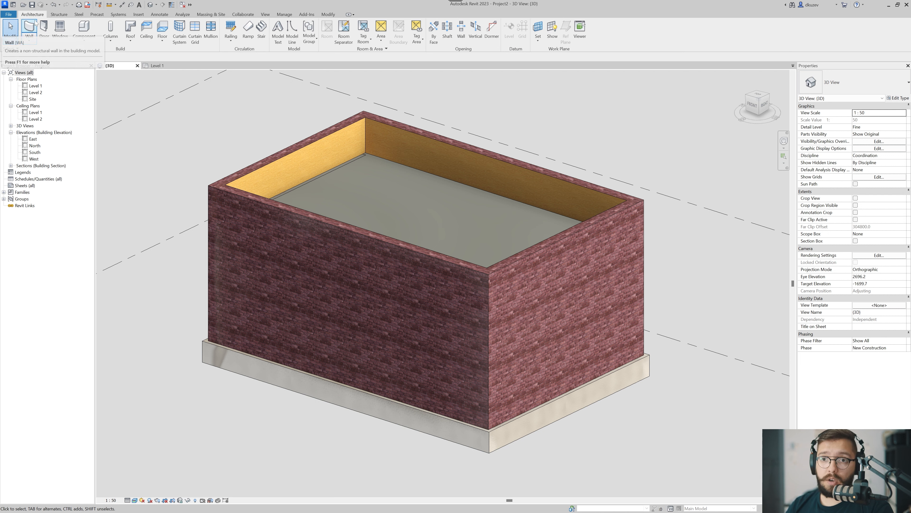
Place a horizontal wall Reveal along the brick long wall, about 2600 above Level 1.
click(29, 39)
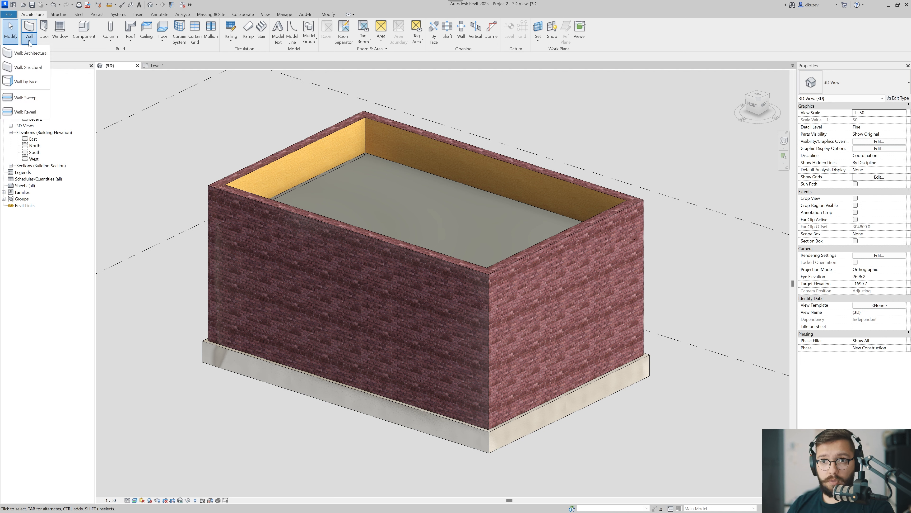
click(25, 111)
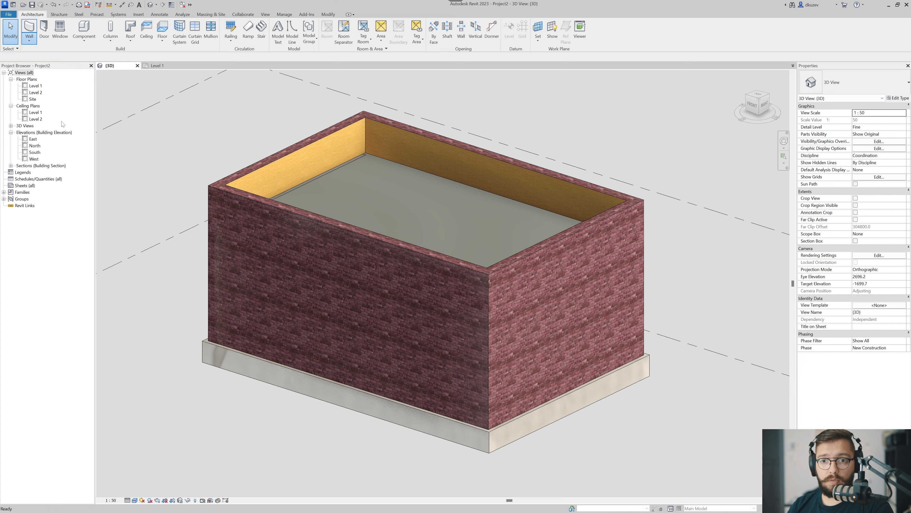
click(446, 343)
key(Escape)
key(Escape)
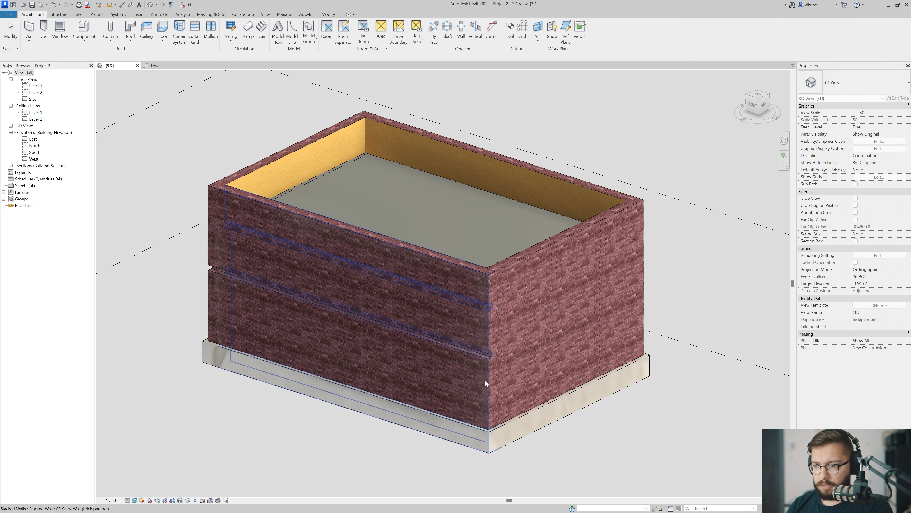
Continue the reveal around the corner onto the adjoining end wall with Add/Remove Walls.
scroll(486, 380, up, 5)
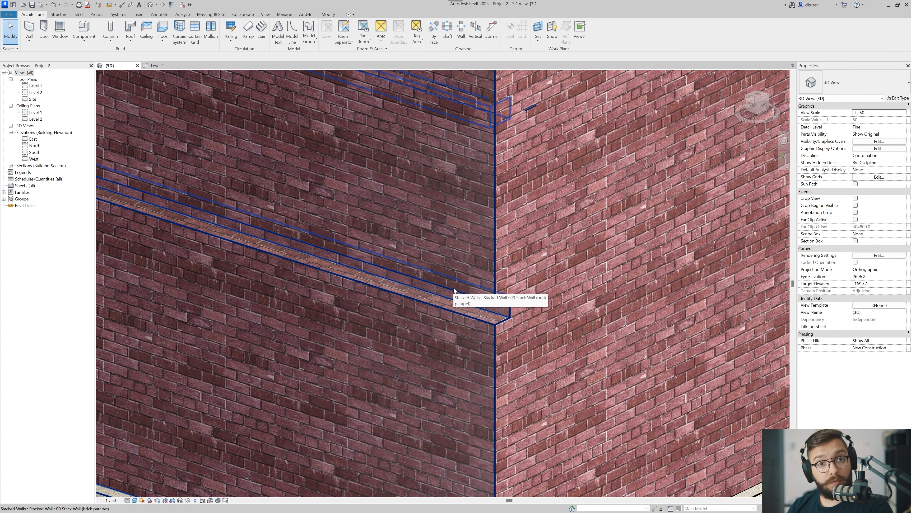
scroll(446, 301, down, 2)
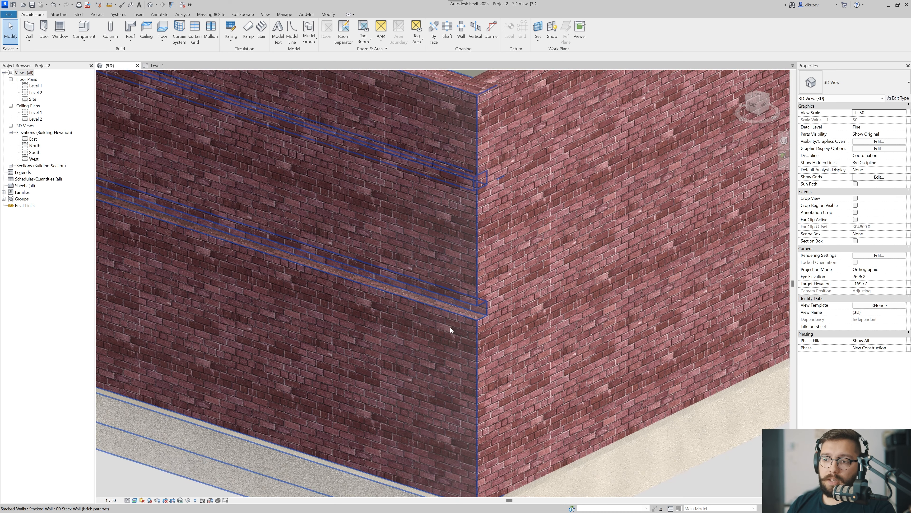
click(450, 314)
middle_drag(450, 313, 406, 332)
click(315, 32)
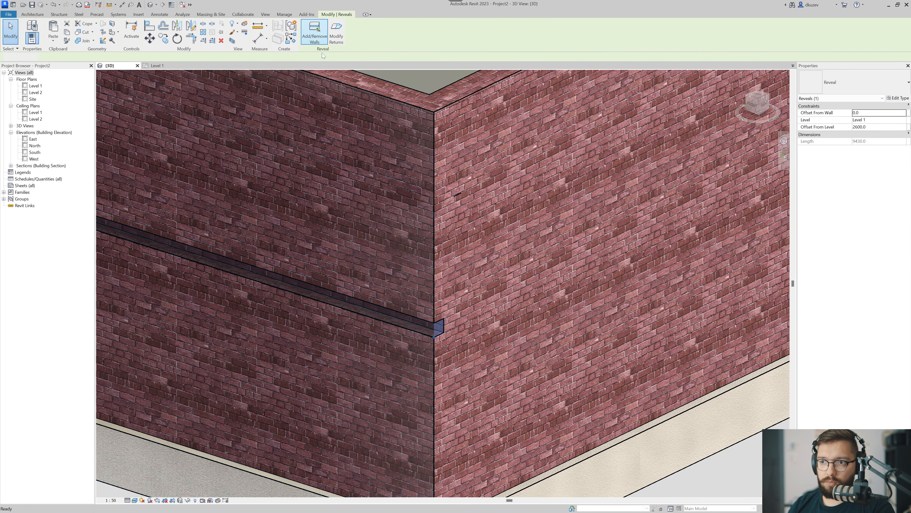
click(529, 329)
key(Escape)
key(Escape)
scroll(586, 365, down, 6)
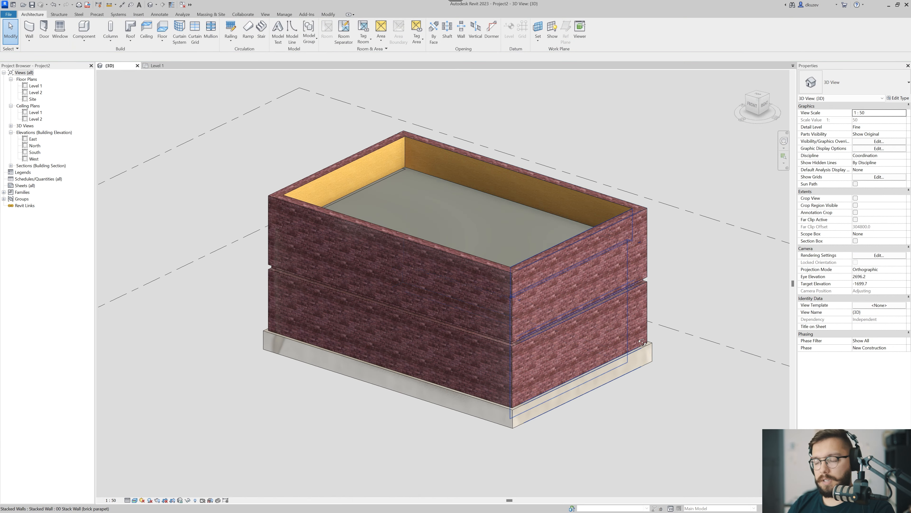
Delete the reveal from the long wall and the end wall.
shift+middle_drag(642, 342, 360, 355)
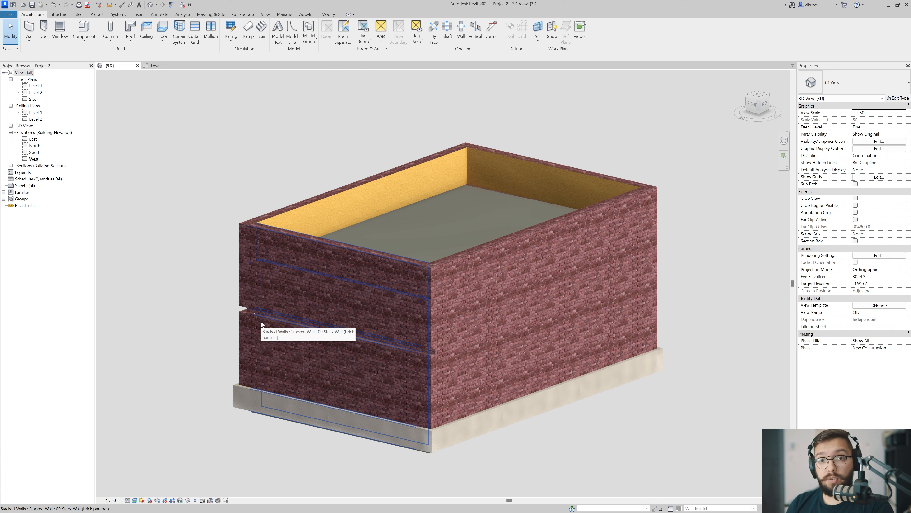
scroll(263, 322, down, 2)
shift+middle_drag(305, 334, 487, 362)
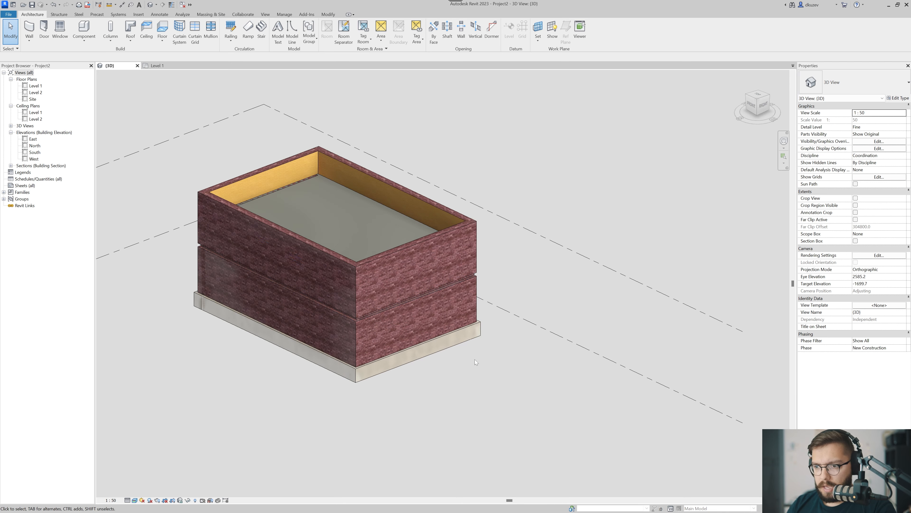
click(332, 311)
key(Delete)
middle_drag(312, 306, 352, 325)
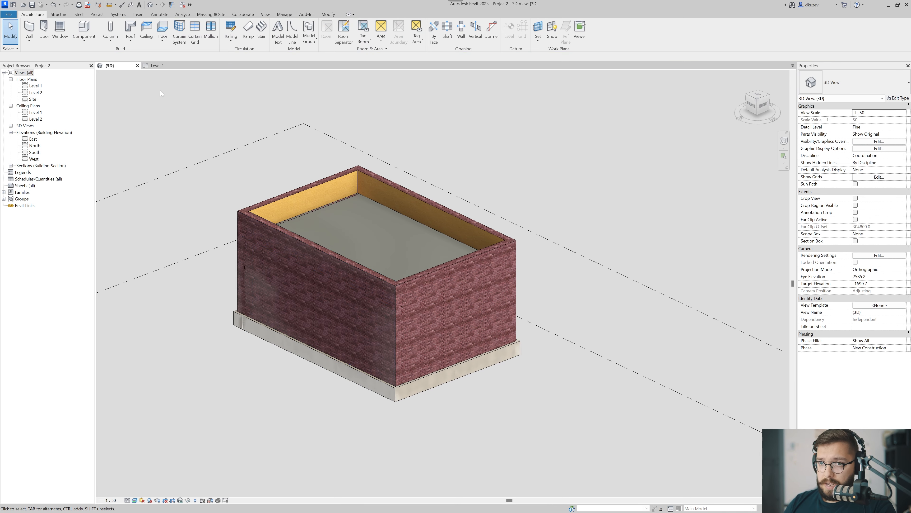
key(w)
key(a)
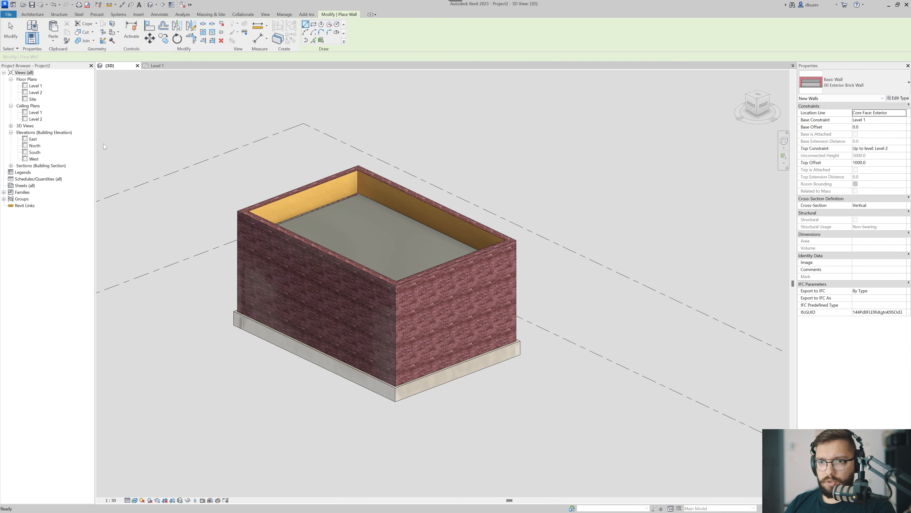
key(Escape)
Place a horizontal Cornice wall sweep along the brick long wall, about 2300 above Level 1.
click(33, 40)
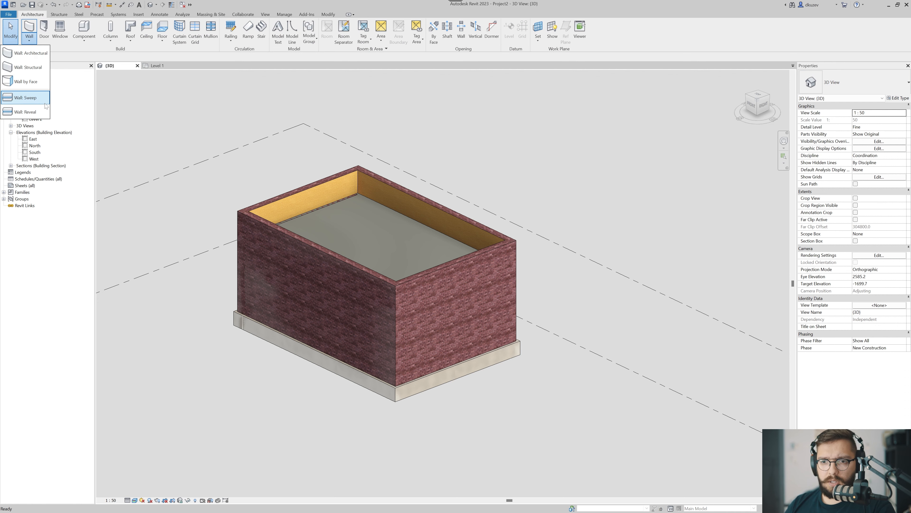
click(25, 97)
click(383, 370)
scroll(371, 337, up, 5)
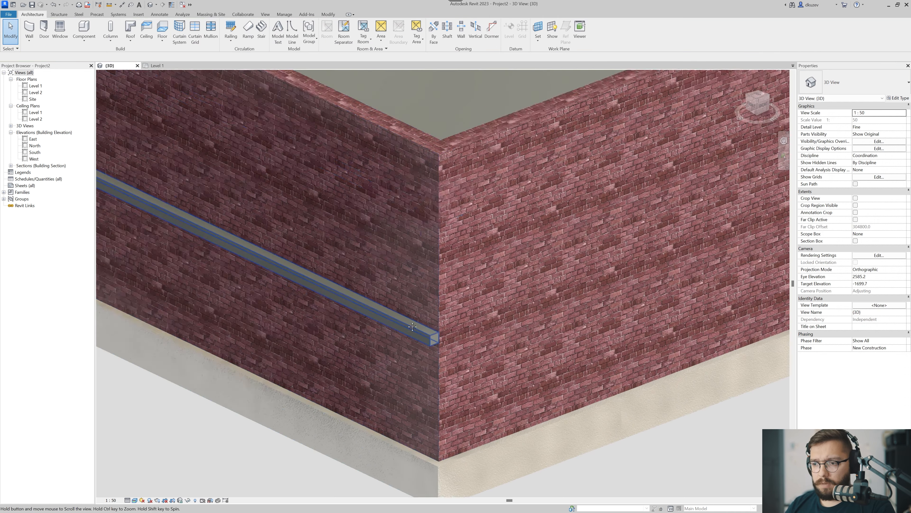
key(Escape)
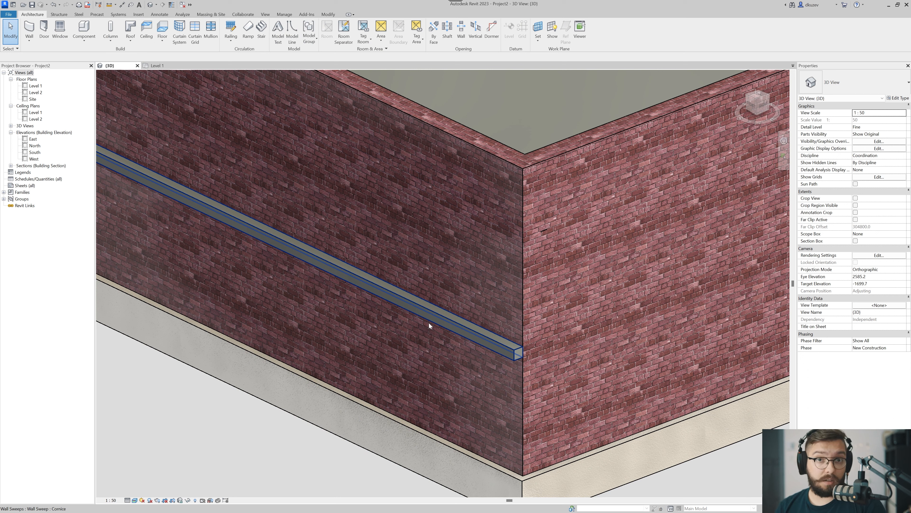
Set the Cornice sweep's Offset From Level to 1 m.
click(429, 324)
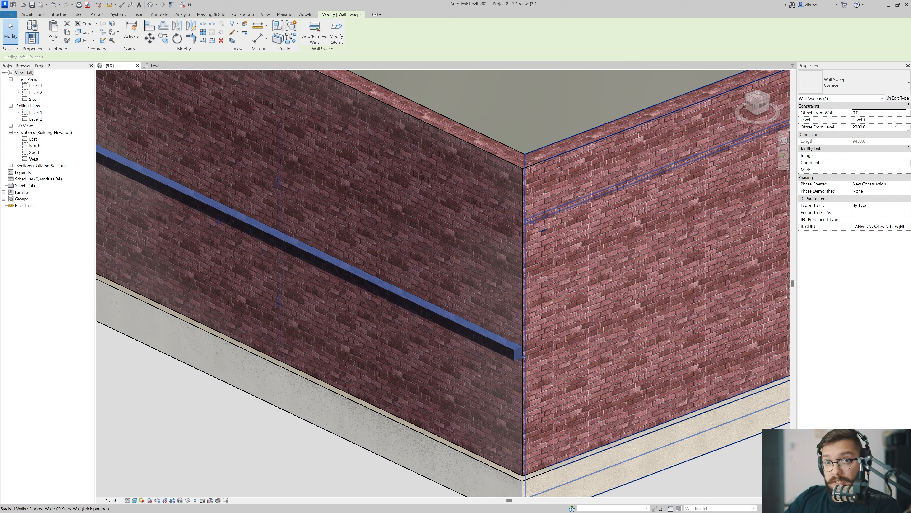
click(879, 128)
text(1)
text(m)
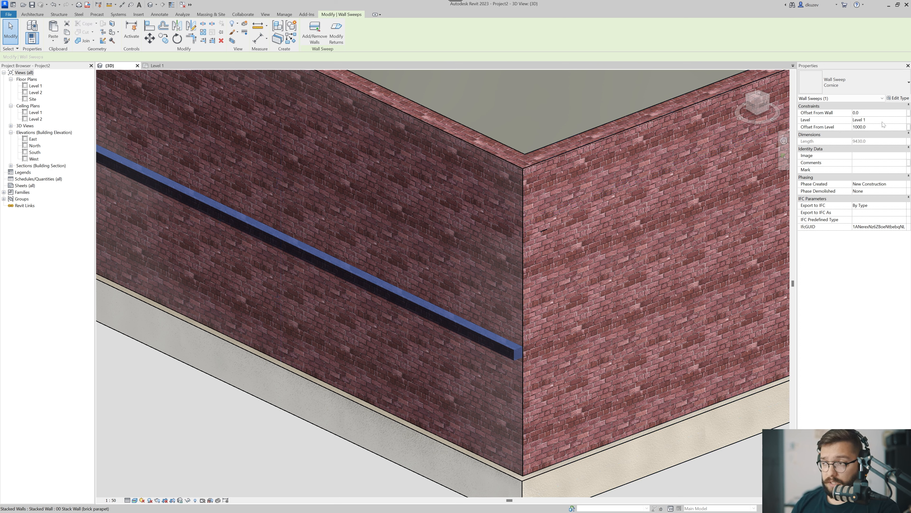
key(Return)
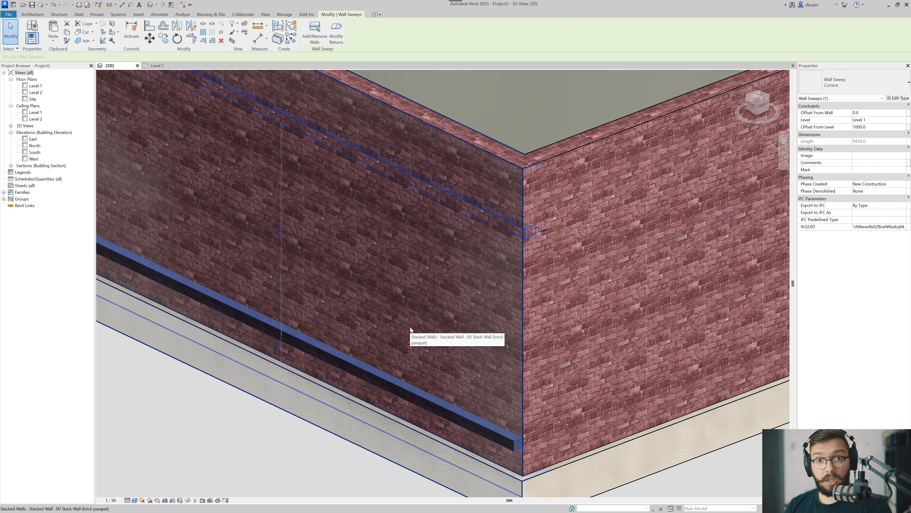
scroll(411, 330, down, 3)
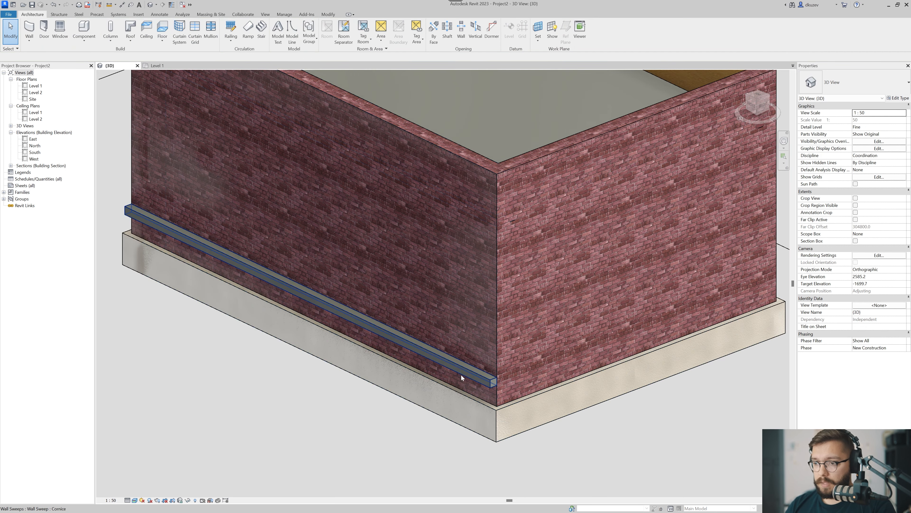
Review the Cornice sweep's type properties, such as Cuts Wall, Profile and Material, and close them without changes.
click(899, 98)
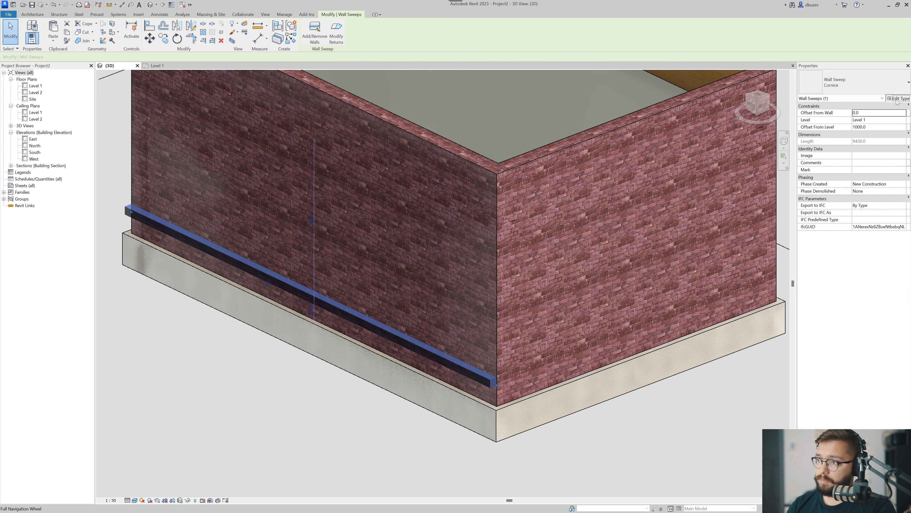
drag(468, 92, 605, 71)
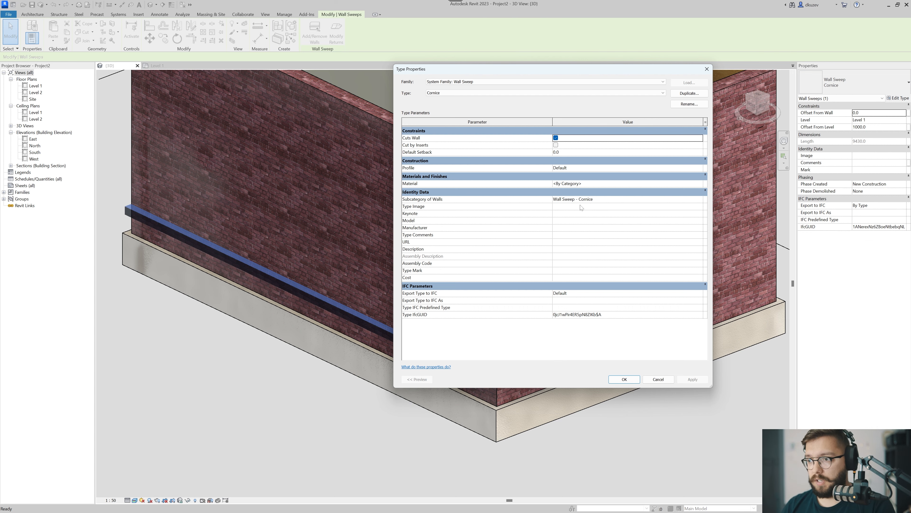
key(Escape)
key(Escape)
scroll(395, 341, up, 1)
mouse_move(393, 342)
middle_down()
mouse_move(406, 317)
mouse_move(410, 340)
middle_up()
scroll(410, 339, down, 1)
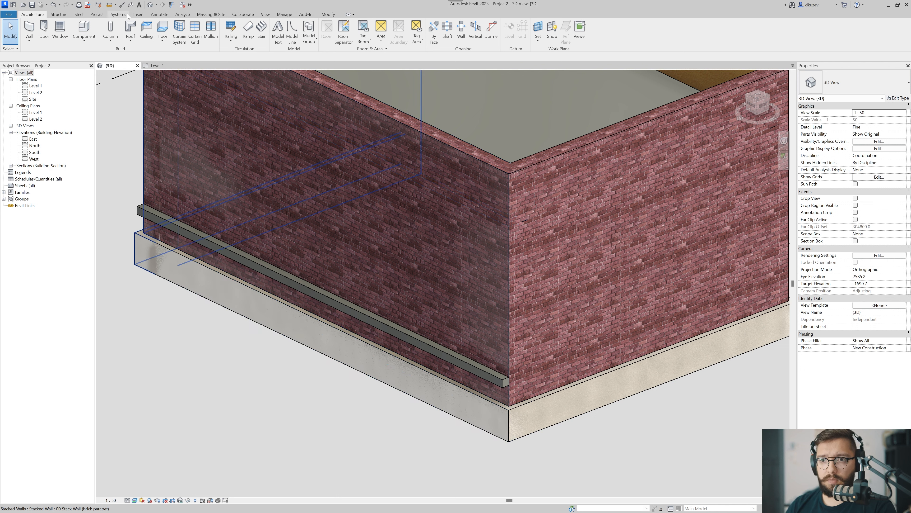
Load the Base 1 profile from the Profiles category of the Autodesk family library.
click(143, 16)
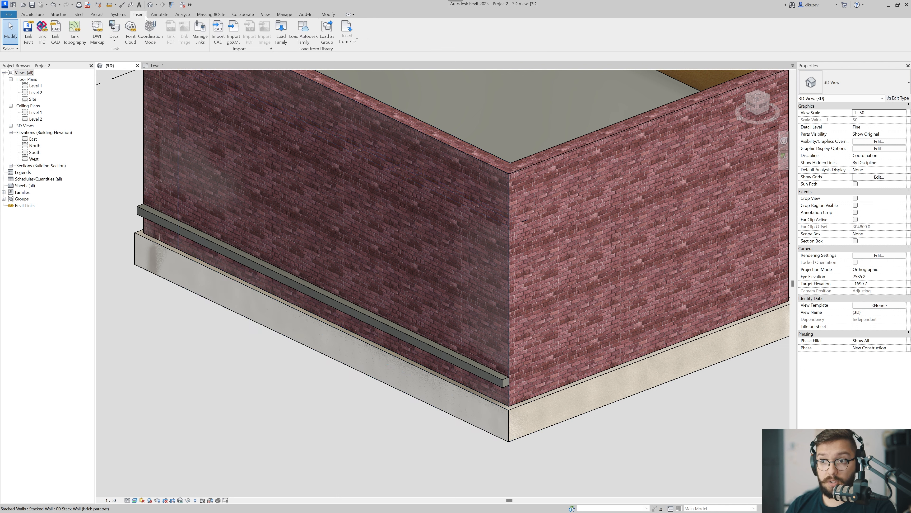
click(303, 33)
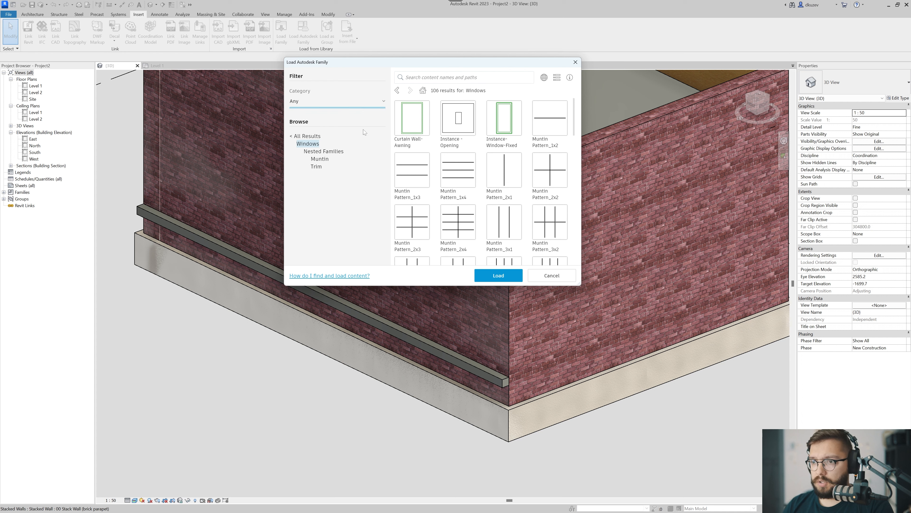
click(309, 135)
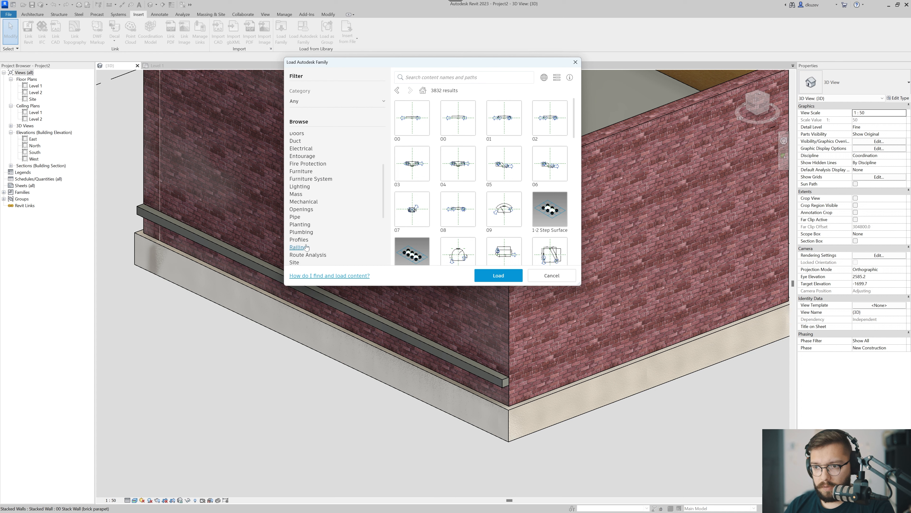
click(312, 244)
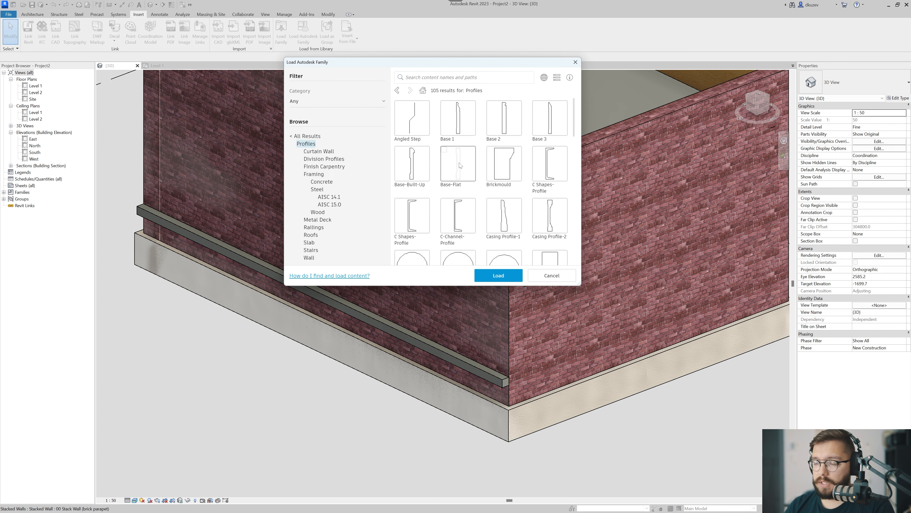
click(462, 131)
click(498, 275)
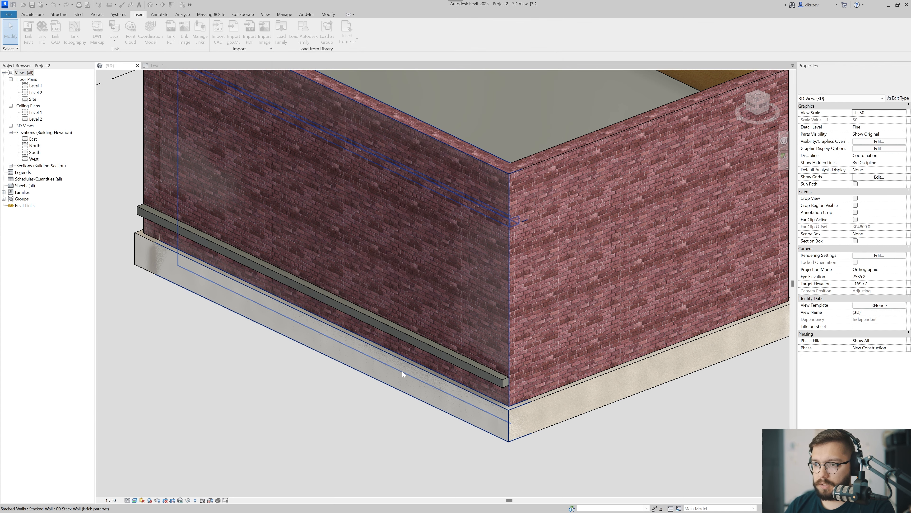
Duplicate the Cornice wall sweep's type under the name Baseboard.
scroll(391, 368, up, 5)
click(401, 365)
scroll(401, 365, down, 2)
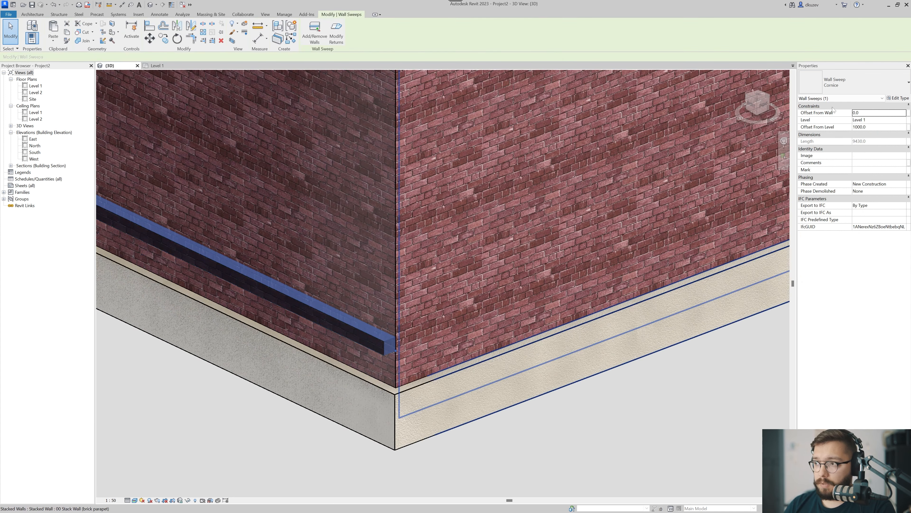
click(901, 99)
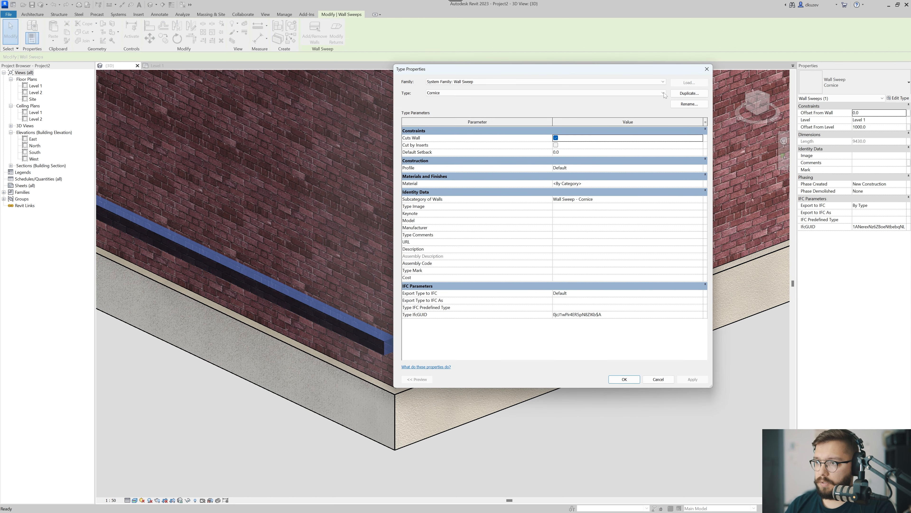
click(679, 94)
text(Baseboard)
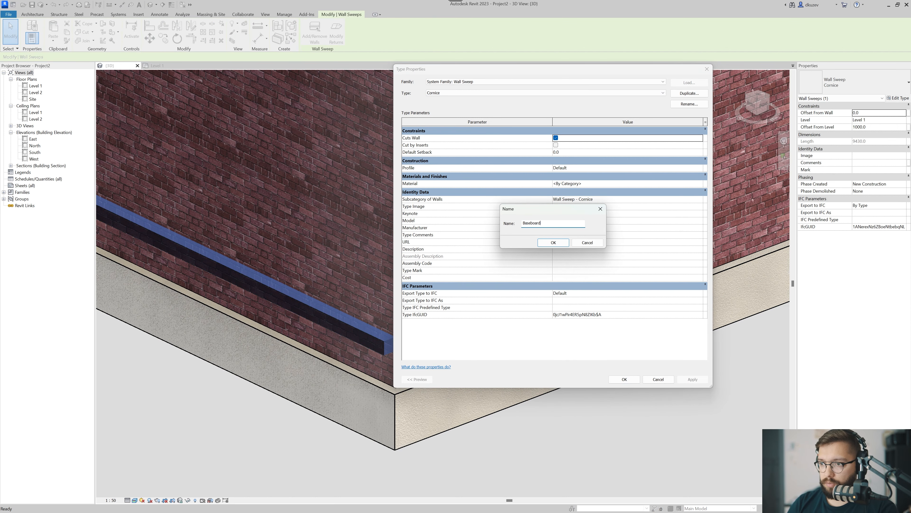
key(Return)
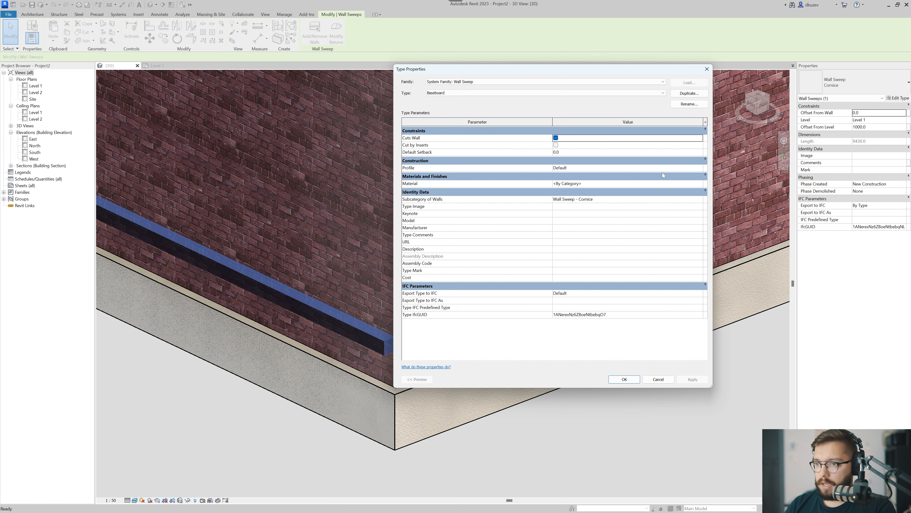
Set the Baseboard sweep type's Profile to Base 1 : 7 1/4" x 5/8" and apply it.
click(701, 174)
click(697, 175)
click(700, 167)
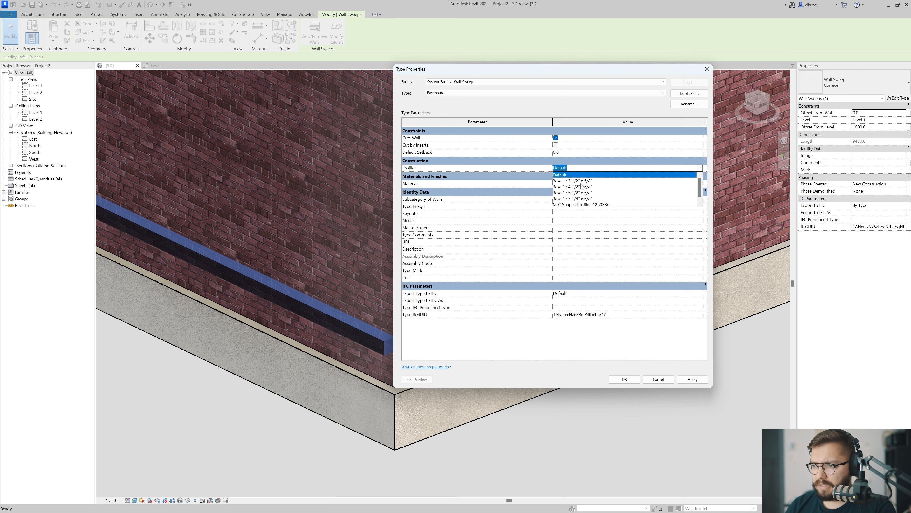
click(578, 199)
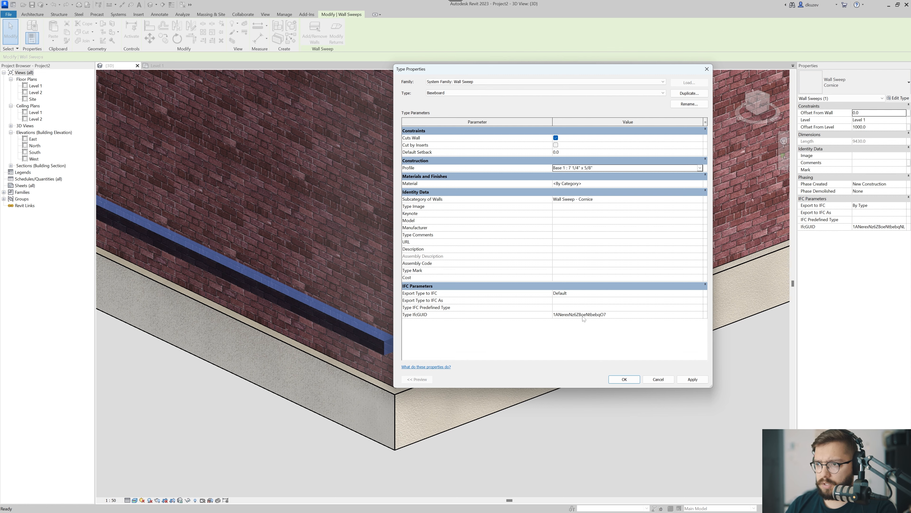
click(624, 379)
key(Escape)
Search the materials for wood and assign Cherry as the Baseboard sweep type's material.
scroll(419, 343, up, 4)
scroll(420, 343, up, 3)
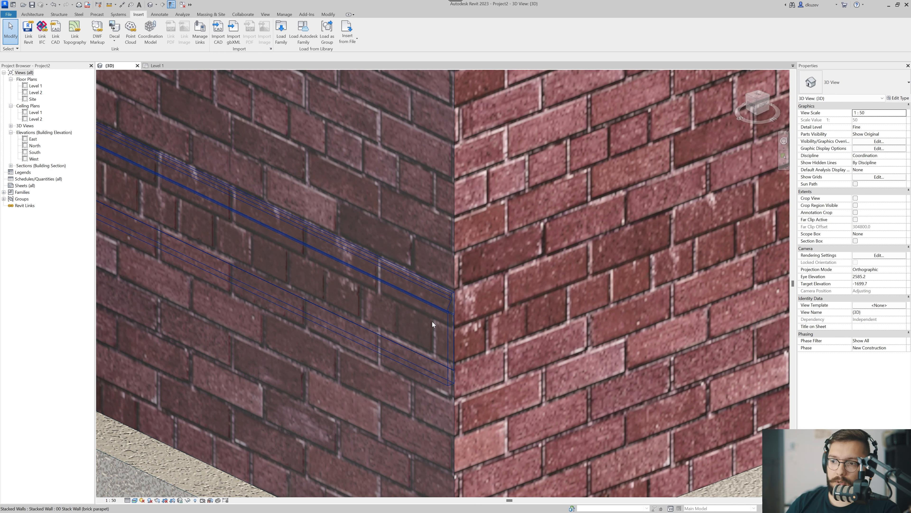
click(433, 309)
click(893, 98)
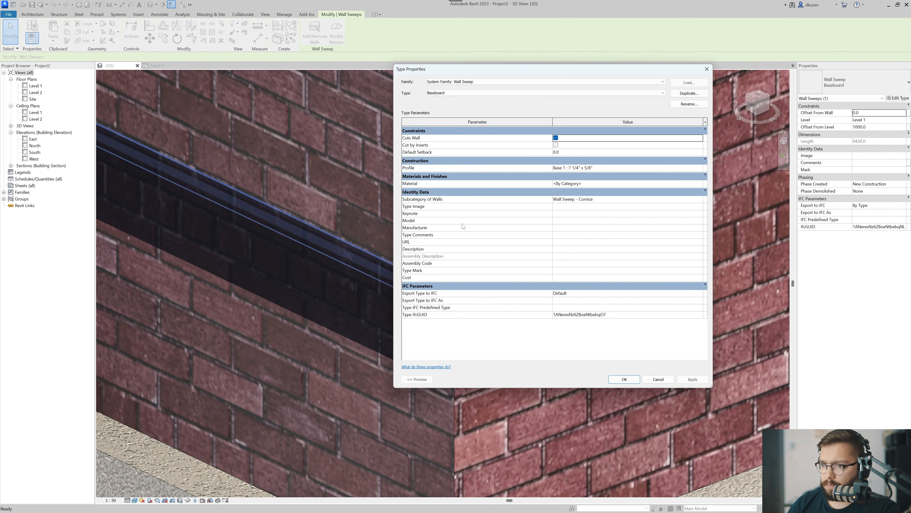
click(689, 183)
click(699, 183)
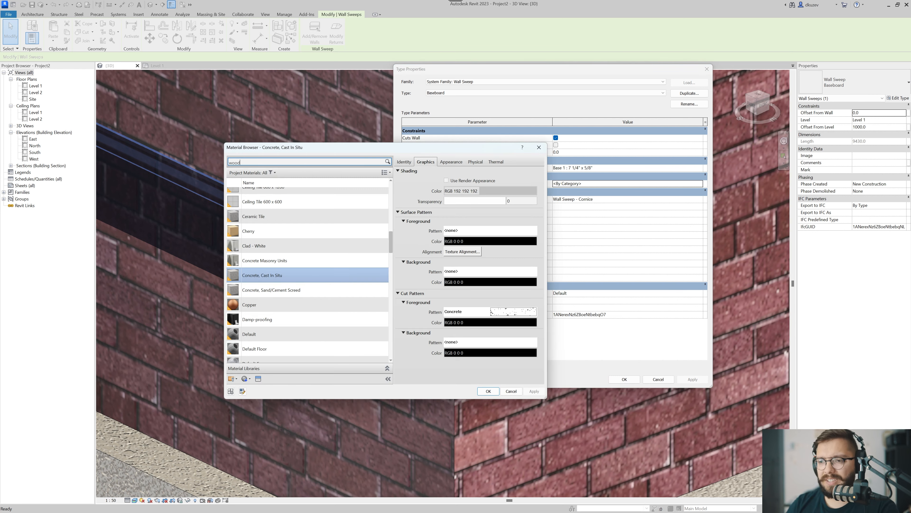
text(wood)
double_click(278, 197)
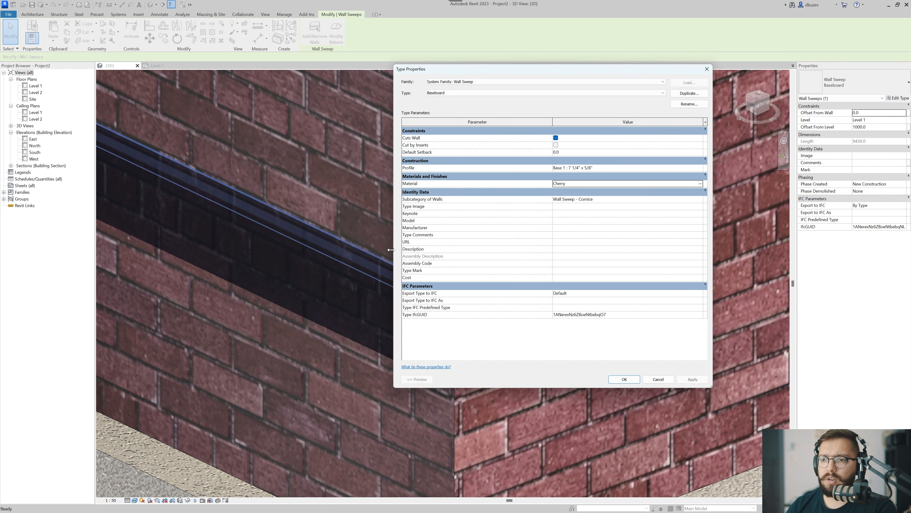
click(624, 379)
key(Escape)
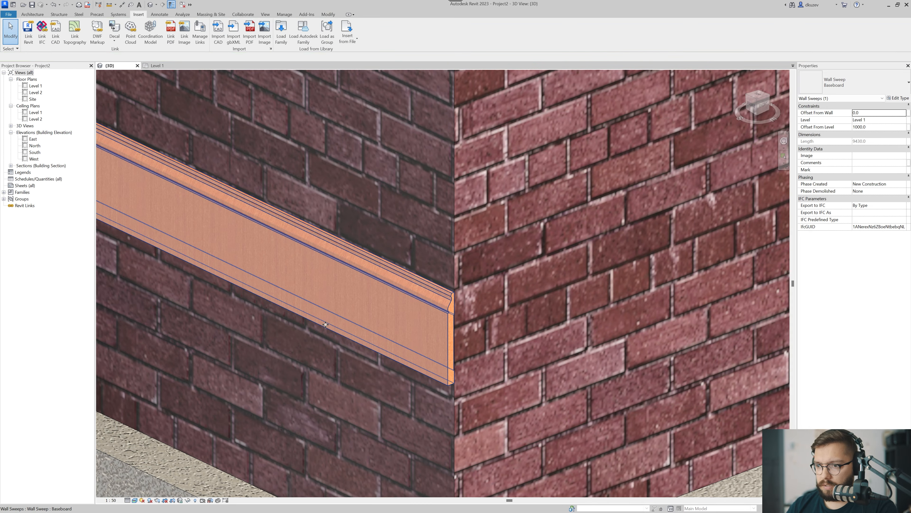
Try to add the adjoining brick wall around the corner to the baseboard sweep, and undo it.
scroll(405, 387, up, 2)
scroll(270, 376, down, 4)
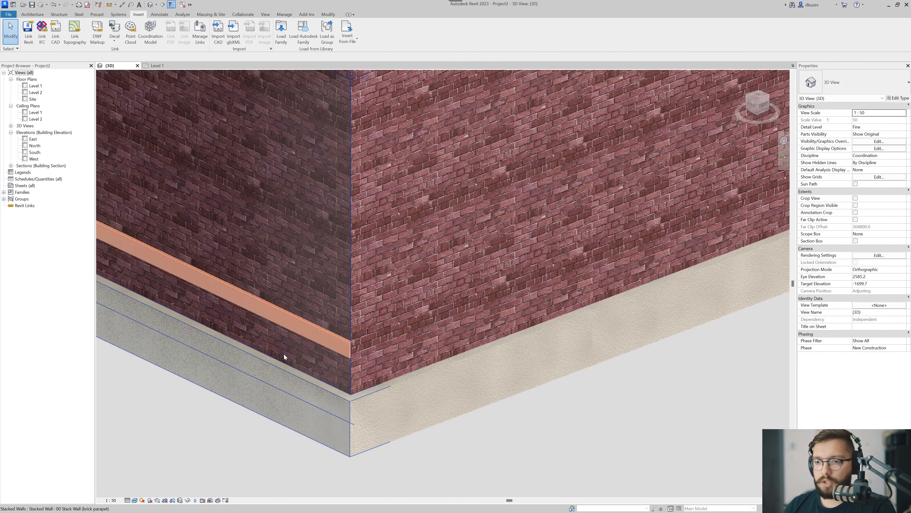
scroll(332, 333, up, 5)
scroll(334, 330, up, 4)
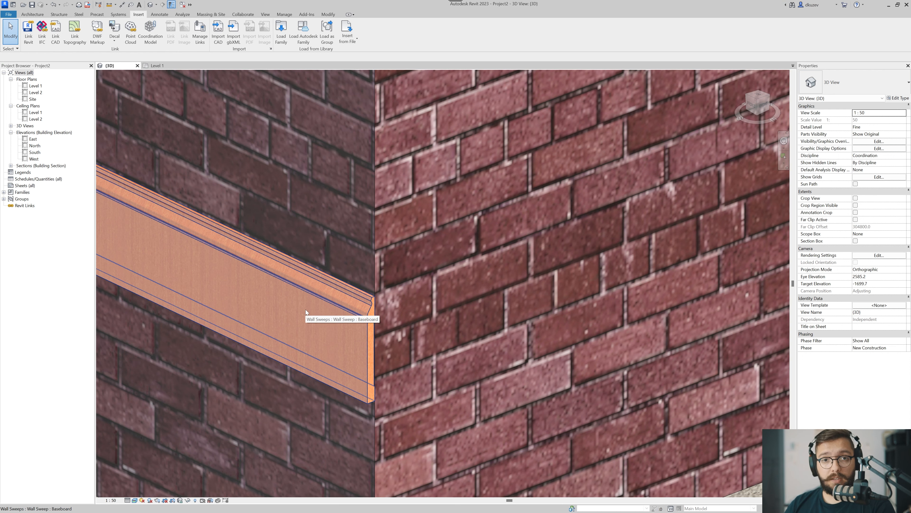
scroll(306, 312, down, 6)
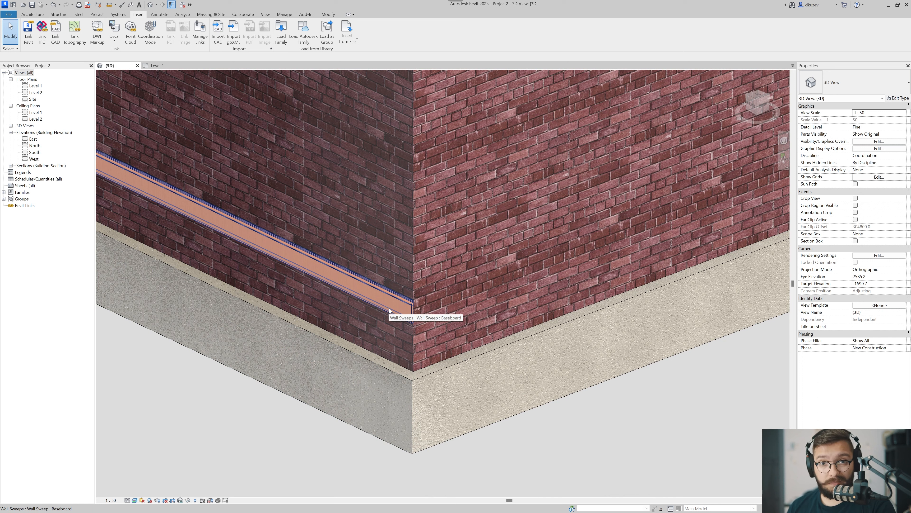
shift+middle_drag(376, 304, 365, 328)
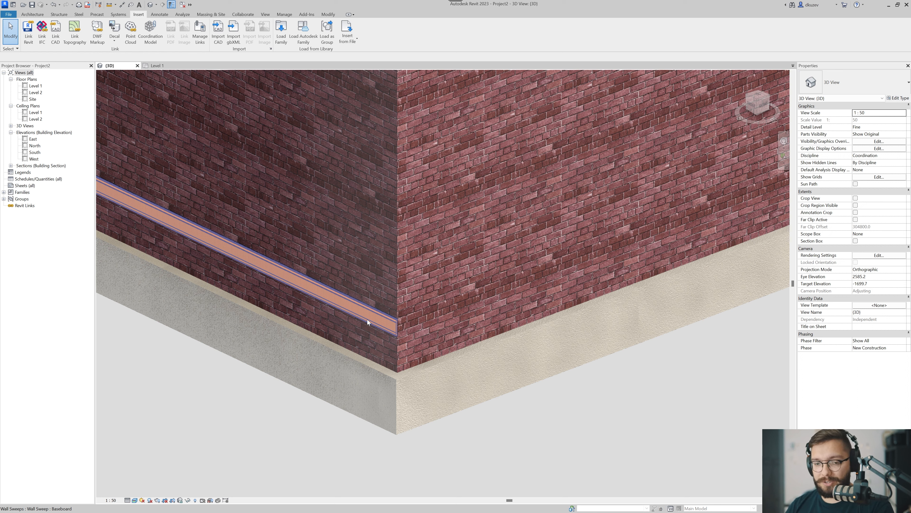
click(367, 319)
click(315, 34)
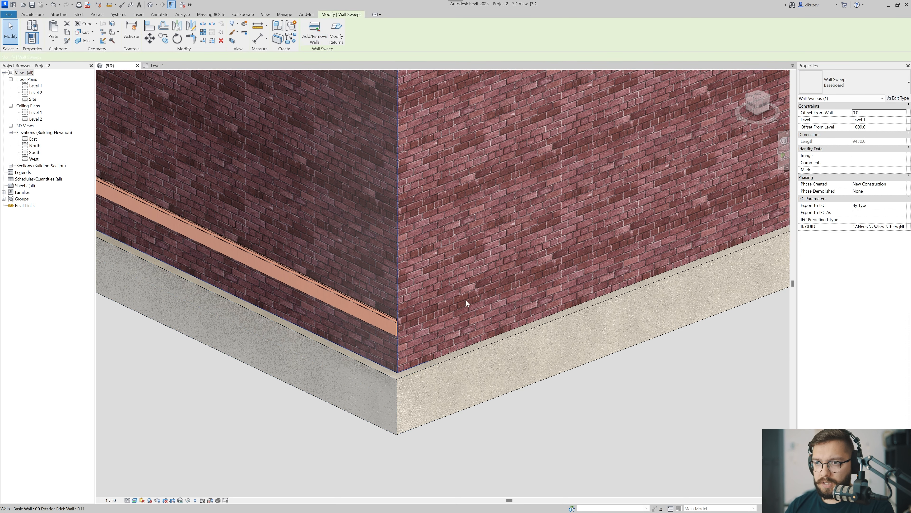
click(521, 322)
key(Escape)
key(Escape)
scroll(499, 385, down, 3)
shift+middle_drag(565, 344, 469, 350)
scroll(469, 349, up, 8)
key(ctrl+z)
scroll(404, 373, down, 6)
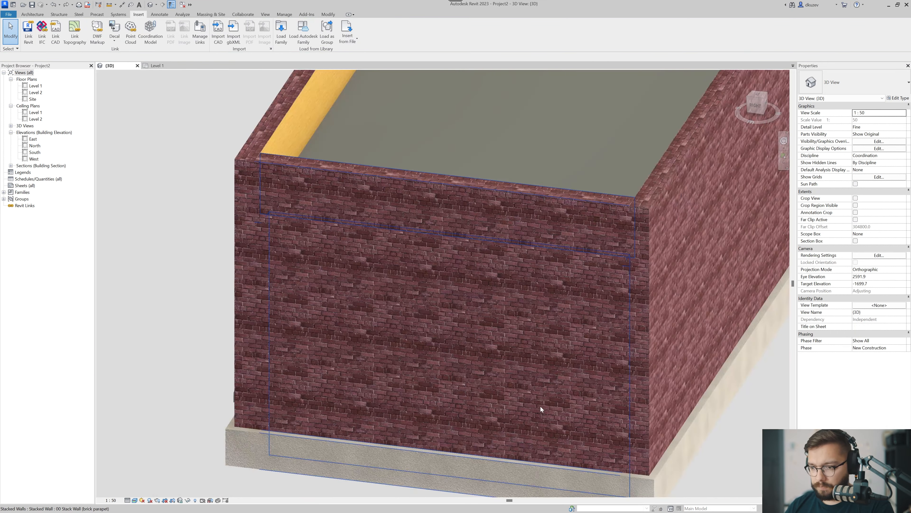
Delete the baseboard wall sweep from the long brick wall.
shift+middle_drag(432, 395, 432, 404)
scroll(432, 404, up, 6)
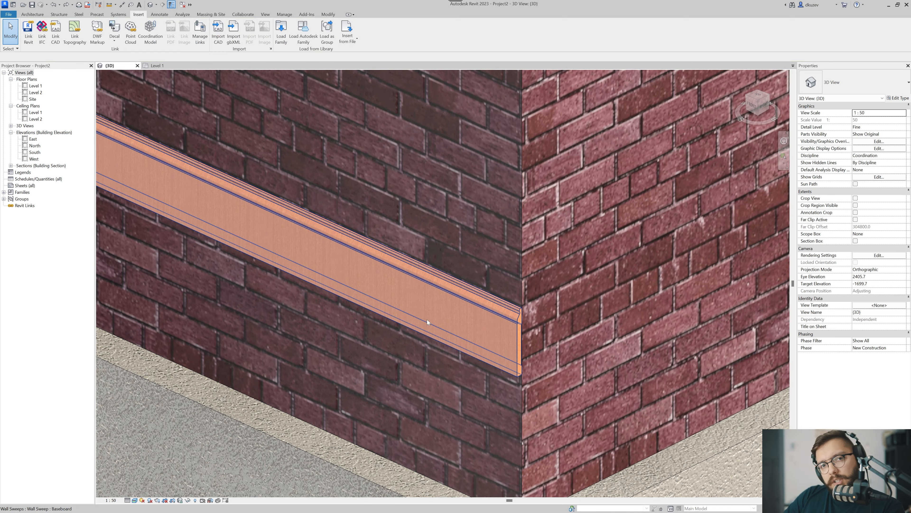
scroll(427, 319, down, 6)
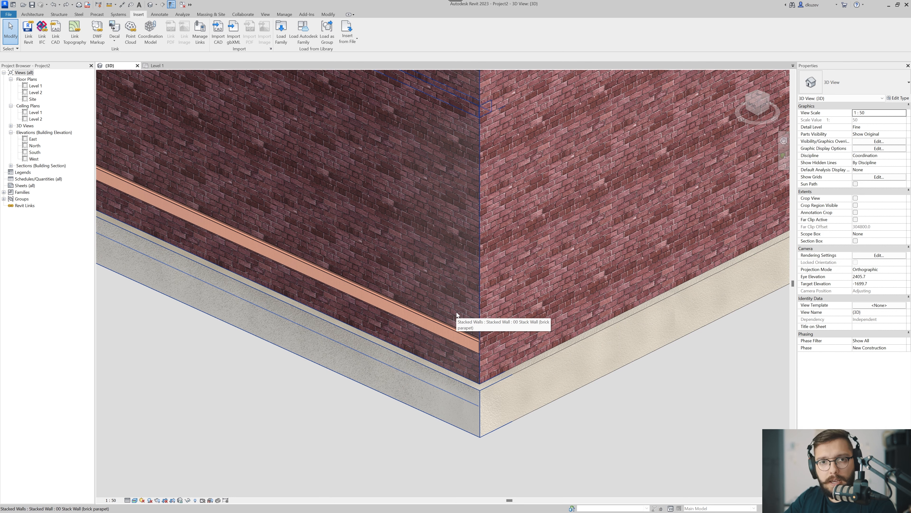
scroll(445, 332, down, 5)
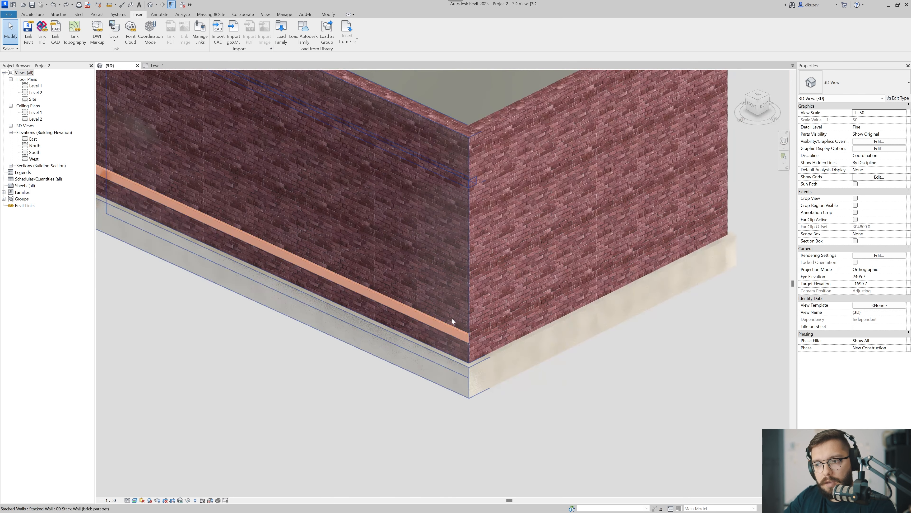
scroll(459, 307, down, 2)
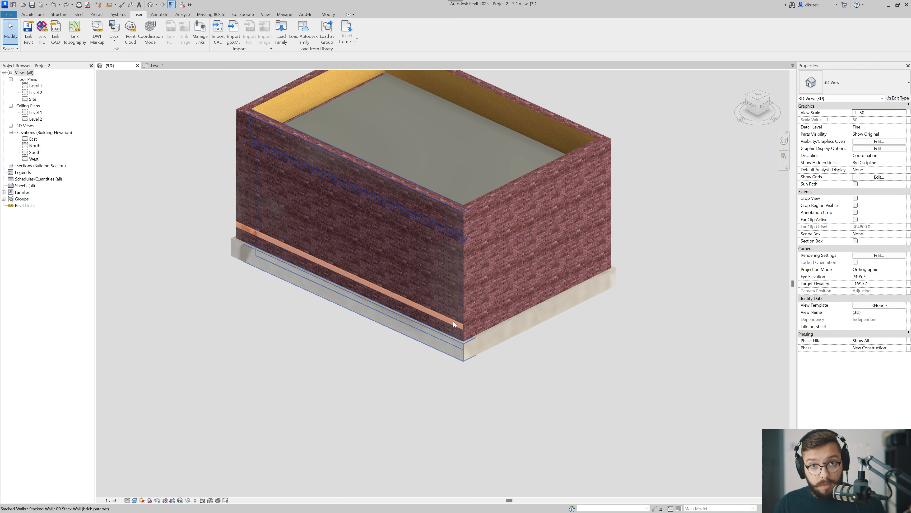
click(442, 311)
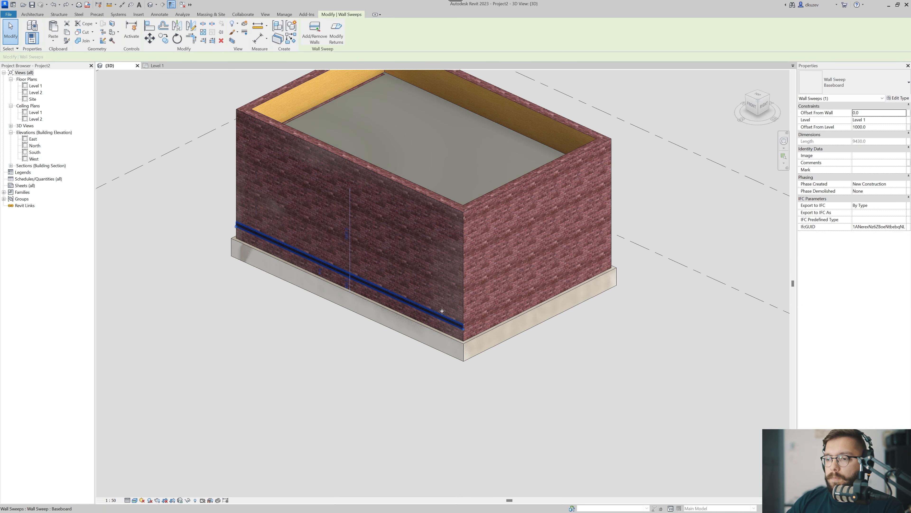
key(Escape)
scroll(436, 315, down, 2)
Copy the long front stacked wall into the building's interior, parallel to the original.
shift+middle_drag(453, 342, 539, 362)
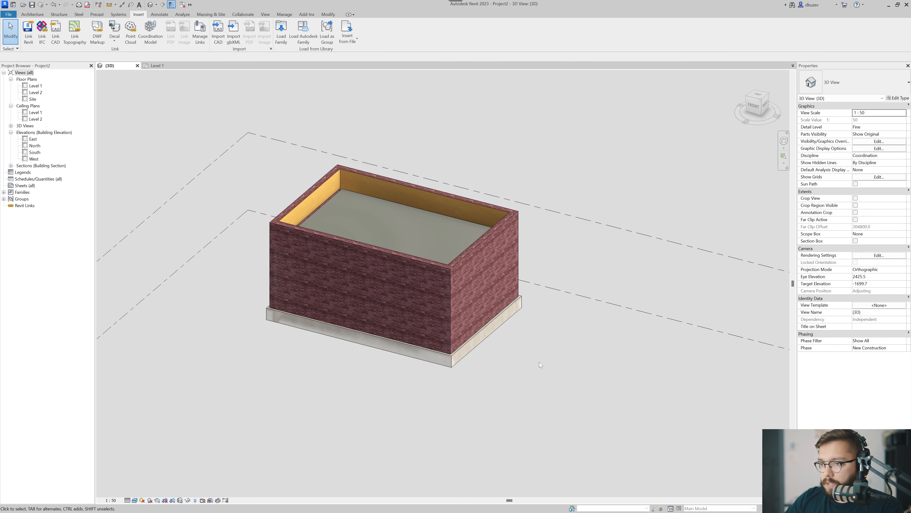
click(481, 294)
shift+middle_drag(405, 306, 393, 351)
key(c)
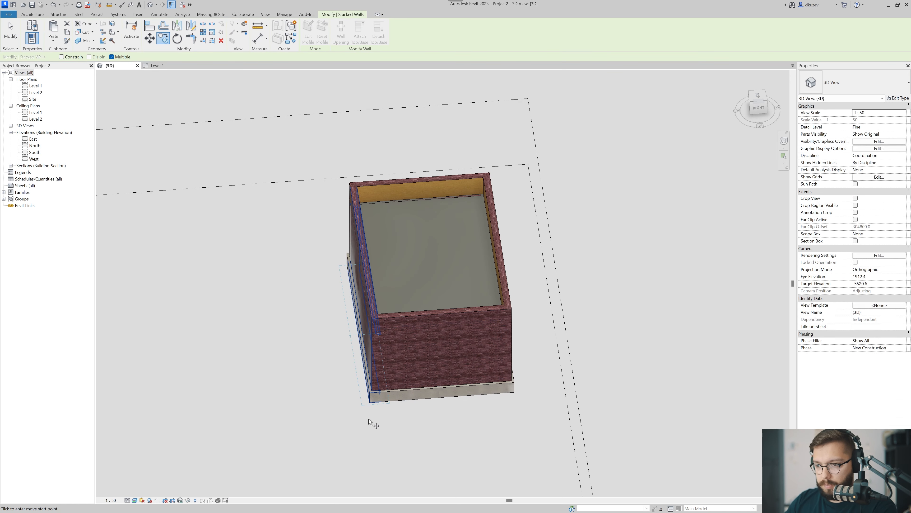
click(371, 402)
click(437, 425)
key(Escape)
shift+middle_drag(370, 367, 484, 372)
click(419, 406)
shift+middle_drag(419, 406, 442, 399)
Create a section box around the building and pull its short side inward to cut through the walls.
click(409, 303)
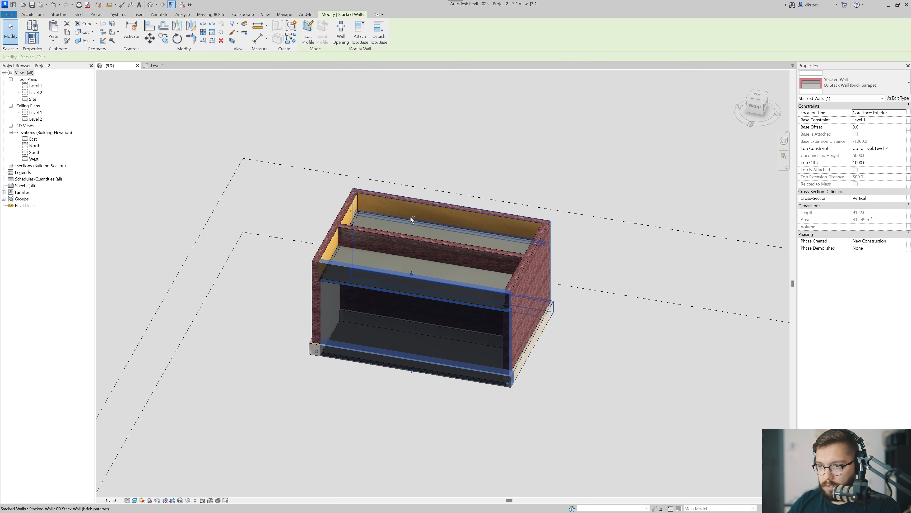
key(b)
key(x)
click(572, 431)
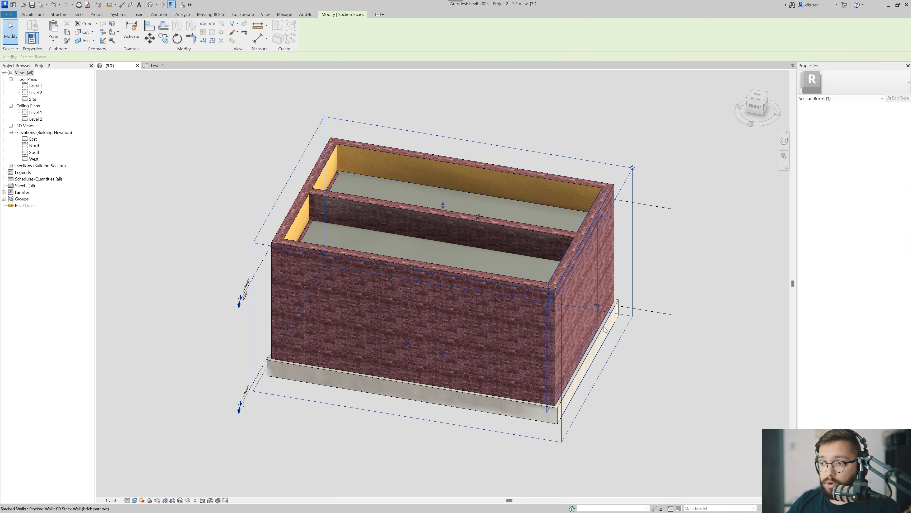
shift+middle_drag(592, 305, 564, 328)
scroll(505, 359, up, 4)
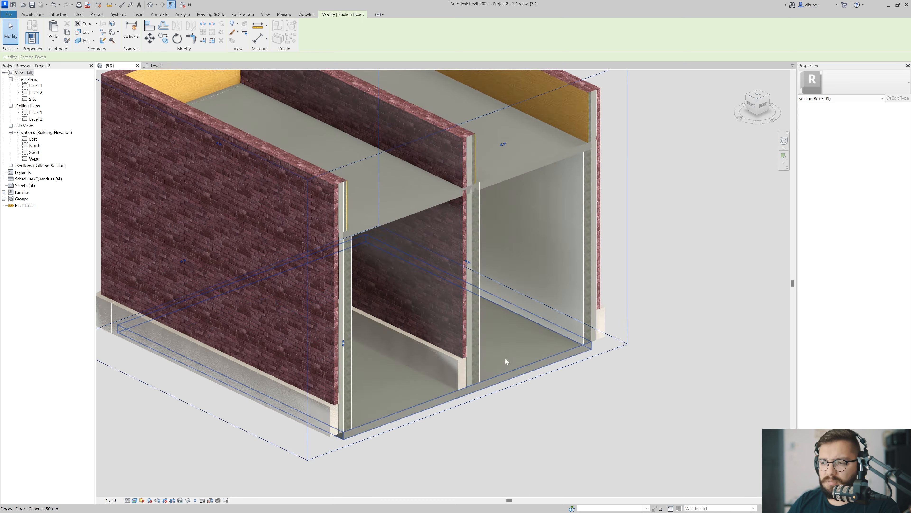
Change the copied middle wall's type to Interior - 135mm Partition (2-hr).
scroll(453, 358, down, 2)
shift+middle_drag(435, 323, 426, 322)
click(426, 323)
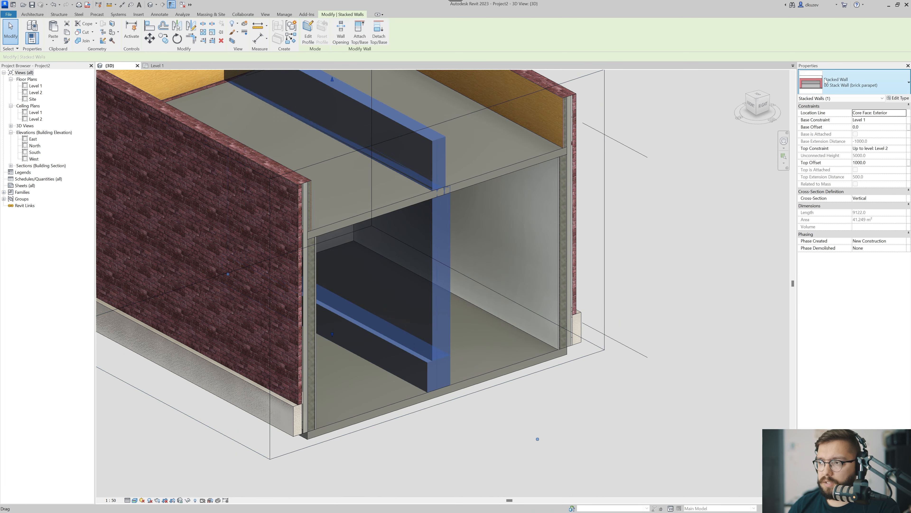
click(853, 89)
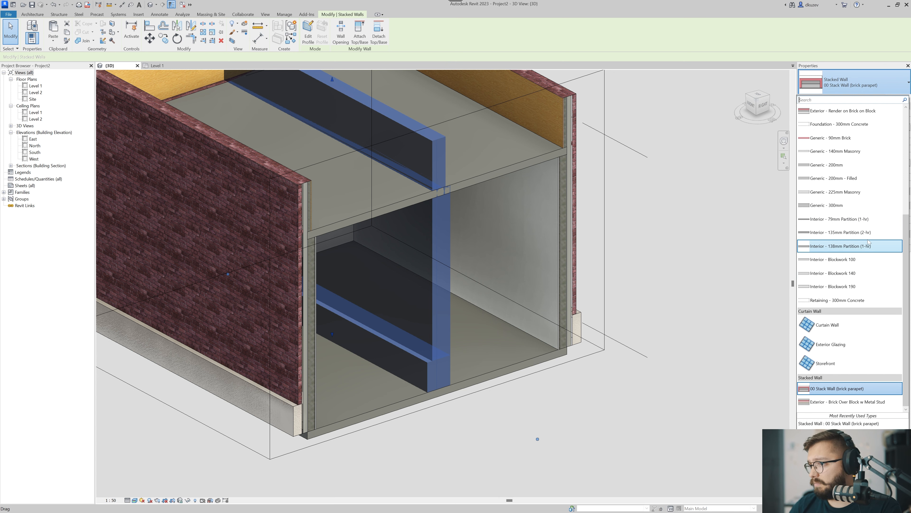
click(857, 232)
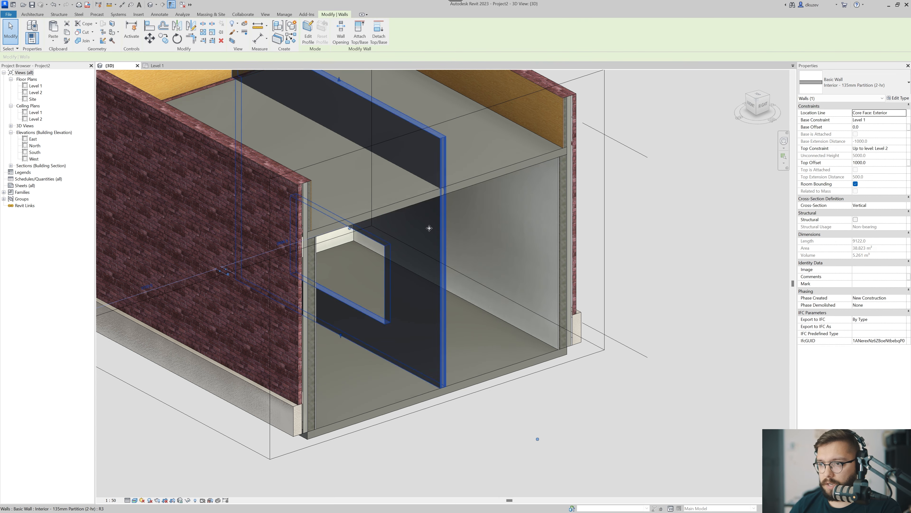
Lower the top of the interior partition wall to beneath the upper floor slab.
middle_drag(352, 103, 361, 149)
drag(349, 126, 364, 219)
key(Escape)
middle_drag(380, 356, 383, 302)
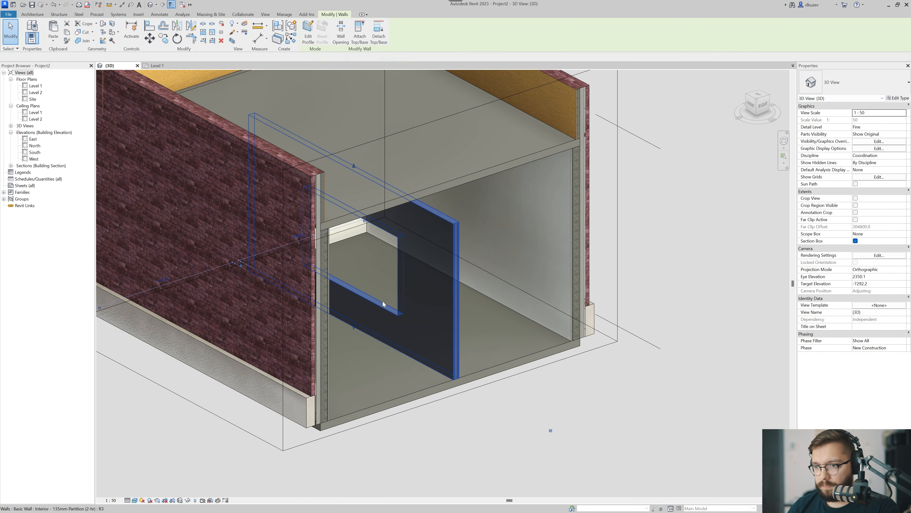
Delete the rectangular opening in the interior partition wall.
click(382, 268)
key(Delete)
scroll(408, 325, up, 4)
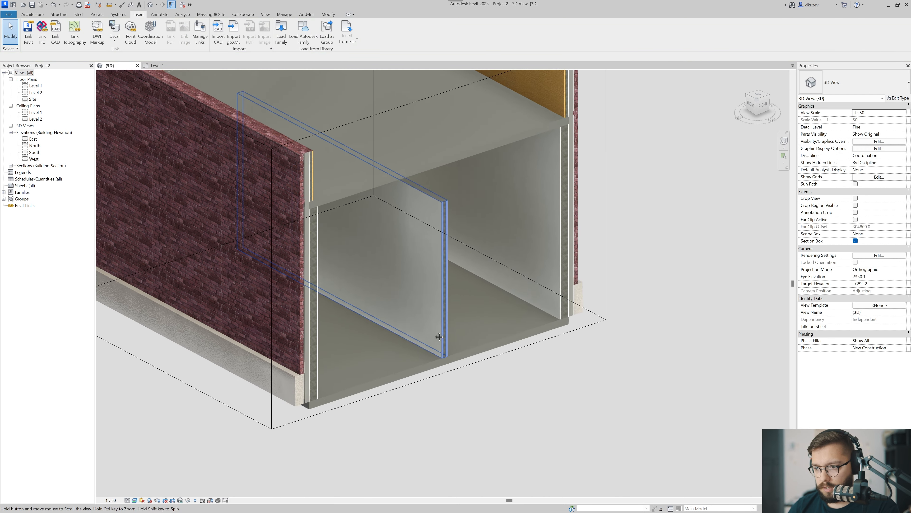
scroll(413, 327, up, 2)
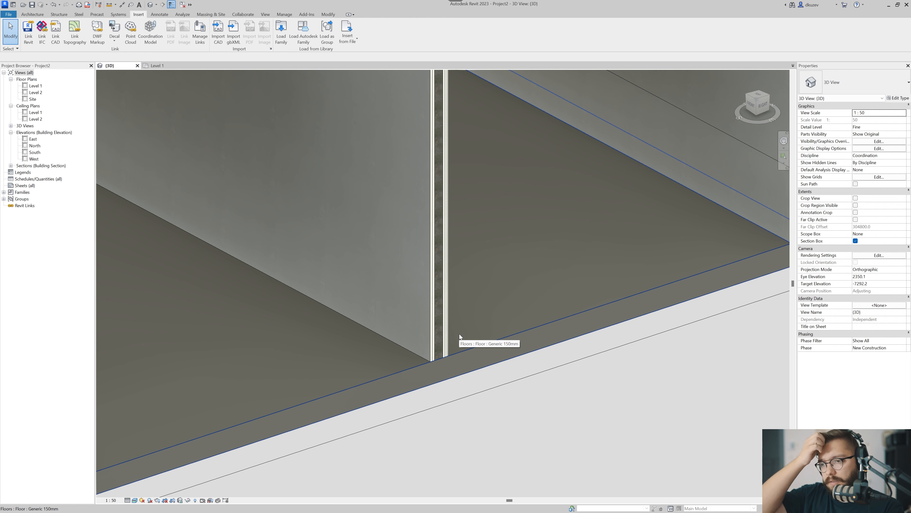
scroll(416, 362, up, 3)
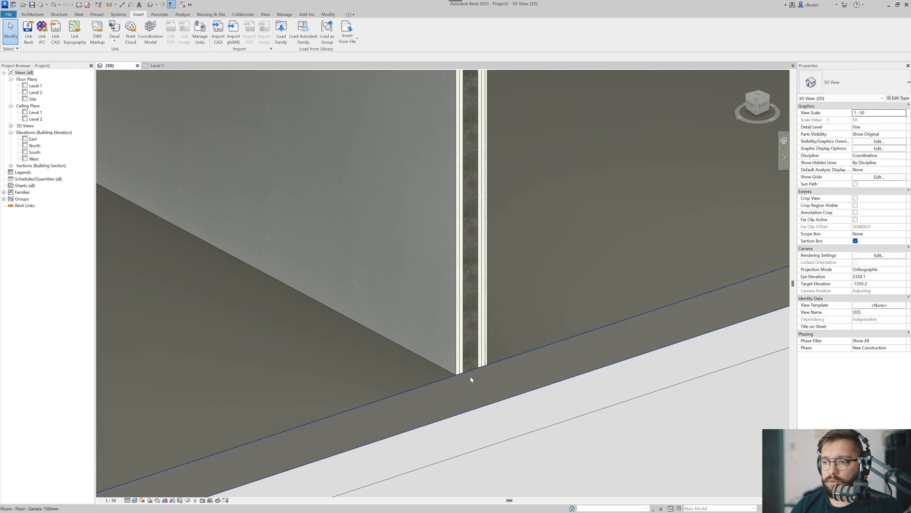
scroll(471, 377, down, 2)
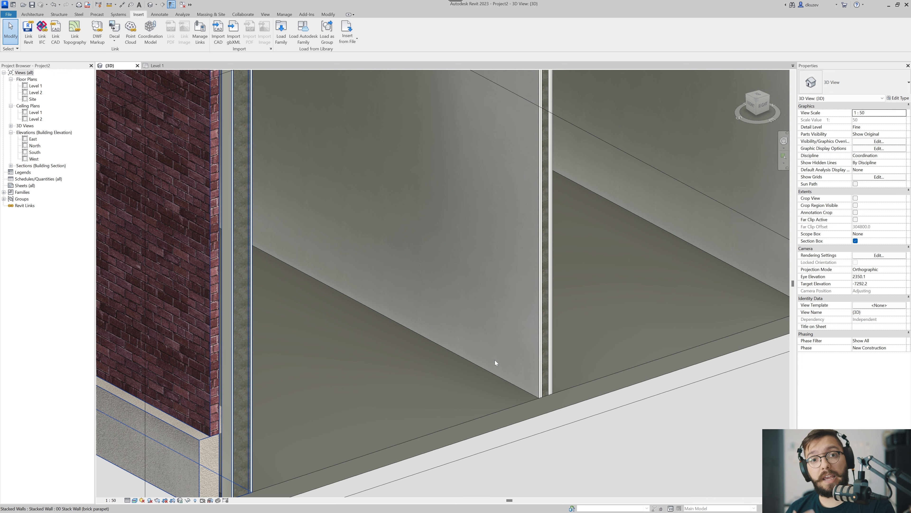
Open the interior partition wall type's layer structure for editing, with its section preview shown at the wall base.
click(524, 332)
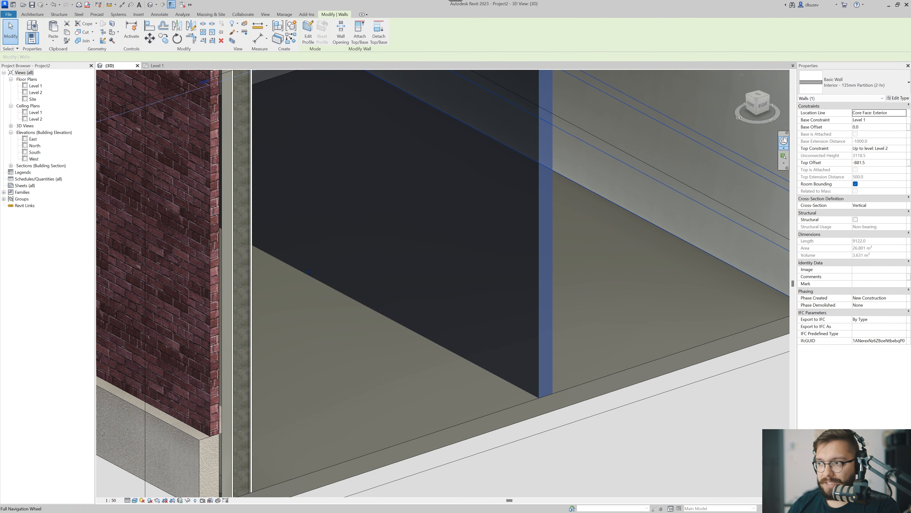
click(898, 98)
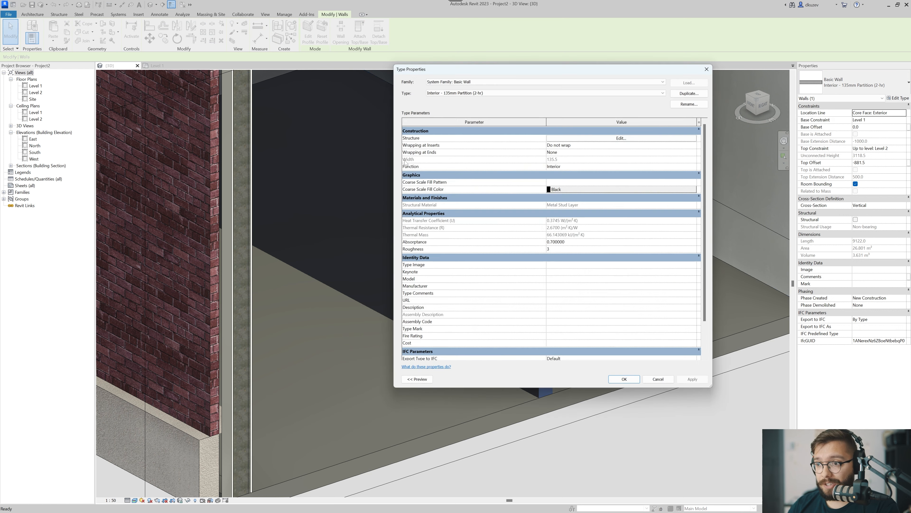
drag(503, 74, 489, 76)
click(401, 384)
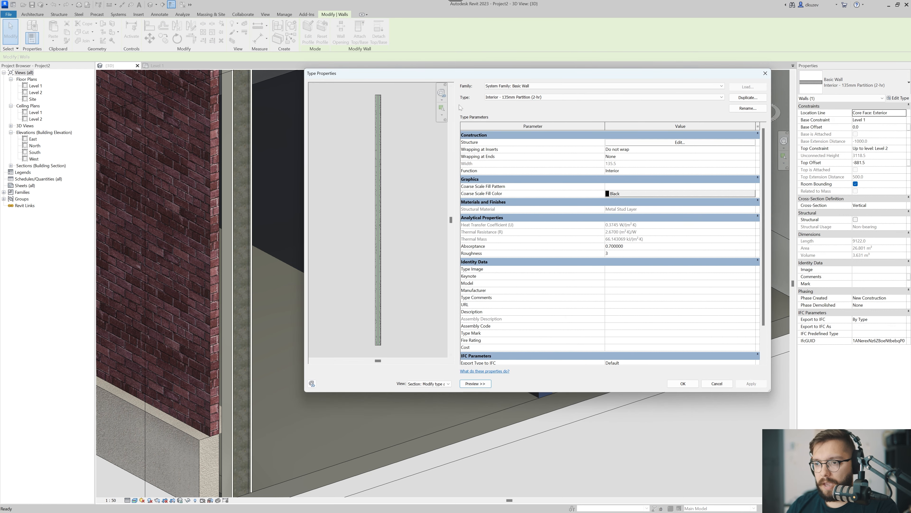
scroll(325, 319, up, 3)
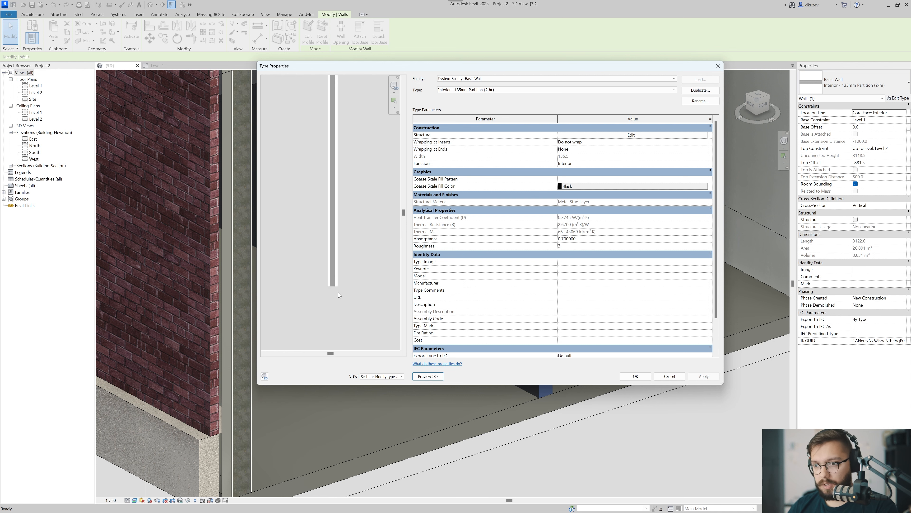
click(650, 135)
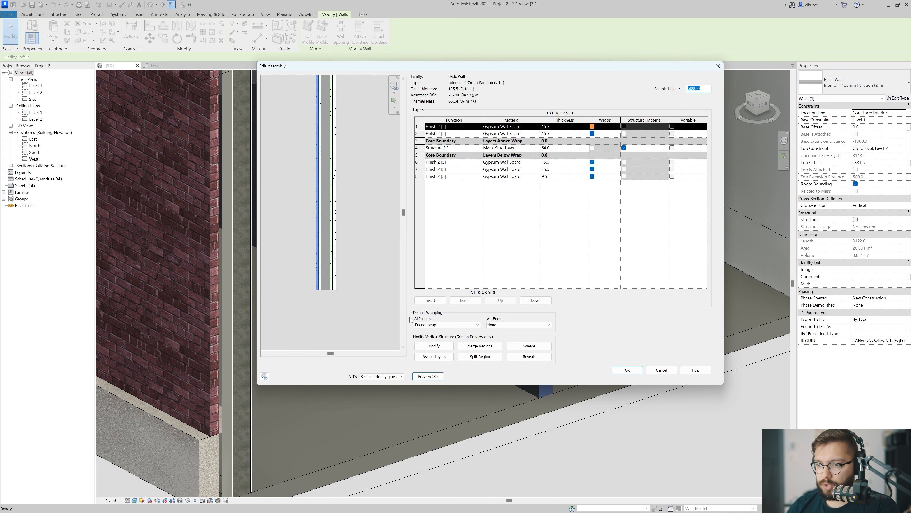
Add a wall sweep to the partition type using the Base 1 : 7 1/4" x 5/8" profile.
click(529, 346)
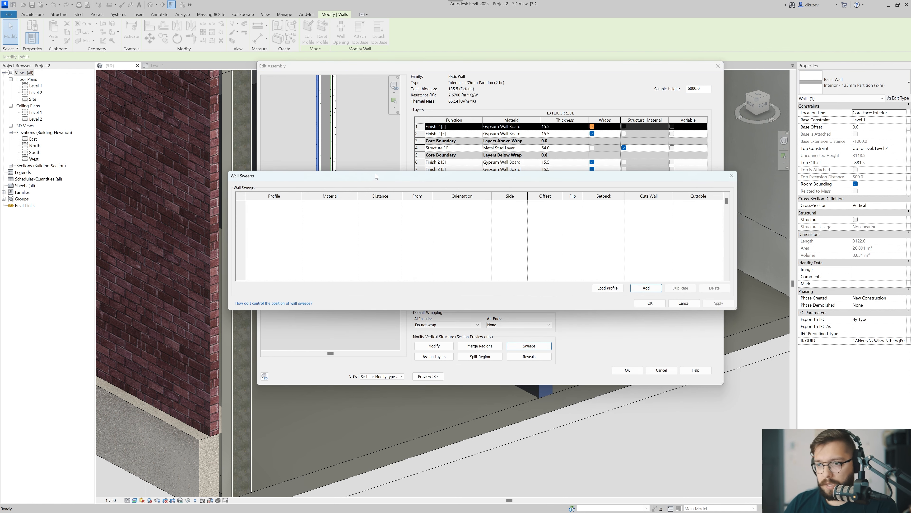
drag(376, 175, 507, 160)
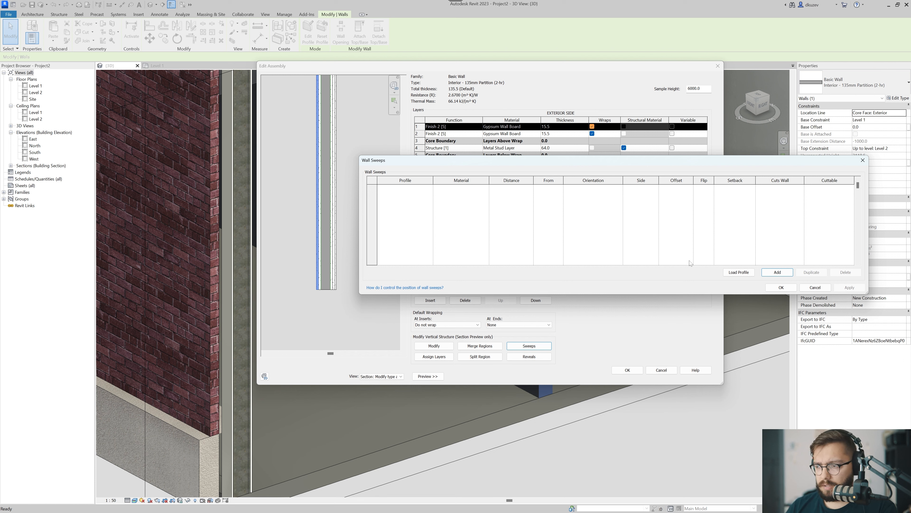
click(777, 273)
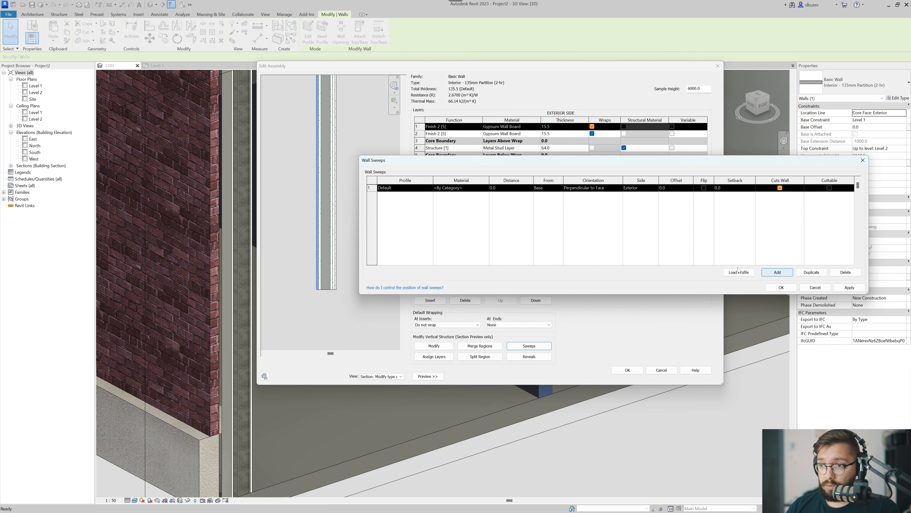
click(429, 188)
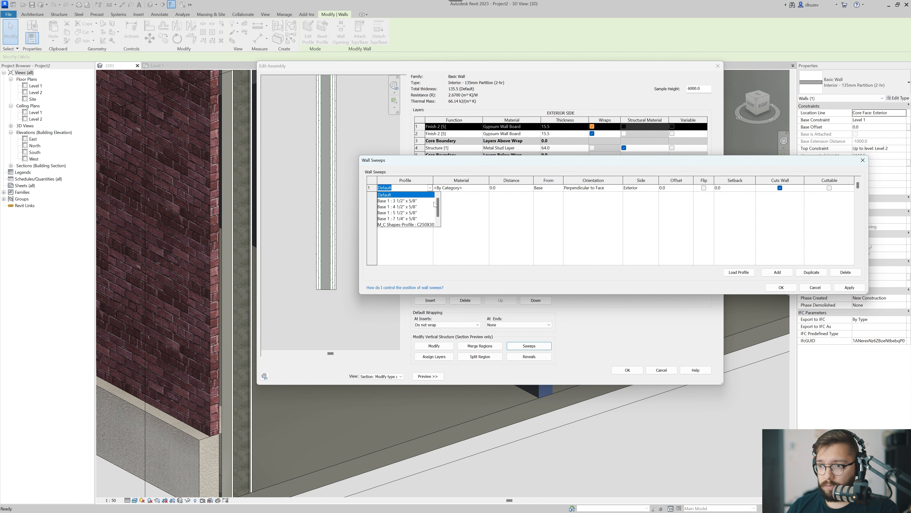
click(414, 219)
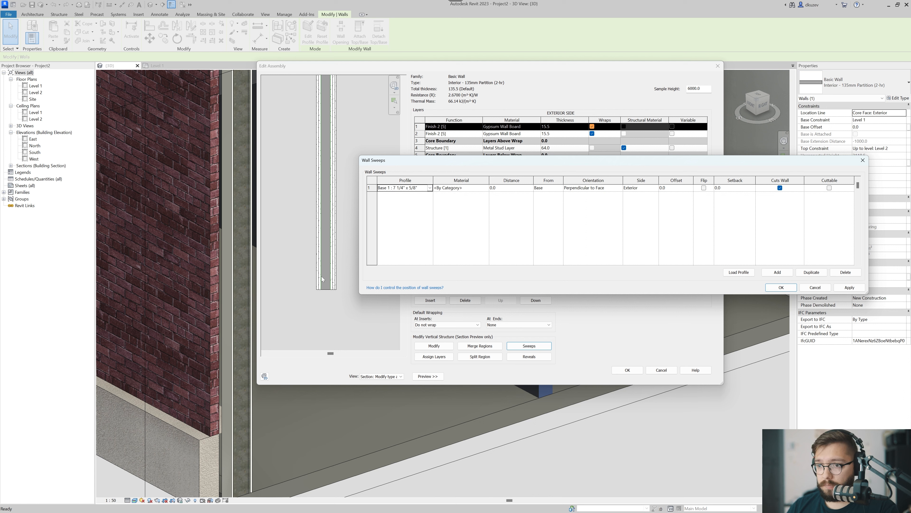
click(835, 288)
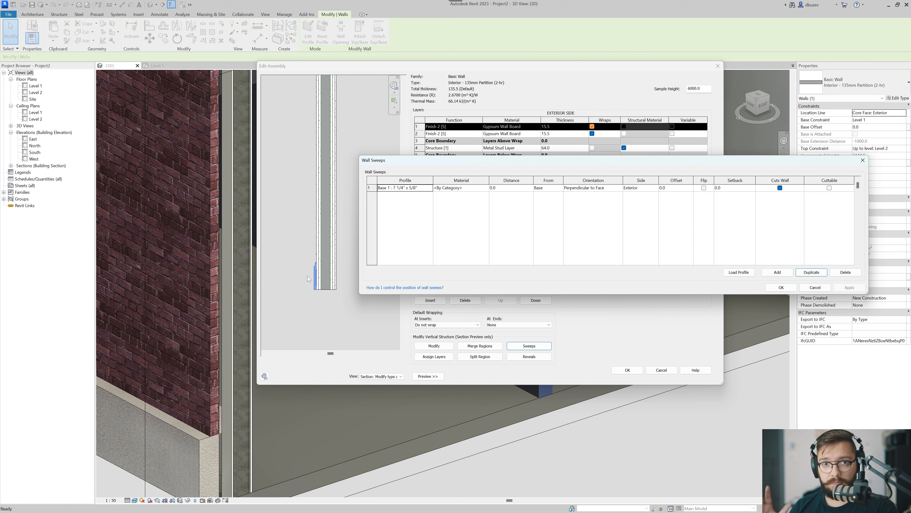
Assign the Cherry material to the baseboard sweep and apply it.
click(463, 188)
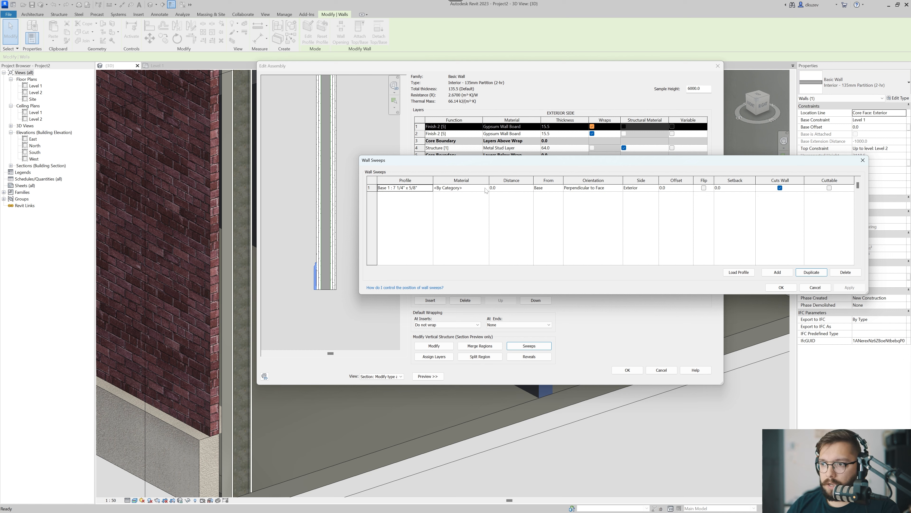
click(485, 188)
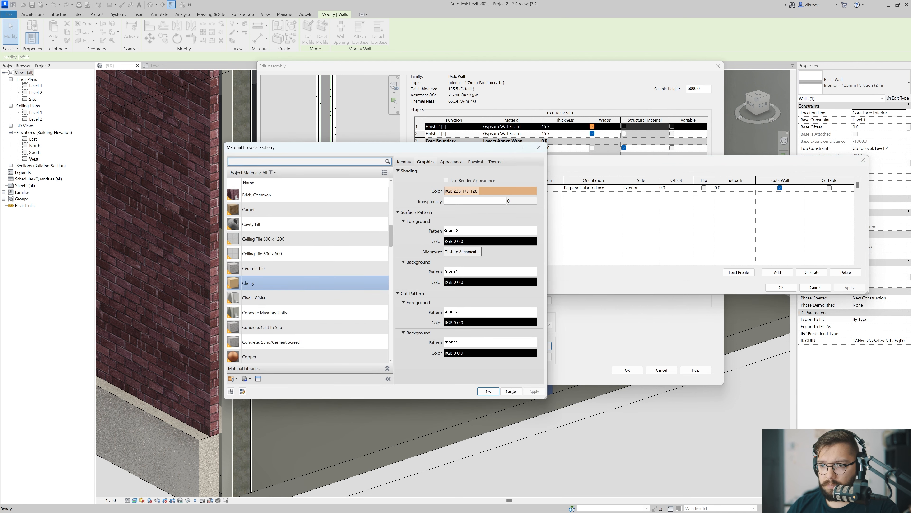
click(488, 391)
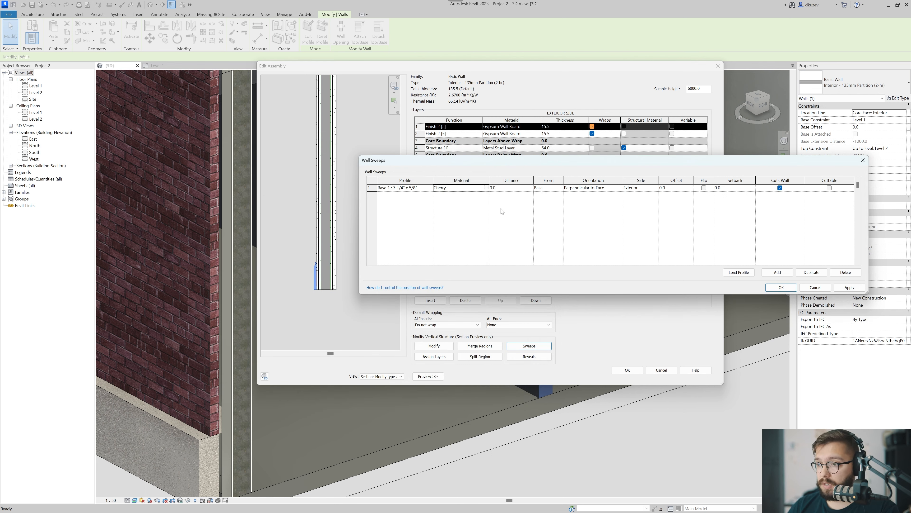
click(849, 287)
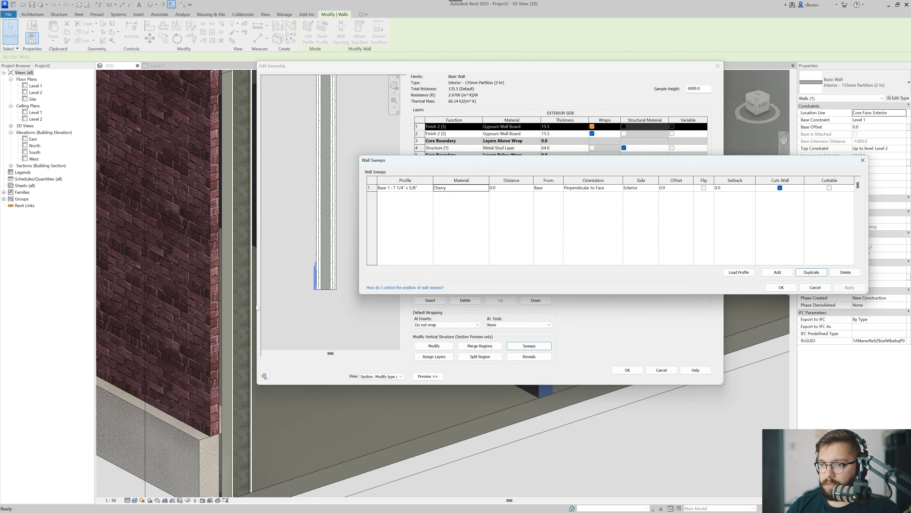
Set the baseboard sweep's distance from the base to 200 and apply it.
click(492, 188)
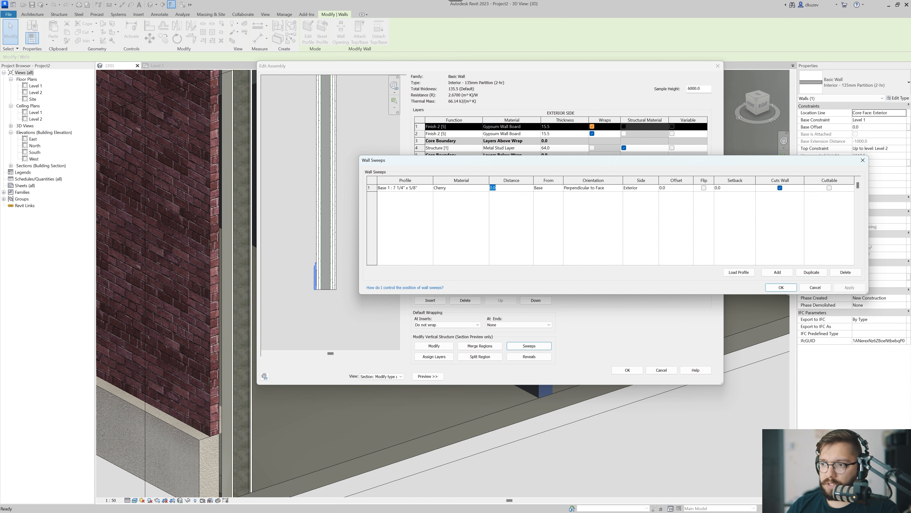
text(200)
click(552, 191)
click(850, 287)
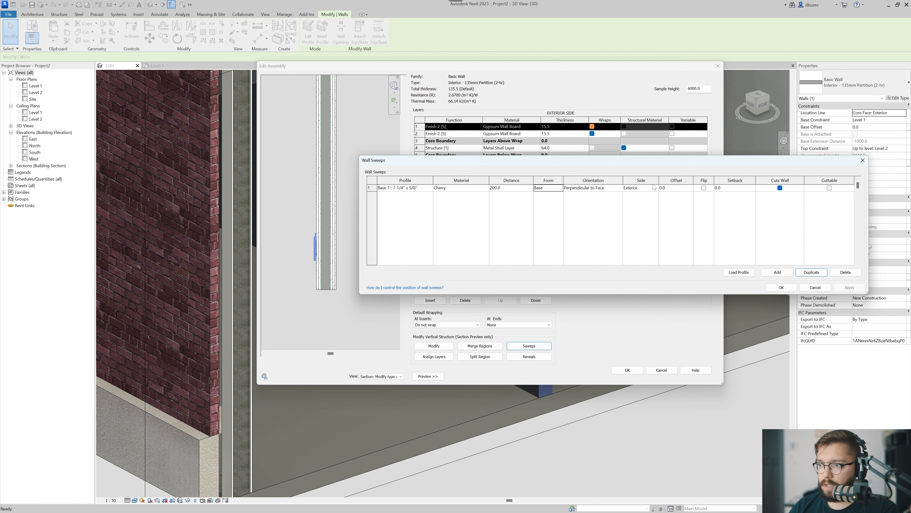
Switch the baseboard sweep to the Interior side of the wall and apply it.
click(642, 190)
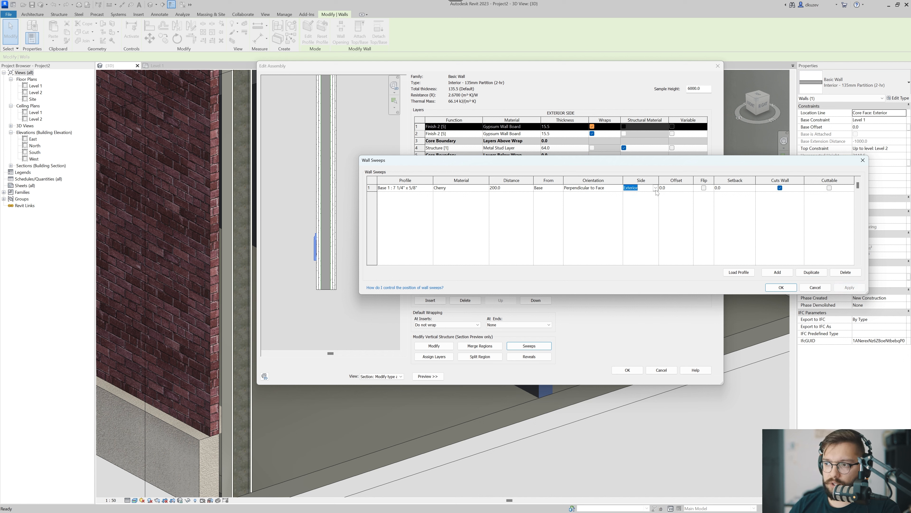
click(655, 188)
click(635, 203)
click(849, 287)
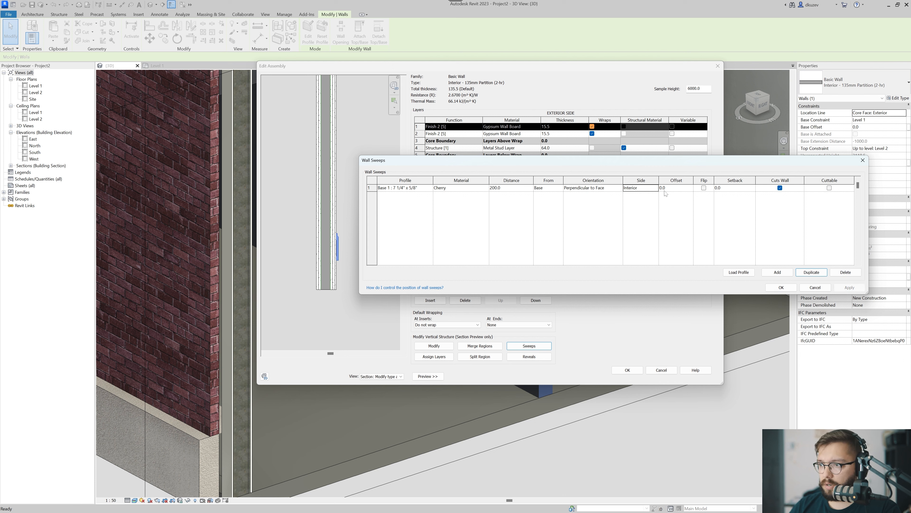
Set the baseboard sweep's offset from the wall face to 200 and apply it.
key(Tab)
drag(685, 167, 701, 156)
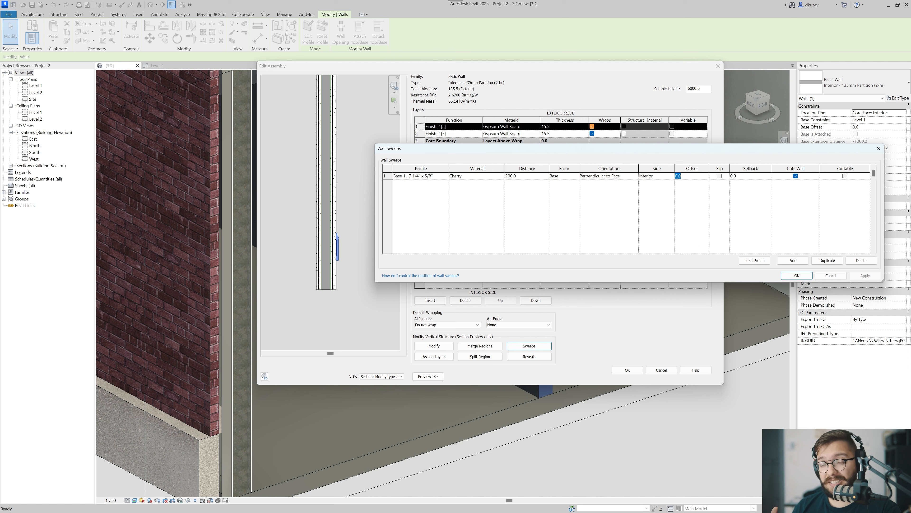
text(200)
key(Tab)
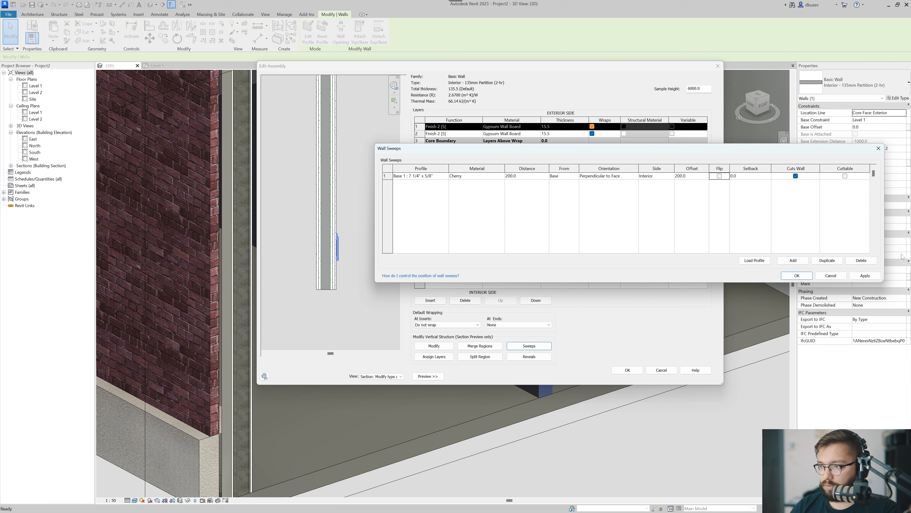
click(866, 276)
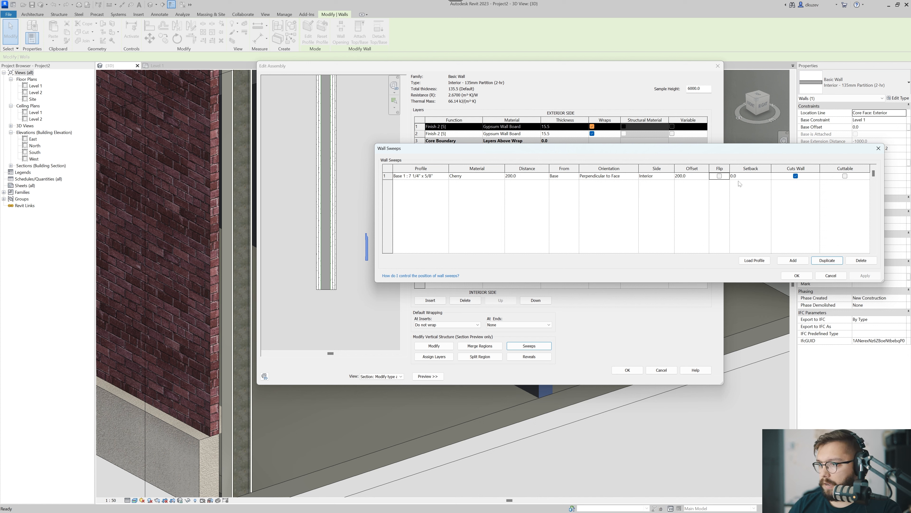
Flip the baseboard sweep's profile, apply it, and restore the unflipped orientation.
click(719, 176)
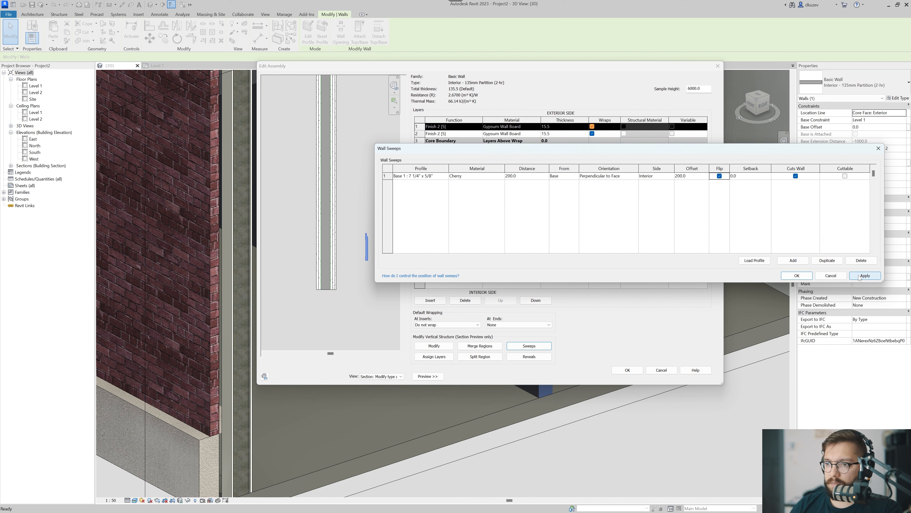
click(861, 276)
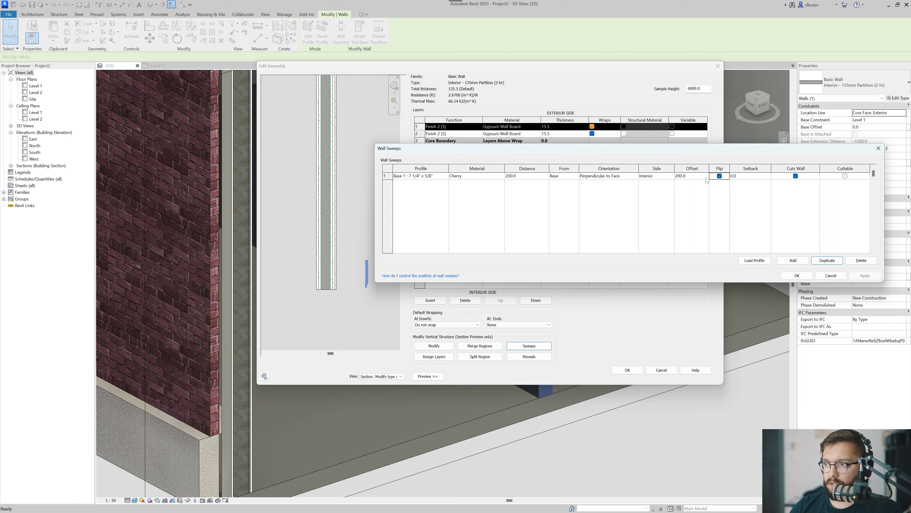
click(719, 176)
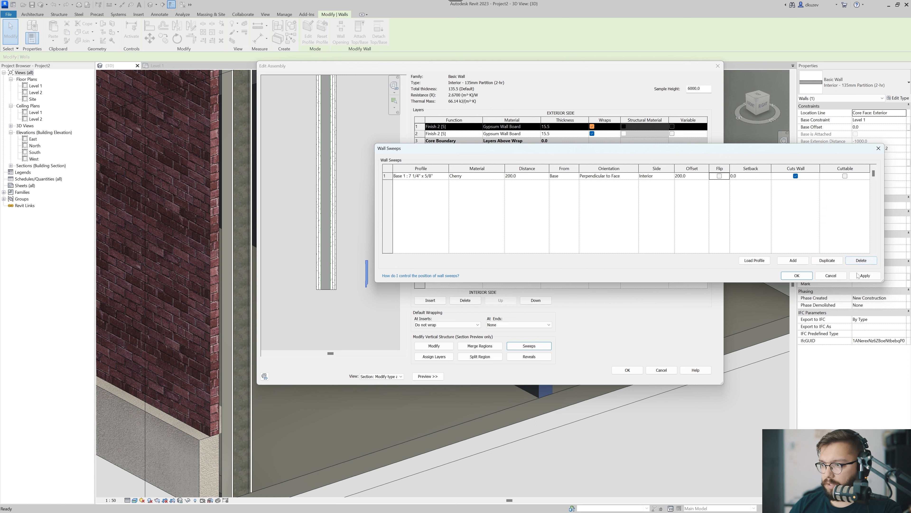
click(858, 275)
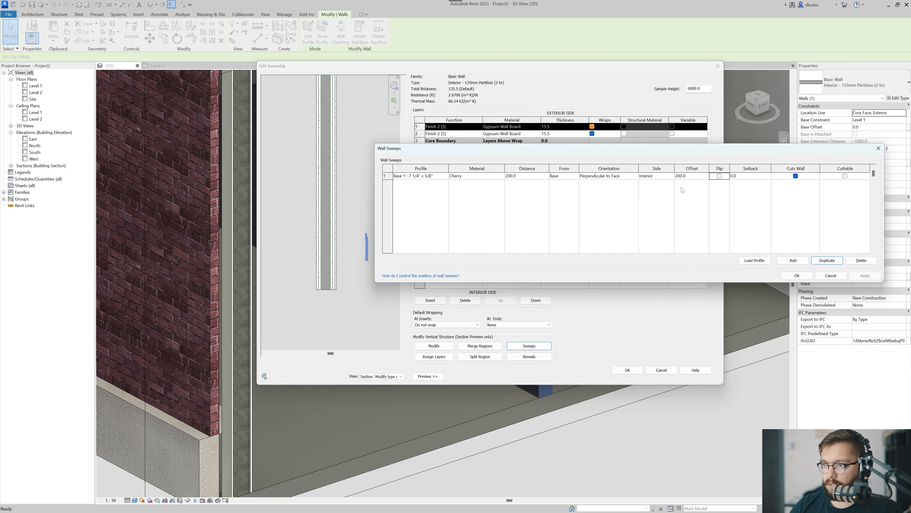
Reset both the baseboard sweep's offset and its distance from the base to 0 and apply.
double_click(693, 176)
text(0)
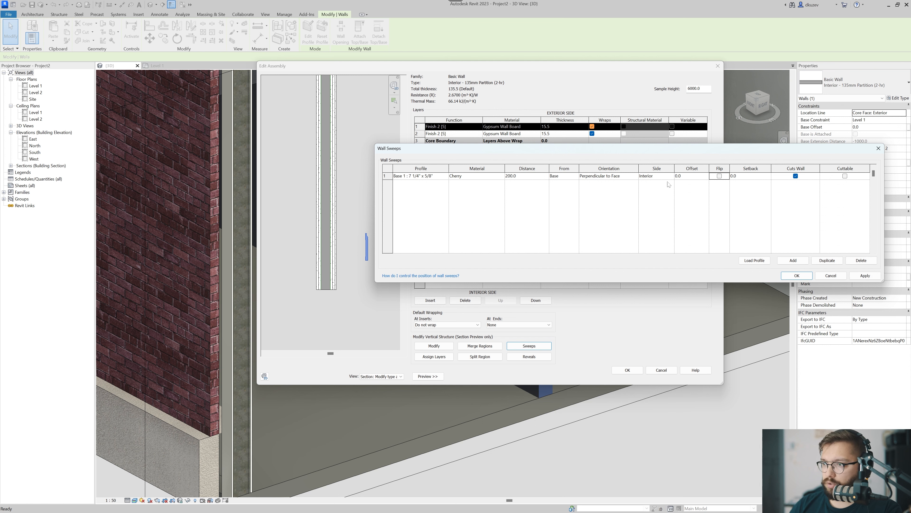
double_click(527, 176)
text(0)
key(Tab)
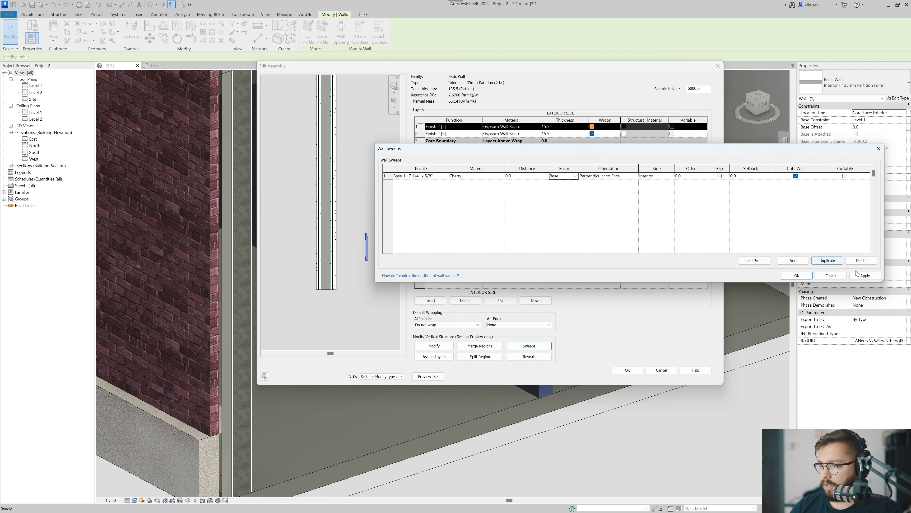
click(865, 276)
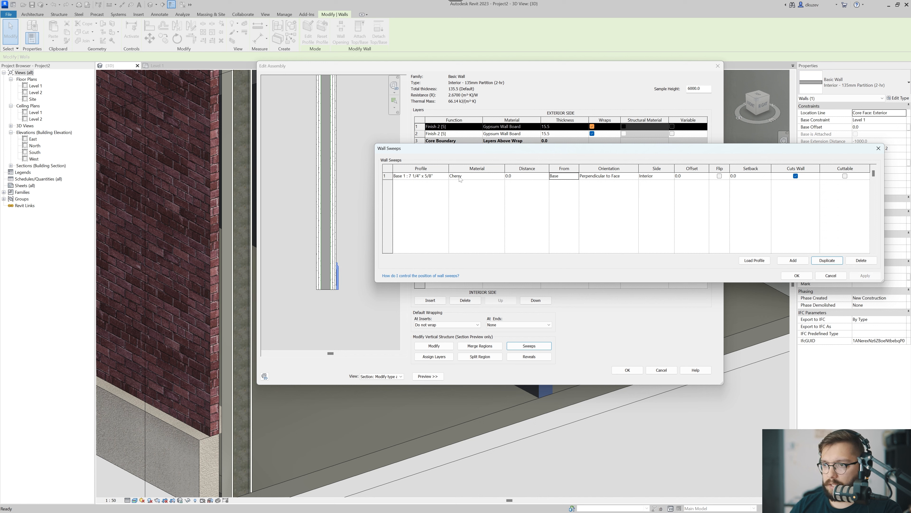
Duplicate the Cherry baseboard sweep and place the copy on the Exterior side of the wall.
click(493, 204)
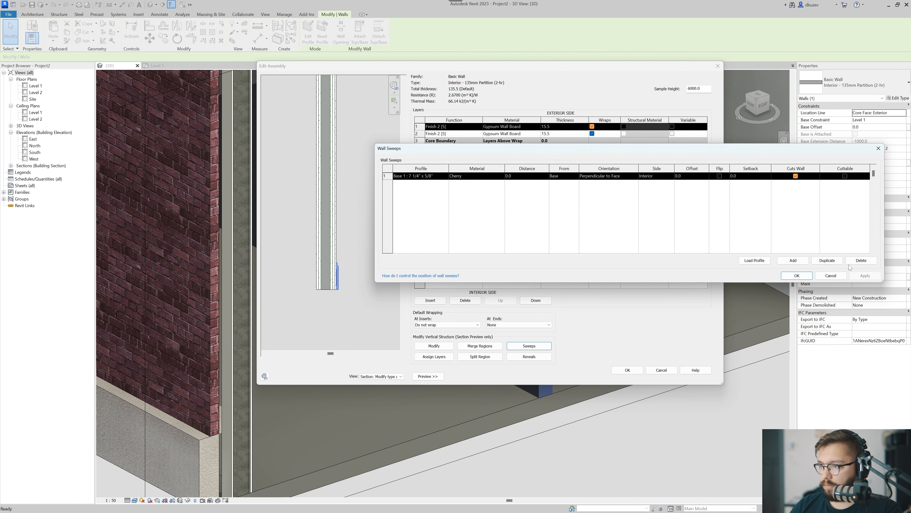
click(827, 261)
click(561, 184)
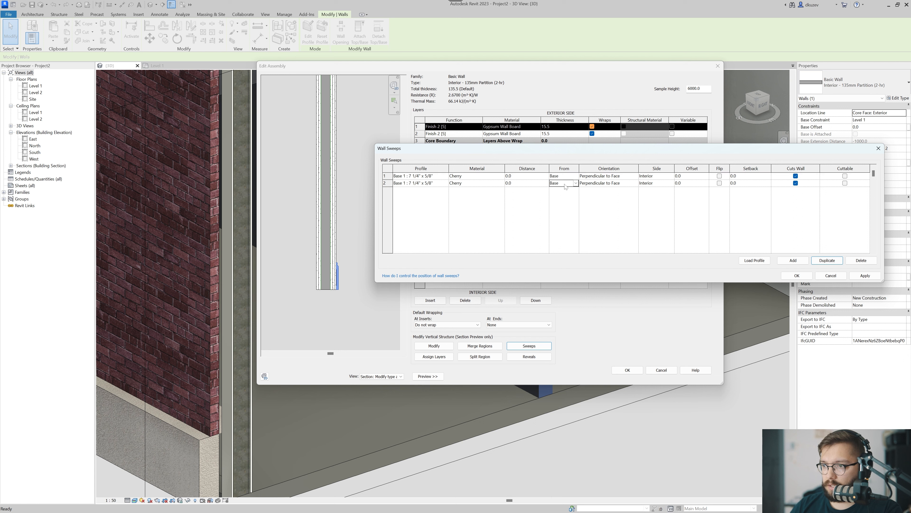
click(651, 184)
text(Ex)
click(645, 190)
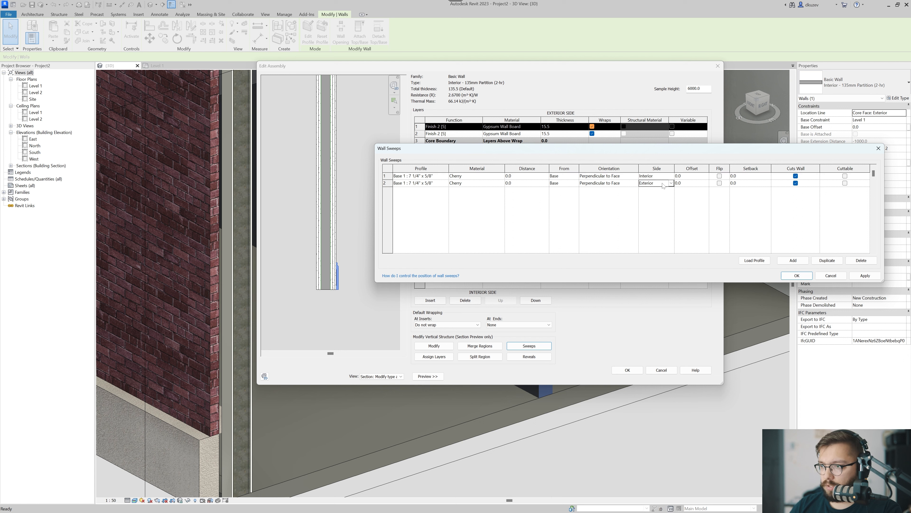
click(865, 275)
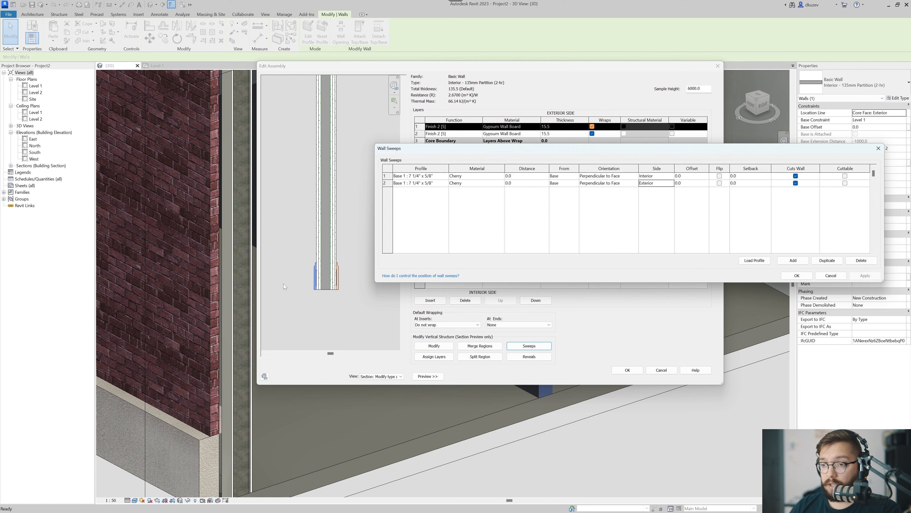
Accept the sweep and wall type changes and check the baseboards along the partition in the 3D view.
click(796, 275)
click(636, 372)
click(636, 376)
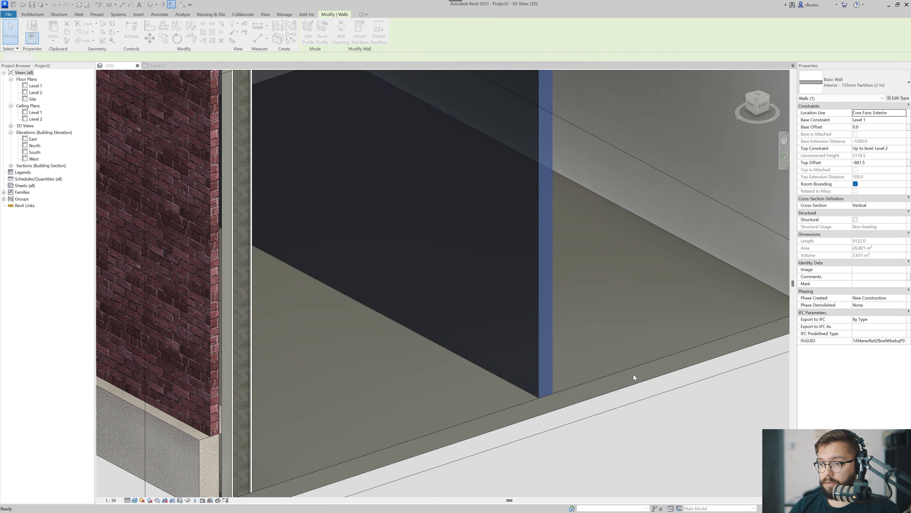
key(Escape)
scroll(581, 448, down, 3)
middle_drag(582, 448, 482, 399)
scroll(494, 386, down, 2)
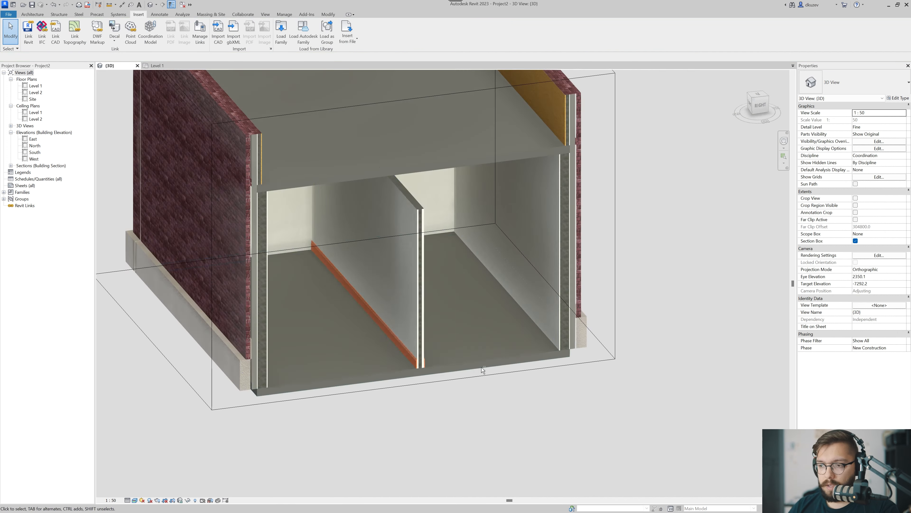
Create a similar wall from the interior partition and draw it about 1120 mm long, free-standing beside the partition.
click(407, 290)
shift+middle_drag(407, 290, 397, 309)
scroll(397, 309, down, 1)
key(Escape)
click(369, 297)
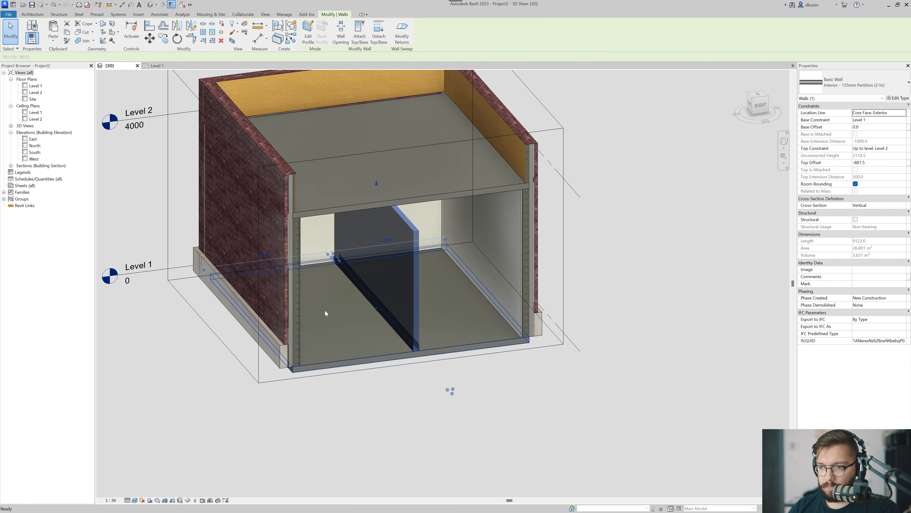
key(c)
key(s)
scroll(324, 308, up, 3)
click(306, 324)
click(390, 314)
key(Escape)
key(Escape)
scroll(389, 313, up, 2)
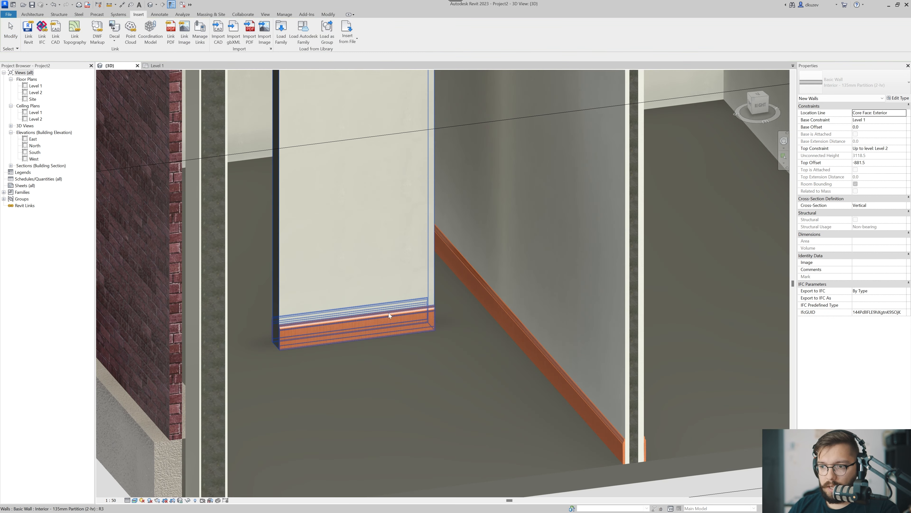
Delete the short free-standing wall beside the partition.
click(384, 315)
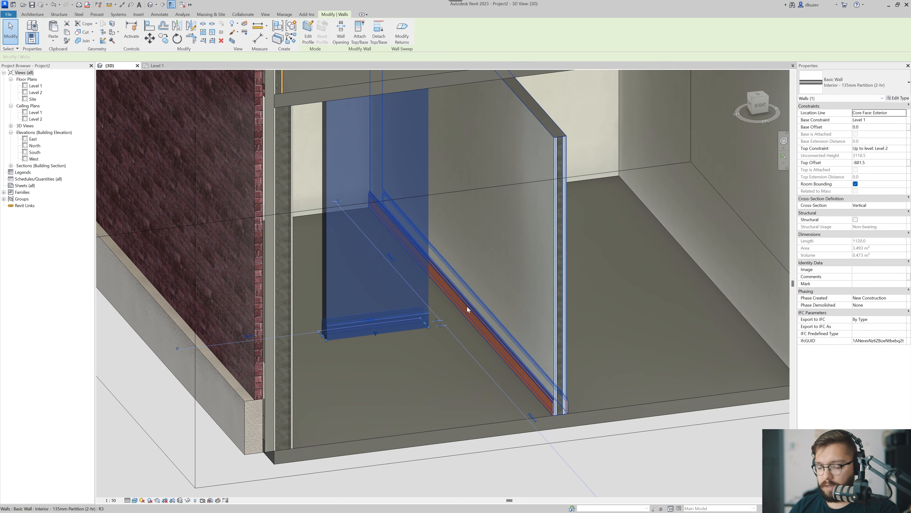
key(Escape)
click(391, 283)
key(Delete)
Draw another wall of the same partition type ending against the existing partition, and examine the baseboard corner where they meet.
click(479, 295)
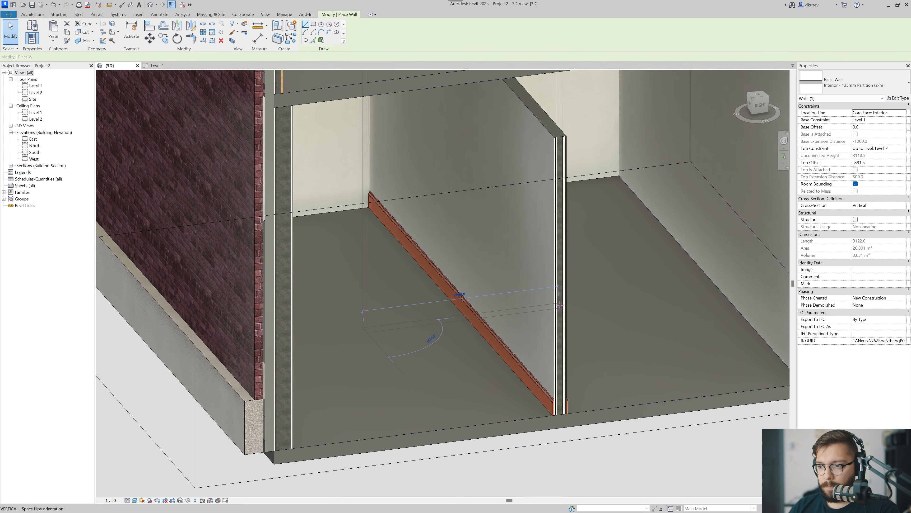
key(Escape)
scroll(480, 315, up, 4)
scroll(481, 313, up, 2)
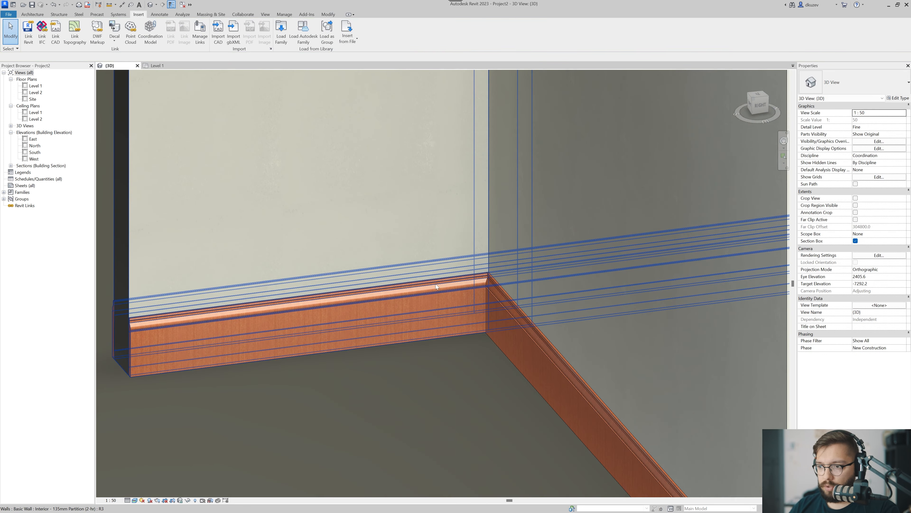
scroll(484, 282, up, 5)
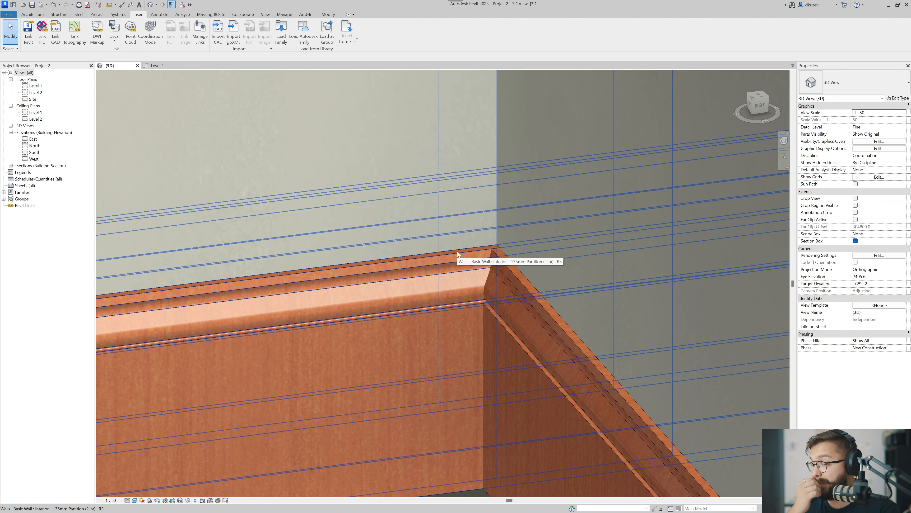
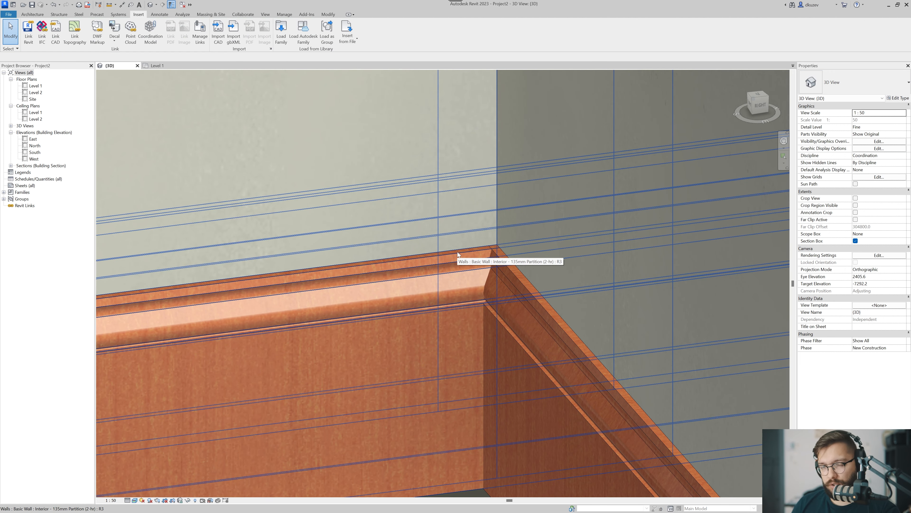
Examine the baseboard sweeps where the two interior partition walls meet, from both sides in the 3D view.
scroll(468, 307, down, 4)
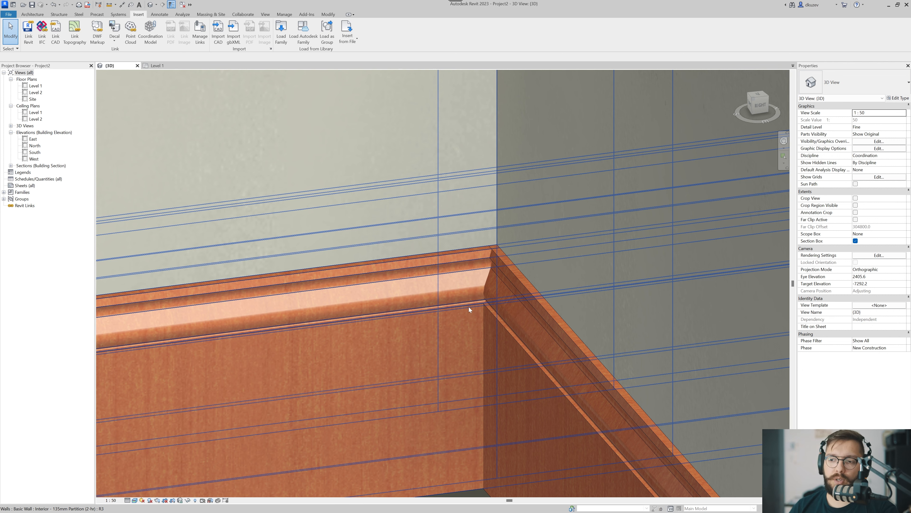
scroll(494, 247, down, 10)
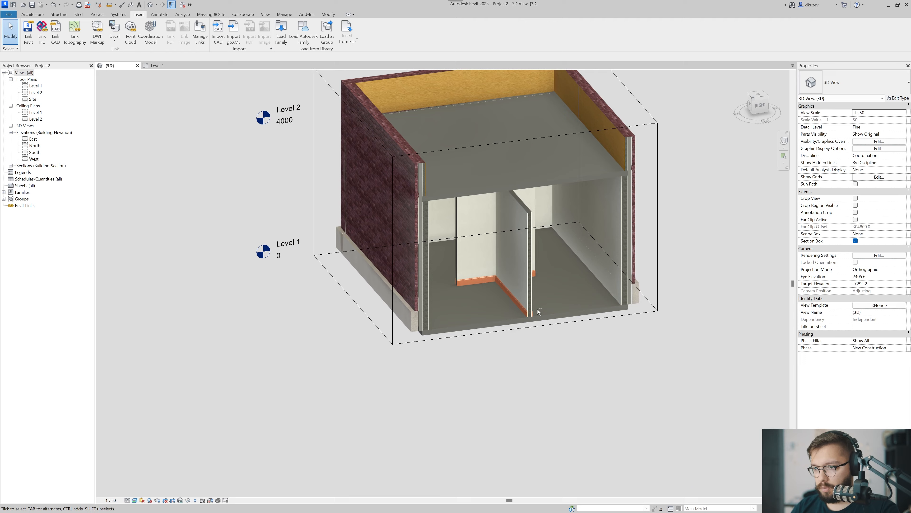
shift+middle_drag(537, 308, 502, 305)
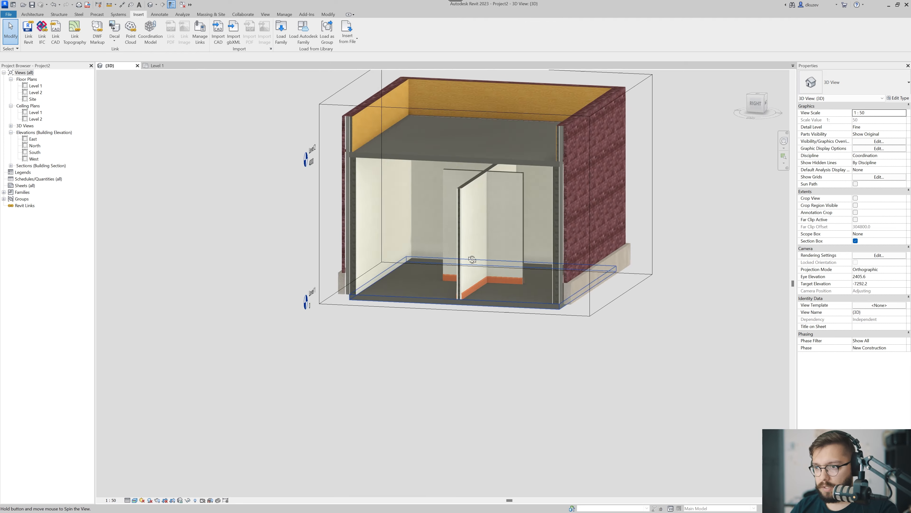
scroll(461, 282, up, 10)
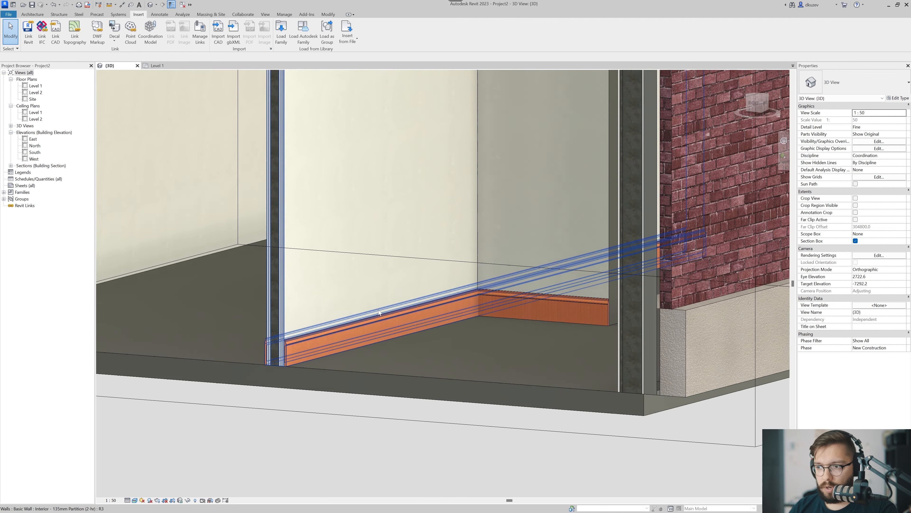
shift+middle_drag(378, 311, 439, 312)
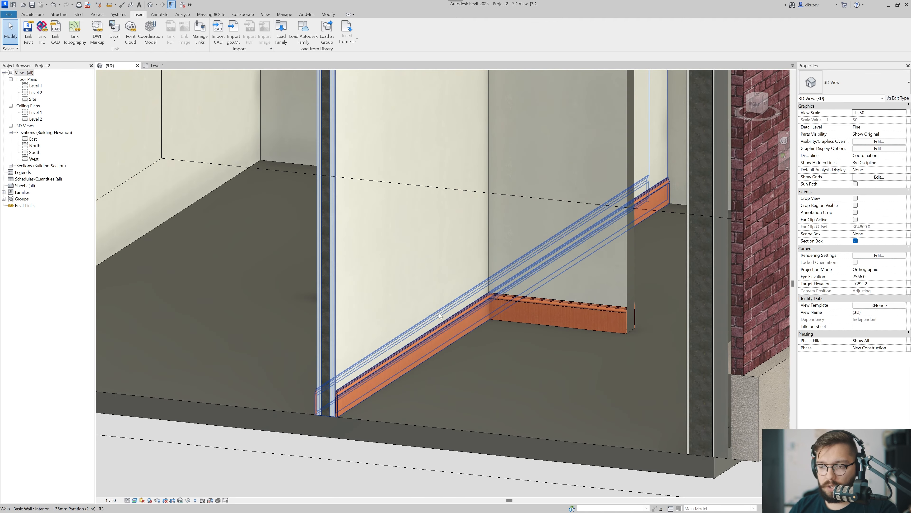
scroll(443, 352, down, 5)
shift+middle_drag(442, 348, 389, 299)
scroll(449, 232, down, 5)
scroll(409, 273, up, 4)
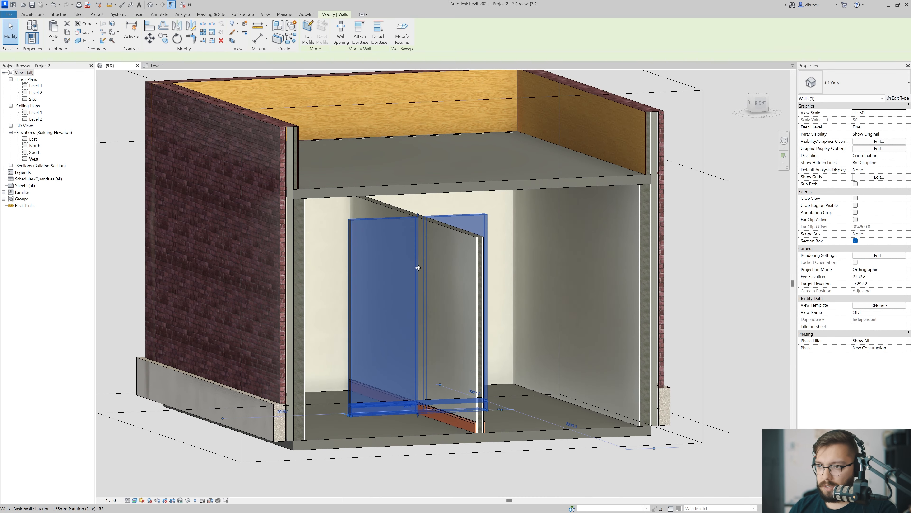
scroll(393, 243, up, 3)
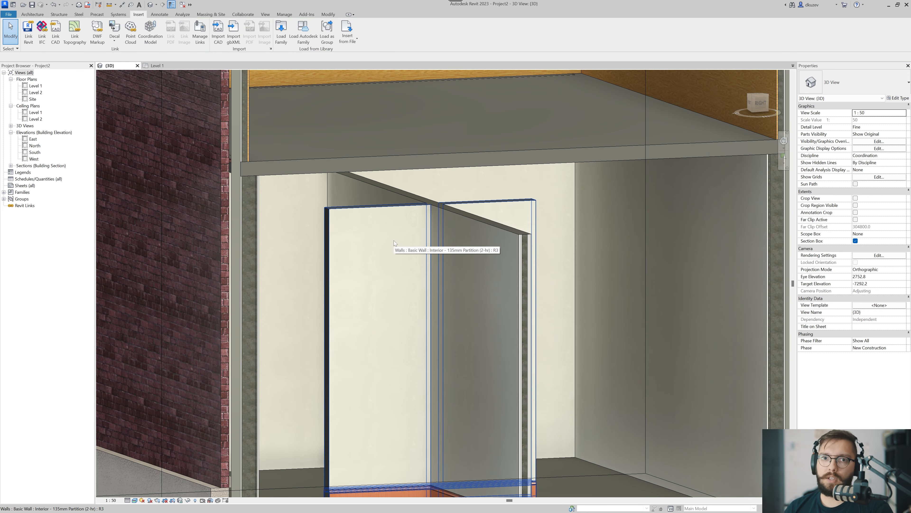
Load the Cornice 2 profile from the Profiles category of the Autodesk family library.
click(309, 39)
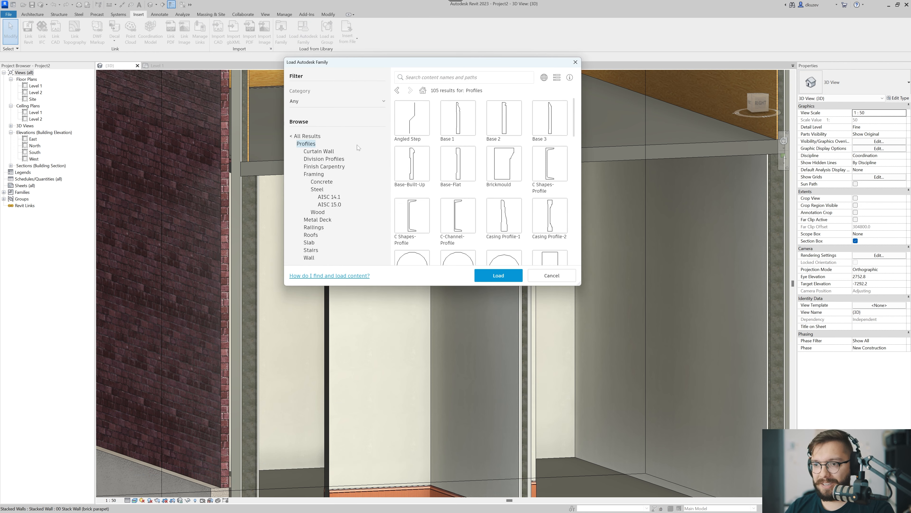
scroll(518, 173, down, 1)
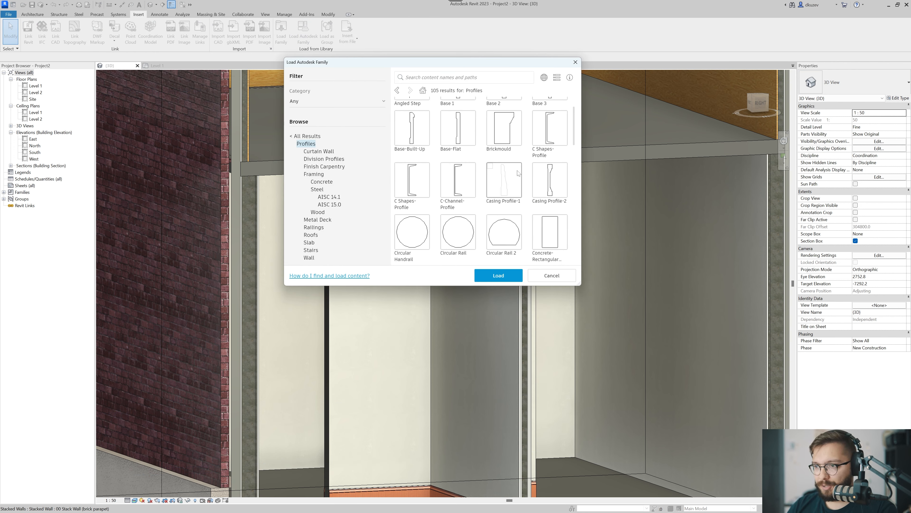
scroll(518, 173, down, 3)
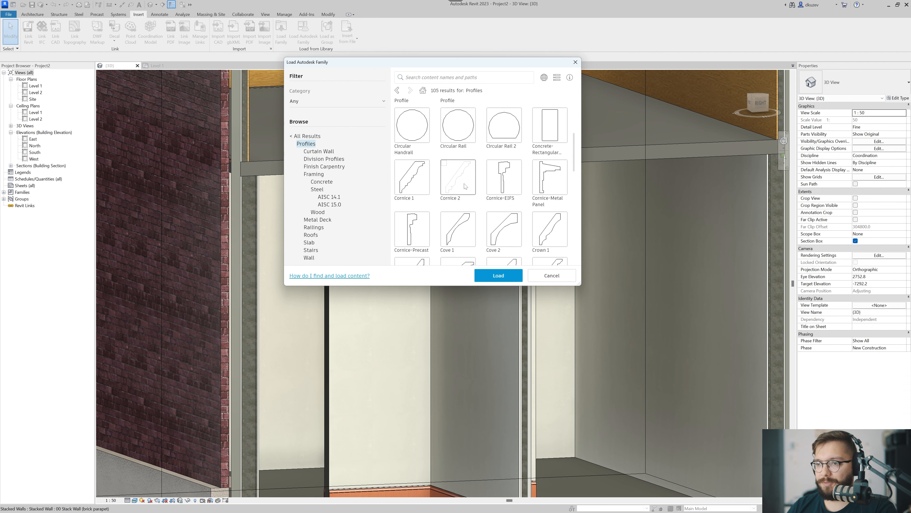
click(465, 186)
click(506, 276)
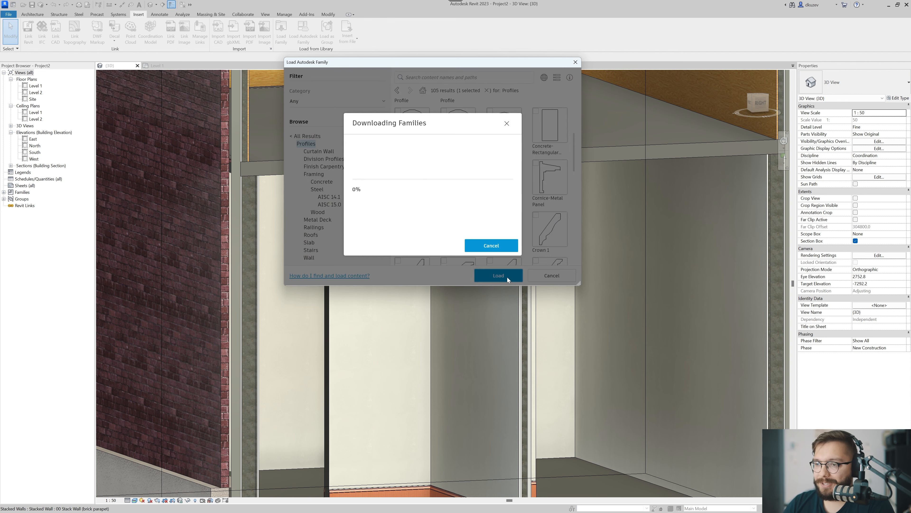
Open the wall sweeps of the interior partition's type and duplicate the exterior Base 1 sweep twice.
scroll(463, 261, down, 5)
scroll(397, 256, up, 6)
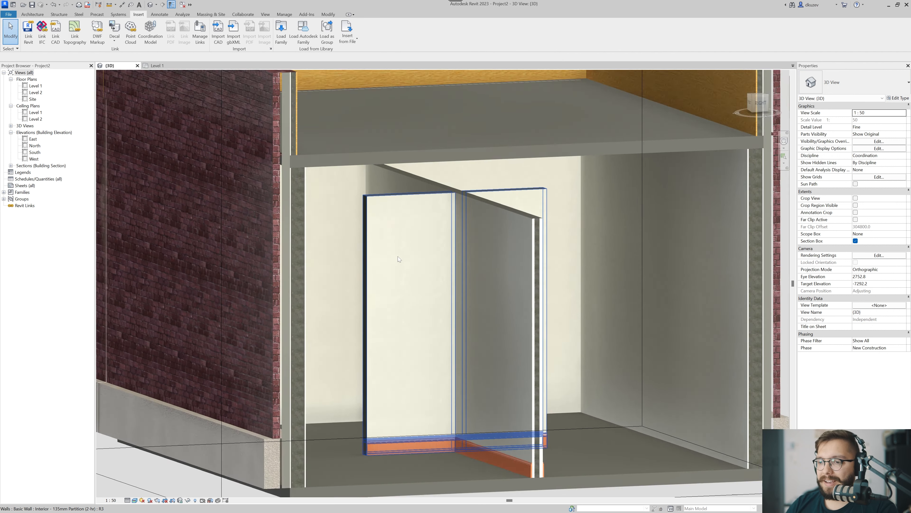
click(398, 257)
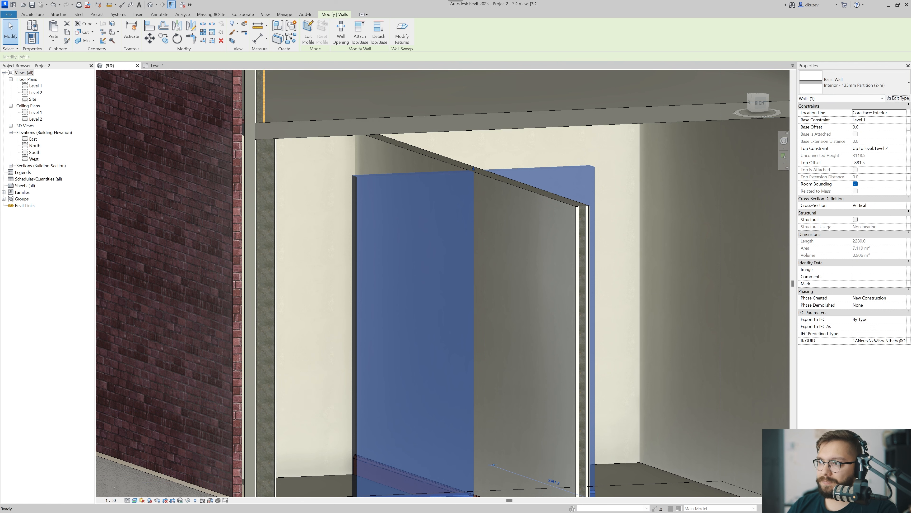
click(898, 99)
click(588, 135)
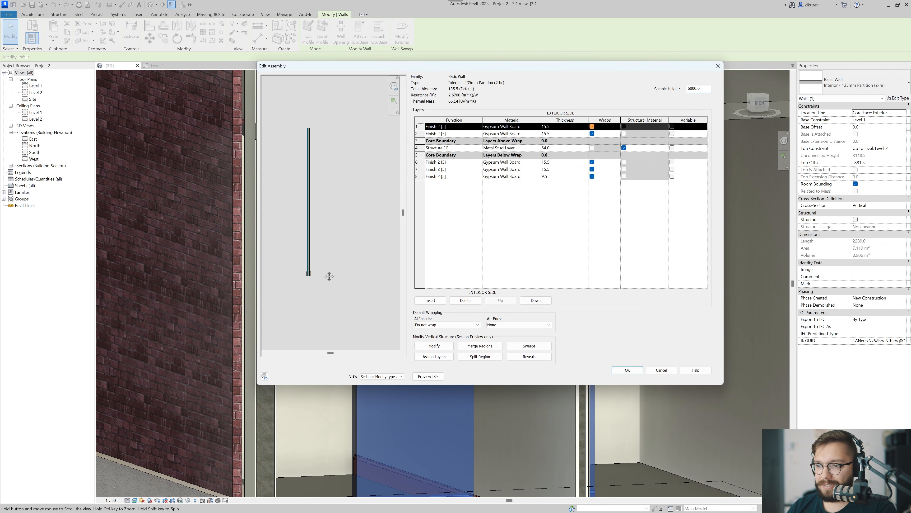
click(529, 345)
drag(517, 148, 397, 144)
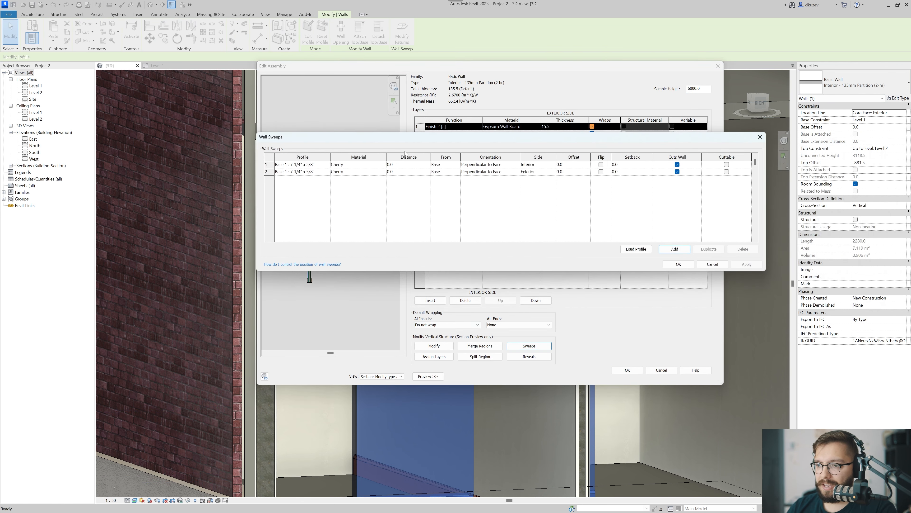
click(328, 172)
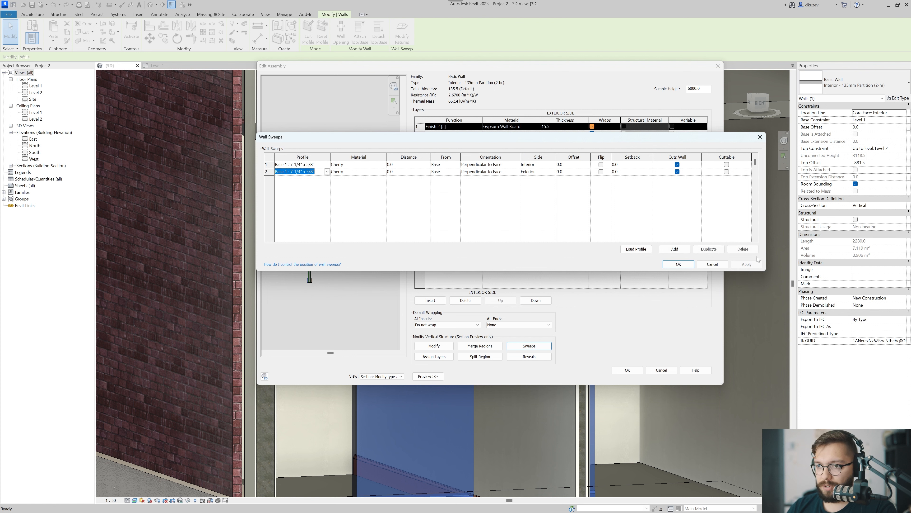
double_click(709, 248)
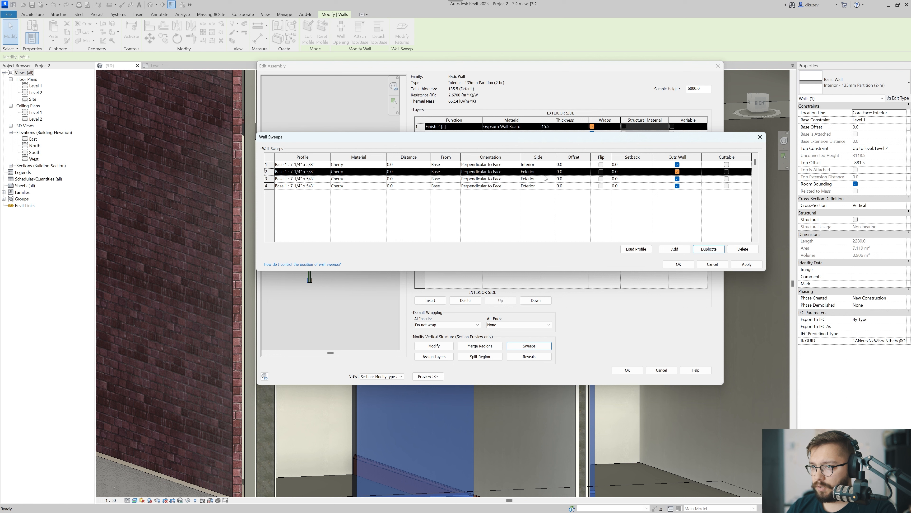
Put the first duplicated sweep on the Interior side and assign both duplicates the profile Cornice 2 : 4 3/8" x 3 1/2".
click(534, 179)
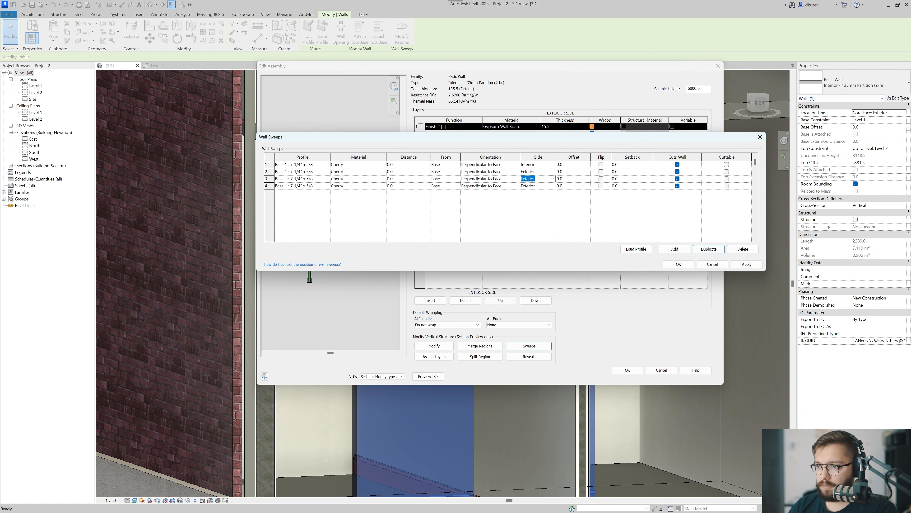
text(i)
key(Return)
click(305, 179)
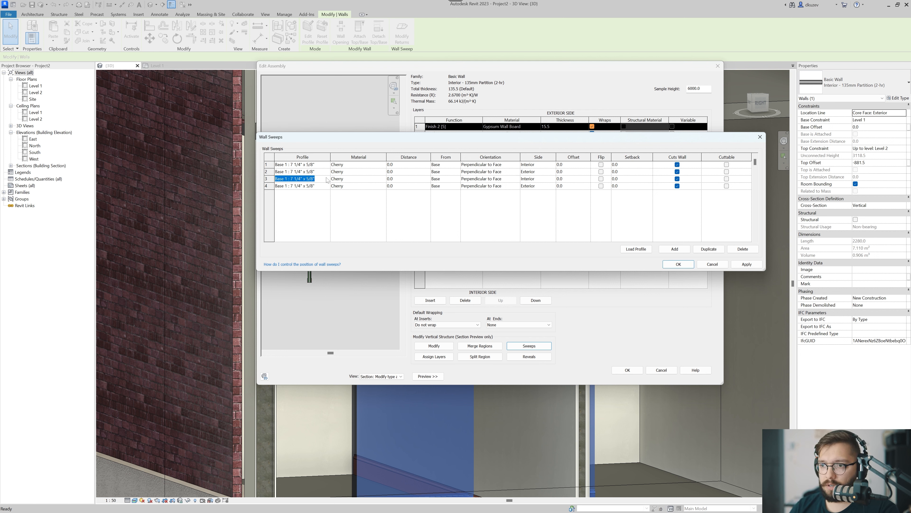
click(327, 179)
click(302, 204)
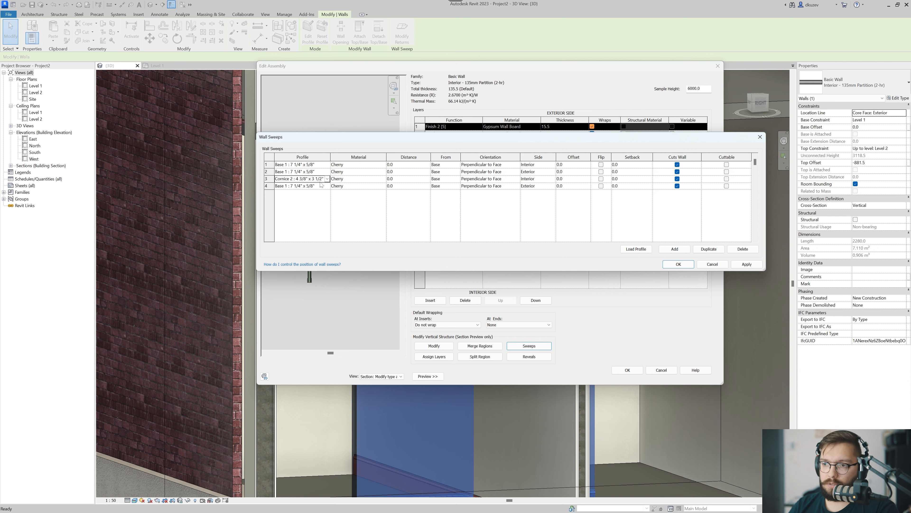
click(328, 186)
click(298, 222)
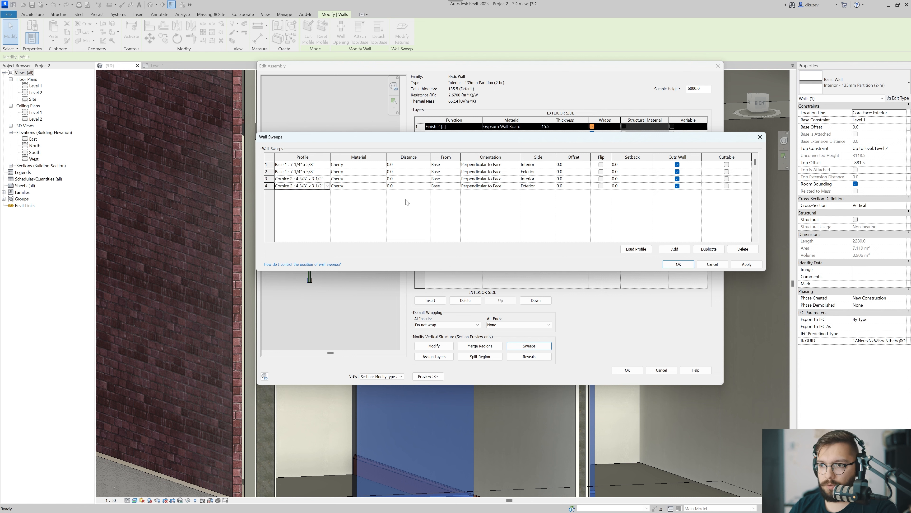
Position both cornice sweeps from the Top, accept them, check the wall's section preview, and reopen the wall sweeps settings.
click(453, 178)
click(441, 192)
click(456, 186)
click(441, 199)
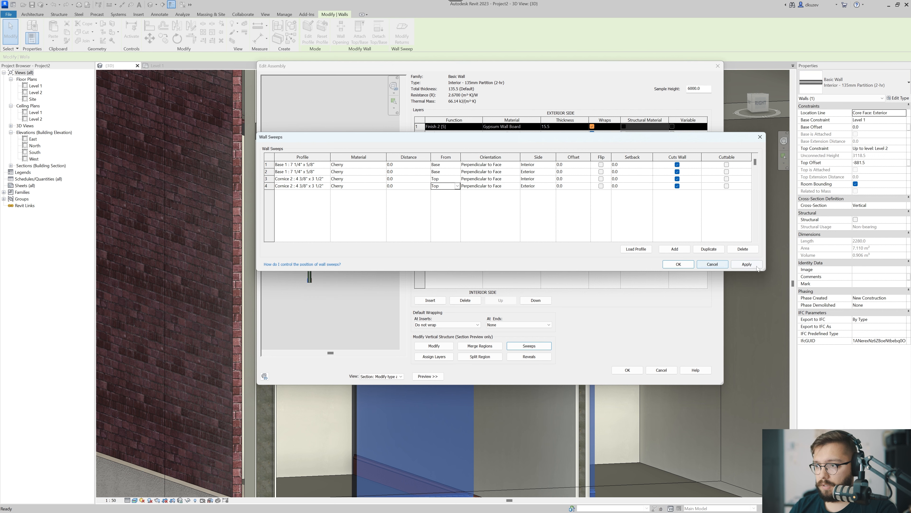
click(747, 264)
drag(507, 139, 512, 257)
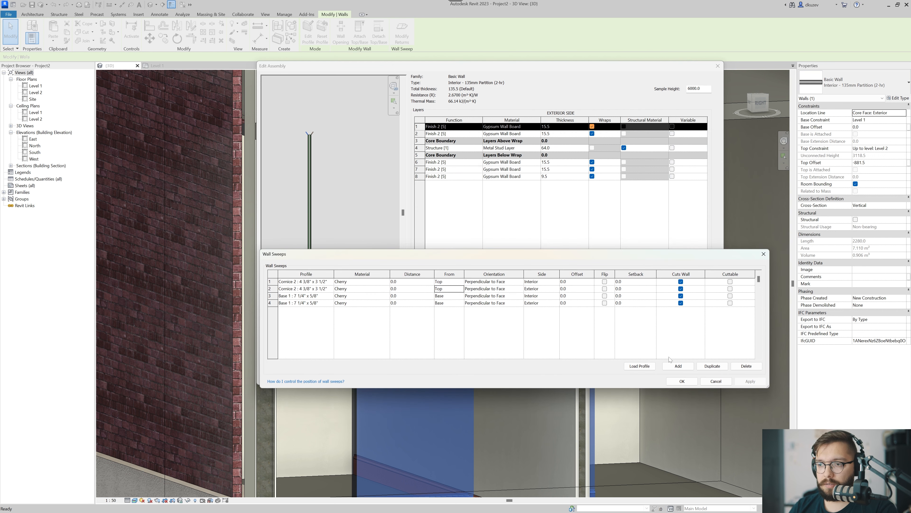
click(686, 382)
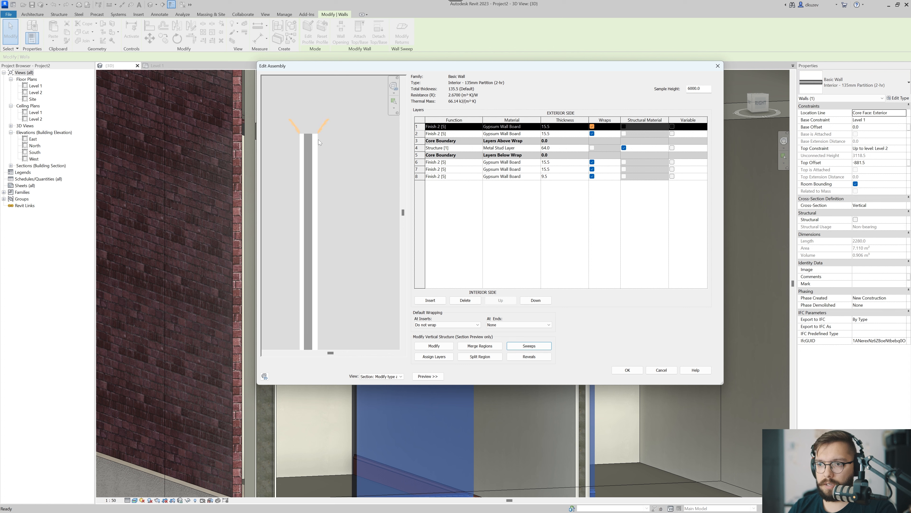
scroll(325, 178, up, 3)
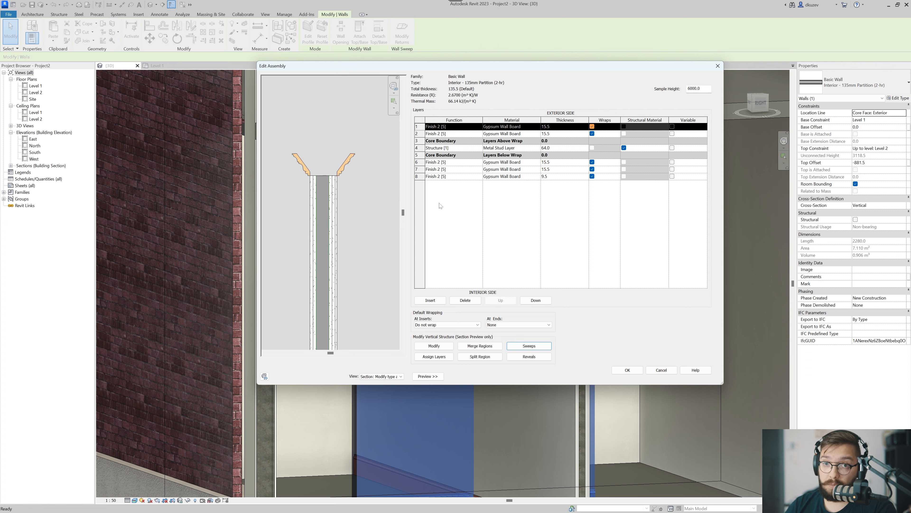
click(528, 345)
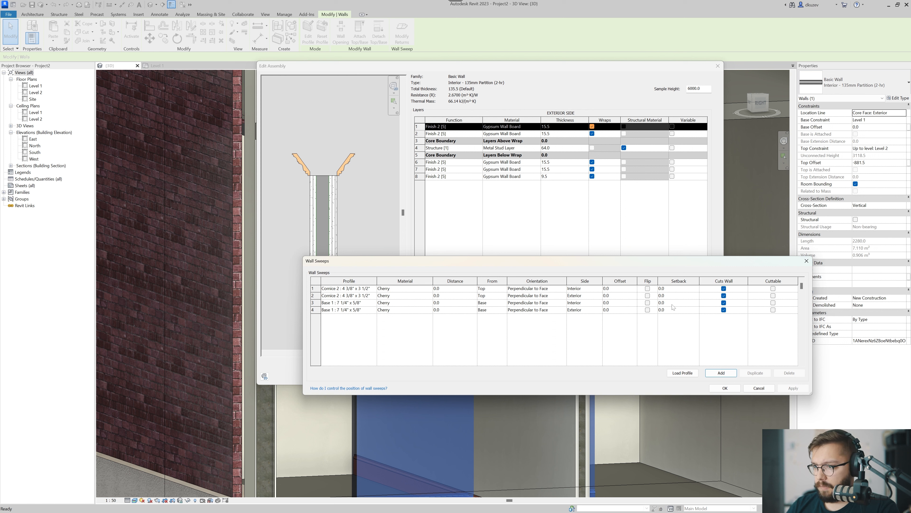
click(648, 303)
click(647, 310)
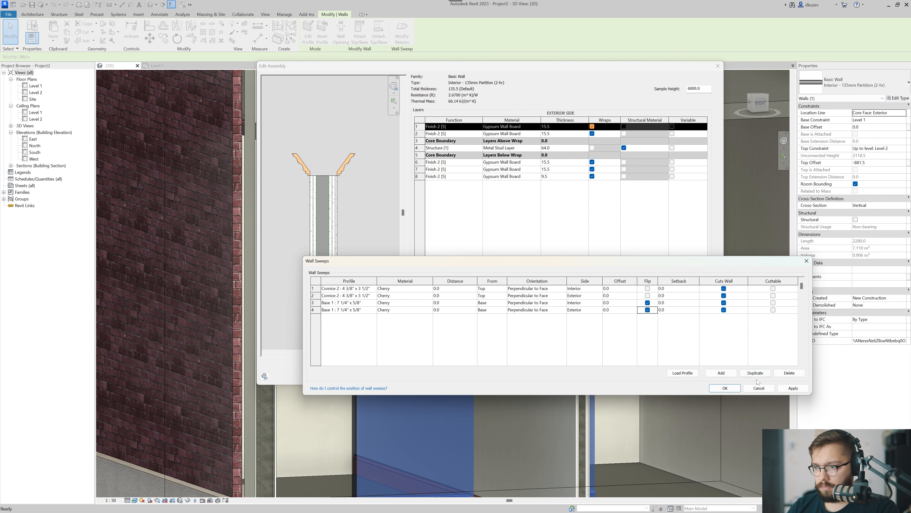
click(648, 309)
click(648, 302)
Try flipping both Cornice 2 sweeps in the section preview, and turn their flip off again.
click(648, 295)
click(647, 288)
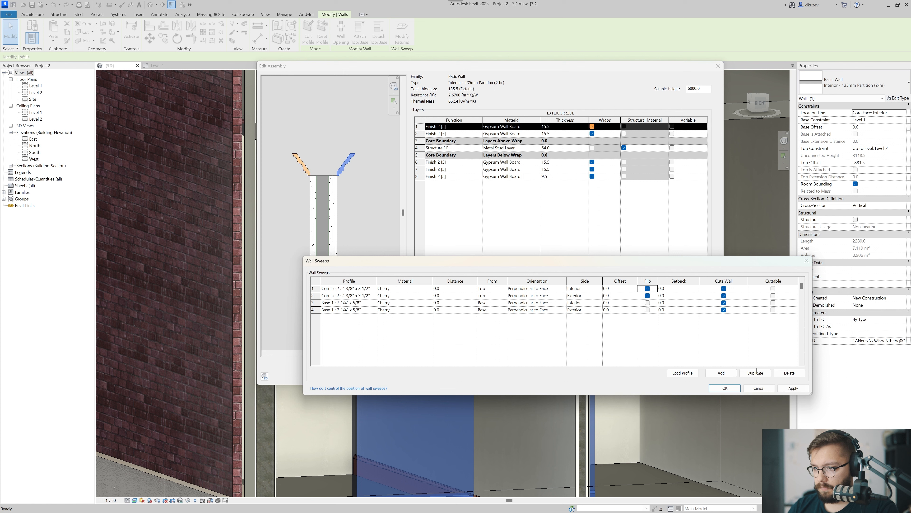
click(786, 389)
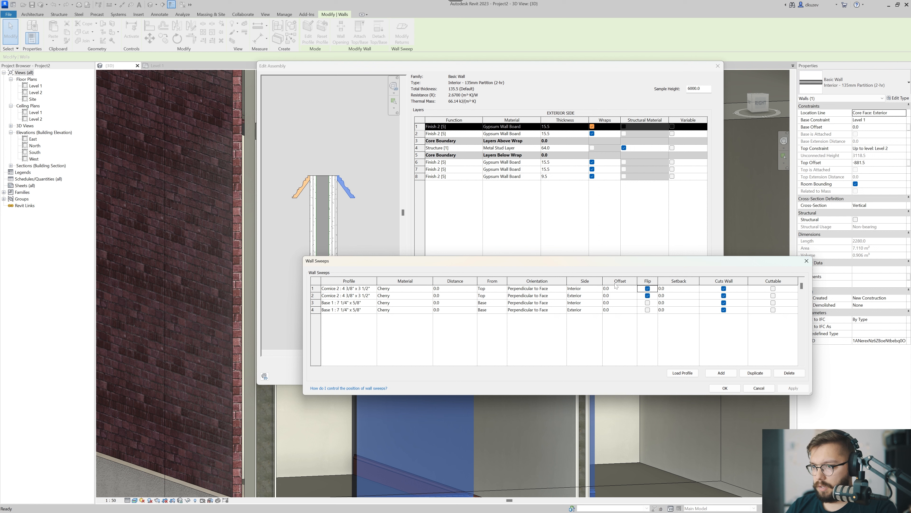
click(648, 288)
click(648, 295)
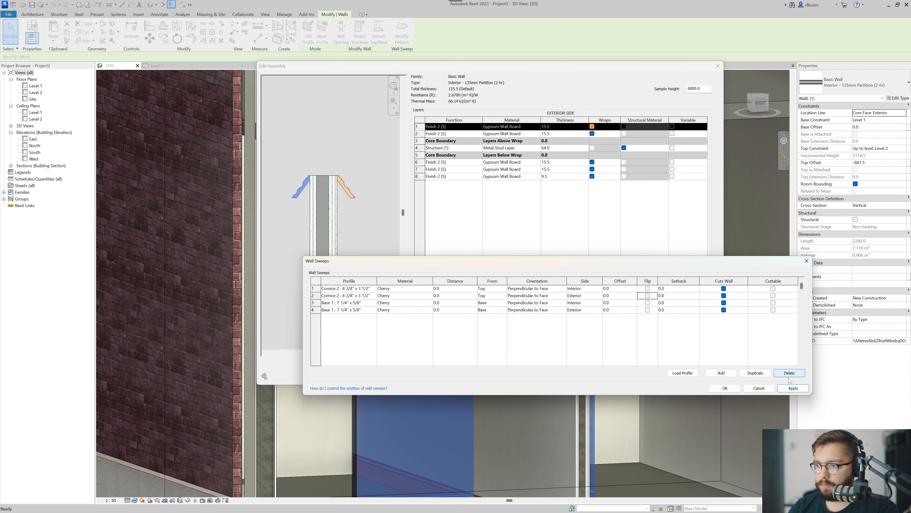
click(798, 389)
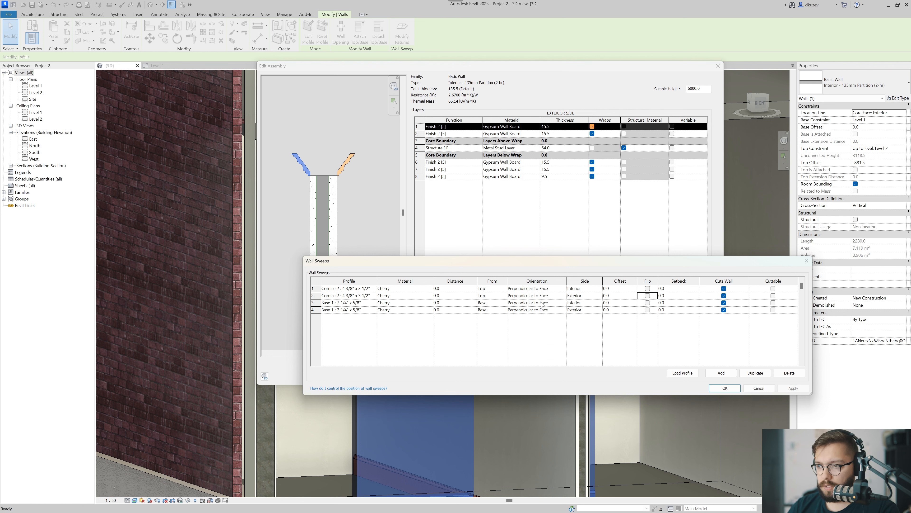
Try to apply a distance of 111.1 from the top to the interior Cornice 2 sweep.
click(370, 290)
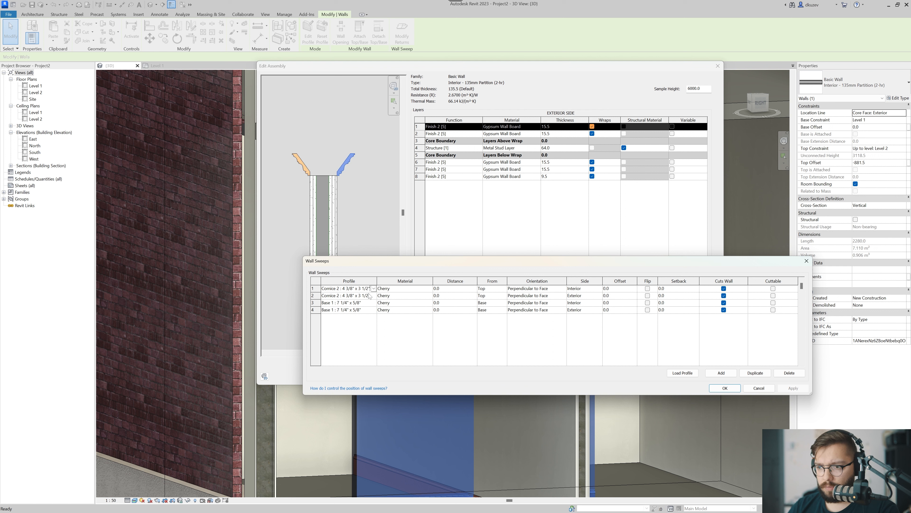
drag(339, 289, 355, 288)
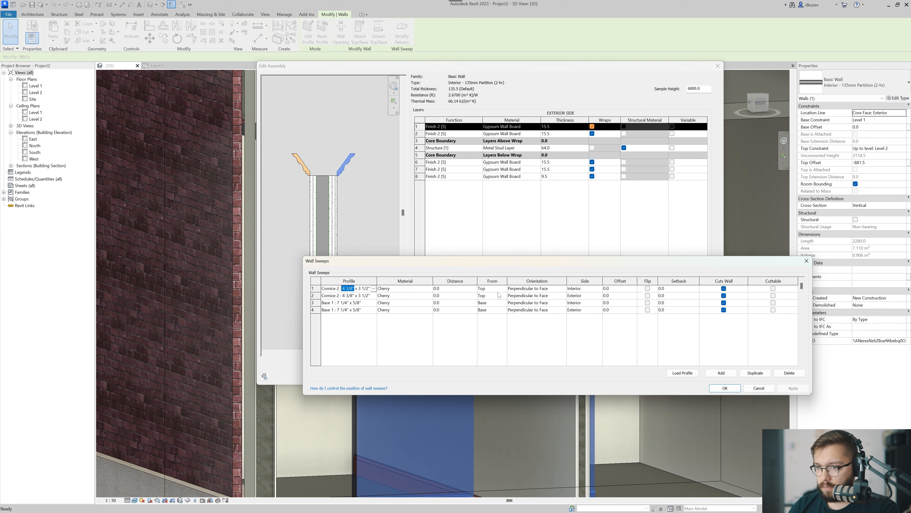
click(454, 289)
text(111.1)
key(Tab)
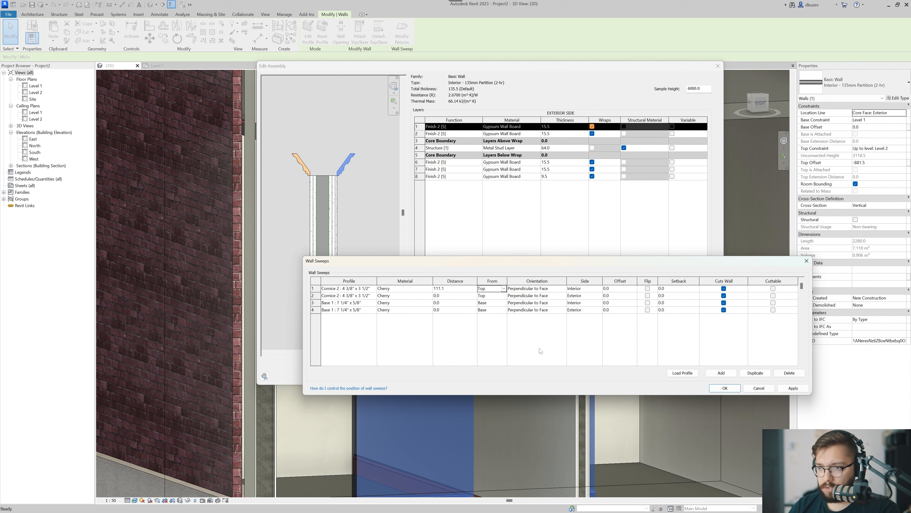
click(793, 388)
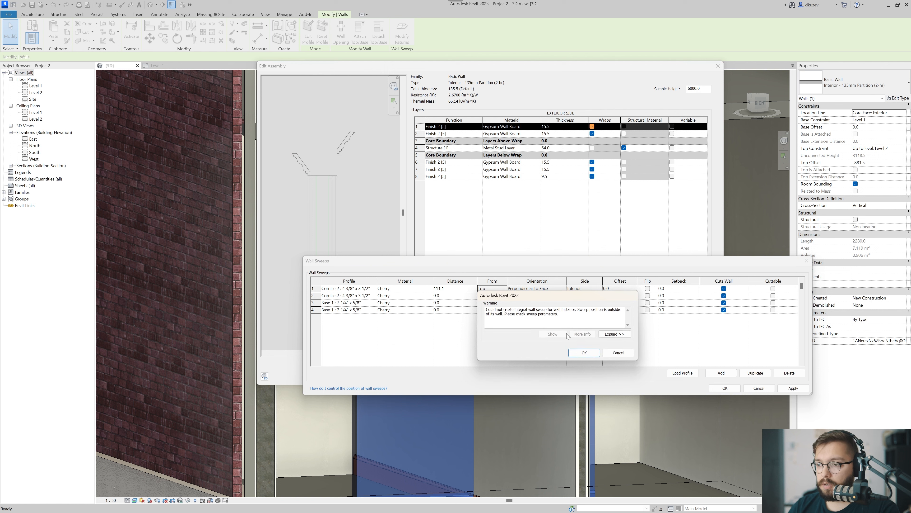
click(616, 352)
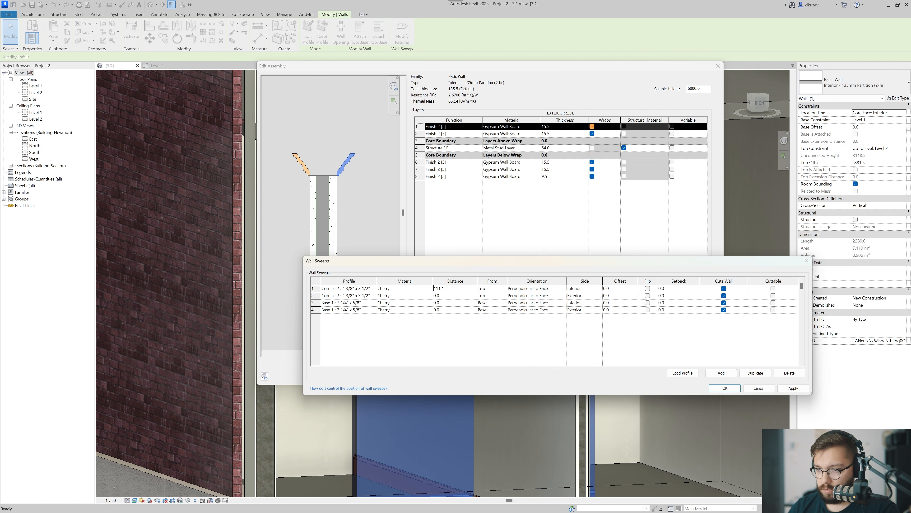
Set the interior Cornice 2 sweep's distance from the top to -111.1 and apply it.
double_click(463, 289)
key(Left)
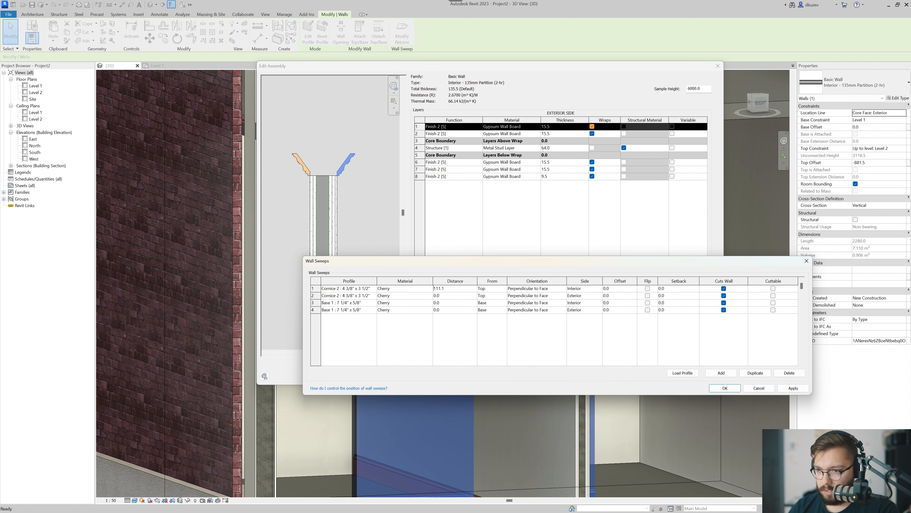
text(-)
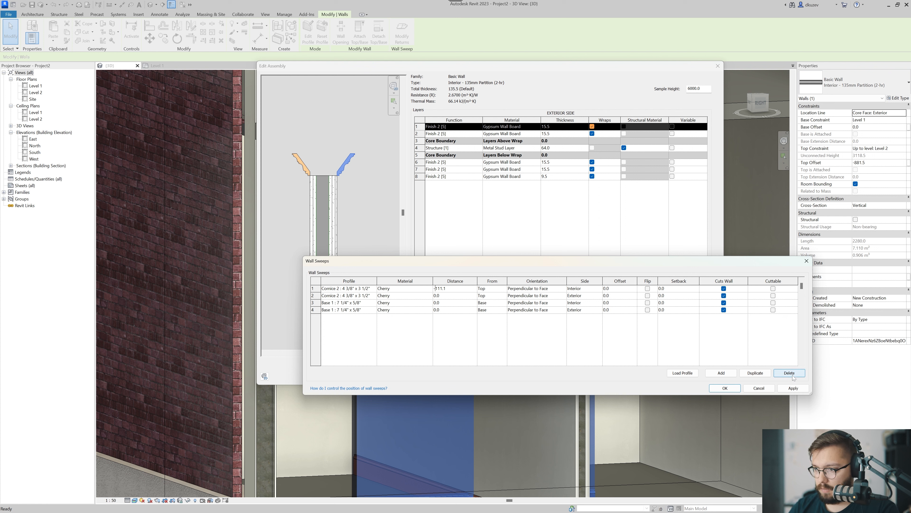
click(793, 388)
Copy the -111.1 distance to the exterior Cornice 2 sweep, apply it, and accept the wall sweeps.
double_click(458, 295)
key(ctrl+c)
double_click(452, 290)
key(ctrl+v)
key(Tab)
click(793, 388)
click(717, 388)
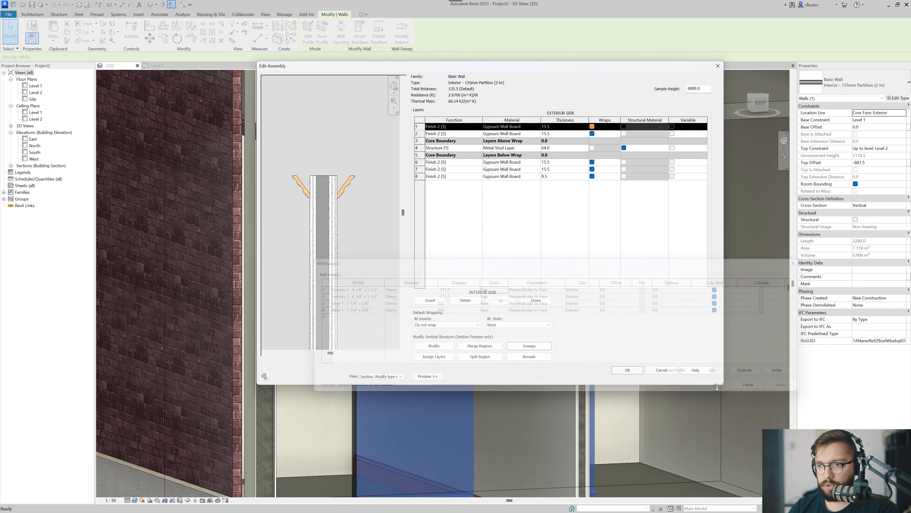
Accept the partition type's edited assembly and type properties, and clear the wall selection.
click(627, 370)
click(635, 377)
key(Escape)
Select both interior partition walls and attach their tops to the floor slab above.
scroll(585, 364, down, 3)
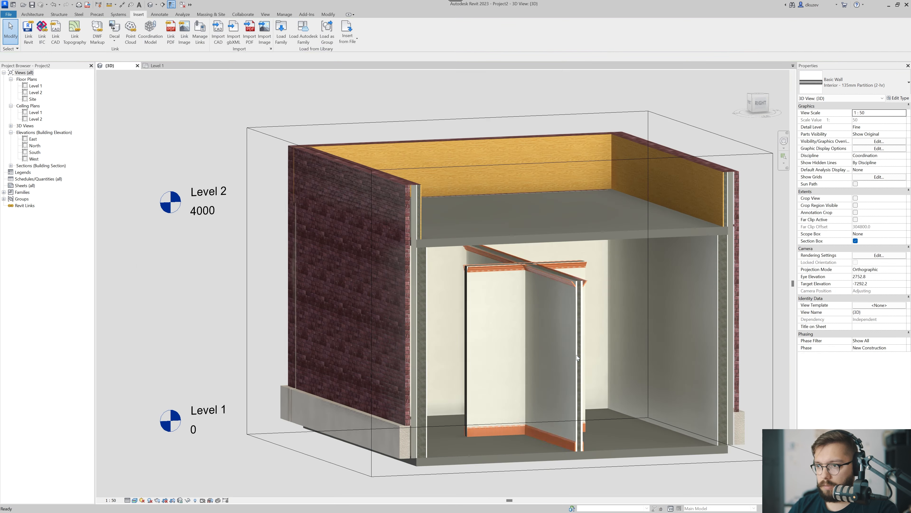
shift+middle_drag(580, 360, 456, 298)
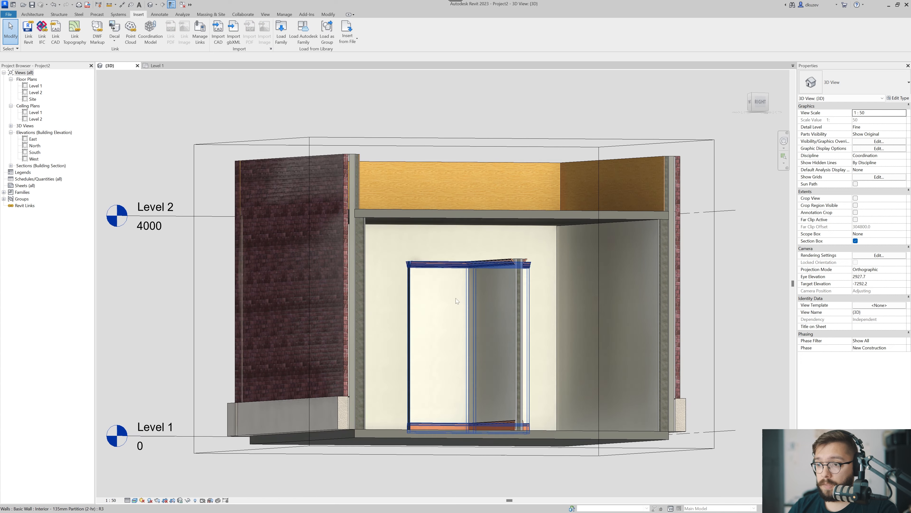
click(517, 309)
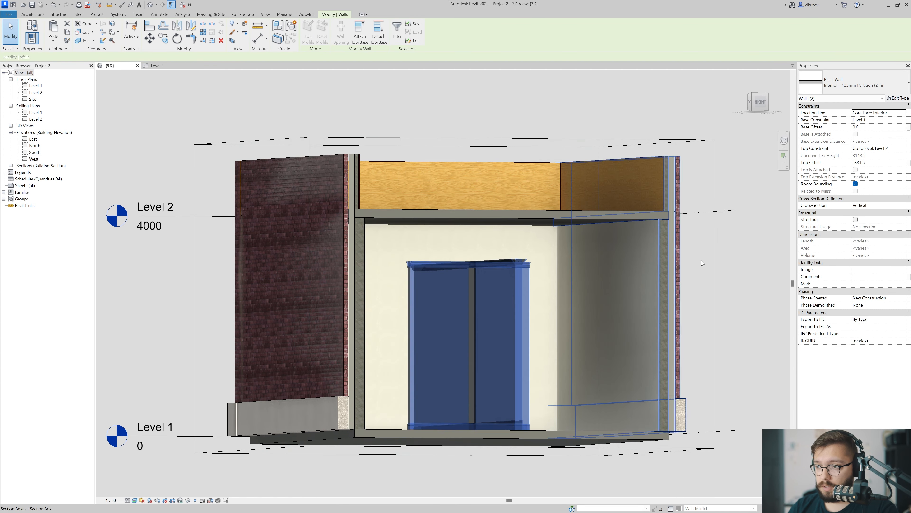
key(Escape)
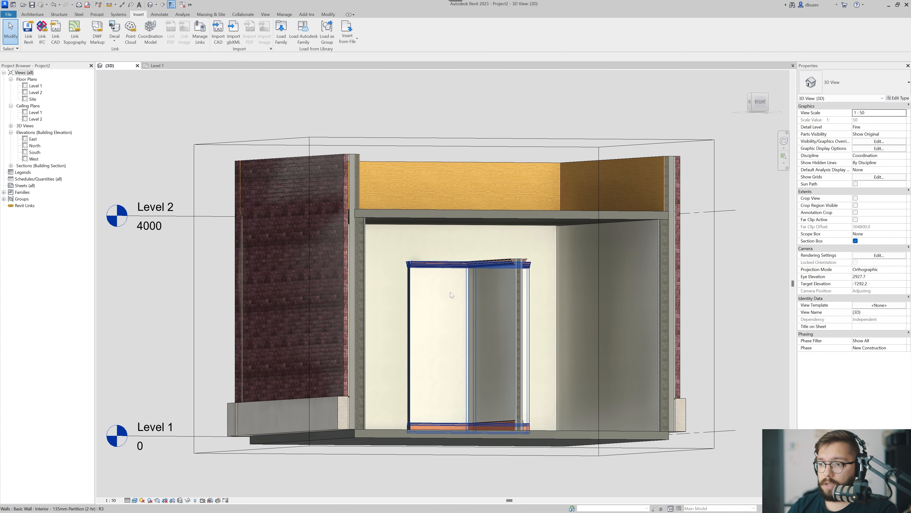
click(518, 291)
ctrl+click(515, 295)
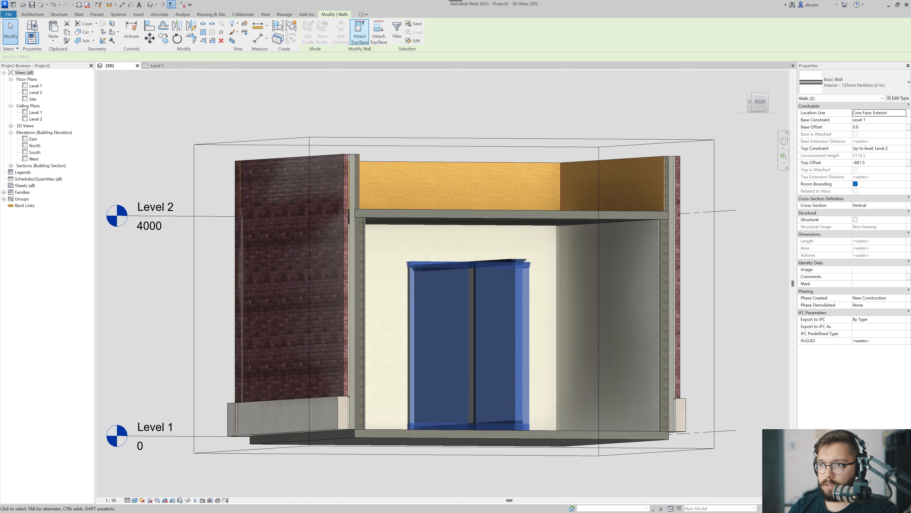
click(360, 36)
click(484, 223)
key(Escape)
Examine the Cornice 2 sweeps beneath the slab where the two partition walls meet.
scroll(545, 238, up, 3)
shift+middle_drag(523, 246, 423, 164)
scroll(423, 165, up, 4)
shift+middle_drag(447, 218, 490, 332)
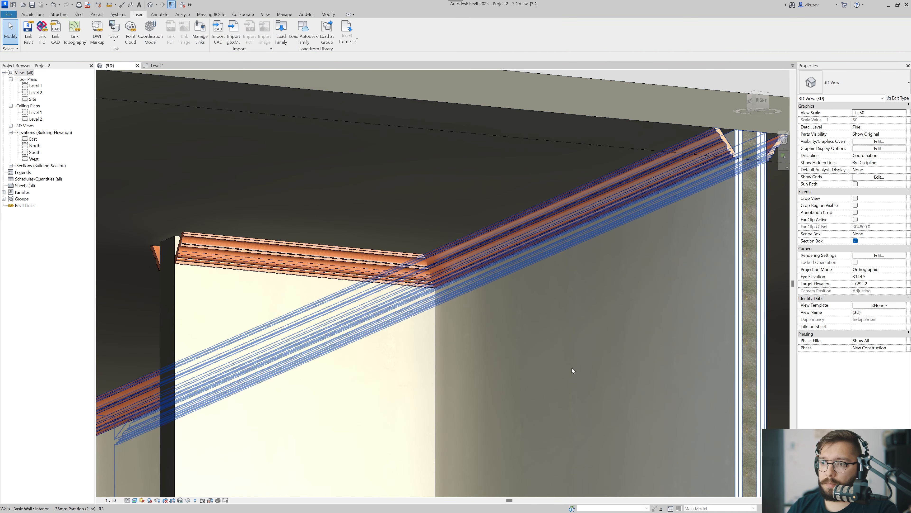
scroll(360, 319, down, 6)
shift+middle_drag(544, 360, 466, 323)
scroll(446, 329, down, 3)
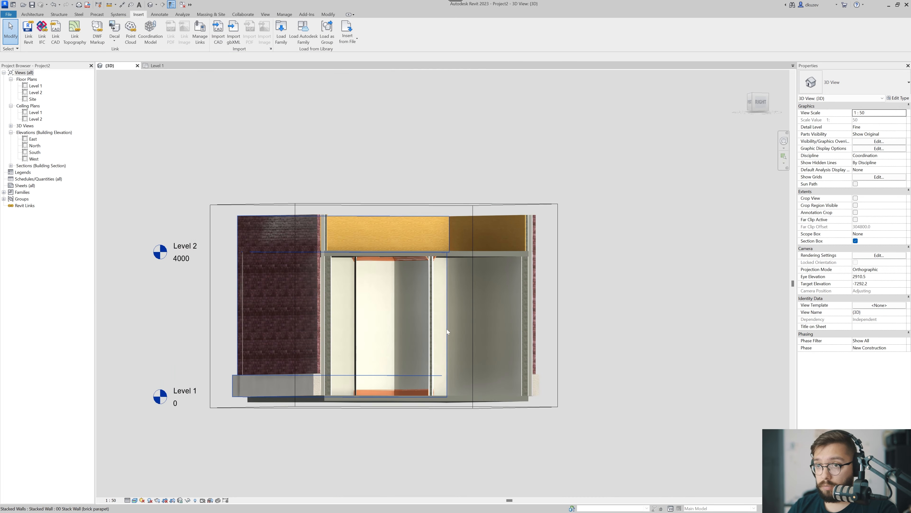
Extend the cross partition wall at both ends to the exterior side walls with Trim/Extend.
click(328, 15)
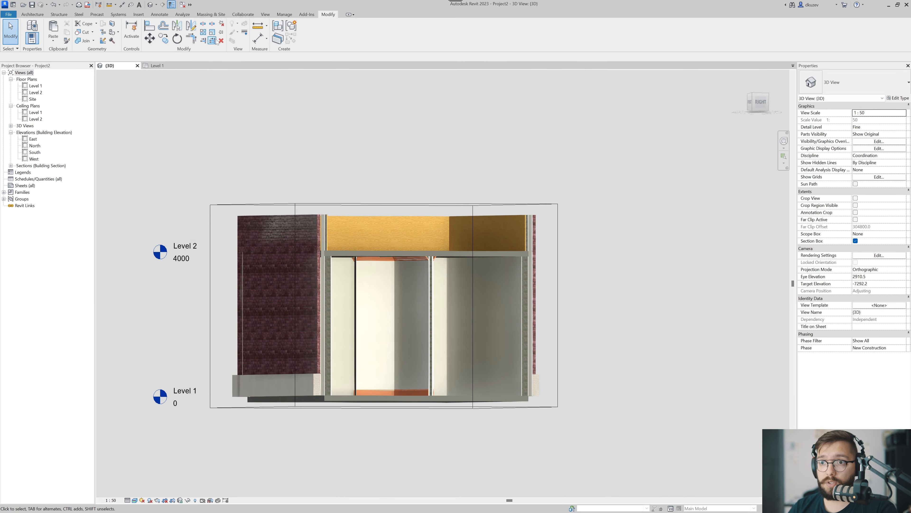
shift+middle_drag(505, 327, 434, 350)
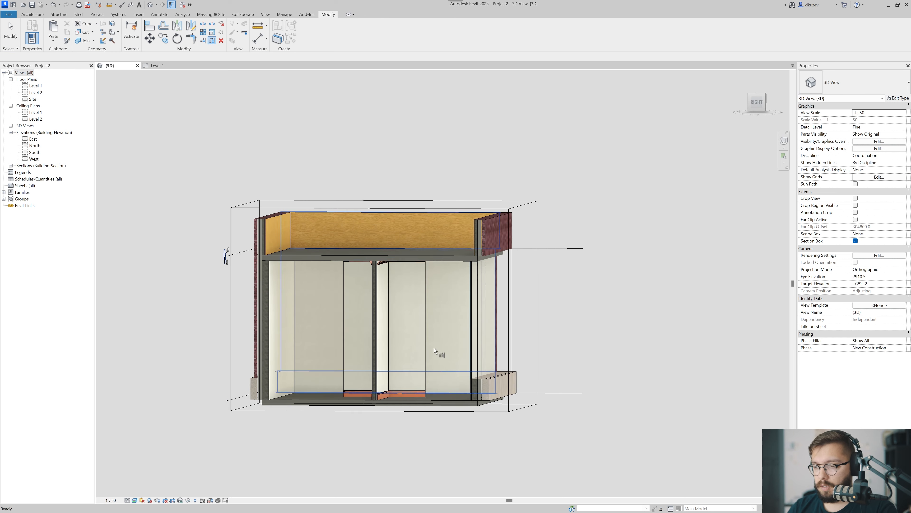
click(434, 350)
key(Delete)
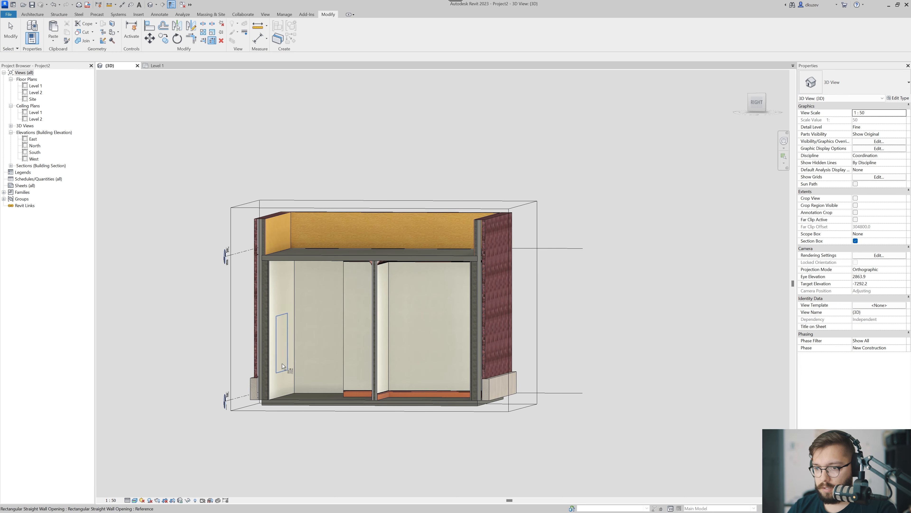
Examine the cornices and baseboards along the extended partition, at the wall junction, and against the slab.
scroll(353, 374, up, 5)
shift+middle_drag(338, 369, 452, 341)
scroll(465, 403, up, 4)
scroll(532, 384, down, 4)
middle_drag(535, 302, 499, 279)
scroll(531, 209, up, 3)
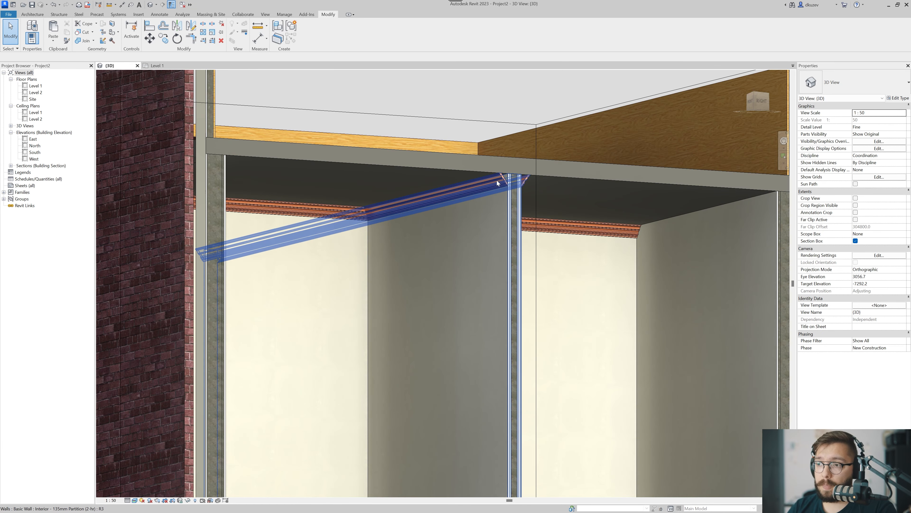
scroll(497, 203, down, 1)
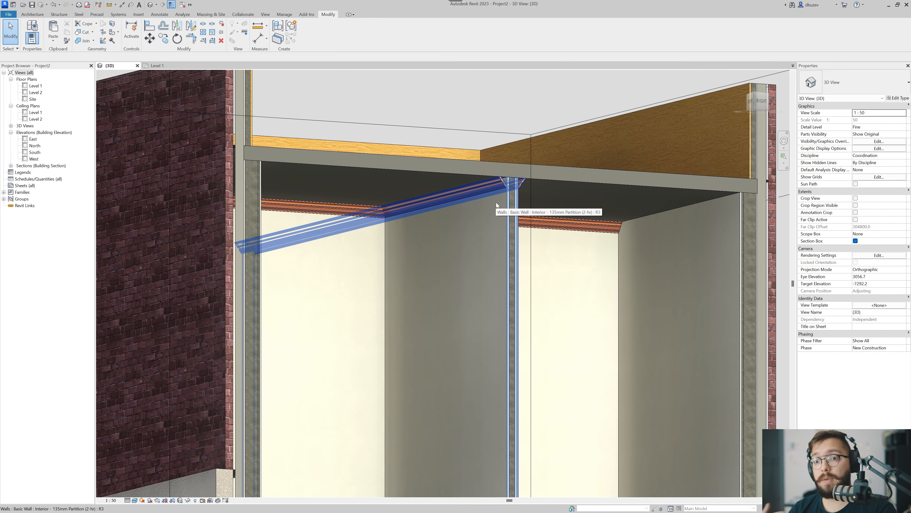
scroll(498, 203, down, 3)
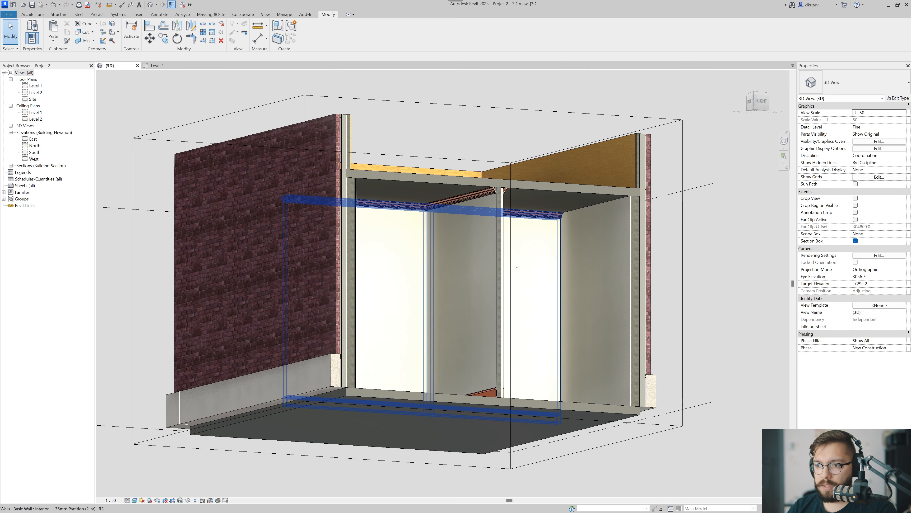
scroll(503, 200, up, 3)
scroll(500, 205, down, 3)
scroll(504, 263, up, 2)
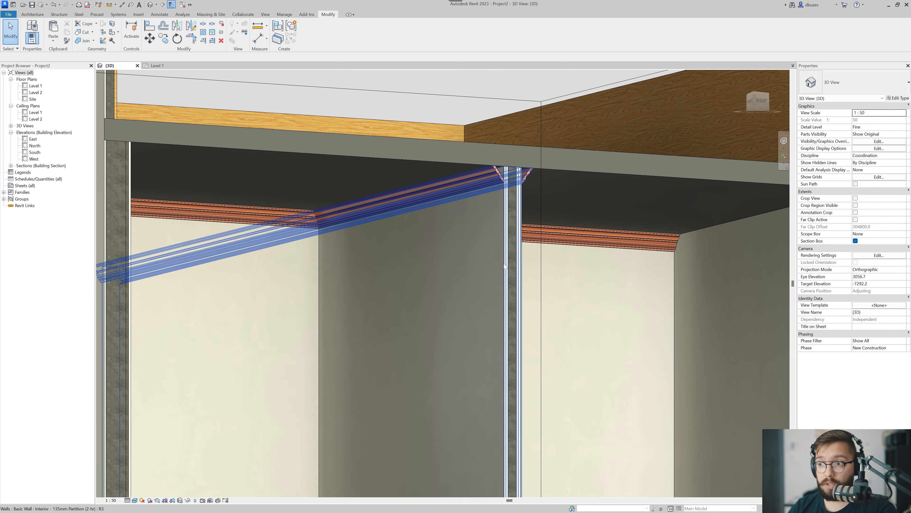
scroll(544, 337, down, 5)
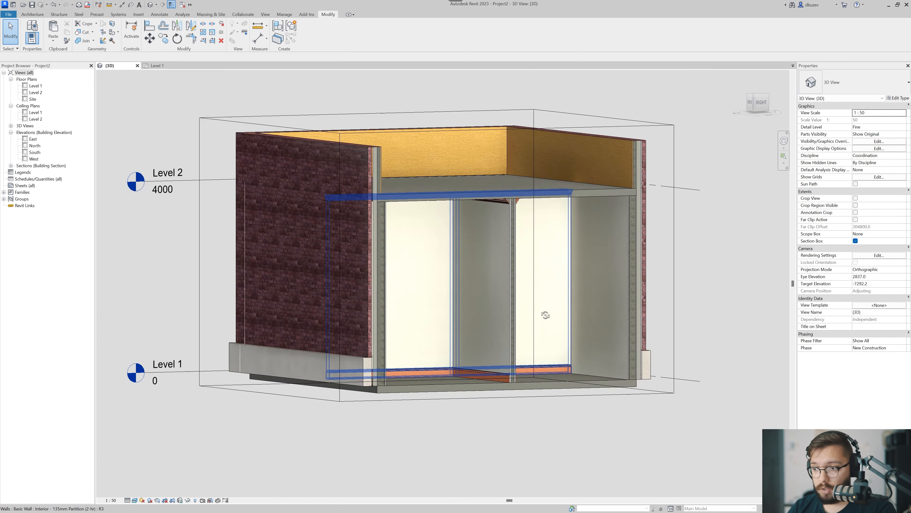
scroll(517, 180, up, 5)
scroll(512, 250, up, 2)
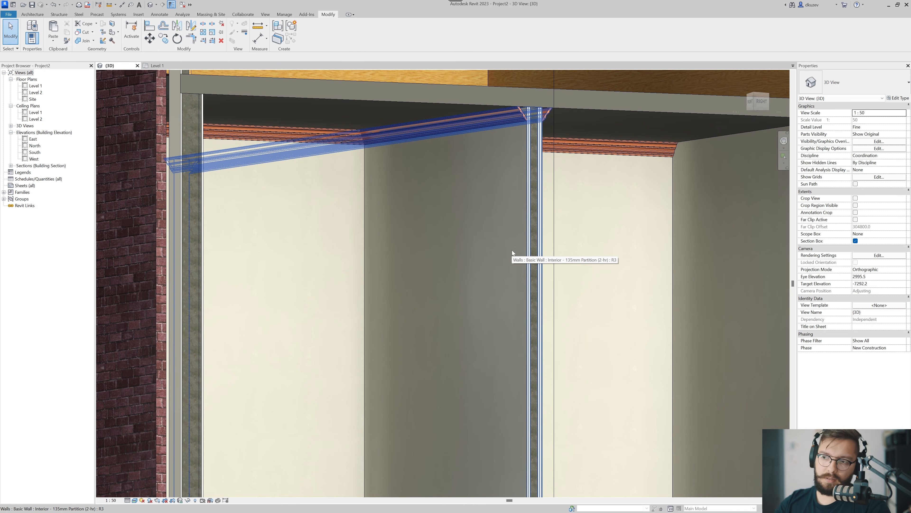
scroll(517, 275, down, 1)
middle_drag(527, 376, 506, 265)
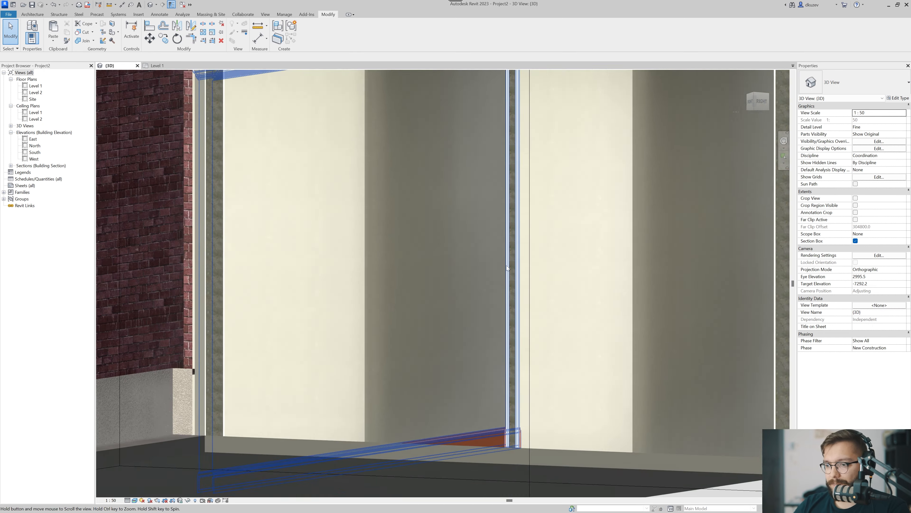
scroll(511, 285, down, 1)
scroll(511, 287, down, 2)
Select the interior partition wall and open the reveals settings of its 135mm Partition (2-hr) type structure.
click(509, 341)
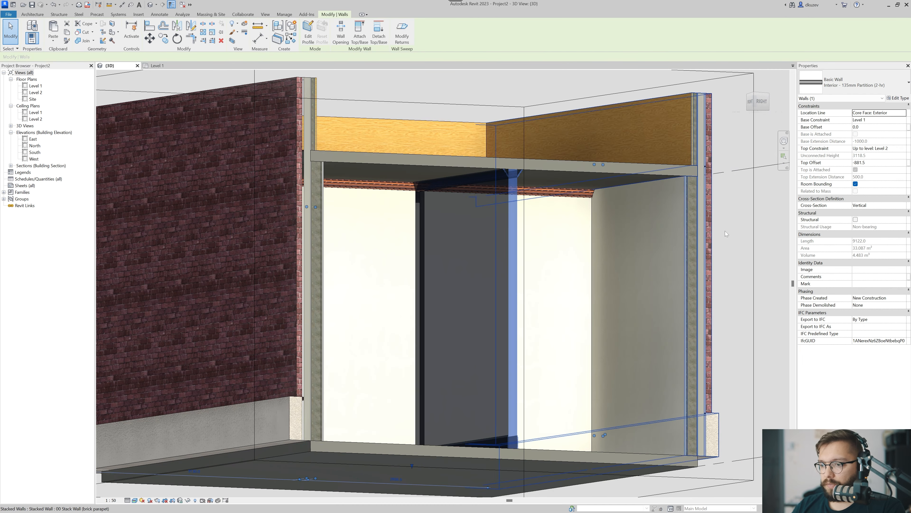
click(899, 98)
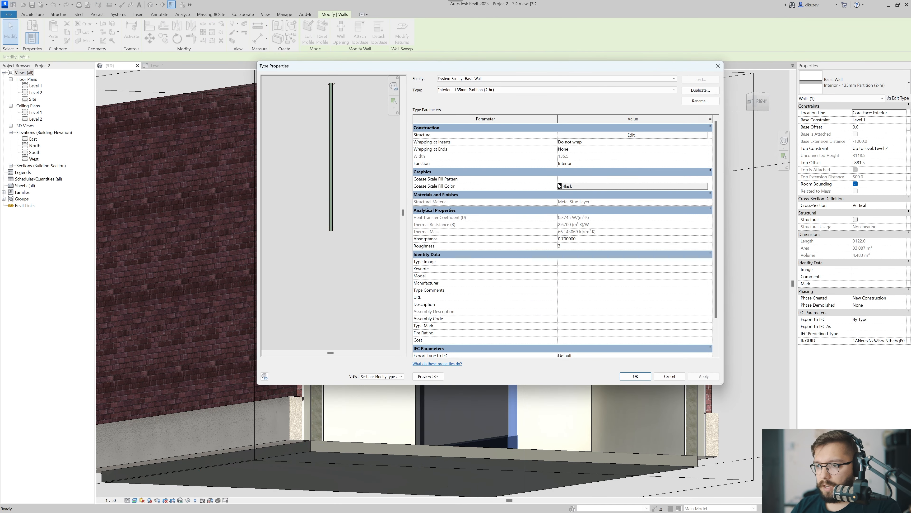
scroll(326, 206, up, 2)
middle_drag(348, 203, 348, 279)
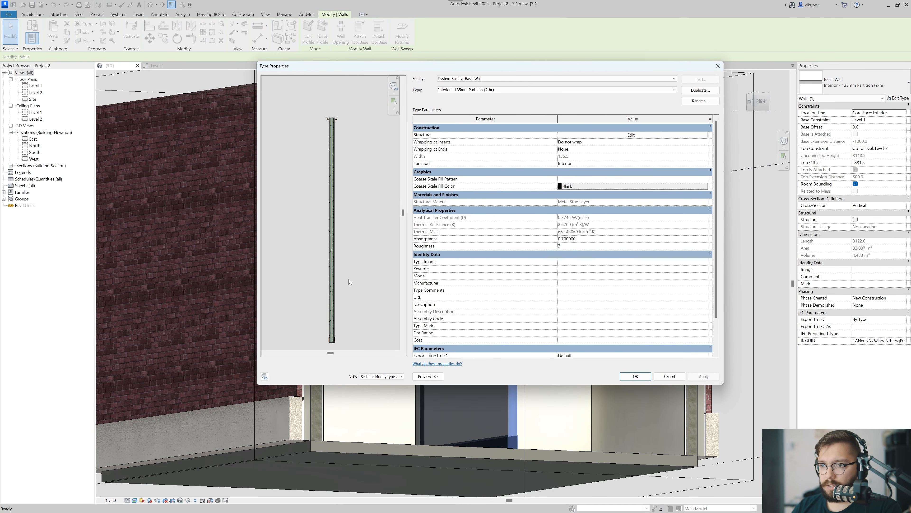
click(580, 135)
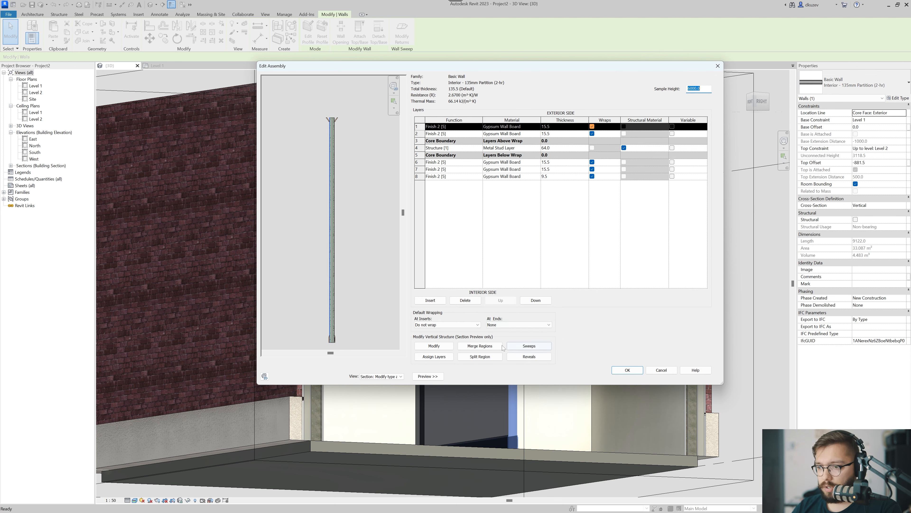
click(528, 357)
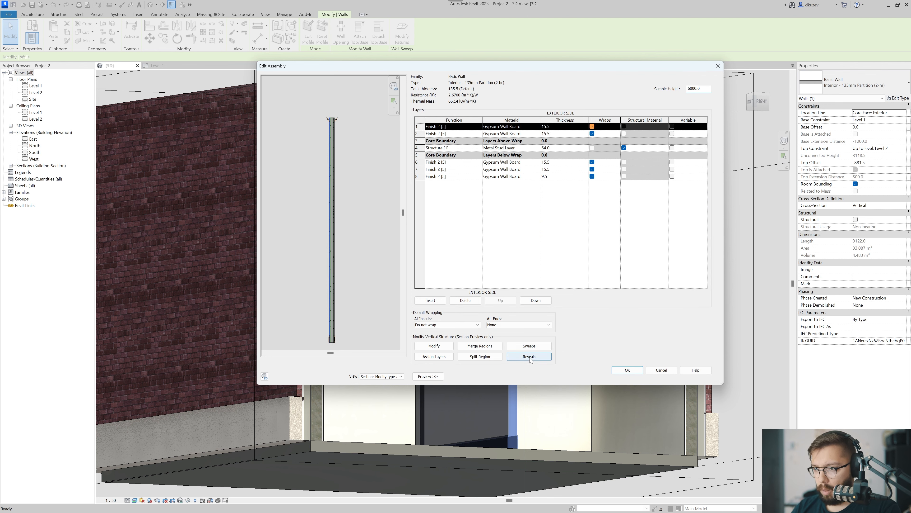
Add an exterior reveal with the Default profile at a distance of 1500 from the base, apply it, and accept the reveals.
click(507, 271)
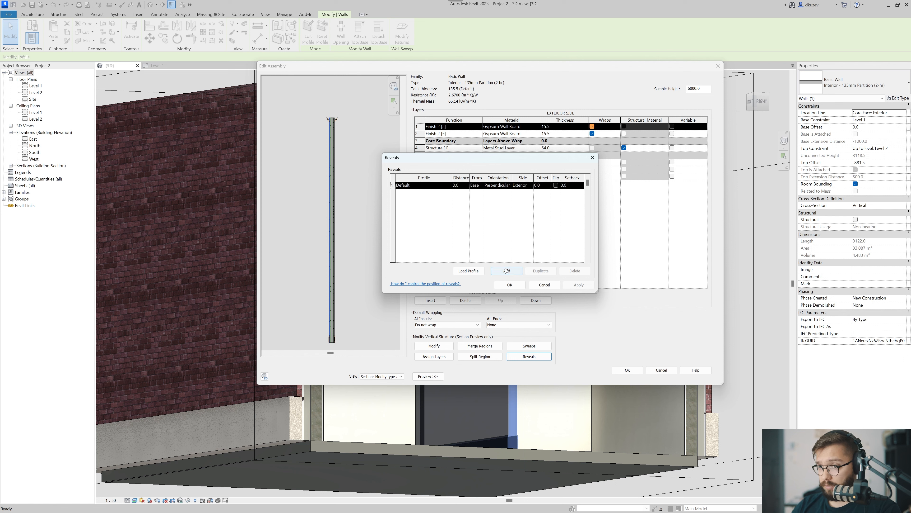
click(449, 186)
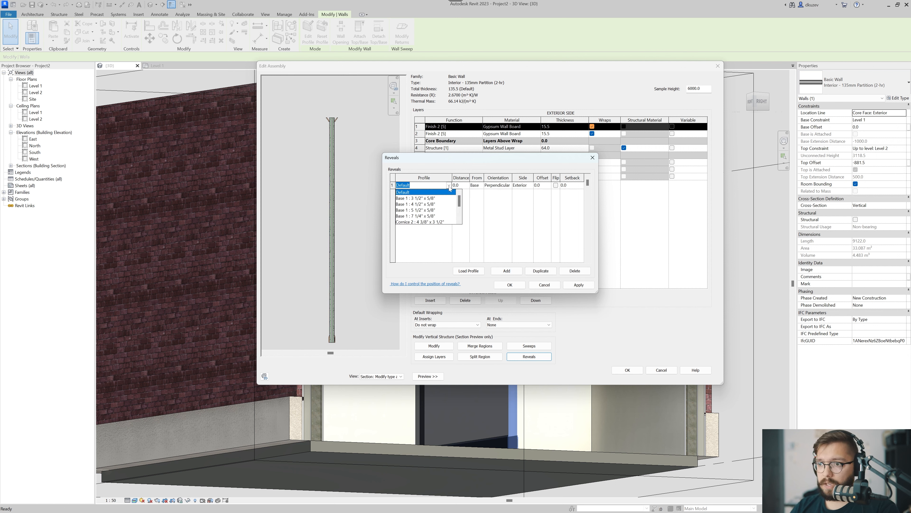
click(449, 186)
key(Tab)
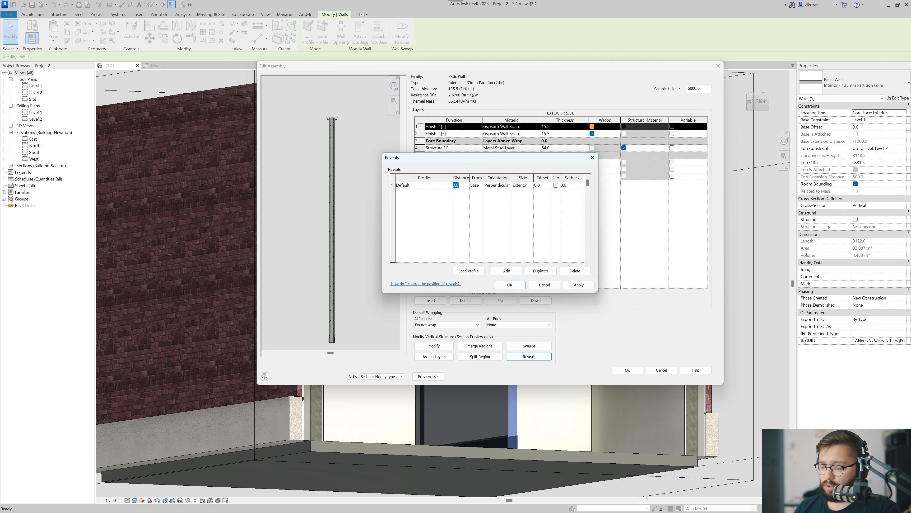
text(1500)
key(Tab)
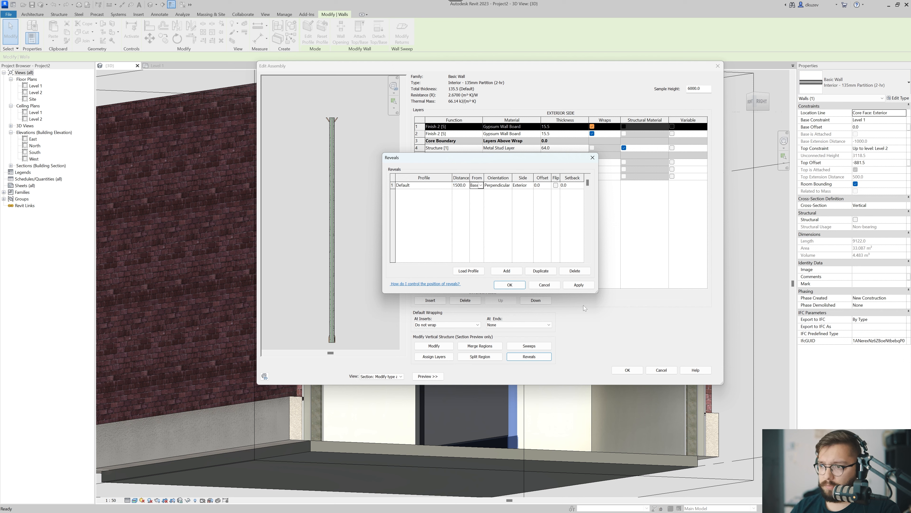
click(576, 286)
click(516, 286)
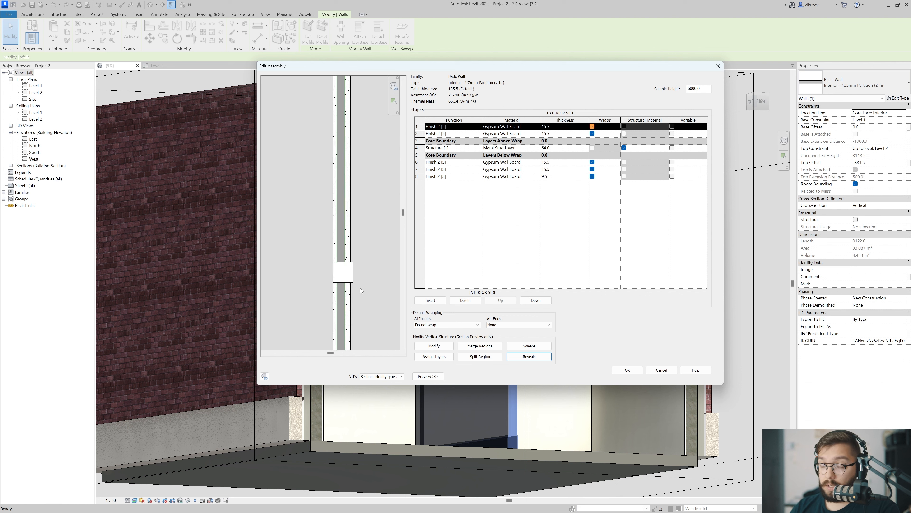
Reopen the reveals settings, widen the dialog, and set the Default reveal's offset to 100.
click(528, 357)
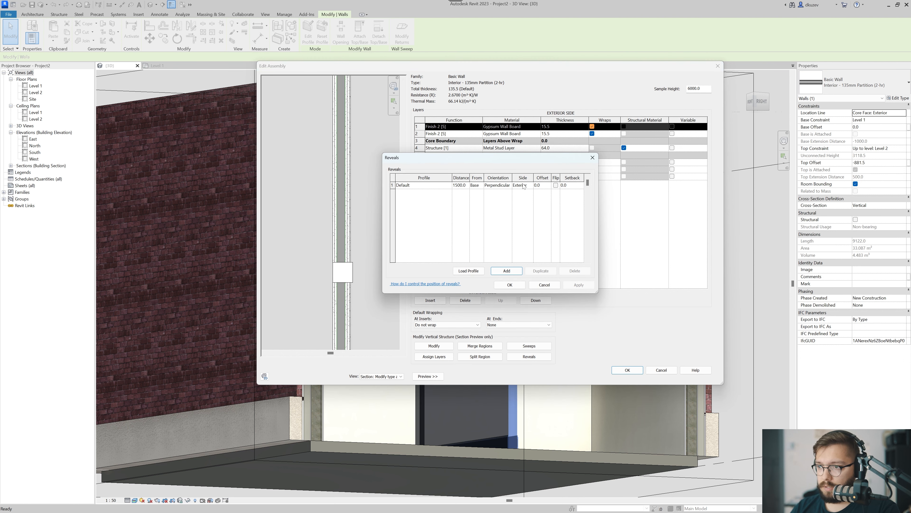
drag(598, 253, 672, 248)
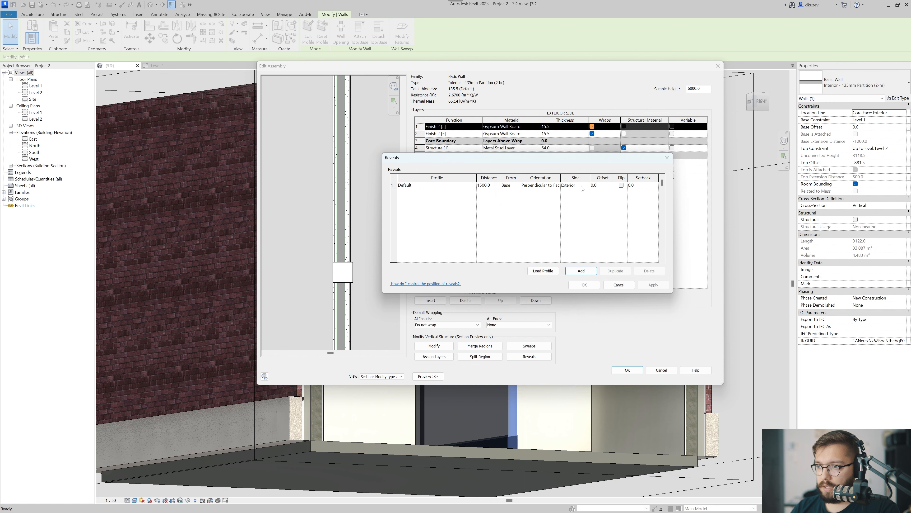
click(594, 185)
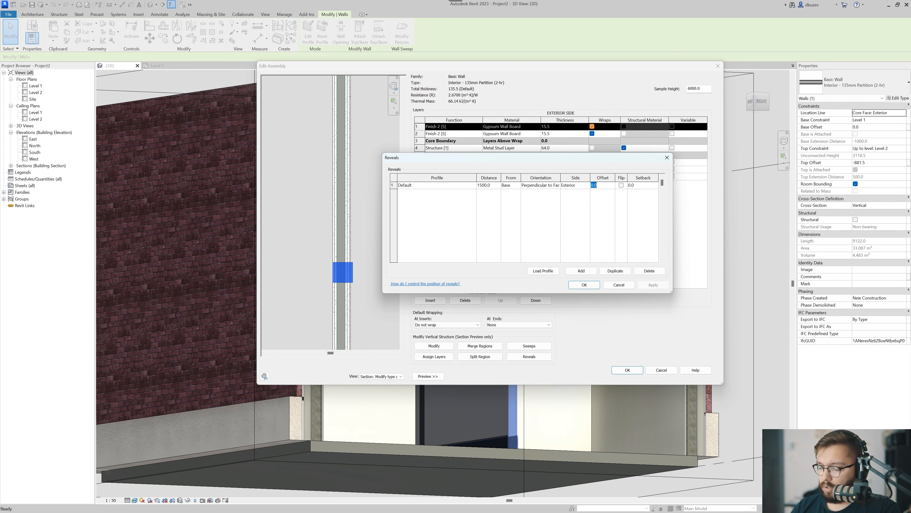
text(100)
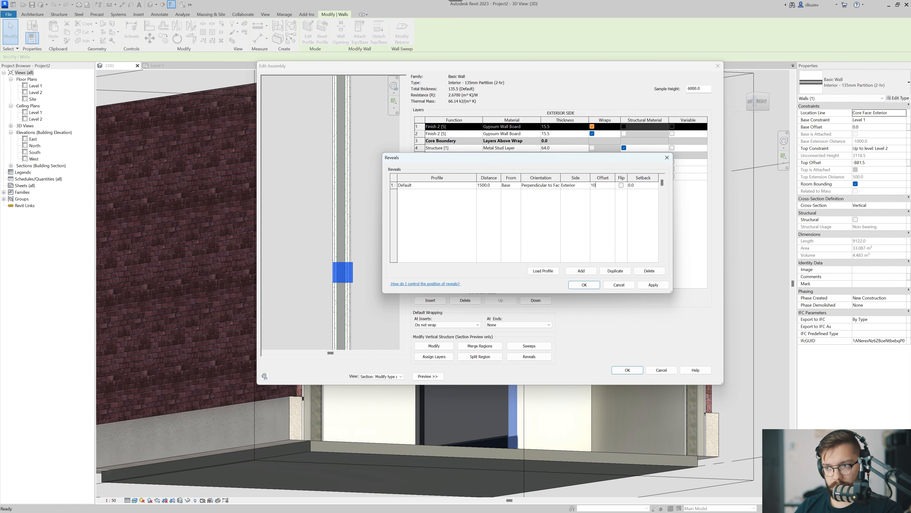
key(Tab)
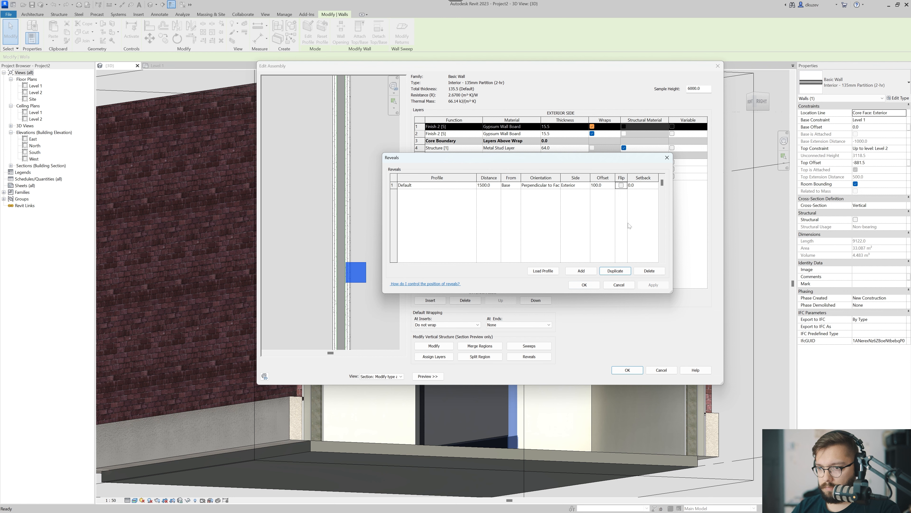
Set the Default reveal's offset to 110.
click(605, 185)
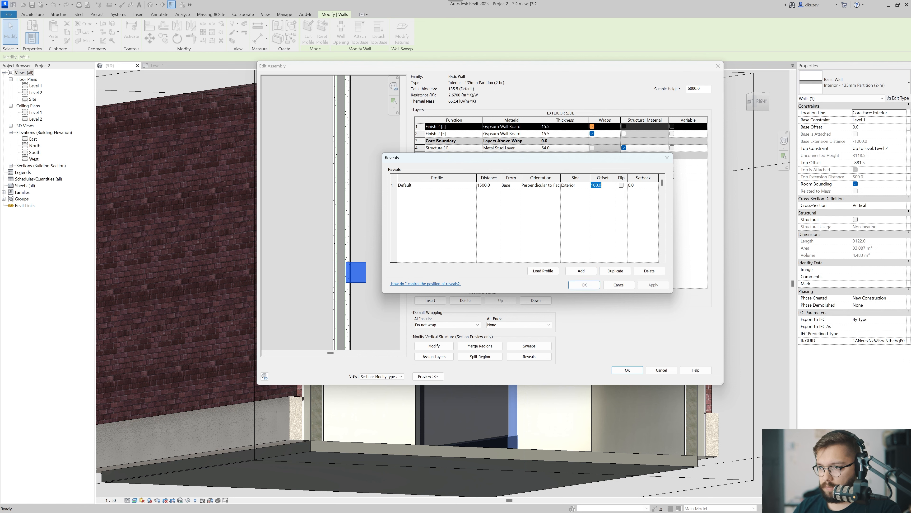
text(110)
key(Tab)
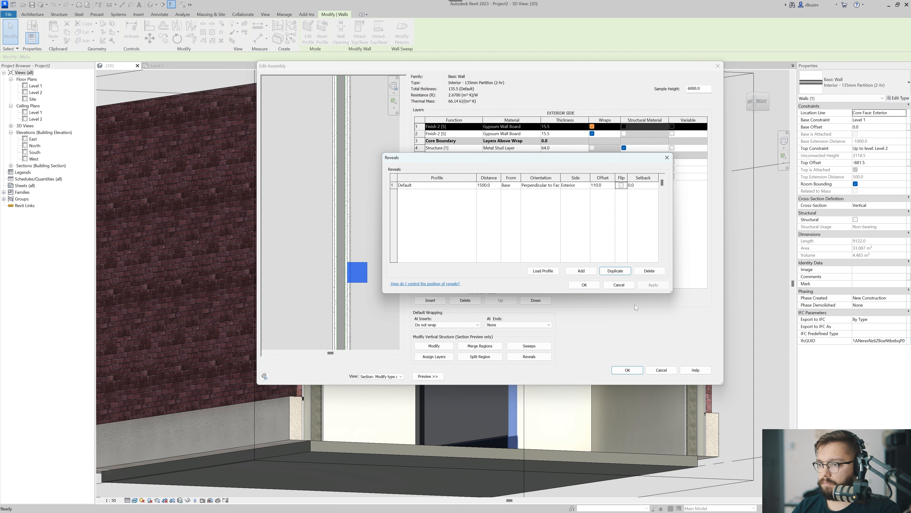
Duplicate the Default reveal, assign one copy to the Interior side, apply the change, and accept the wall type edits.
click(446, 185)
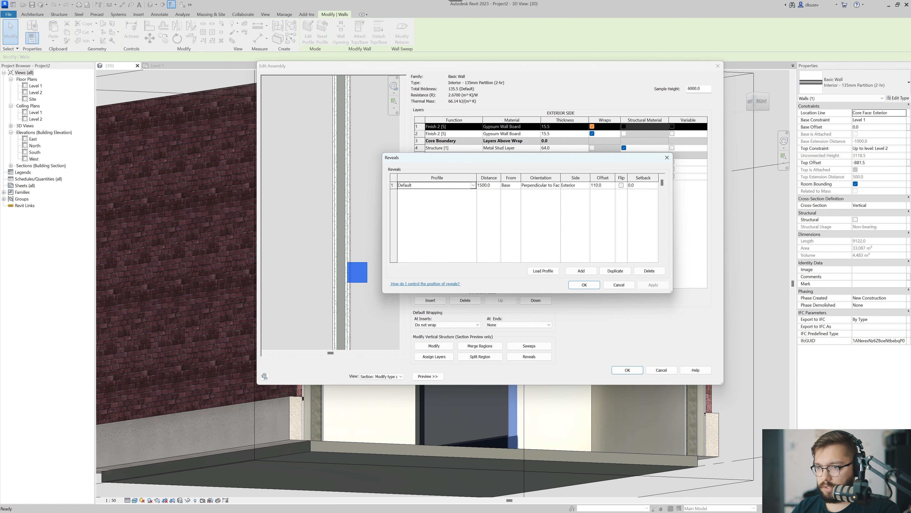
click(616, 272)
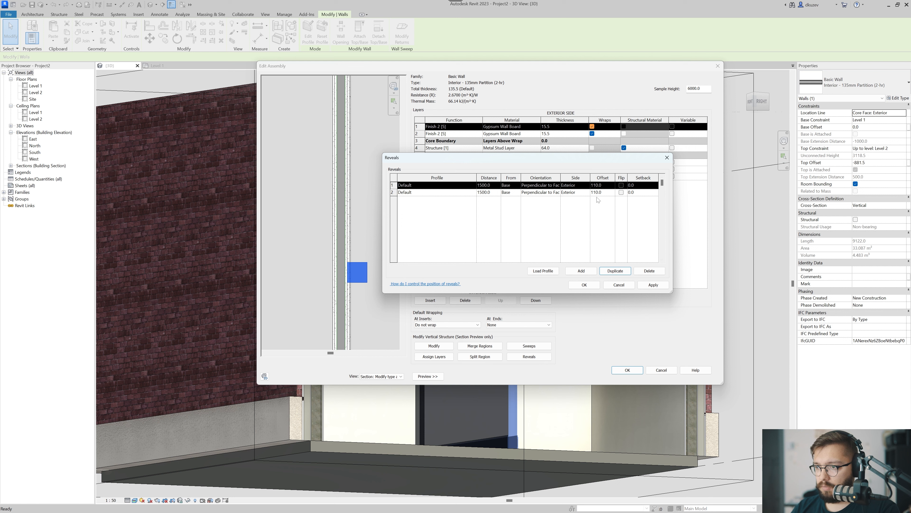
click(587, 185)
click(577, 199)
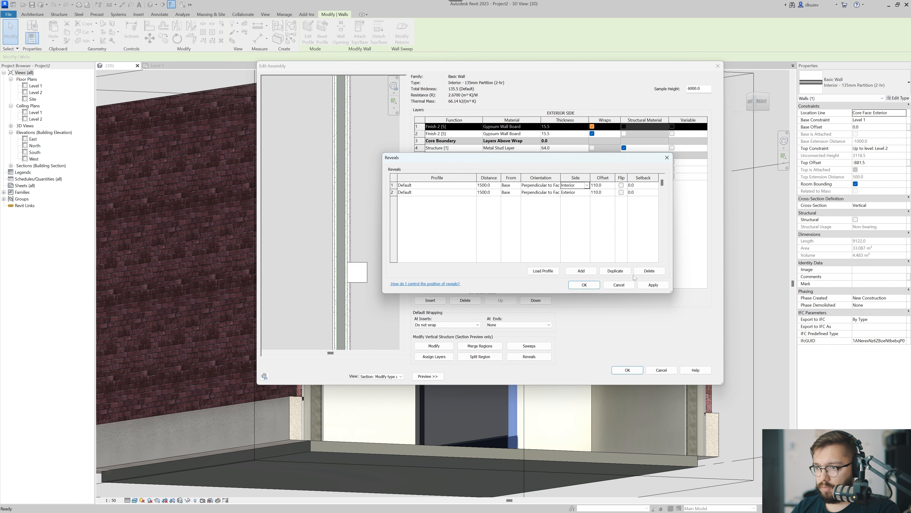
click(653, 285)
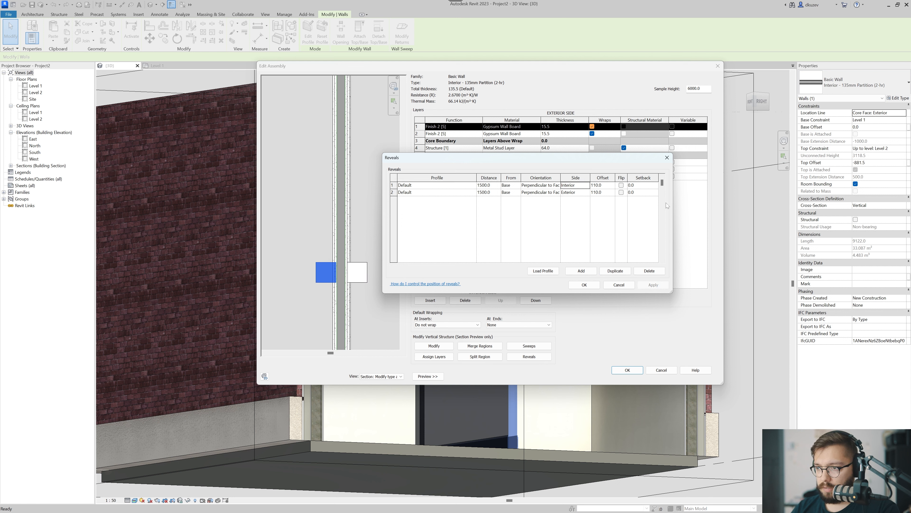
click(584, 284)
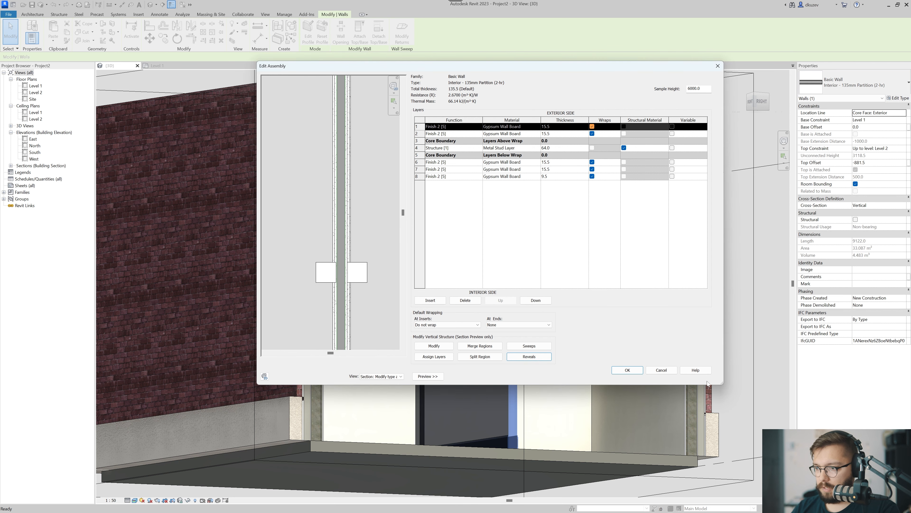
click(627, 370)
click(635, 377)
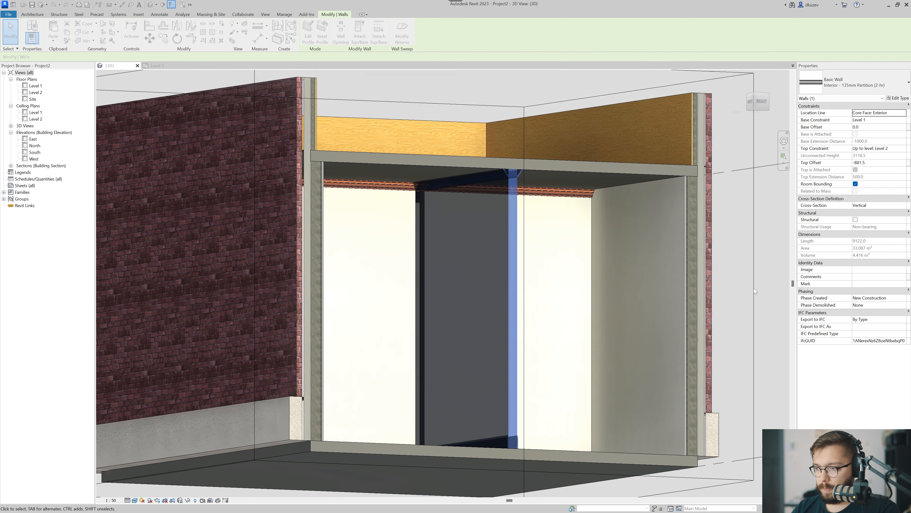
click(748, 289)
key(Escape)
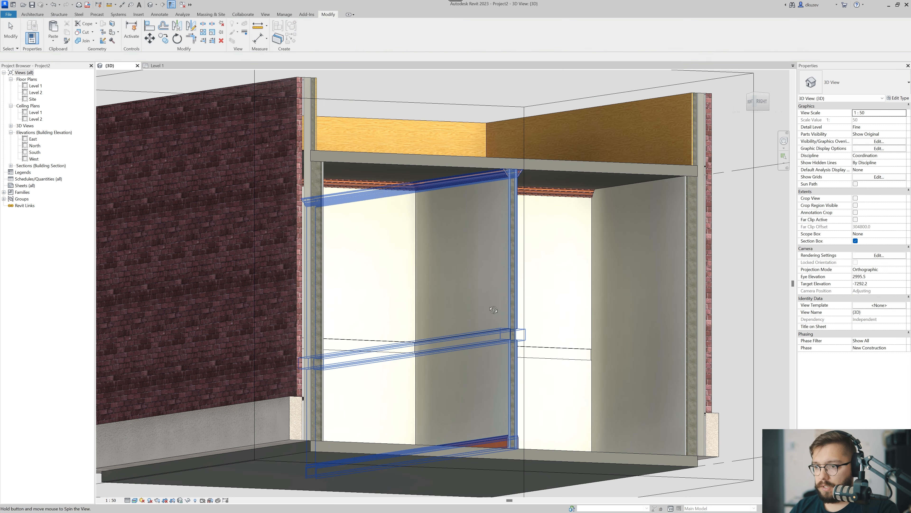
Examine the reveals and baseboards on both sides of the interior partition and around the room corners.
shift+middle_drag(490, 301, 434, 385)
scroll(434, 385, up, 1)
shift+middle_drag(523, 442, 508, 424)
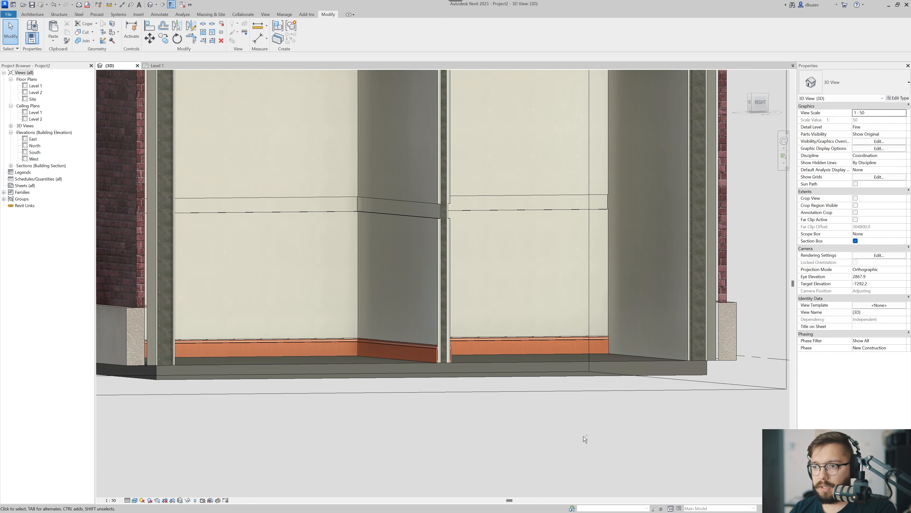
shift+middle_drag(585, 439, 443, 448)
mouse_move(347, 386)
middle_down()
mouse_move(351, 407)
mouse_move(346, 389)
middle_up()
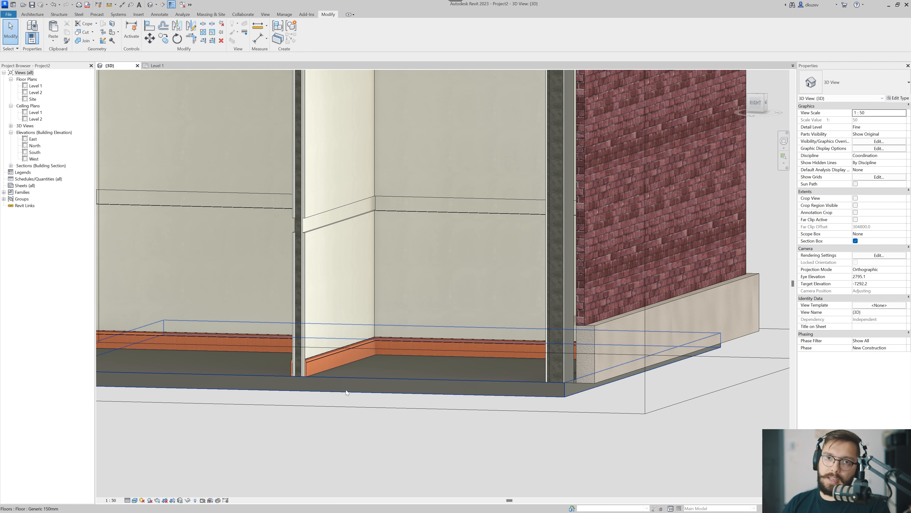
scroll(346, 390, down, 6)
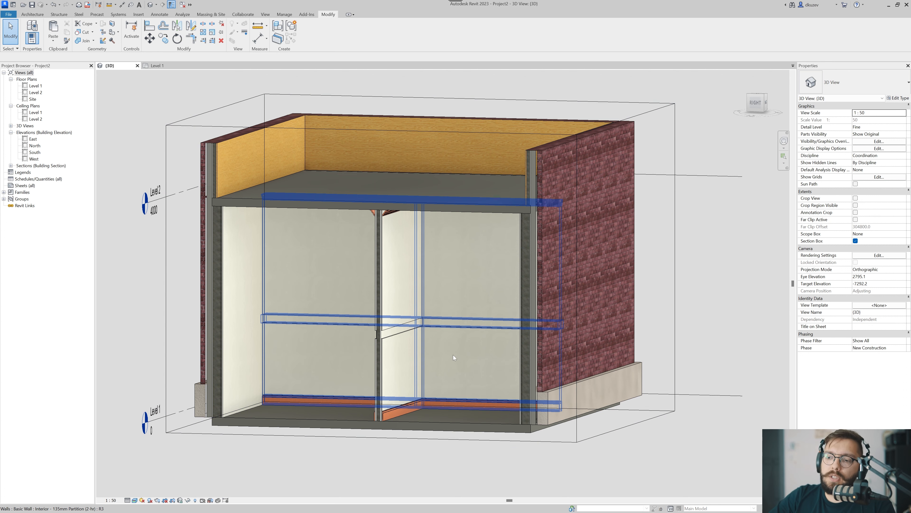
scroll(398, 443, up, 2)
middle_drag(397, 442, 396, 451)
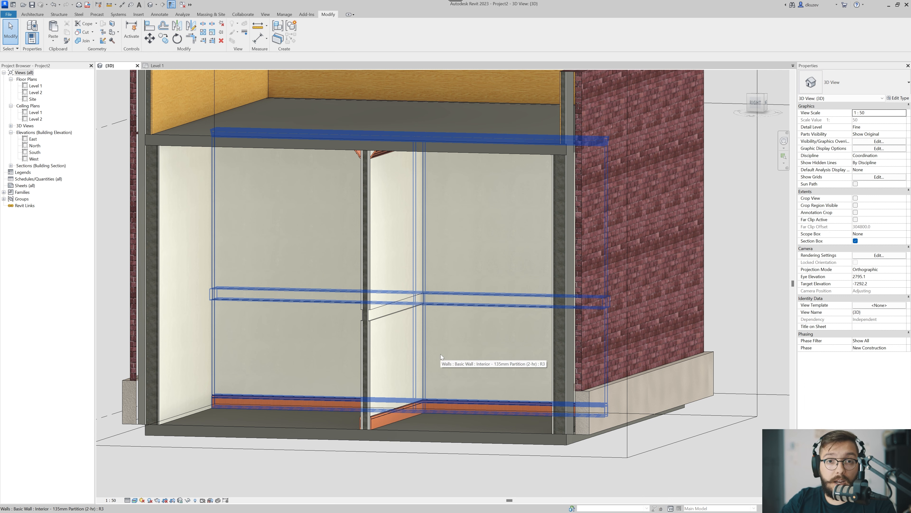
scroll(434, 373, down, 3)
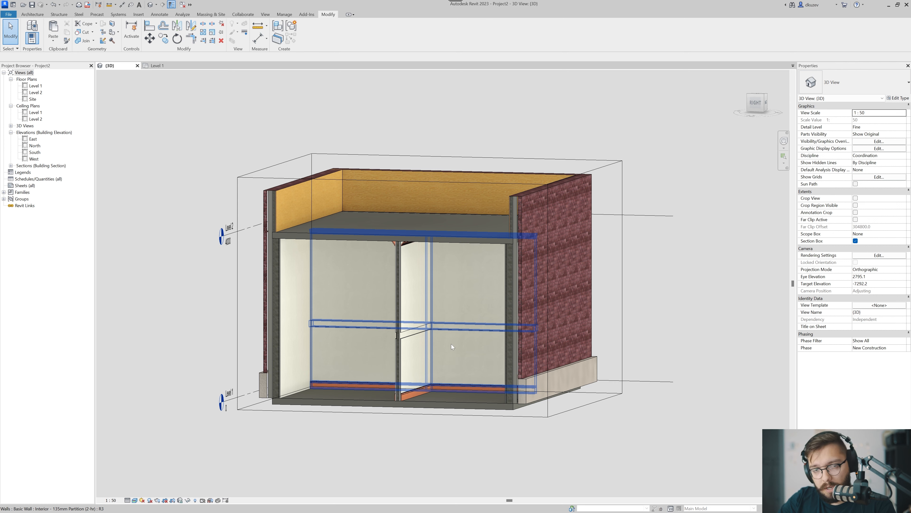
Turn off the section box to show the whole building from outside.
shift+middle_drag(382, 364, 514, 430)
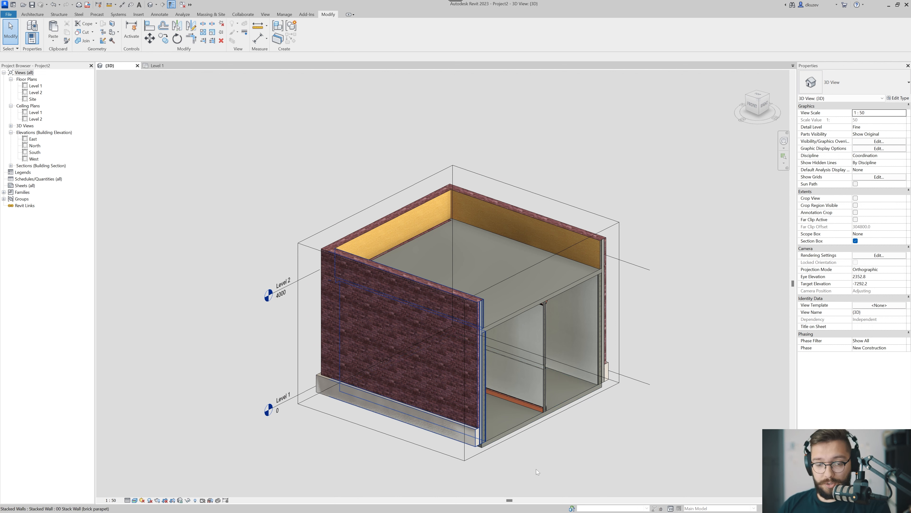
scroll(617, 419, down, 1)
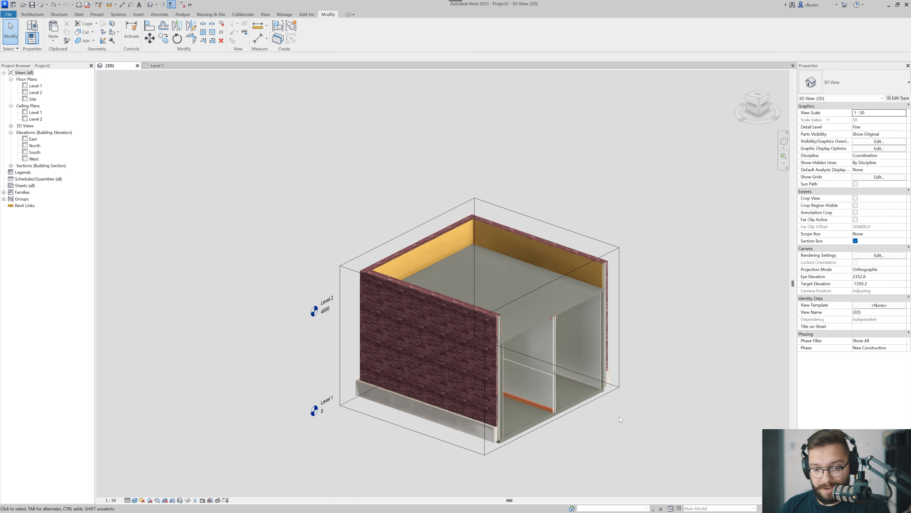
middle_drag(625, 425, 550, 416)
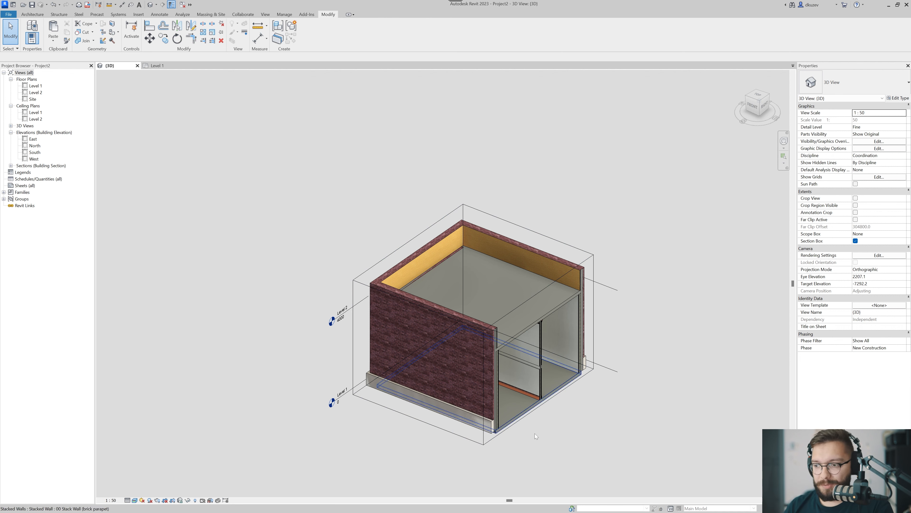
shift+middle_drag(543, 441, 467, 453)
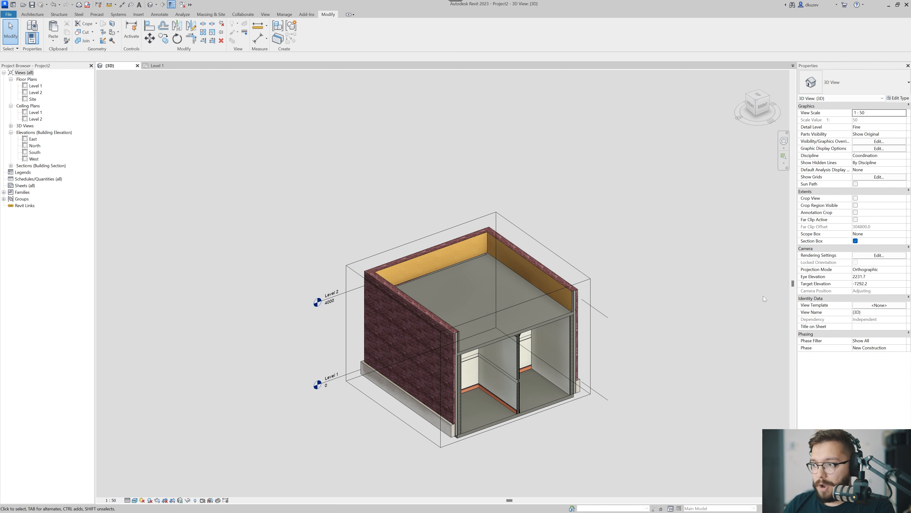
click(855, 241)
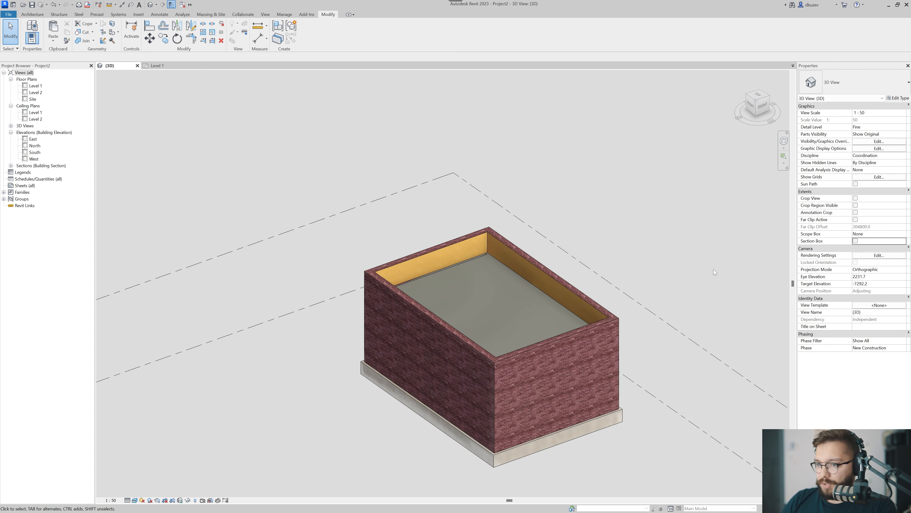
middle_drag(546, 376, 578, 344)
scroll(578, 344, down, 1)
key(Tab)
scroll(387, 390, down, 2)
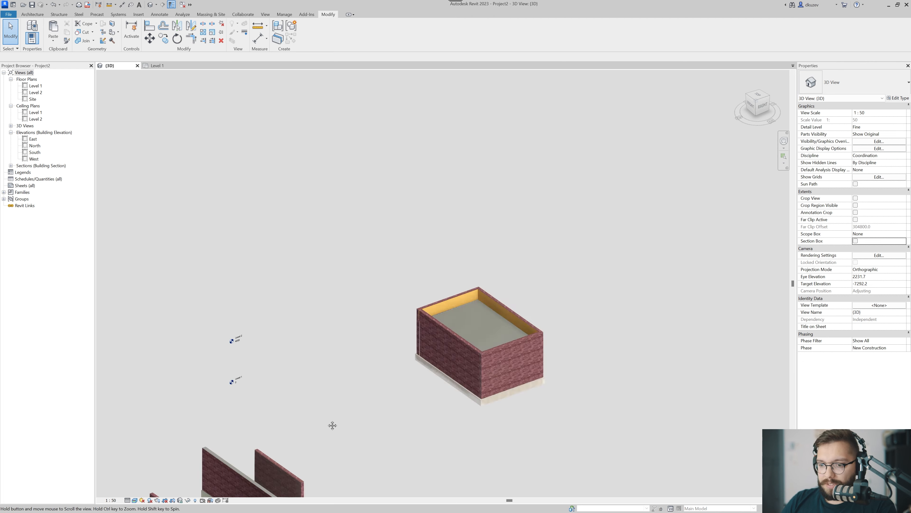
Draw a new 00 Exterior Brick Parapet wall about 12400 mm long between the building and the sample walls, using Create Similar.
middle_drag(331, 425, 407, 315)
click(369, 371)
shift+middle_drag(389, 352, 416, 404)
middle_drag(416, 404, 450, 449)
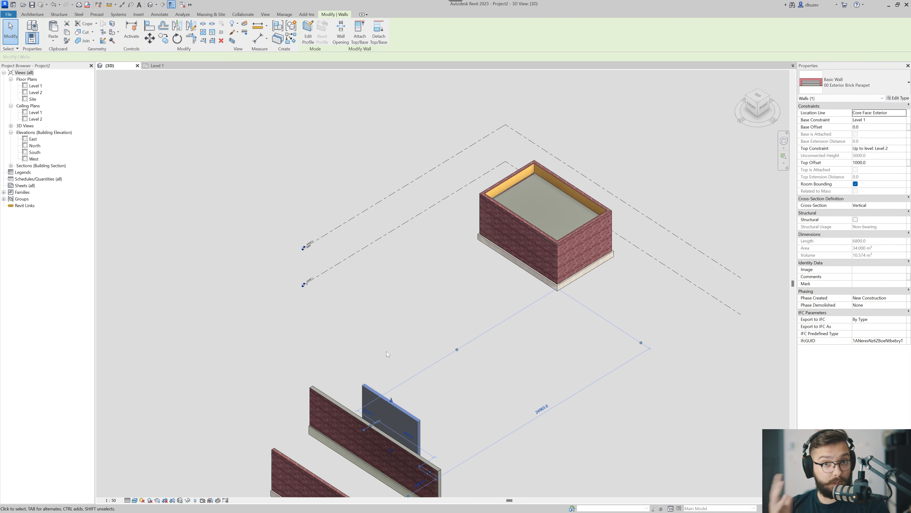
key(c)
key(s)
click(390, 290)
click(491, 356)
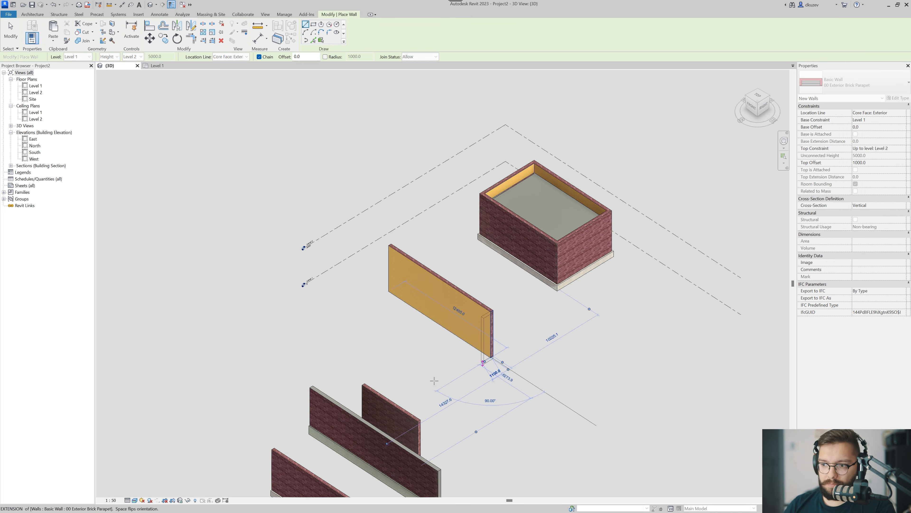
key(Escape)
key(Escape)
Delete the old sample walls beside the newly drawn parapet wall.
drag(439, 352, 287, 485)
key(Delete)
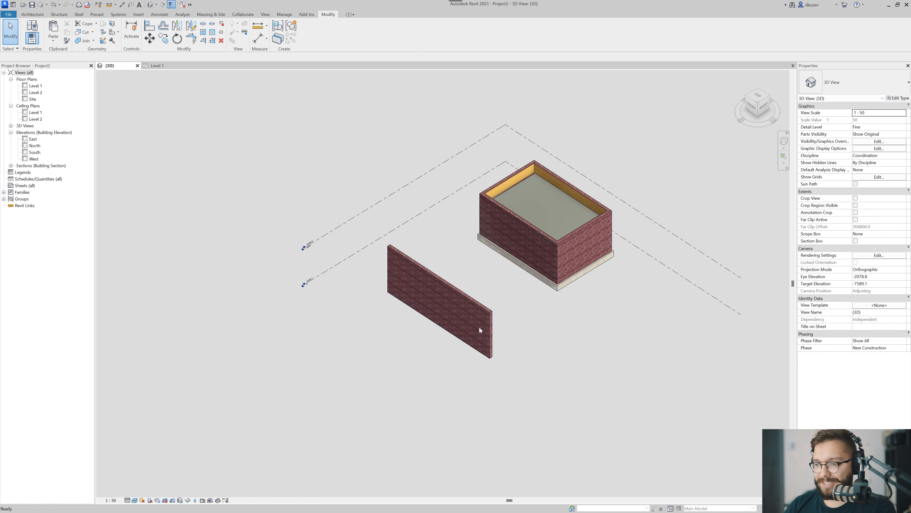
Open the structure of the new wall's 00 Exterior Brick Parapet type and set the Brick, Common layer's thickness to 32.
scroll(479, 325, up, 5)
shift+middle_drag(424, 317, 435, 318)
middle_drag(310, 317, 417, 377)
click(453, 360)
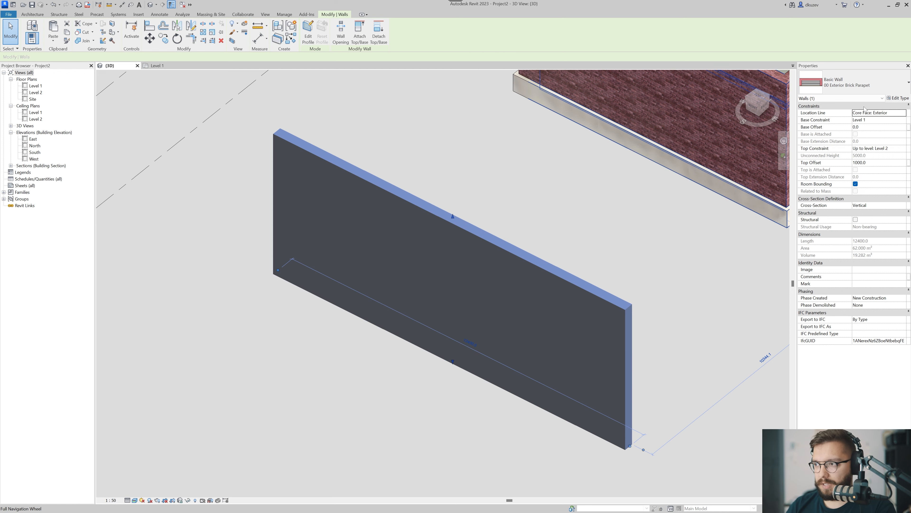
click(899, 100)
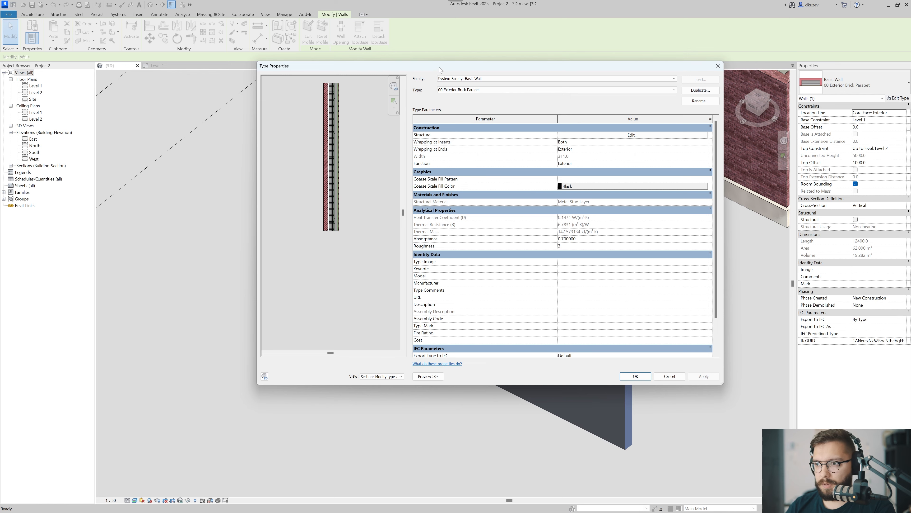
drag(441, 70, 435, 86)
click(601, 151)
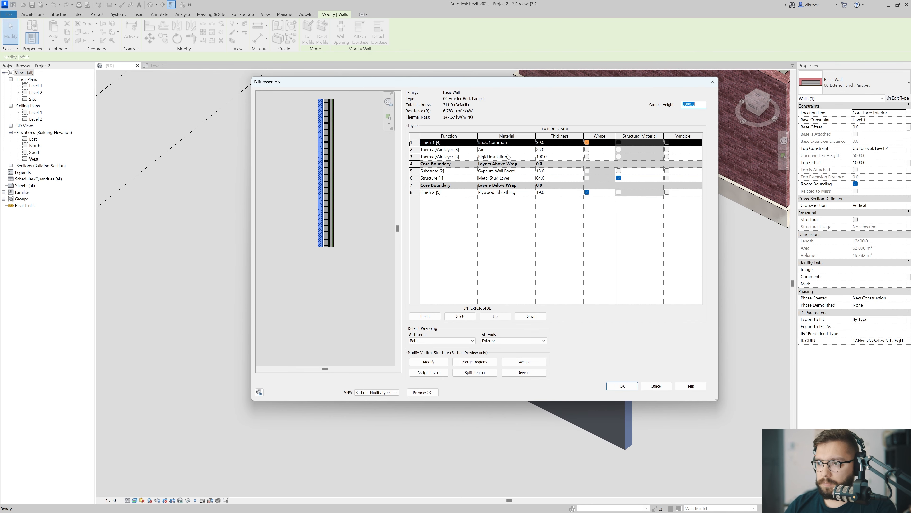
key(Tab)
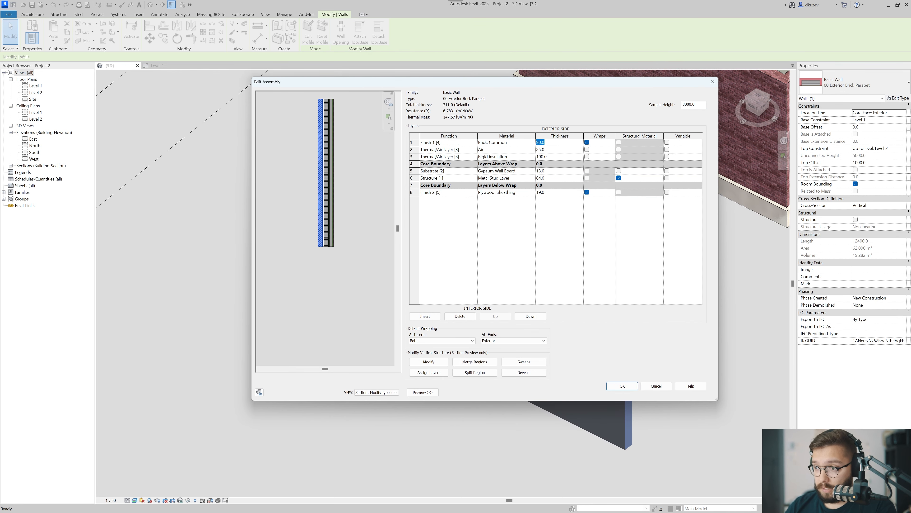
text(32)
key(Tab)
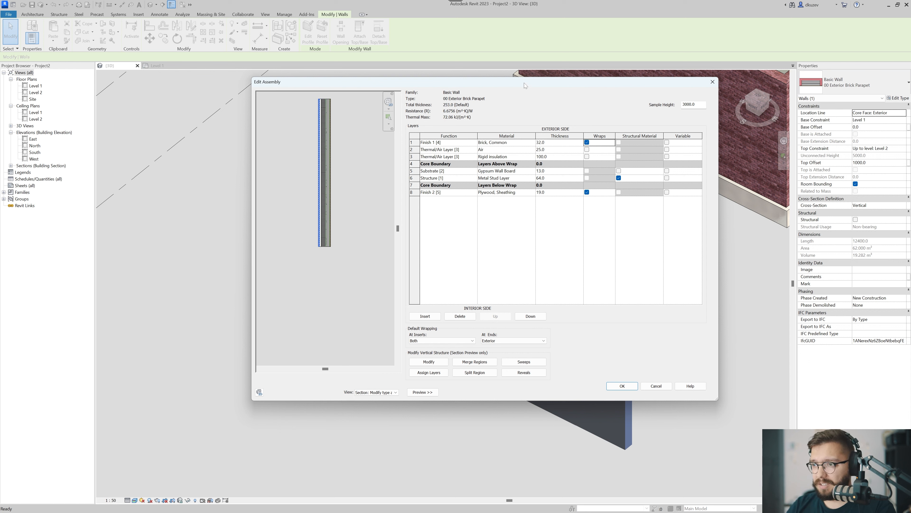
Assign the Aluminium material to the exterior Finish 1 layer, accept the wall type changes, and deselect the wall.
drag(525, 85, 528, 108)
click(509, 165)
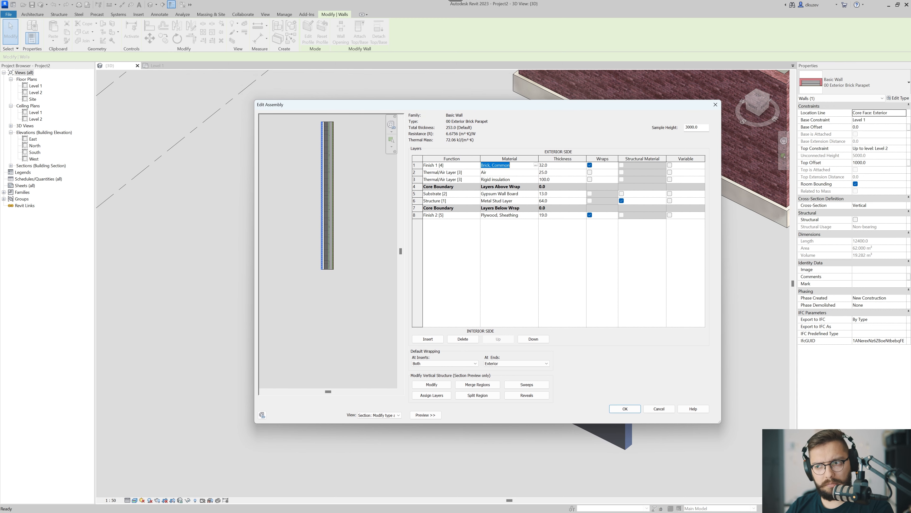
click(536, 165)
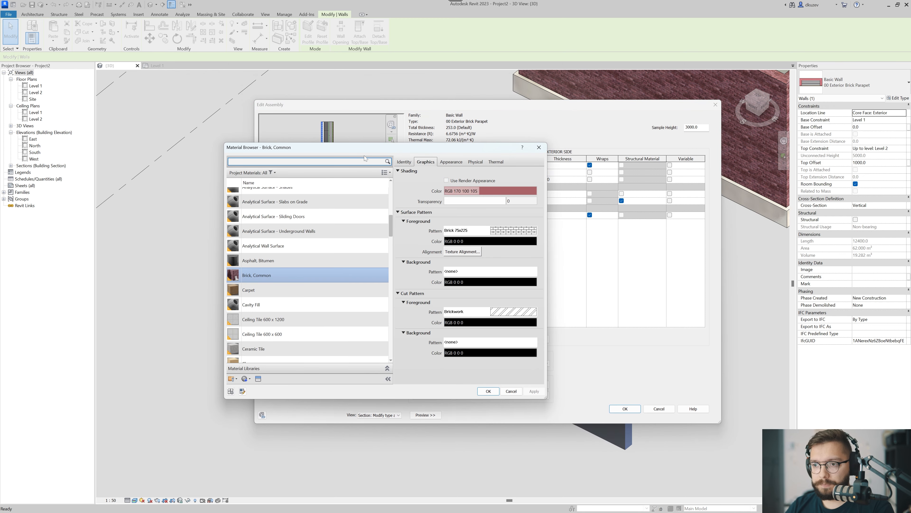
text(Aluminium)
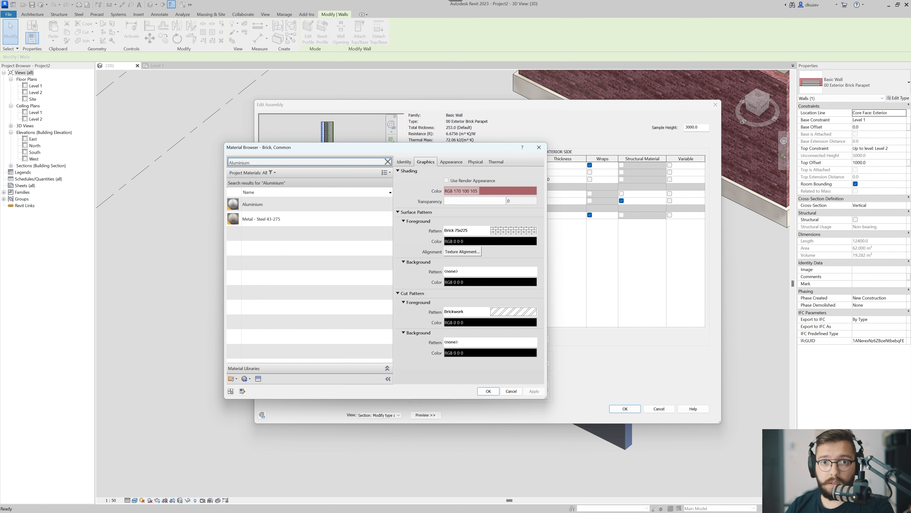
click(316, 210)
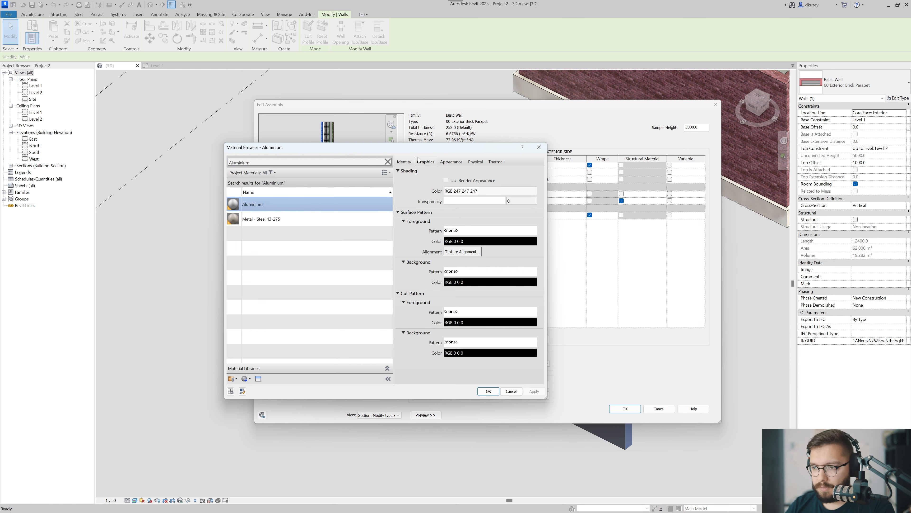
click(489, 391)
click(625, 409)
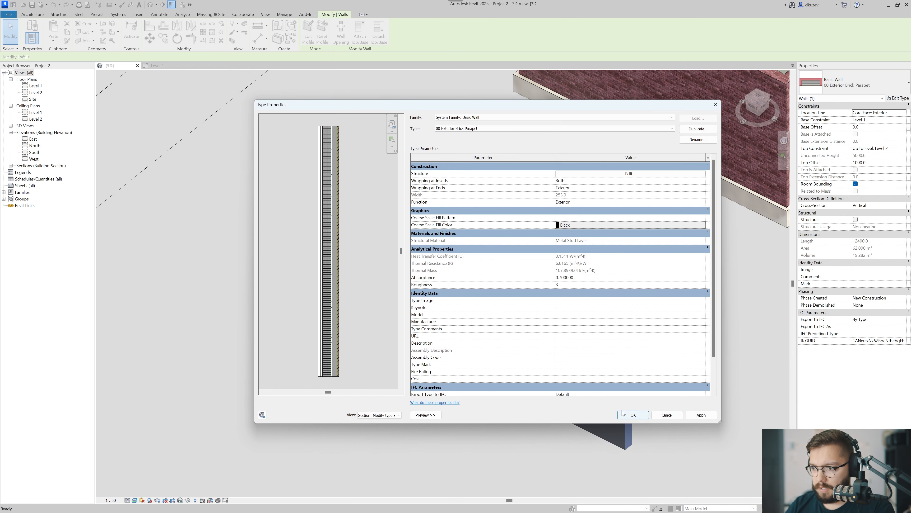
click(633, 414)
click(492, 393)
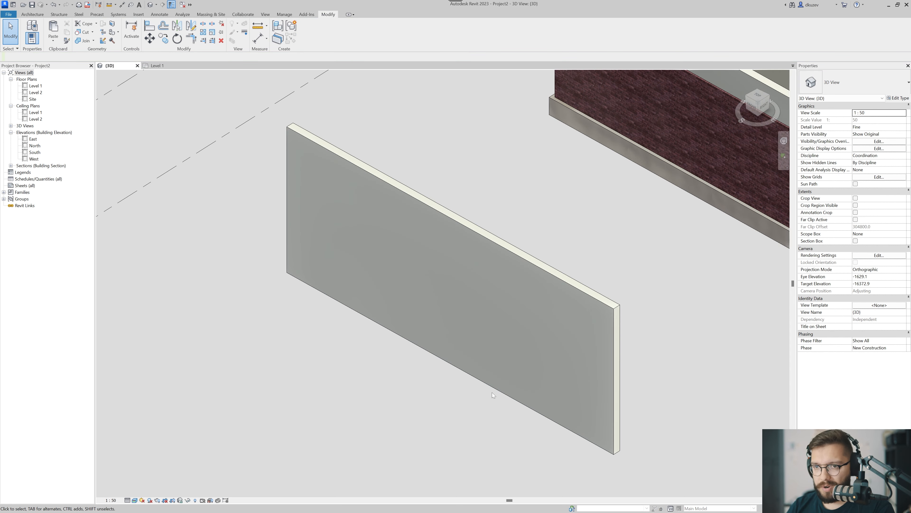
Duplicate the Aluminium material using shared assets and name the copy Aluminium - Blue.
click(284, 14)
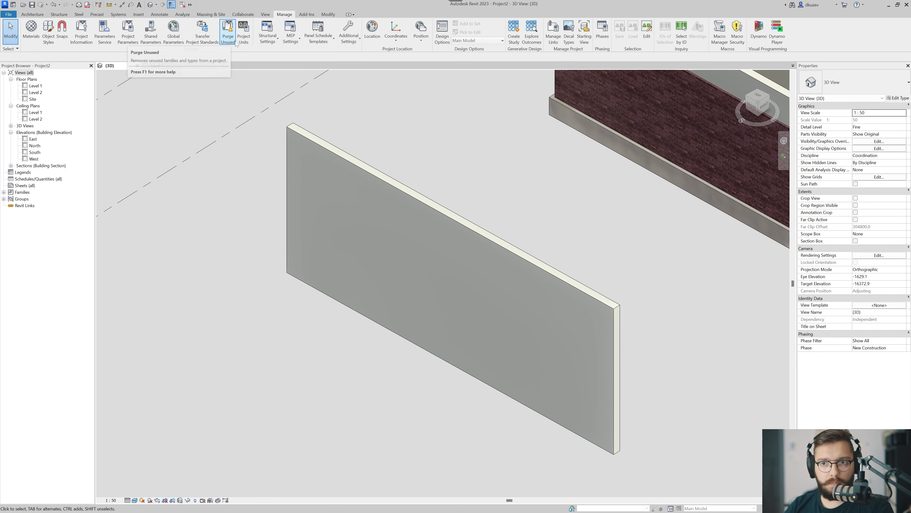
click(31, 29)
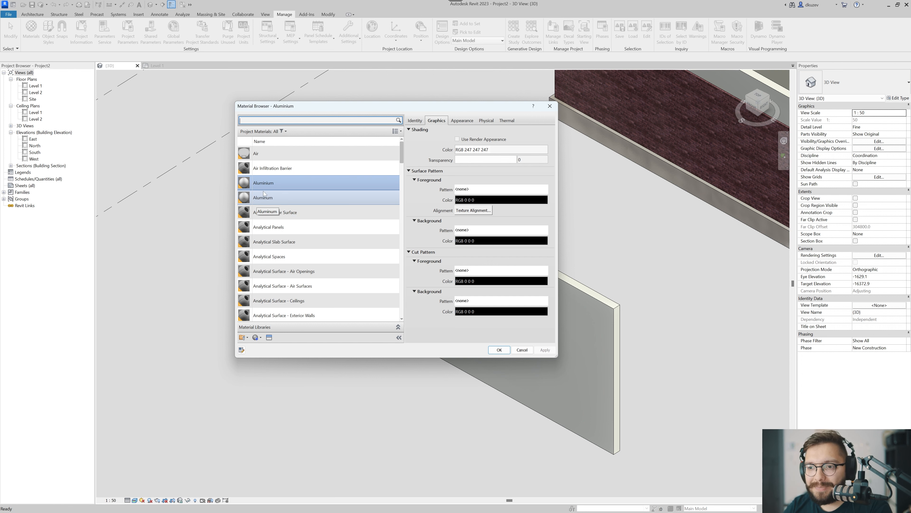
right_click(283, 185)
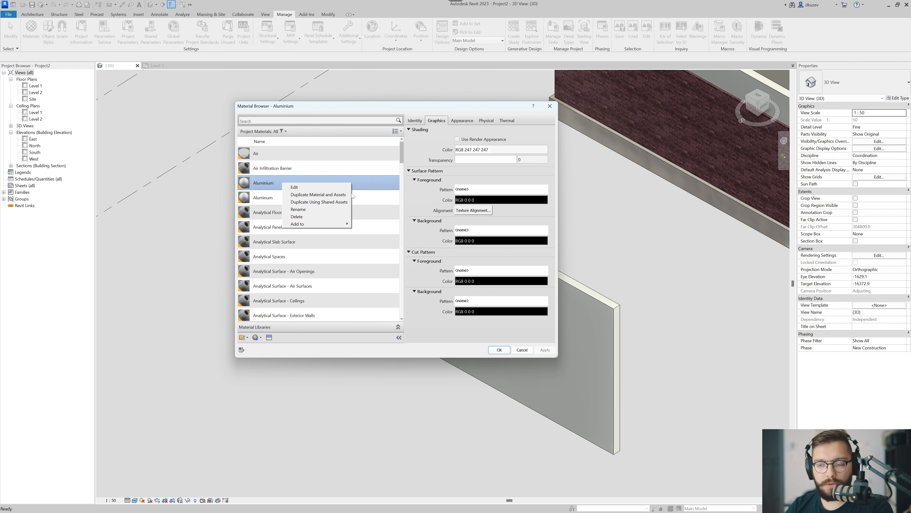
click(343, 202)
click(317, 198)
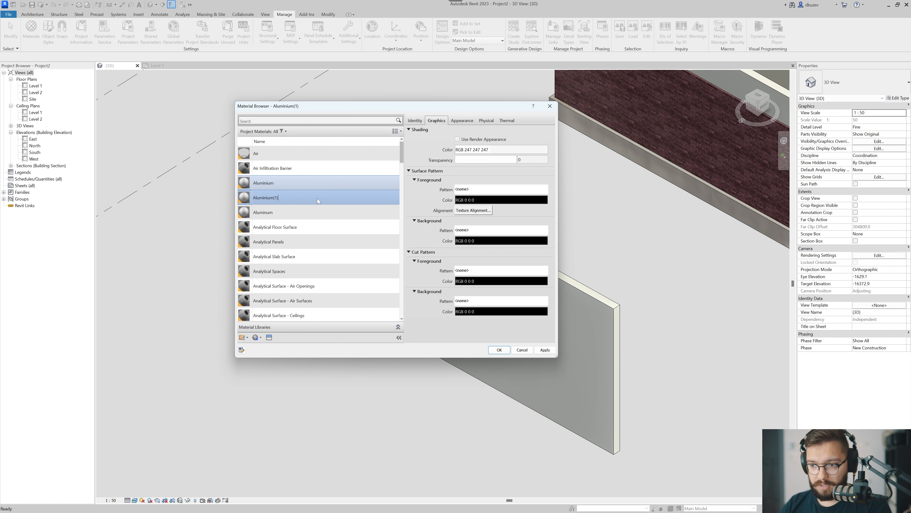
key(BackSpace)
key(BackSpace)
text(- Brlue)
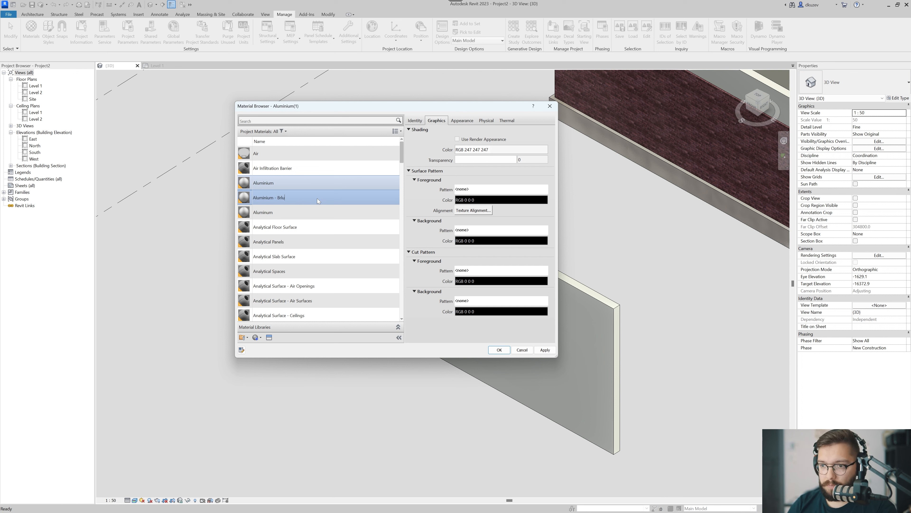
key(Return)
right_click(317, 198)
click(323, 237)
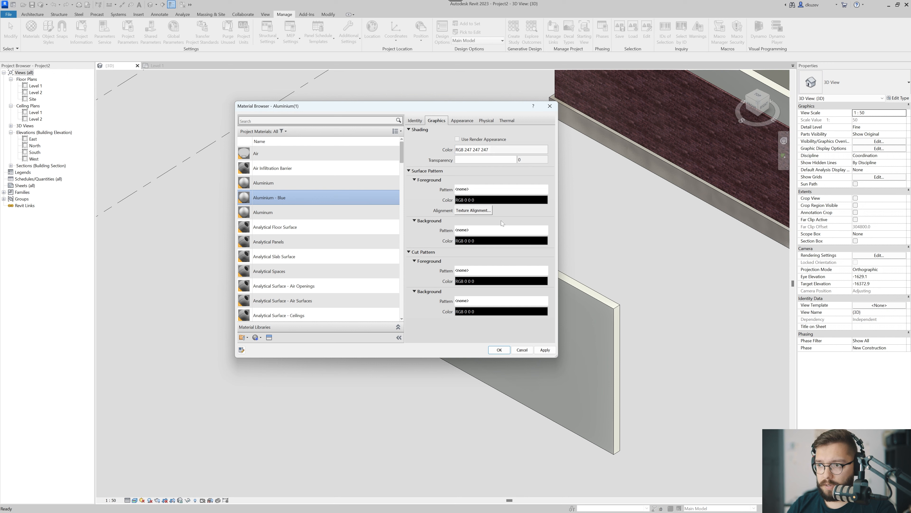
Set the shading color of Aluminium - Blue to RGB 0 128 255 without using the render appearance, and apply it.
click(486, 121)
click(461, 121)
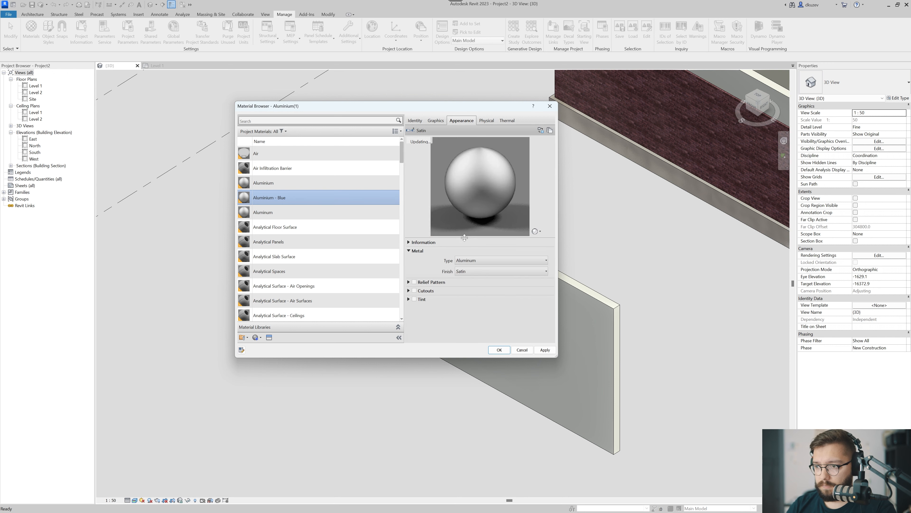
click(435, 121)
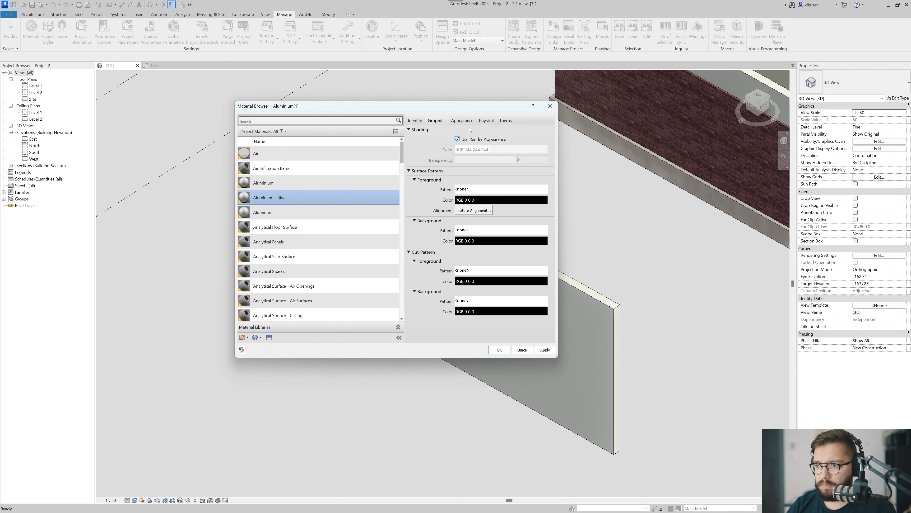
click(457, 139)
click(466, 149)
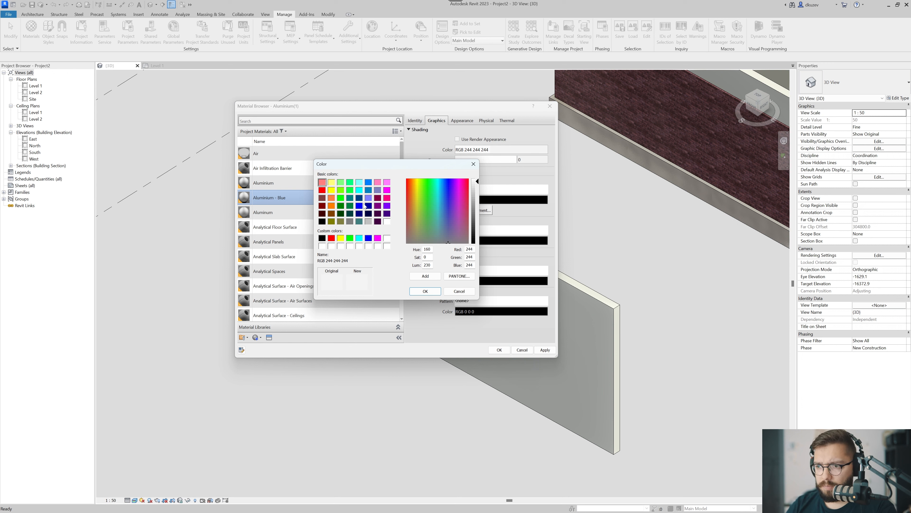
click(368, 182)
click(425, 292)
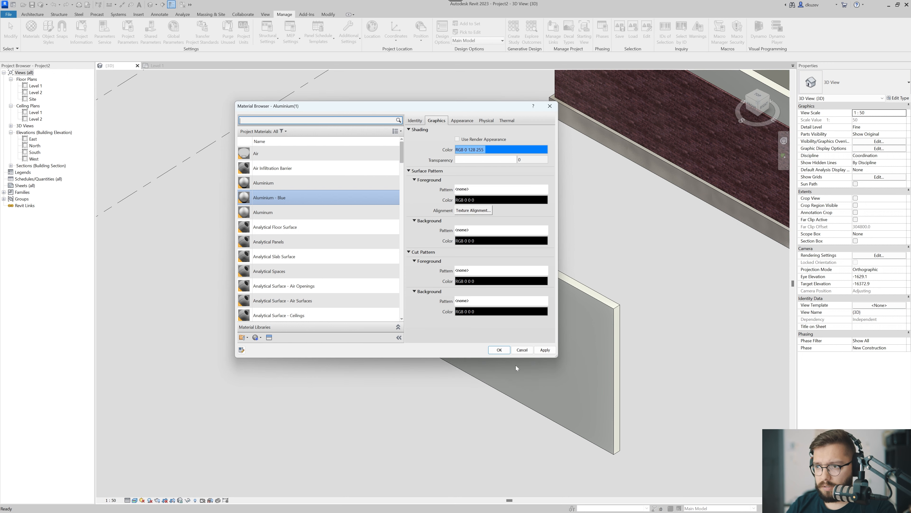
click(545, 350)
Duplicate Aluminium - Blue using shared assets and name the copy Aluminium - Yellow.
right_click(283, 200)
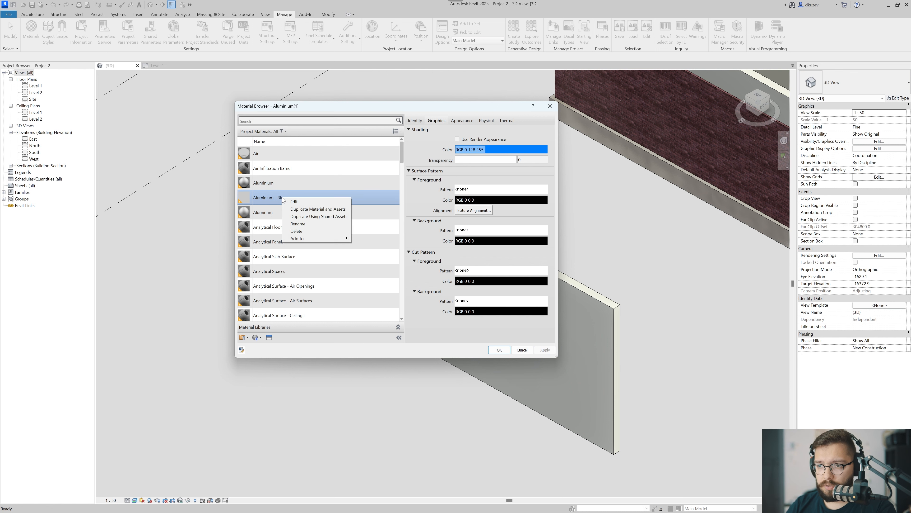
click(325, 216)
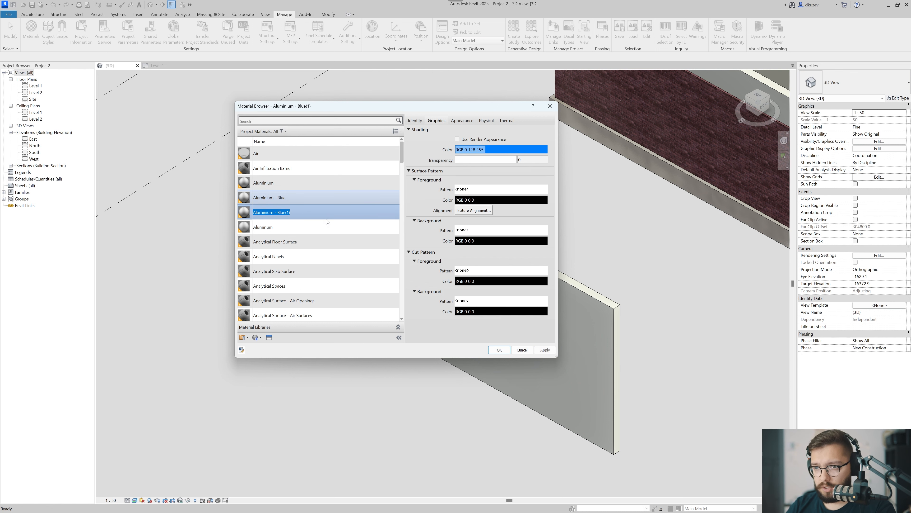
key(End)
key(BackSpace)
key(BackSpace)
key(BackSpace)
key(BackSpace)
text(Yell)
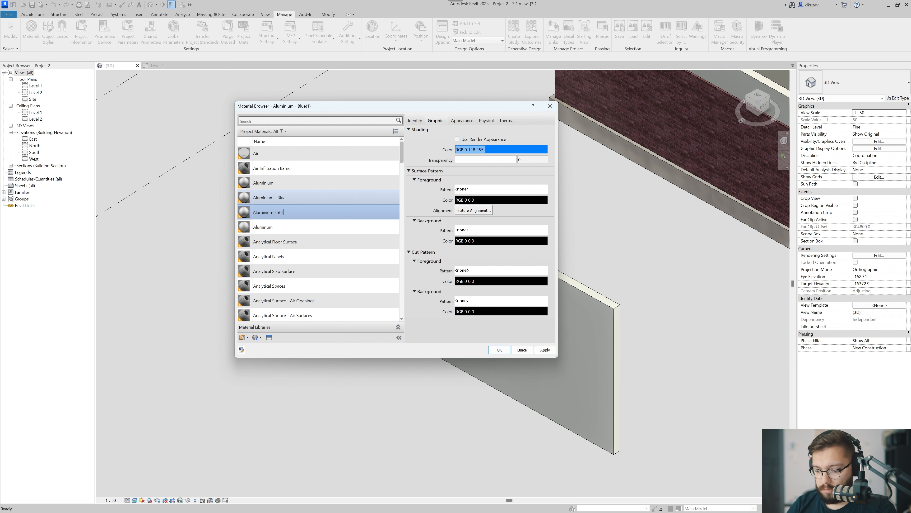
text(ow)
key(Return)
Set the shading color of Aluminium - Yellow to RGB 177 187 0, compare the Aluminium variants, and accept the material changes.
click(491, 154)
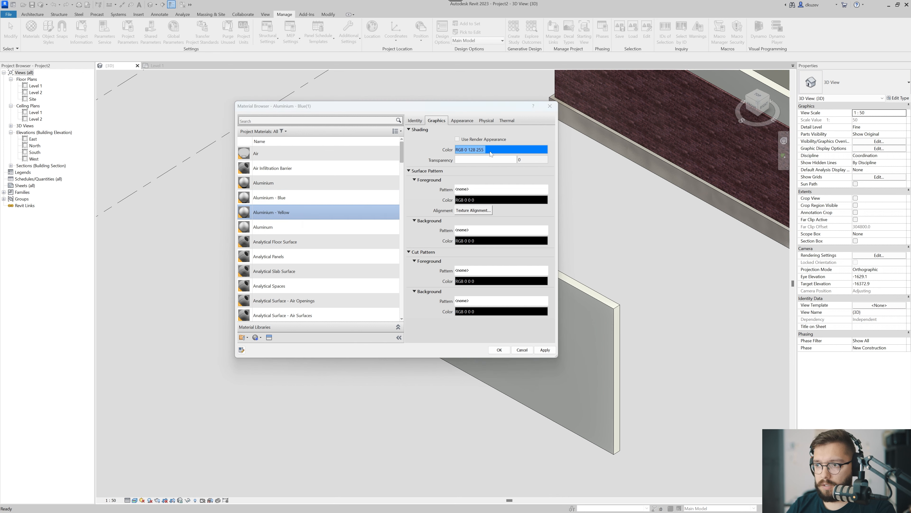
click(332, 190)
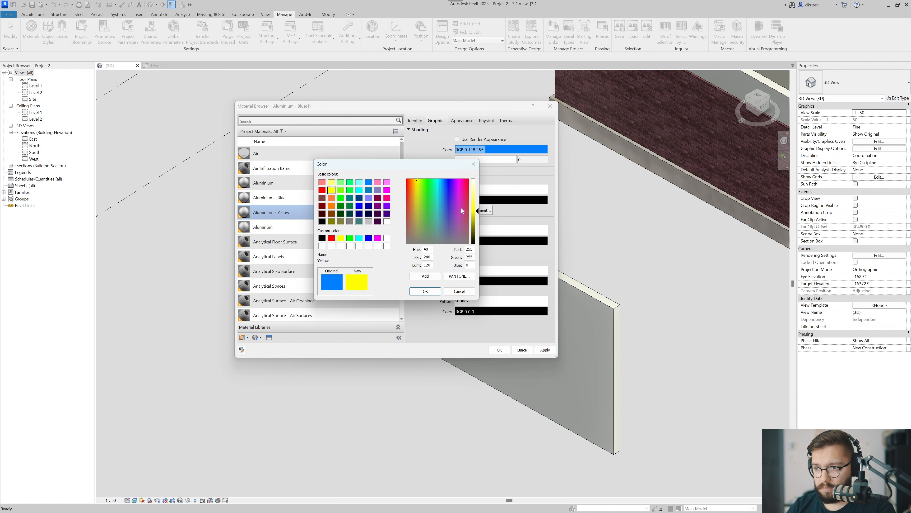
drag(478, 213, 480, 222)
drag(420, 185, 419, 182)
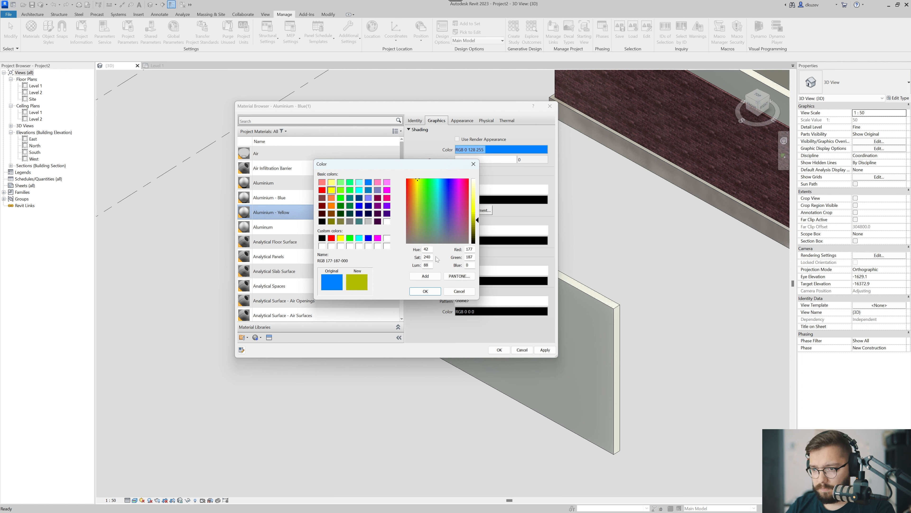
click(426, 291)
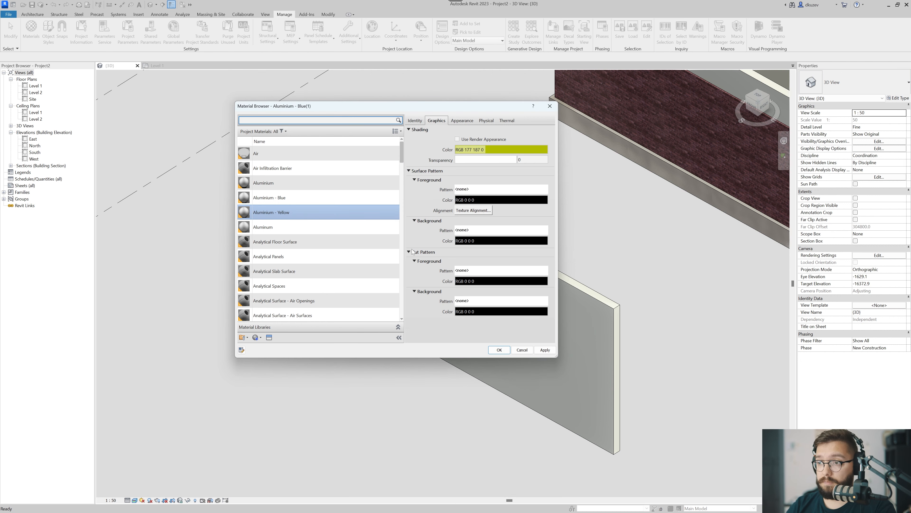
click(318, 198)
click(317, 183)
click(316, 198)
click(311, 183)
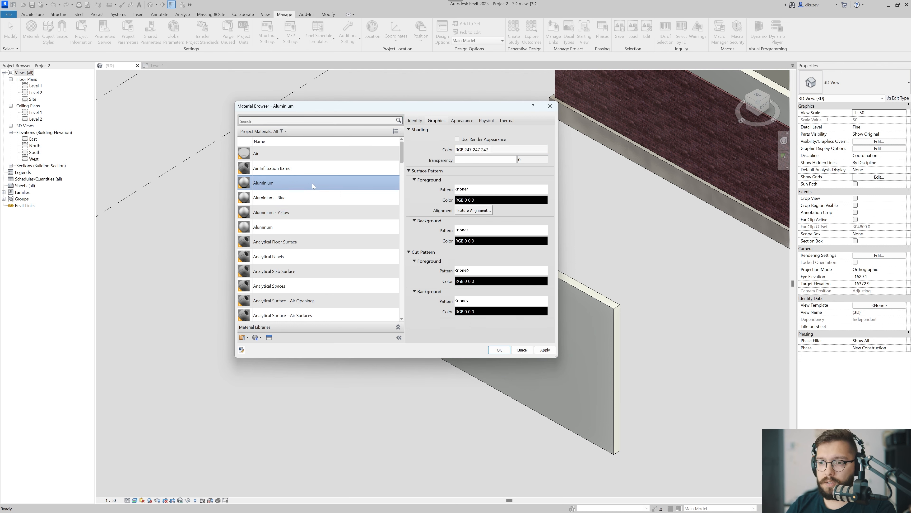
click(336, 214)
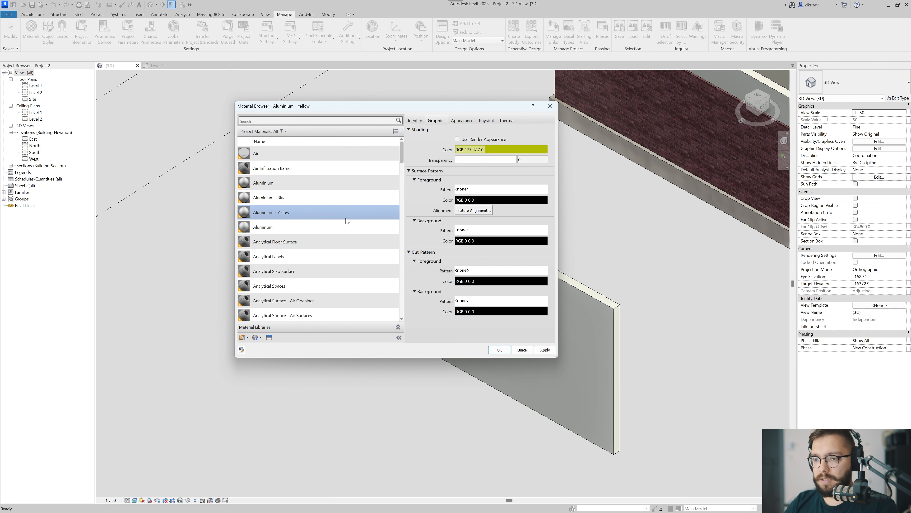
click(499, 350)
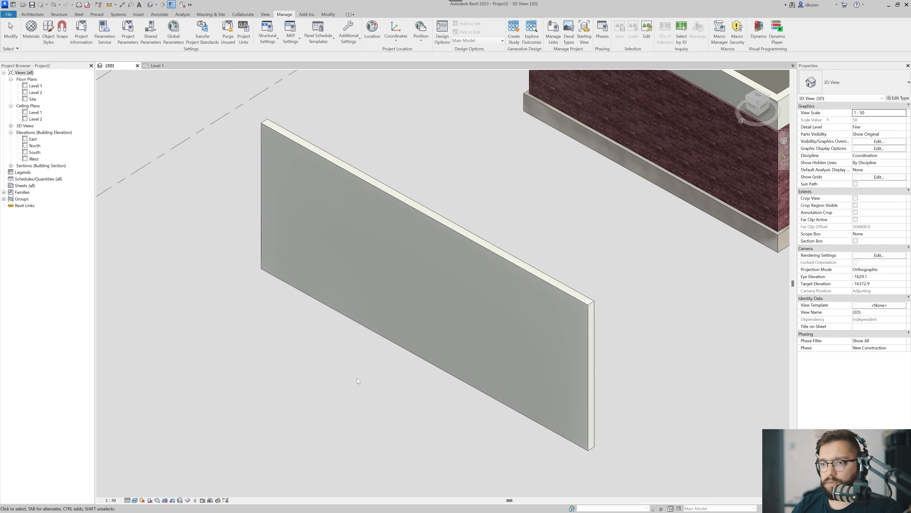
Assign Aluminium - Blue to the exterior Finish 1 layer of the standalone wall's 00 Exterior Brick Parapet type and accept the changes.
click(520, 340)
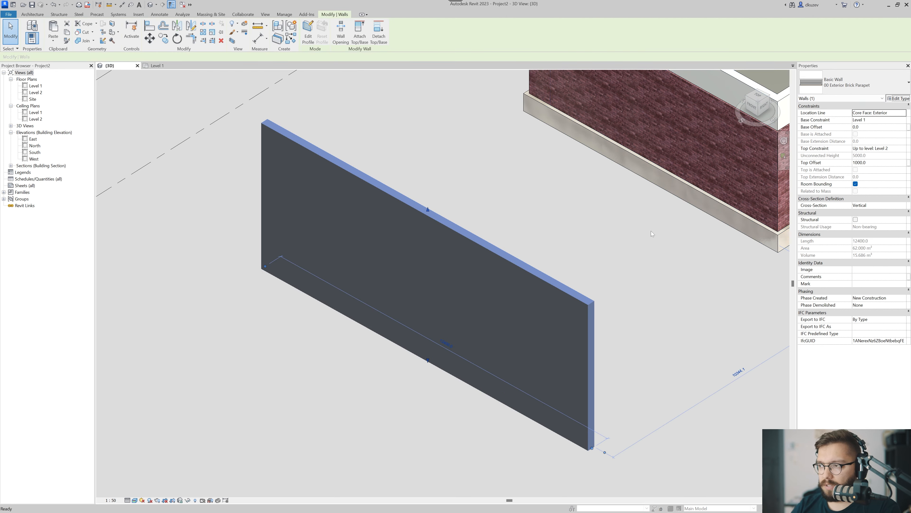
click(899, 98)
click(681, 175)
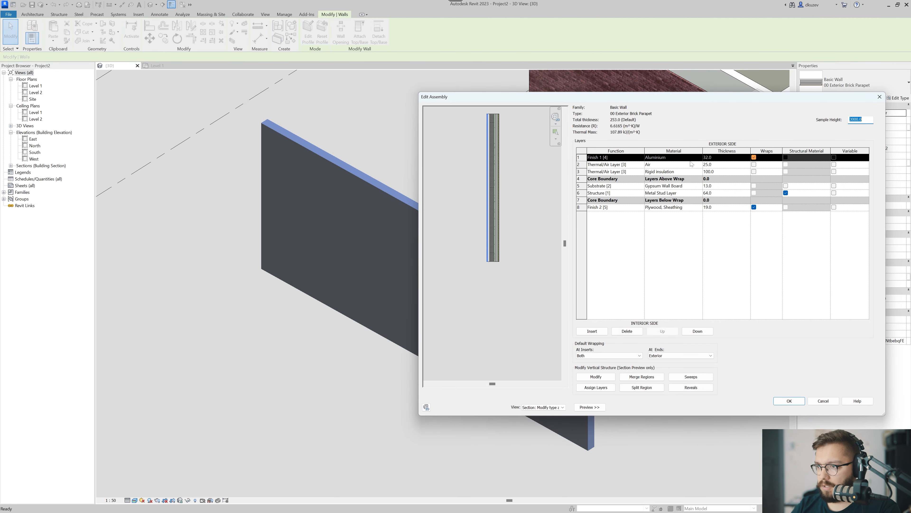
click(700, 158)
click(316, 198)
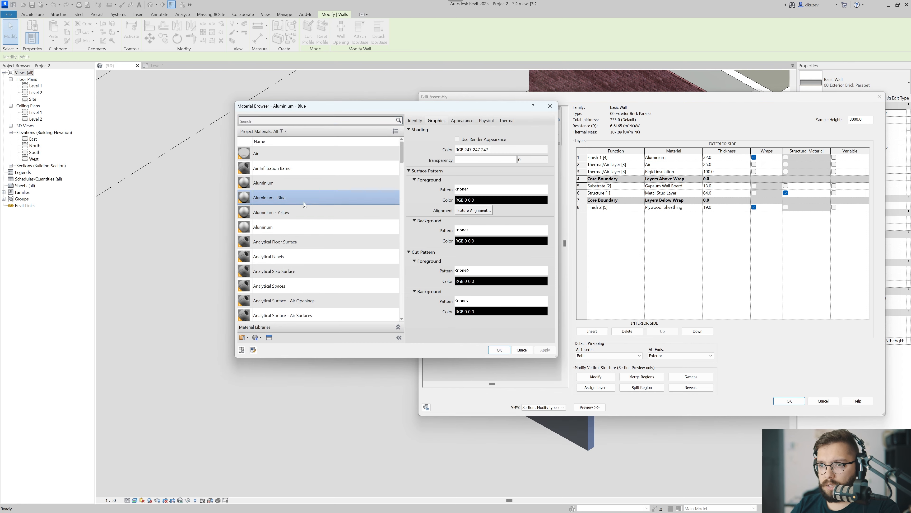
click(499, 350)
click(789, 400)
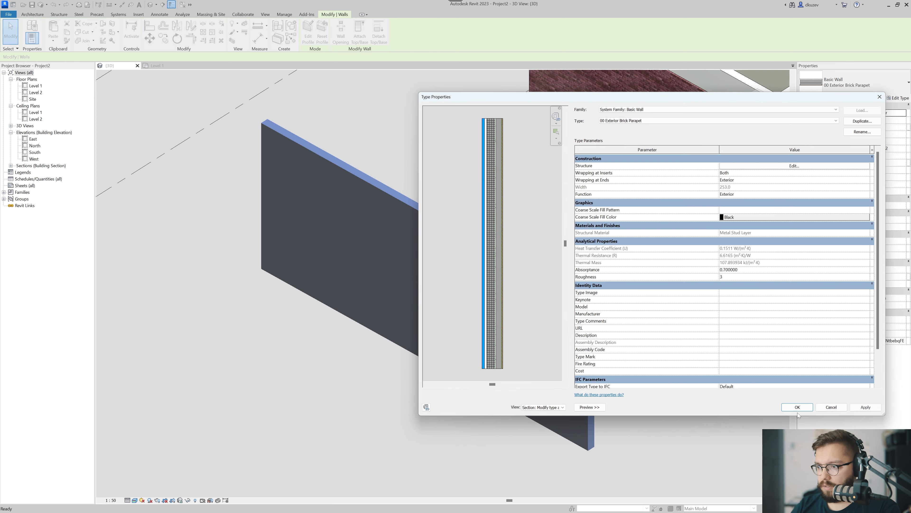
click(789, 407)
click(650, 364)
Switch the 3D view to the Shaded visual style and check the finish color on the standalone wall and the building parapet.
shift+middle_drag(596, 365, 570, 370)
click(134, 500)
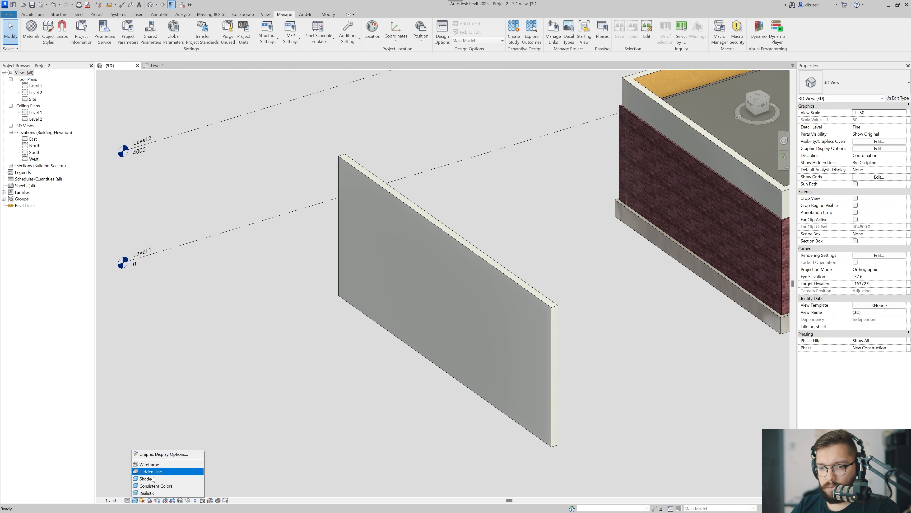
click(154, 480)
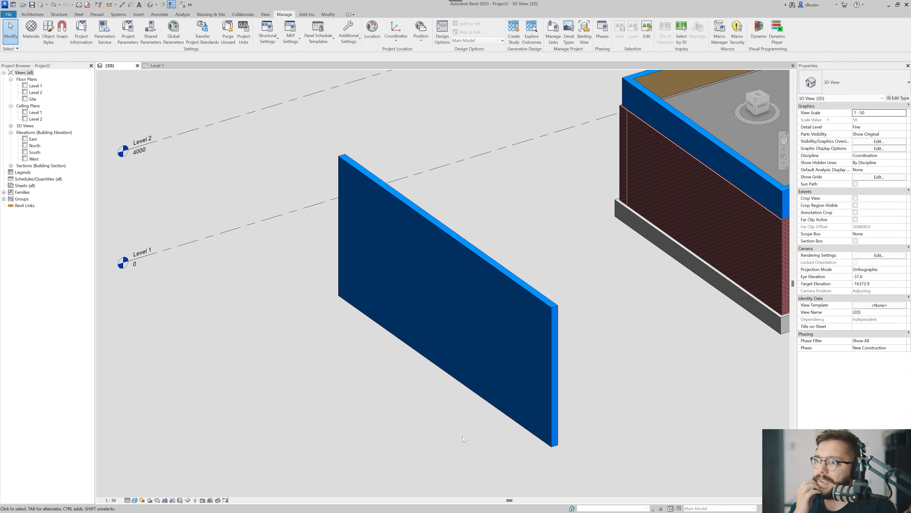
click(491, 326)
middle_drag(490, 324, 395, 376)
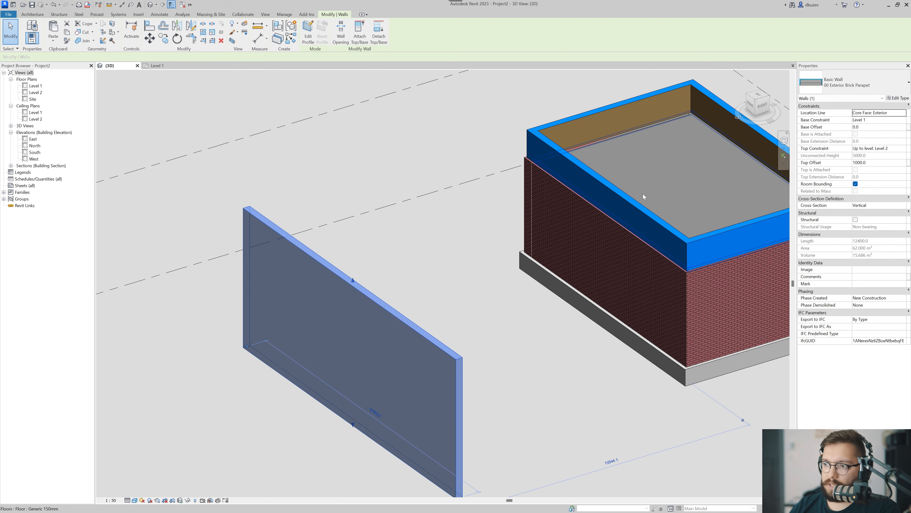
click(613, 218)
middle_drag(443, 322, 498, 276)
click(474, 299)
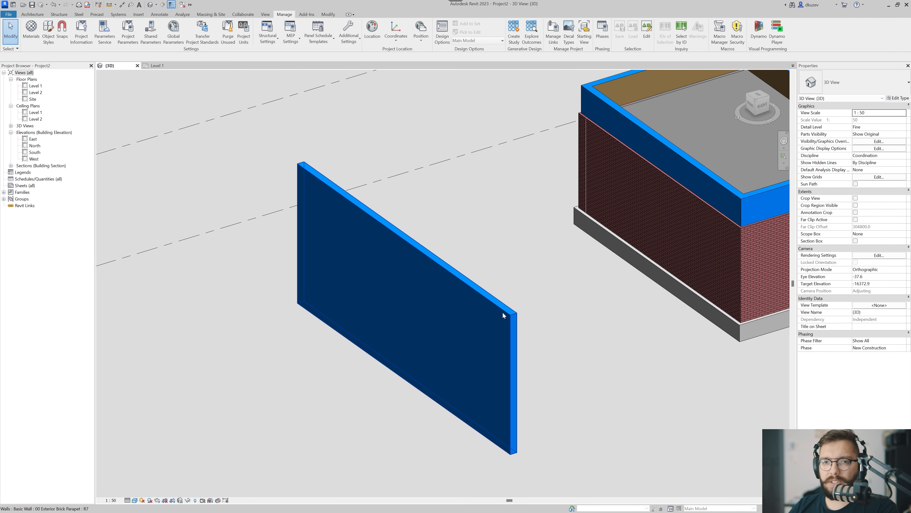
Set the exterior Finish 1 layer of the 00 Exterior Brick Parapet type back to the Aluminium material and accept the changes.
click(503, 310)
click(899, 98)
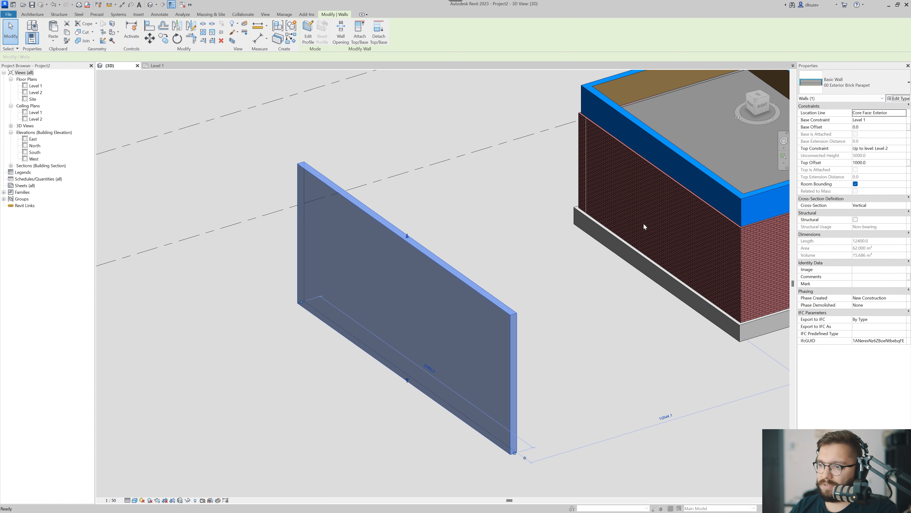
click(731, 165)
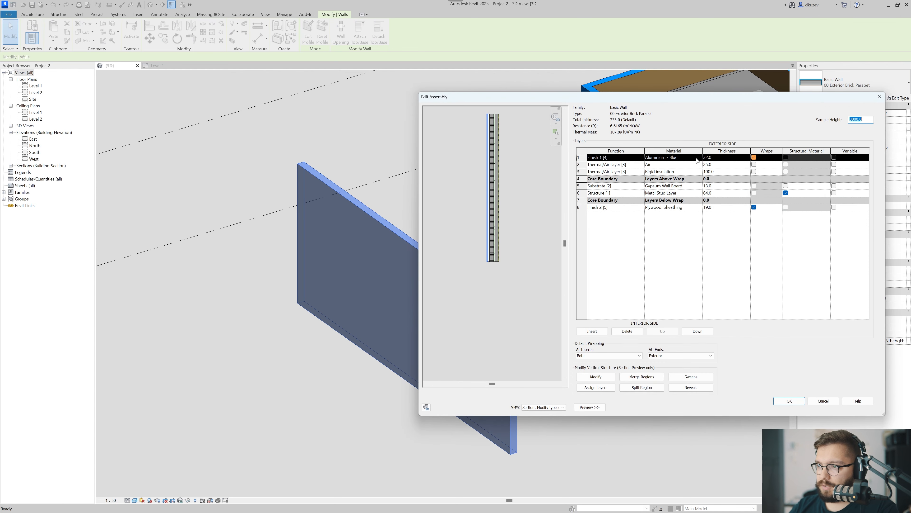
click(704, 159)
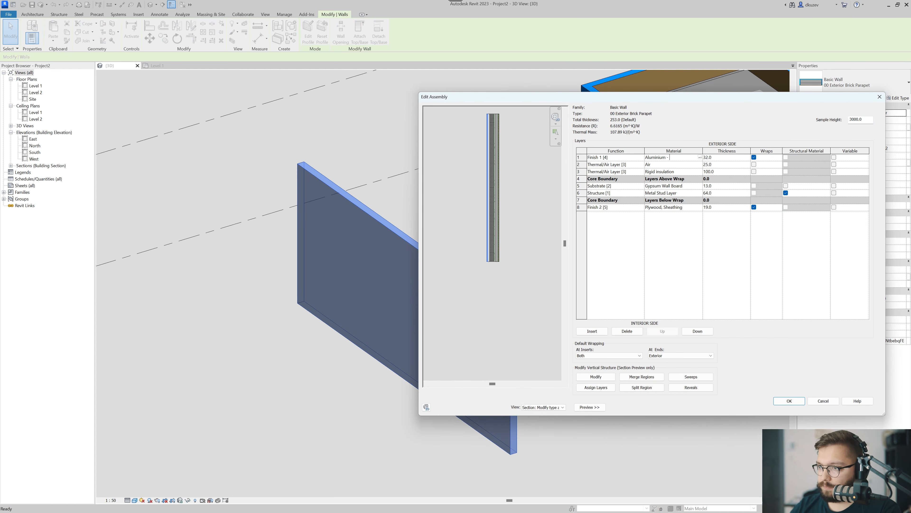
click(790, 401)
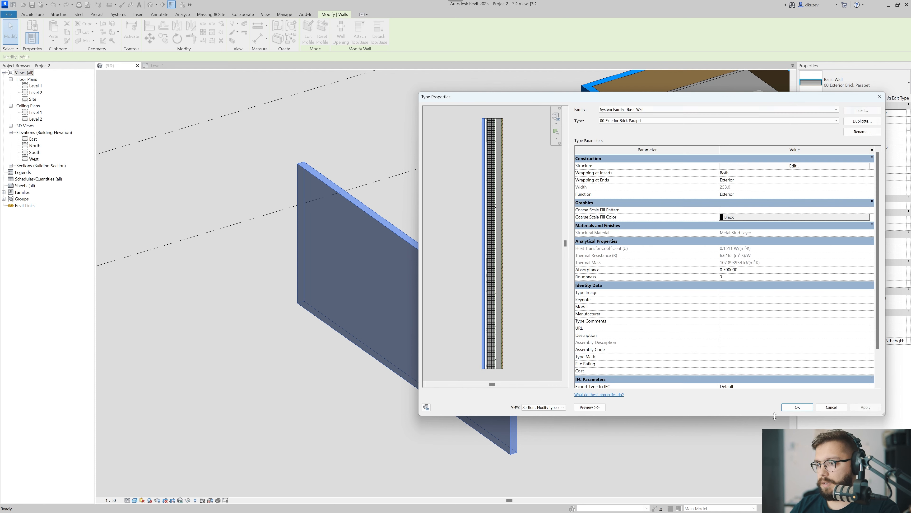
click(792, 408)
click(622, 397)
Isolate the standalone parapet wall in the 3D view with a section box around it.
scroll(511, 344, down, 2)
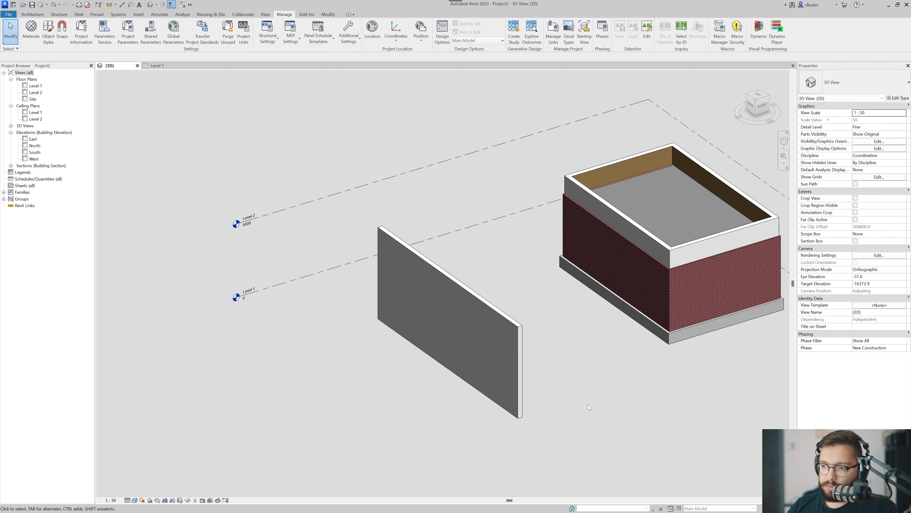
drag(560, 358, 482, 415)
key(b)
key(x)
key(Escape)
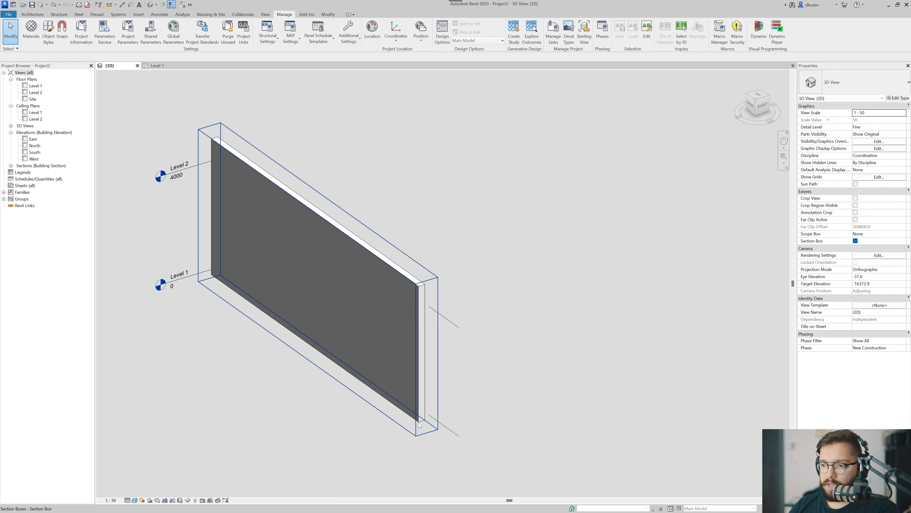
Pull the section box in at the near end of the wall so it cuts through the wall and exposes its layers.
shift+middle_drag(430, 450, 451, 454)
click(454, 426)
drag(455, 352, 398, 338)
key(Escape)
scroll(397, 264, up, 4)
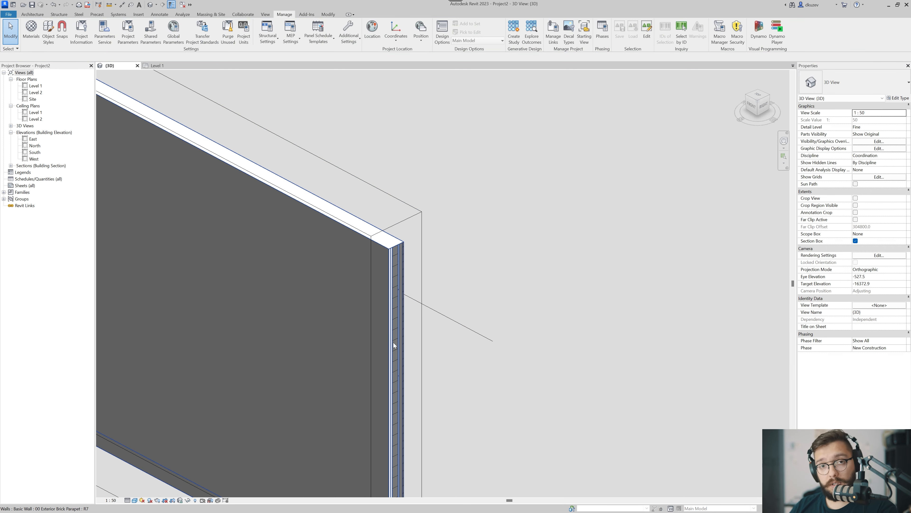
Undo the section box on the standalone parapet wall and create parts from the wall.
key(ctrl+z)
key(ctrl+z)
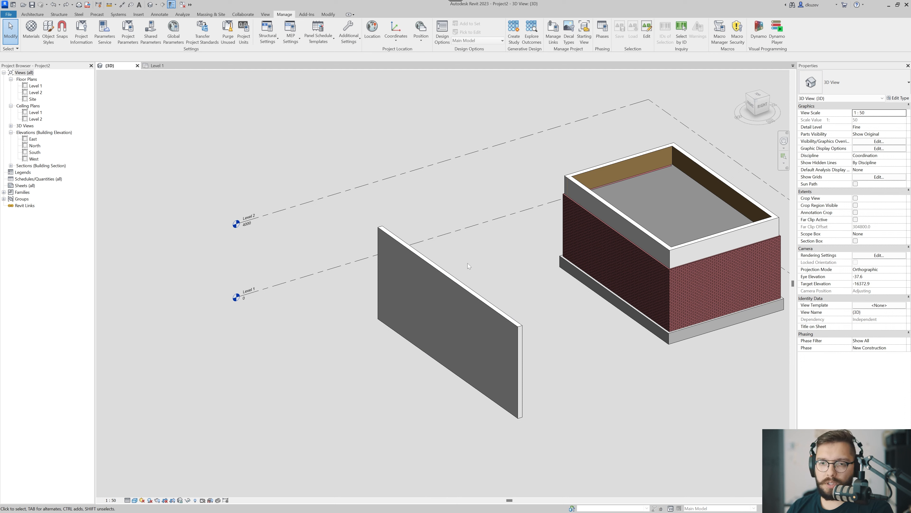
click(455, 304)
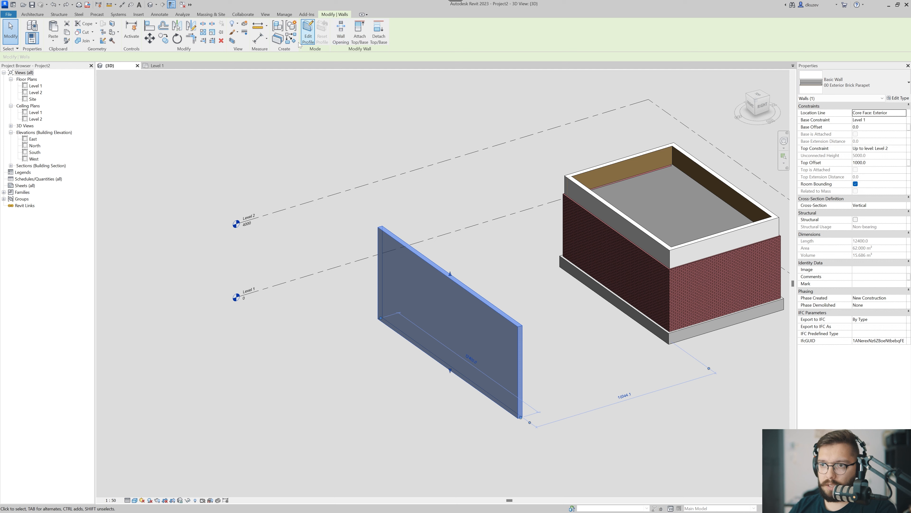
click(281, 40)
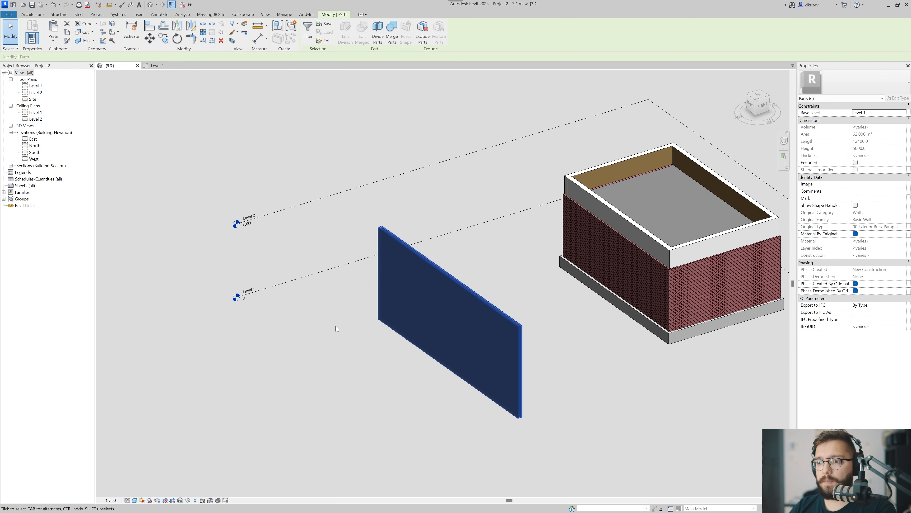
click(335, 325)
Examine the wall's layer parts at its corner, selecting single layers and the whole set of parts to check their properties.
scroll(482, 293, up, 5)
scroll(475, 250, up, 4)
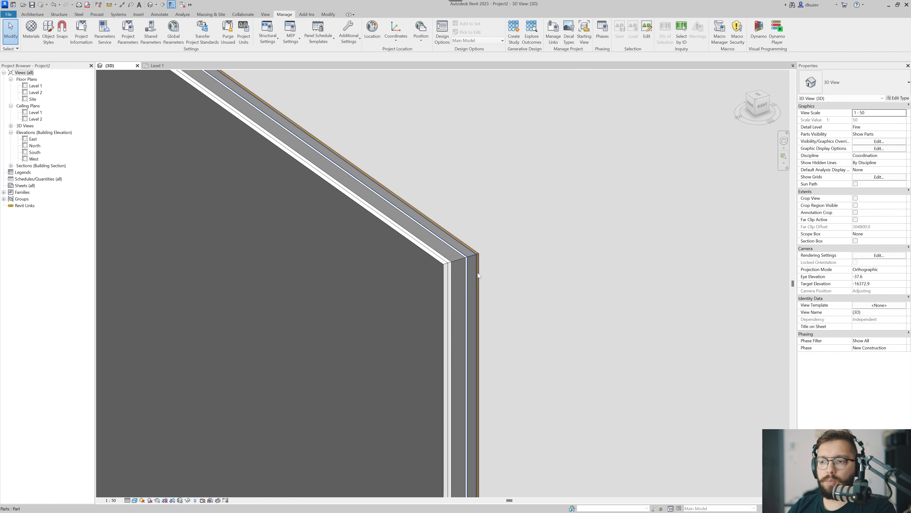
click(453, 253)
key(Escape)
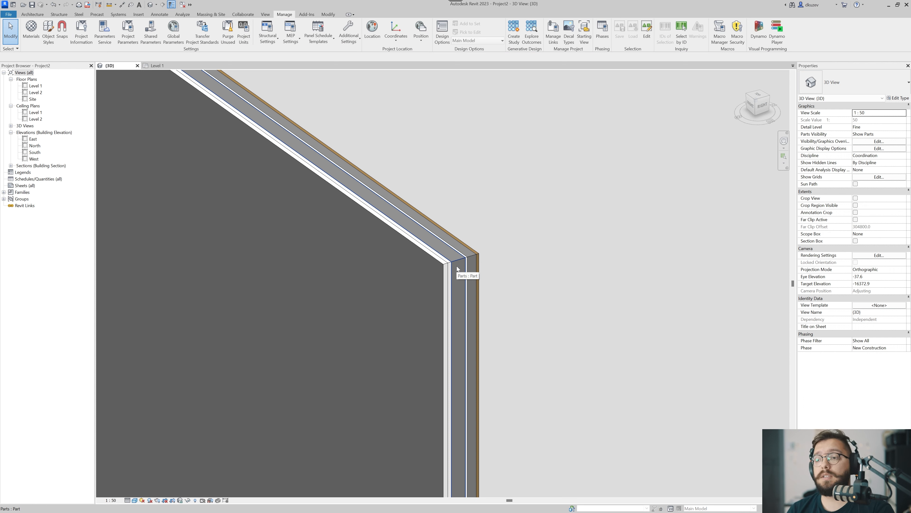
scroll(457, 265, down, 3)
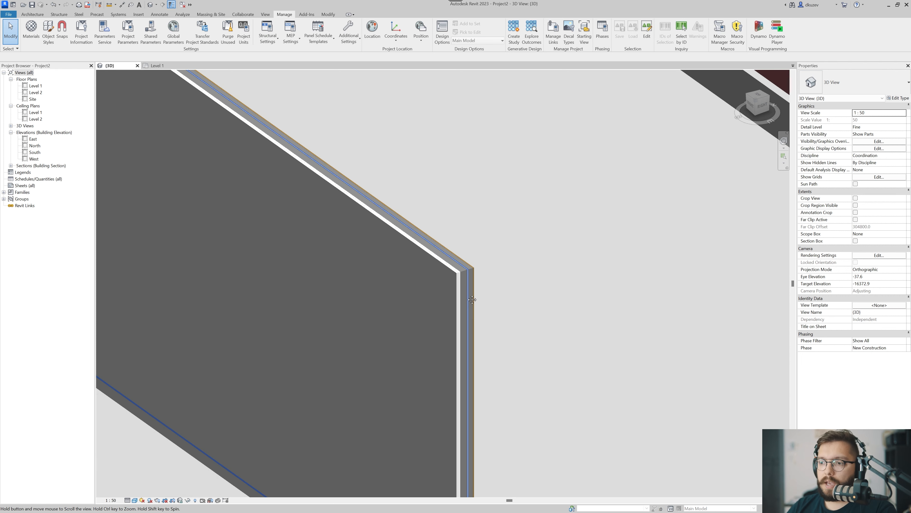
drag(528, 228, 487, 274)
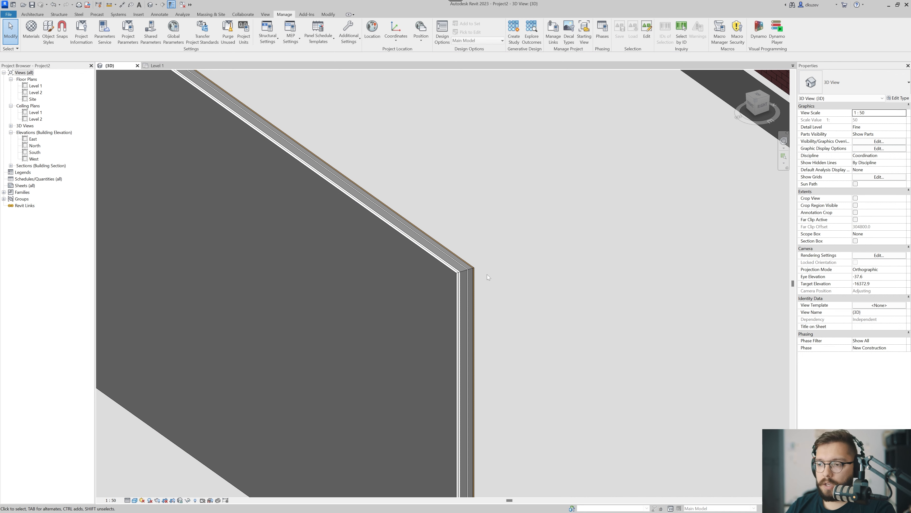
scroll(487, 275, down, 4)
click(479, 314)
click(494, 282)
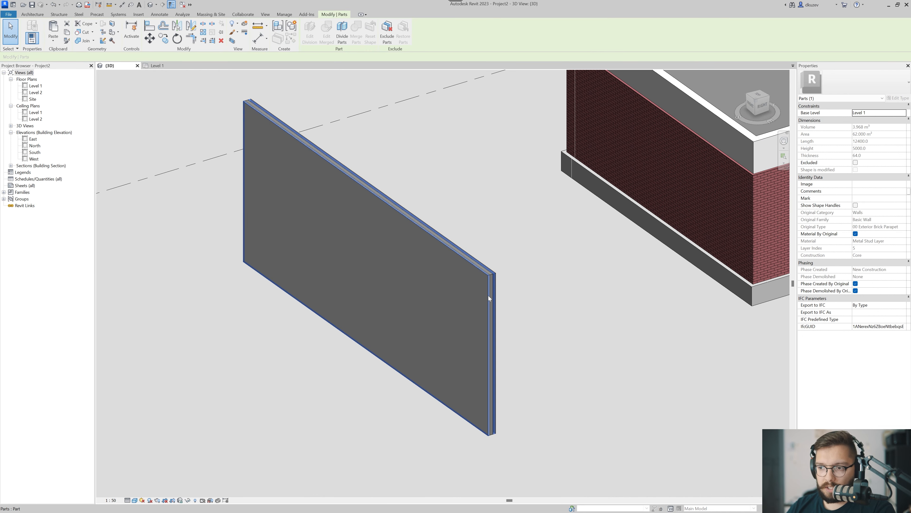
click(488, 293)
click(487, 267)
scroll(486, 267, up, 3)
scroll(487, 267, up, 3)
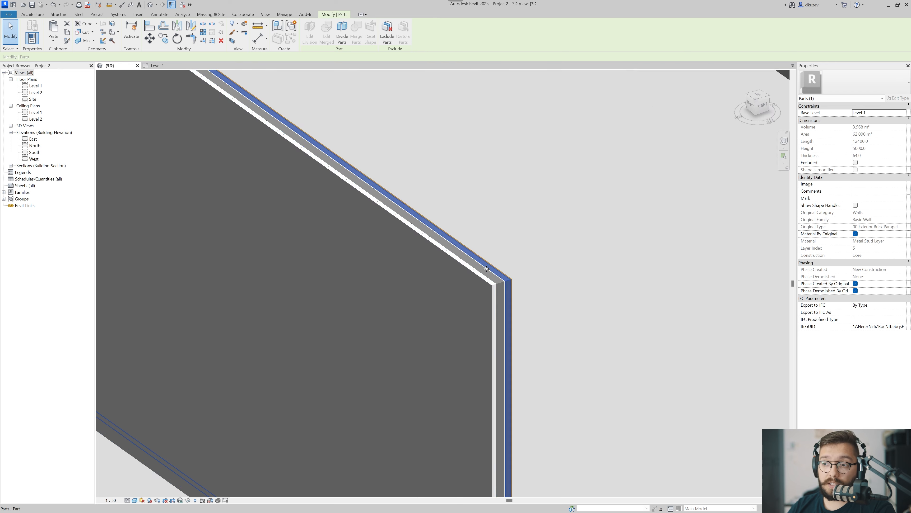
scroll(486, 267, down, 3)
drag(498, 245, 427, 323)
scroll(479, 312, down, 1)
scroll(479, 312, down, 3)
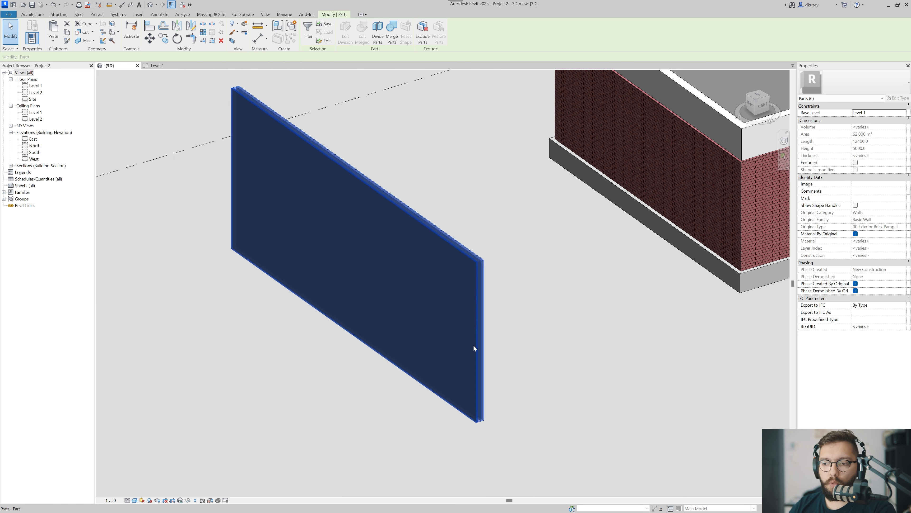
click(510, 440)
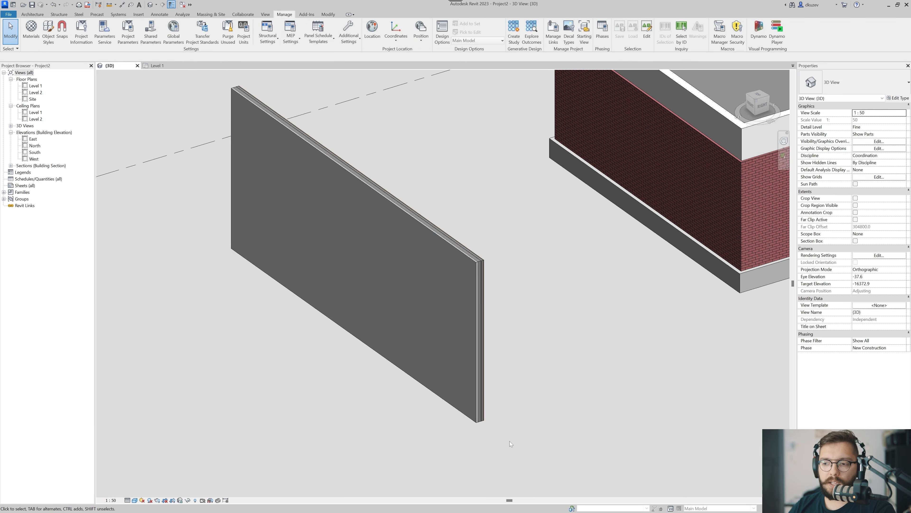
click(380, 238)
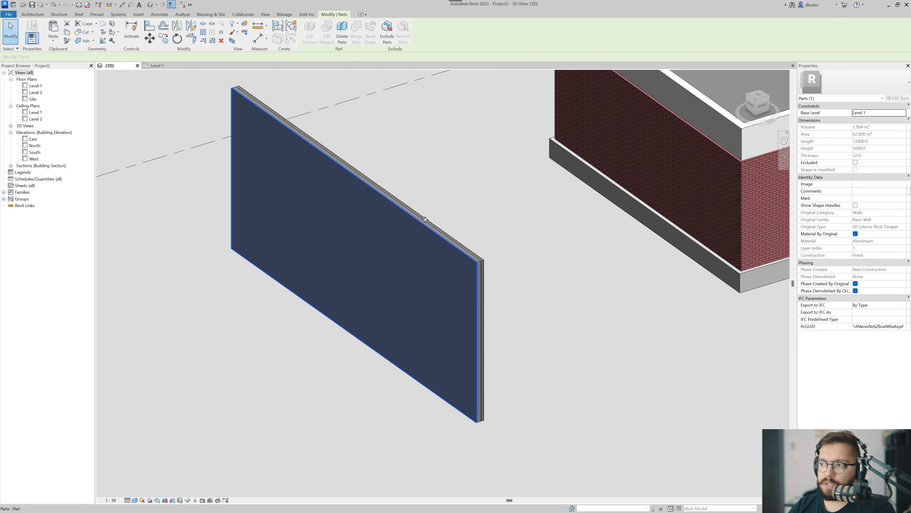
click(434, 161)
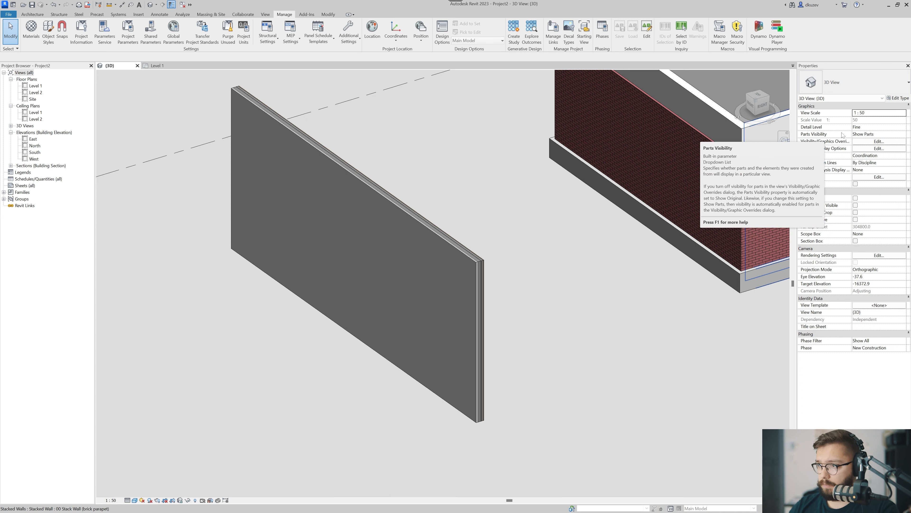
Set the view's Parts Visibility to Show Original and shorten the standalone wall at its near end.
click(903, 135)
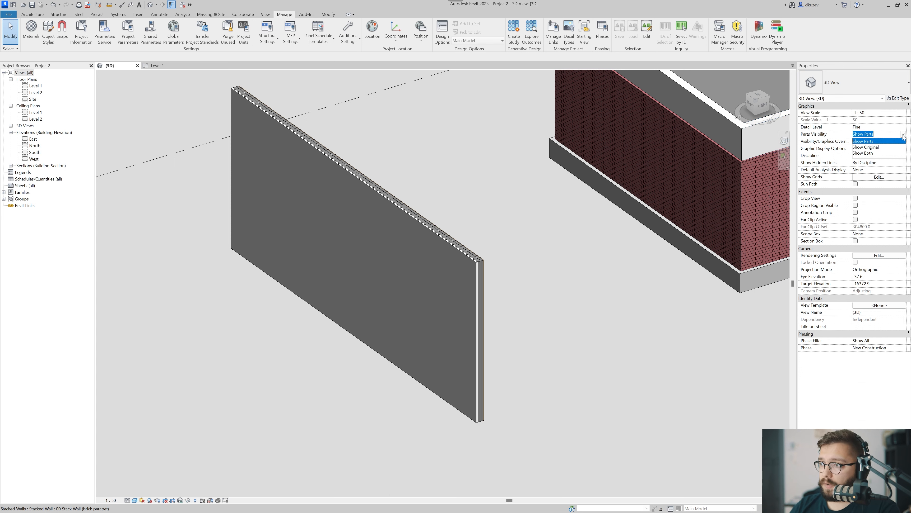
click(871, 152)
click(479, 401)
drag(479, 422, 445, 395)
key(Escape)
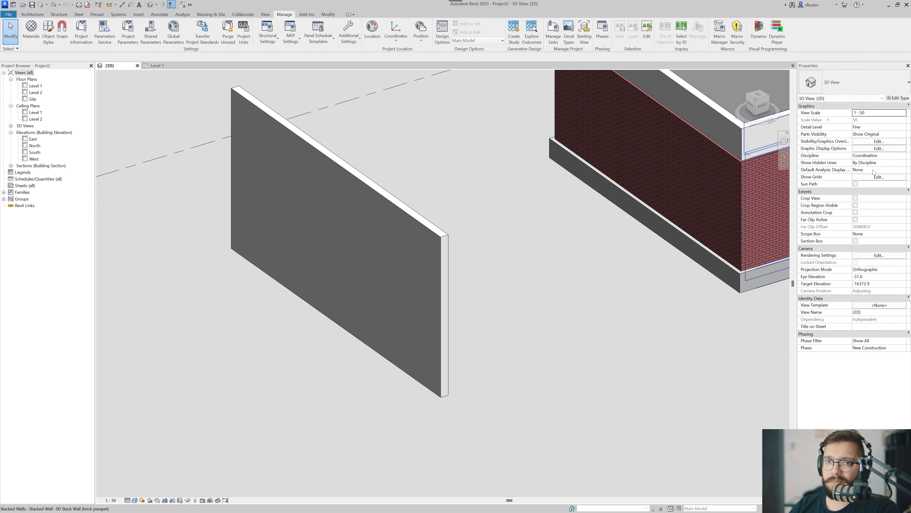
Set Parts Visibility to Show Both and stretch the near end of the wall to a length of about 12800 mm.
click(903, 134)
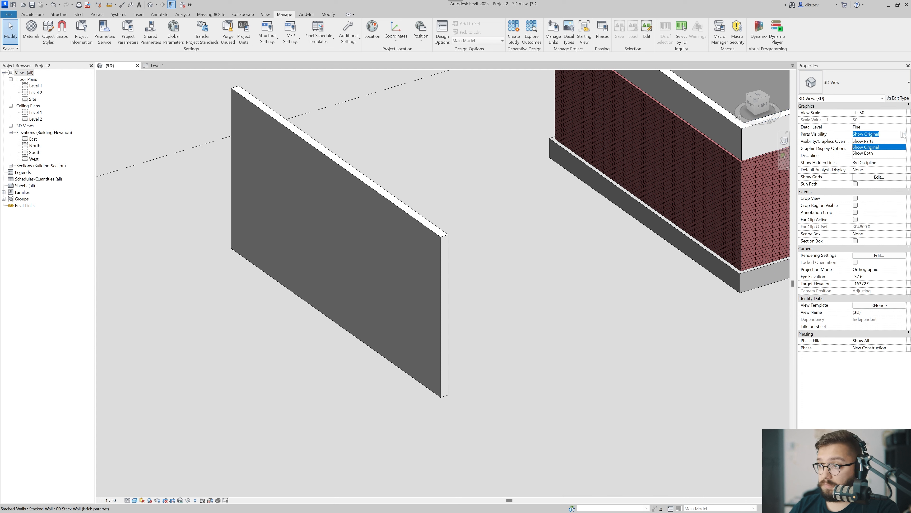
click(873, 154)
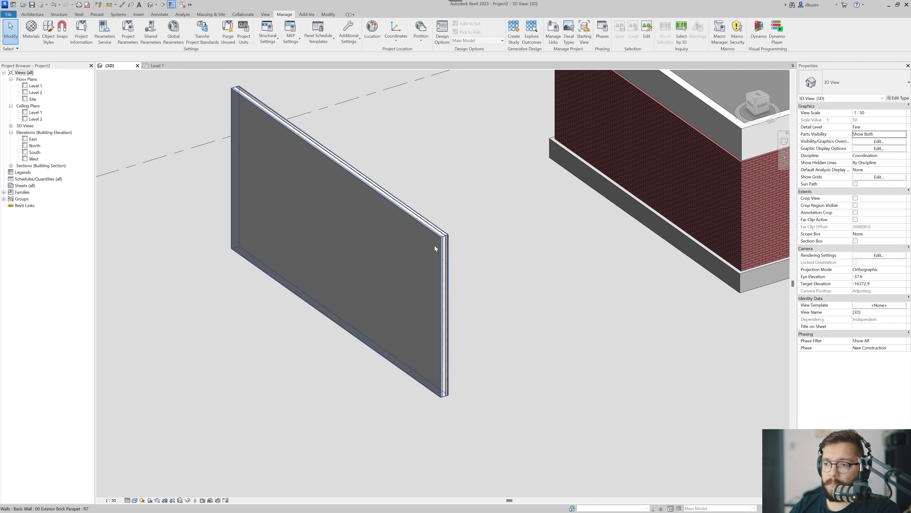
click(449, 395)
drag(446, 396, 489, 427)
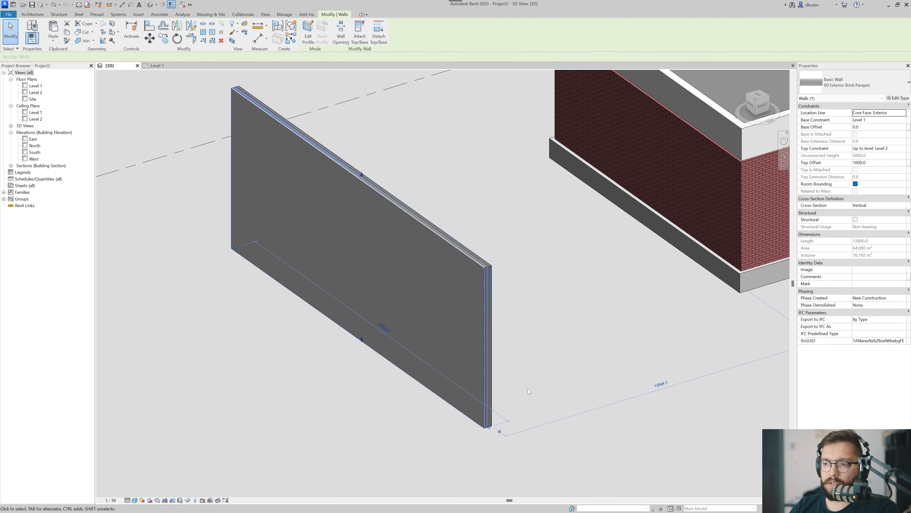
click(546, 362)
Place an M_Window-Casement-Double 1050 x 1350mm window in the middle of the standalone wall.
key(w)
key(n)
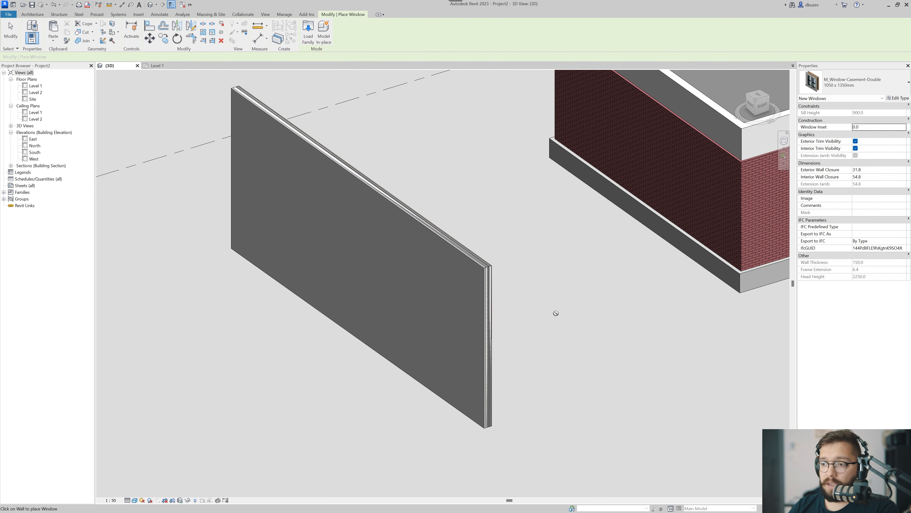
click(361, 268)
key(Escape)
key(Escape)
scroll(373, 278, up, 4)
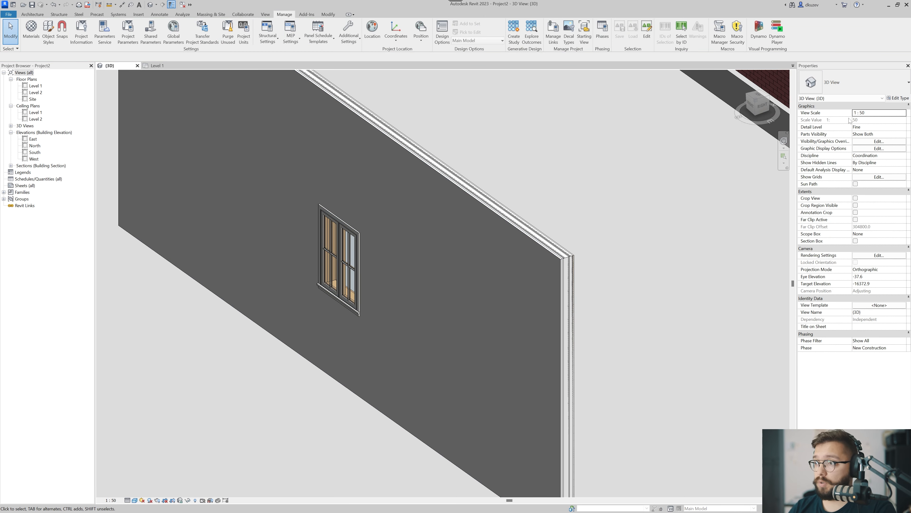
Set the 3D view's Parts Visibility to Show Parts.
click(903, 135)
click(864, 141)
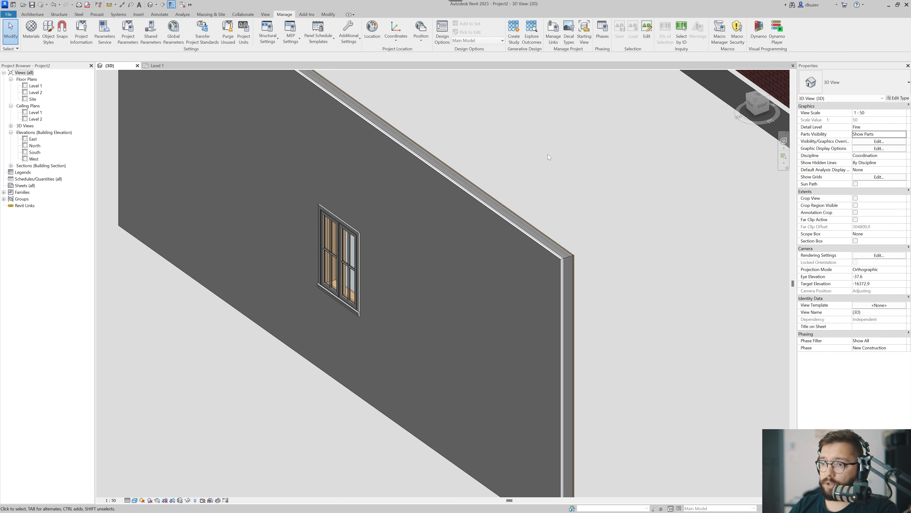
Move the casement window on the wall to a sill height of about 1573 mm, and delete it from the wall.
drag(362, 252, 313, 229)
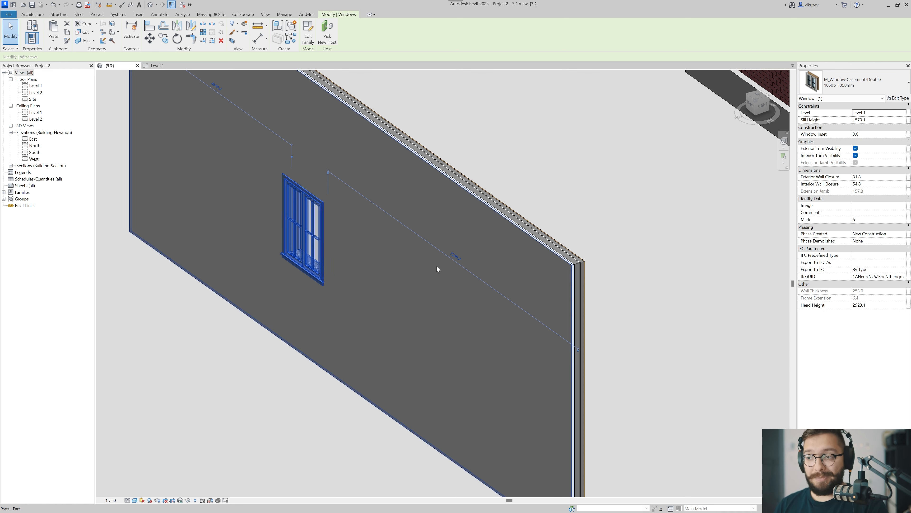
scroll(436, 266, down, 3)
key(Escape)
click(399, 245)
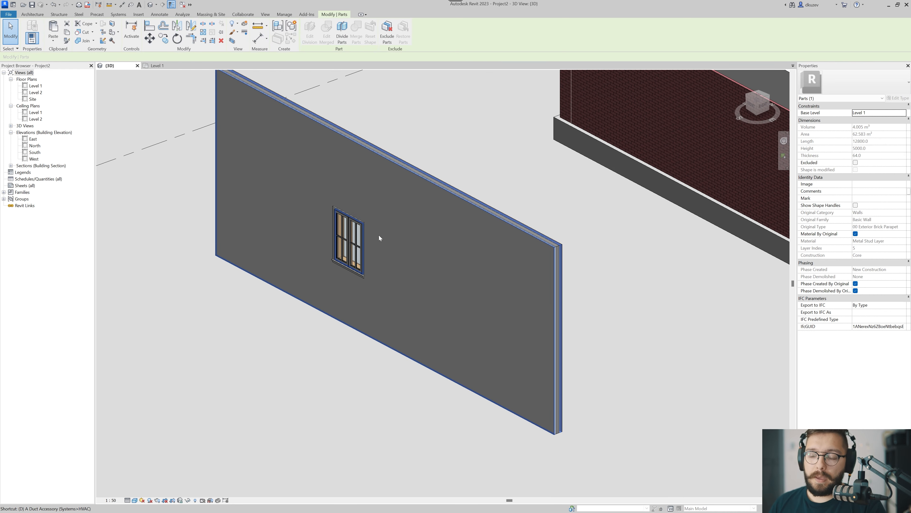
key(Escape)
click(358, 253)
key(Delete)
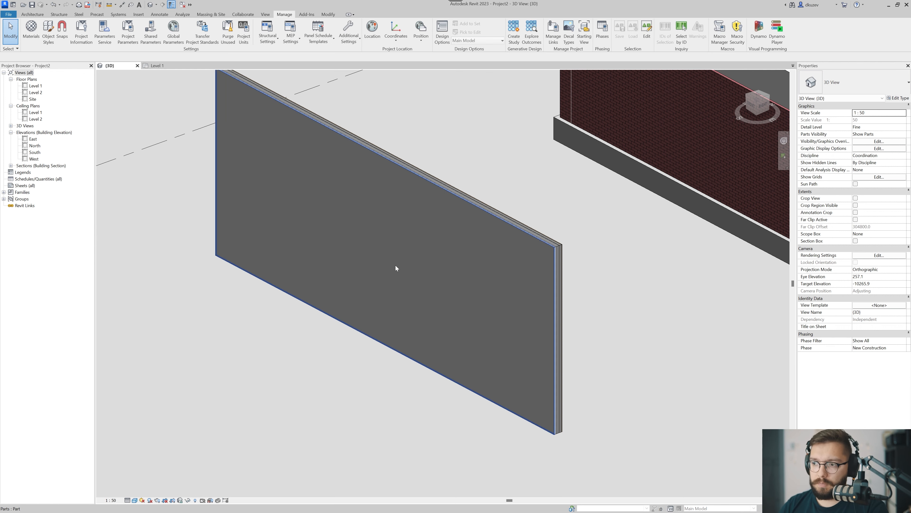
Start Divide Parts on the wall's outer Aluminium finish part and open the division sketch.
shift+middle_drag(328, 278, 503, 330)
scroll(506, 309, up, 6)
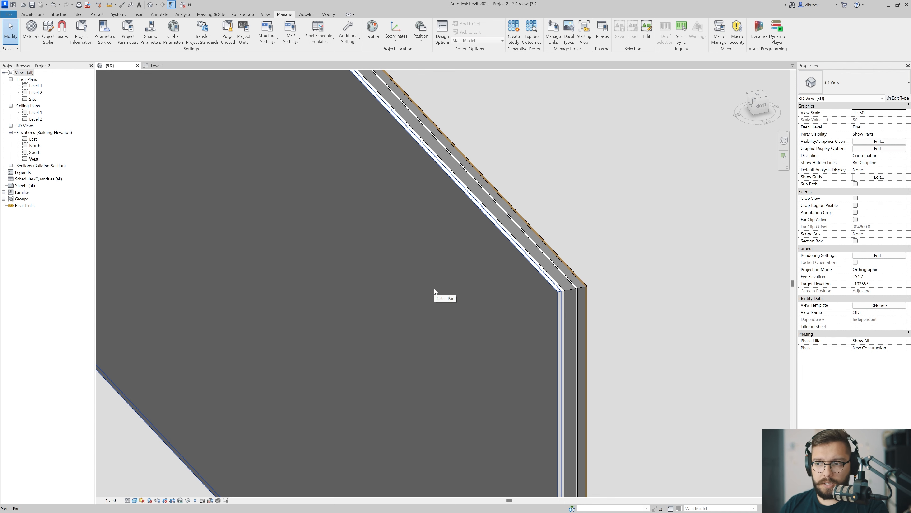
click(434, 289)
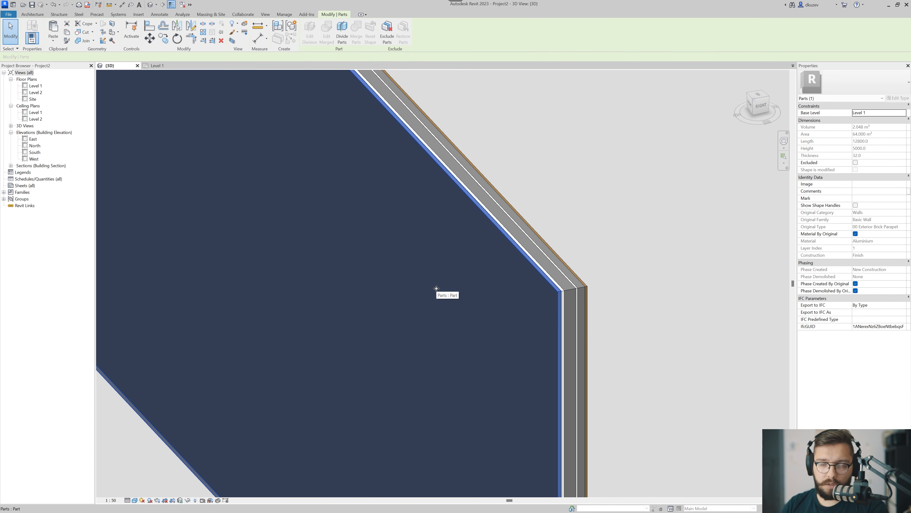
scroll(436, 288, down, 5)
shift+middle_drag(449, 263, 427, 350)
key(Escape)
click(349, 368)
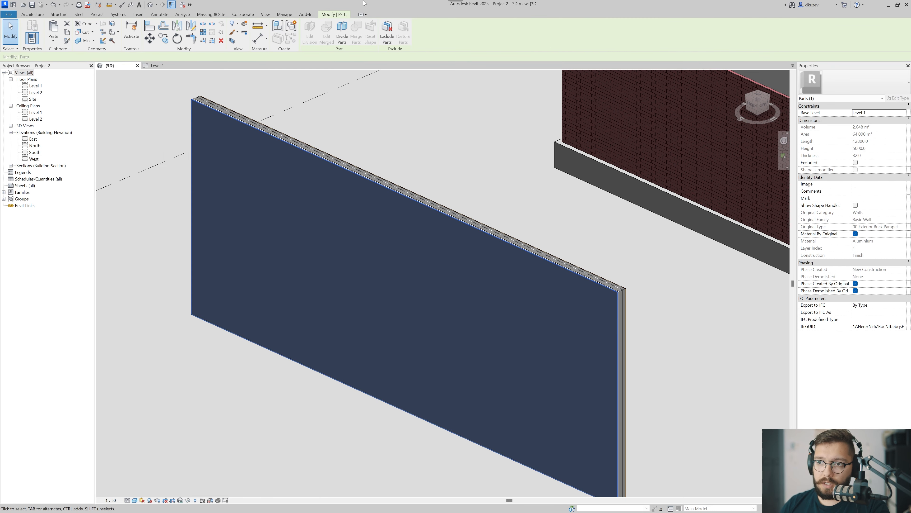
click(345, 38)
shift+middle_drag(368, 208, 372, 195)
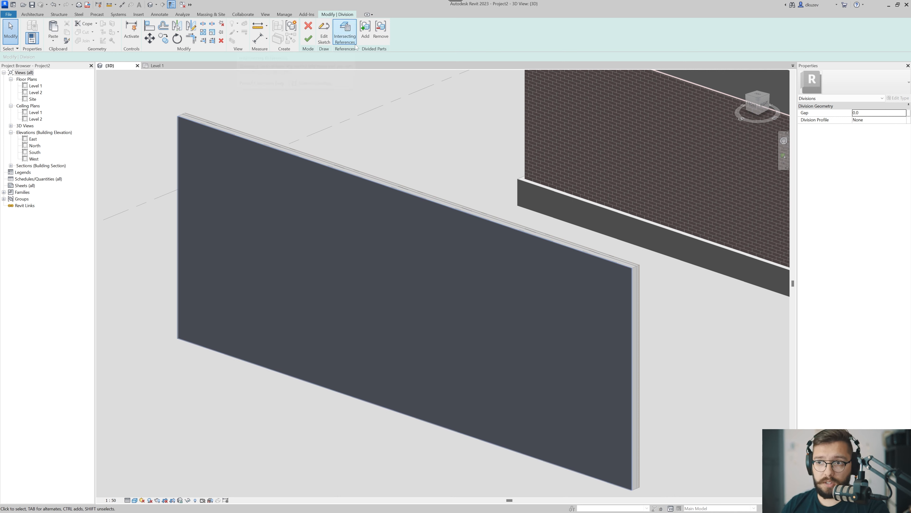
click(324, 35)
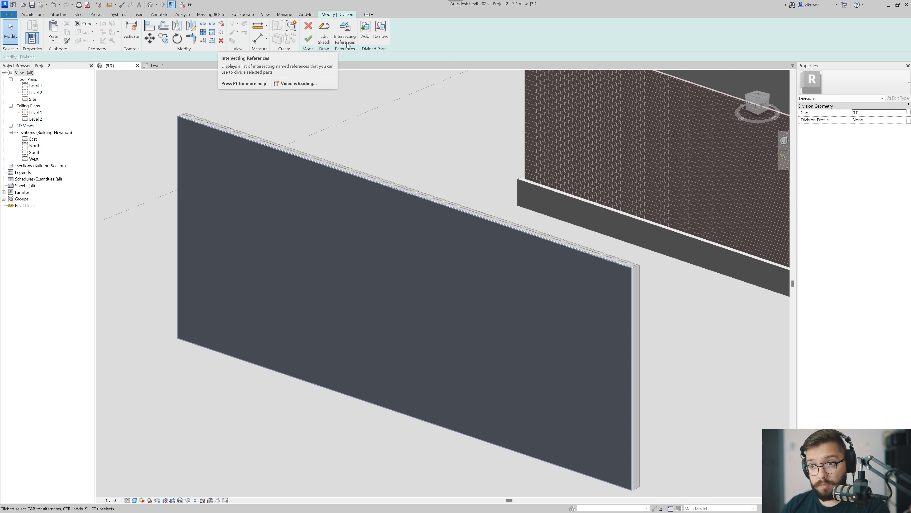
click(324, 34)
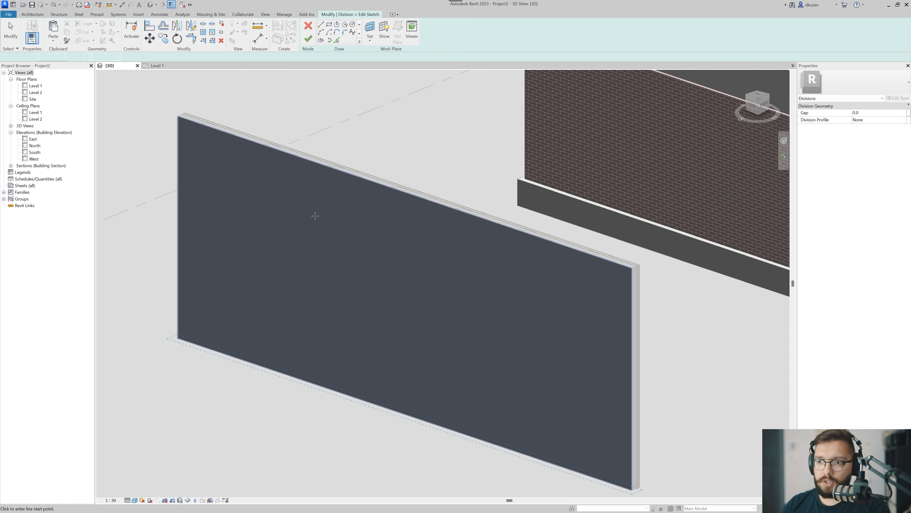
Set the division sketch's work plane by picking the outer face of the standalone wall.
scroll(324, 201, down, 2)
click(371, 30)
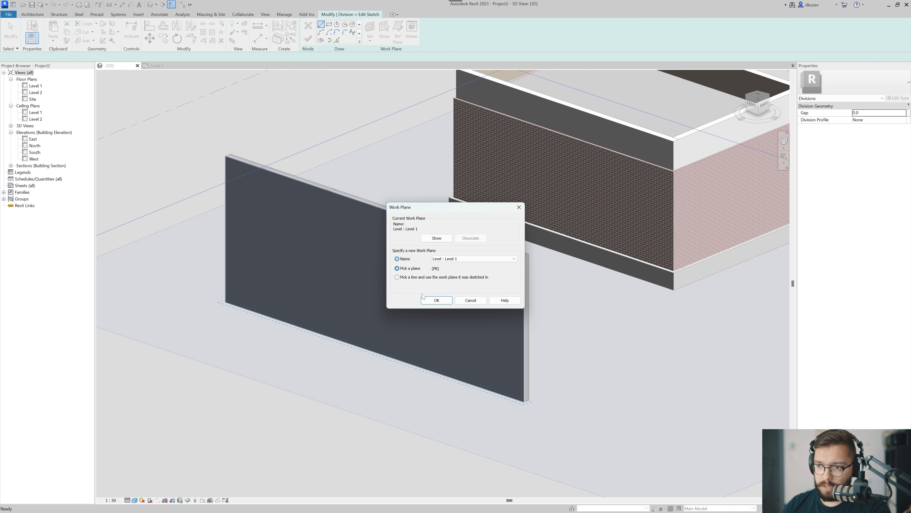
click(435, 300)
scroll(288, 269, down, 1)
mouse_move(288, 269)
shift+middle_down()
mouse_move(336, 196)
mouse_move(349, 200)
mouse_move(339, 181)
shift+middle_up()
Sketch three slanted division lines across the full height of the wall face, with the last two crossing each other.
click(263, 169)
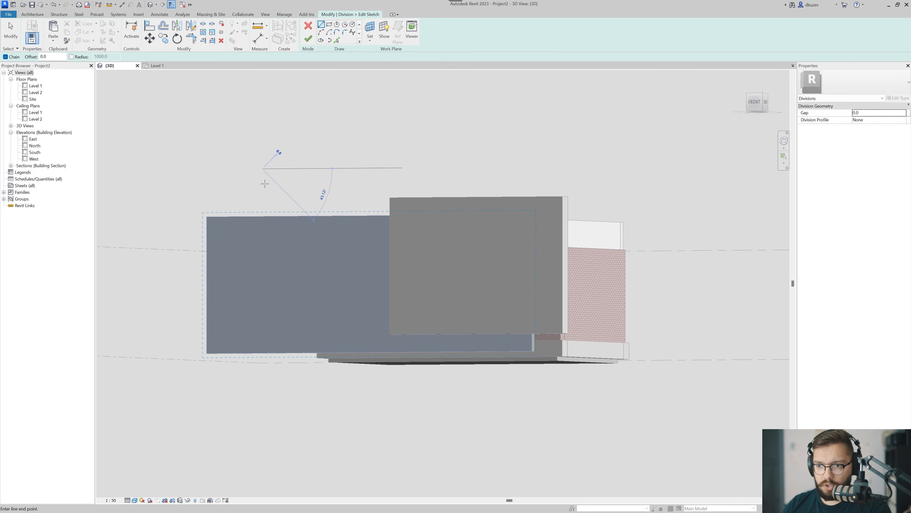
click(308, 373)
shift+middle_drag(307, 374, 366, 385)
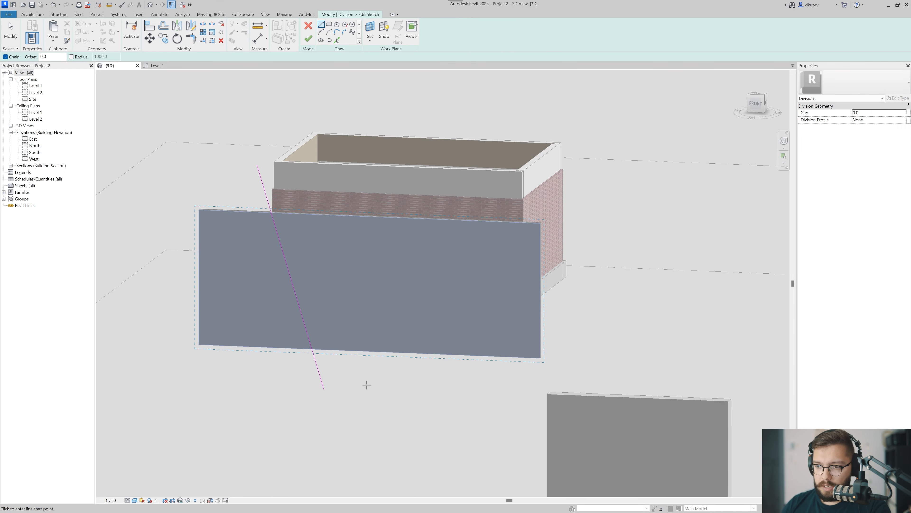
click(368, 384)
click(491, 163)
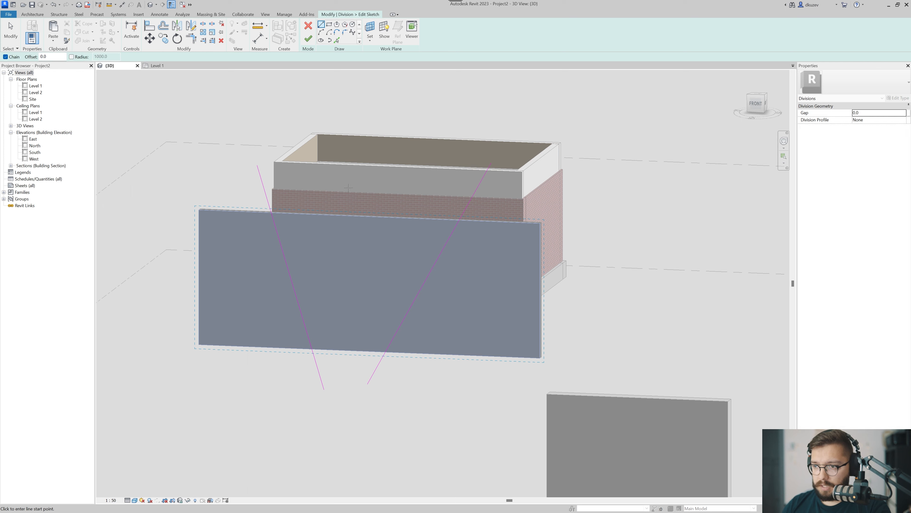
click(336, 188)
click(499, 390)
key(Escape)
key(Escape)
shift+middle_drag(498, 390, 453, 392)
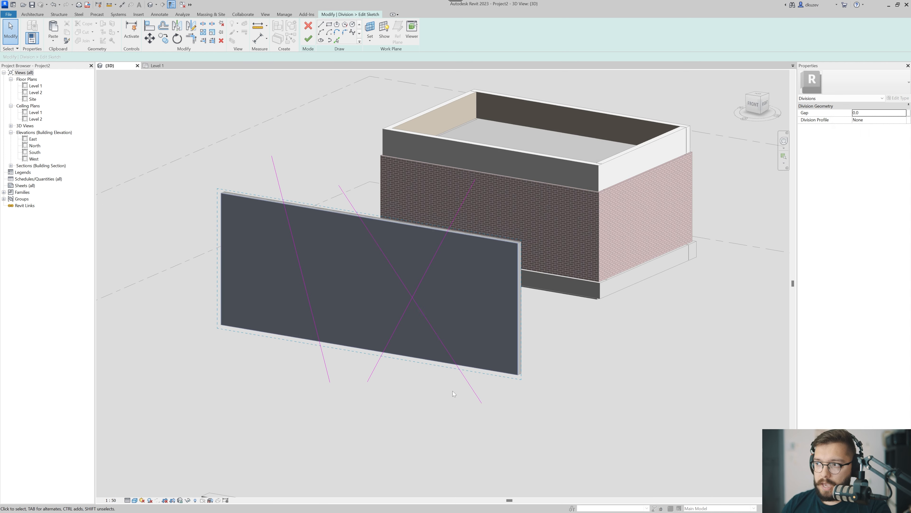
Finish the sketch of the three division lines on the wall's outer Aluminium part.
scroll(453, 390, up, 2)
click(308, 39)
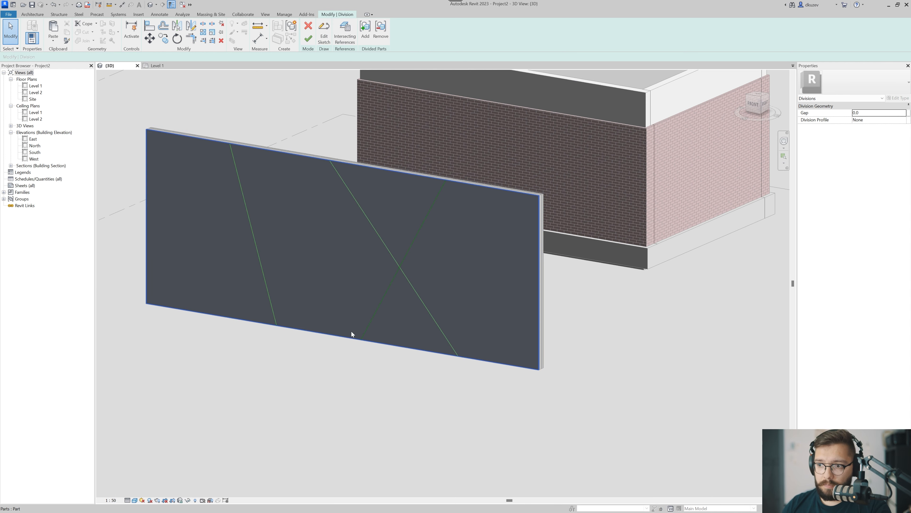
scroll(405, 269, up, 5)
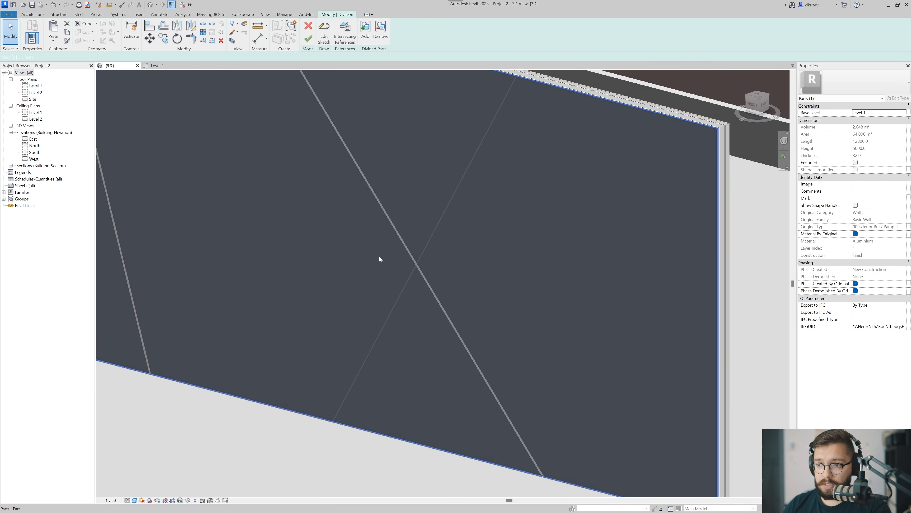
scroll(485, 232, down, 5)
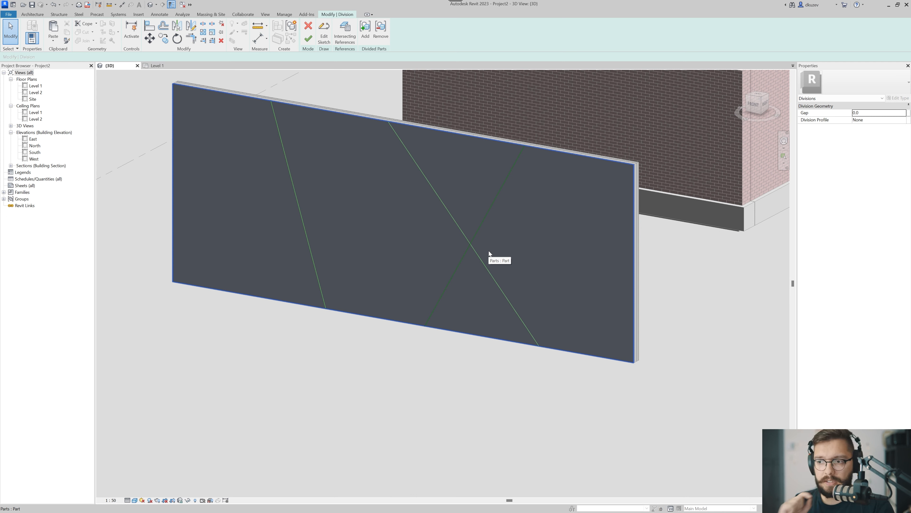
Try a division gap of 19 mm, replace it with 25 mm, and finish dividing the Aluminium part.
click(871, 113)
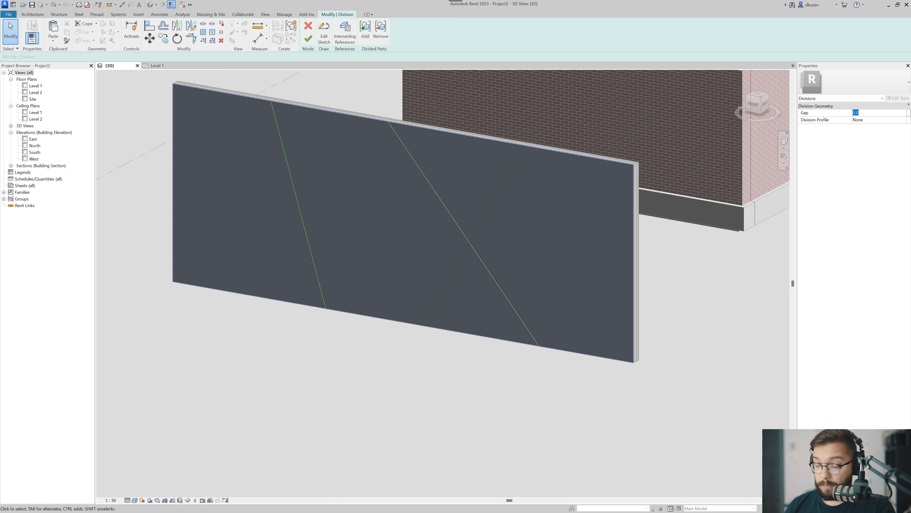
text(19)
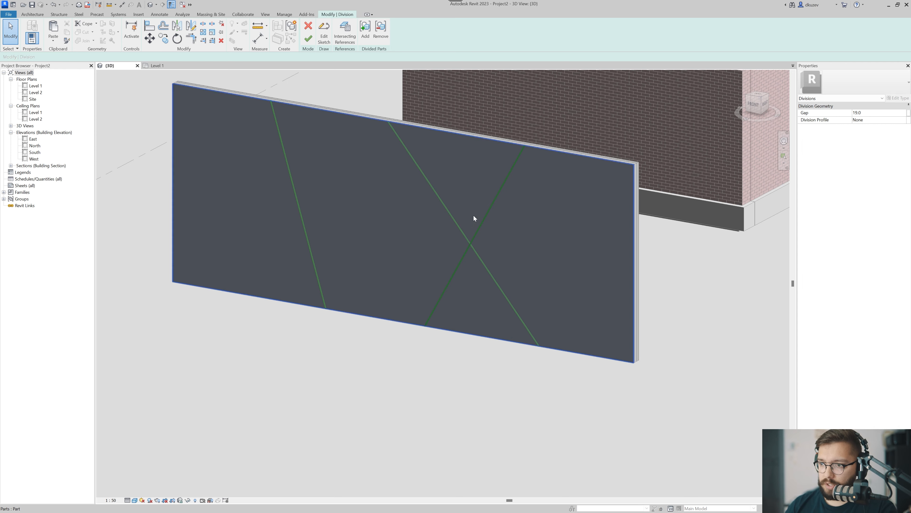
scroll(468, 248, up, 10)
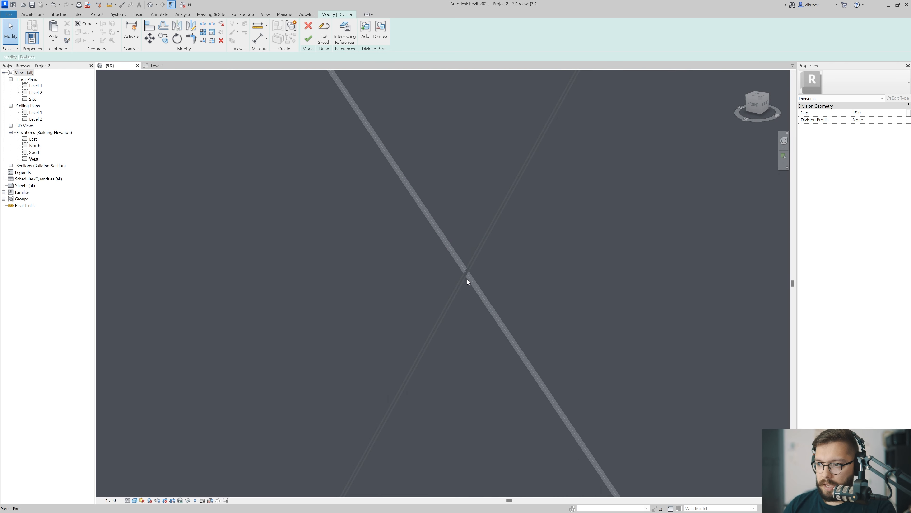
click(891, 114)
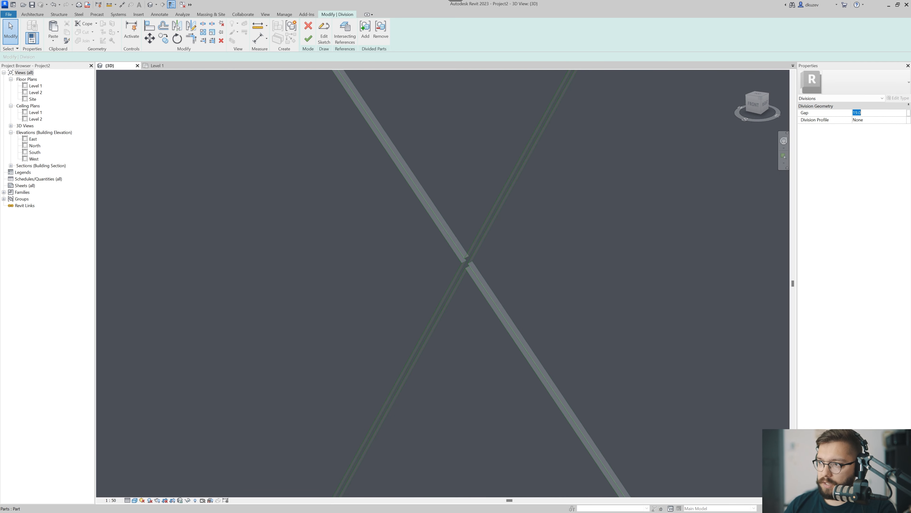
text(25)
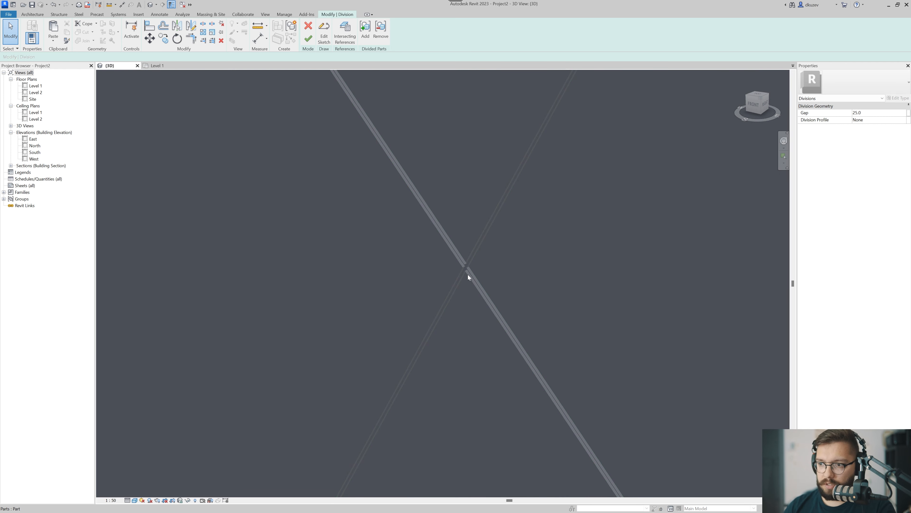
click(309, 39)
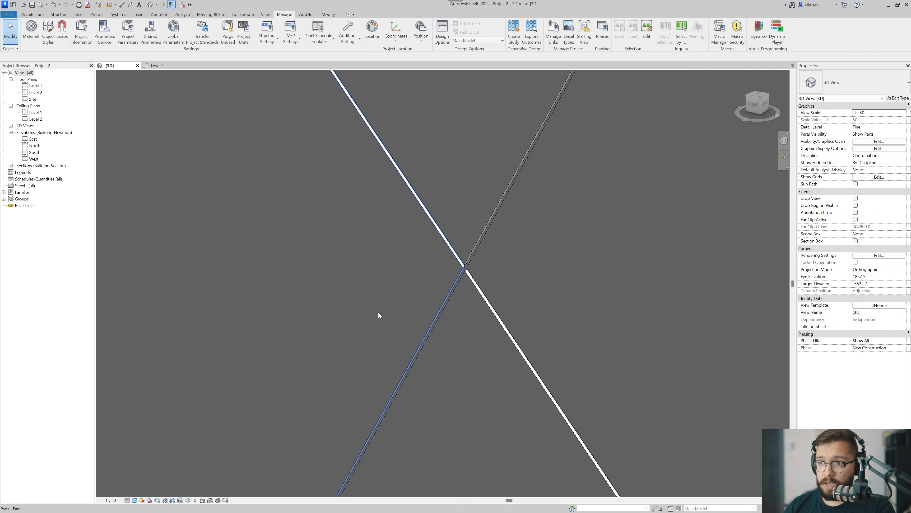
Select the divided Aluminium pieces one at a time to examine how the sketched lines split the wall face.
scroll(378, 312, down, 5)
shift+middle_drag(427, 359, 446, 408)
click(265, 313)
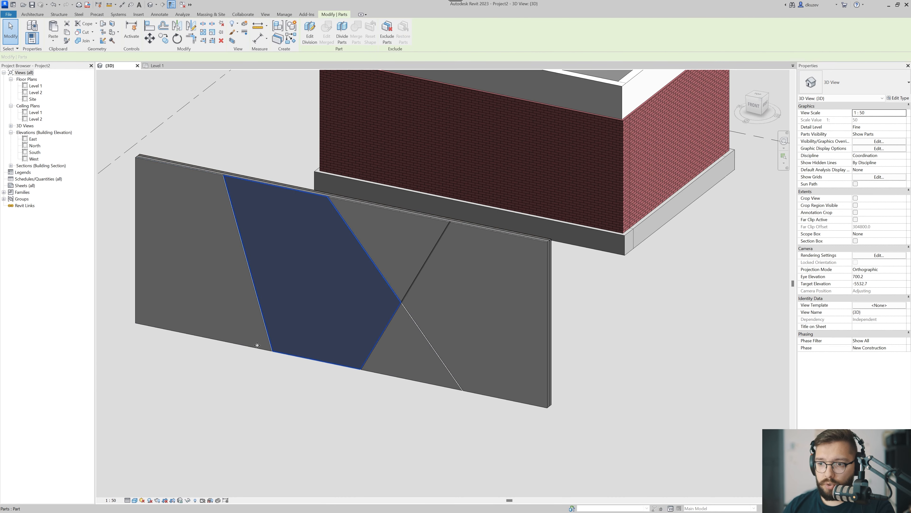
shift+middle_drag(259, 347, 296, 389)
click(296, 389)
click(228, 310)
shift+middle_drag(407, 388, 375, 395)
click(384, 359)
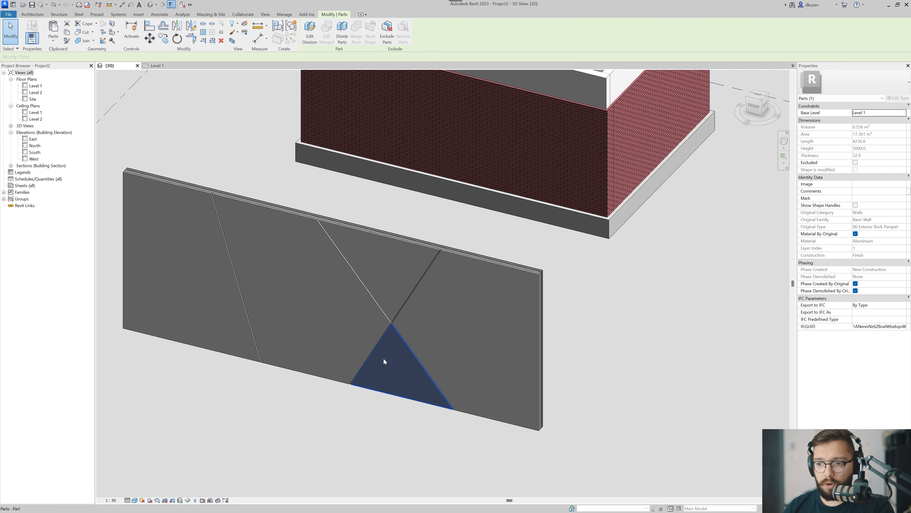
click(267, 291)
click(236, 314)
scroll(341, 395, down, 2)
middle_drag(261, 399, 335, 388)
click(340, 395)
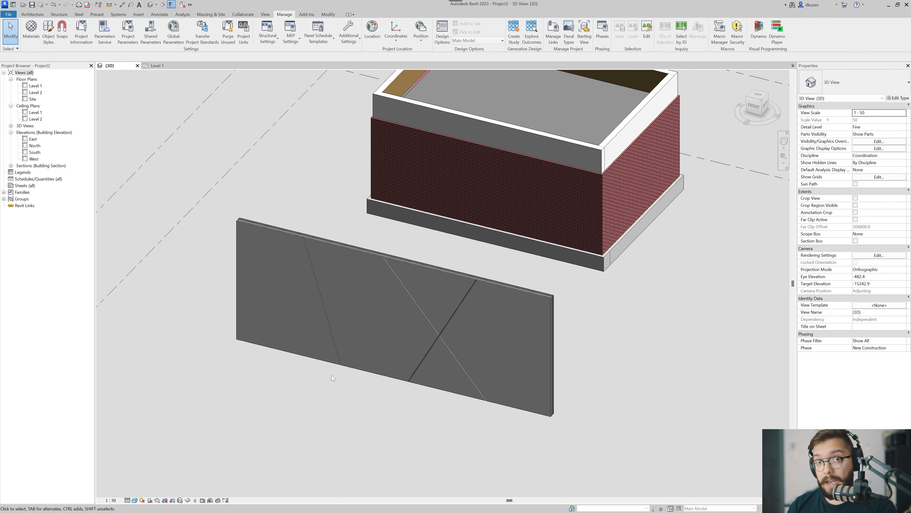
Reopen the division sketch, move the lower end of the first slanted line so it runs nearly vertical, and finish the division.
middle_drag(347, 356, 346, 358)
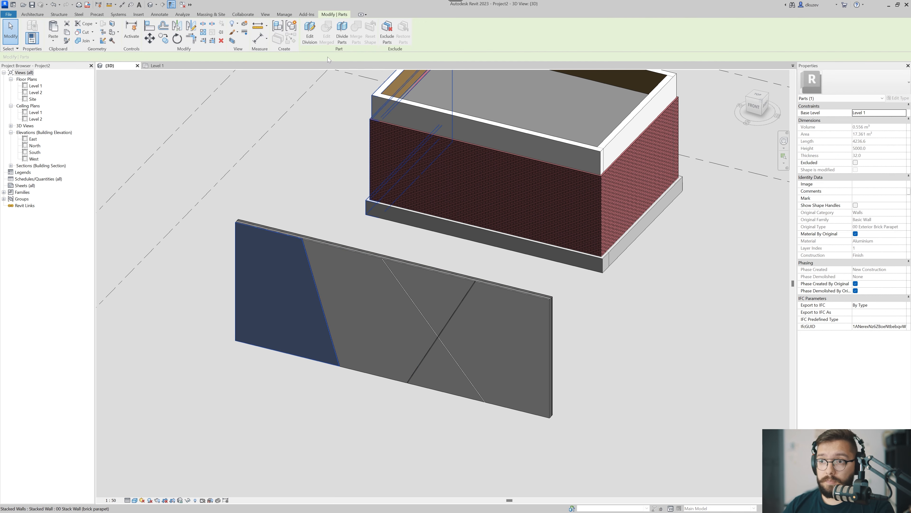
click(310, 33)
click(324, 32)
key(Escape)
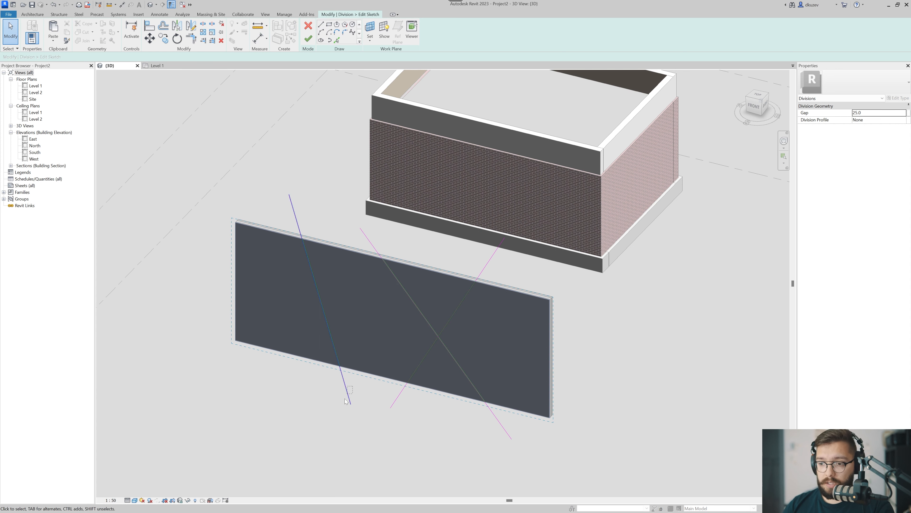
click(348, 393)
drag(350, 403, 295, 380)
key(Escape)
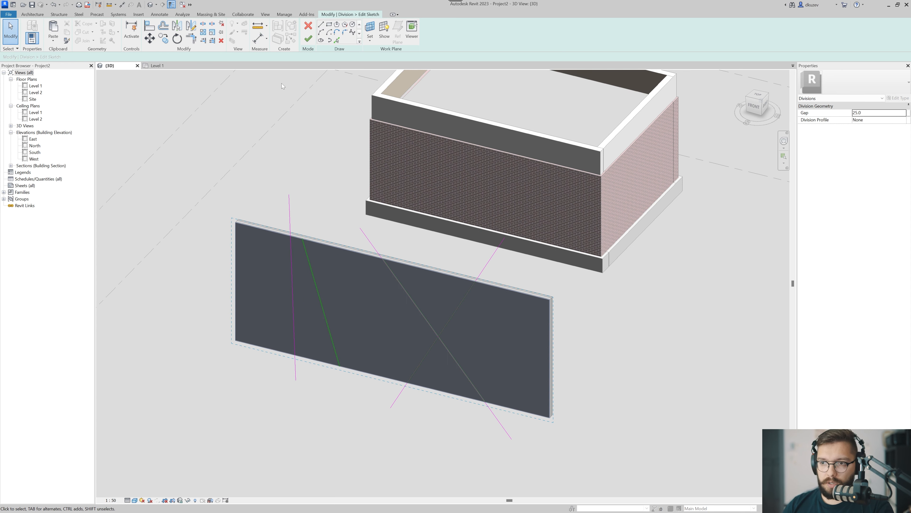
click(309, 38)
click(308, 38)
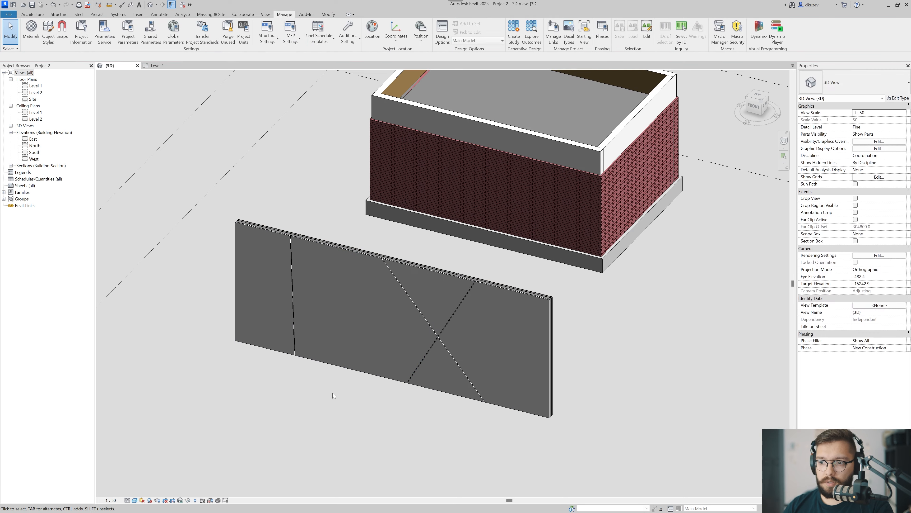
Turn off Material By Original for the two outermost wall pieces and assign them the Aluminium - Blue material.
shift+middle_drag(332, 381, 402, 337)
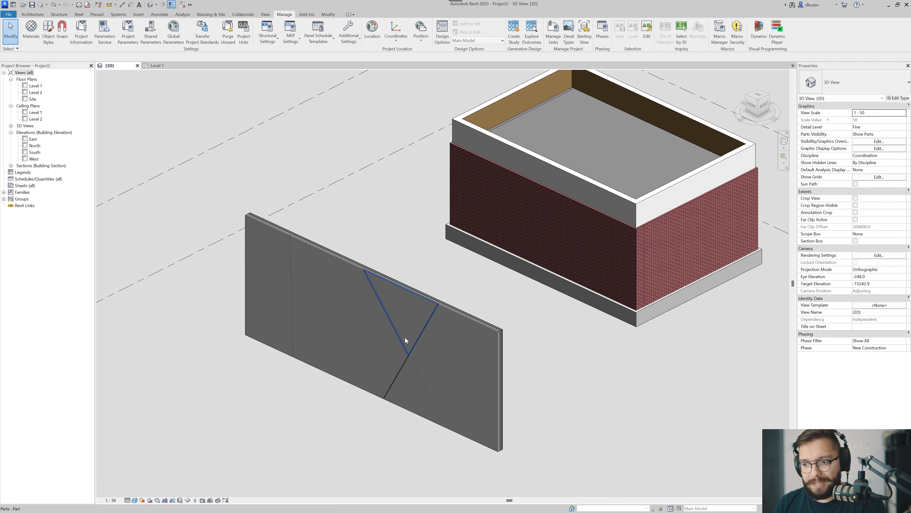
scroll(405, 338, up, 2)
middle_drag(418, 358, 446, 331)
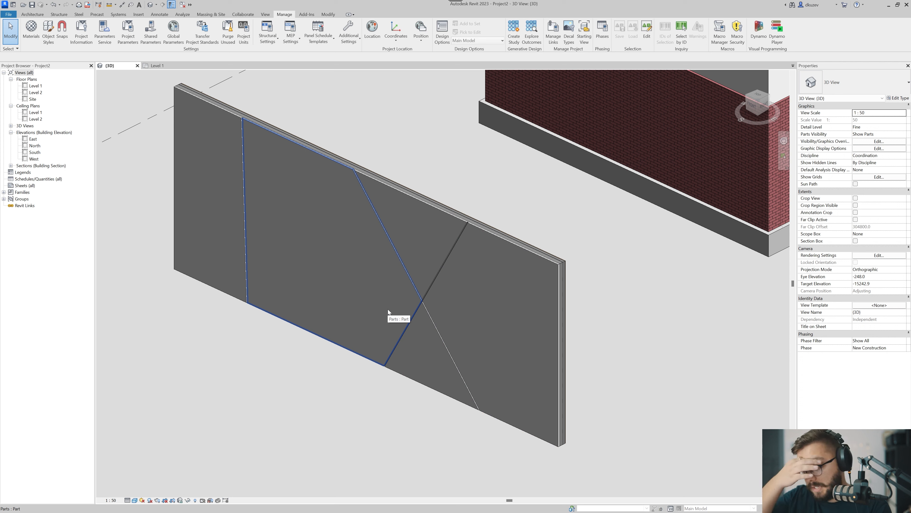
click(223, 253)
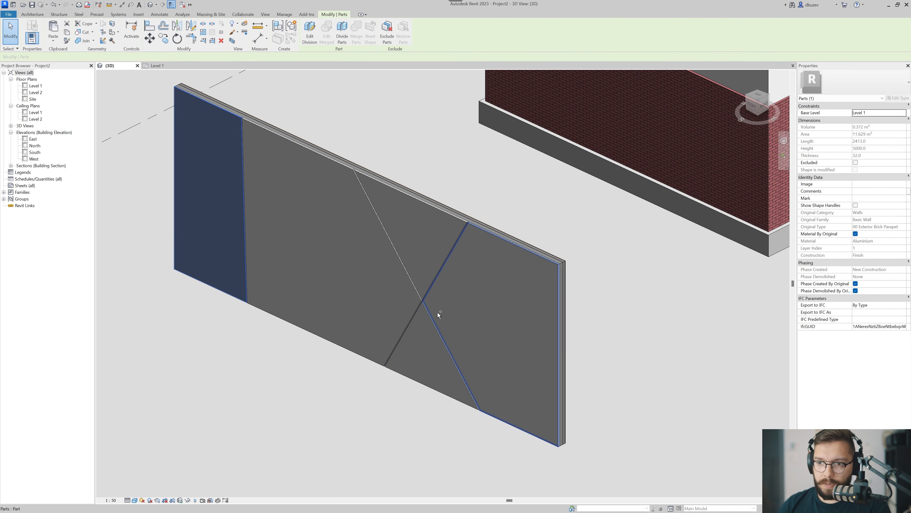
ctrl+click(464, 307)
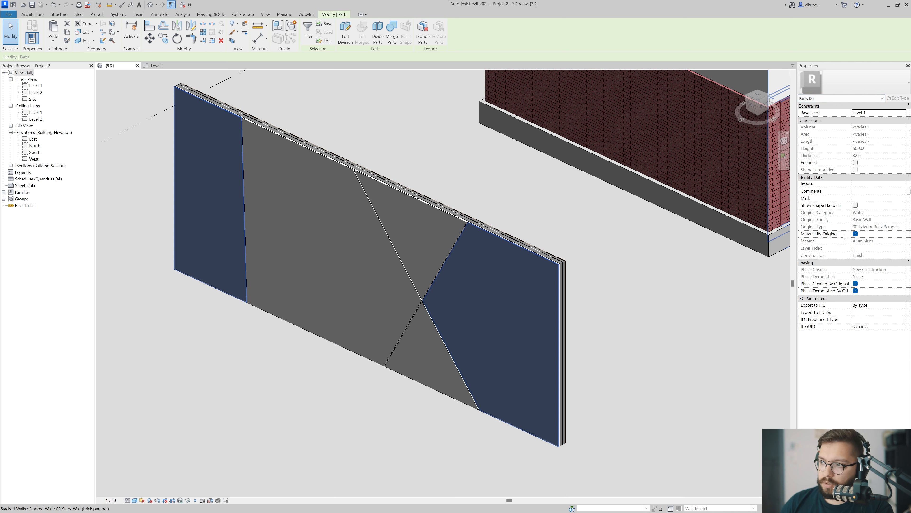
click(856, 234)
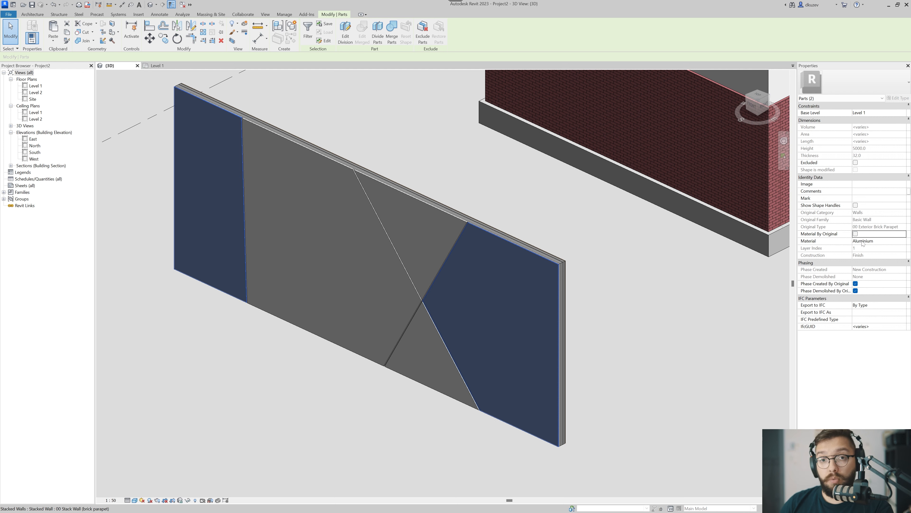
click(889, 241)
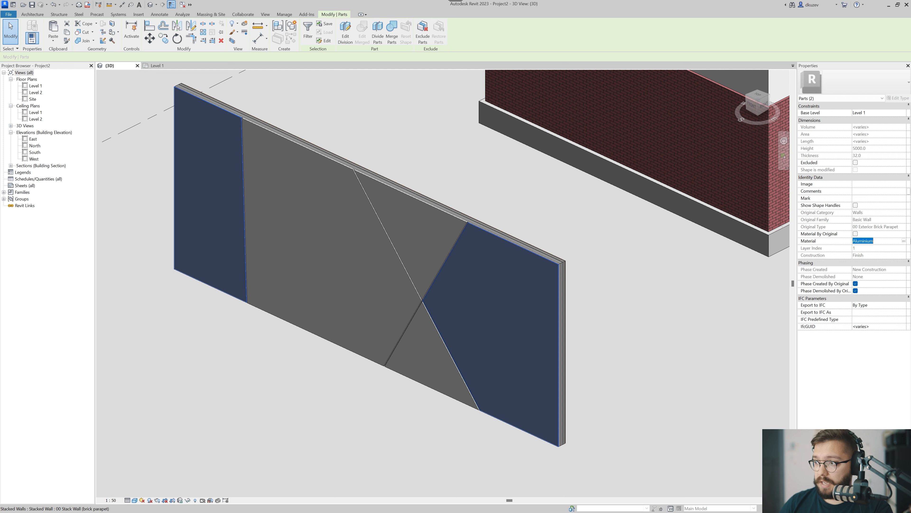
click(904, 241)
click(305, 199)
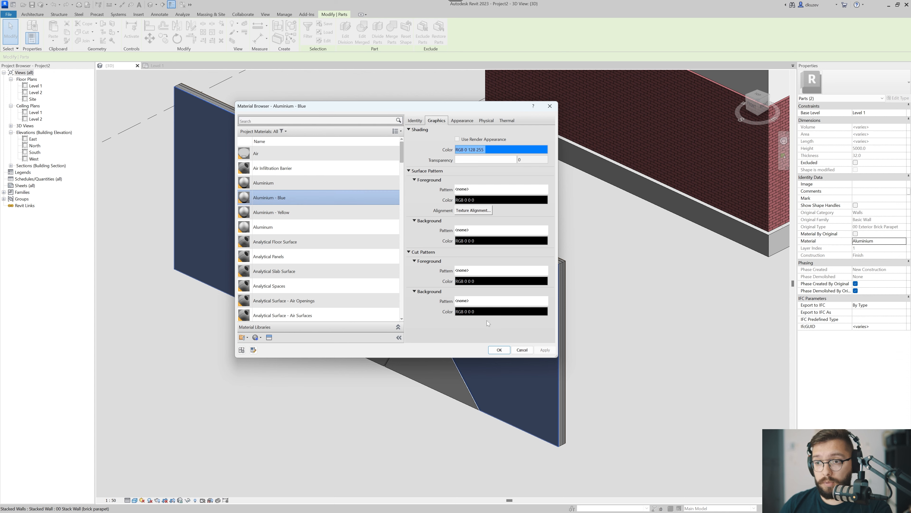
click(496, 350)
click(346, 432)
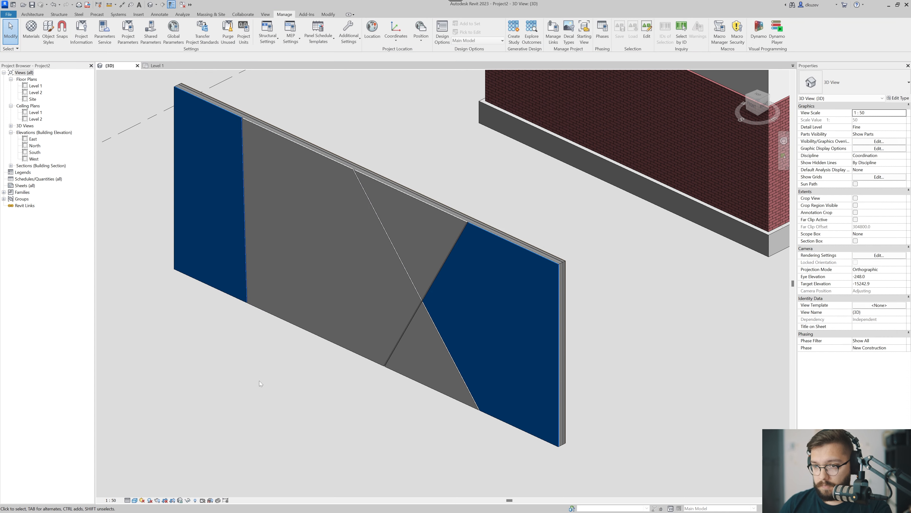
Turn off Material By Original for the lower triangular piece and assign it the Aluminium - Yellow material.
shift+middle_drag(260, 380, 475, 359)
click(437, 328)
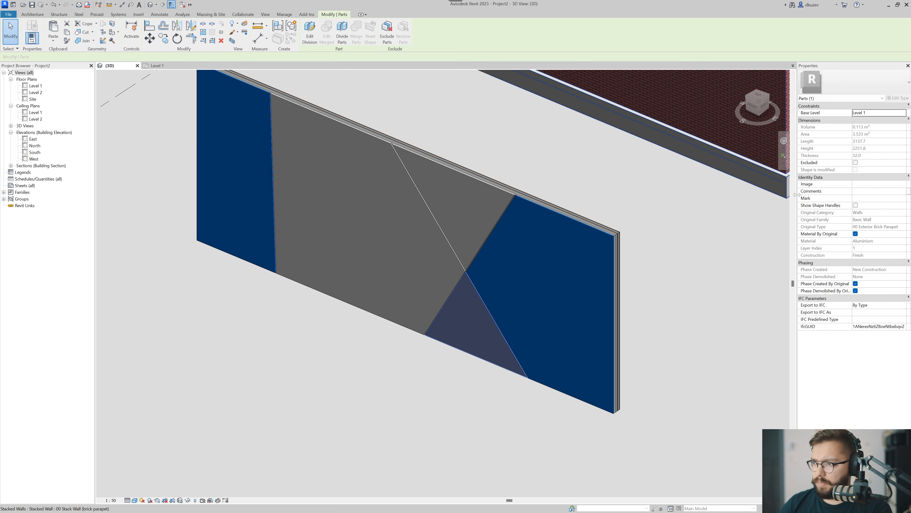
click(856, 233)
click(905, 242)
click(904, 241)
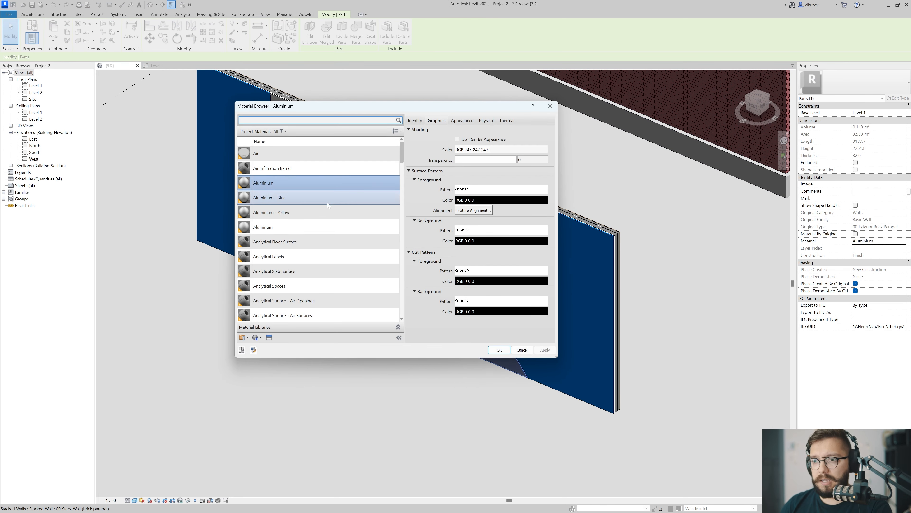
click(333, 214)
click(499, 349)
click(419, 374)
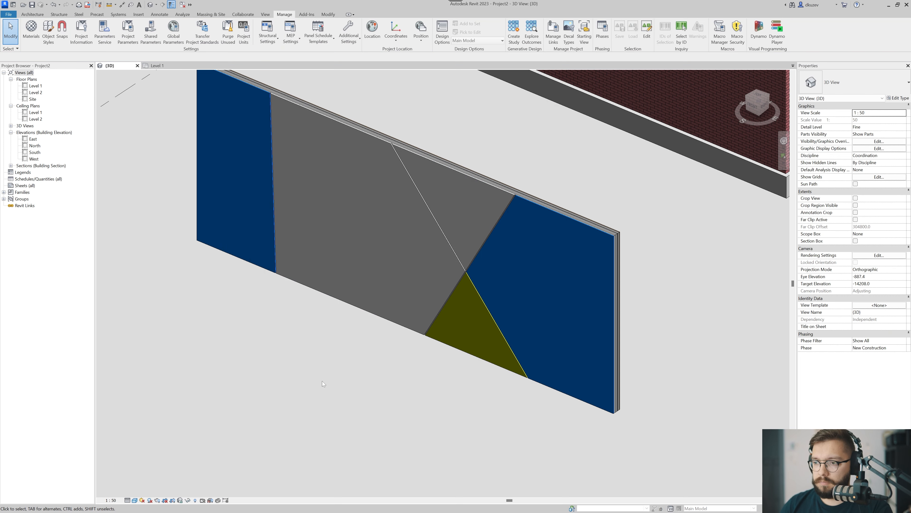
Try to place a double casement window on the divided wall while only its parts are shown.
shift+middle_drag(322, 381, 556, 347)
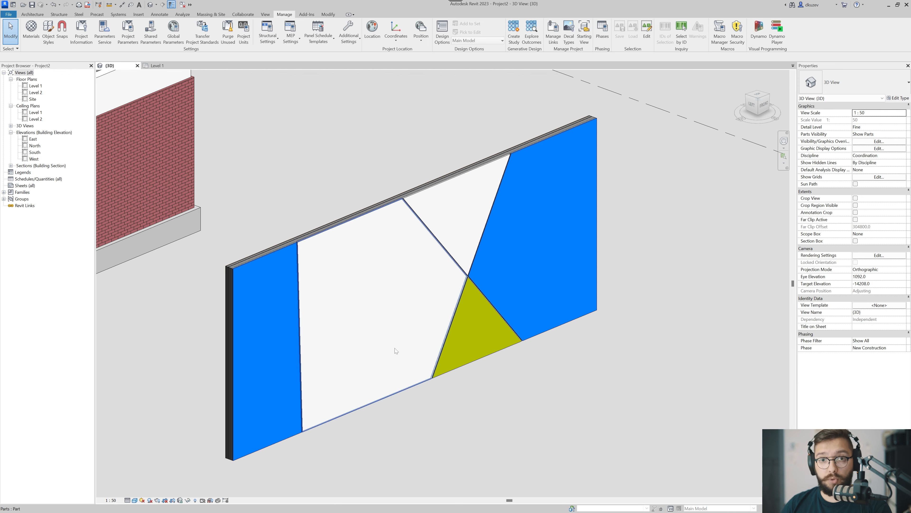
middle_drag(305, 378, 319, 351)
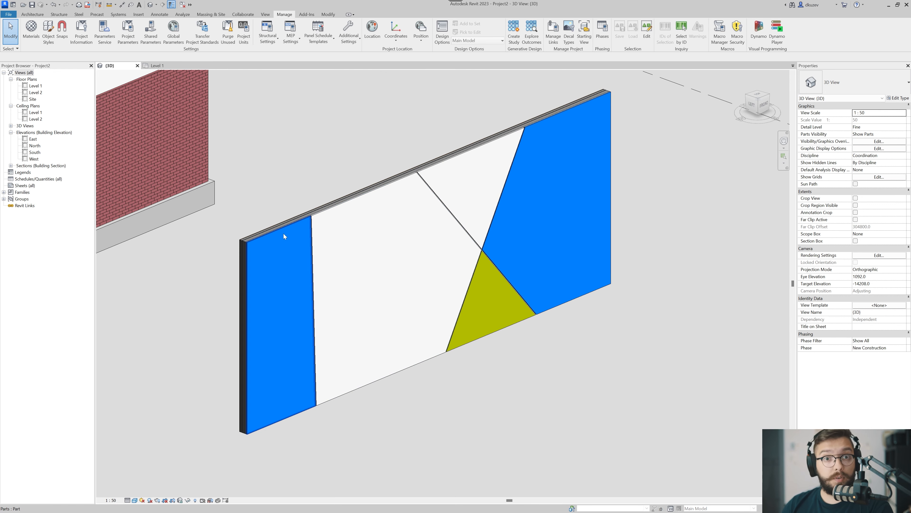
shift+middle_drag(451, 320, 431, 318)
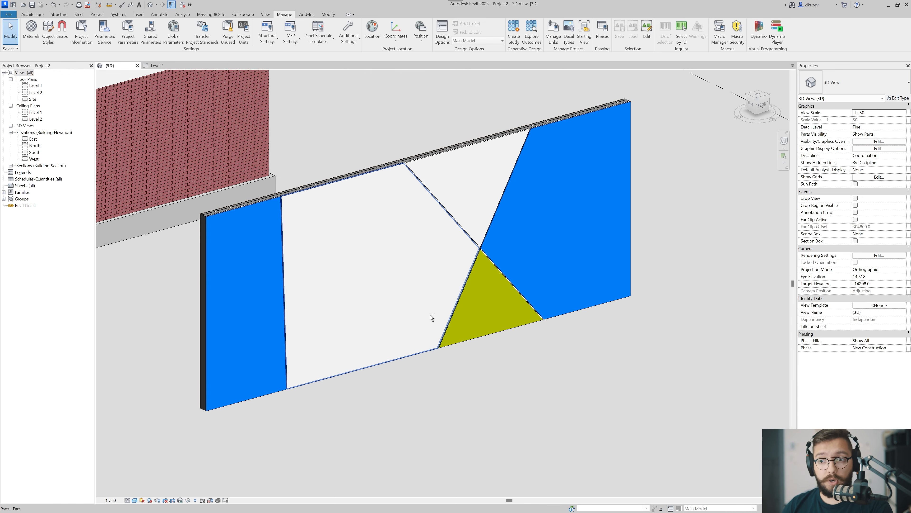
click(422, 283)
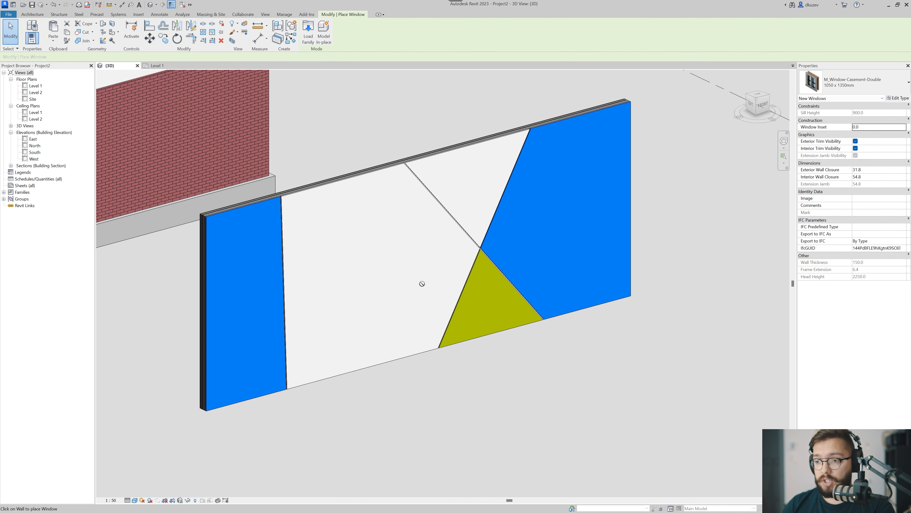
key(Escape)
Set the 3D view's Parts Visibility to Show Original.
shift+middle_drag(376, 298, 613, 226)
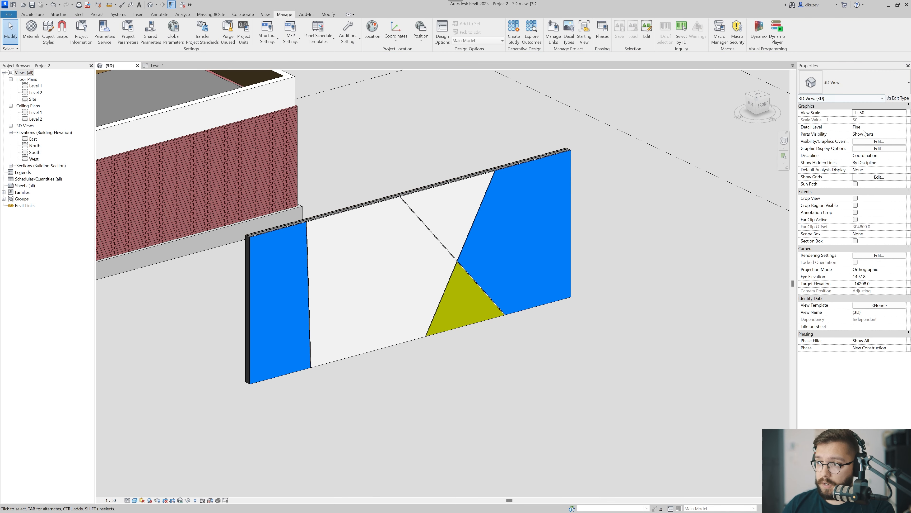
click(902, 135)
click(904, 134)
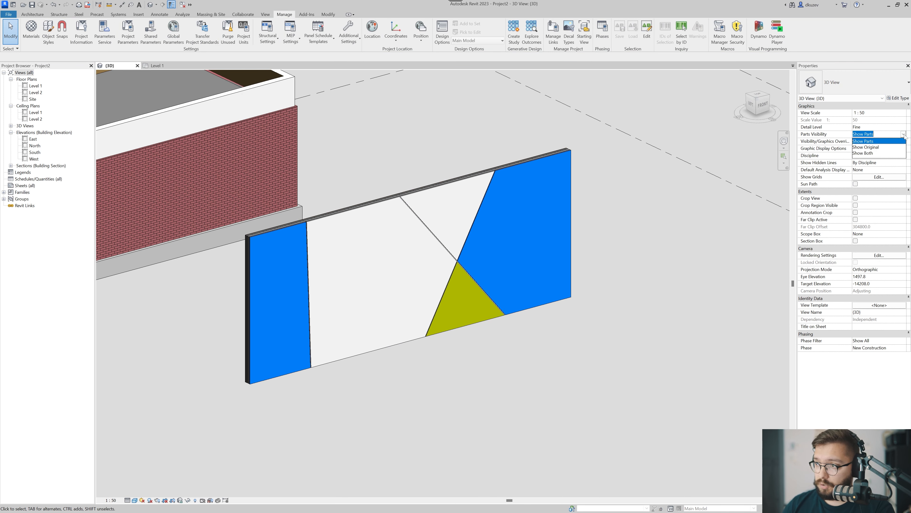
click(869, 147)
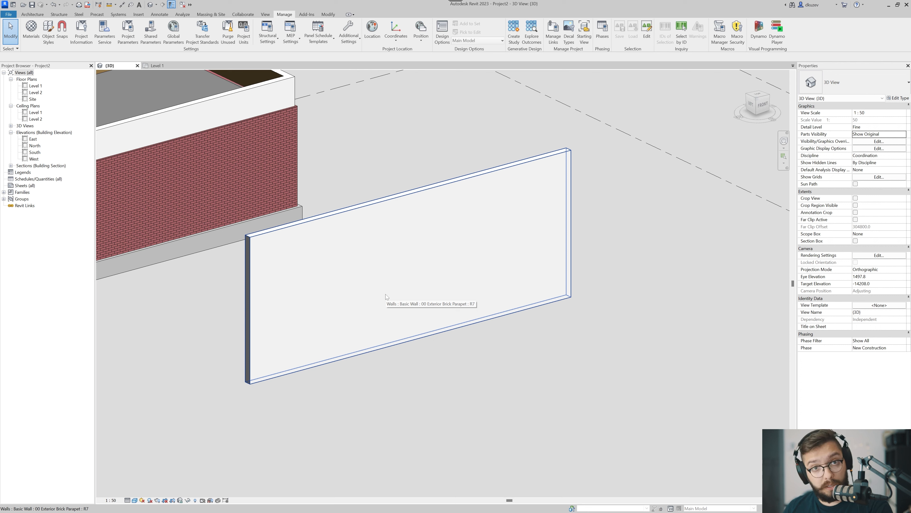
Place a 1050 x 1350 mm double casement window on the standalone wall, about 7250 mm from the wall's far end.
key(w)
key(n)
click(375, 275)
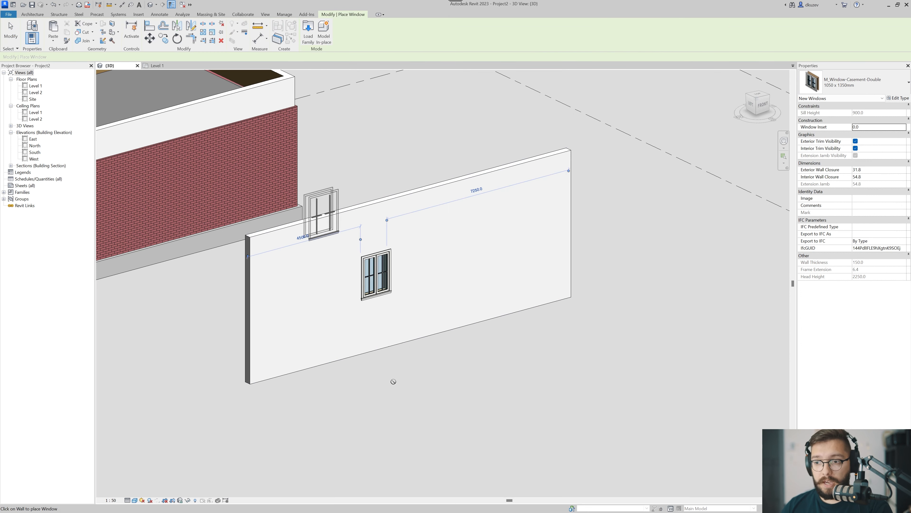
Finish placing windows and lengthen the standalone wall by moving its near end outward.
key(Escape)
key(Escape)
click(272, 373)
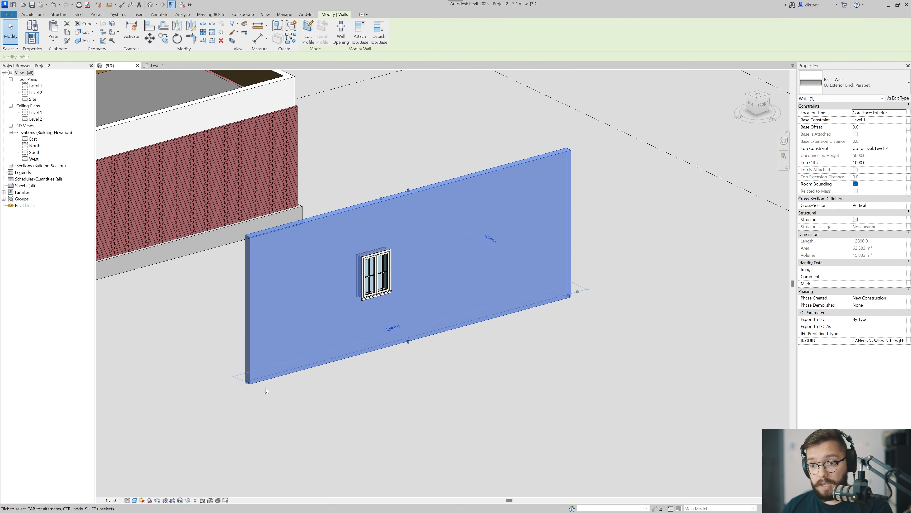
drag(243, 388, 175, 402)
click(334, 389)
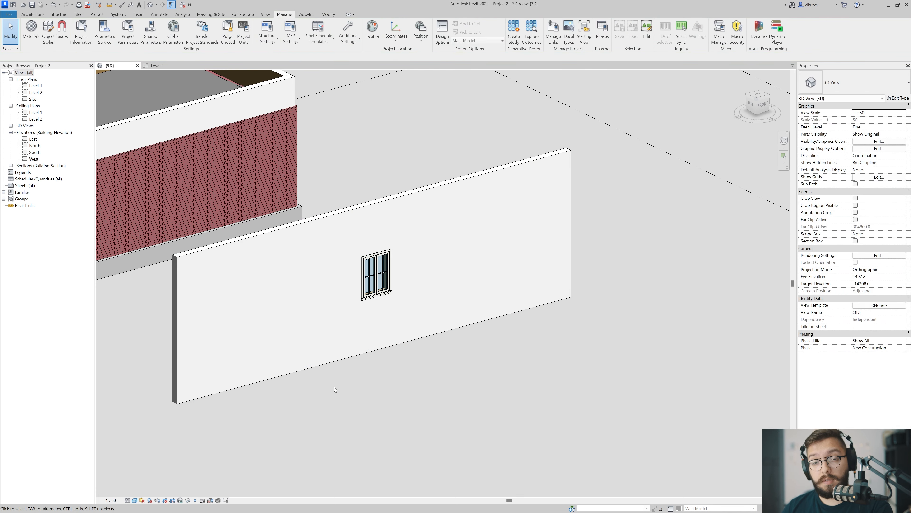
Set the 3D view's Parts Visibility to Show Parts.
click(886, 133)
click(903, 133)
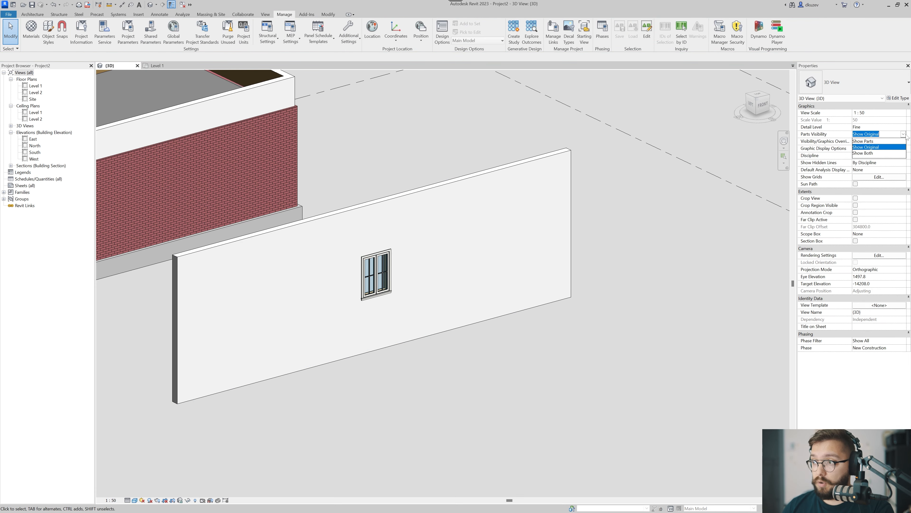
click(865, 141)
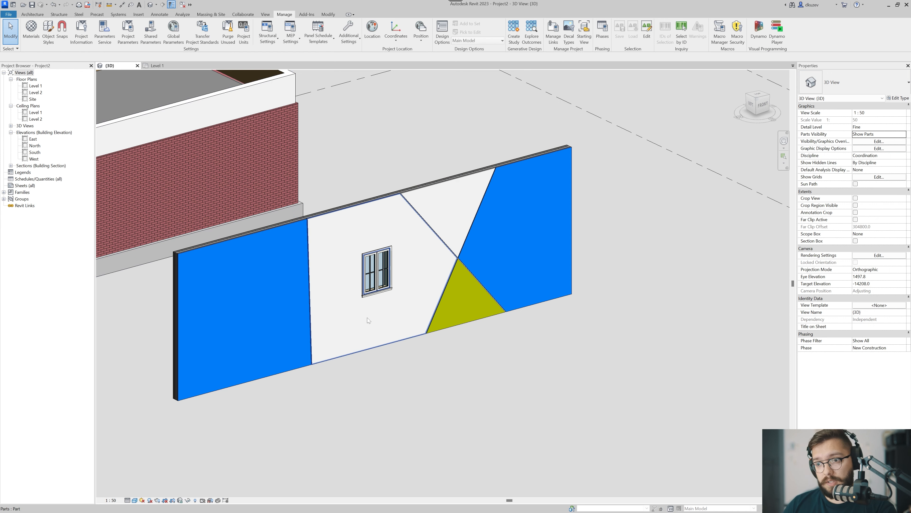
Move the double casement window onto the joint between the near blue part and the large white part, and inspect its opening.
click(381, 285)
scroll(381, 287, up, 3)
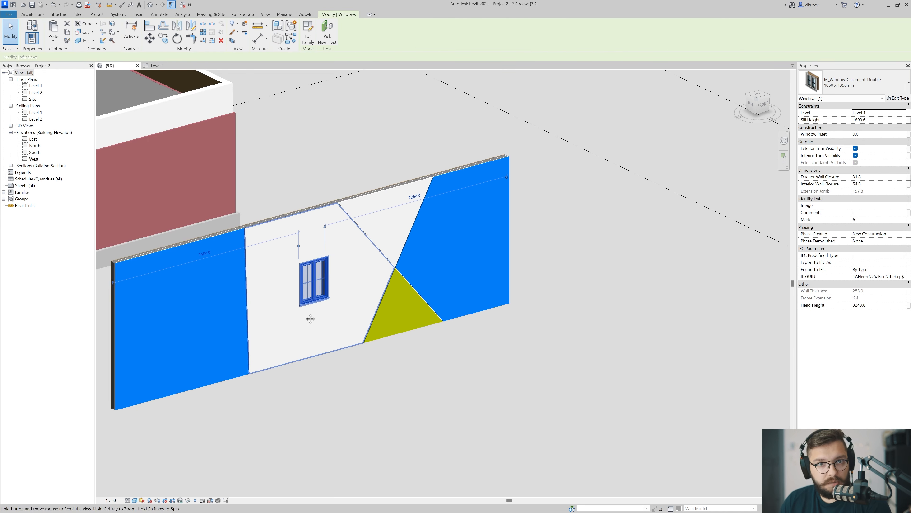
drag(296, 283, 196, 326)
click(327, 401)
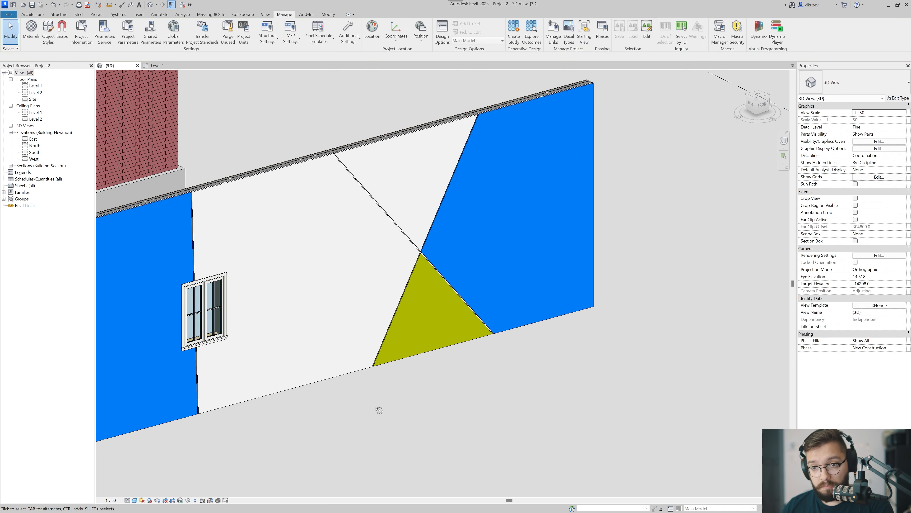
shift+middle_drag(376, 407, 334, 312)
click(207, 301)
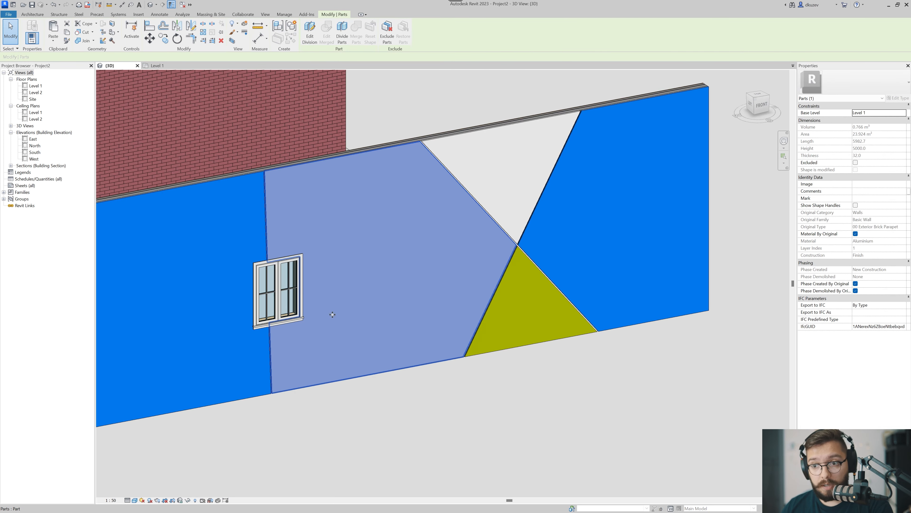
scroll(260, 247, up, 4)
scroll(277, 236, down, 3)
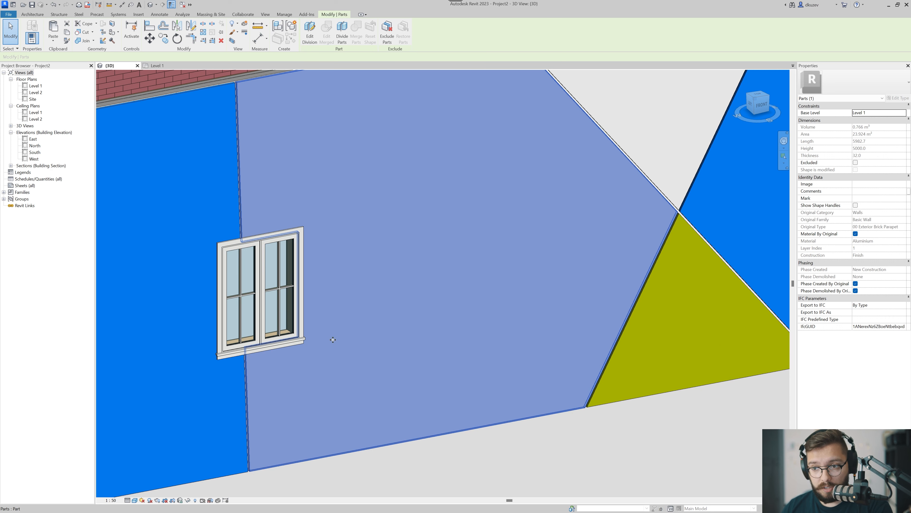
Move the window over the crossing of the diagonal divisions, at a sill height of about 1670 mm, and inspect the cut parts.
shift+middle_drag(277, 237, 159, 338)
scroll(159, 338, up, 3)
click(160, 338)
drag(160, 338, 483, 265)
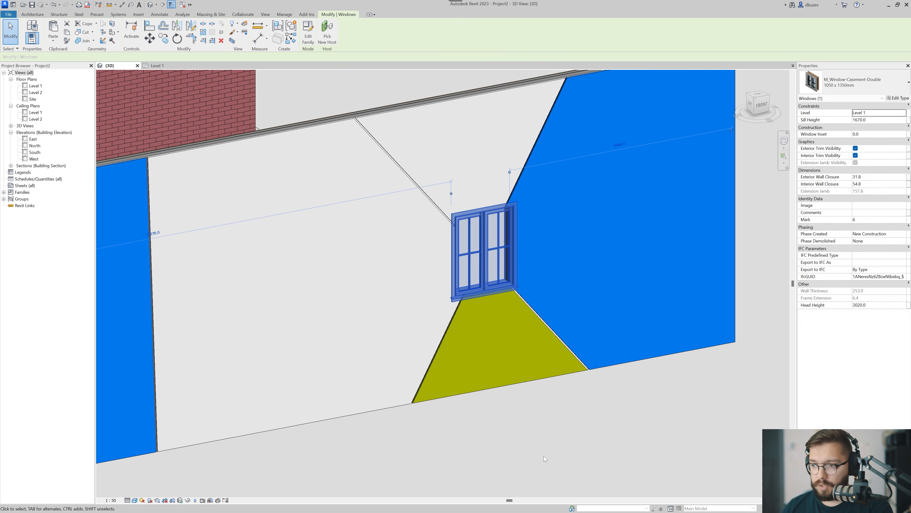
key(Escape)
scroll(501, 367, up, 3)
click(376, 322)
middle_drag(378, 346, 357, 403)
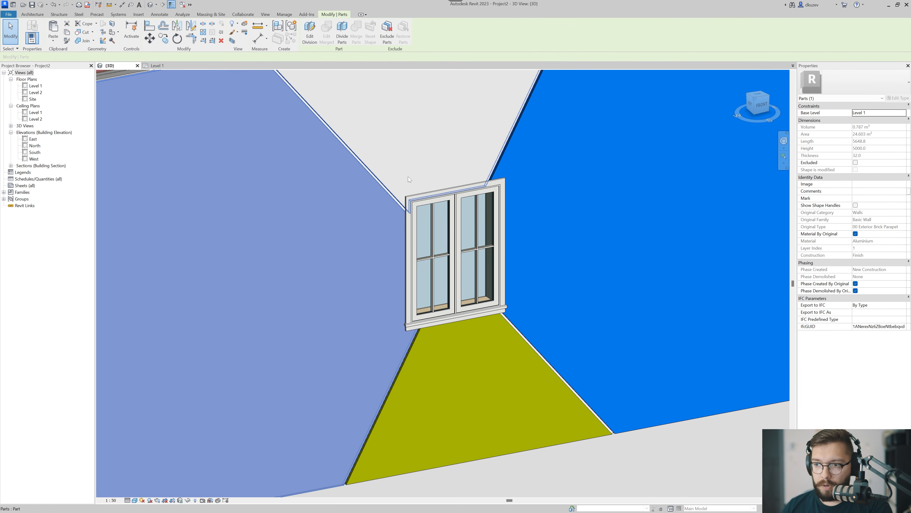
Remove the double casement window from the divided wall.
scroll(537, 306, down, 3)
click(473, 396)
shift+middle_drag(473, 396, 517, 370)
key(ctrl+z)
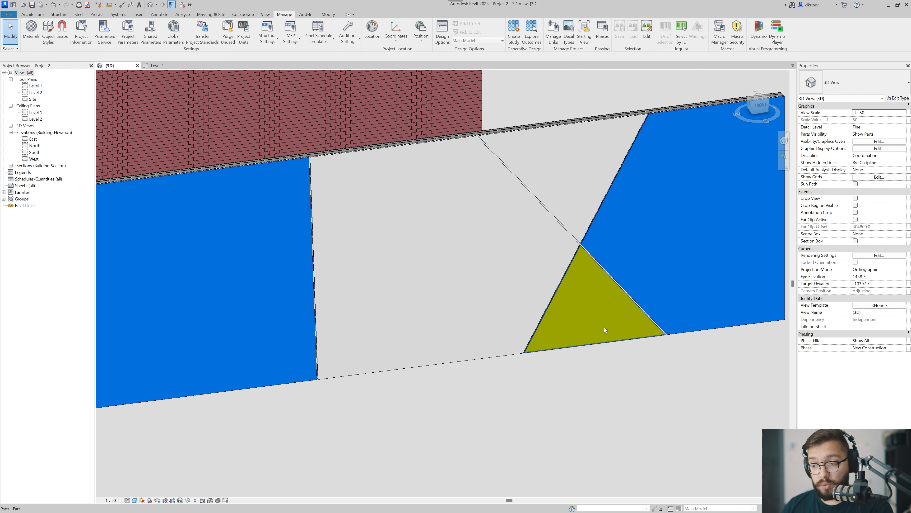
middle_drag(603, 327, 601, 329)
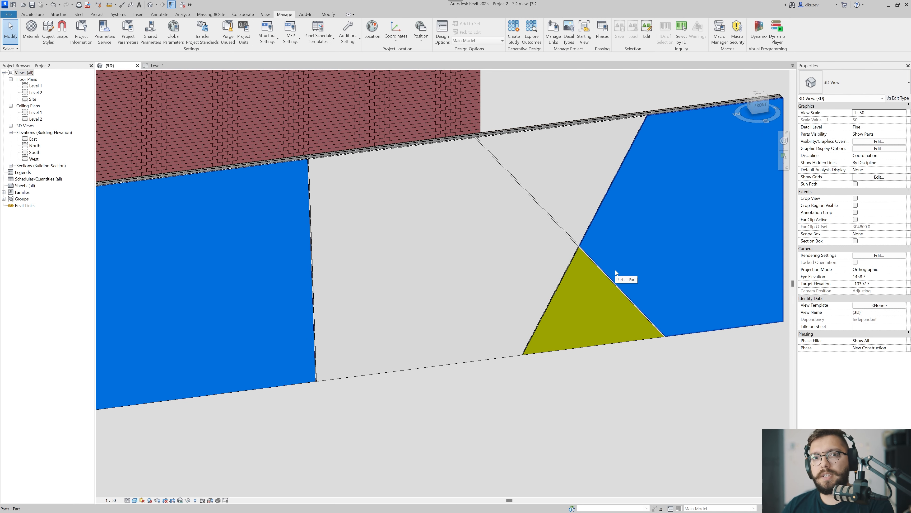
Edit the division sketch of the large white part, making the slightly slanted dividing line vertical.
click(380, 348)
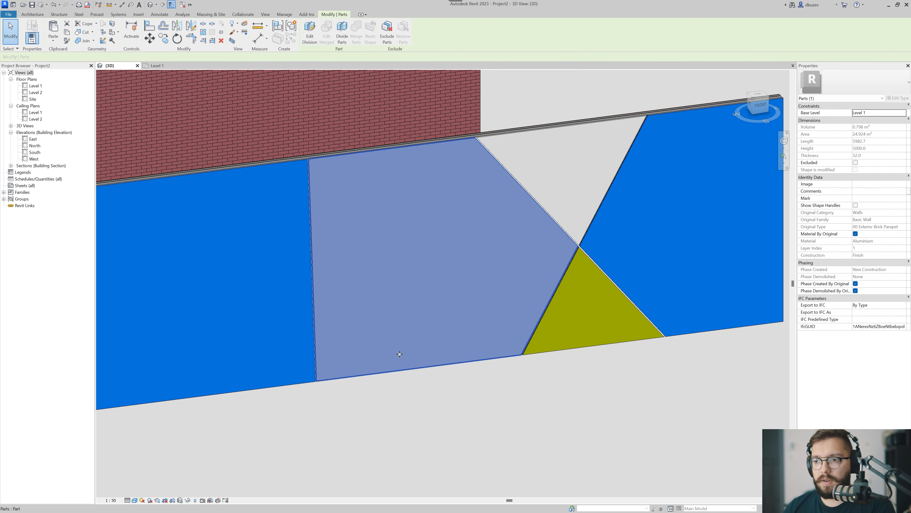
click(312, 40)
scroll(373, 287, down, 2)
shift+middle_drag(366, 319, 334, 311)
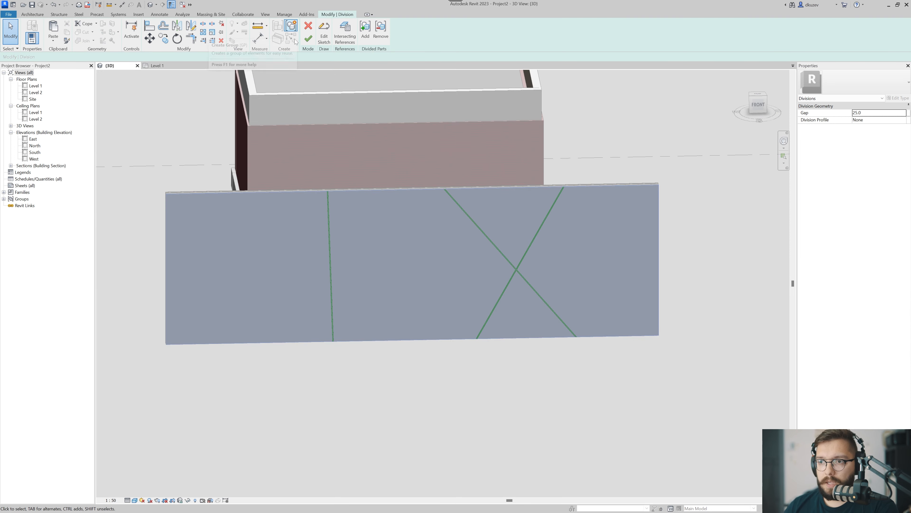
click(324, 33)
click(335, 373)
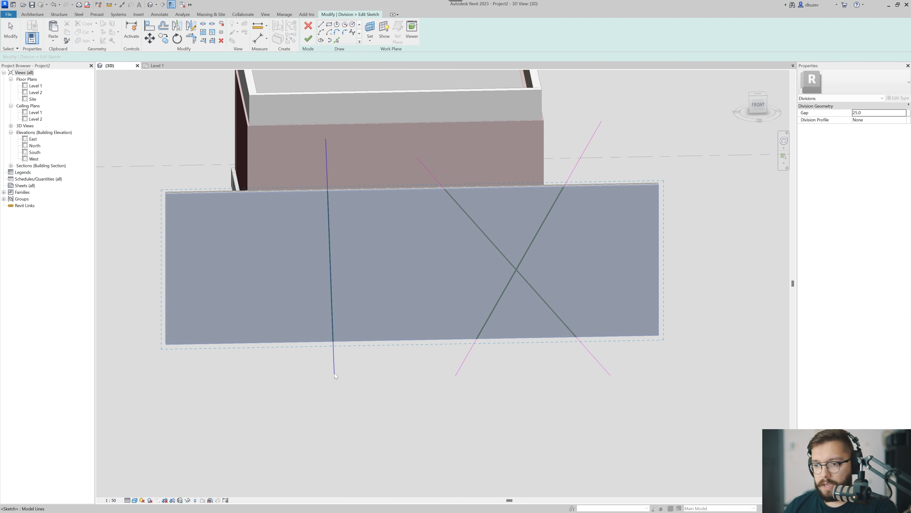
key(Escape)
key(Escape)
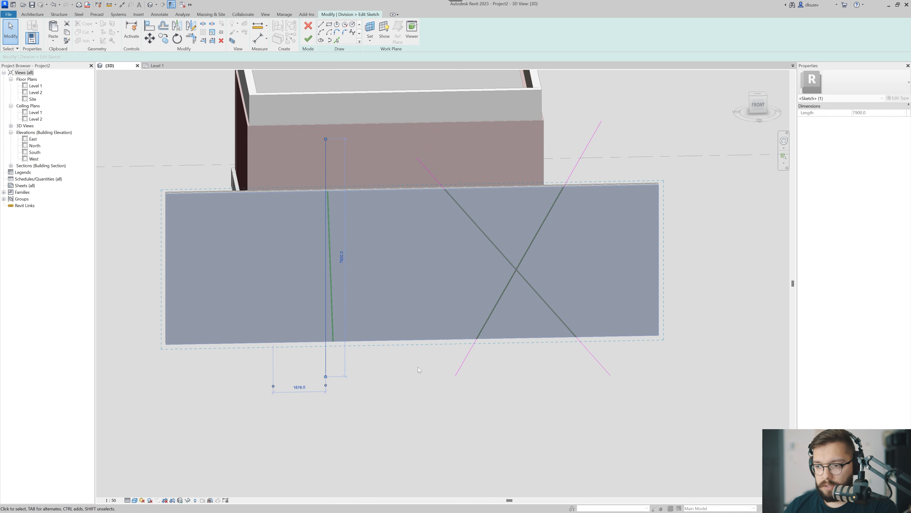
Make the two crossing diagonal dividing lines vertical and finish the division edit.
click(609, 373)
mouse_move(609, 373)
mouse_down()
mouse_move(414, 373)
mouse_move(601, 382)
mouse_up()
click(463, 366)
click(308, 39)
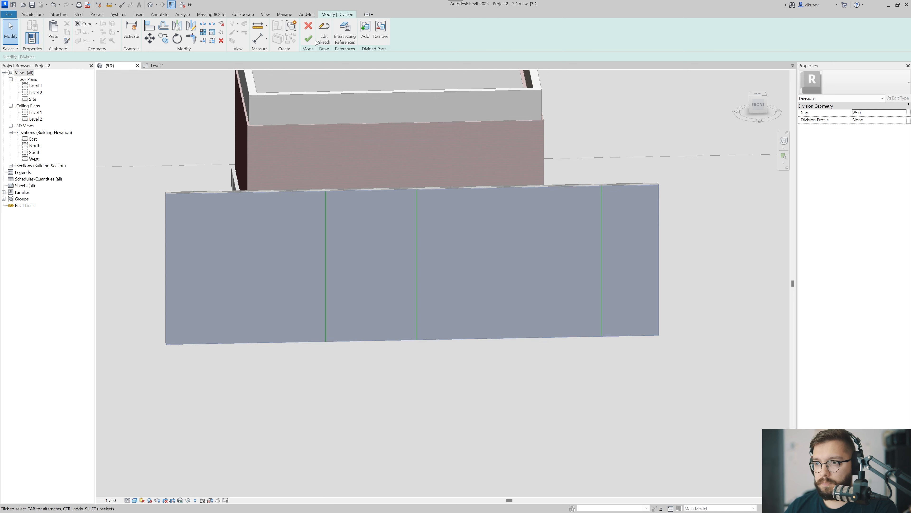
click(308, 38)
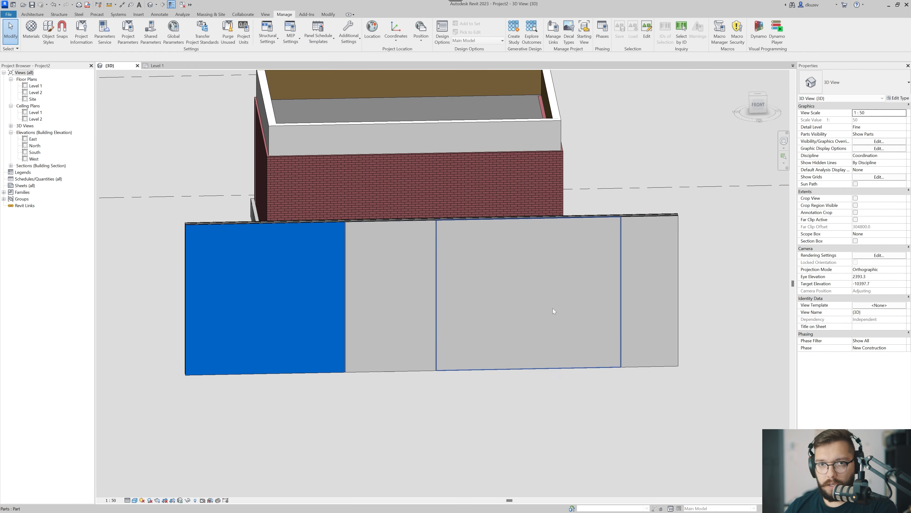
Undo the division edit to bring back the slanted and crossing dividing lines.
shift+middle_drag(455, 327, 526, 294)
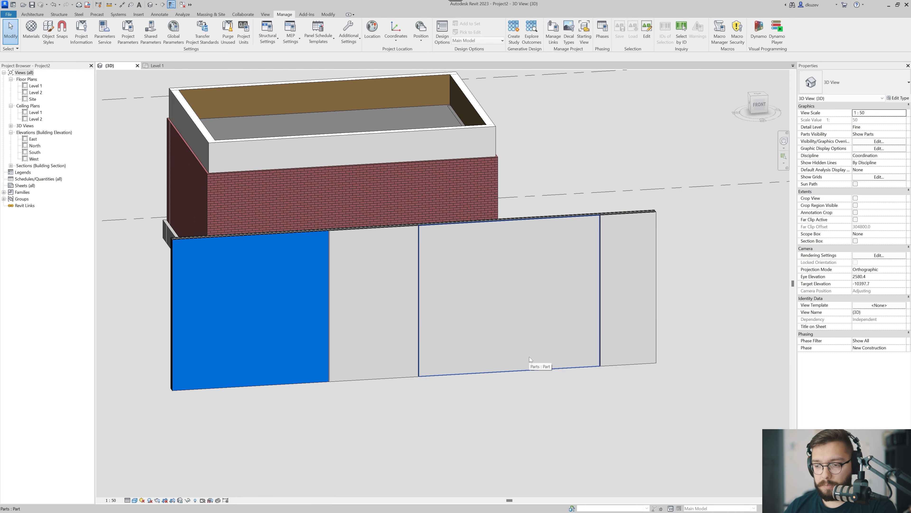
scroll(414, 336, up, 3)
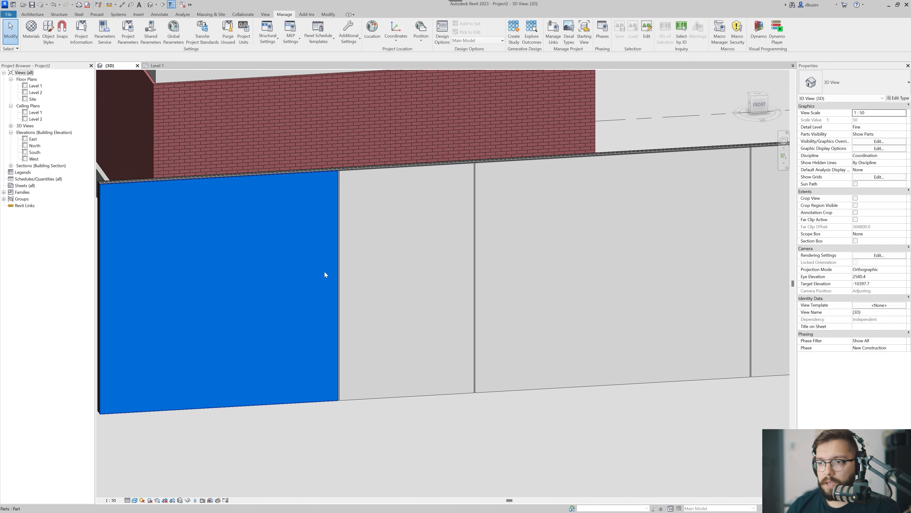
click(461, 323)
middle_drag(460, 323, 455, 328)
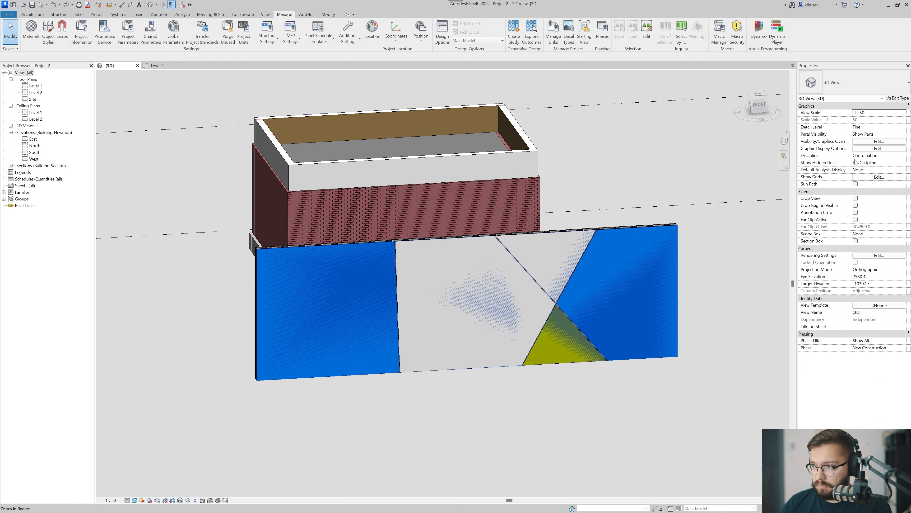
click(879, 133)
click(903, 134)
click(882, 142)
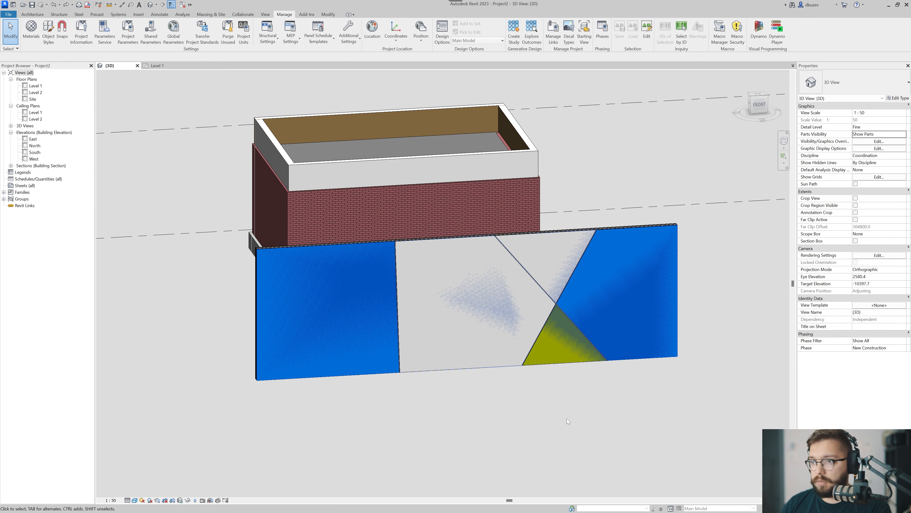
scroll(491, 380, down, 3)
shift+middle_drag(491, 380, 523, 407)
click(465, 349)
key(Escape)
scroll(484, 341, up, 2)
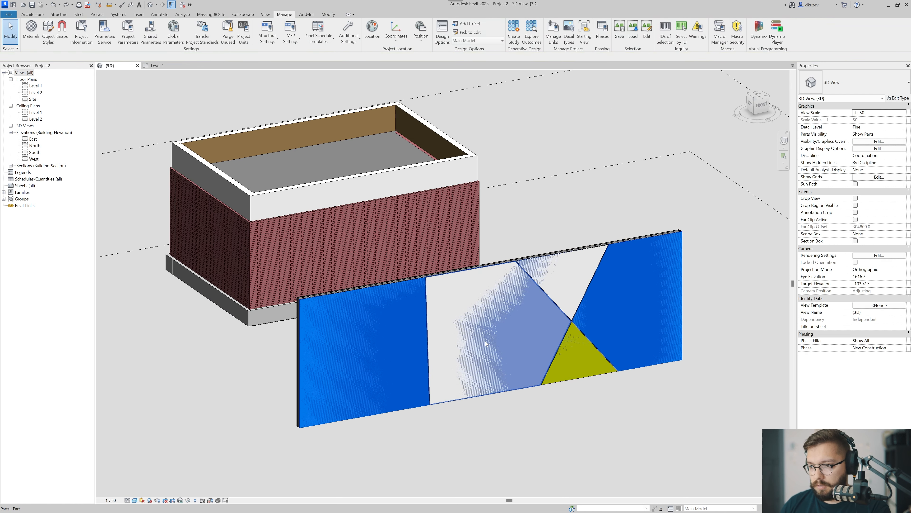
scroll(484, 341, up, 2)
Switch the 3D view's Parts Visibility to Show Original and back to Show Parts.
click(894, 134)
click(903, 134)
click(865, 147)
click(879, 126)
click(902, 126)
click(902, 127)
click(903, 134)
click(863, 141)
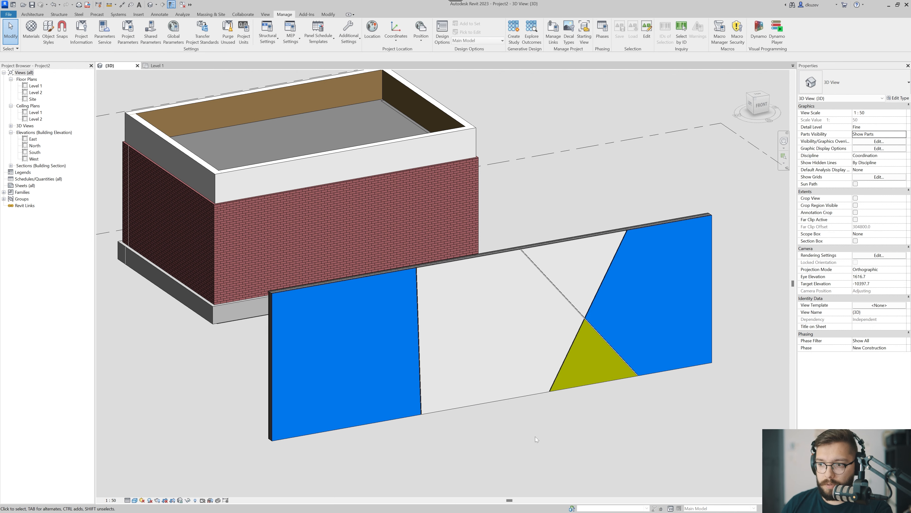
Enable Show Shape Handles for the yellow triangular part of the wall.
scroll(549, 373, up, 3)
scroll(550, 374, up, 2)
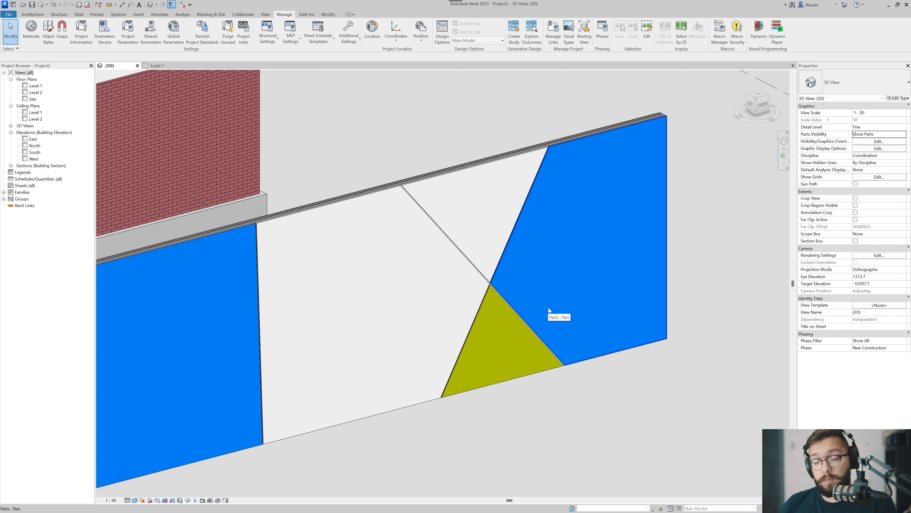
click(495, 357)
middle_drag(508, 362, 478, 386)
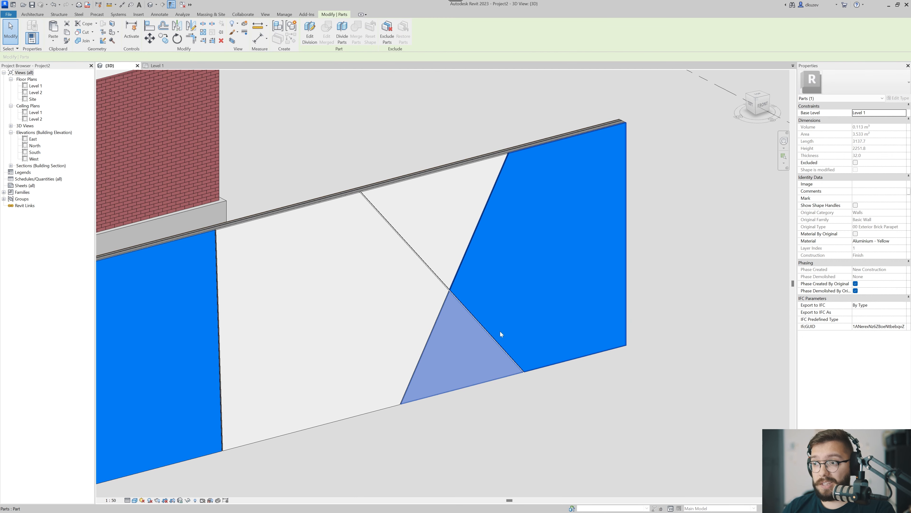
middle_drag(500, 329, 487, 332)
key(Escape)
middle_drag(445, 383, 475, 346)
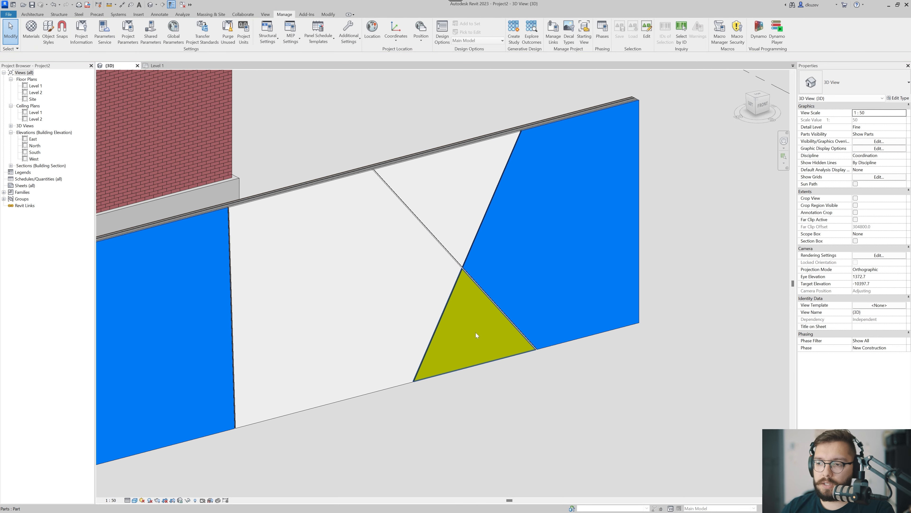
click(457, 343)
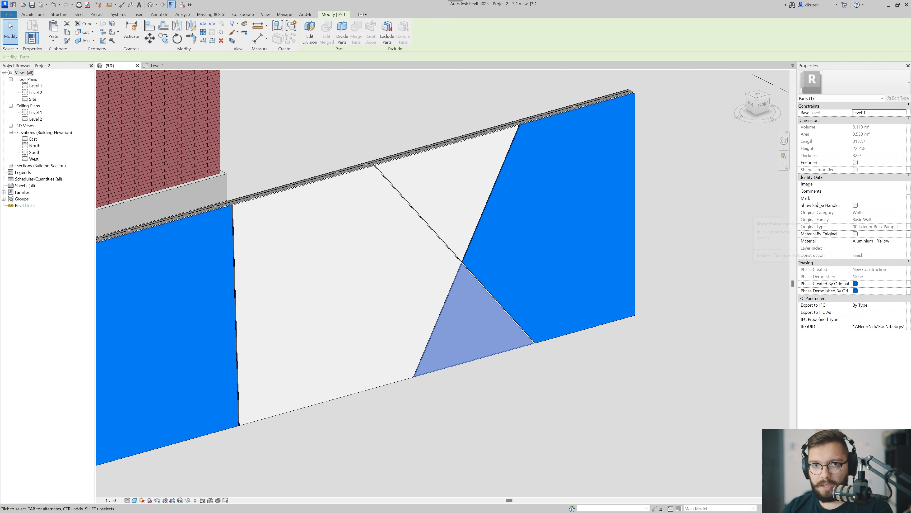
click(856, 205)
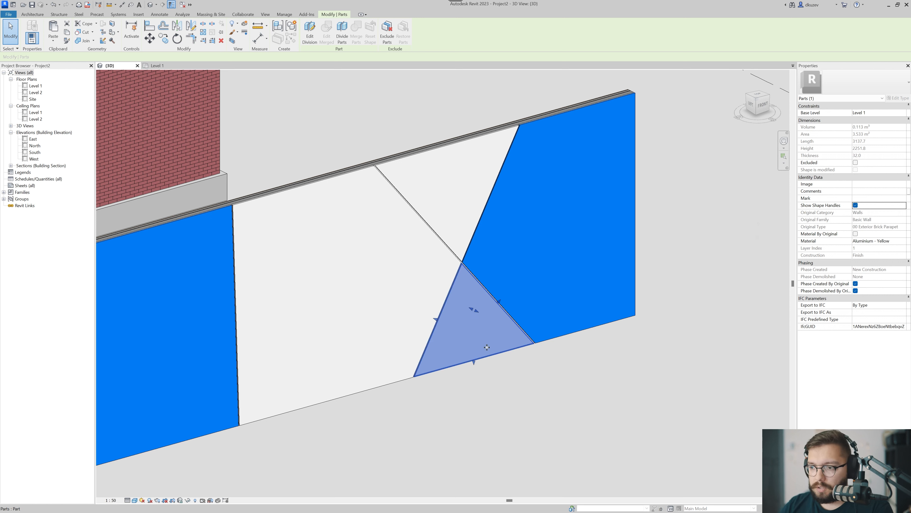
Pull the front face of the yellow triangular part outward so that it projects from the wall.
drag(477, 311, 485, 316)
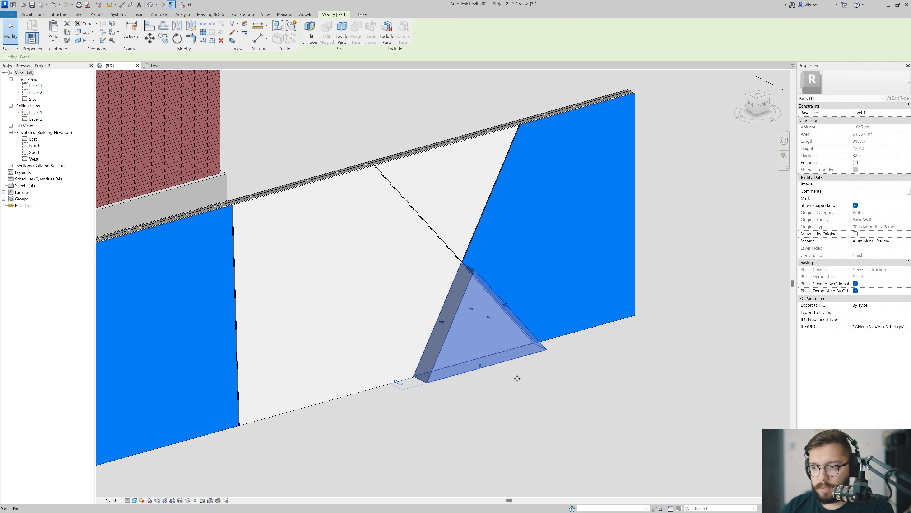
click(528, 398)
shift+middle_drag(585, 379, 427, 379)
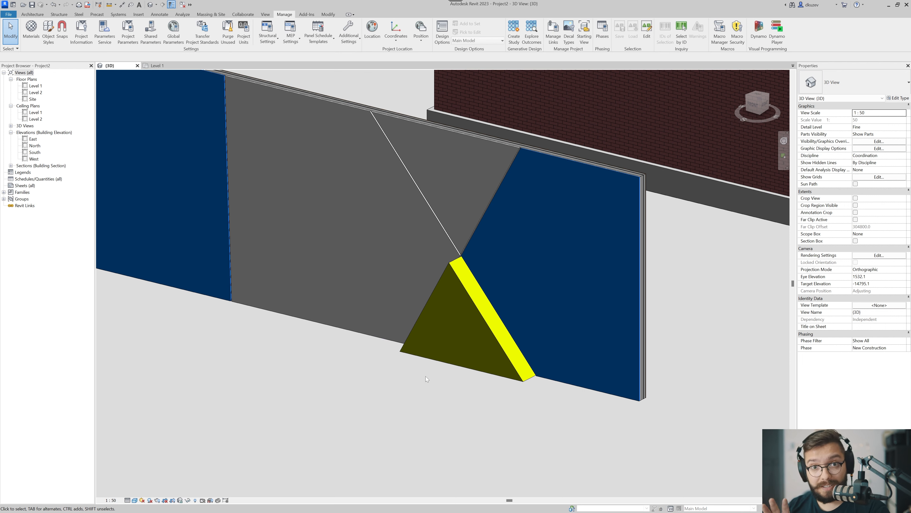
Move the yellow triangular part's sloping side facing the blue part inward, making the triangle smaller.
click(442, 348)
scroll(491, 327, up, 2)
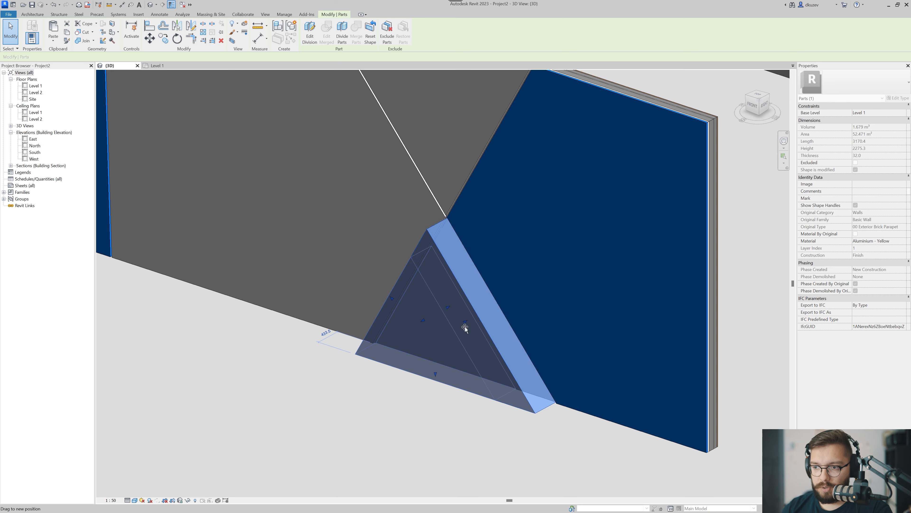
click(368, 399)
shift+middle_drag(368, 400, 539, 381)
scroll(464, 365, down, 3)
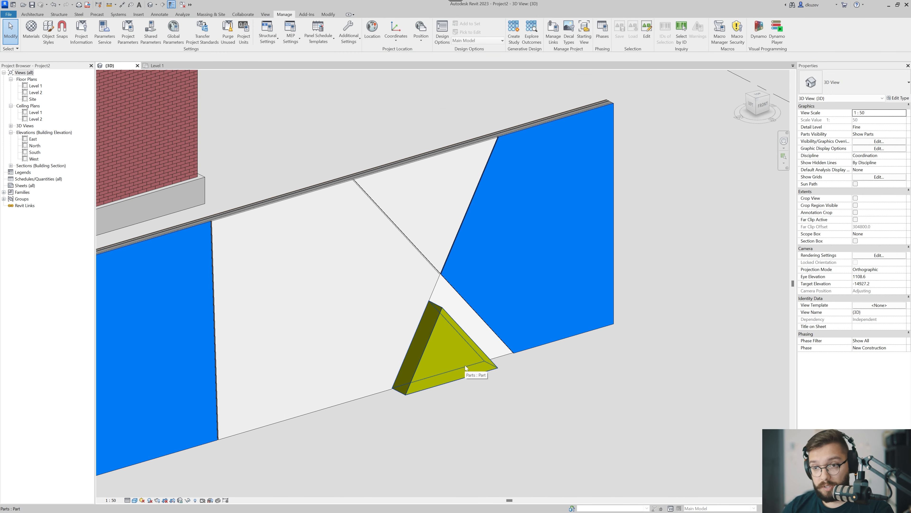
Enable Show Shape Handles for the five-sided blue part next to the yellow triangle.
click(477, 336)
key(Escape)
click(432, 380)
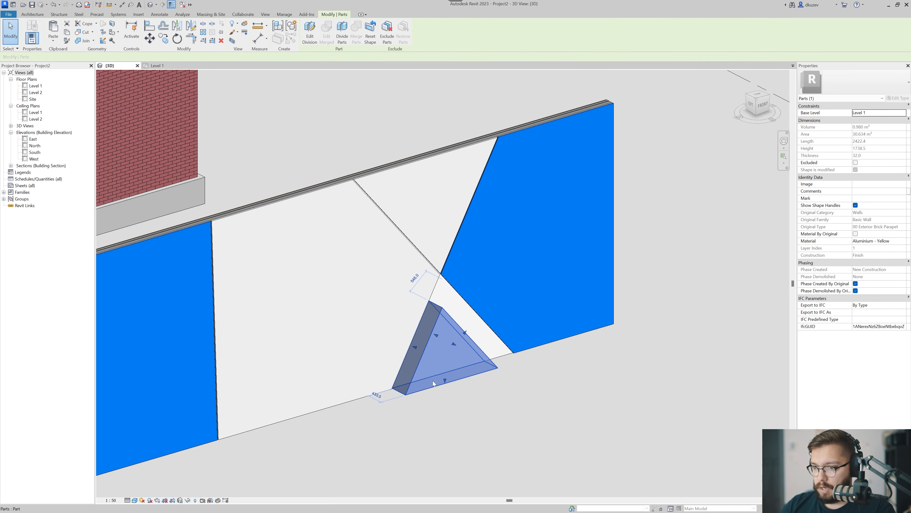
click(498, 295)
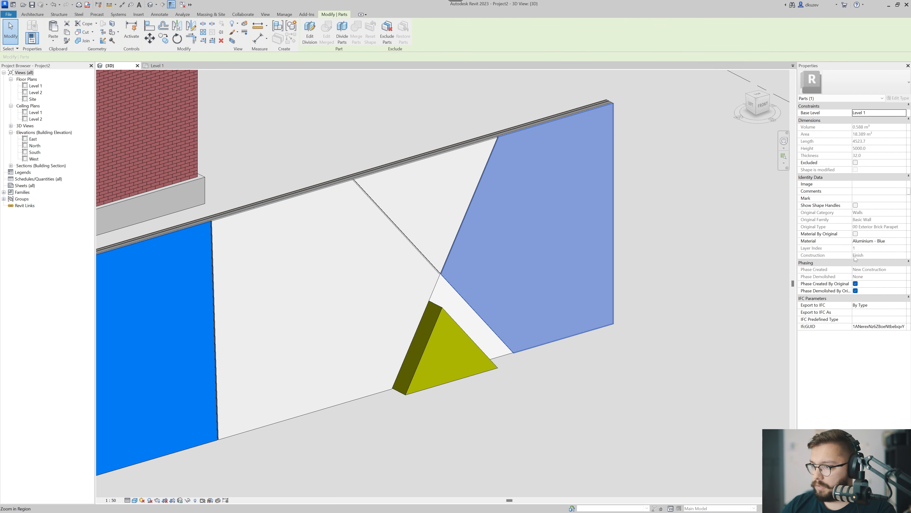
click(855, 206)
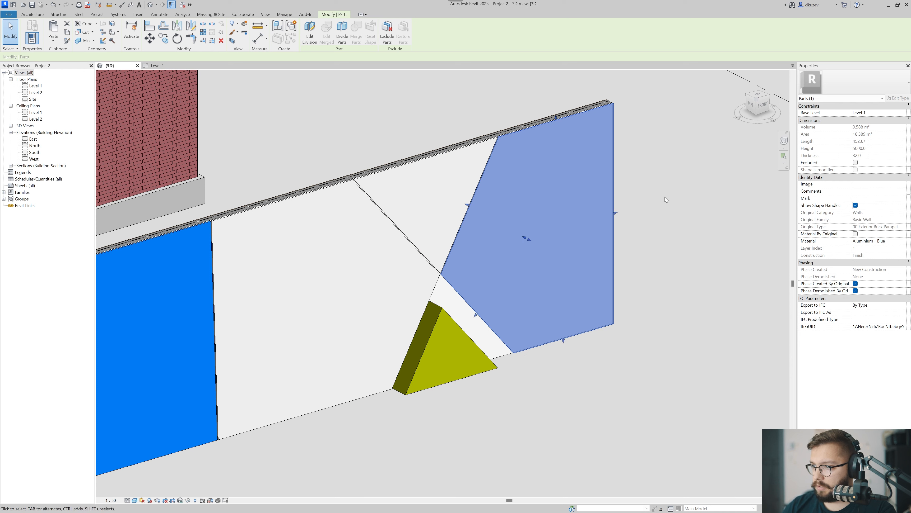
Pull the five-sided blue part's front face outward from the wall and lower its top edge below the top of the wall.
drag(527, 239, 567, 163)
click(661, 249)
shift+middle_drag(661, 249, 623, 266)
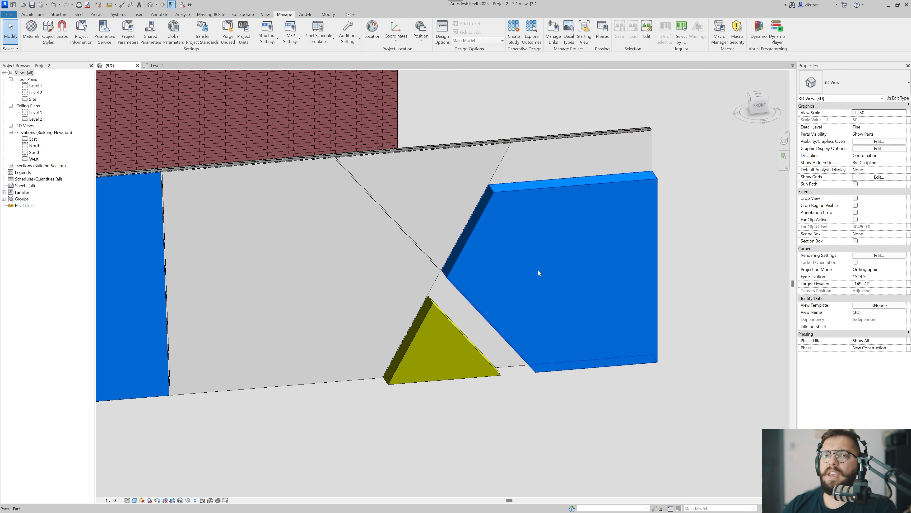
shift+middle_drag(681, 219, 617, 229)
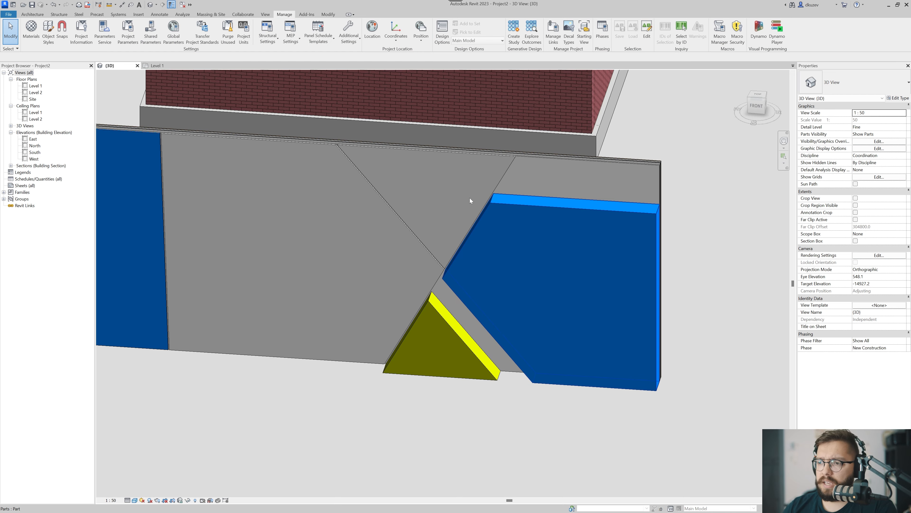
Exclude the rectangular blue part at the far end of the wall from the model and restore it.
click(470, 201)
shift+middle_drag(664, 283, 605, 300)
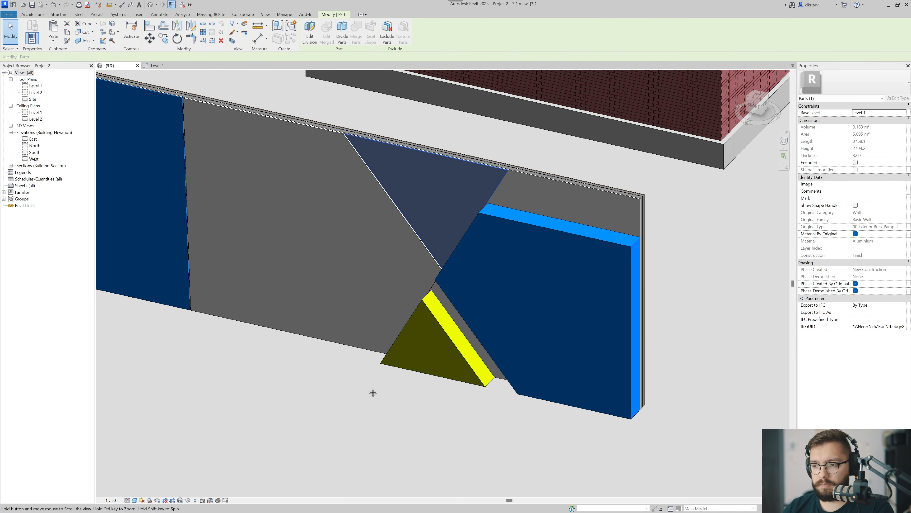
middle_drag(358, 385, 584, 383)
click(434, 393)
middle_drag(358, 266, 320, 343)
shift+middle_drag(400, 338, 287, 382)
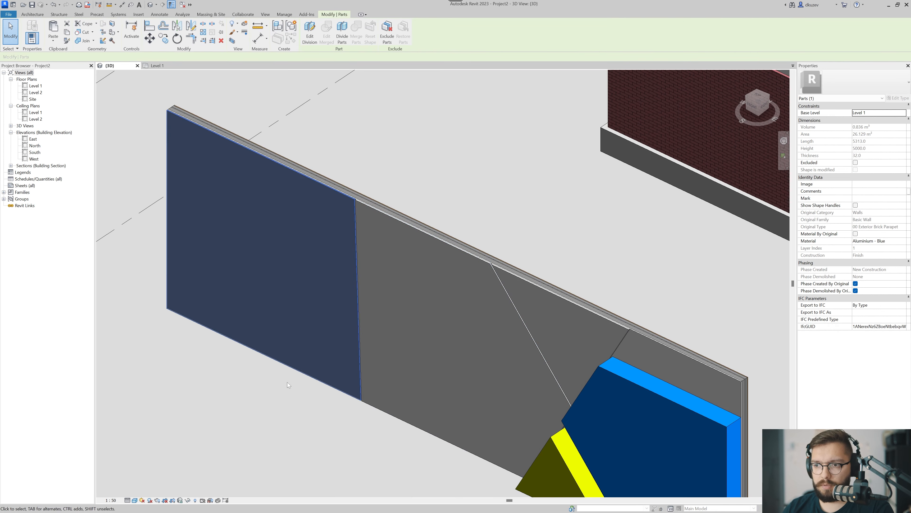
click(323, 273)
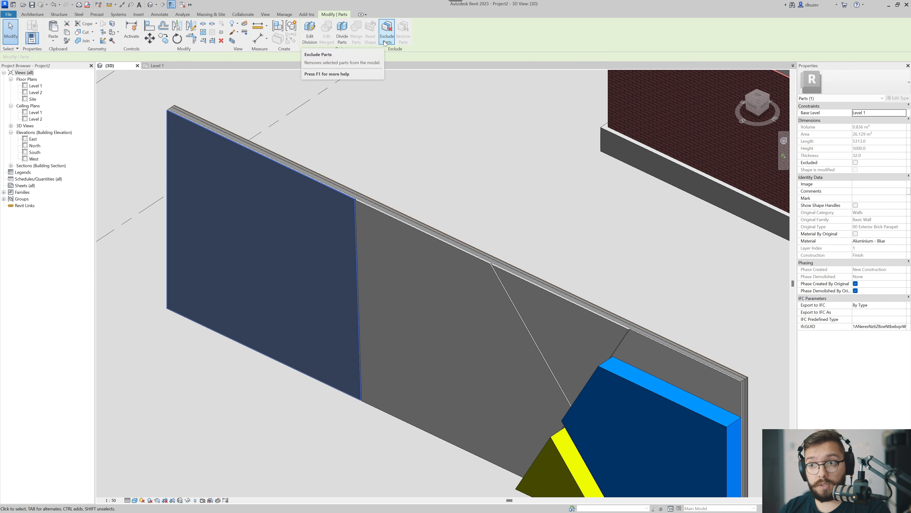
click(386, 37)
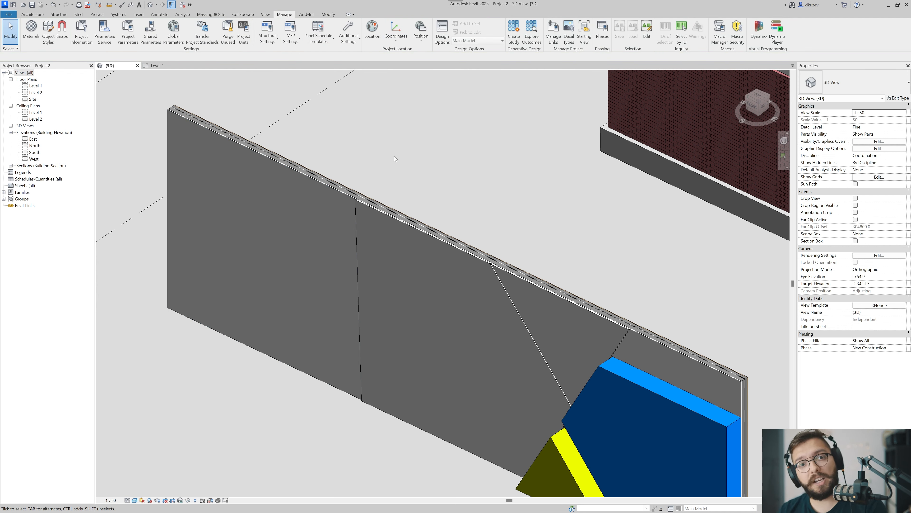
click(343, 200)
click(403, 36)
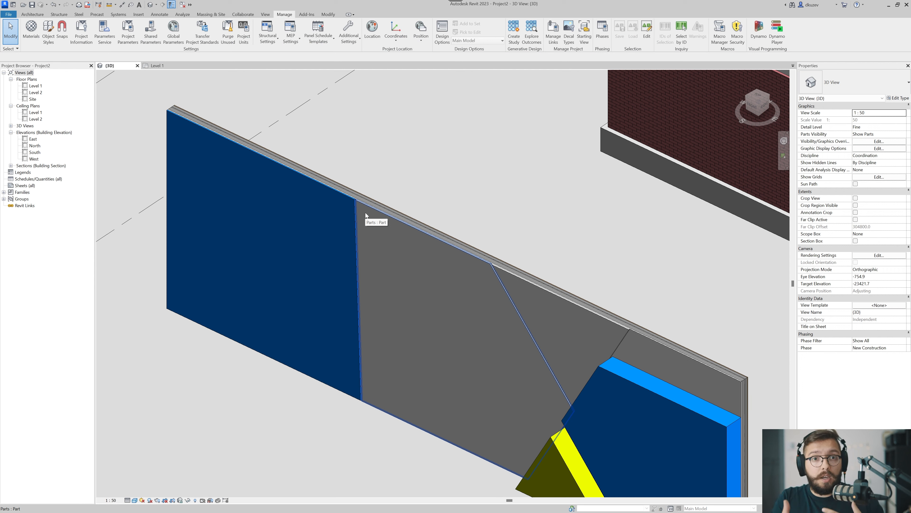
Delete all the parts of the standalone wall and select the original undivided wall.
scroll(365, 215, down, 5)
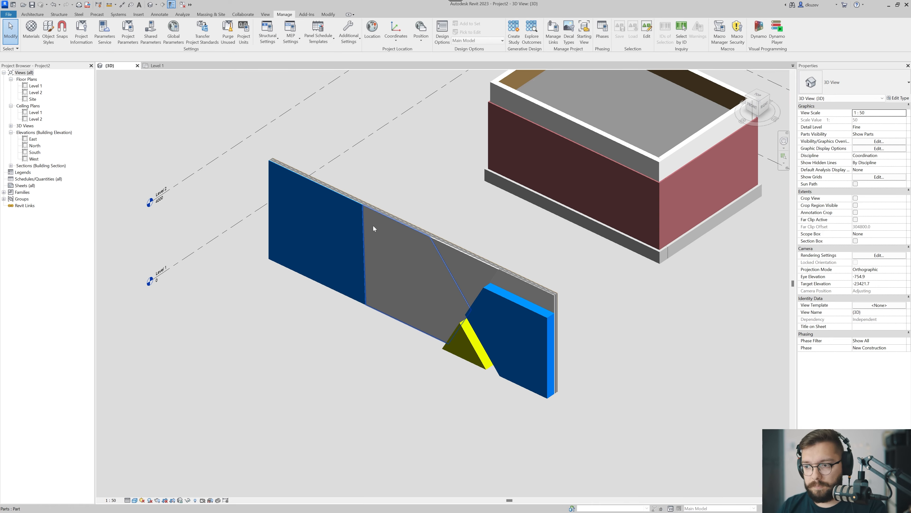
shift+middle_drag(373, 226, 436, 278)
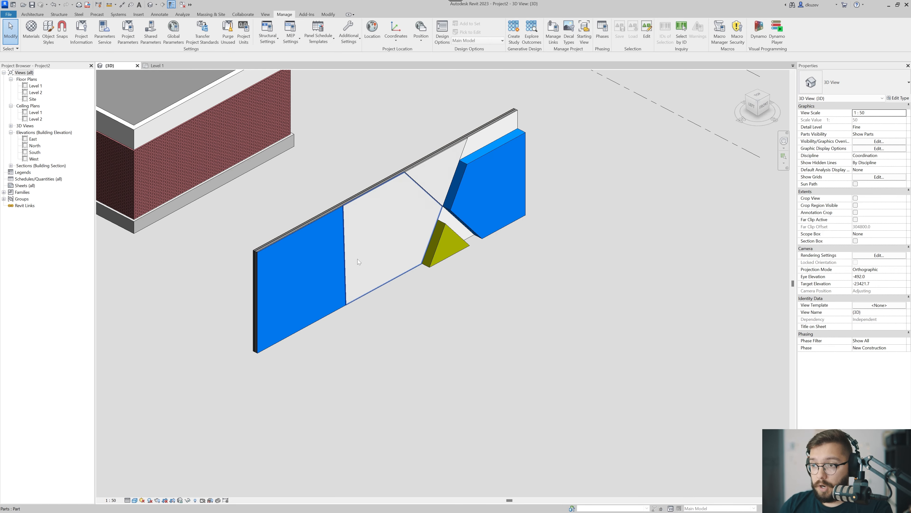
shift+middle_drag(418, 223, 537, 175)
drag(509, 112, 252, 378)
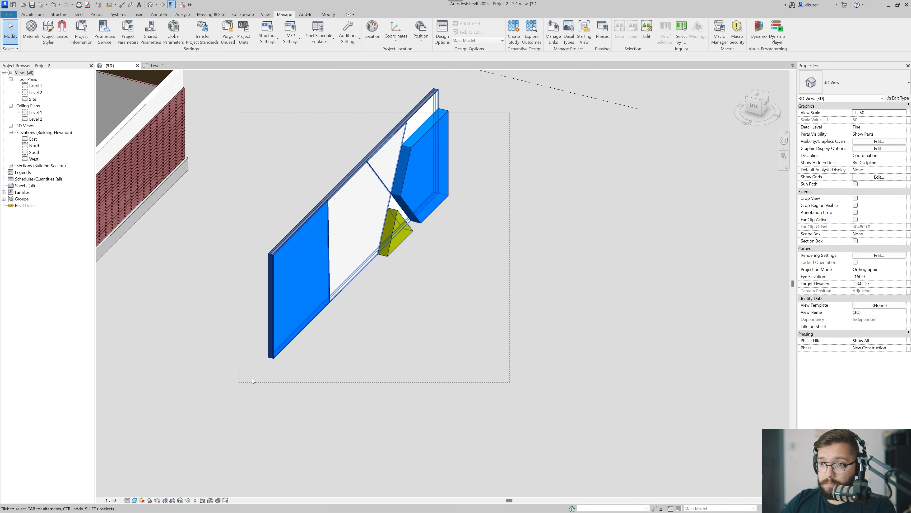
key(Delete)
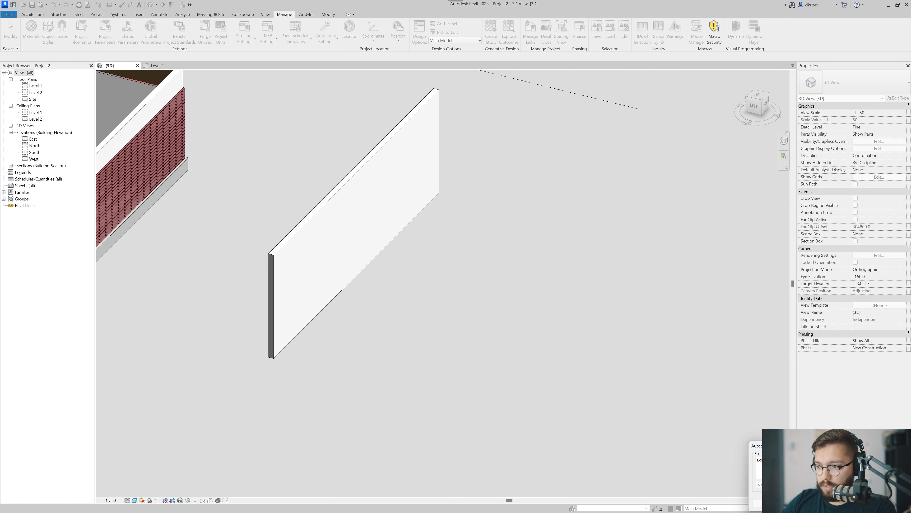
click(782, 503)
click(328, 282)
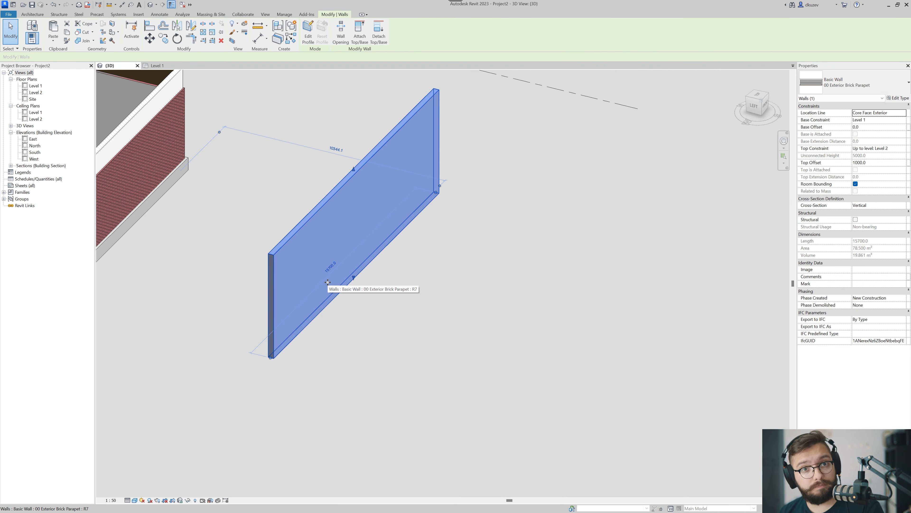
shift+middle_drag(680, 207, 559, 276)
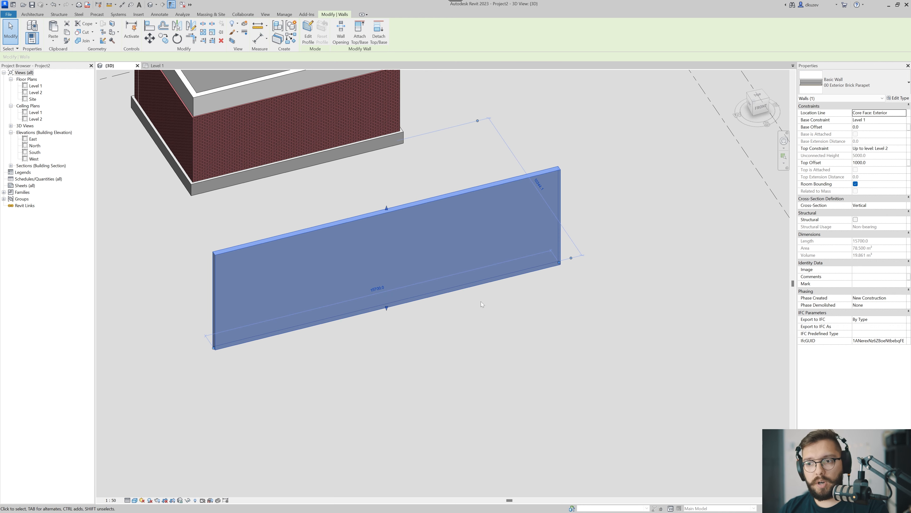
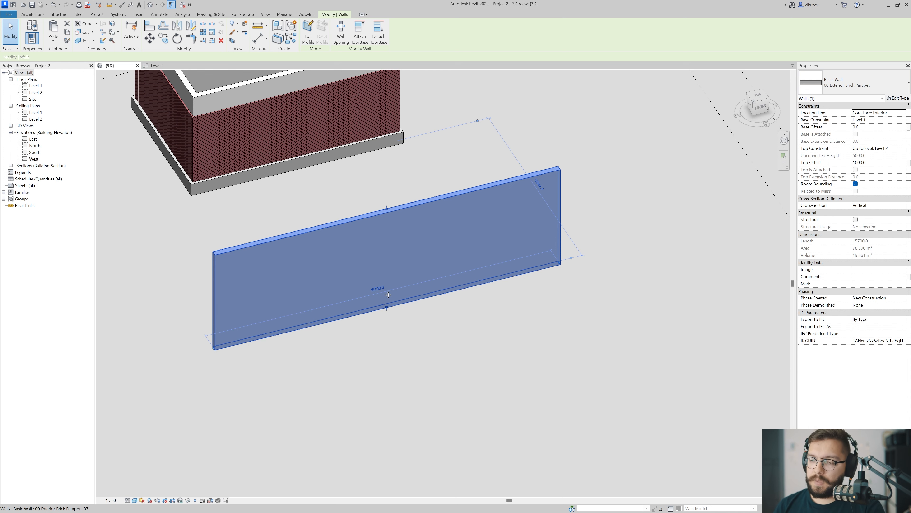
Deselect the wall and switch to the Level 1 floor plan.
key(Escape)
click(158, 65)
middle_drag(424, 312, 473, 238)
scroll(474, 239, down, 1)
scroll(368, 324, down, 1)
scroll(403, 362, up, 1)
scroll(359, 316, up, 3)
middle_drag(327, 201, 337, 277)
Draw a vertical reference plane across the wall, about 980 mm from the wall's left end.
click(36, 15)
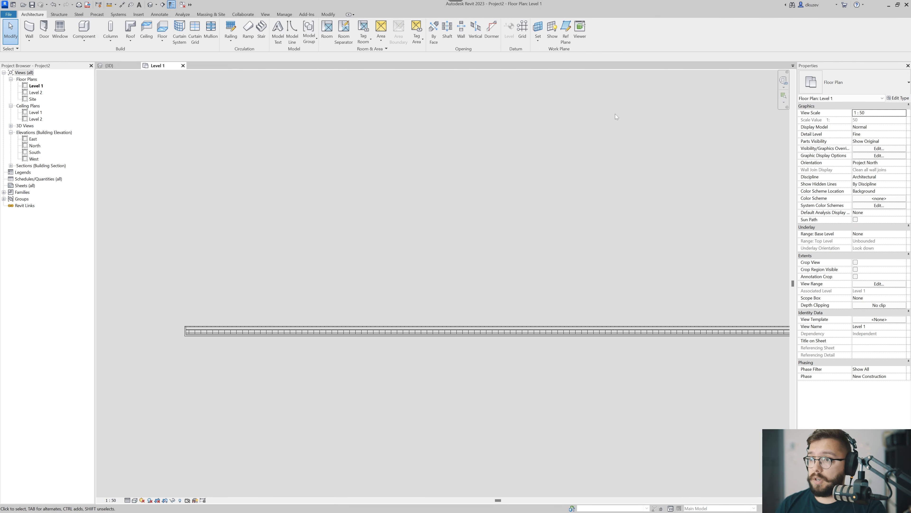
click(565, 40)
scroll(330, 250, down, 2)
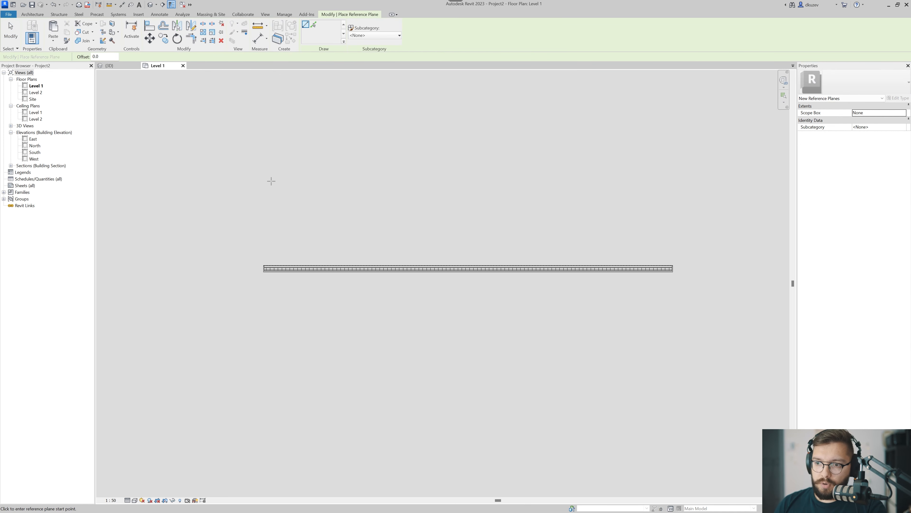
click(289, 355)
scroll(305, 321, up, 3)
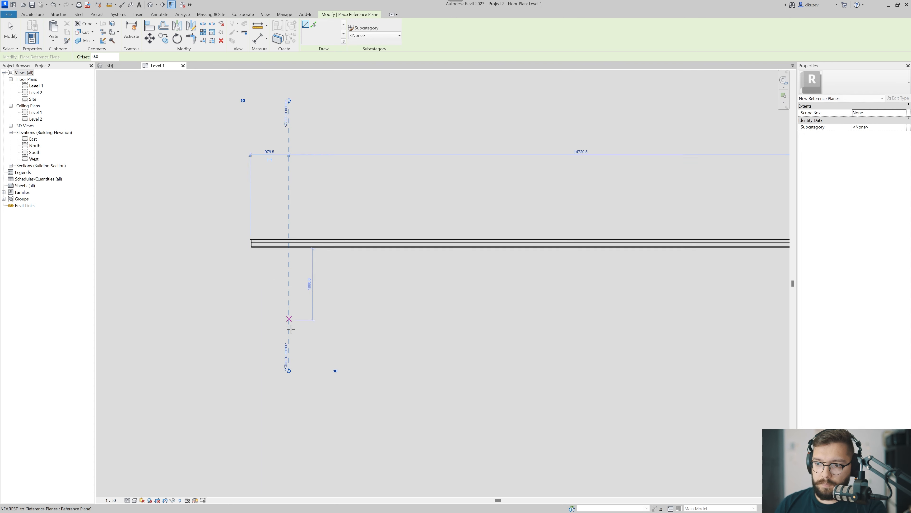
key(Escape)
key(Escape)
Name the new reference plane "RP CUT 1".
click(288, 321)
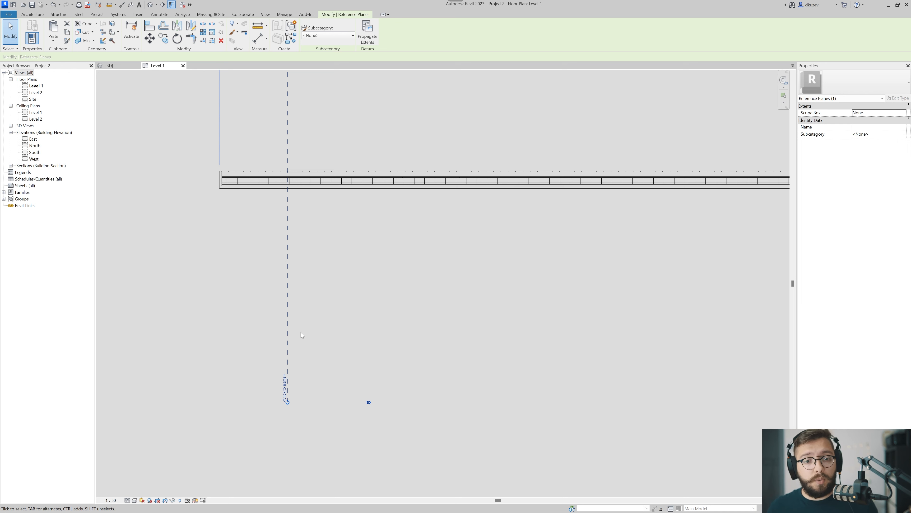
click(286, 386)
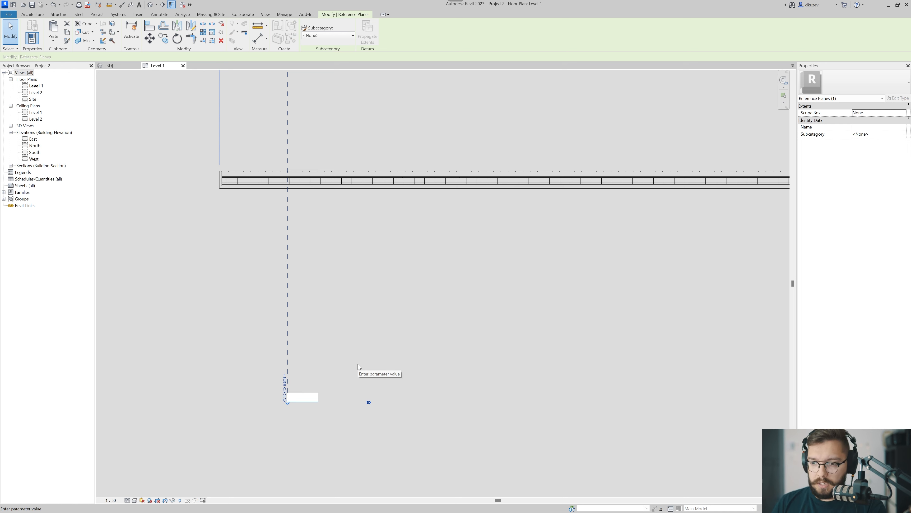
text(RP CUT)
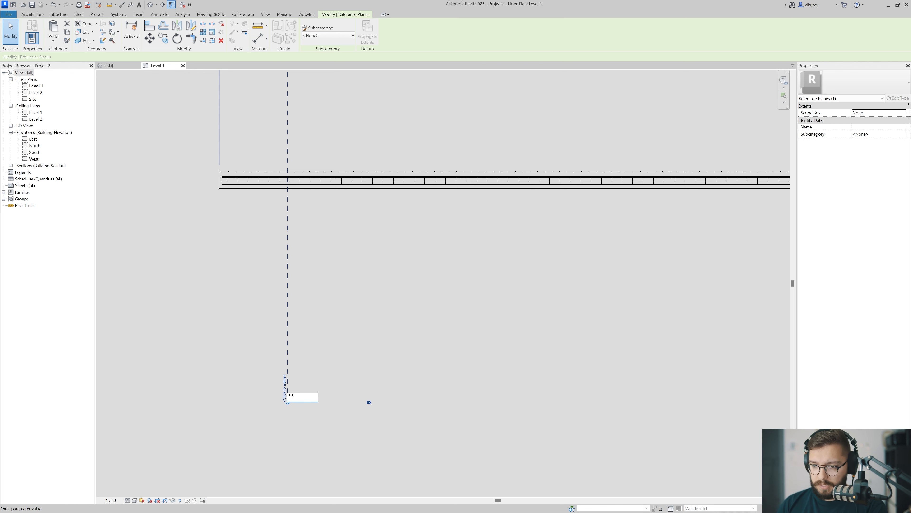
key(Return)
click(357, 364)
Copy the reference plane about 1800 mm to the right along the wall, with the movement constrained.
click(288, 283)
scroll(262, 337, down, 2)
middle_drag(297, 283, 243, 349)
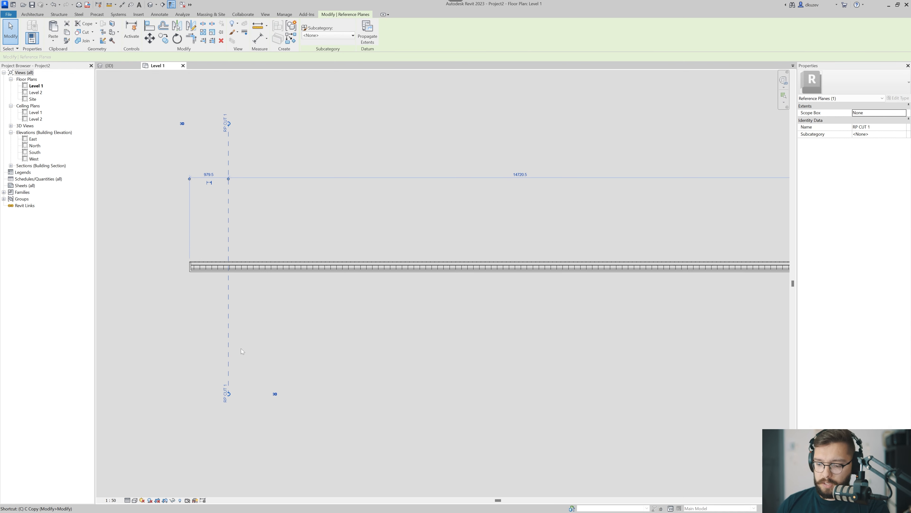
key(c)
key(o)
click(242, 341)
click(84, 60)
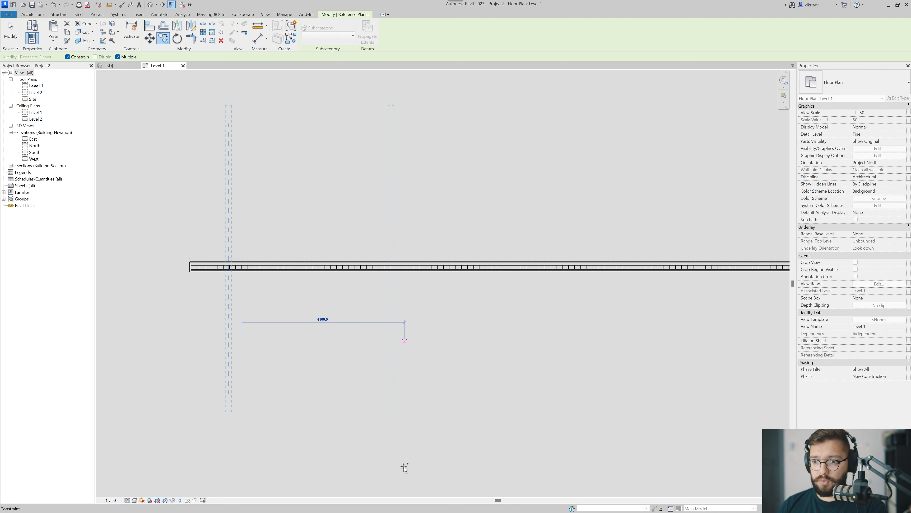
click(313, 399)
key(Escape)
key(Escape)
Check the name of the copied reference plane without changing it.
scroll(296, 394, up, 2)
click(302, 391)
scroll(303, 399, up, 2)
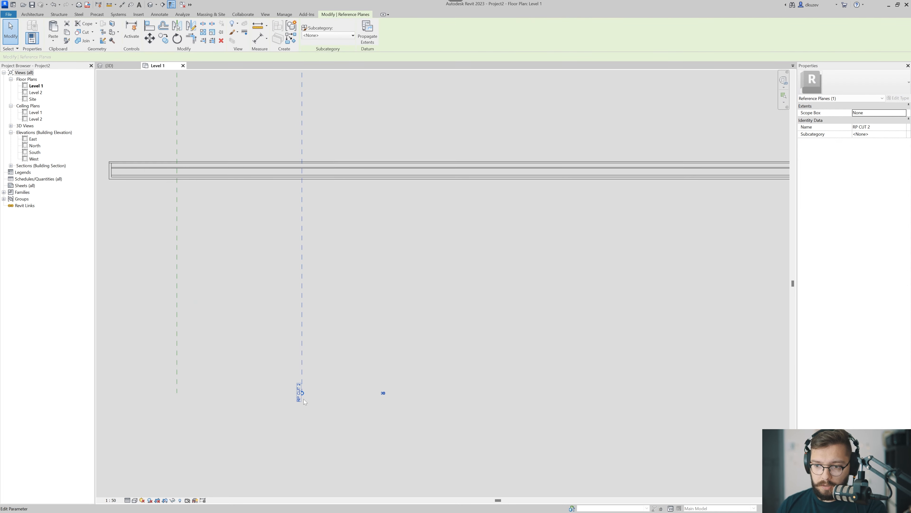
click(298, 395)
double_click(298, 384)
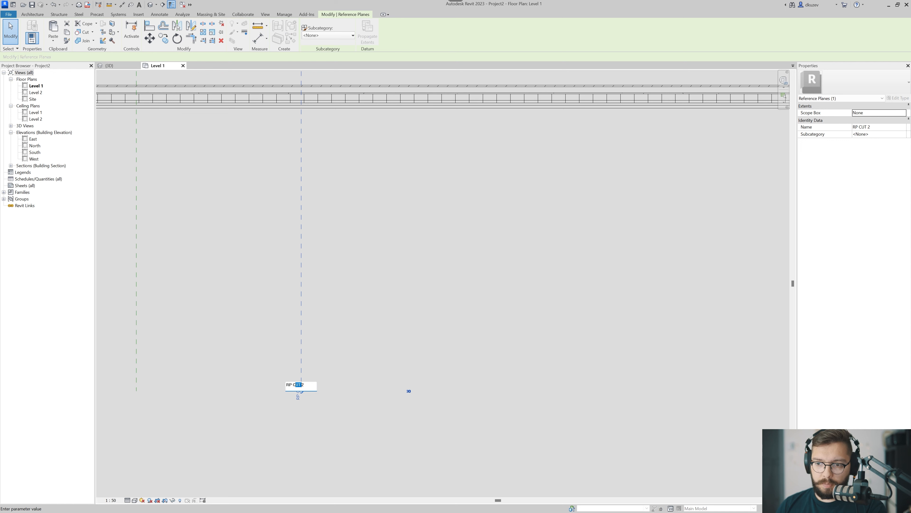
key(Escape)
key(Escape)
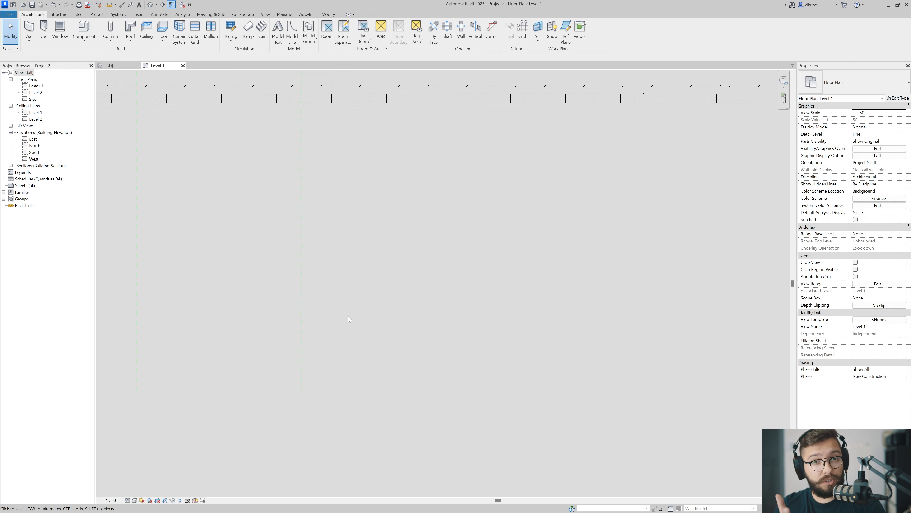
Copy the second reference plane four more times along the wall, at successive spacings of about 2100, 2000, 2700 and 3000 mm.
click(301, 344)
middle_drag(319, 348, 289, 366)
key(c)
key(o)
scroll(272, 345, down, 2)
click(296, 338)
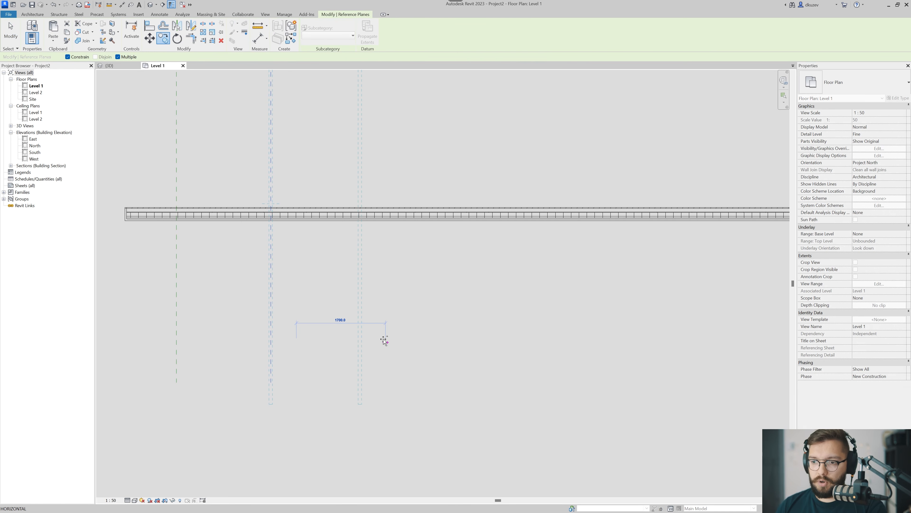
middle_drag(384, 340, 280, 348)
scroll(280, 348, down, 1)
click(297, 348)
click(375, 347)
click(484, 347)
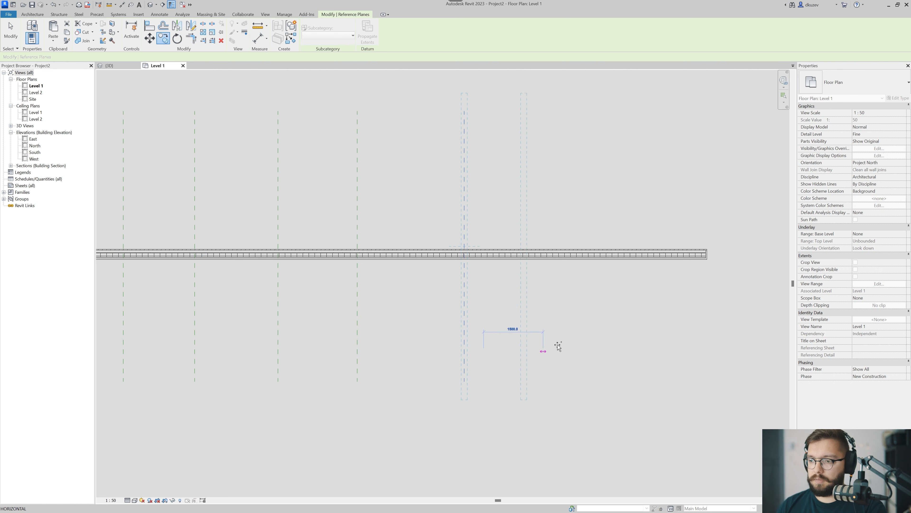
click(601, 345)
key(Escape)
Check the name of the last copied reference plane at the wall's right end.
key(Escape)
scroll(613, 374, up, 4)
click(538, 373)
scroll(574, 395, up, 2)
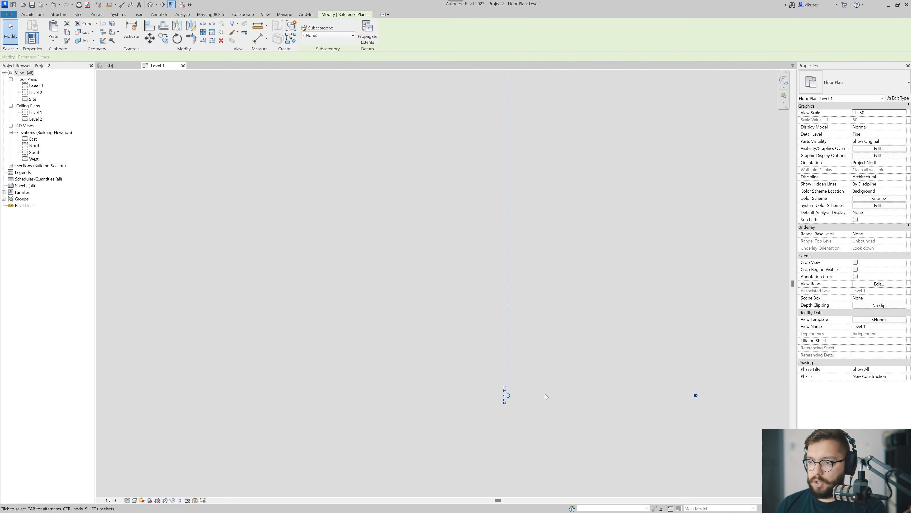
scroll(566, 395, up, 1)
click(513, 395)
scroll(567, 301, down, 5)
key(Escape)
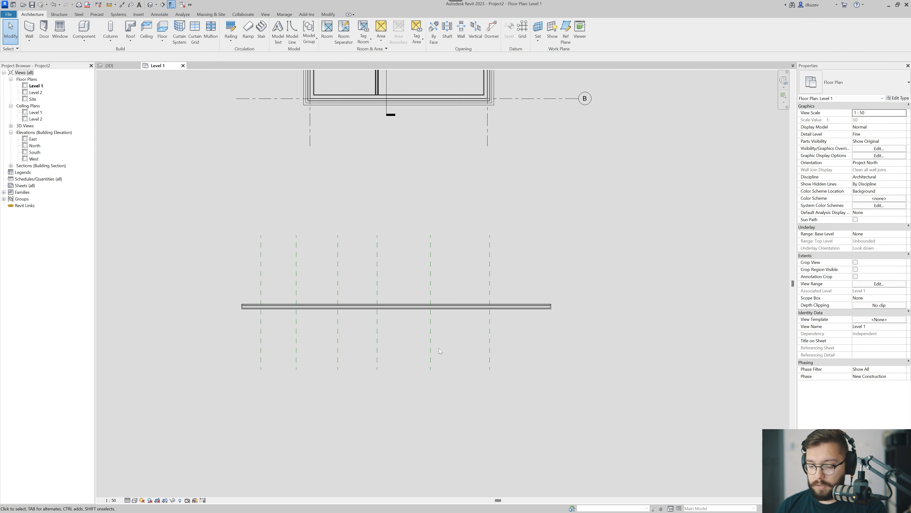
Place an aligned dimension string across the four rightmost reference planes above the wall.
key(d)
key(i)
click(489, 284)
click(430, 274)
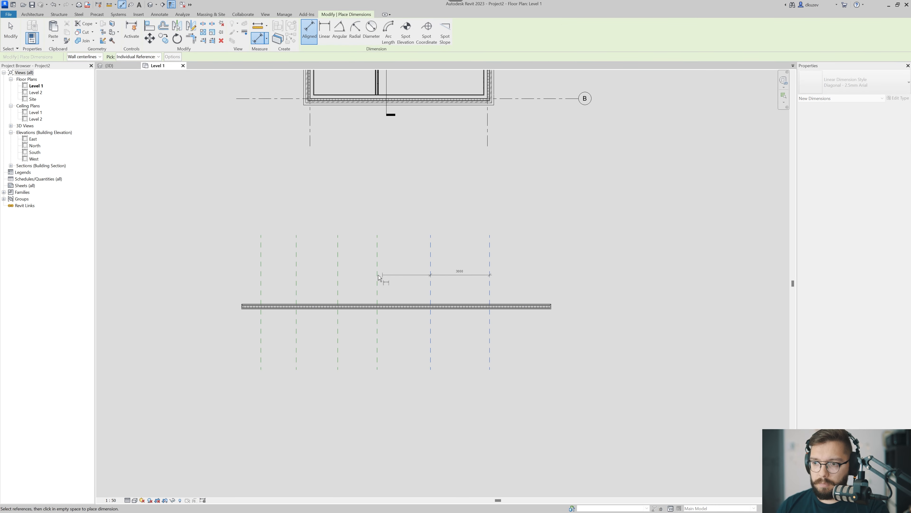
click(377, 277)
click(338, 278)
click(297, 278)
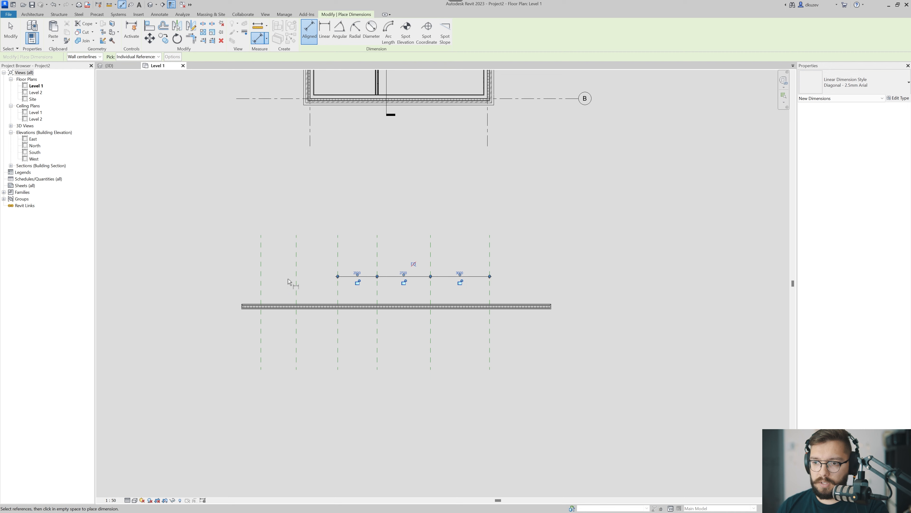
key(Escape)
Edit the dimension string's witness lines to include the two leftmost reference planes.
click(352, 277)
click(397, 33)
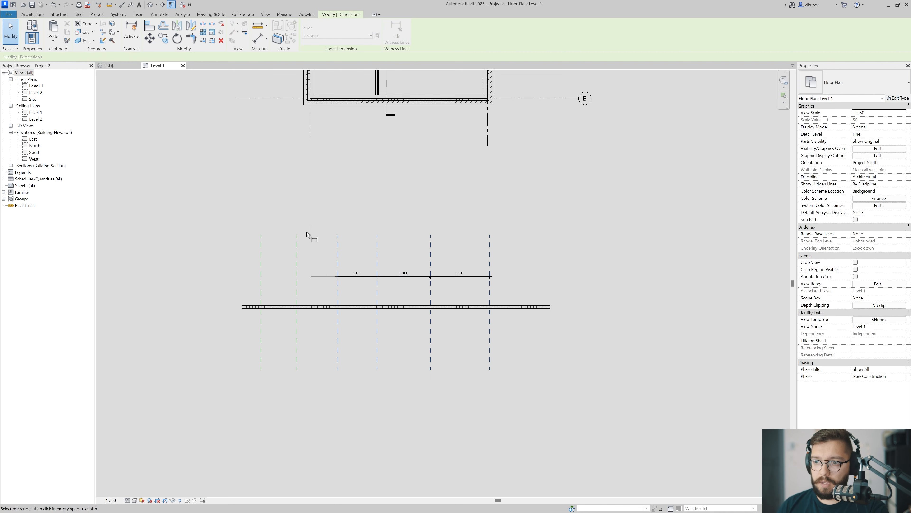
click(299, 247)
click(397, 33)
click(296, 275)
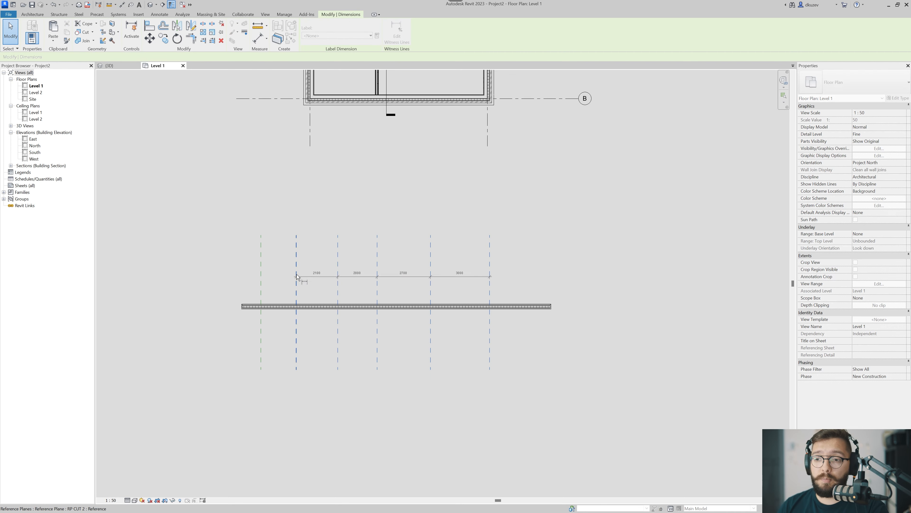
click(260, 277)
click(273, 246)
click(270, 257)
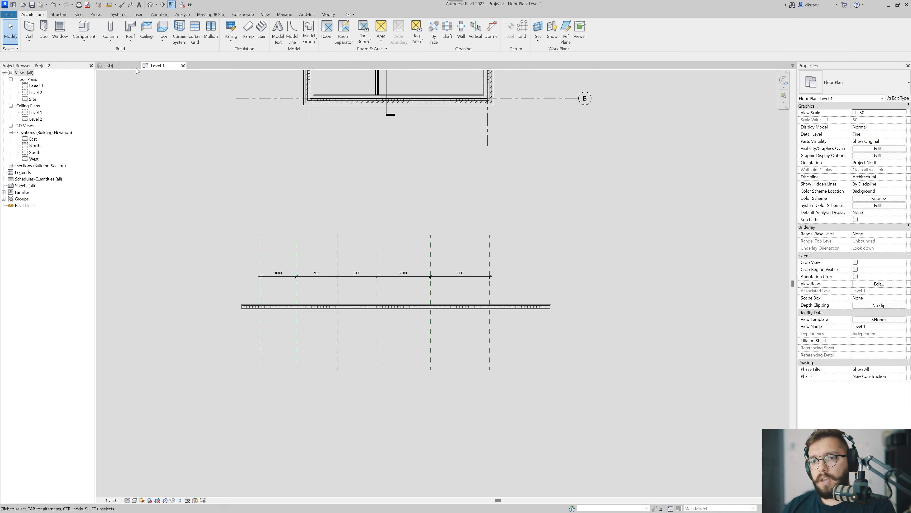
Tile the Level 1 plan and the 3D view side by side, giving the 3D view more width.
click(123, 65)
middle_drag(338, 266, 212, 277)
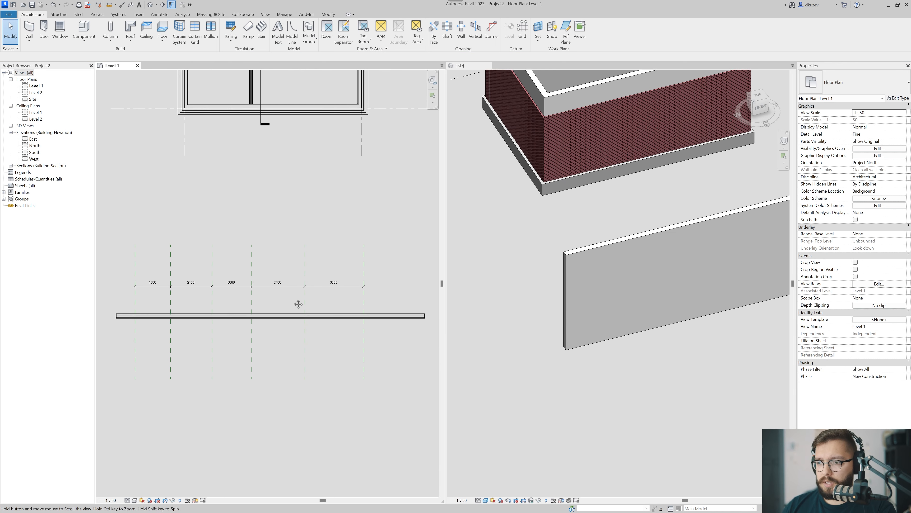
drag(446, 314, 394, 316)
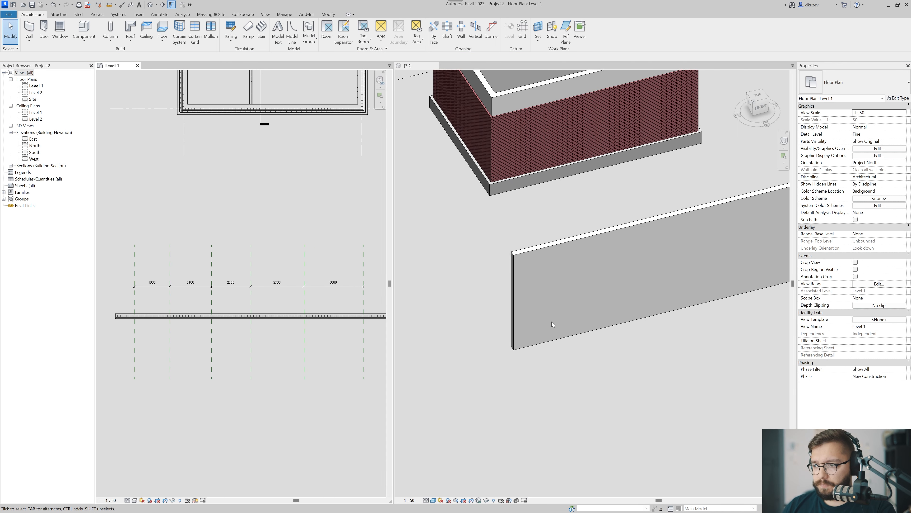
Create parts from the freestanding wall in the 3D view.
scroll(550, 323, down, 2)
middle_drag(565, 337, 543, 346)
shift+middle_drag(544, 346, 571, 332)
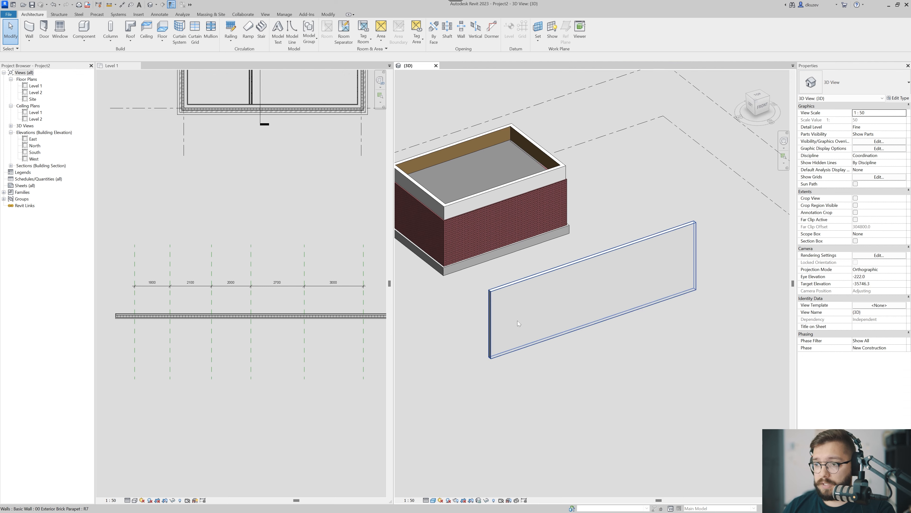
click(514, 346)
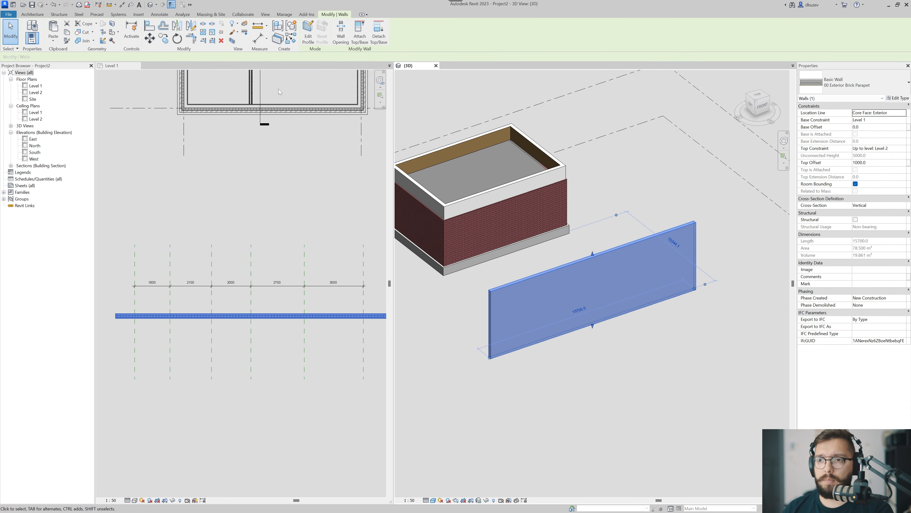
click(277, 39)
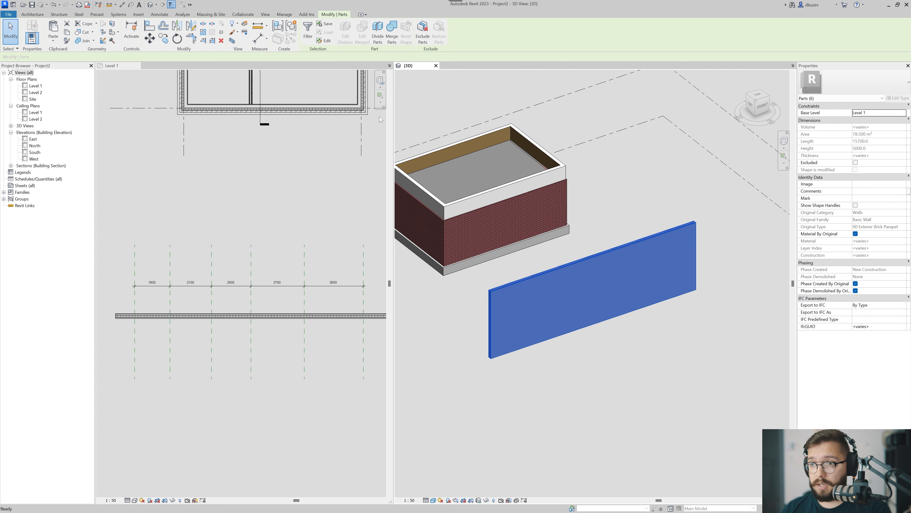
scroll(514, 282, up, 5)
scroll(513, 281, up, 3)
click(513, 281)
Start dividing the wall's outermost aluminium finish part and open the list of intersecting references.
middle_drag(503, 295, 499, 237)
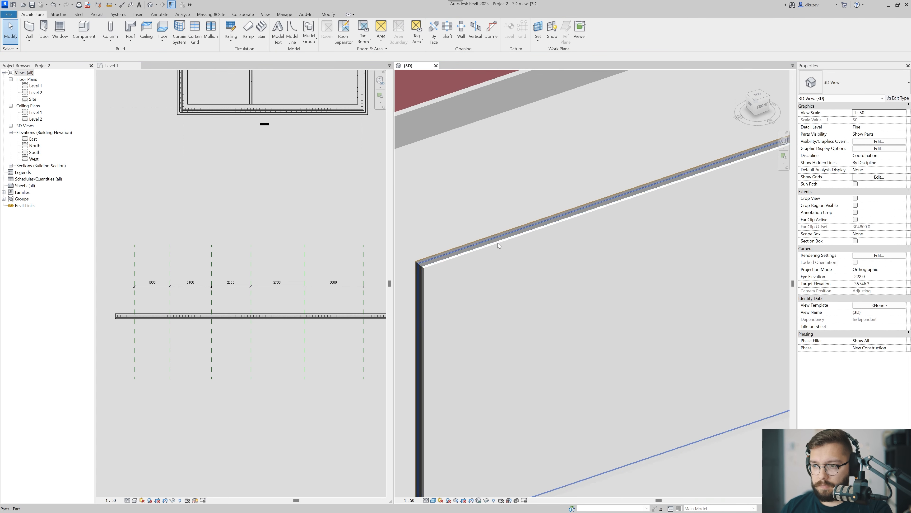
scroll(462, 271, up, 3)
middle_drag(436, 258, 538, 248)
scroll(509, 261, up, 2)
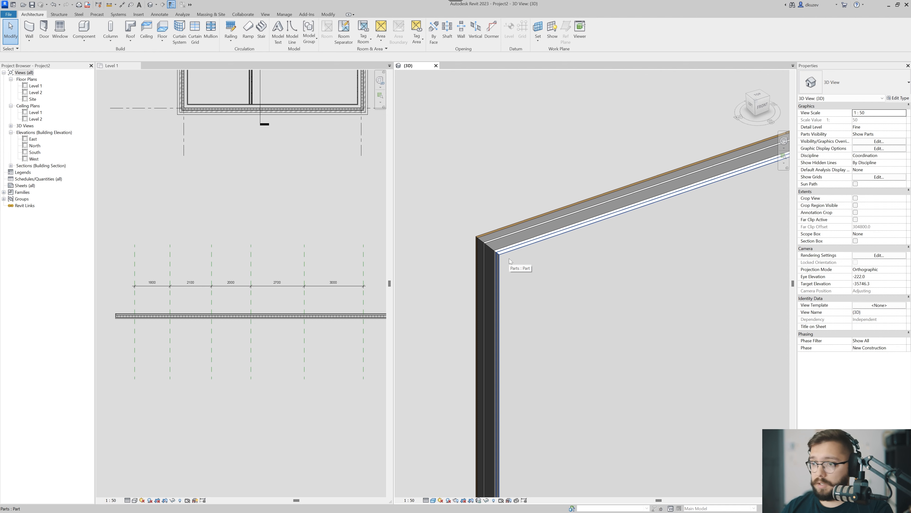
click(510, 261)
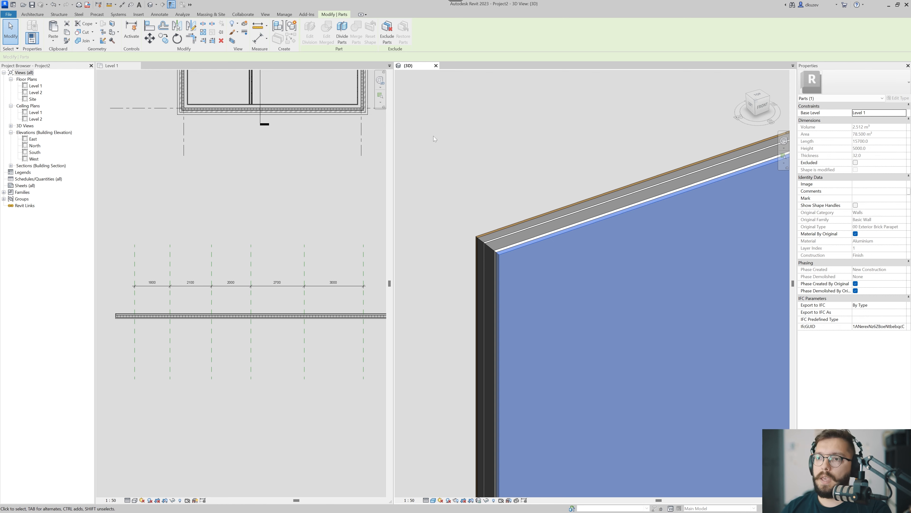
click(344, 34)
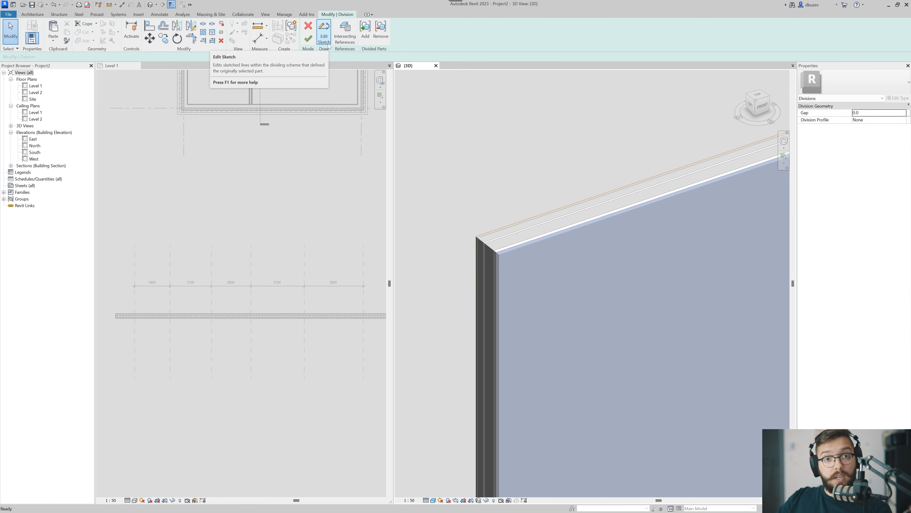
click(351, 42)
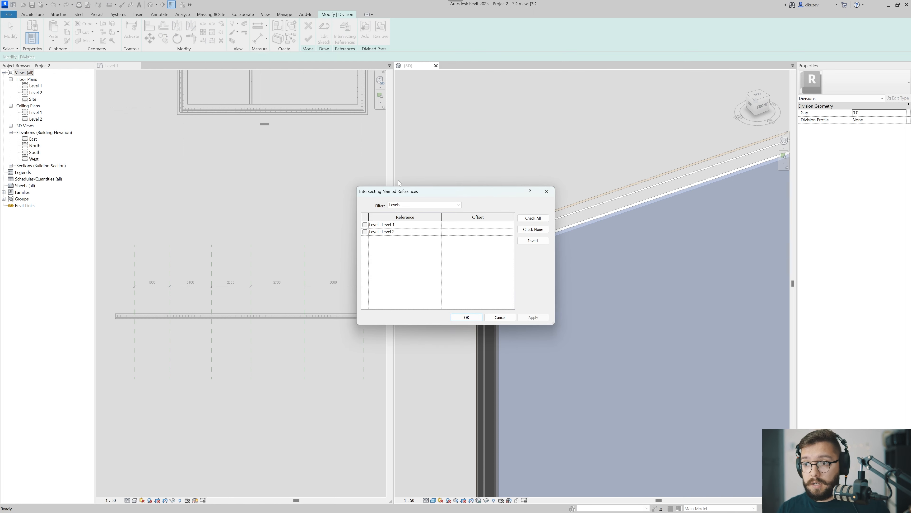
drag(397, 195, 363, 131)
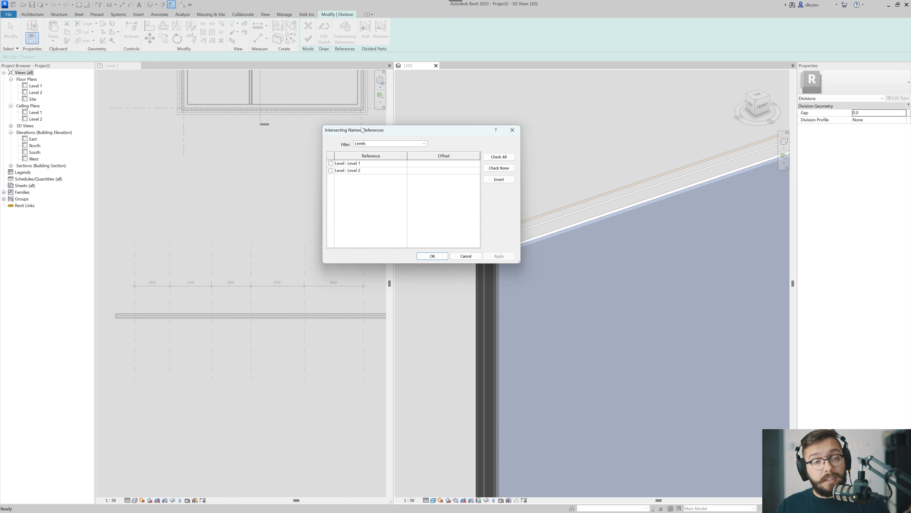
Filter the intersecting named references to list only reference planes.
click(363, 143)
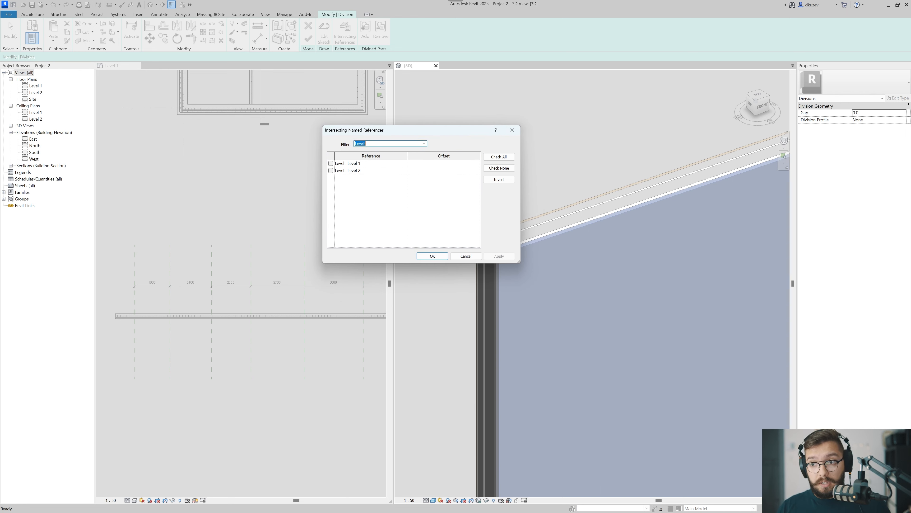
click(423, 143)
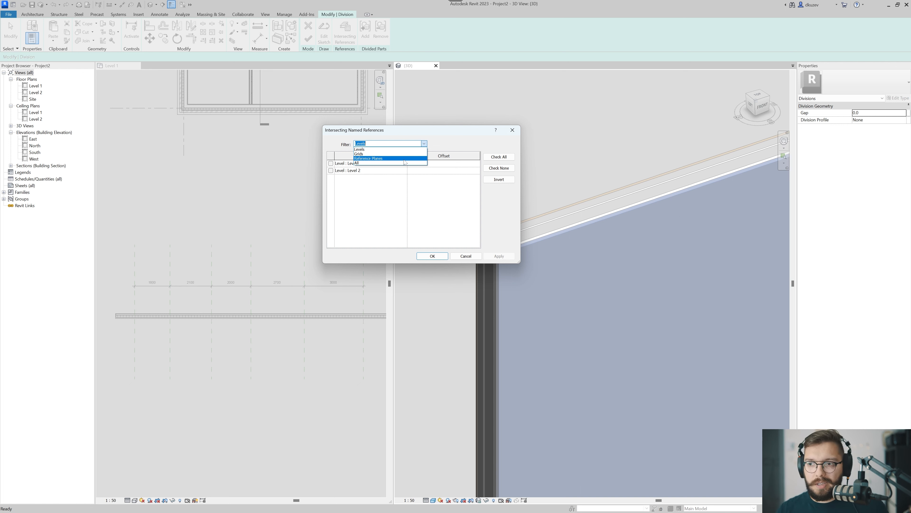
click(376, 154)
click(391, 144)
click(377, 158)
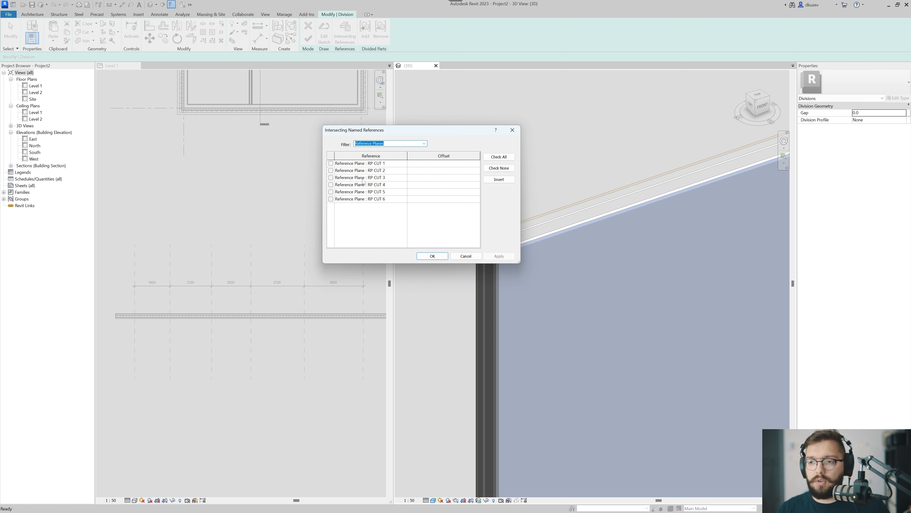
Divide the finish part by all six reference planes, RP CUT 1 through RP CUT 6.
click(330, 164)
click(330, 170)
click(331, 177)
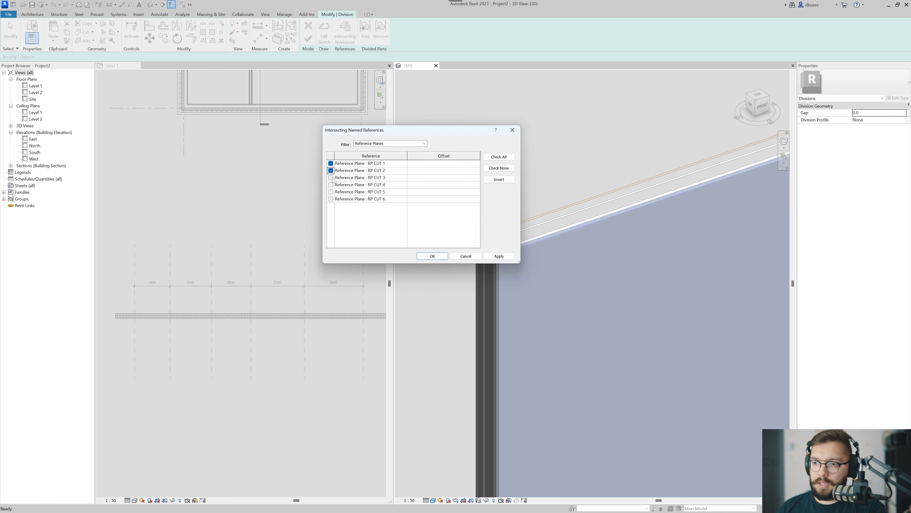
click(331, 184)
click(331, 192)
click(330, 199)
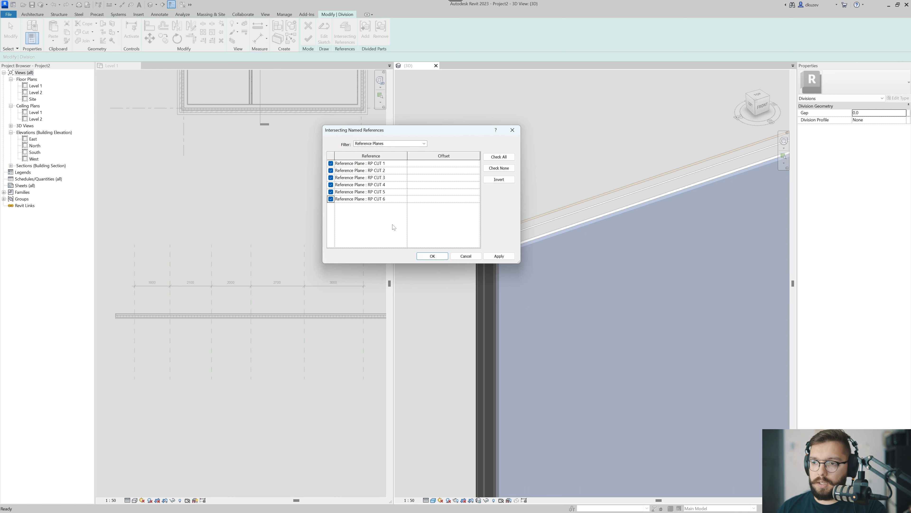
click(432, 256)
Set the division gap to 25 mm and finish the division of the aluminium part.
scroll(505, 220, down, 5)
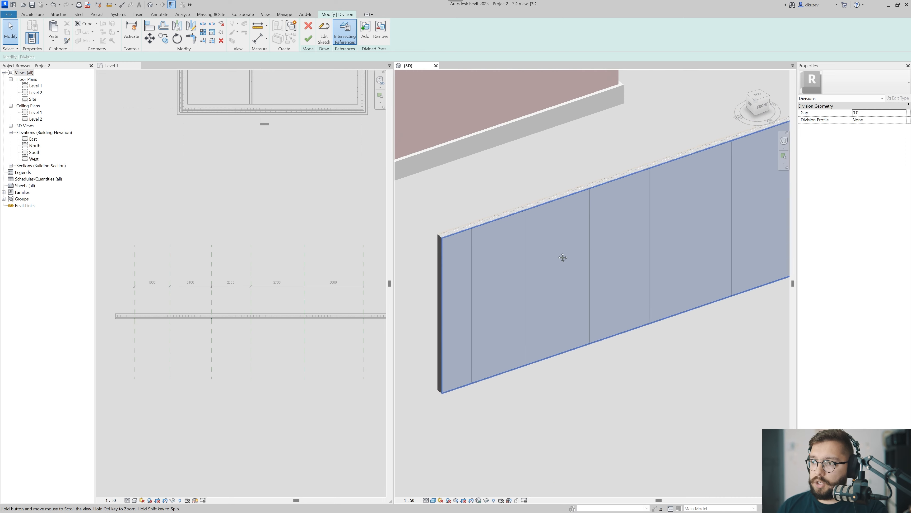
middle_drag(649, 229, 528, 272)
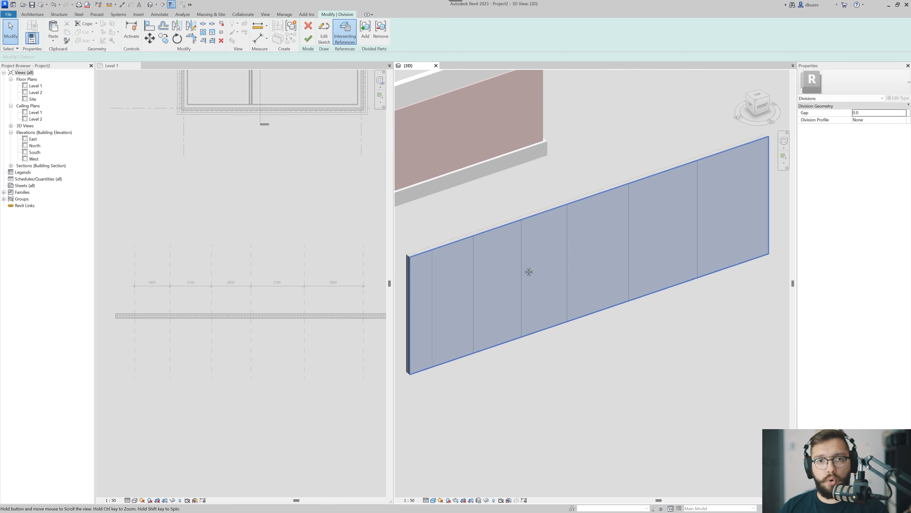
click(872, 113)
text(25)
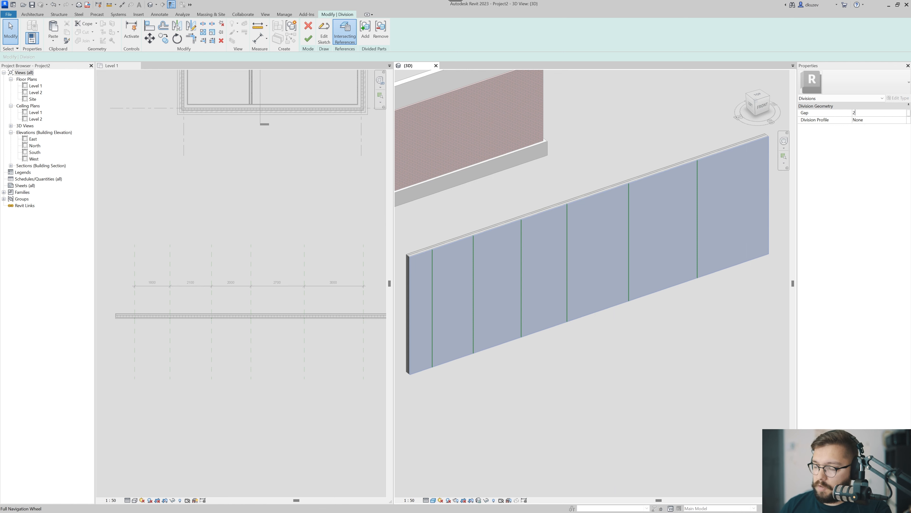
scroll(409, 271, up, 3)
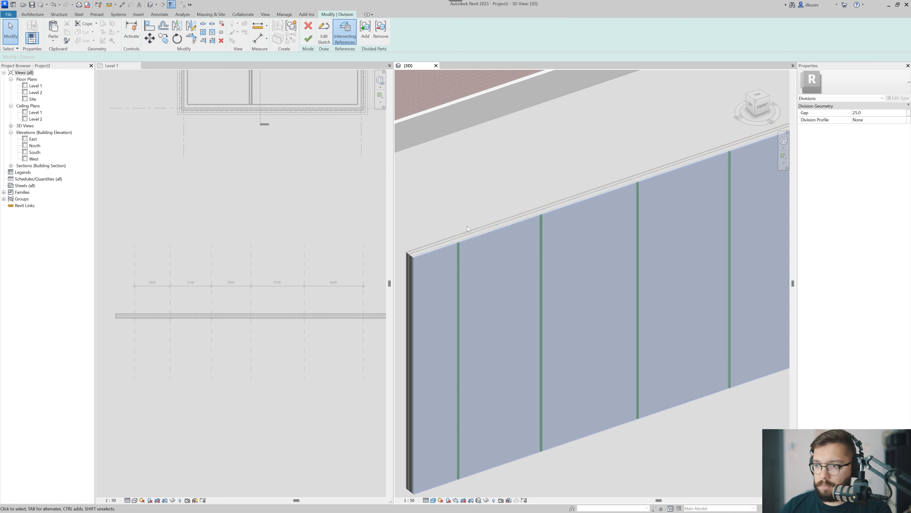
click(308, 39)
Examine the gap between the first two panels and the first panel part's properties in the 3D view.
scroll(477, 244, up, 5)
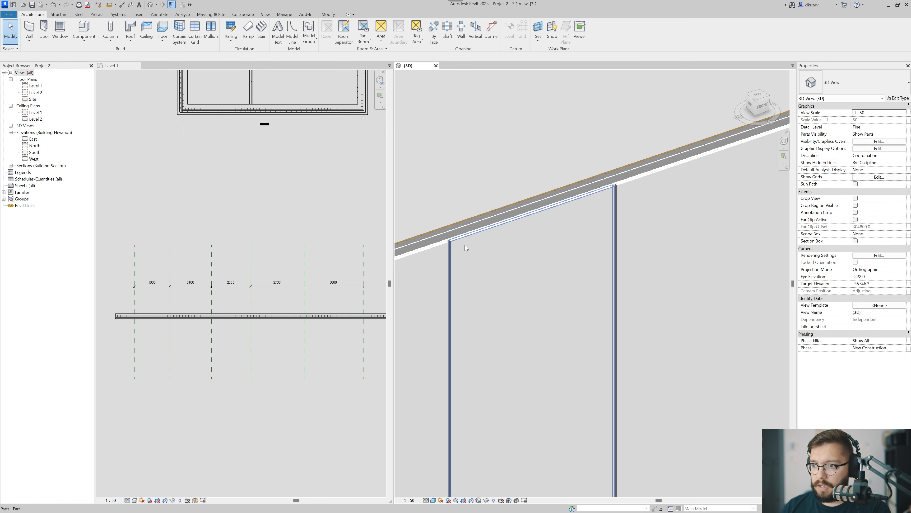
scroll(276, 273, down, 5)
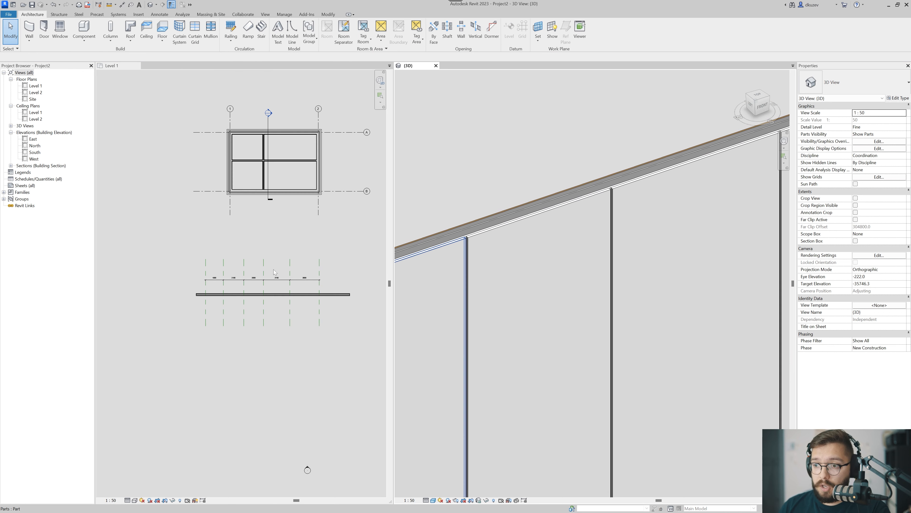
scroll(477, 250, up, 4)
middle_drag(475, 252, 495, 243)
scroll(478, 228, up, 3)
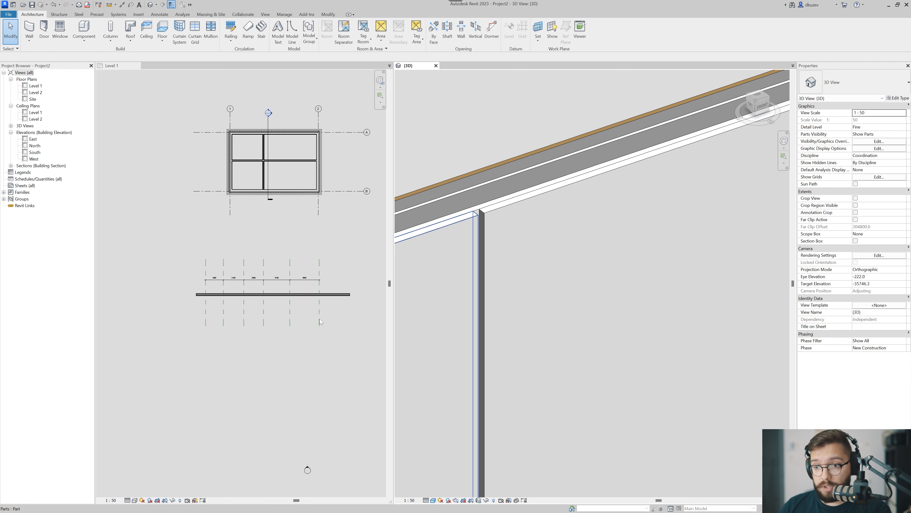
click(450, 270)
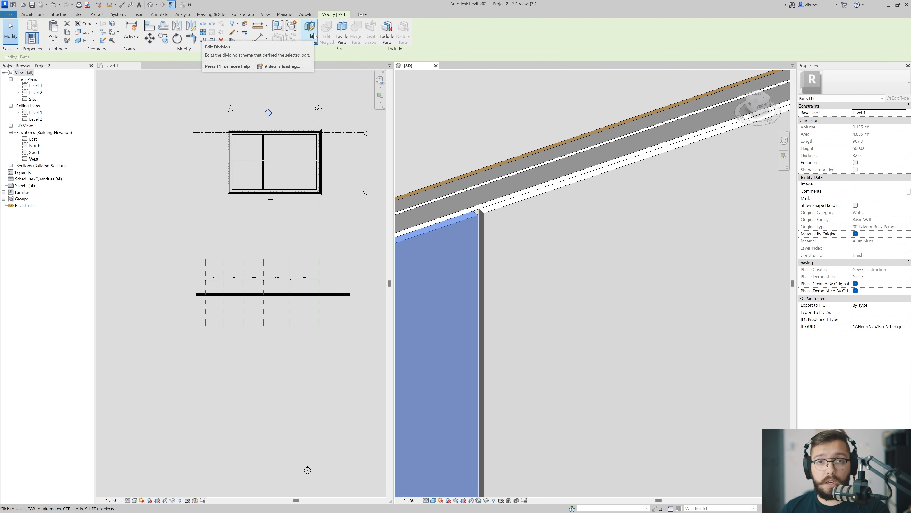
key(Escape)
Try a 1000 mm spacing between reference plane RP CUT 1 and its neighbouring plane, and revert it.
scroll(227, 295, up, 2)
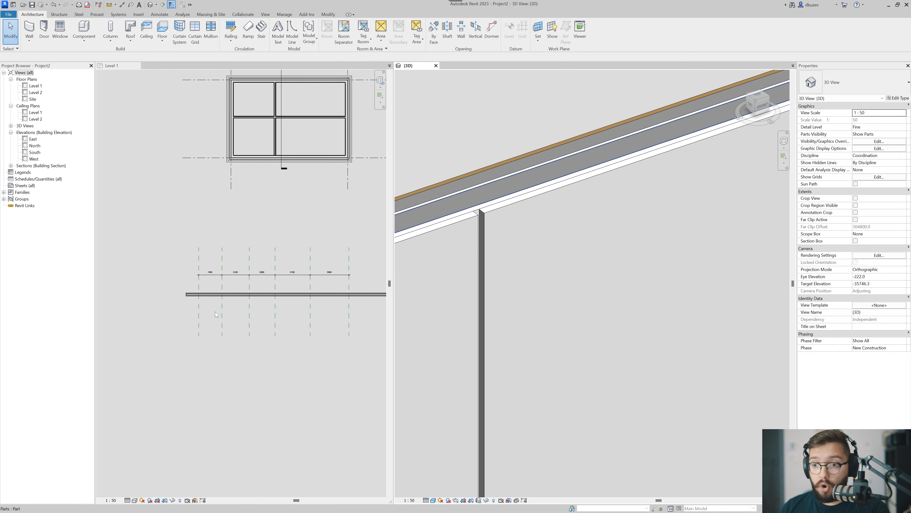
click(199, 318)
scroll(201, 310, up, 5)
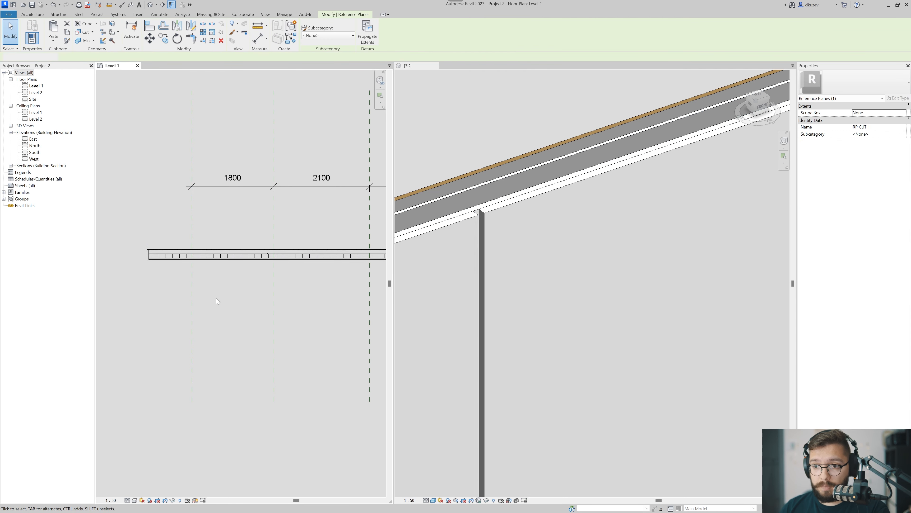
click(233, 179)
text(1000)
key(Return)
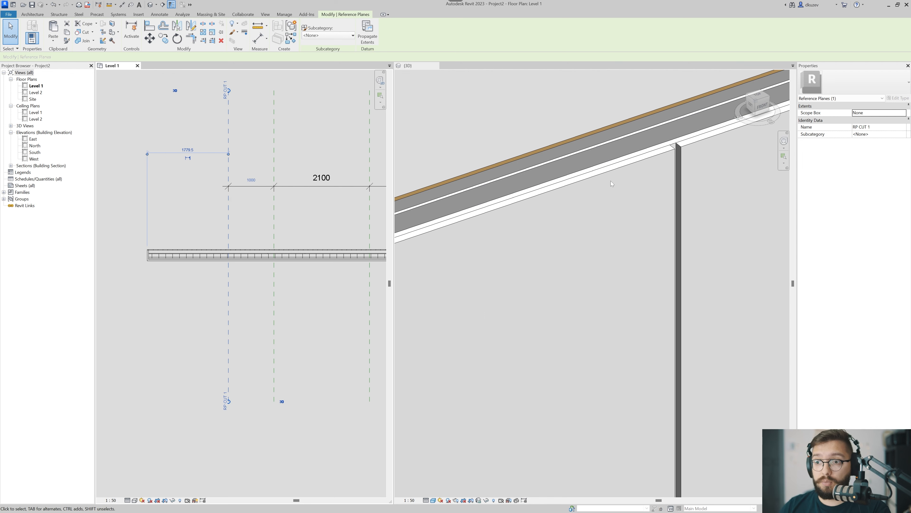
drag(229, 284, 192, 288)
click(217, 293)
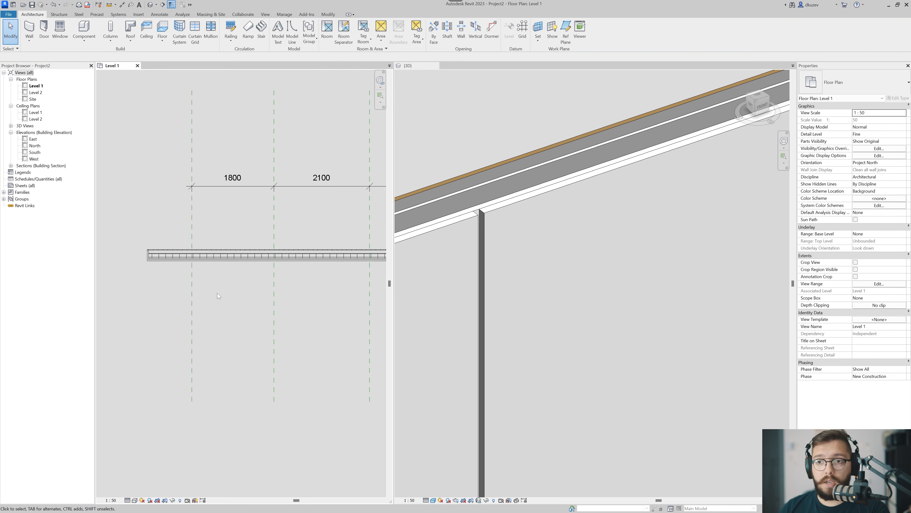
Override the second panel's original material with Concrete, Cast In Situ.
scroll(525, 287, down, 6)
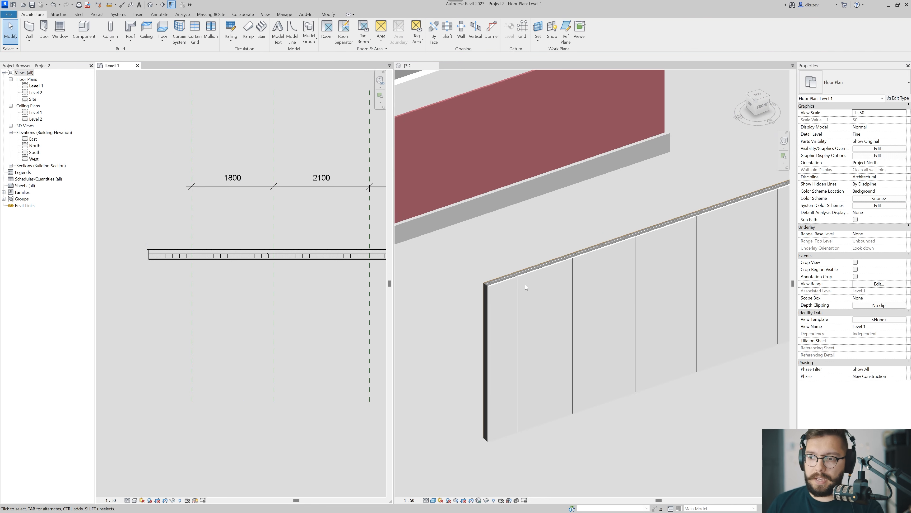
click(513, 252)
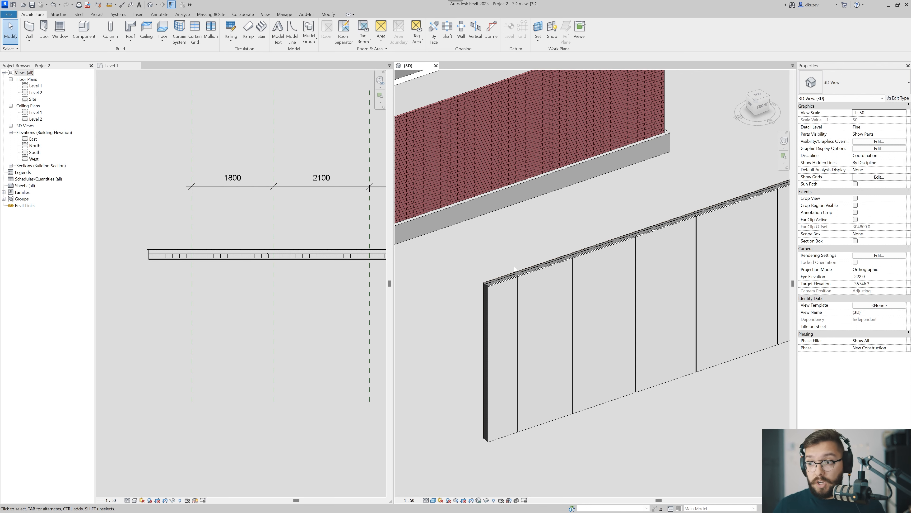
click(541, 307)
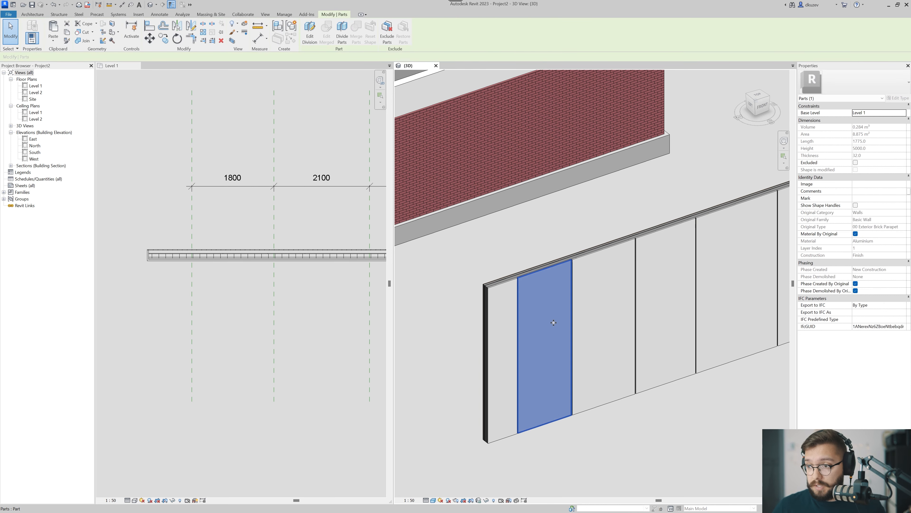
click(856, 234)
click(863, 241)
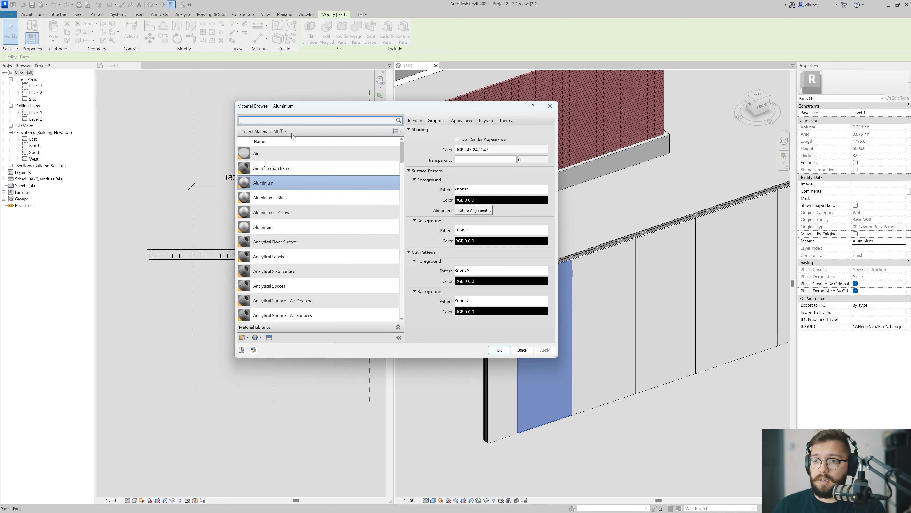
text(concrete)
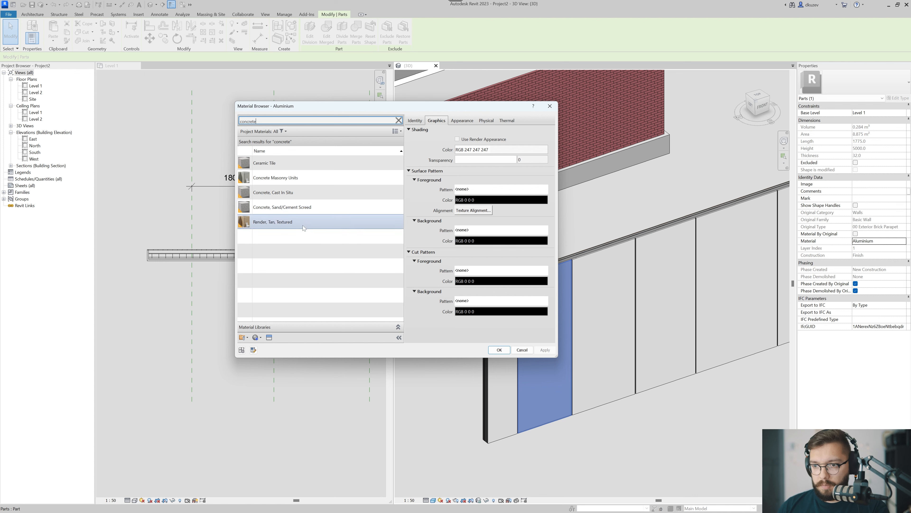
click(344, 193)
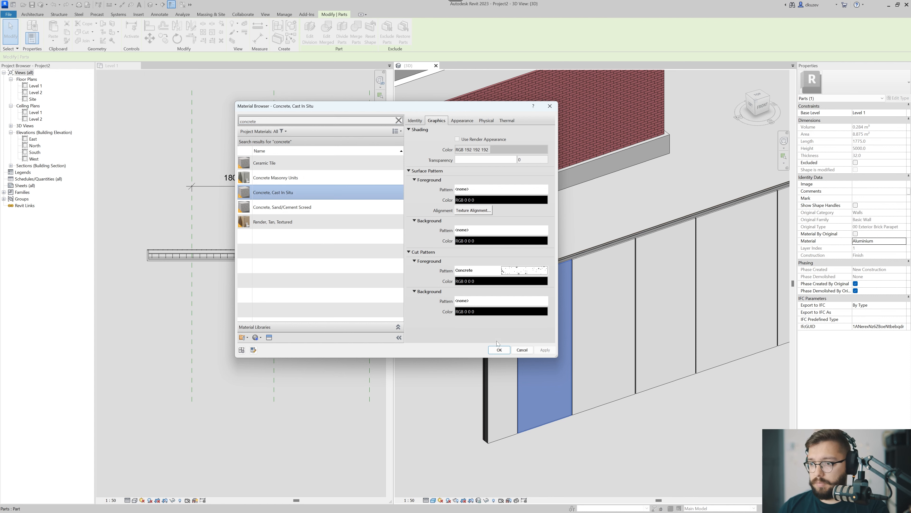
click(499, 349)
click(607, 424)
Examine the divided wall panels in the 3D view and the matching reference planes in the Level 1 plan.
scroll(552, 307, up, 3)
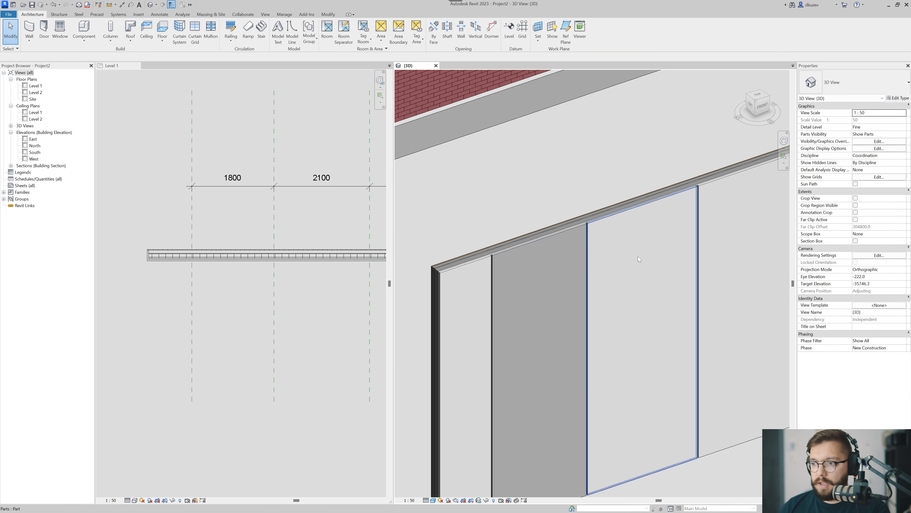
scroll(661, 305, down, 4)
middle_drag(660, 312, 529, 340)
scroll(530, 341, down, 2)
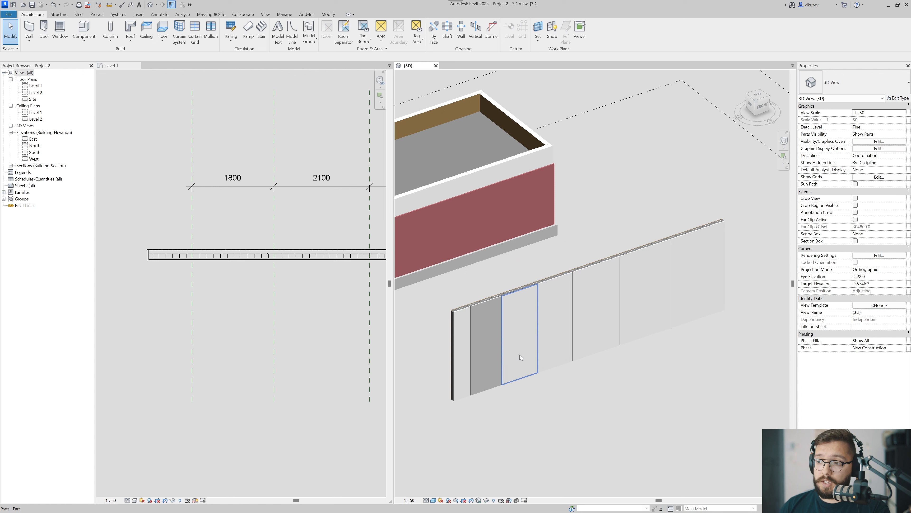
click(696, 271)
key(Escape)
scroll(302, 306, down, 4)
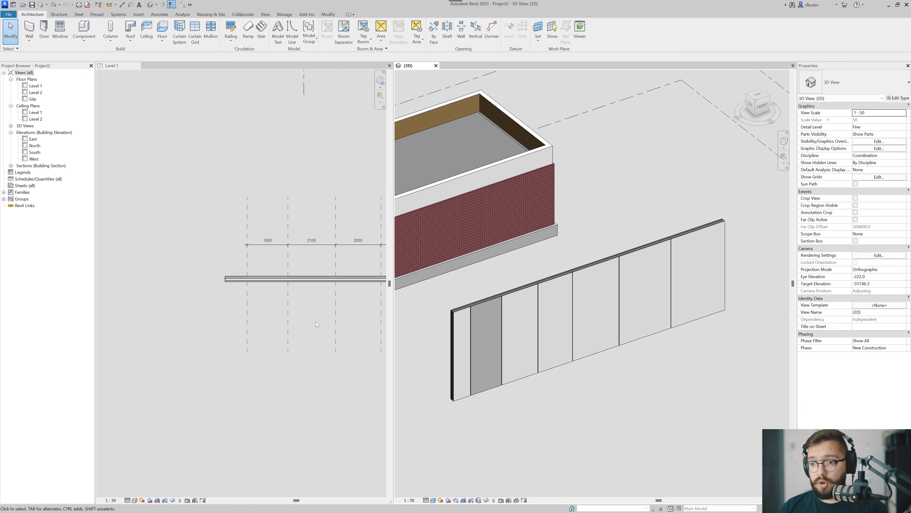
scroll(268, 326, down, 3)
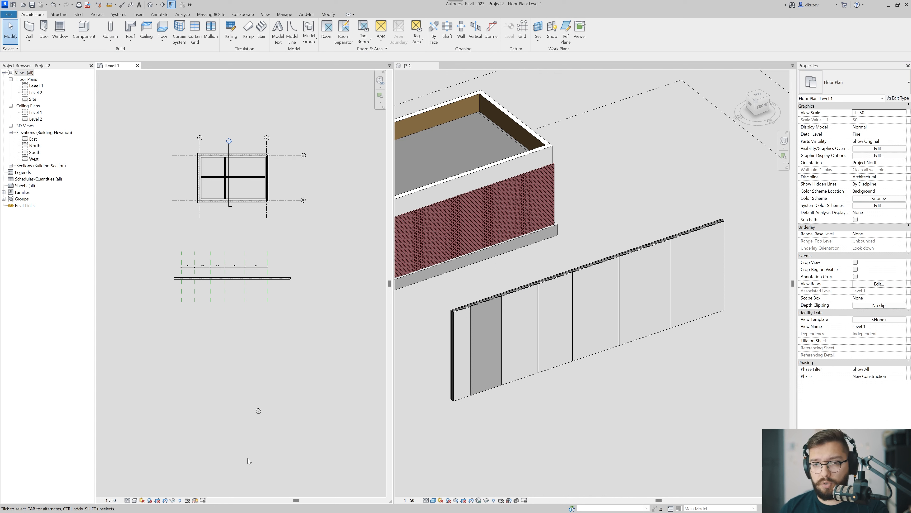
scroll(254, 425, up, 3)
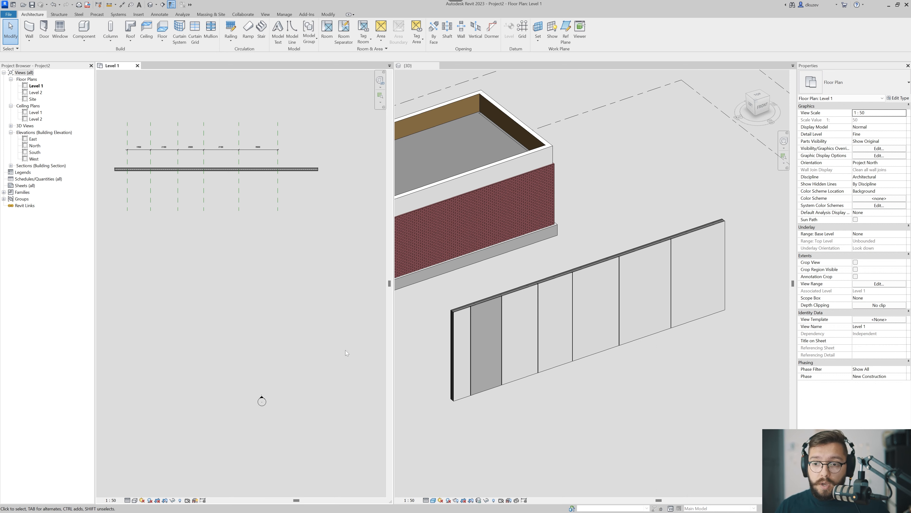
Open the South elevation from its elevation marker in the Level 1 plan.
scroll(312, 392, up, 2)
scroll(251, 402, up, 2)
middle_drag(211, 400, 285, 386)
scroll(281, 359, down, 5)
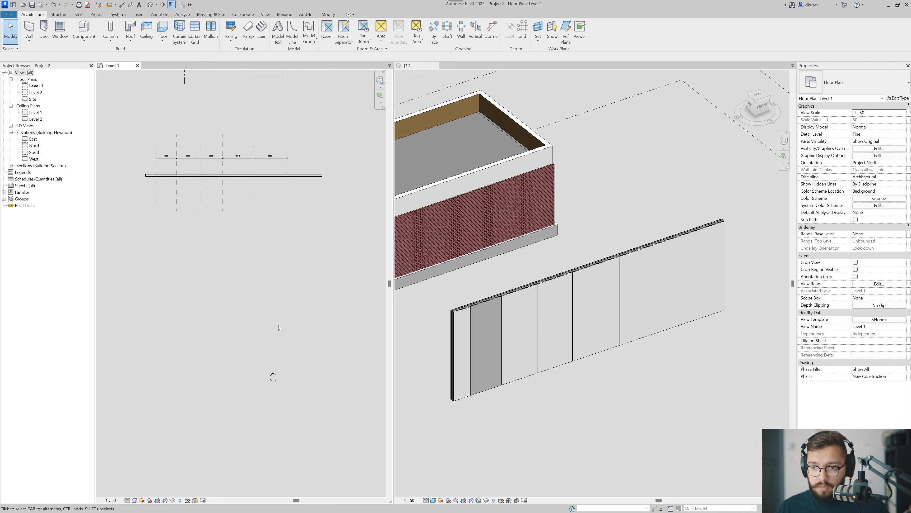
scroll(275, 359, up, 4)
double_click(268, 422)
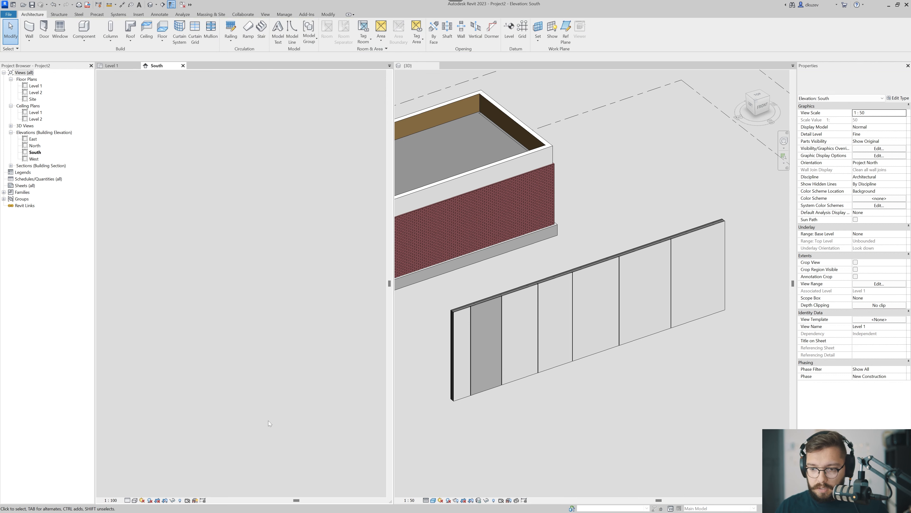
scroll(234, 291, up, 3)
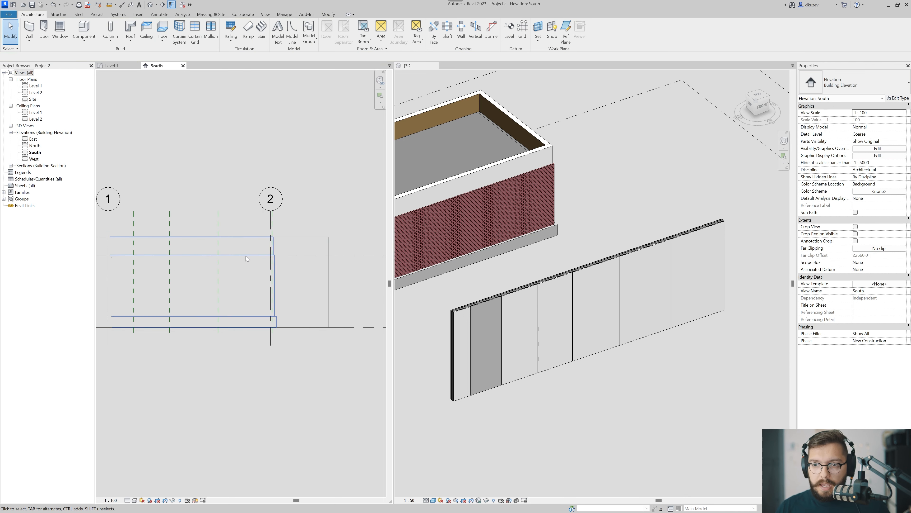
Set the South elevation's parts visibility to Show Parts.
middle_drag(240, 293, 283, 301)
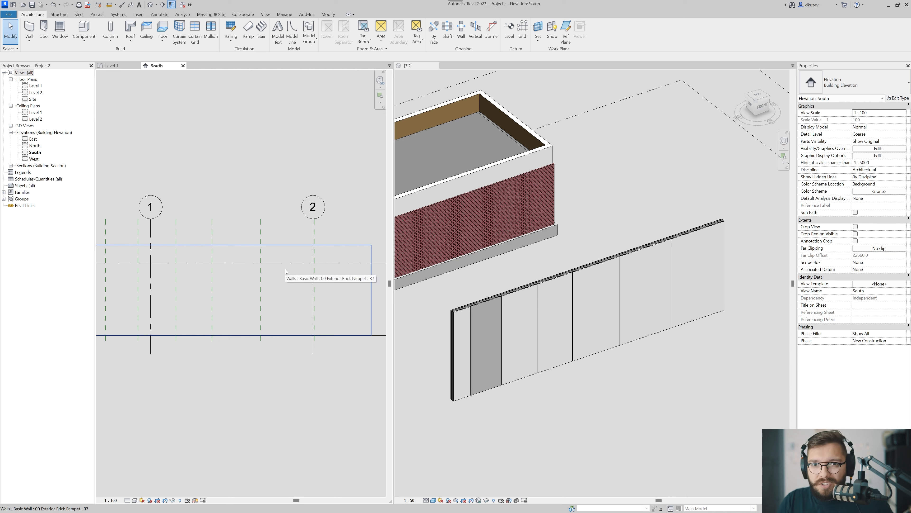
middle_drag(287, 294, 271, 309)
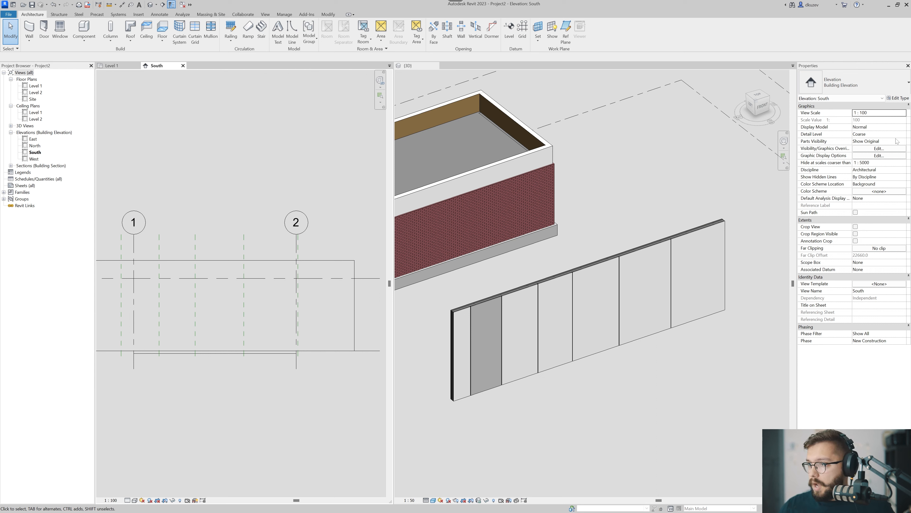
click(903, 141)
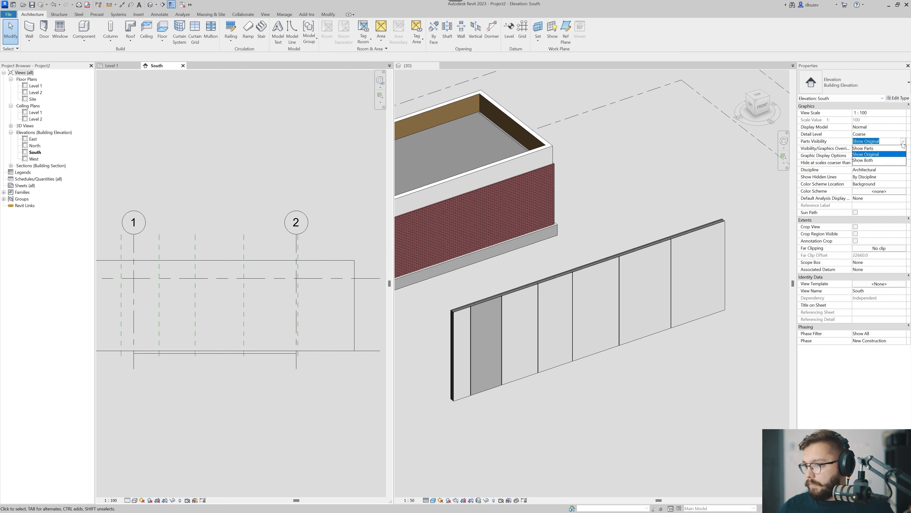
click(870, 148)
scroll(236, 208, up, 6)
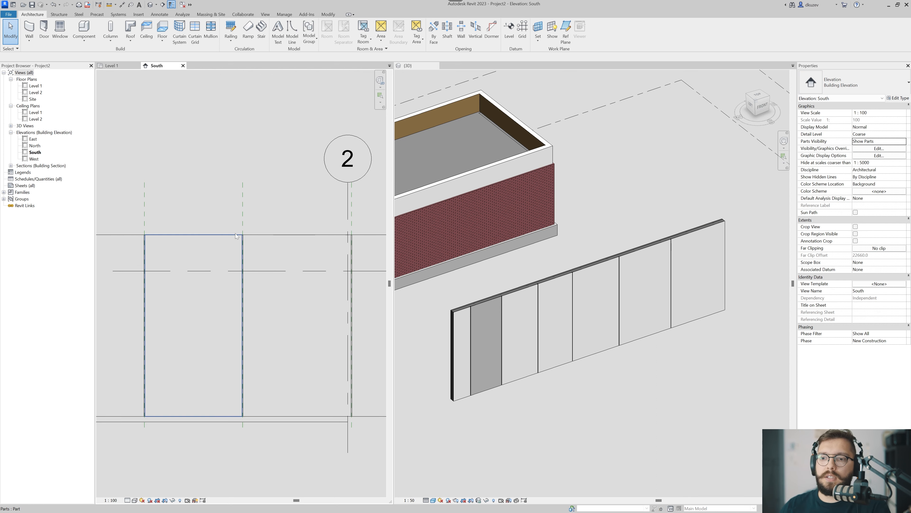
Merge the side-by-side 3D view back into the main view group and display the whole panel wall in the South elevation.
click(259, 180)
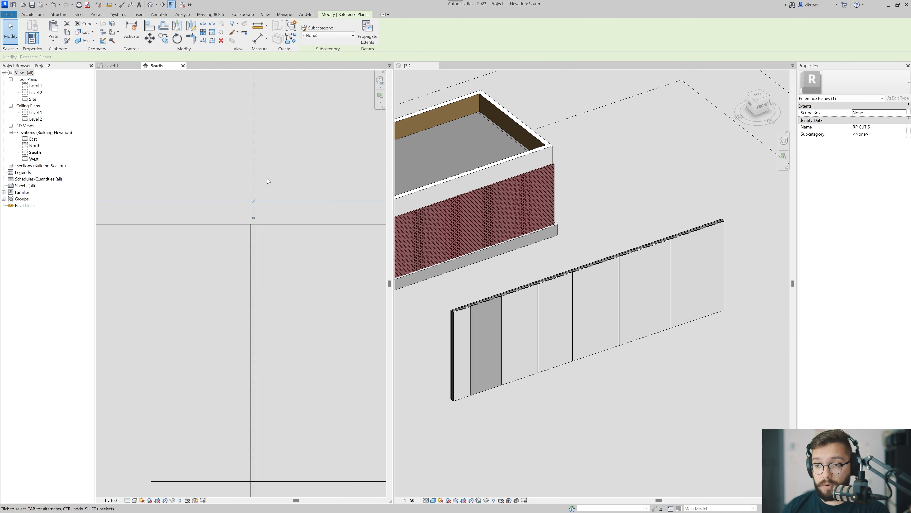
scroll(253, 217, down, 2)
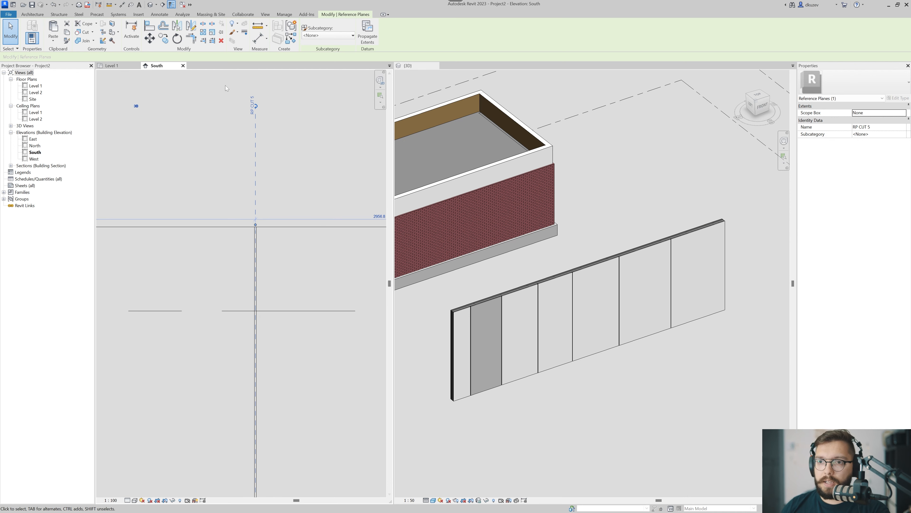
click(346, 104)
drag(416, 65, 327, 65)
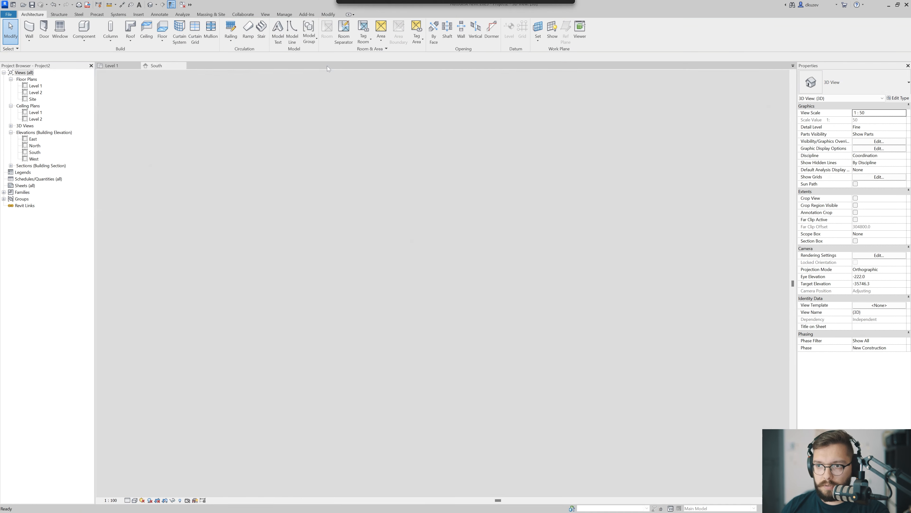
click(207, 67)
middle_drag(336, 301, 390, 276)
scroll(390, 276, down, 4)
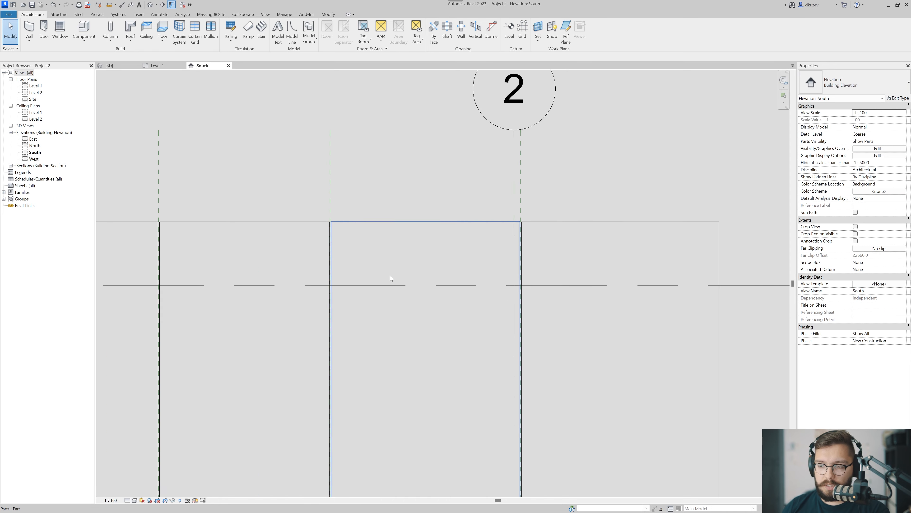
middle_drag(337, 333, 373, 298)
middle_drag(300, 357, 339, 354)
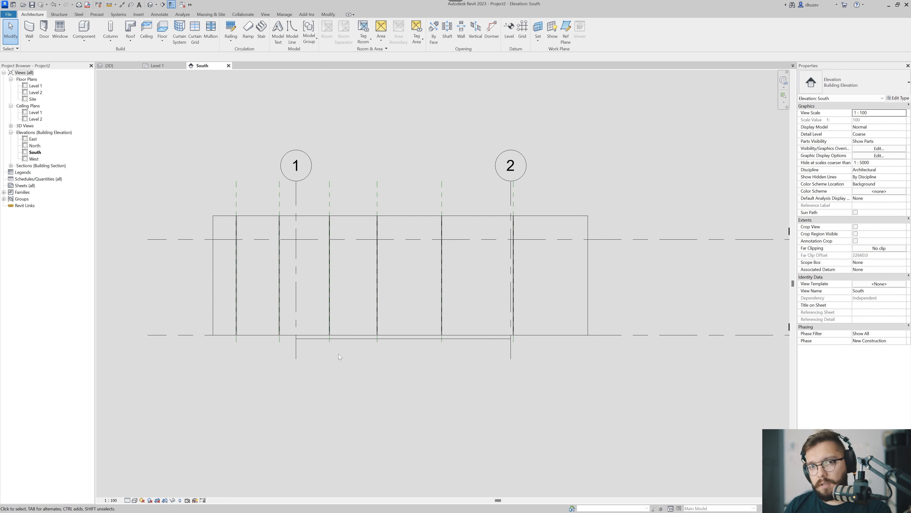
Place a continuous aligned dimension string below the wall in the South elevation, referencing all six cut reference planes.
key(d)
key(i)
scroll(378, 220, up, 2)
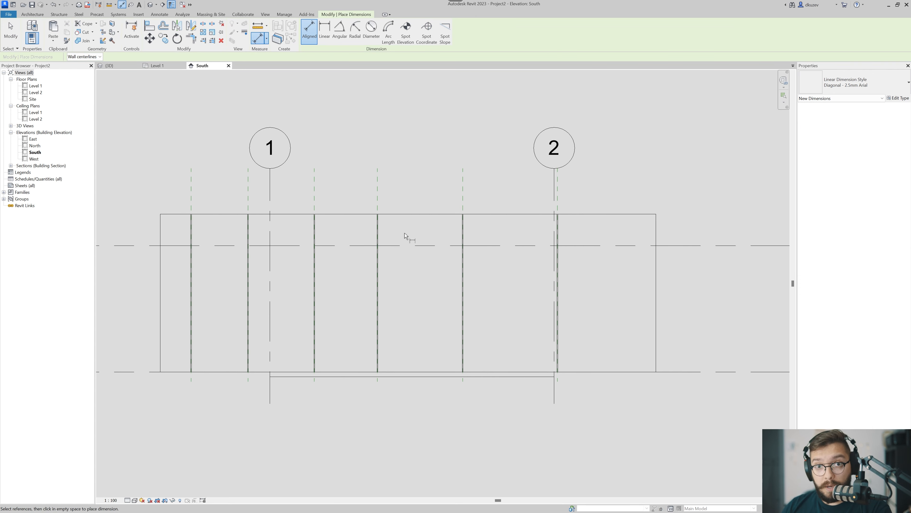
click(463, 187)
click(377, 189)
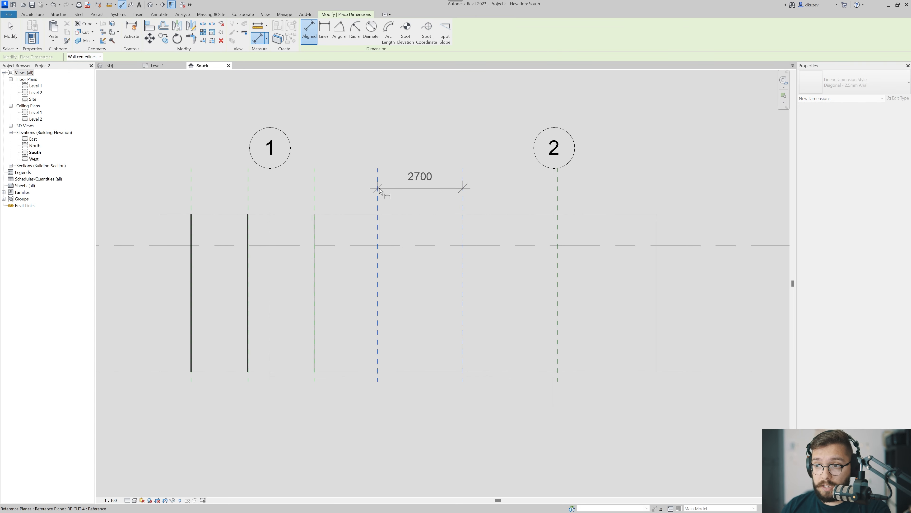
click(314, 193)
click(248, 197)
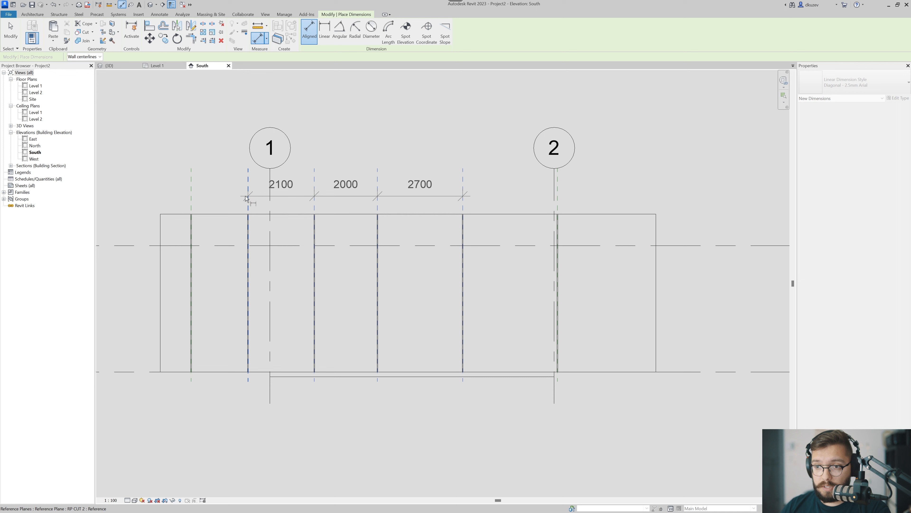
click(191, 195)
click(557, 194)
middle_drag(489, 267, 488, 206)
scroll(488, 206, down, 2)
click(476, 316)
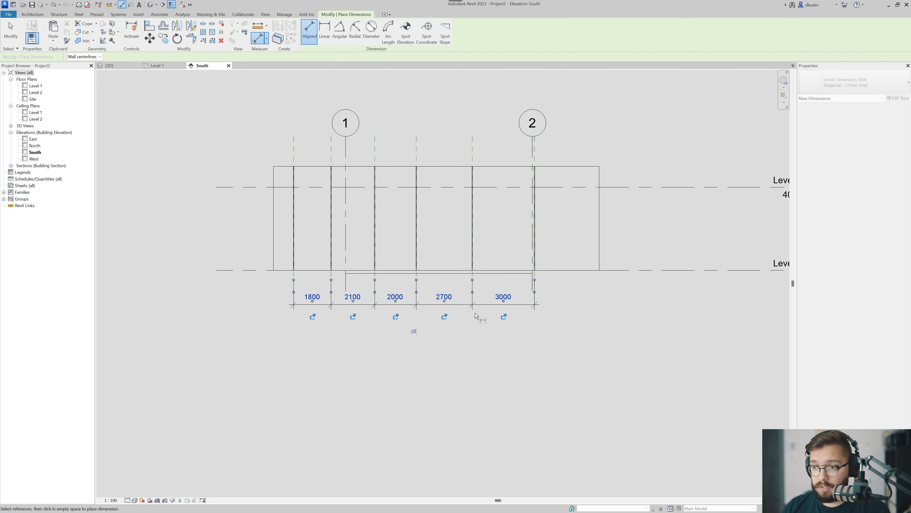
key(Escape)
Add the text O.C. below the value of the dimension segment between reference planes RP CUT 4 and RP CUT 5.
scroll(455, 336, up, 5)
middle_drag(446, 306, 440, 345)
click(439, 293)
click(439, 292)
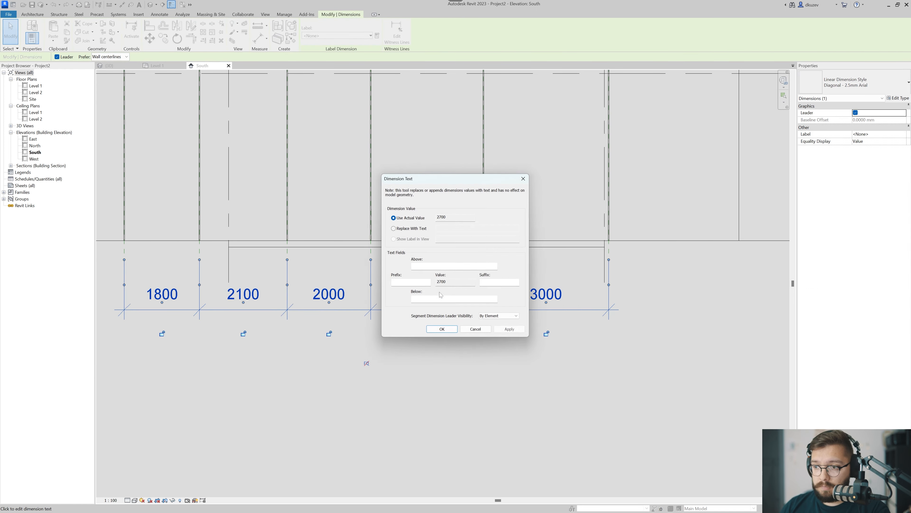
click(441, 299)
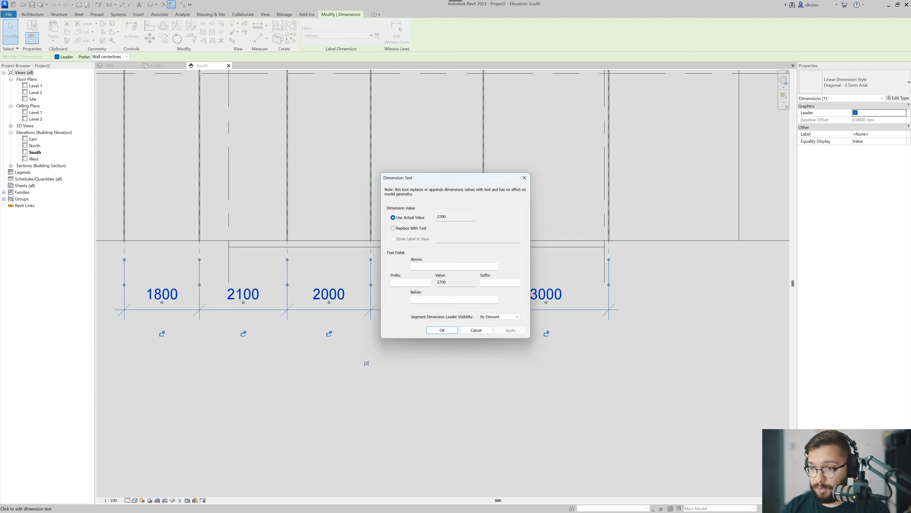
text(o.)
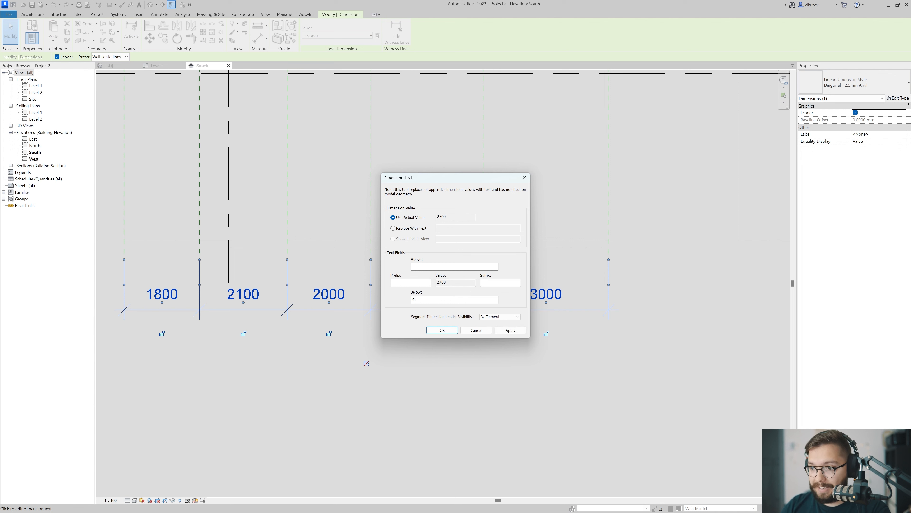
key(Caps_Lock)
text(O)
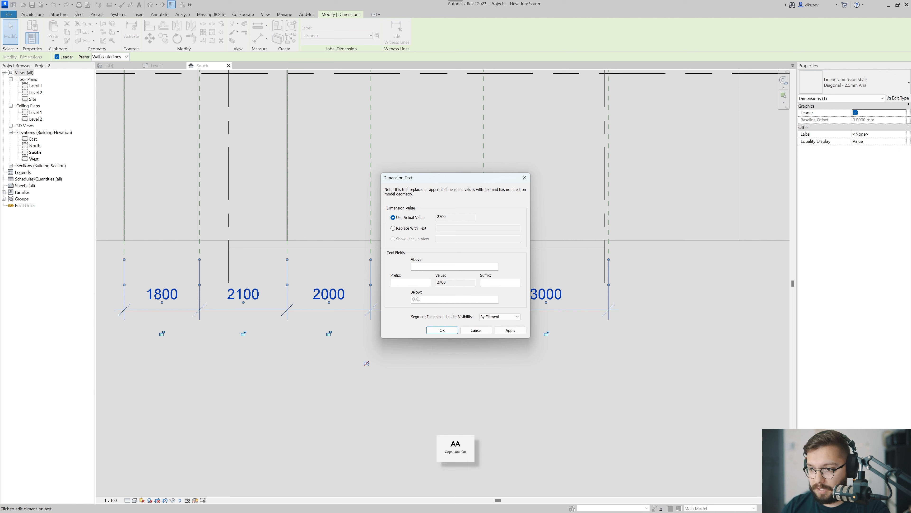
text(.C.)
click(444, 330)
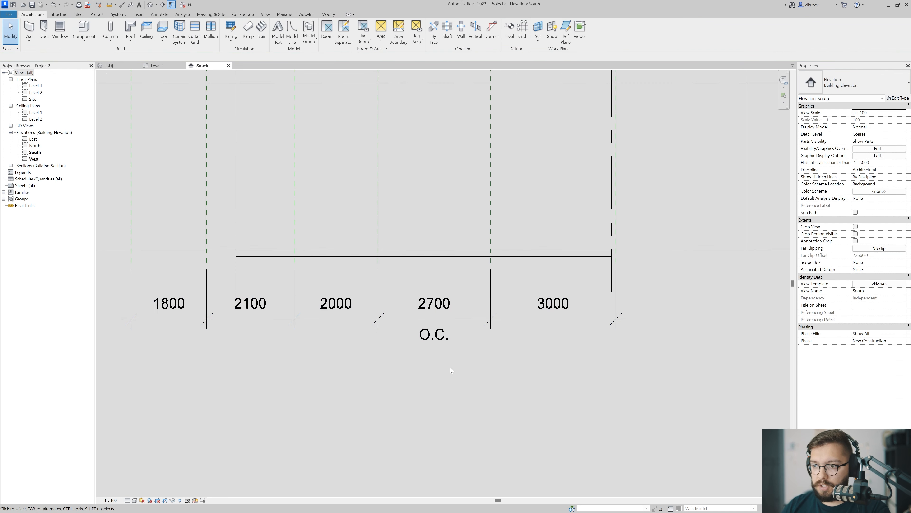
Move reference plane RP CUT 4 about 300 mm toward RP CUT 5, spacing it 2300 mm from RP CUT 3 and 2400 mm from RP CUT 5.
scroll(530, 335, down, 3)
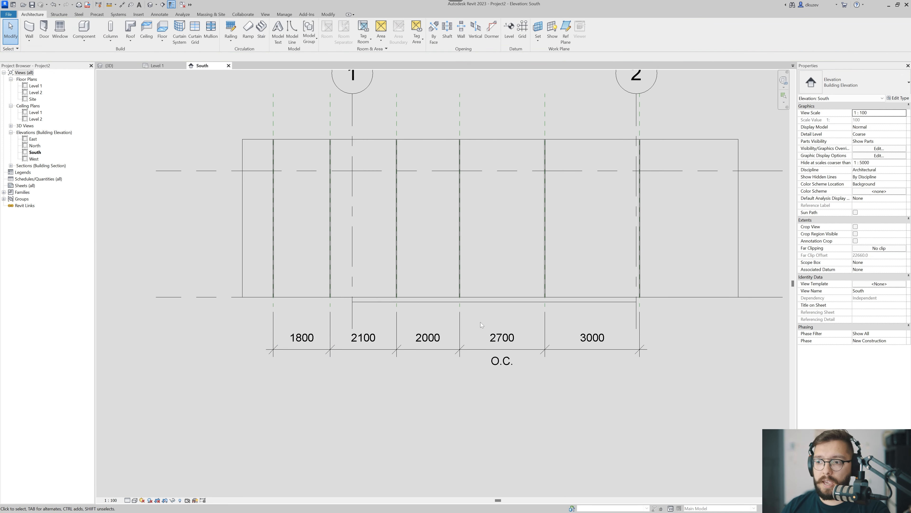
scroll(483, 320, up, 2)
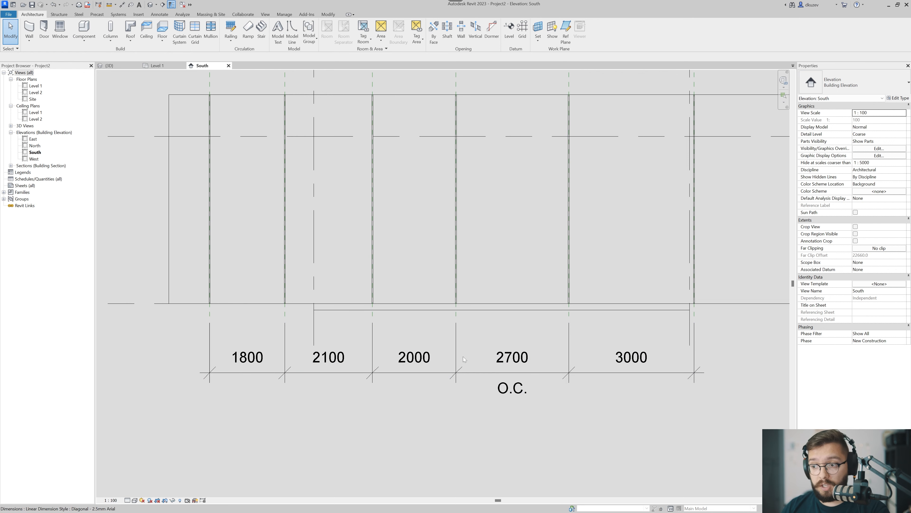
middle_drag(612, 359, 593, 377)
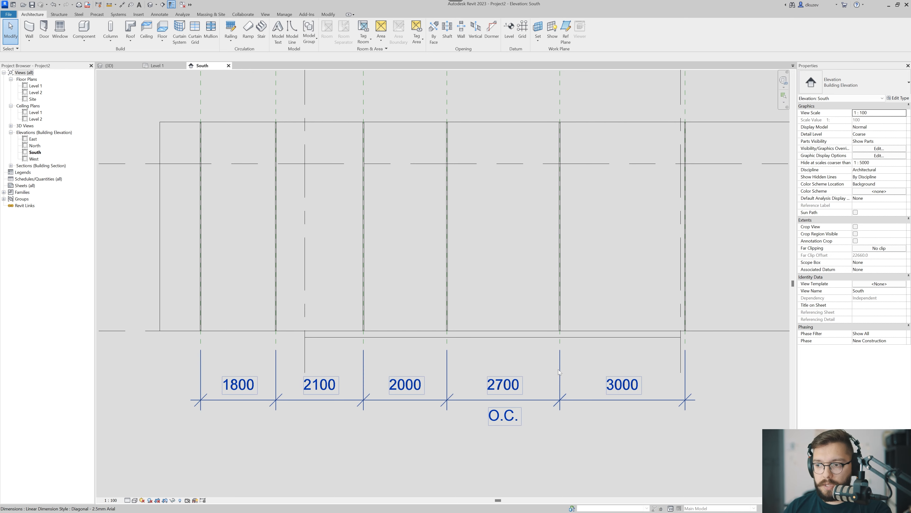
scroll(498, 322, down, 2)
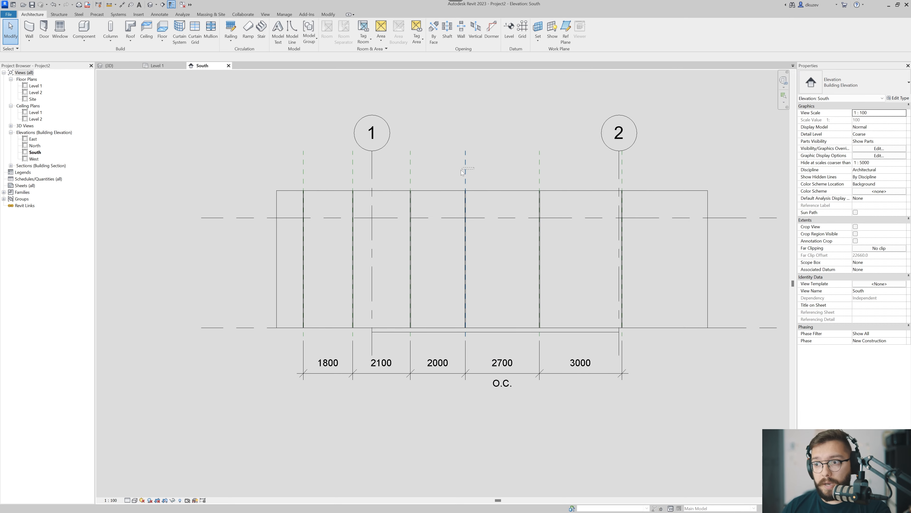
click(468, 172)
scroll(470, 171, up, 2)
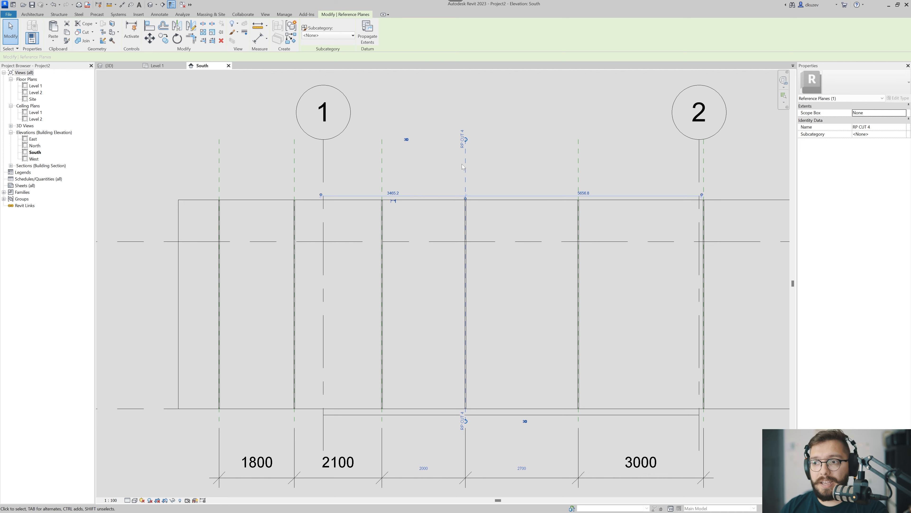
drag(469, 169, 482, 168)
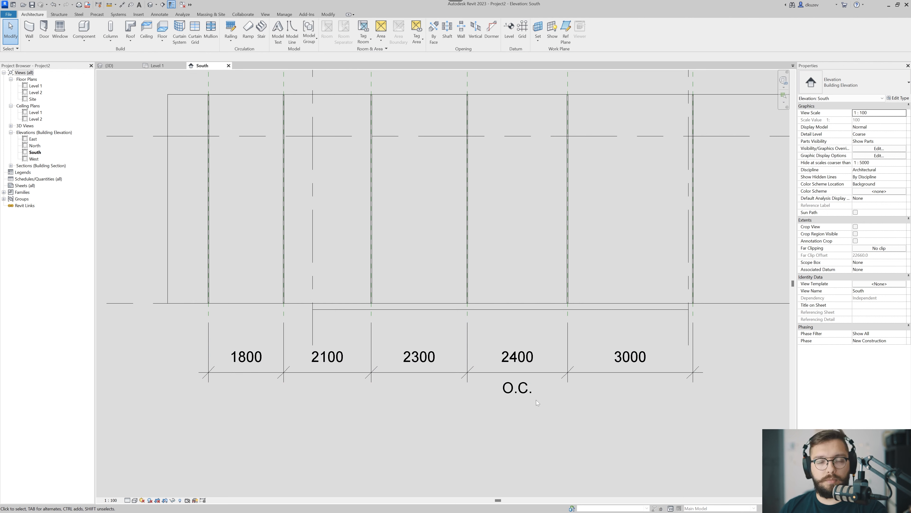
Return to the 3D view and examine the divided wall panels with the shifted joint.
scroll(536, 400, down, 3)
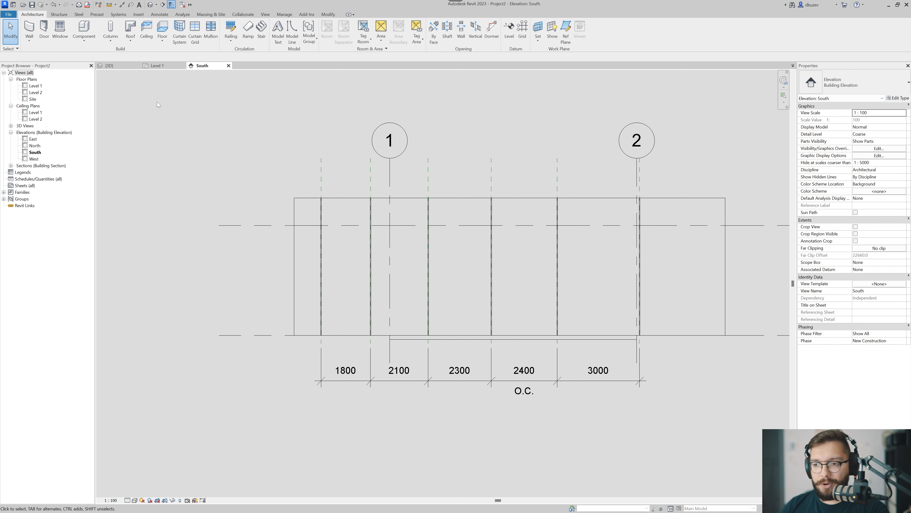
click(151, 68)
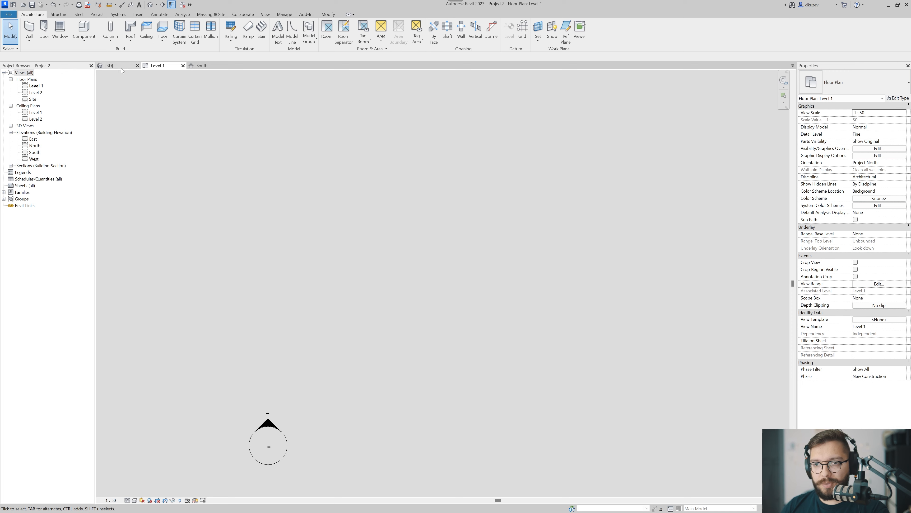
click(121, 68)
middle_drag(359, 353, 297, 381)
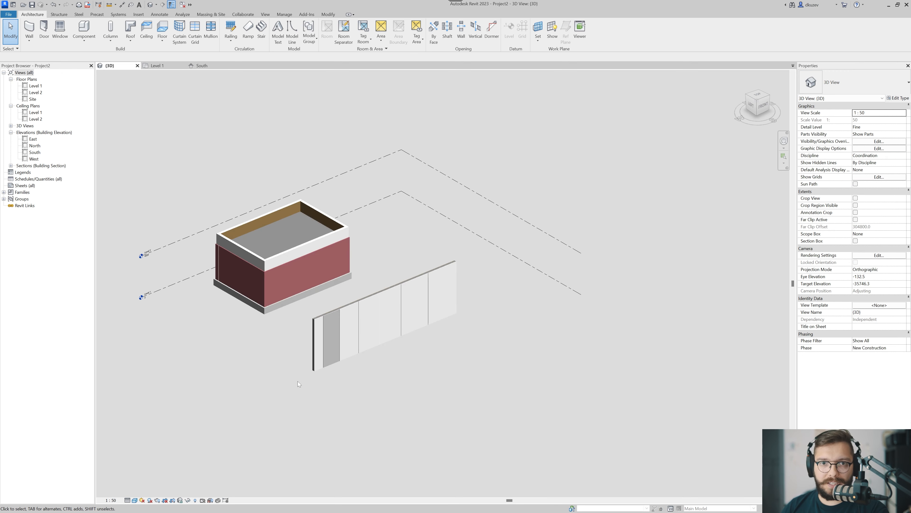